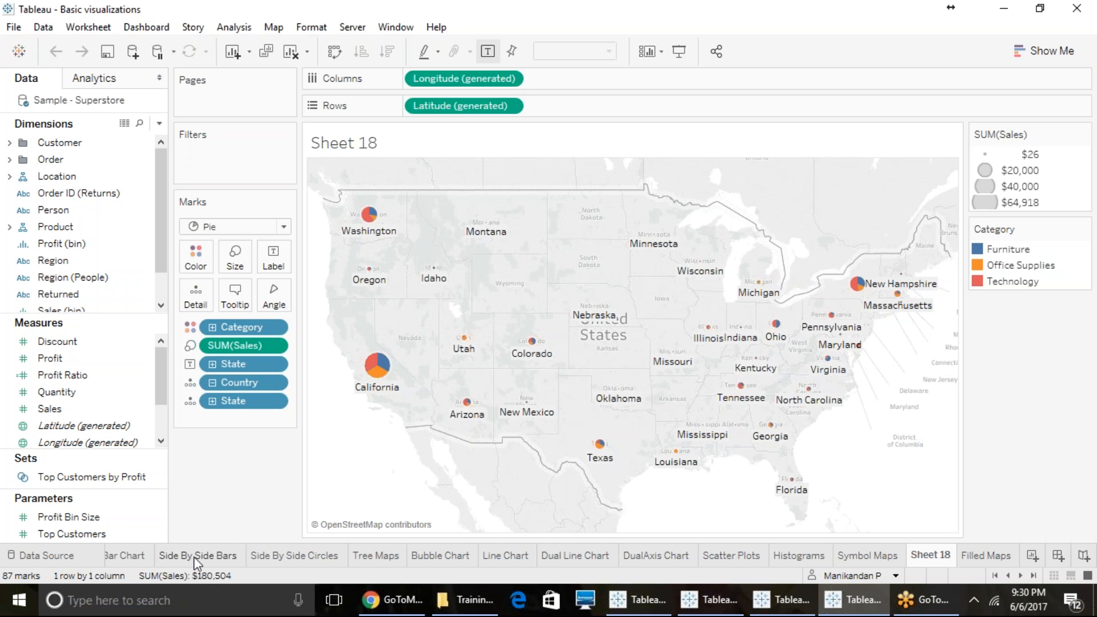
Switch to the Book2 workbook with the empty Sheet 1
mouse_move(195, 556)
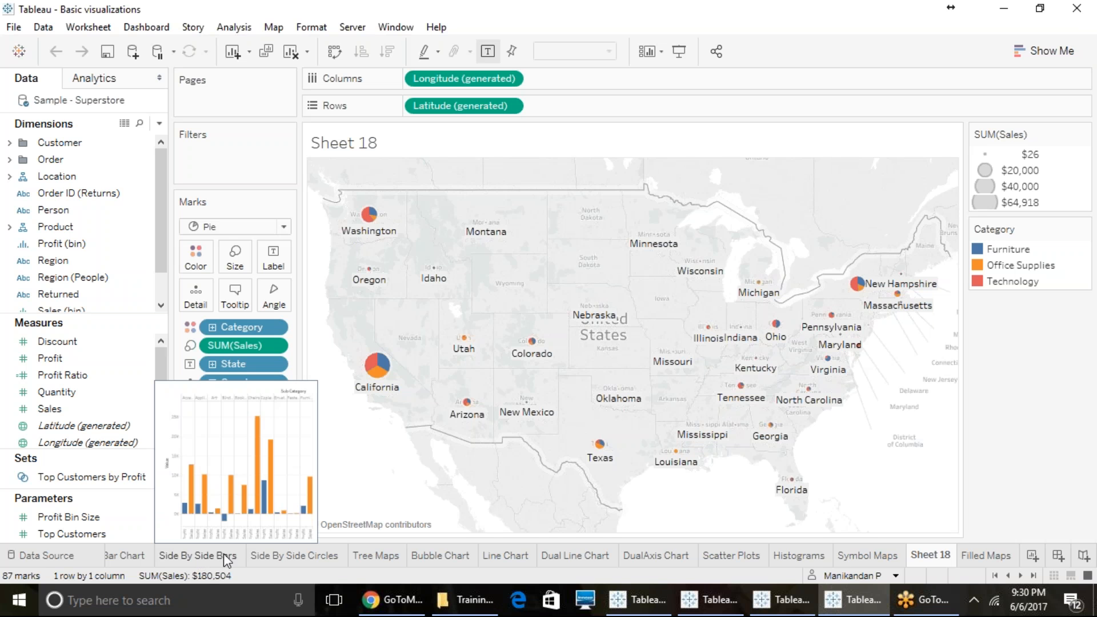
mouse_move(971, 558)
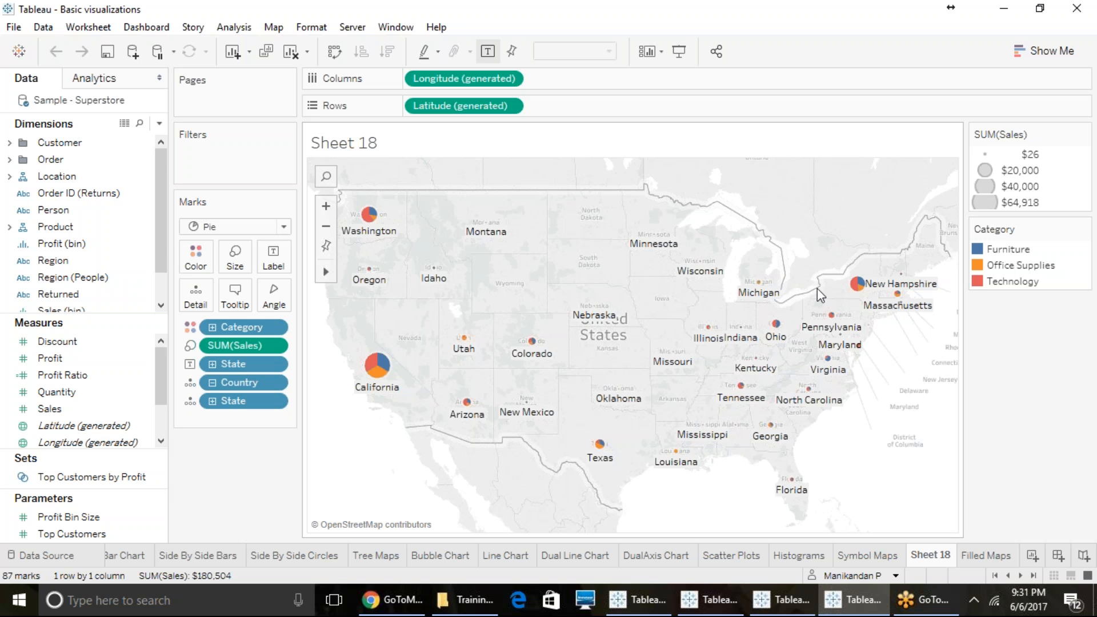
left_click(787, 609)
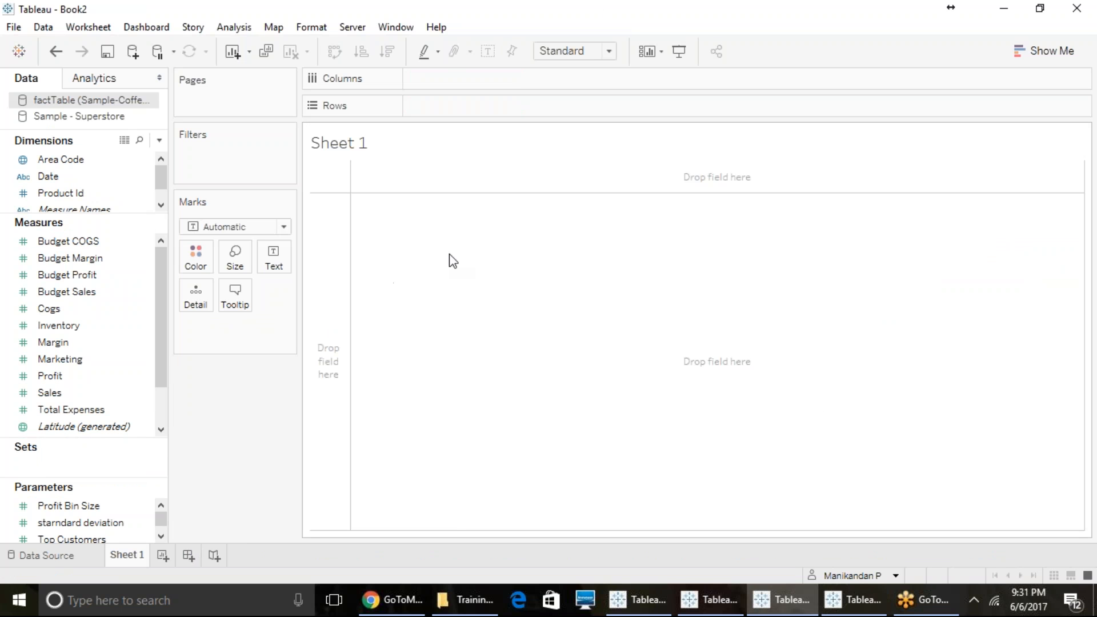
Check in the chart suggestions which dimensions and measures a bullet graph requires
left_click(61, 192)
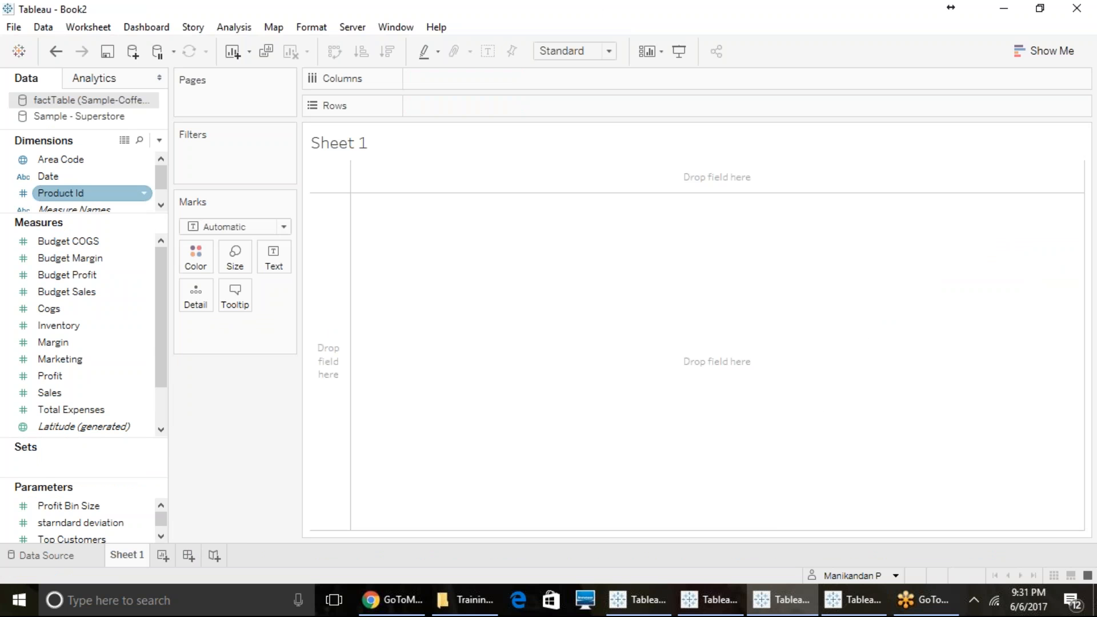
left_click(313, 174)
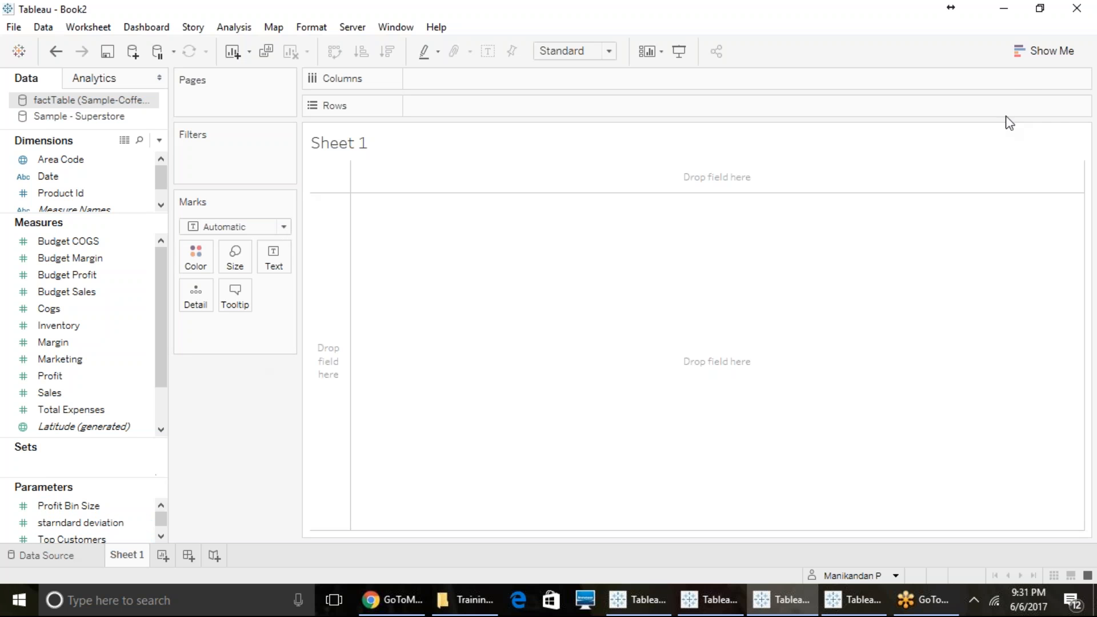
left_click(1025, 58)
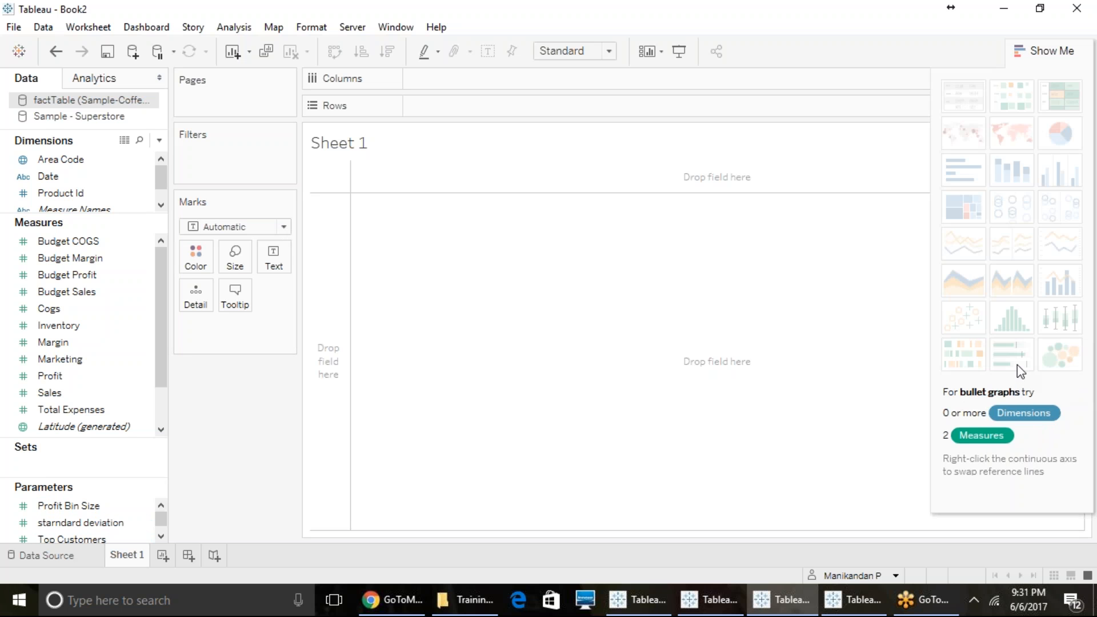
left_click(1031, 53)
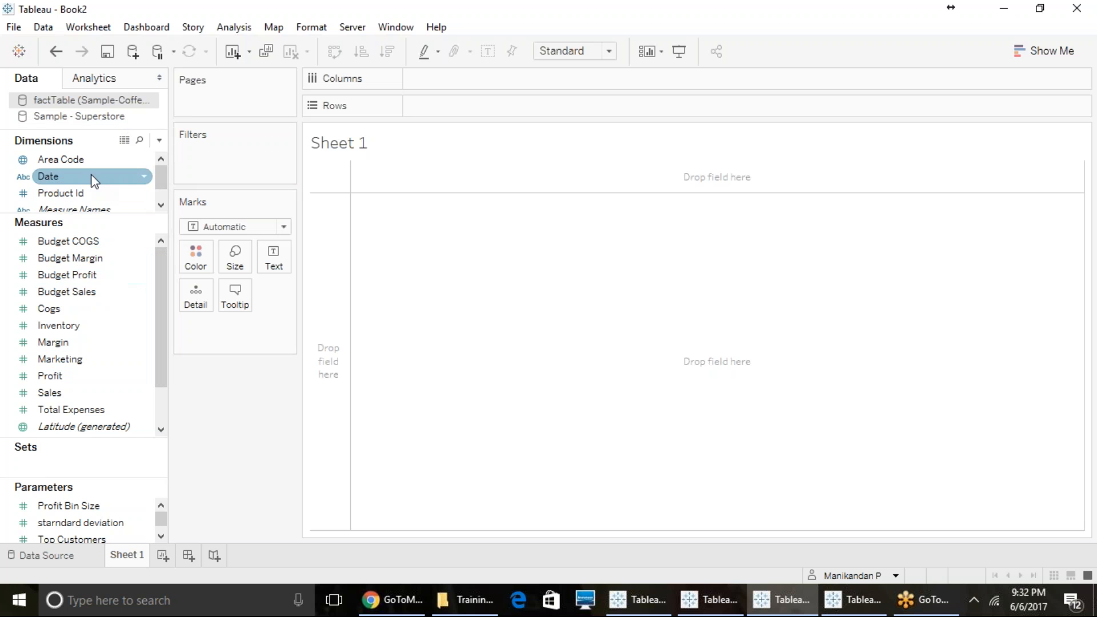
Enlarge the dimensions list and place Customer Name from the Sample - Superstore data source on Columns
left_click_drag(99, 217, 100, 318)
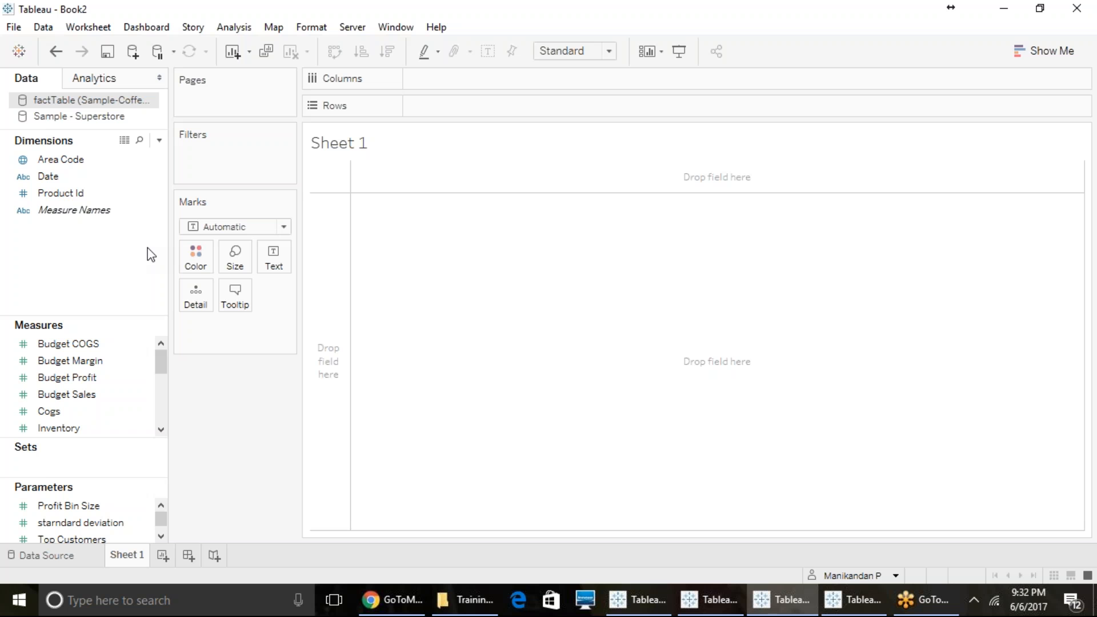
left_click(83, 119)
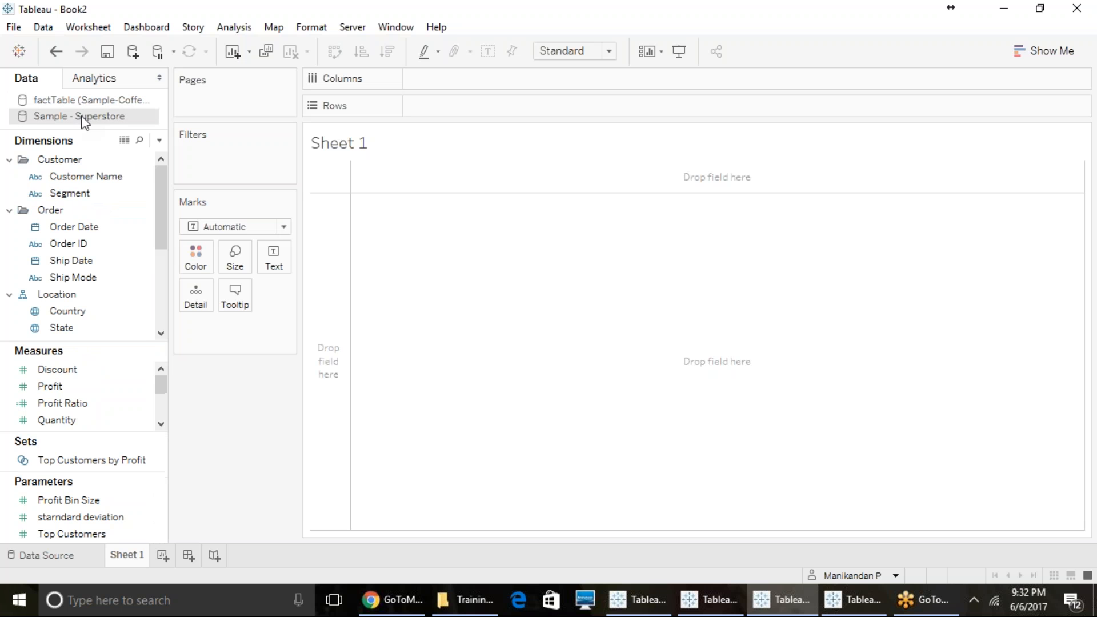
left_click_drag(105, 177, 397, 180)
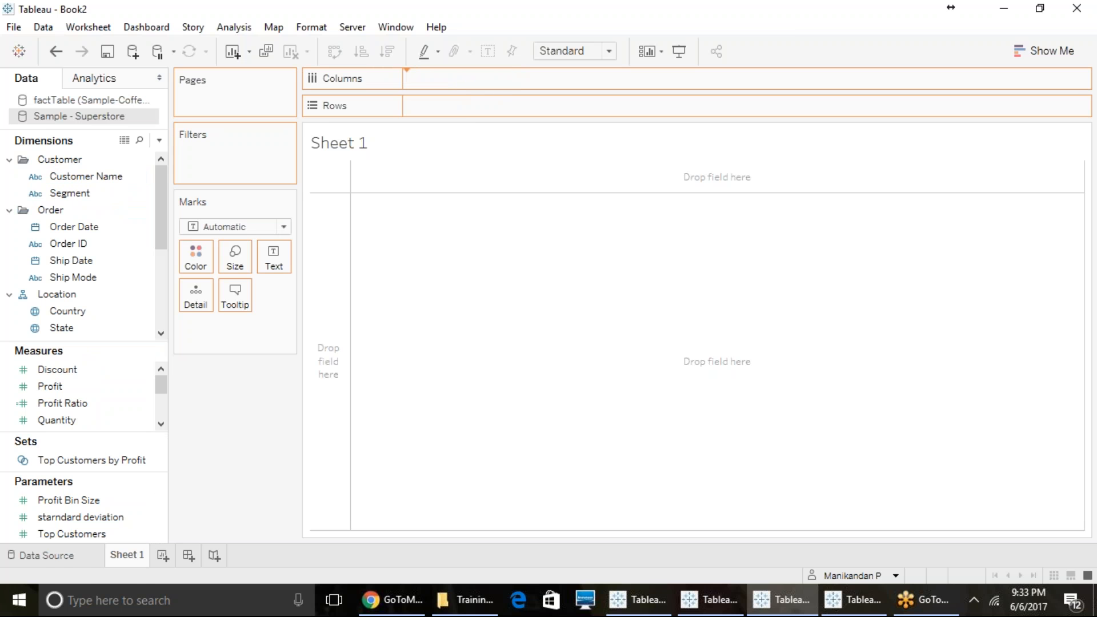
left_click_drag(717, 371, 717, 371)
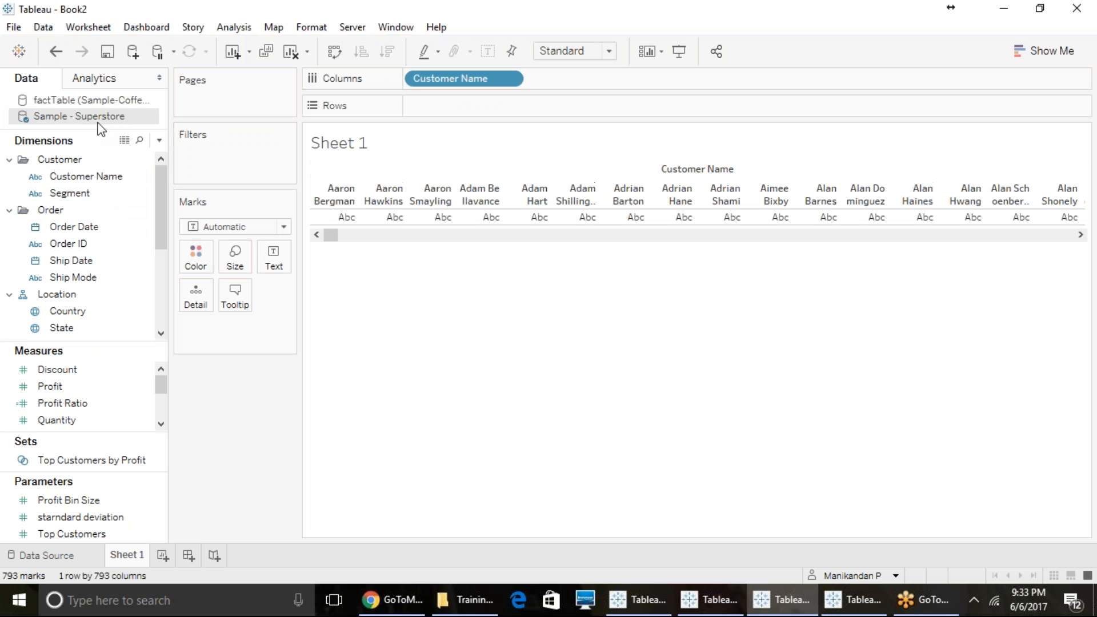
Add the Sales measure from Sample - Superstore to Rows
left_click(94, 102)
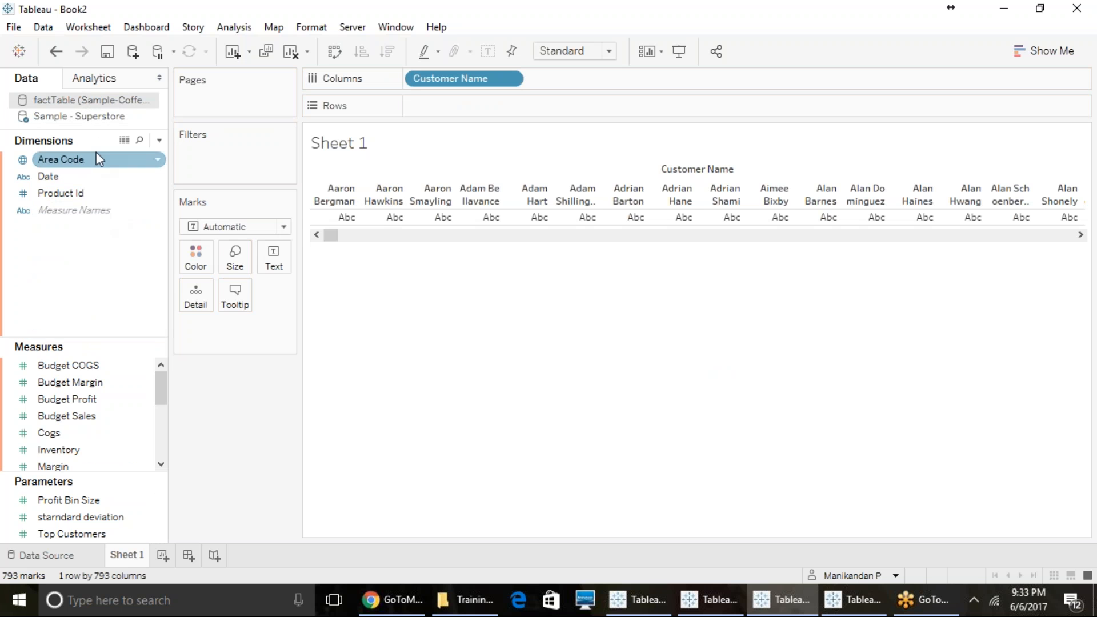
left_click(87, 117)
scroll(64, 384, "down", 2)
scroll(64, 383, "up", 2)
scroll(67, 383, "down", 2)
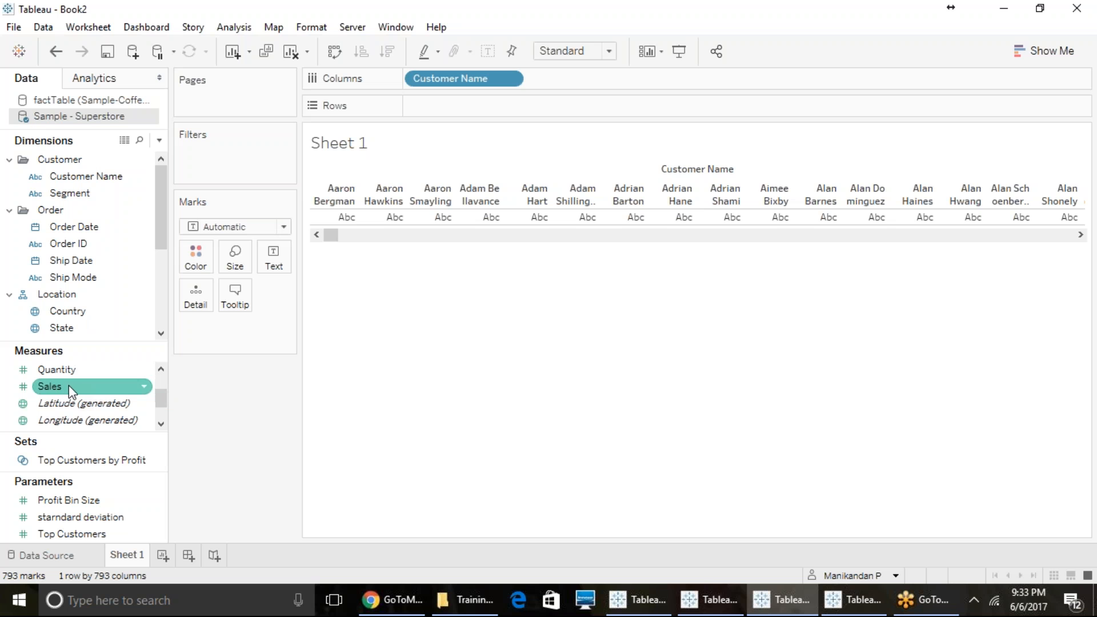
left_click_drag(69, 386, 450, 107)
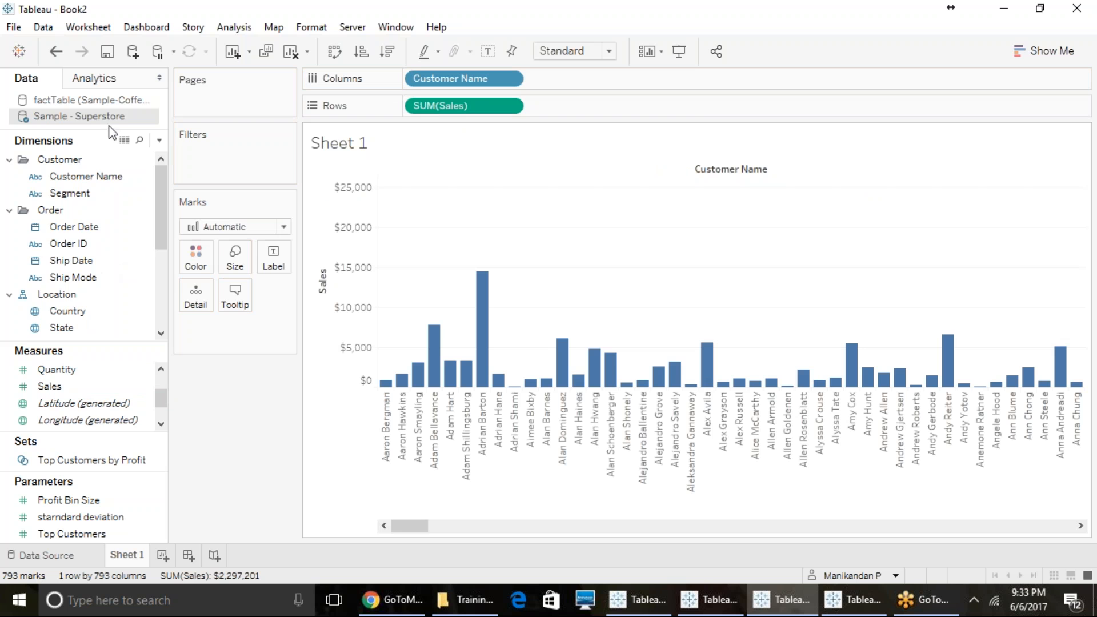
Add Budget Sales from the factTable (Sample-CoffeeChain) source to Rows beside Sales
left_click(104, 102)
mouse_move(97, 419)
left_mouse_down()
mouse_move(594, 86)
mouse_move(602, 106)
left_mouse_up()
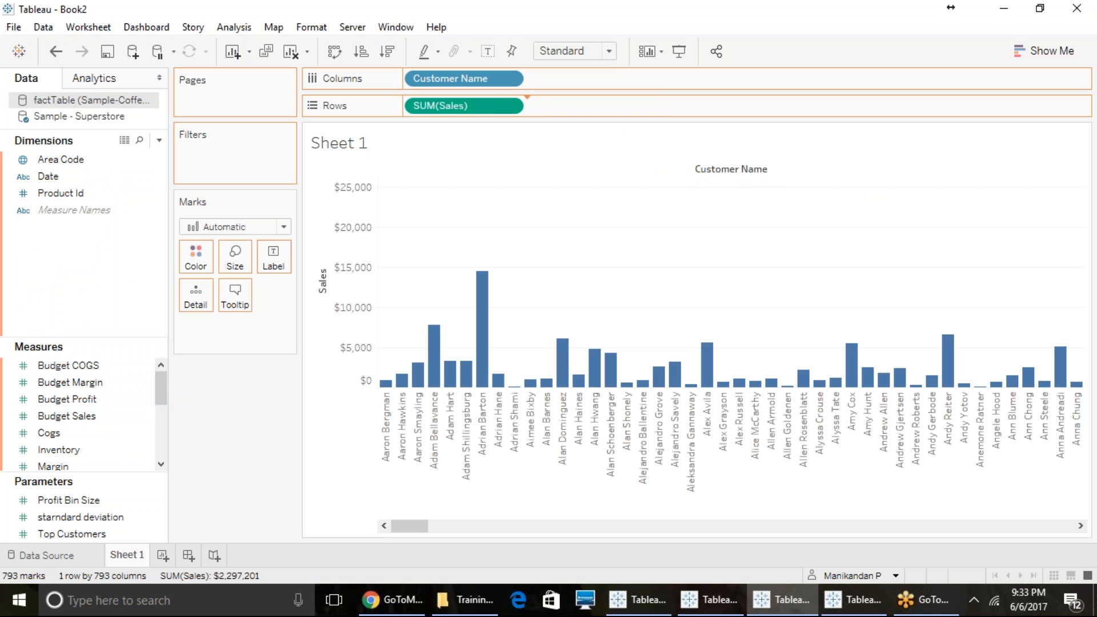
left_click(553, 312)
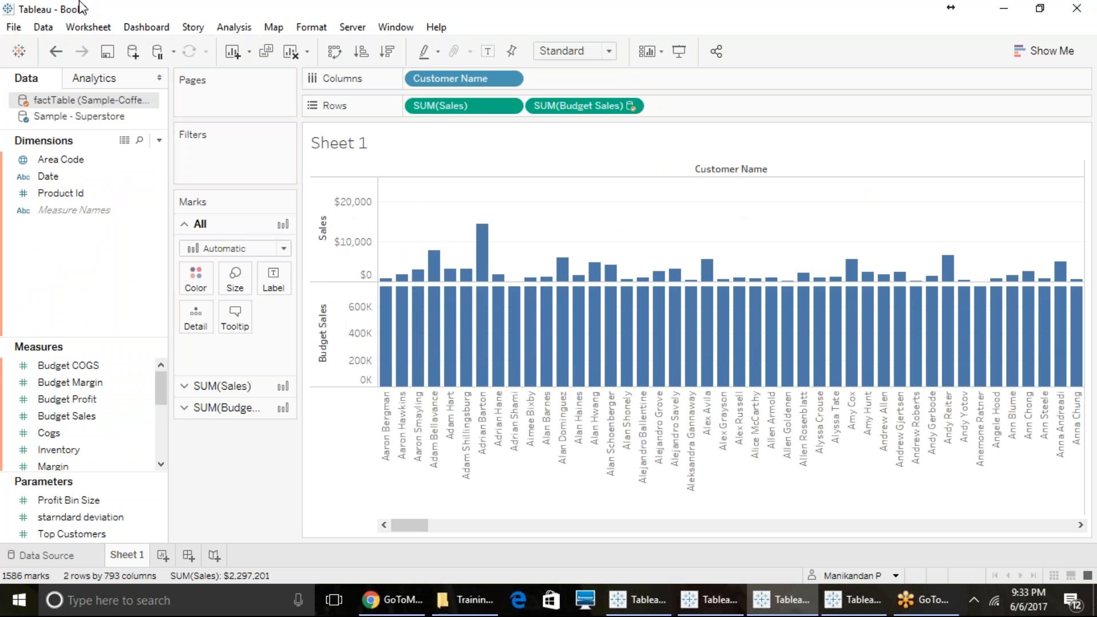
Examine the automatic and custom relationship options between Sample - Superstore and factTable, and leave without saving changes
left_click(97, 116)
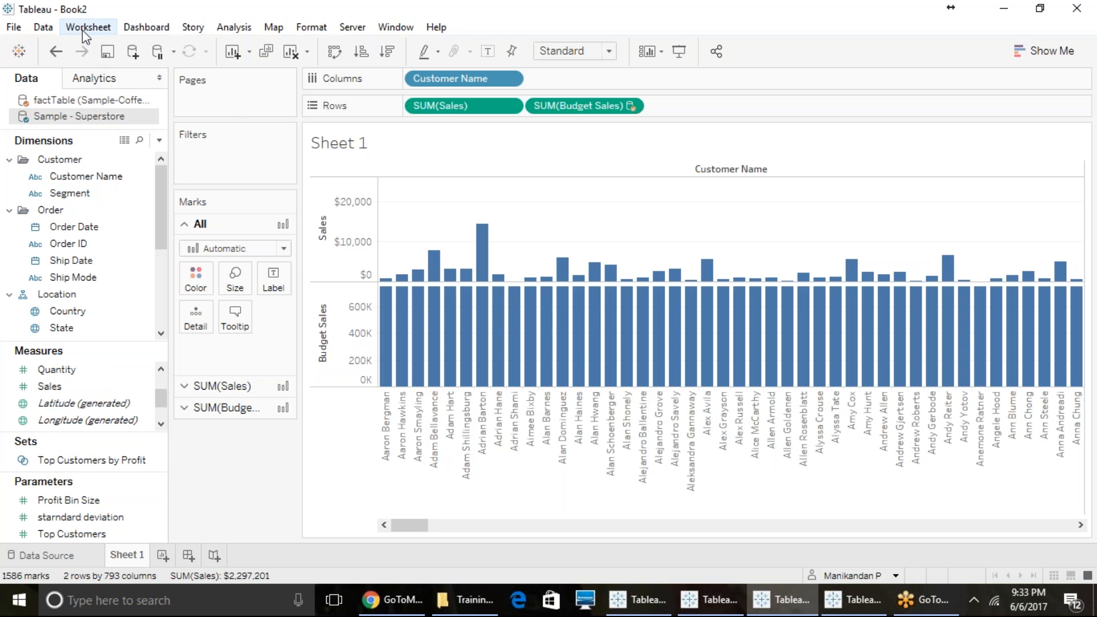
left_click(63, 31)
left_click(43, 30)
left_click(43, 32)
left_click(63, 121)
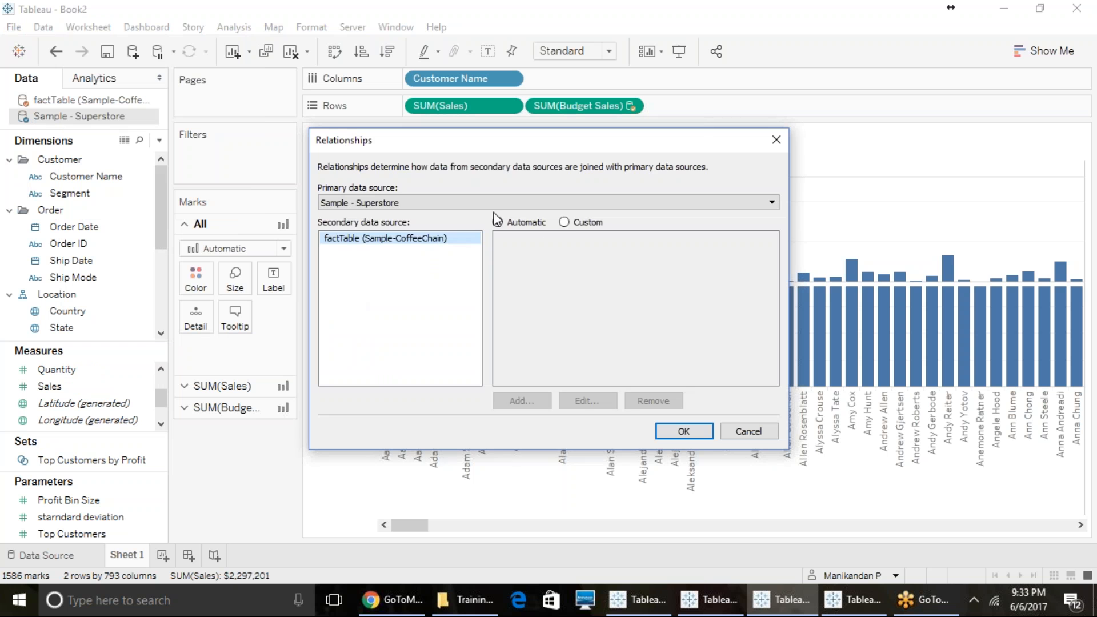
left_click(570, 224)
left_click(500, 223)
left_click(724, 433)
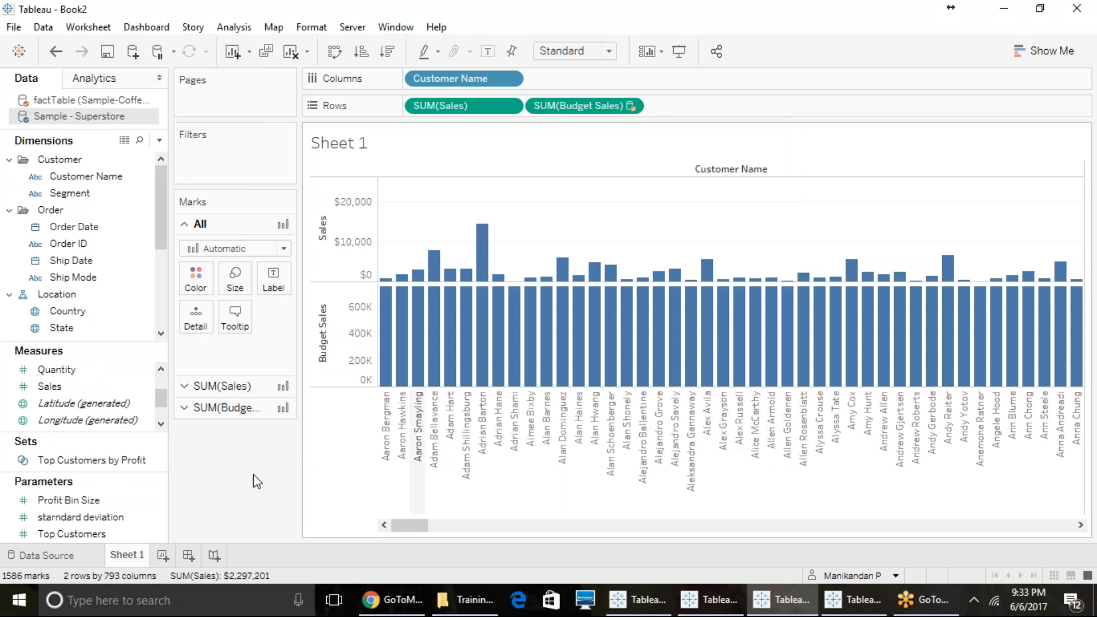
Join the Location sheet to factTable in the Sample-CoffeeChain data source
left_click(60, 561)
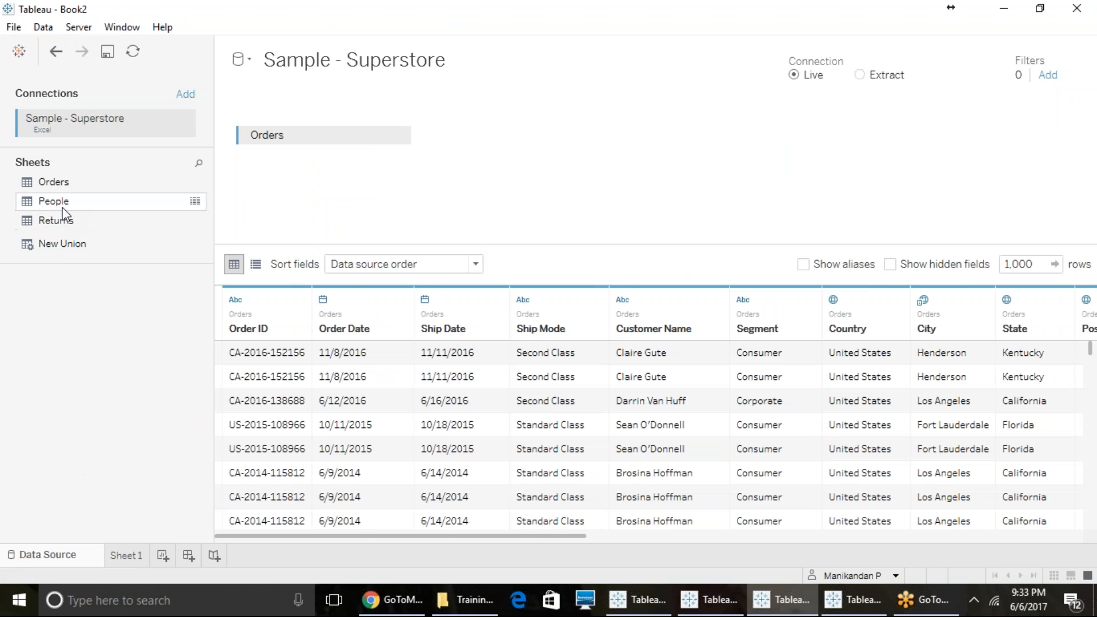
left_click(120, 556)
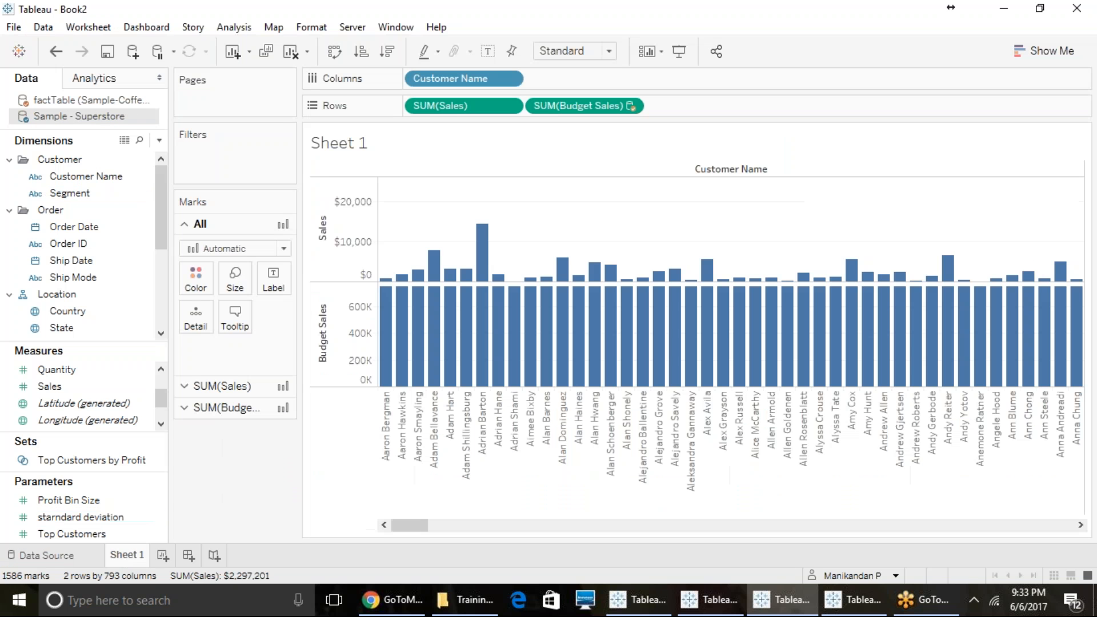
left_click(86, 100)
left_click(48, 555)
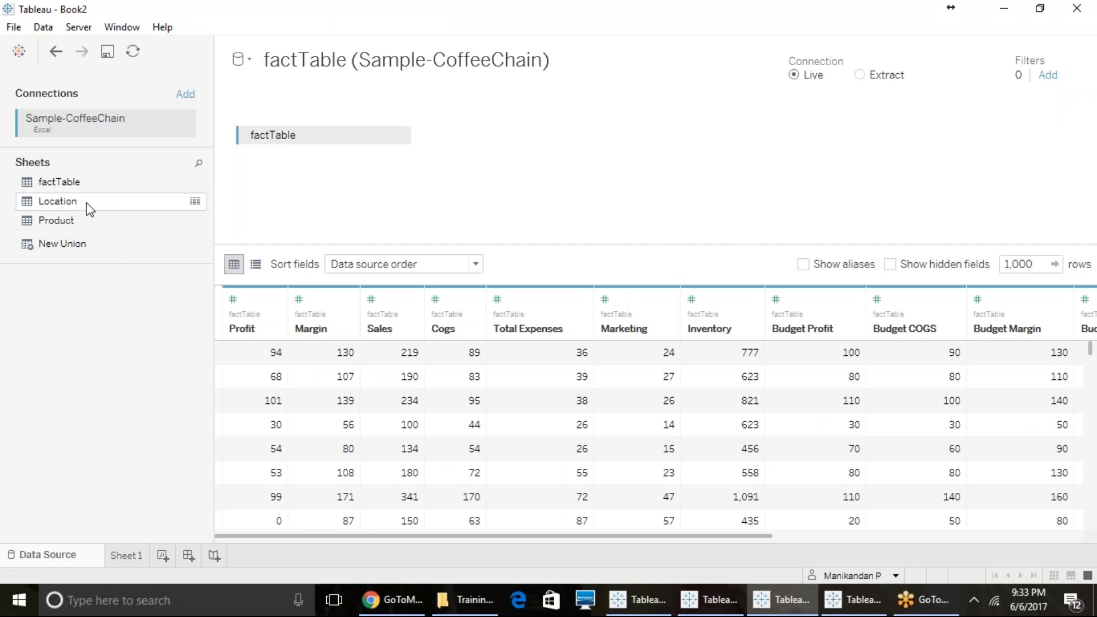
left_click_drag(97, 201, 519, 151)
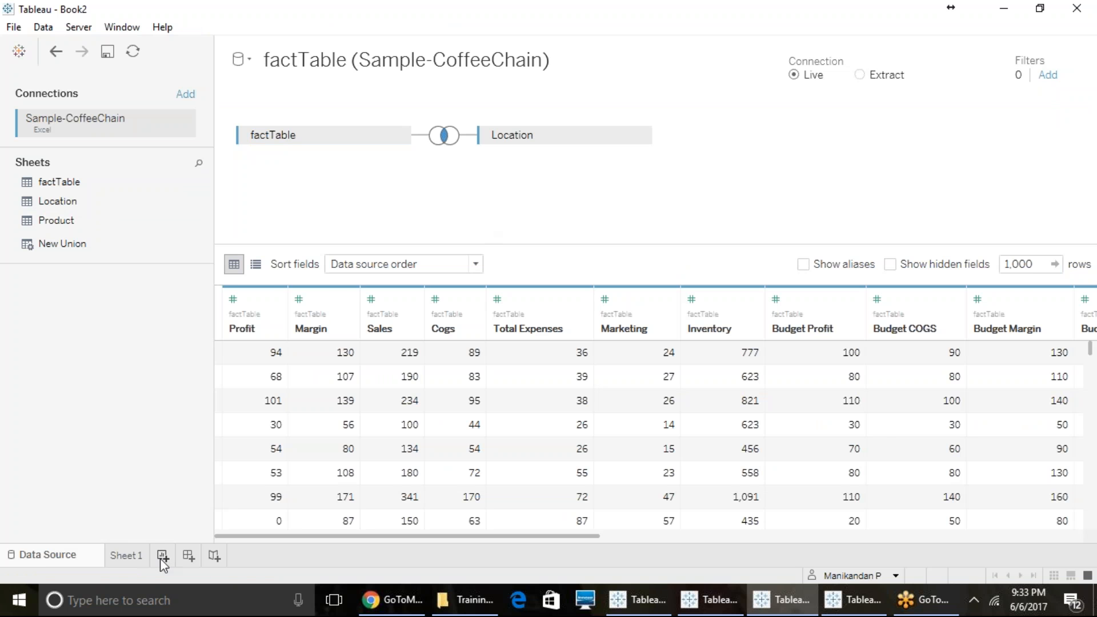
Set the data source relationship to Custom and map the primary field State to Area Code (Location)
left_click(125, 555)
left_click(43, 27)
left_click(60, 119)
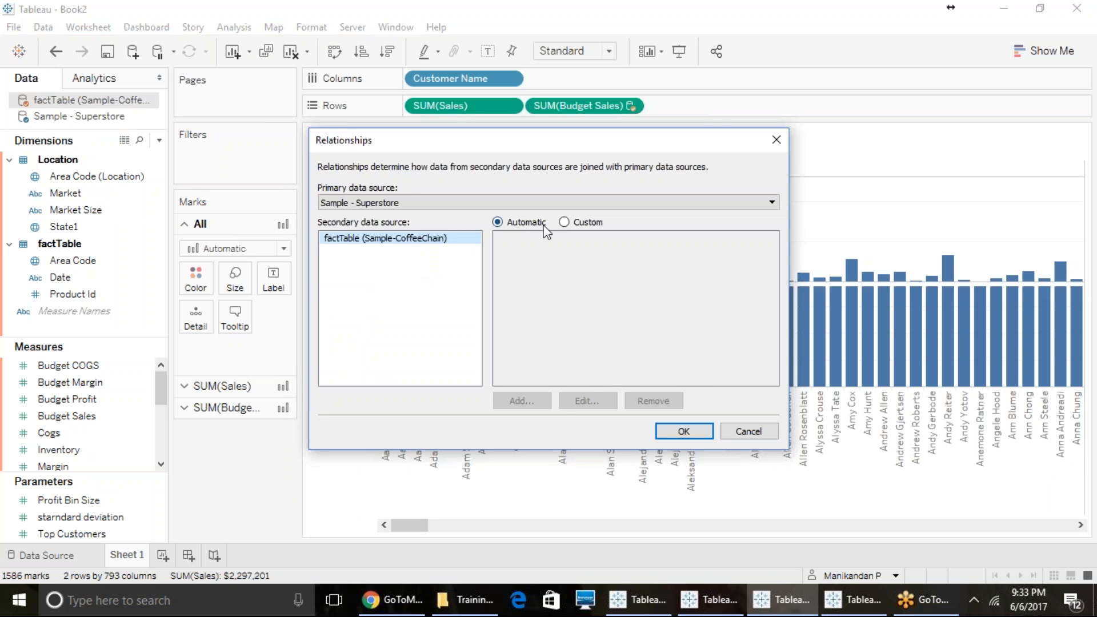
left_click(566, 222)
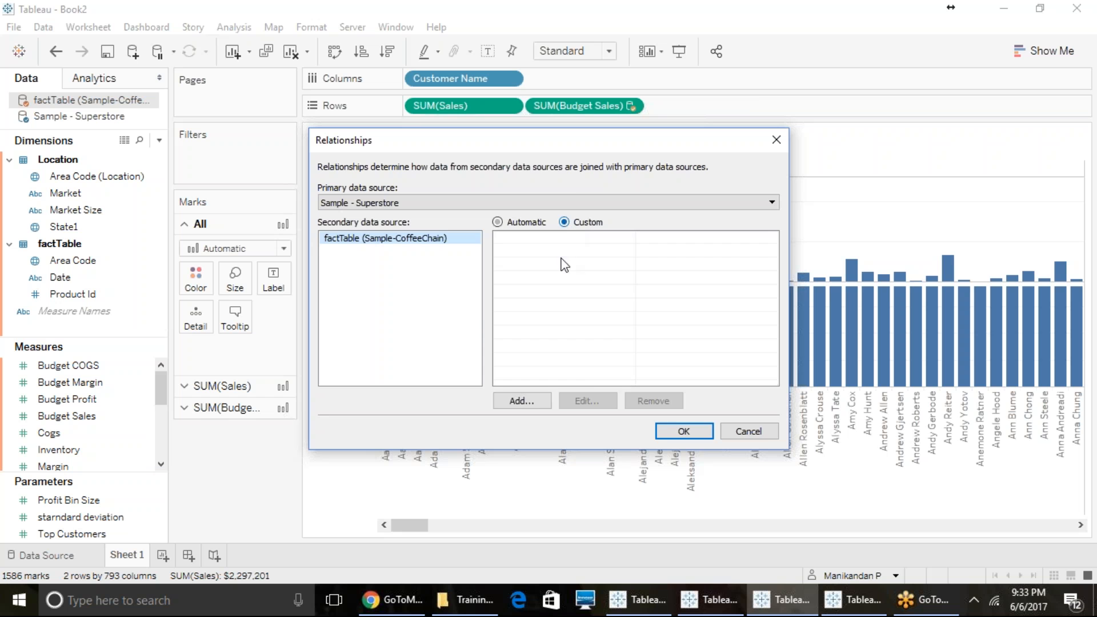
left_click(522, 401)
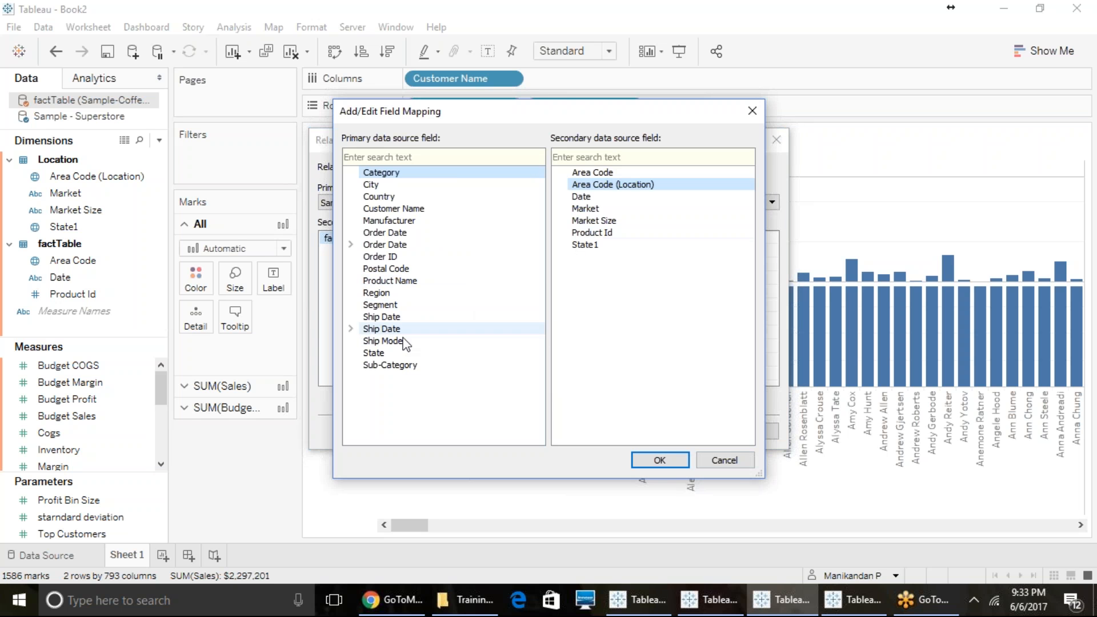
left_click(398, 355)
left_click(658, 462)
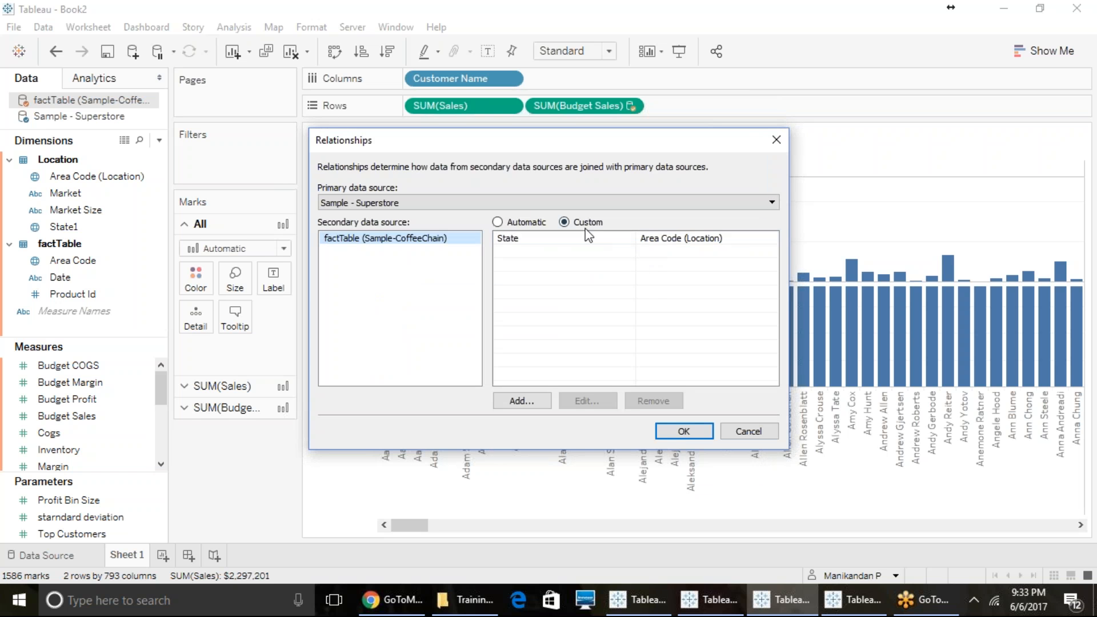
Edit the field mapping so that State links to State1, and apply the relationship
left_click(648, 238)
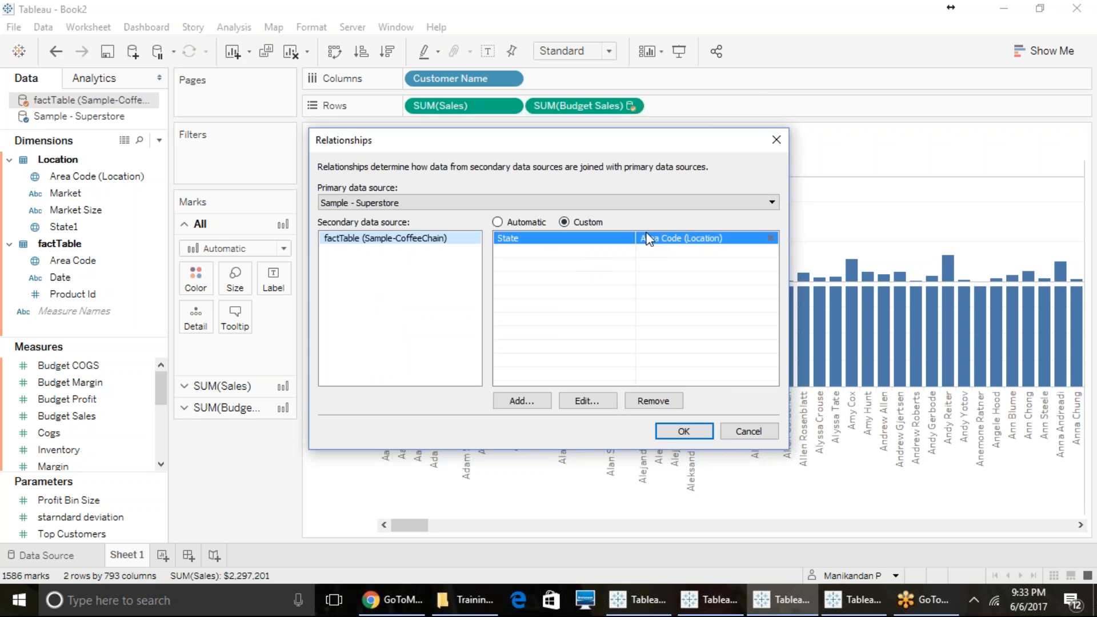
left_click(580, 400)
left_click(603, 244)
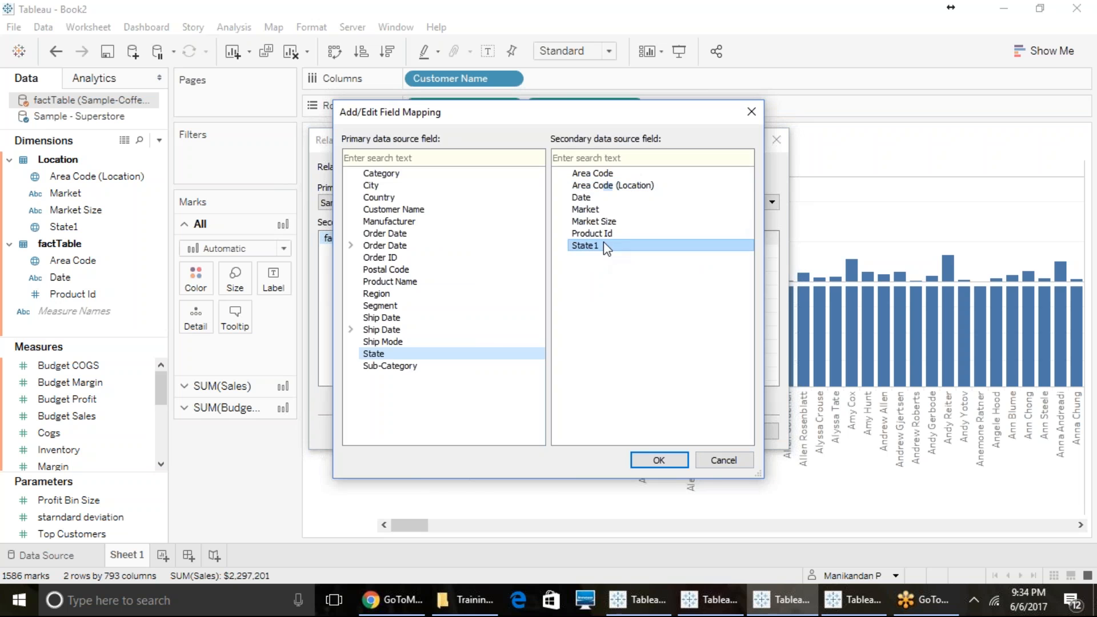
left_click(649, 464)
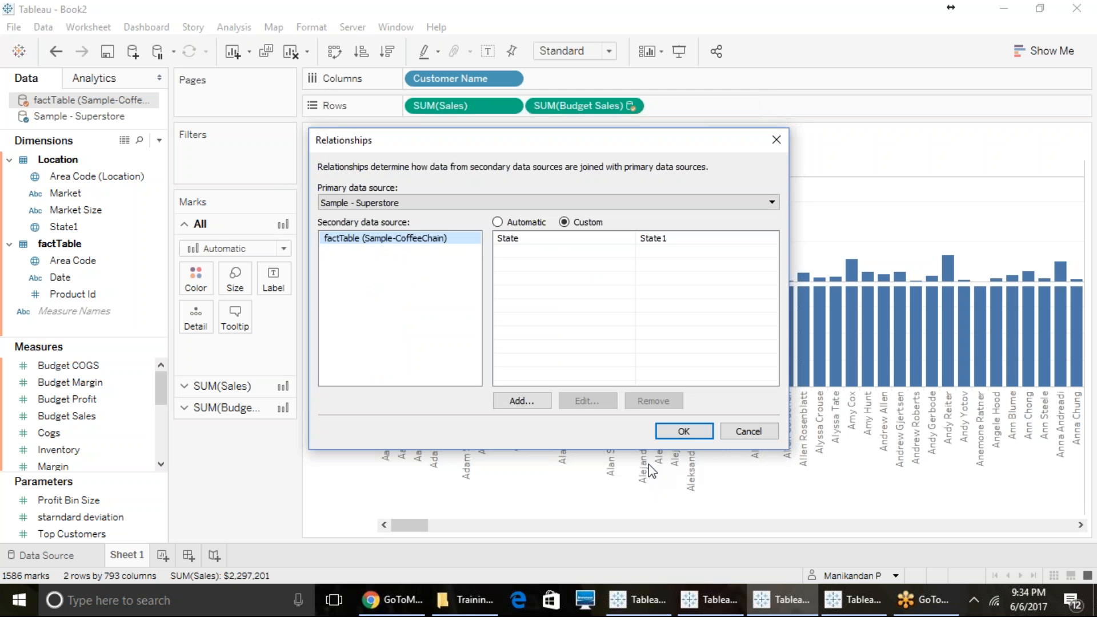
left_click(683, 432)
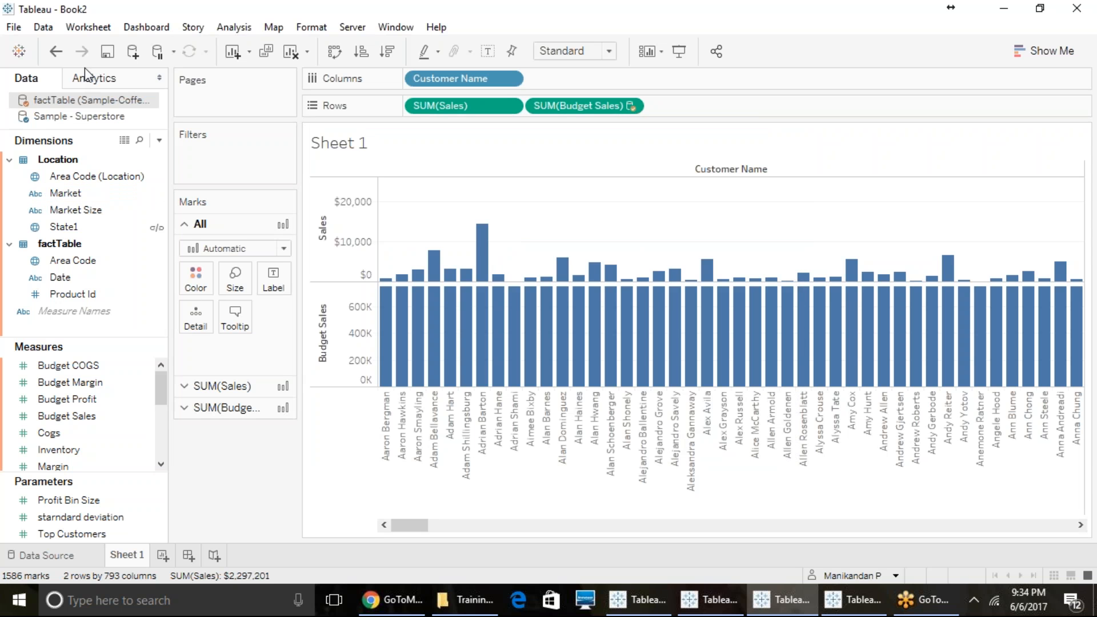
Activate the blending link on the State1 field of the factTable source
left_click(135, 212)
left_click(158, 227)
left_click(157, 227)
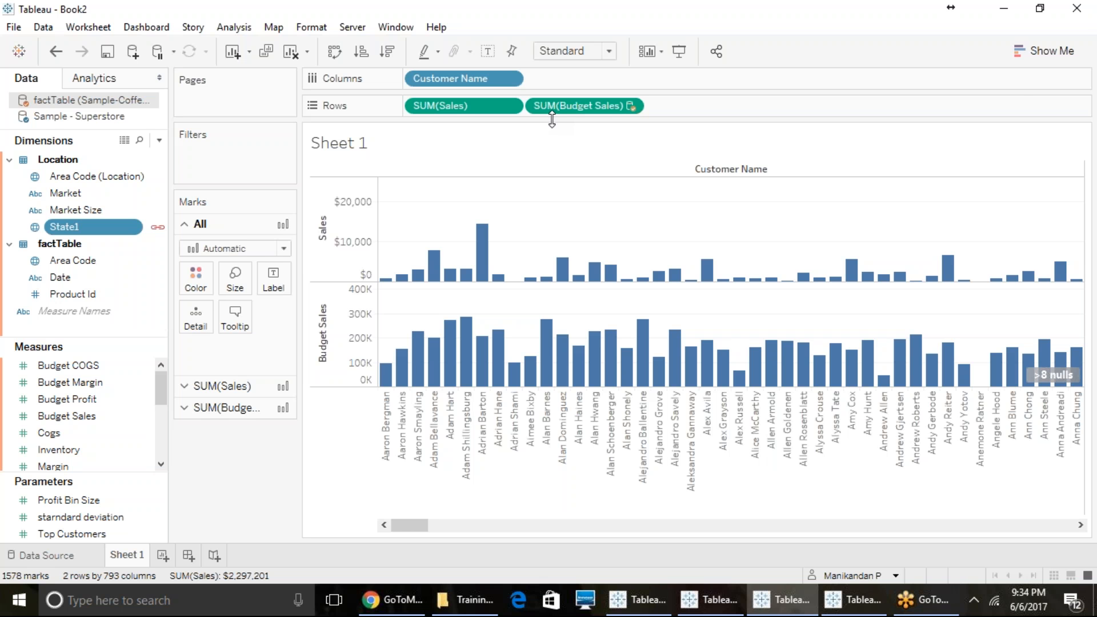
Convert the Sales and Budget Sales bar chart into a bullet graph and close the chart suggestions
left_click(1037, 61)
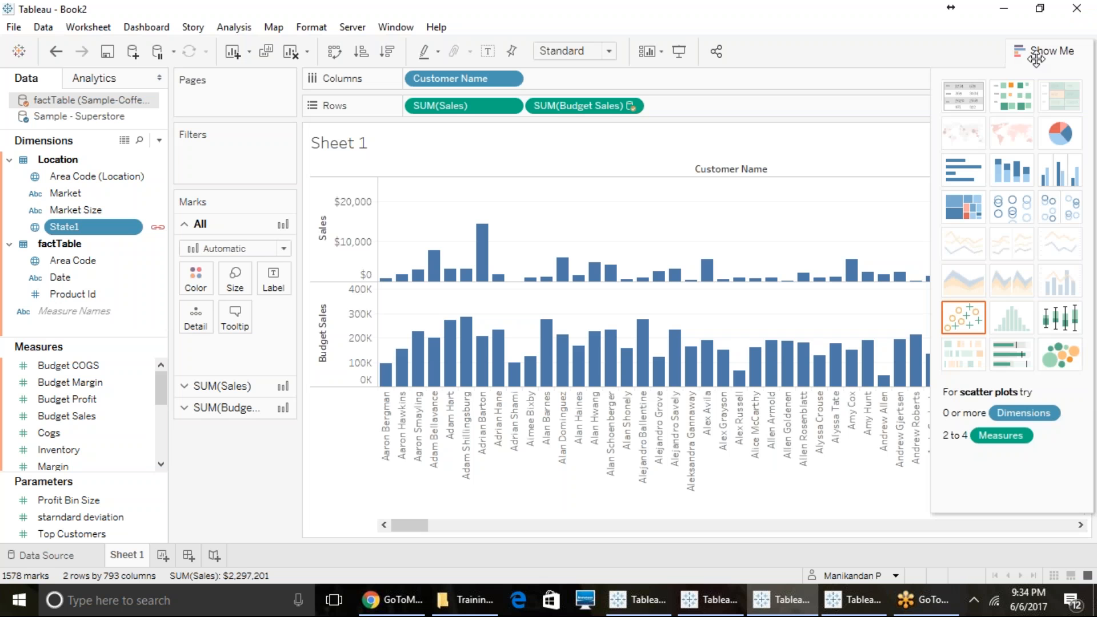
left_click(1011, 359)
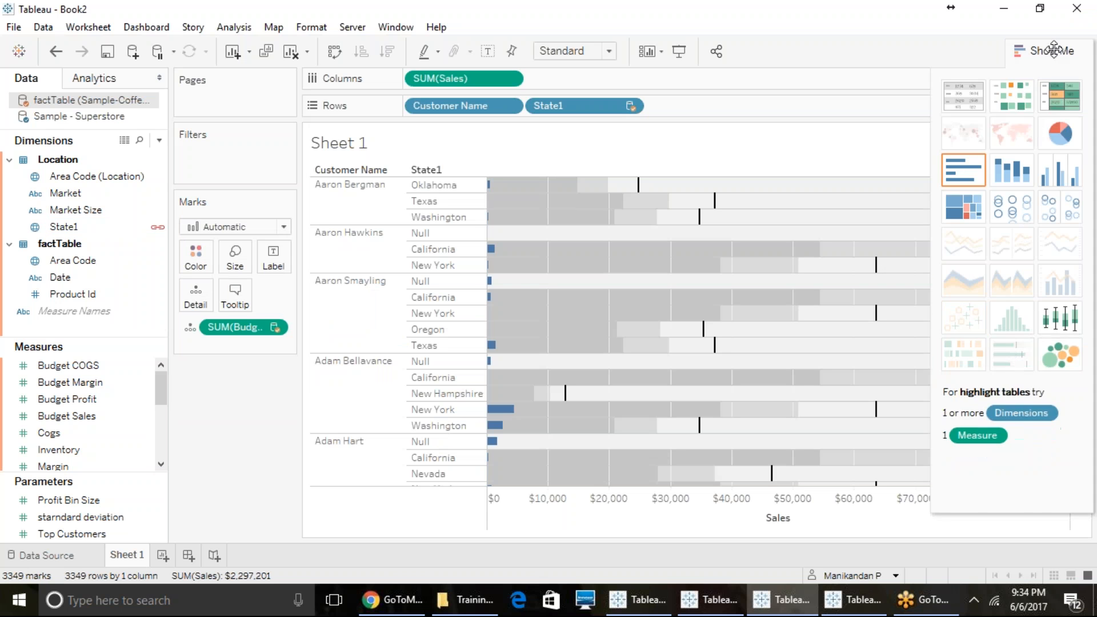
left_click(1053, 52)
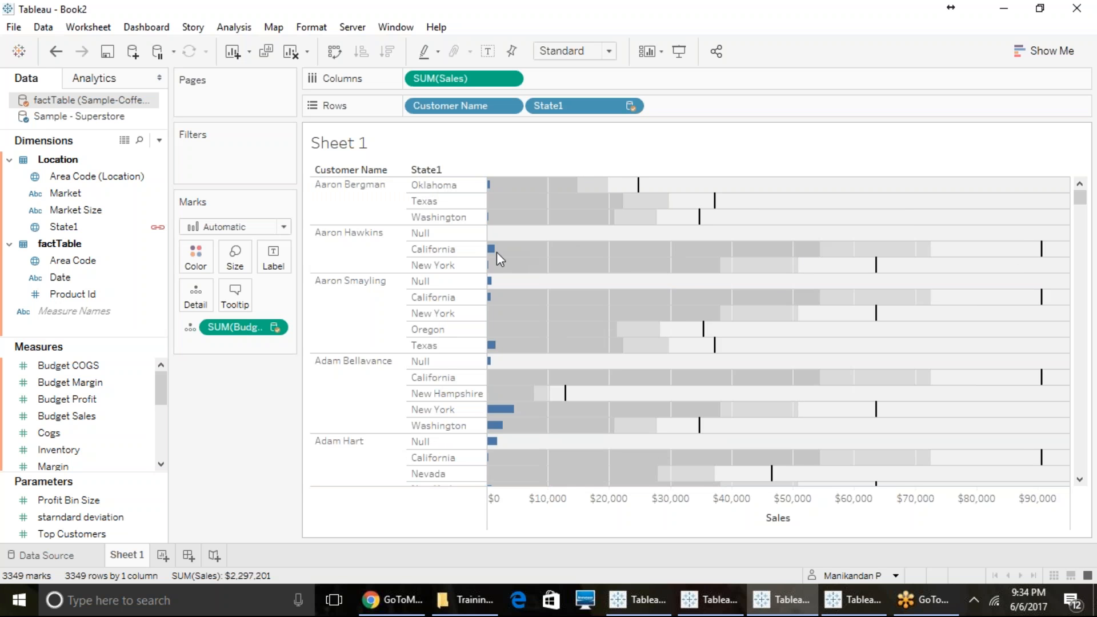
Examine the sales bars, the budget percentage bands and the budget sales reference marks for the listed states
mouse_move(493, 251)
mouse_move(715, 201)
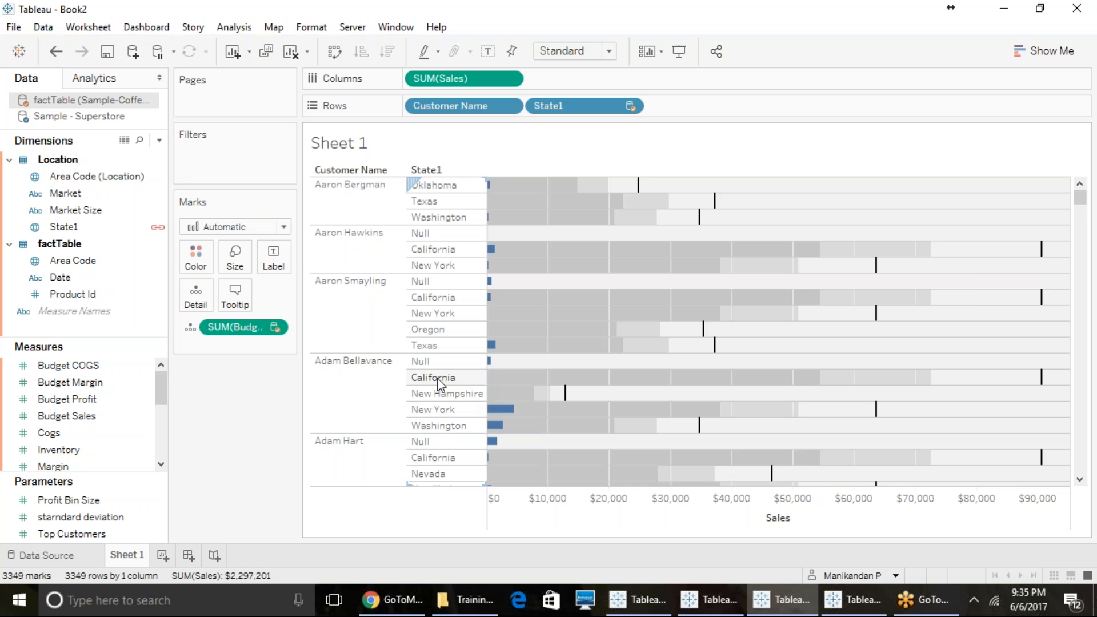
mouse_move(565, 399)
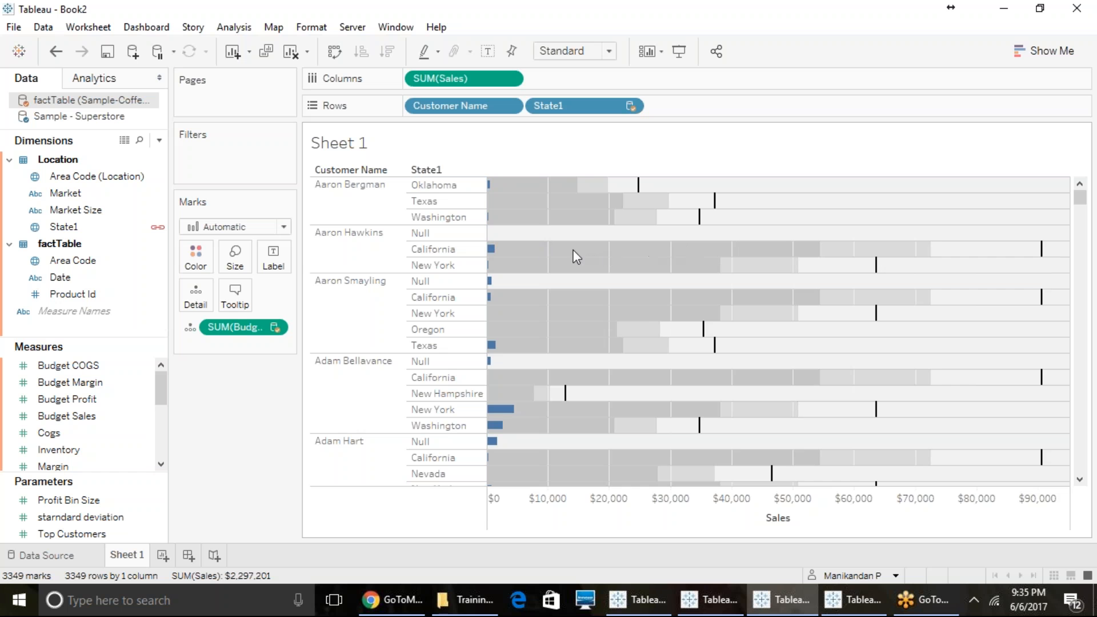
mouse_move(820, 251)
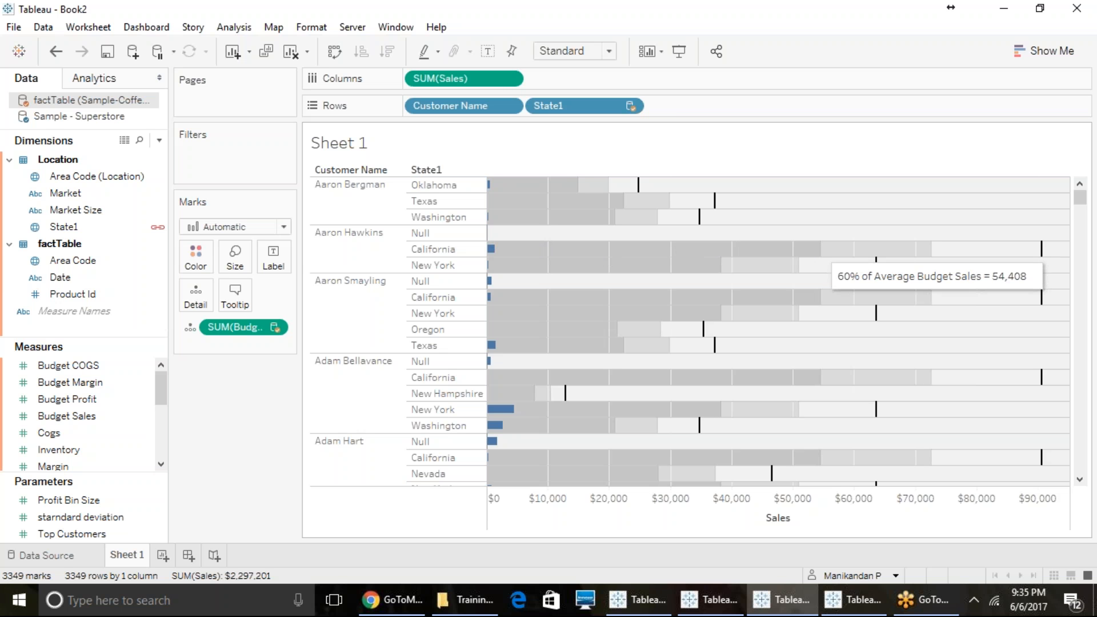
mouse_move(930, 251)
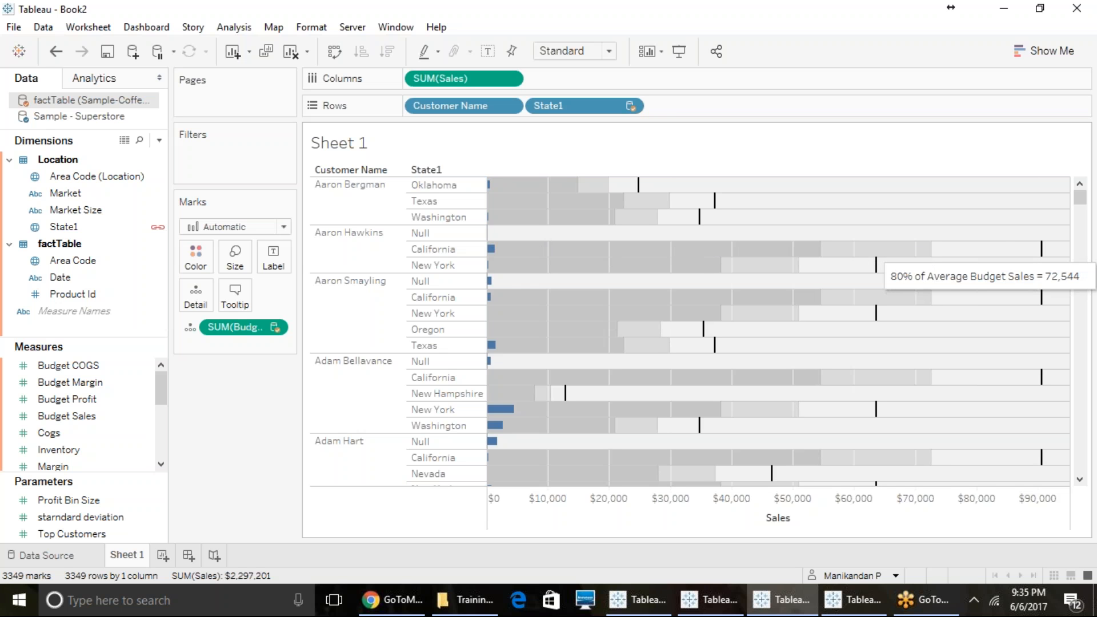
mouse_move(1041, 254)
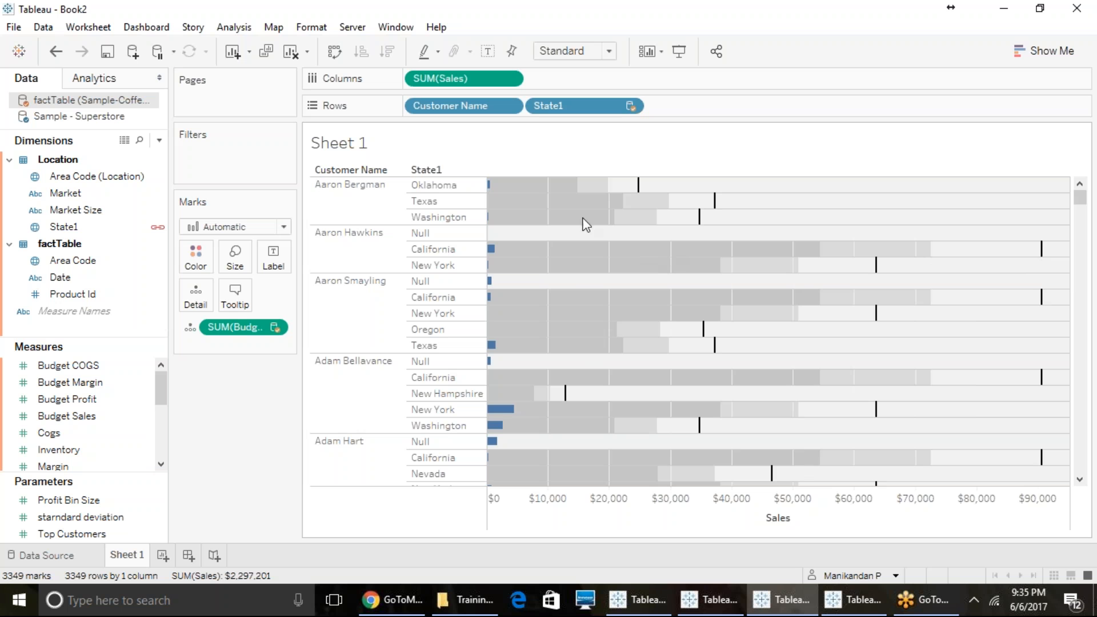
Label the average Budget Sales reference line with its value
left_click(714, 346)
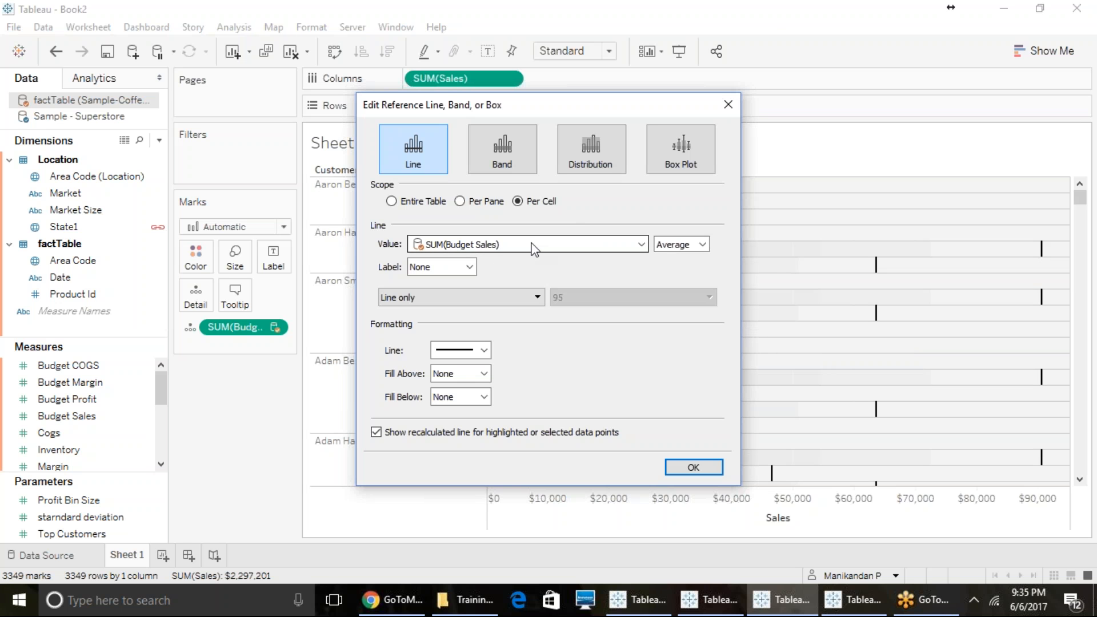
left_click(469, 266)
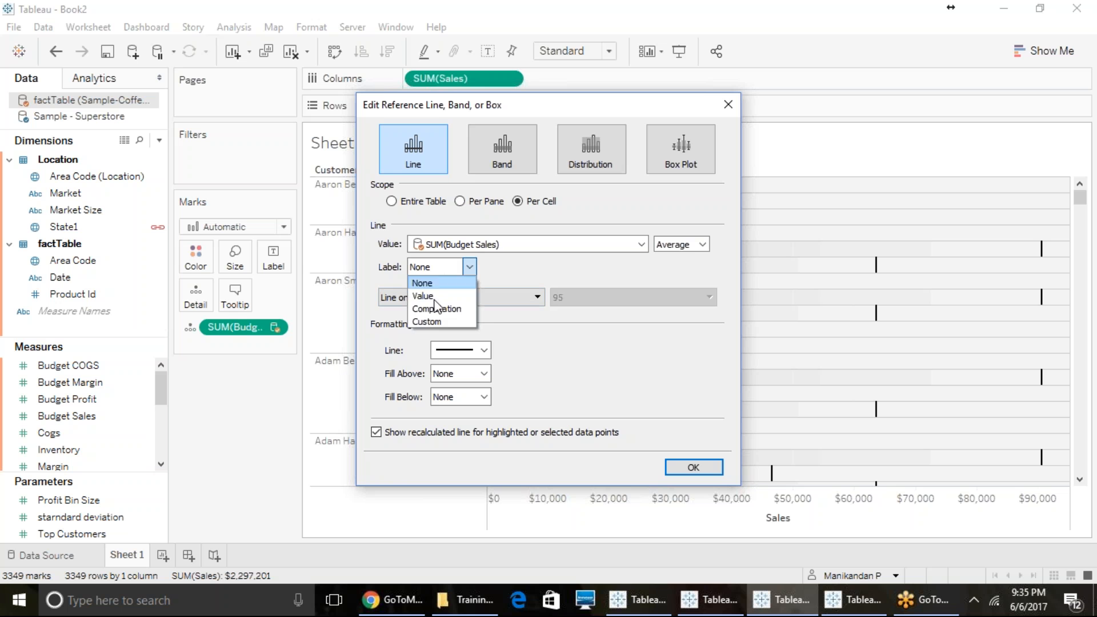
left_click(469, 267)
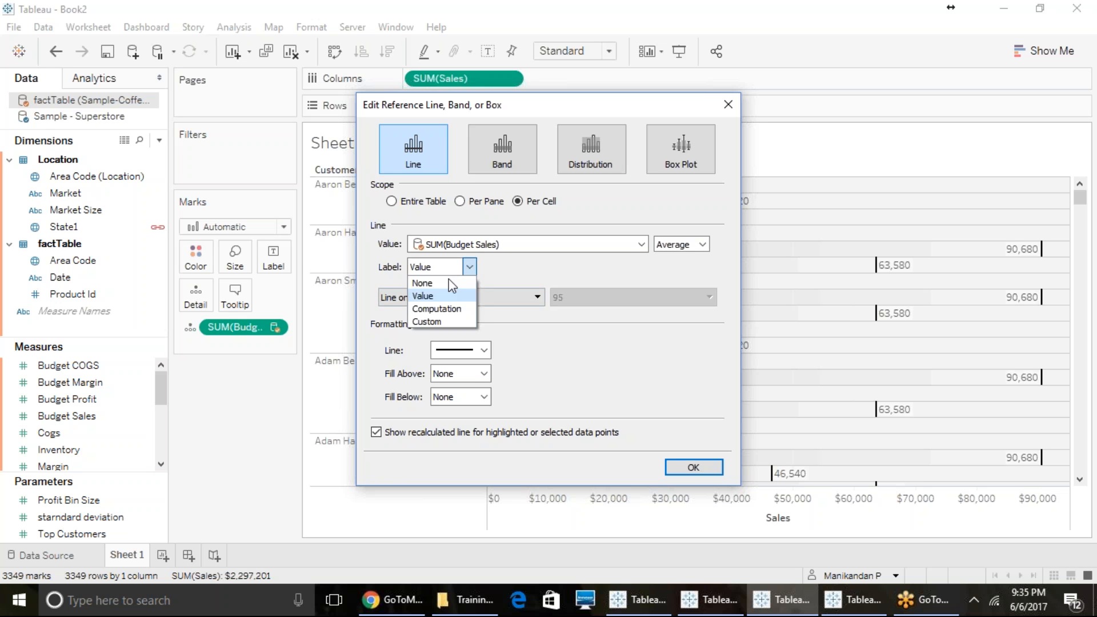
left_click(440, 297)
left_click(693, 467)
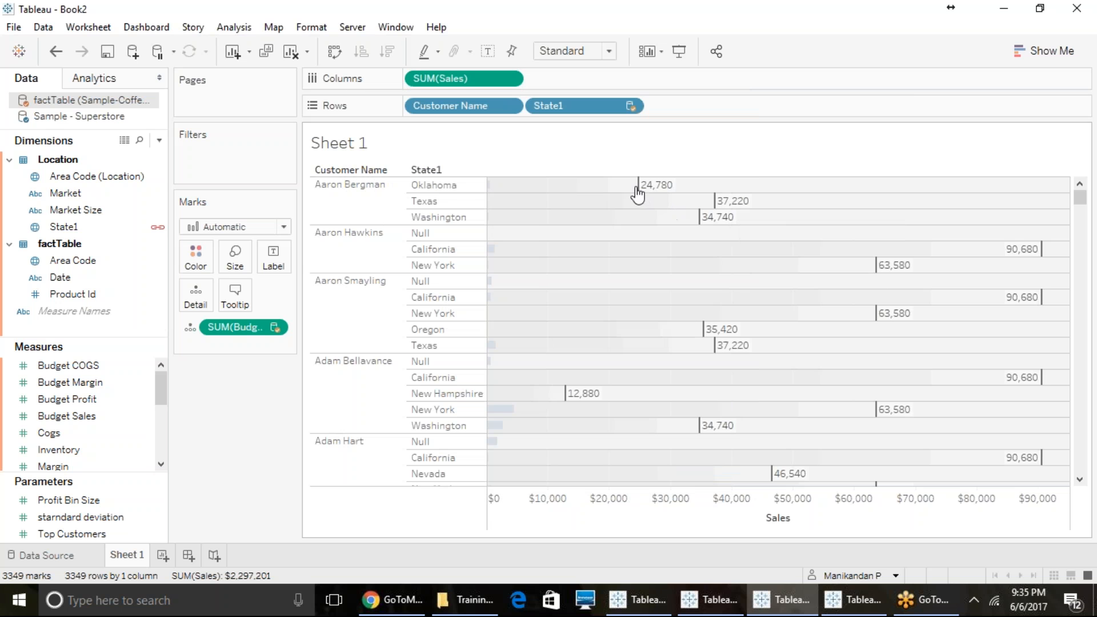
Review the labelled budget sales lines through the whole customer list, down to the last customers
mouse_move(655, 196)
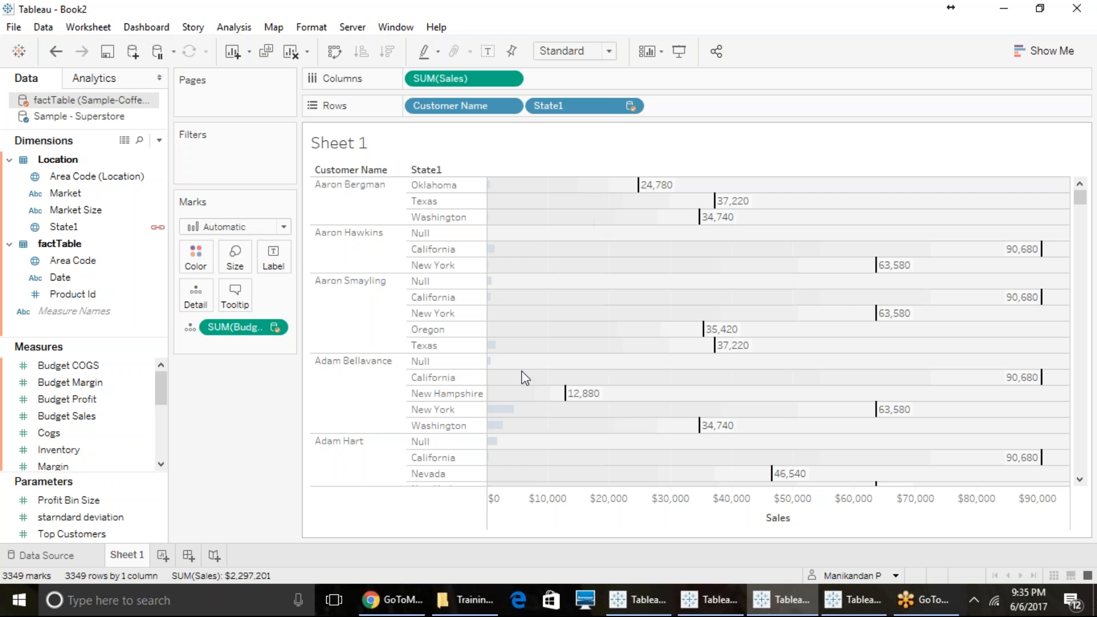
mouse_move(891, 411)
scroll(1057, 191, "down", 3)
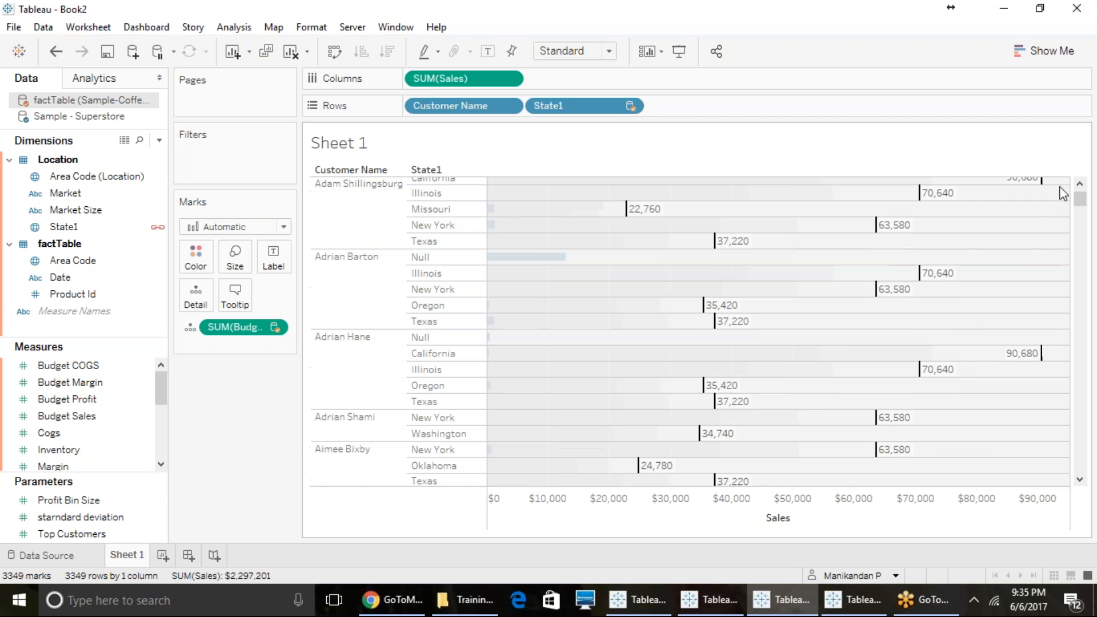
left_click_drag(1079, 199, 1085, 494)
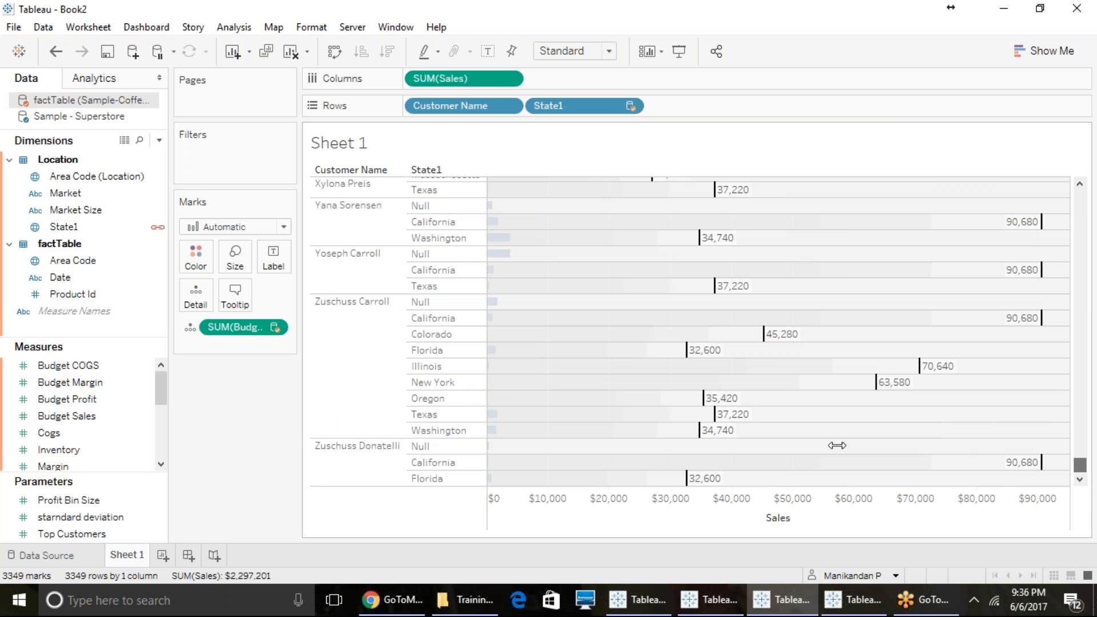
scroll(579, 431, "up", 5)
scroll(609, 383, "up", 6)
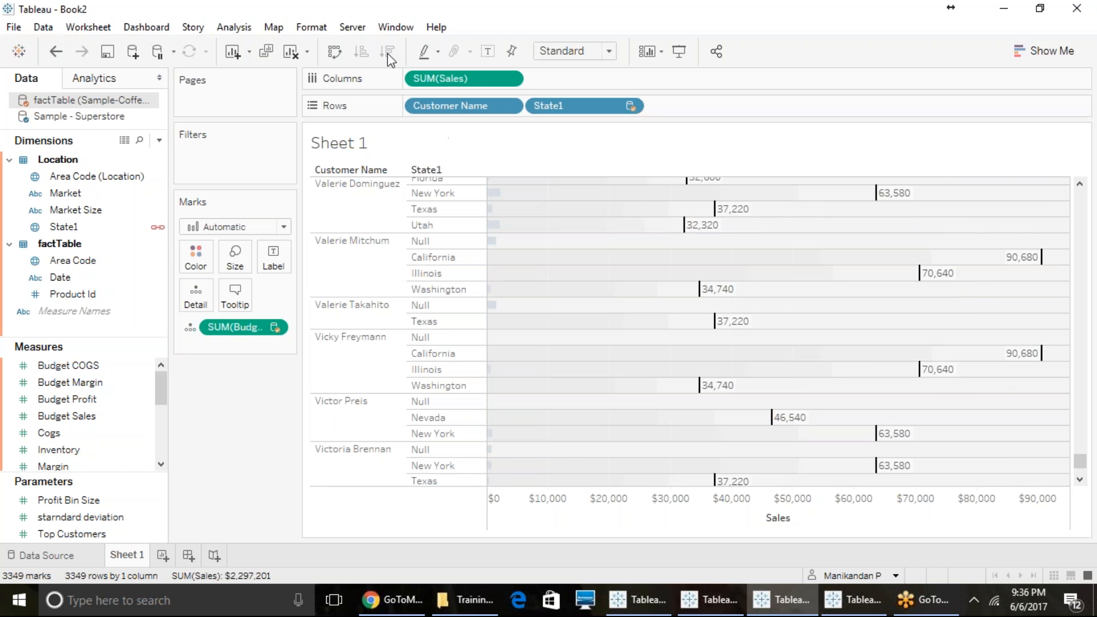
Sort Customer Name in ascending order by the field Sales, aggregated as Sum
left_click(512, 106)
left_click(480, 192)
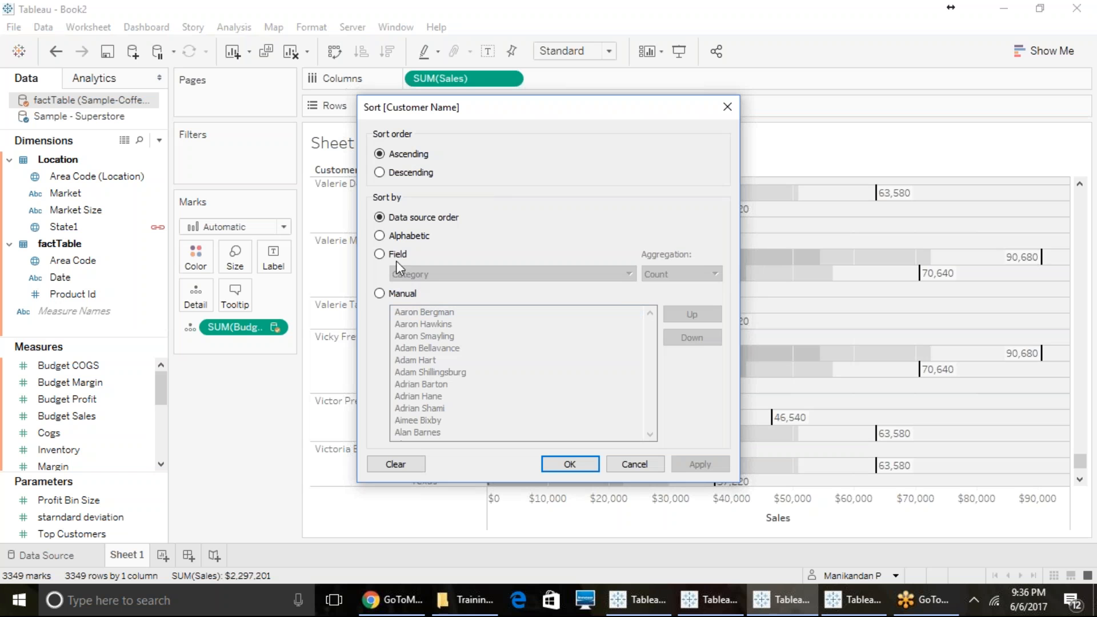
left_click(385, 258)
left_click(440, 275)
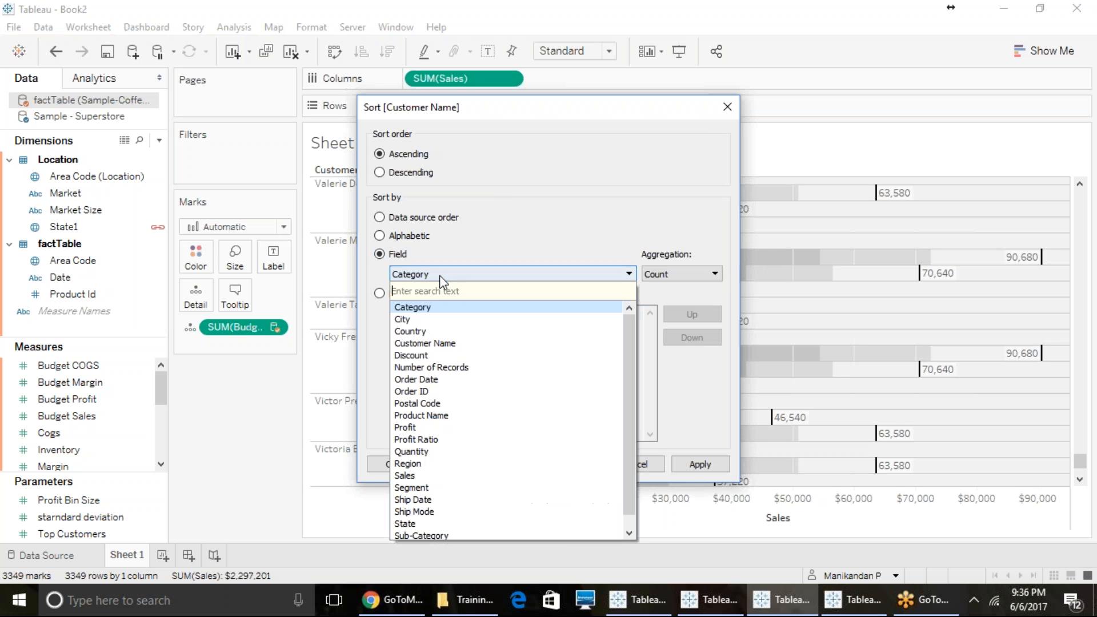
left_click(434, 475)
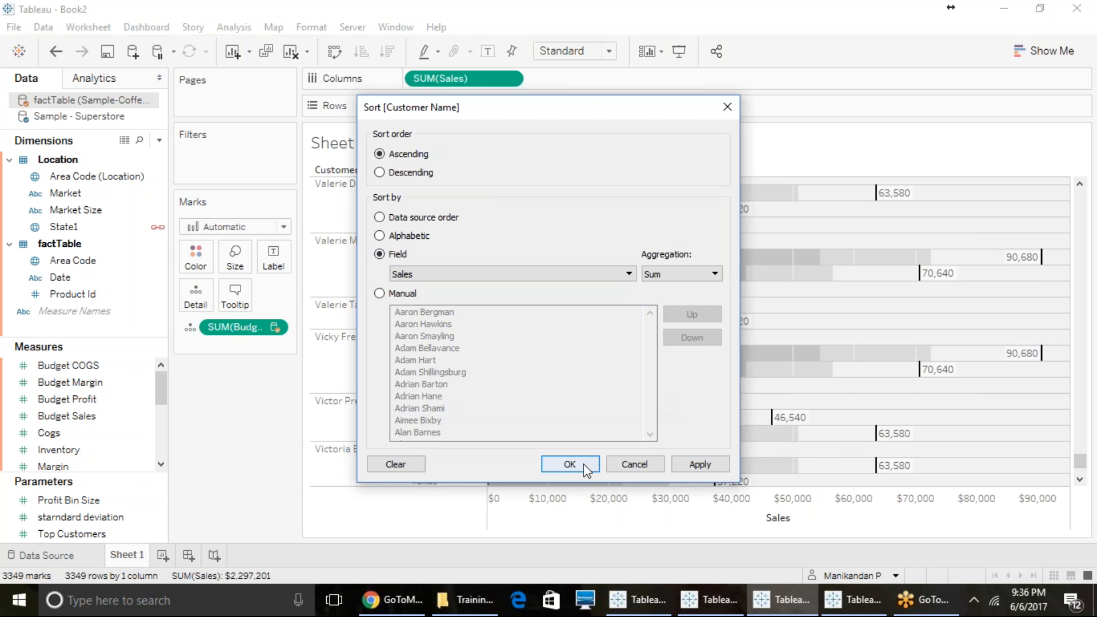
left_click(591, 462)
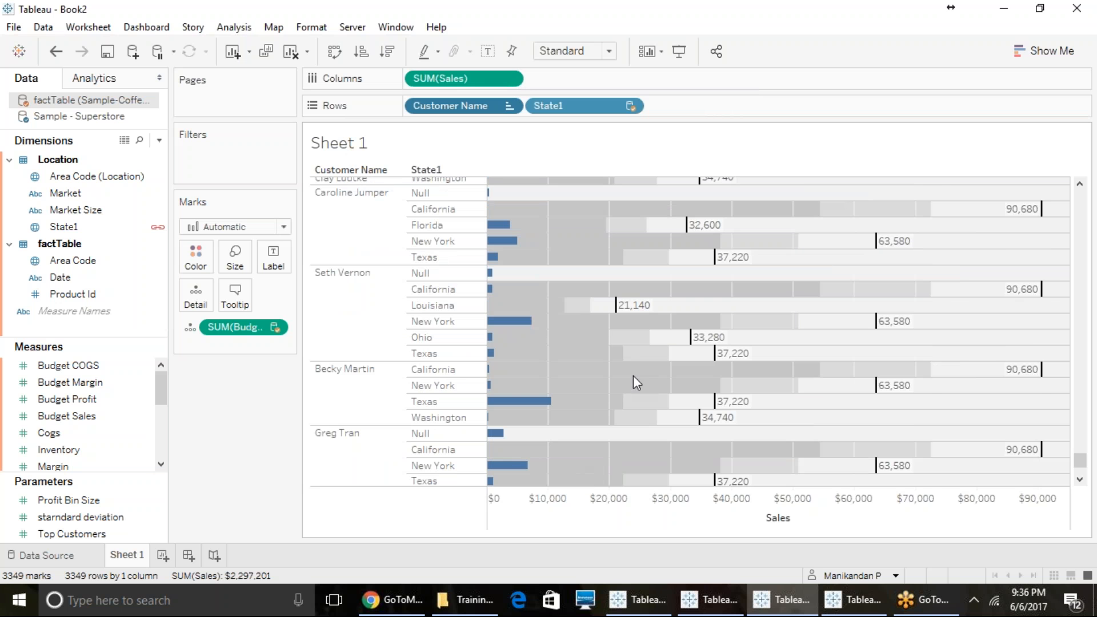
Check the re-sorted bullet graph from the first customer downwards, comparing sales with budget sales
scroll(633, 375, "up", 15)
left_click_drag(1079, 453, 1067, 186)
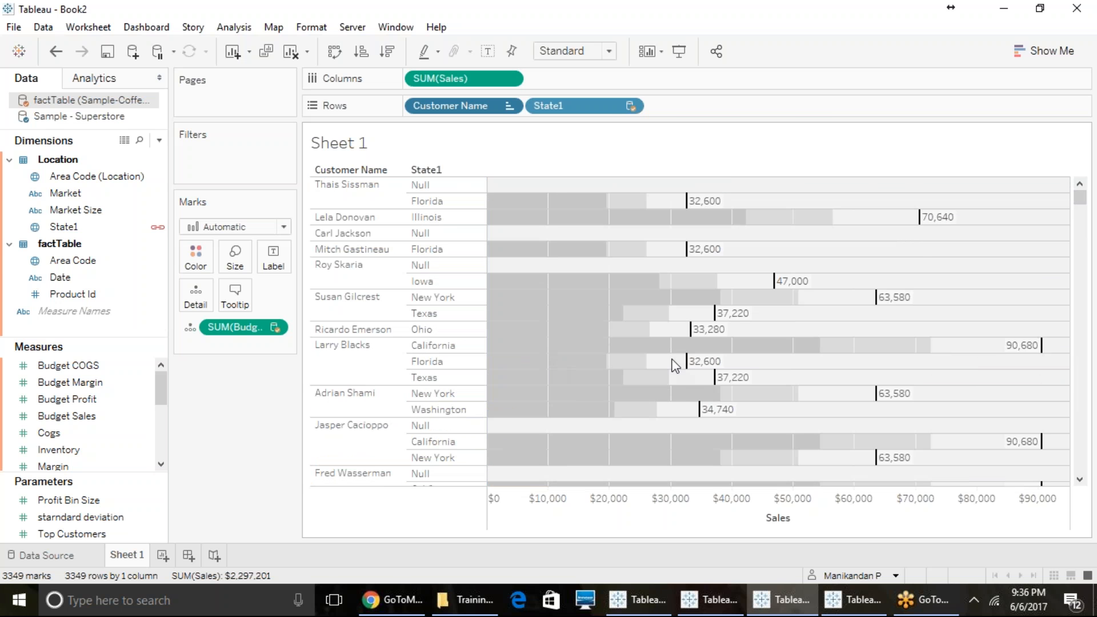
scroll(684, 383, "down", 15)
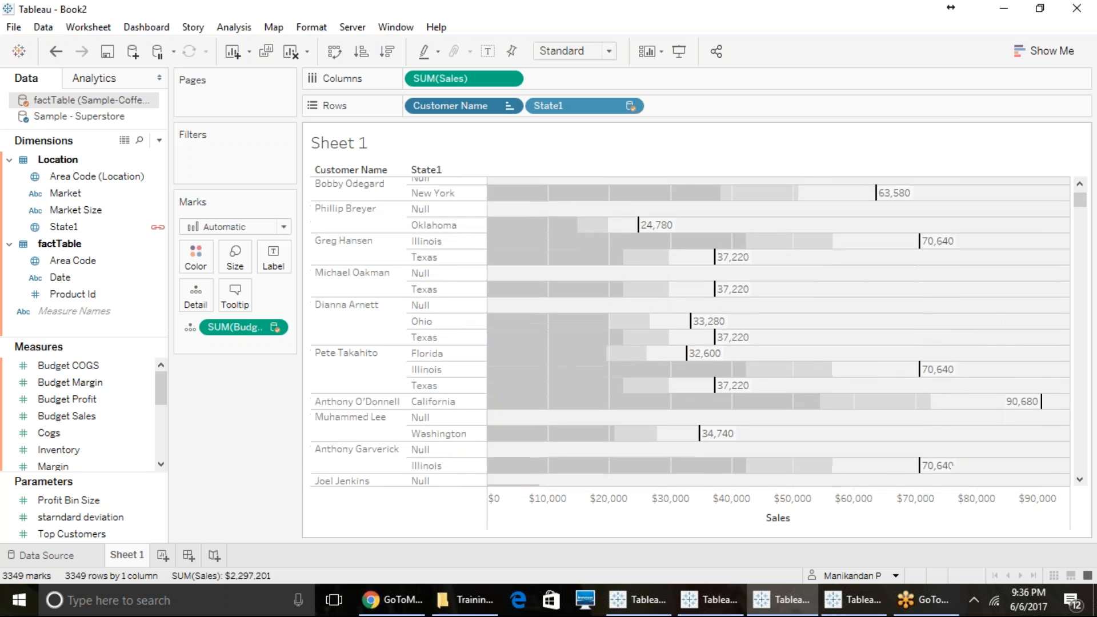
scroll(697, 421, "down", 12)
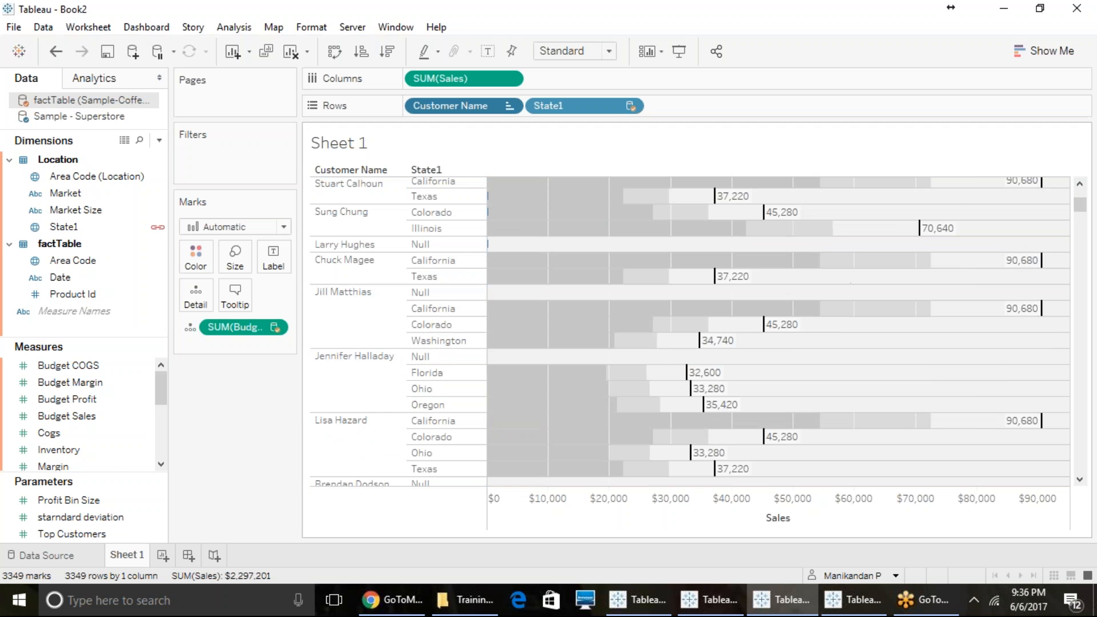
scroll(538, 290, "down", 3)
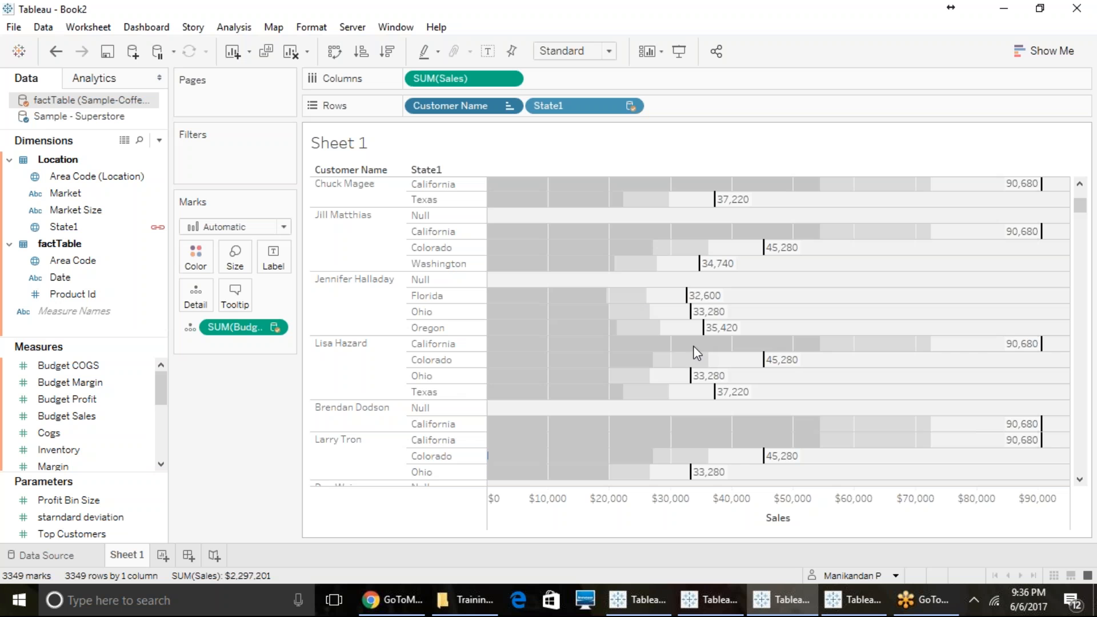
Rename the worksheet Sheet 1 as Bullet Graph
left_click(120, 534)
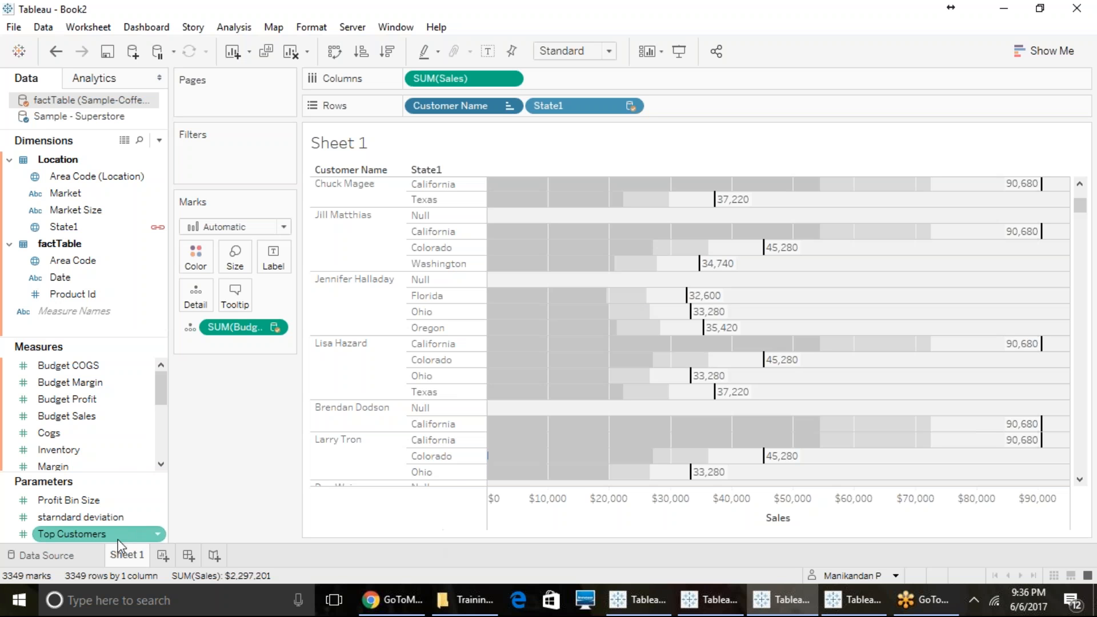
right_click(122, 557)
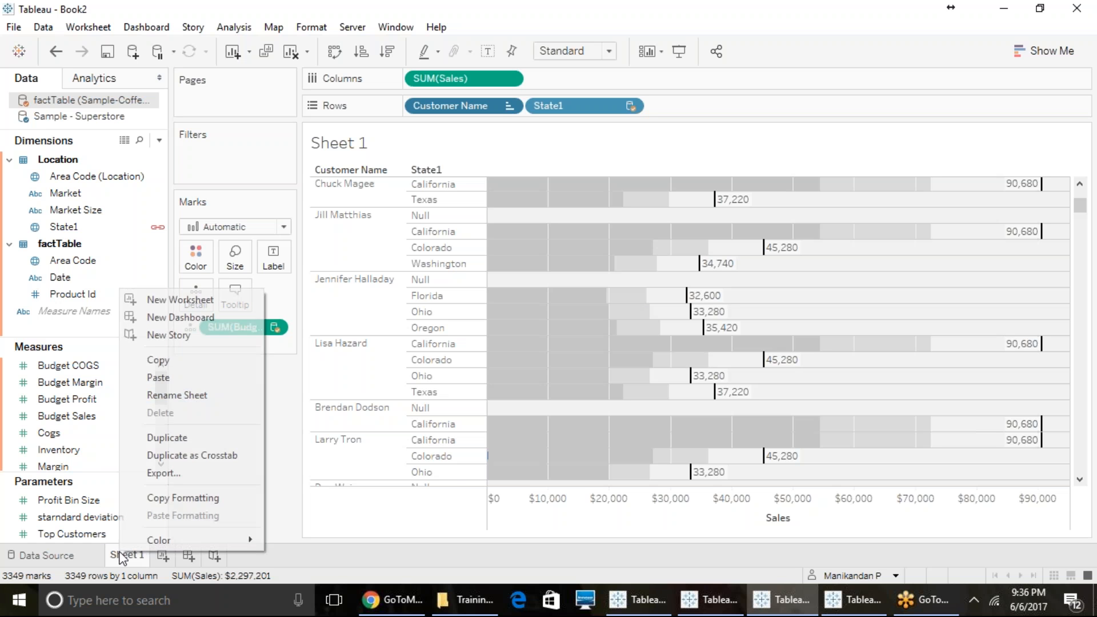
left_click(169, 393)
type("Bullet")
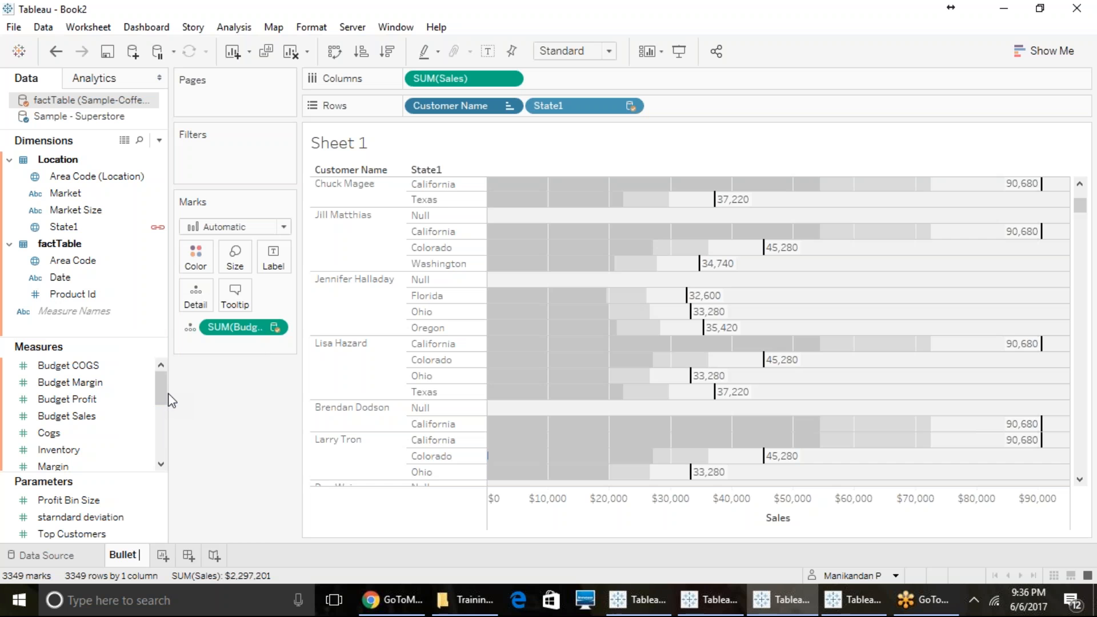
type(" Graph")
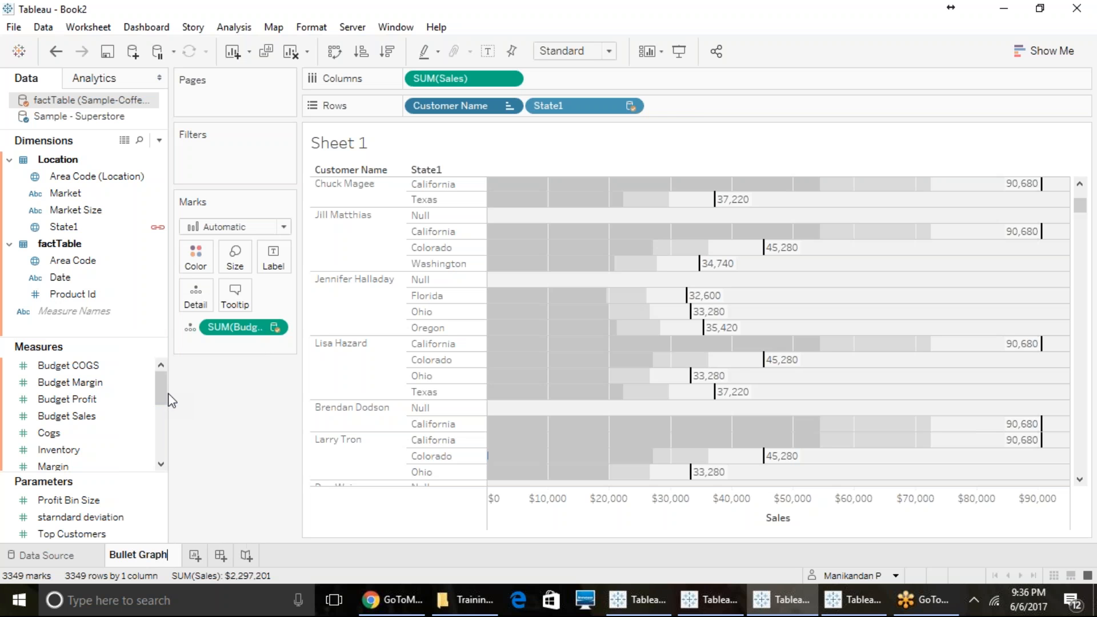
mouse_move(719, 213)
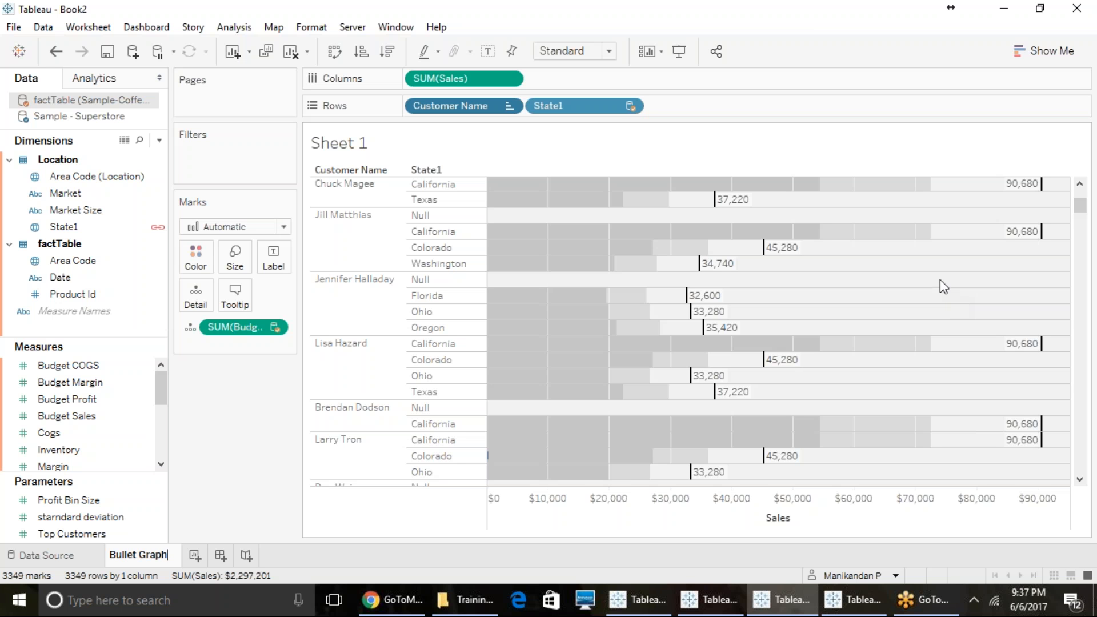
key("Return")
Add a new worksheet and name it Control Charts
left_click(197, 555)
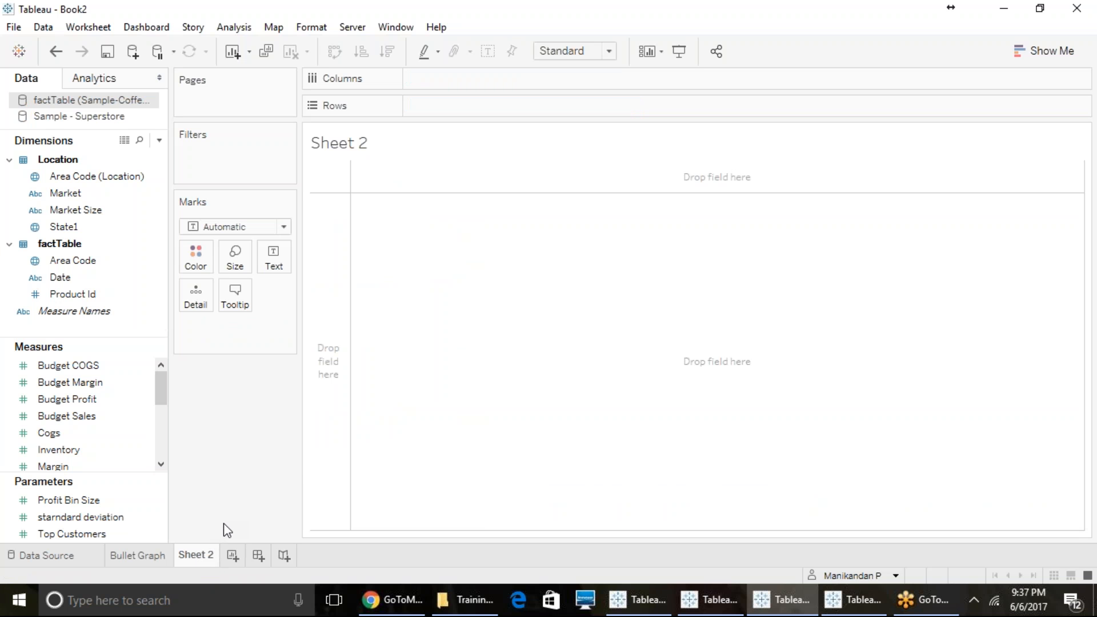
right_click(207, 554)
left_click(269, 400)
type("Control Charts")
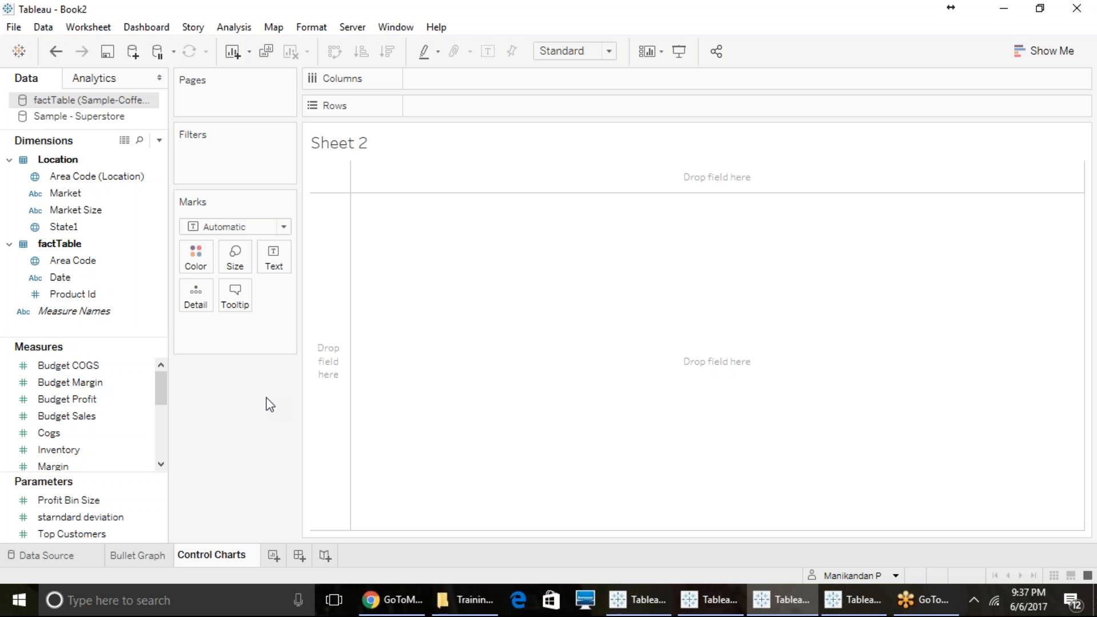
key("Return")
Plot Profit Ratio on Rows against Order Date on Columns, using the Sample - Superstore data source
left_click(131, 416)
left_click(86, 117)
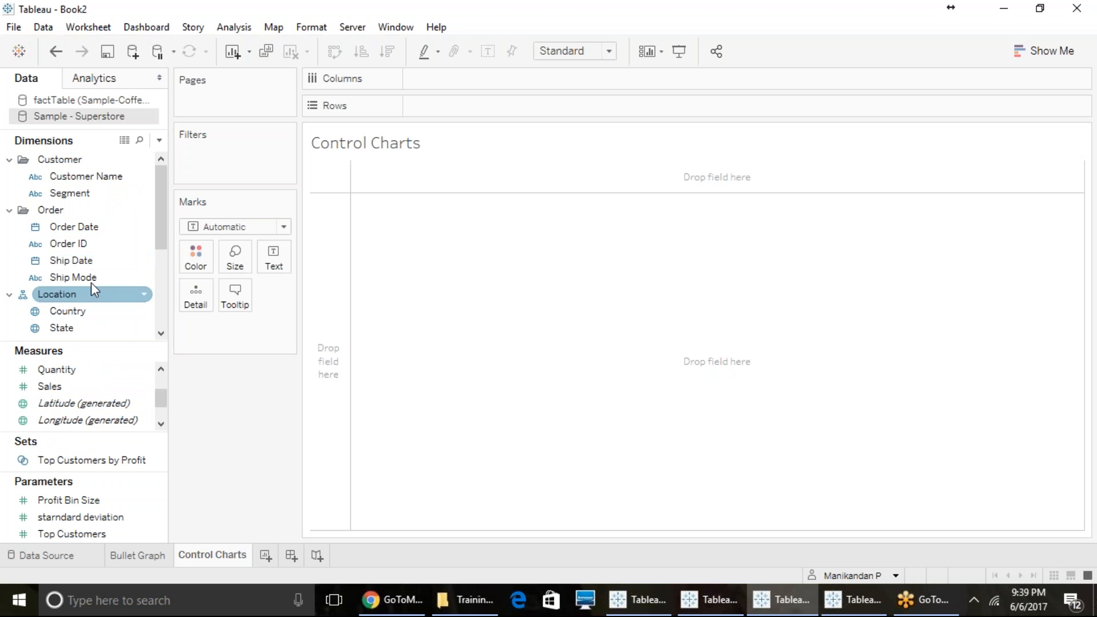
left_click(88, 227)
left_click_drag(89, 227, 478, 82)
left_click(74, 386)
scroll(76, 392, "up", 1)
left_click(77, 388)
left_click_drag(81, 403, 476, 103)
Set the Order Date on Columns to the continuous Week Number level
left_click(510, 80)
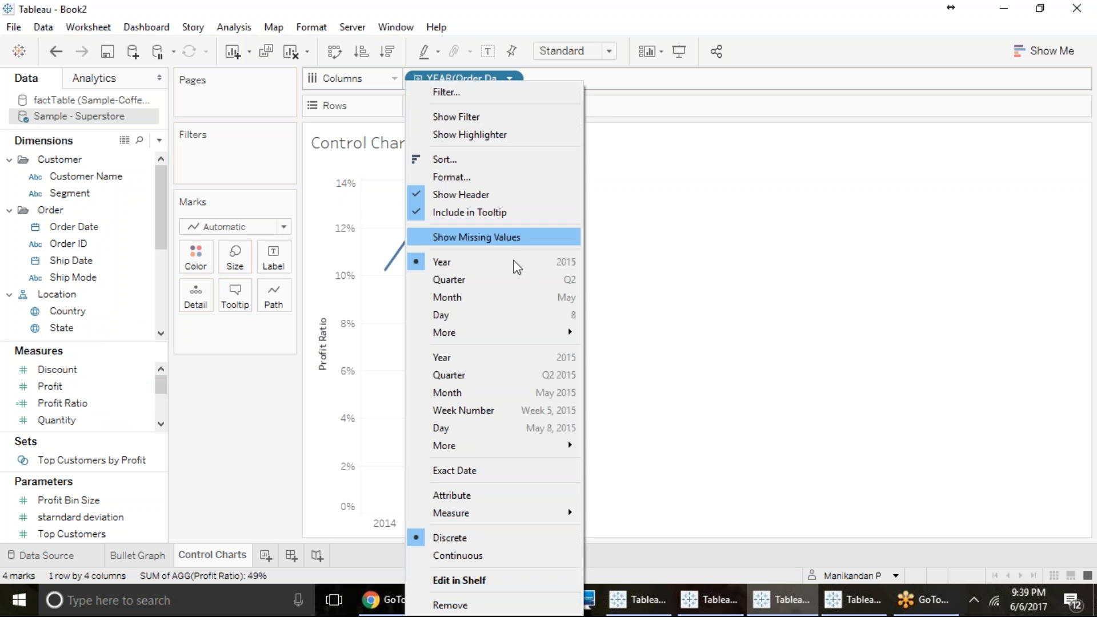
left_click(504, 410)
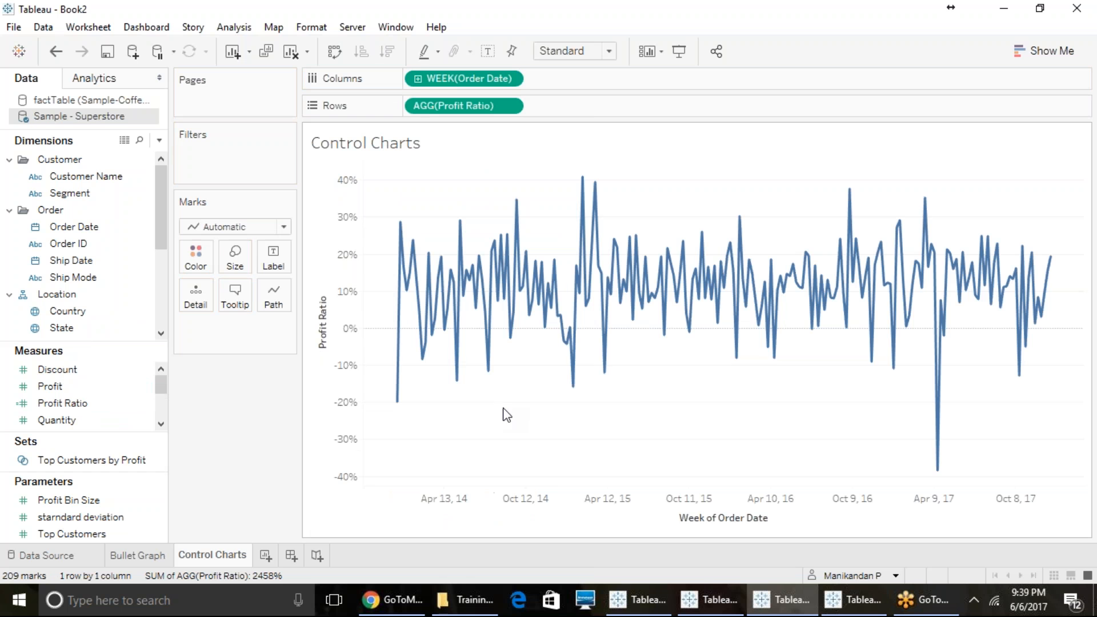
mouse_move(395, 403)
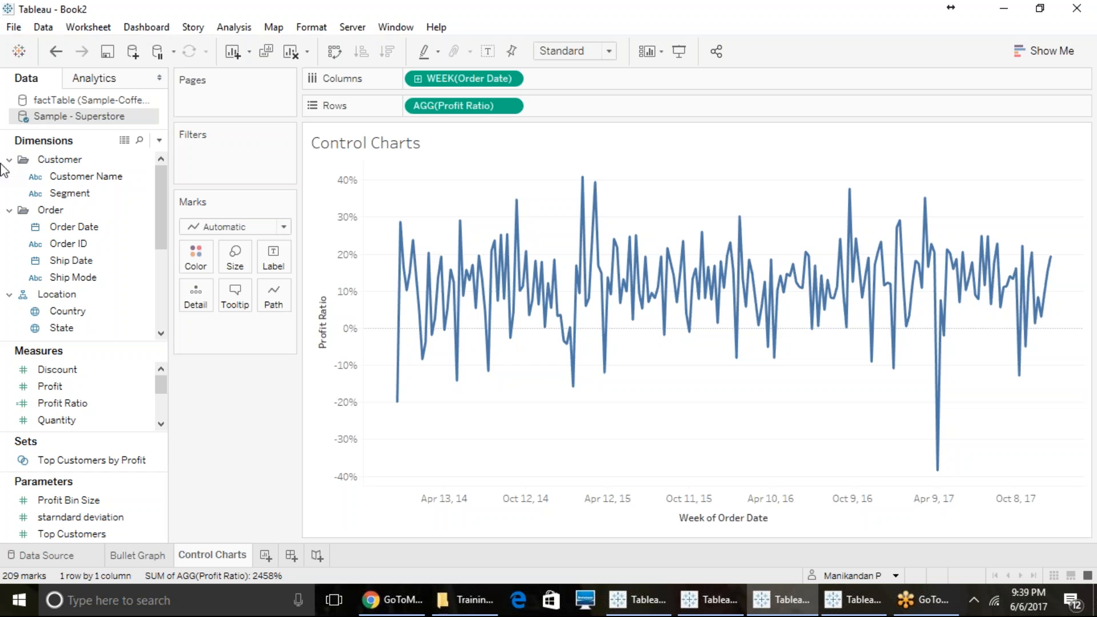
Add a distribution band across the entire table of Profit Ratio, computed as sample standard deviation with factors -3,3
left_click(94, 80)
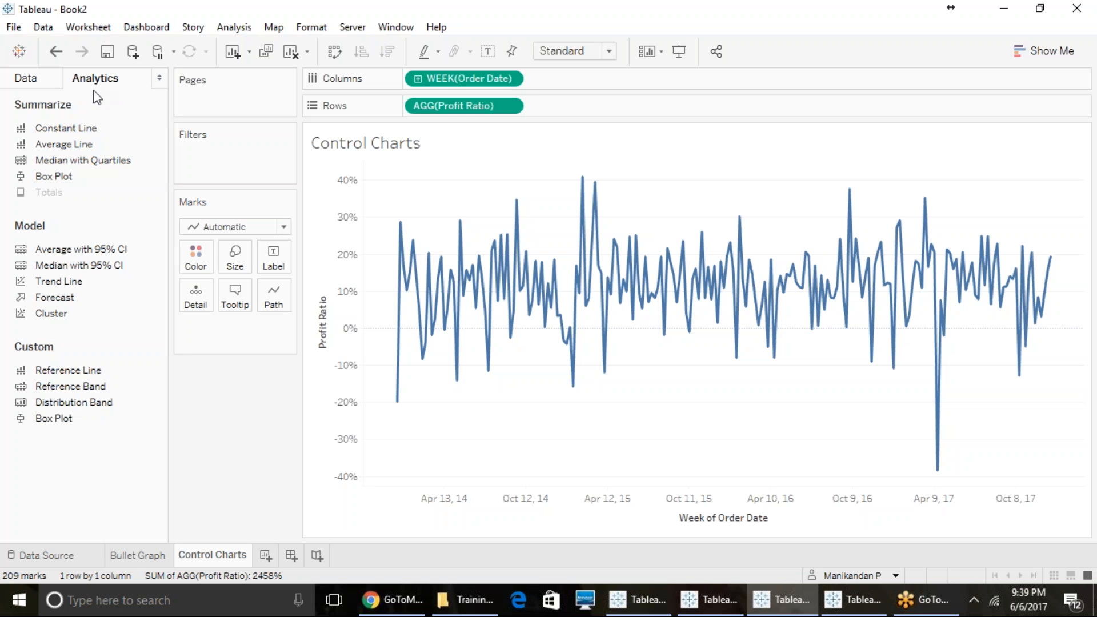
mouse_move(91, 403)
left_mouse_down()
mouse_move(355, 223)
mouse_move(487, 193)
left_mouse_up()
left_click(498, 246)
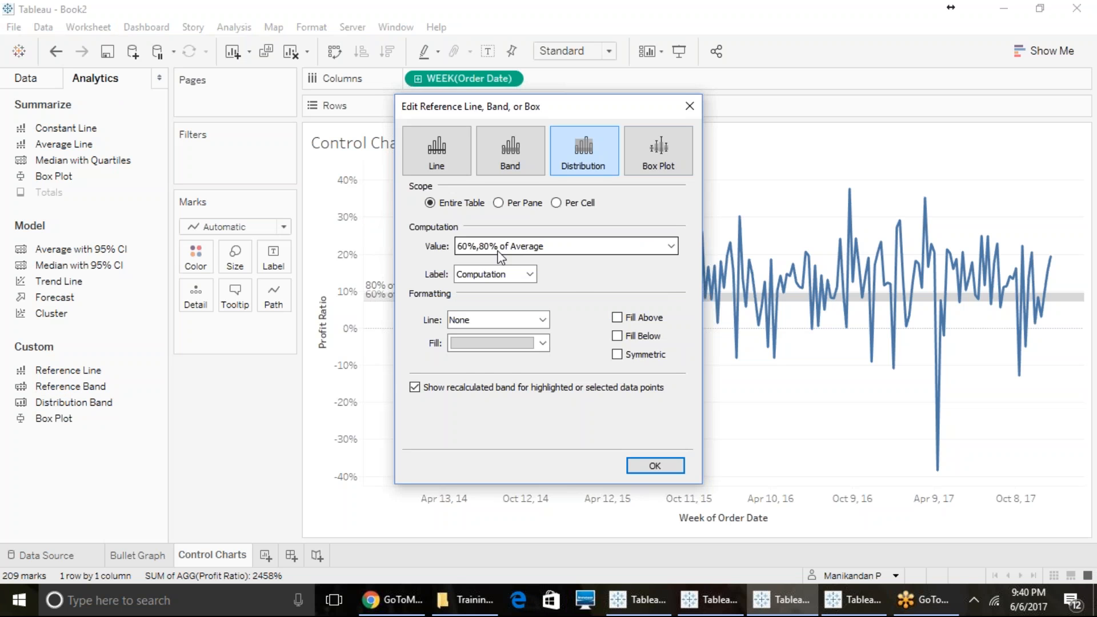
left_click(467, 346)
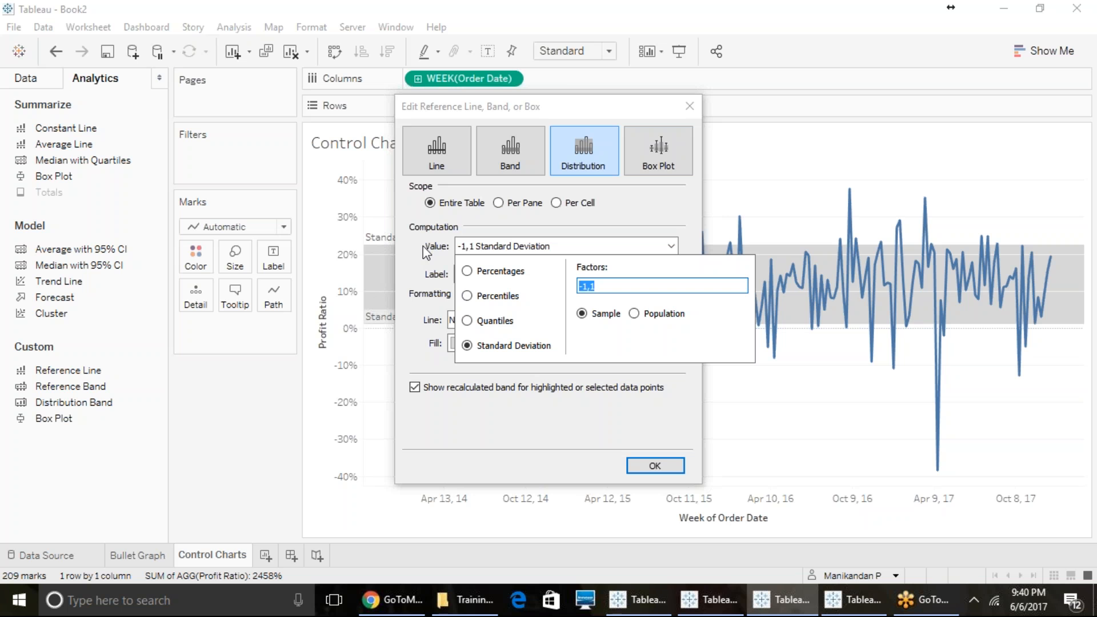
type("-3,3")
left_click(646, 452)
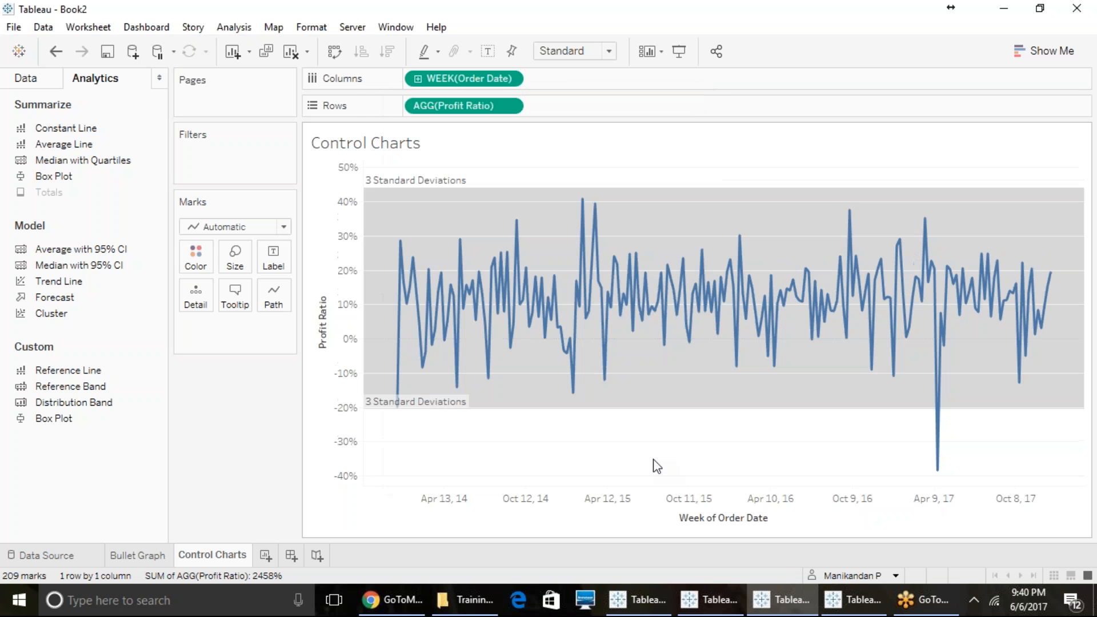
Examine the weekly Profit Ratio peaks and dips against the upper and lower limits of the standard deviation band
mouse_move(503, 422)
mouse_move(940, 482)
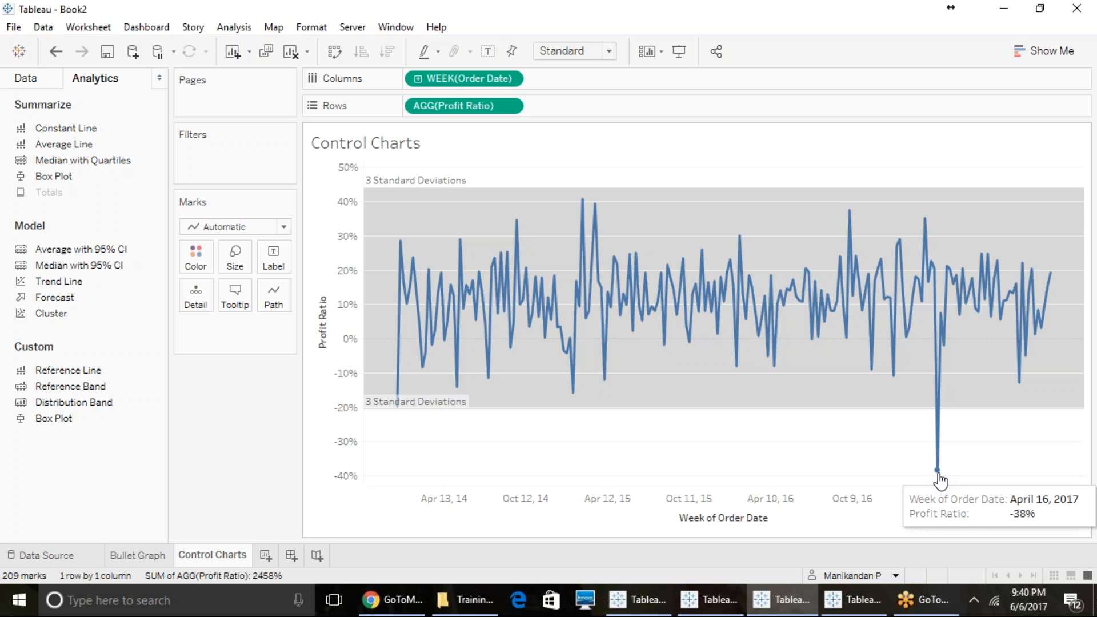
mouse_move(374, 409)
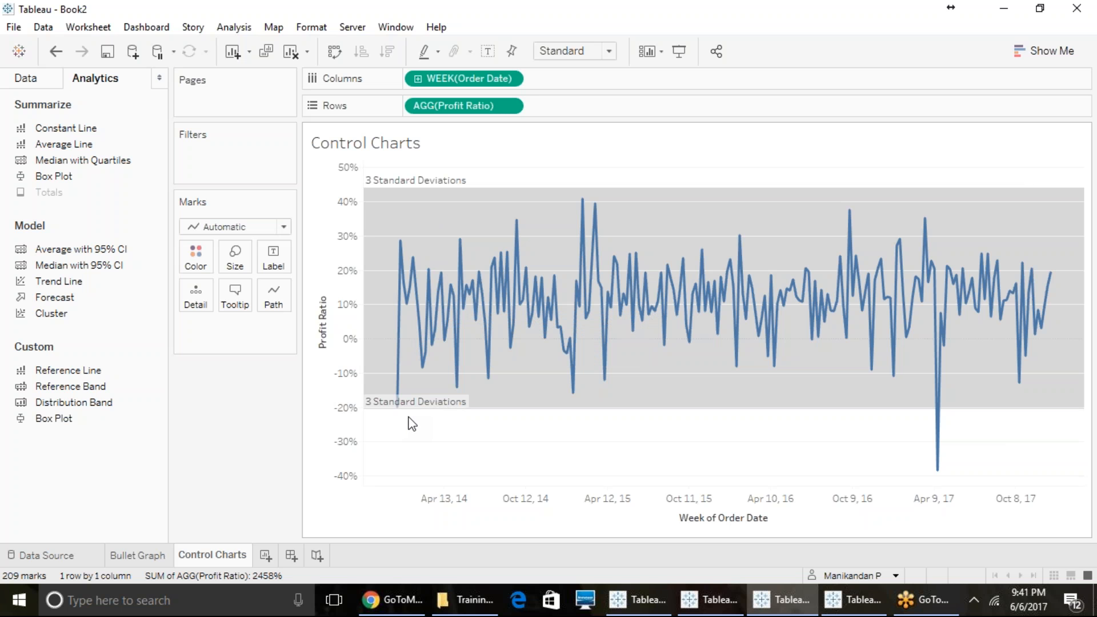
mouse_move(409, 423)
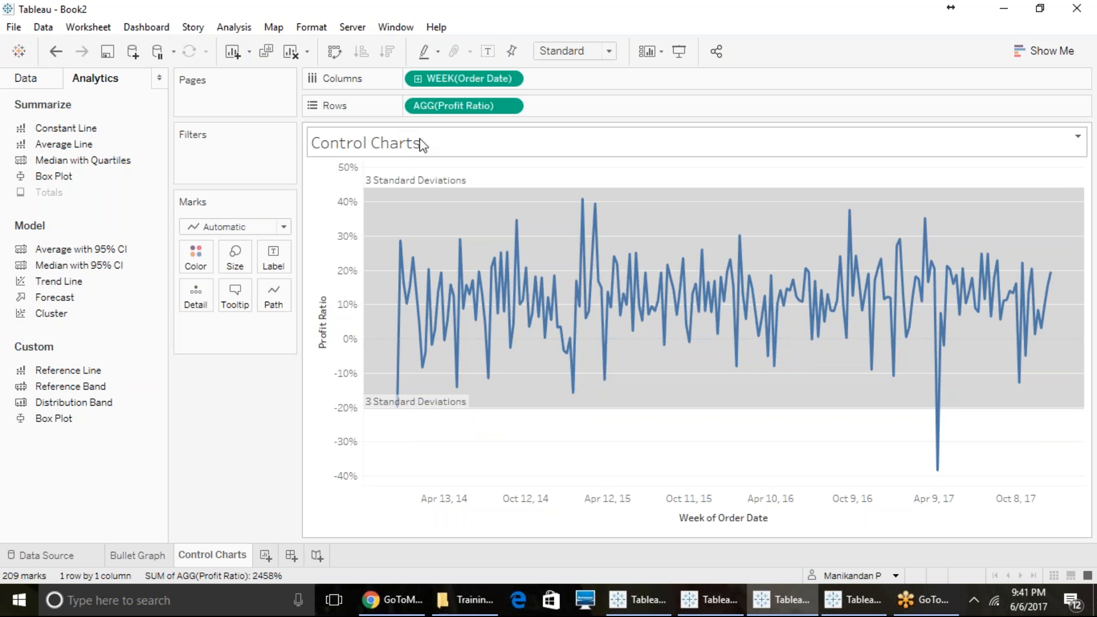
mouse_move(737, 200)
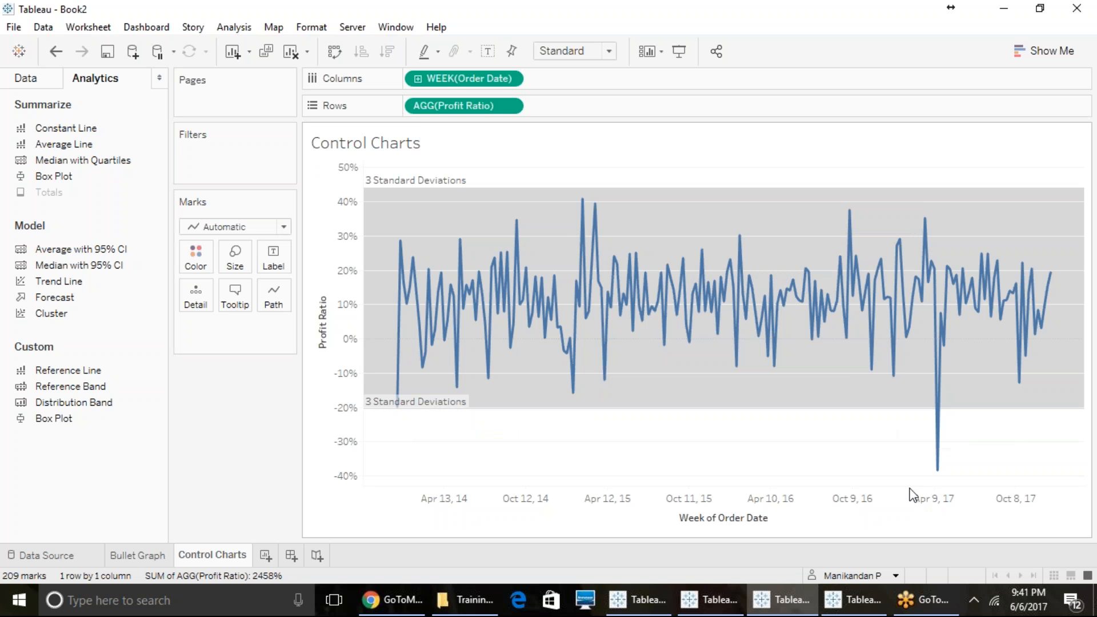
mouse_move(505, 194)
mouse_move(944, 360)
mouse_move(936, 436)
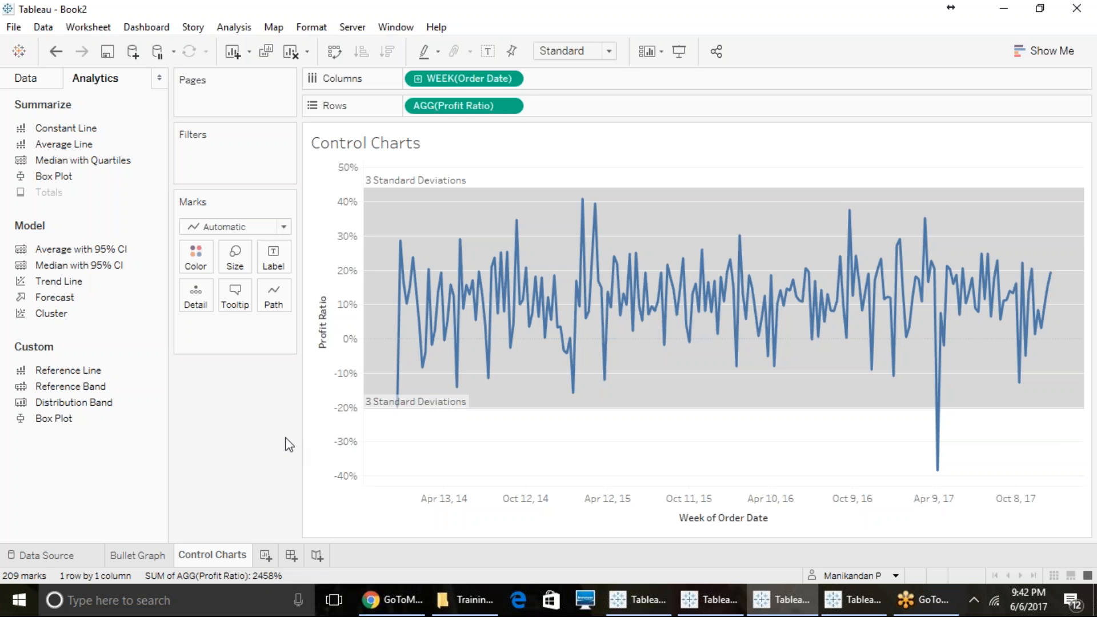
mouse_move(434, 189)
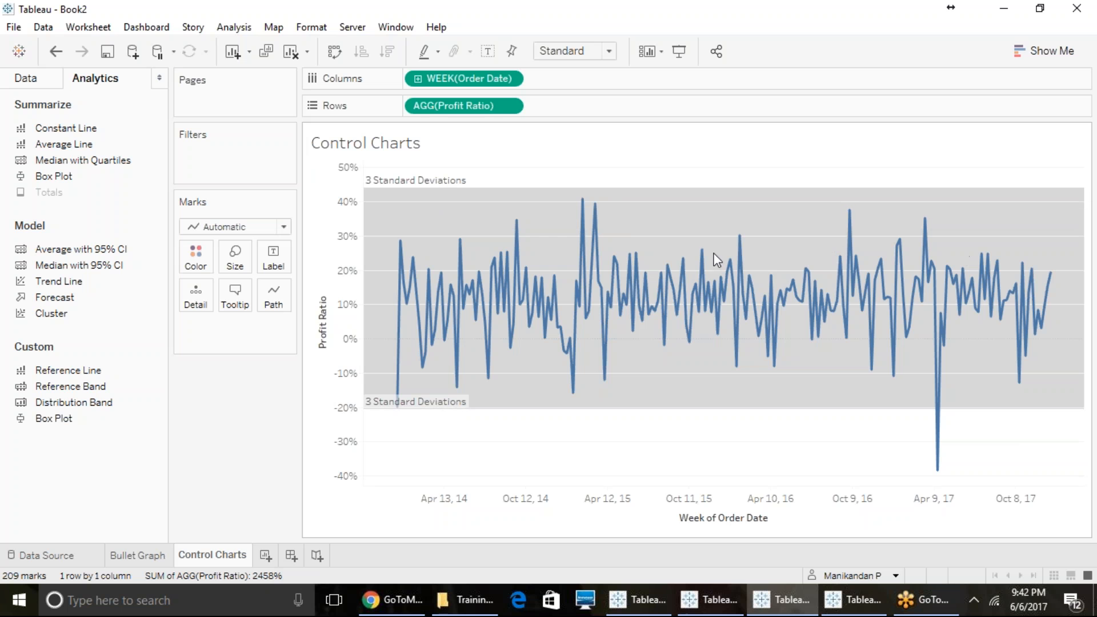
mouse_move(581, 294)
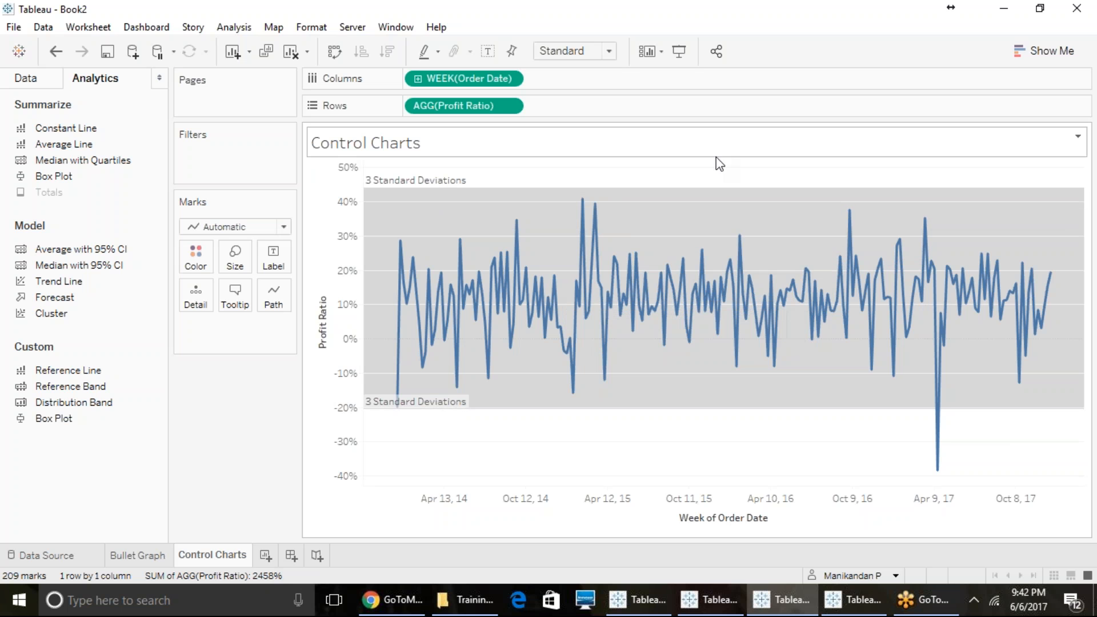
mouse_move(855, 255)
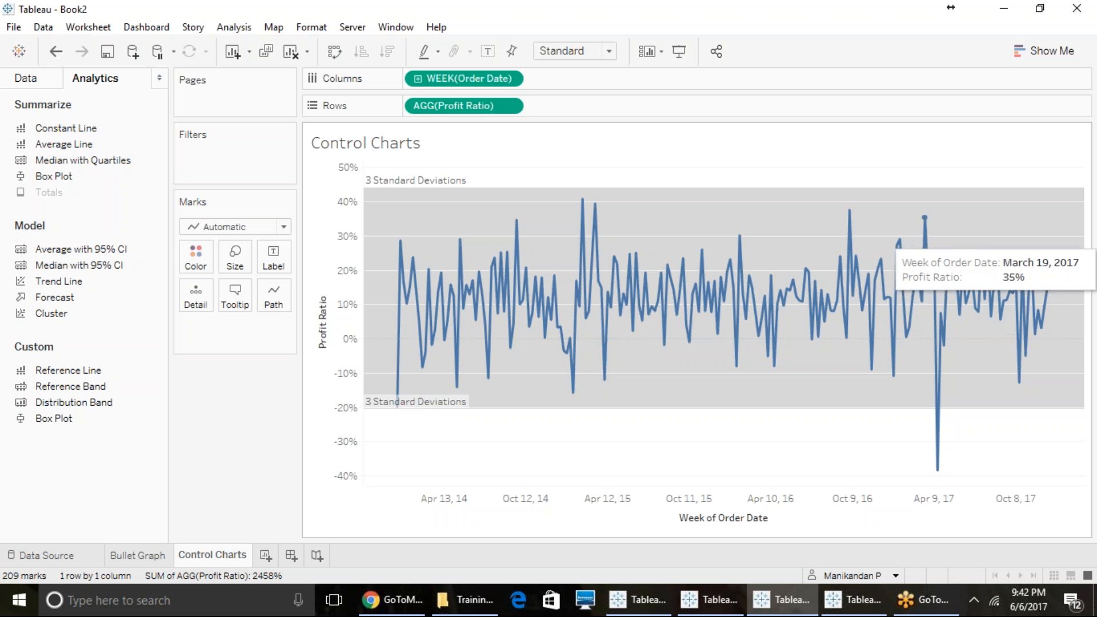
Add a new blank worksheet after Control Charts and return to the Control Charts sheet
left_click(25, 78)
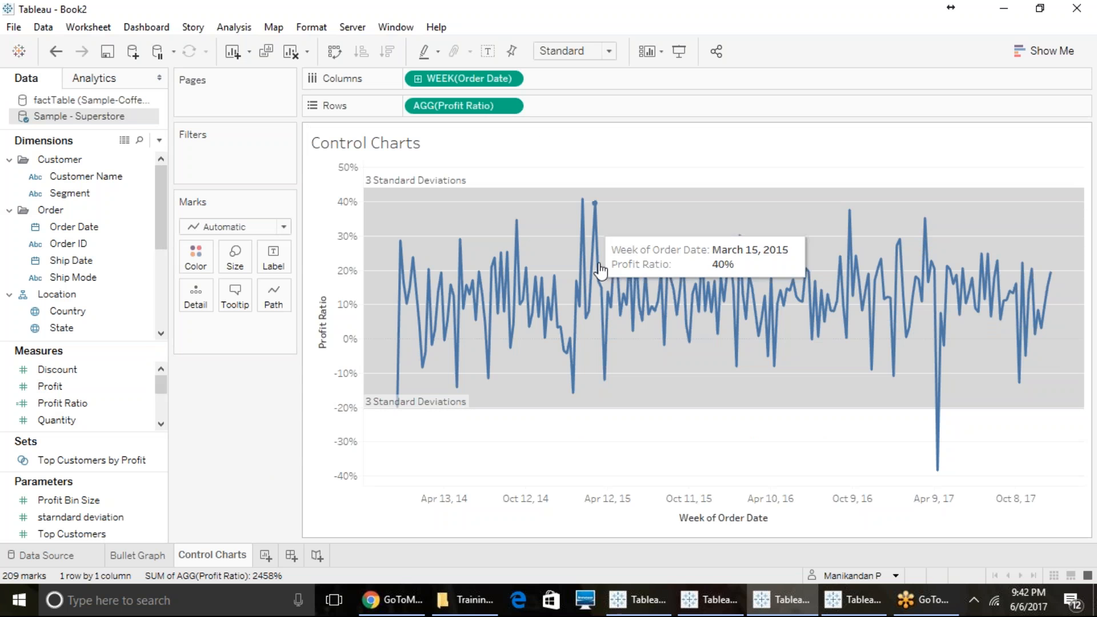
mouse_move(600, 273)
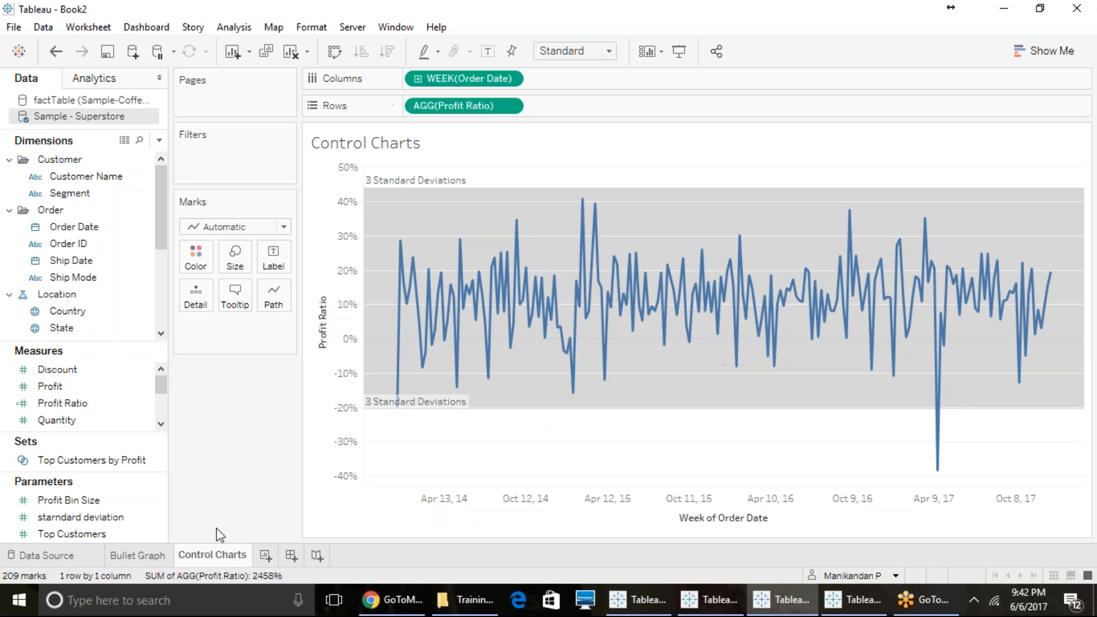
left_click(265, 555)
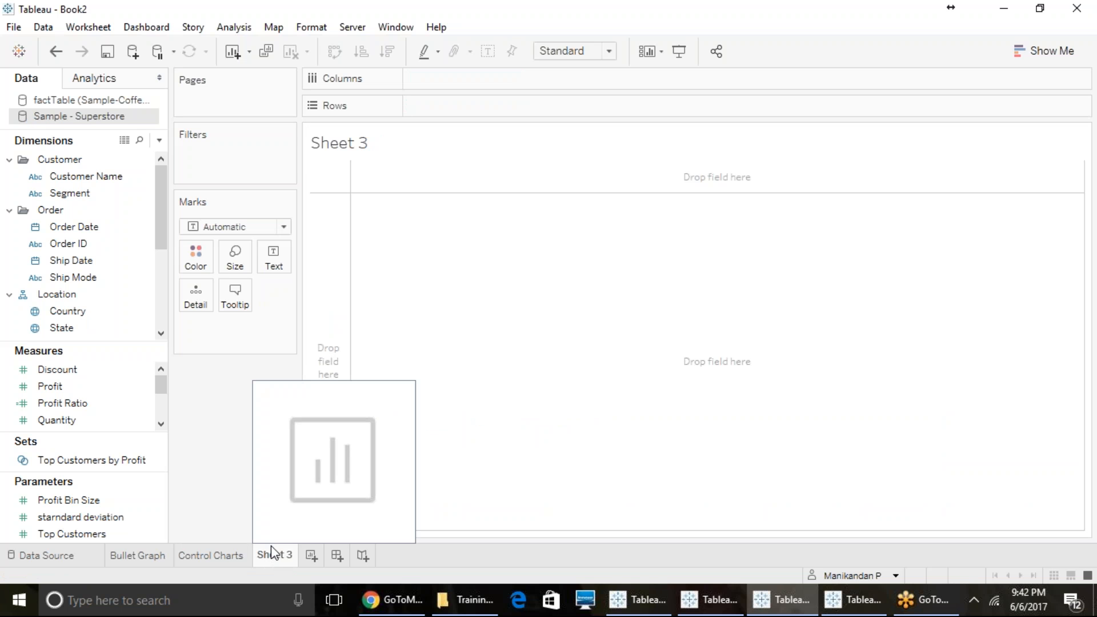
left_click(212, 558)
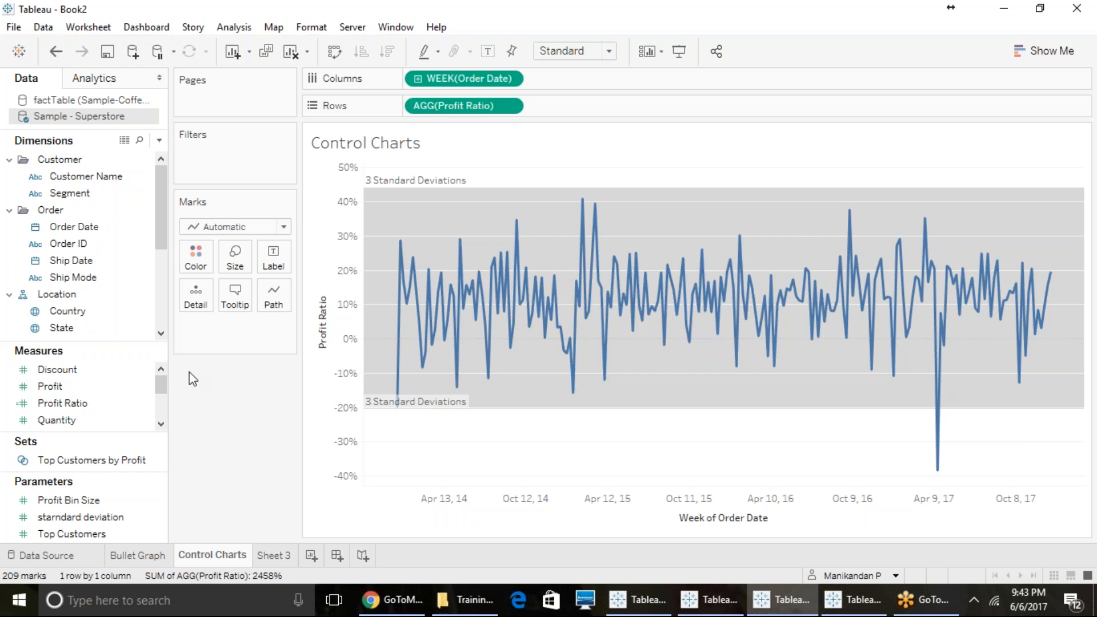
Switch to Chrome and search Google in a new tab for "7 points control charts"
left_click(393, 599)
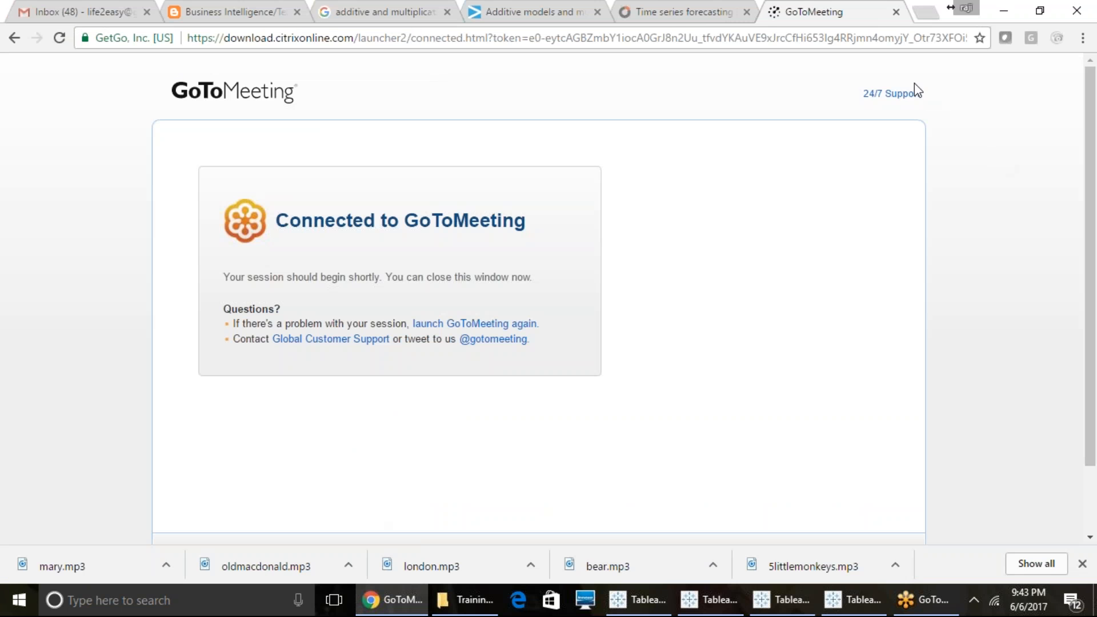
left_click(924, 16)
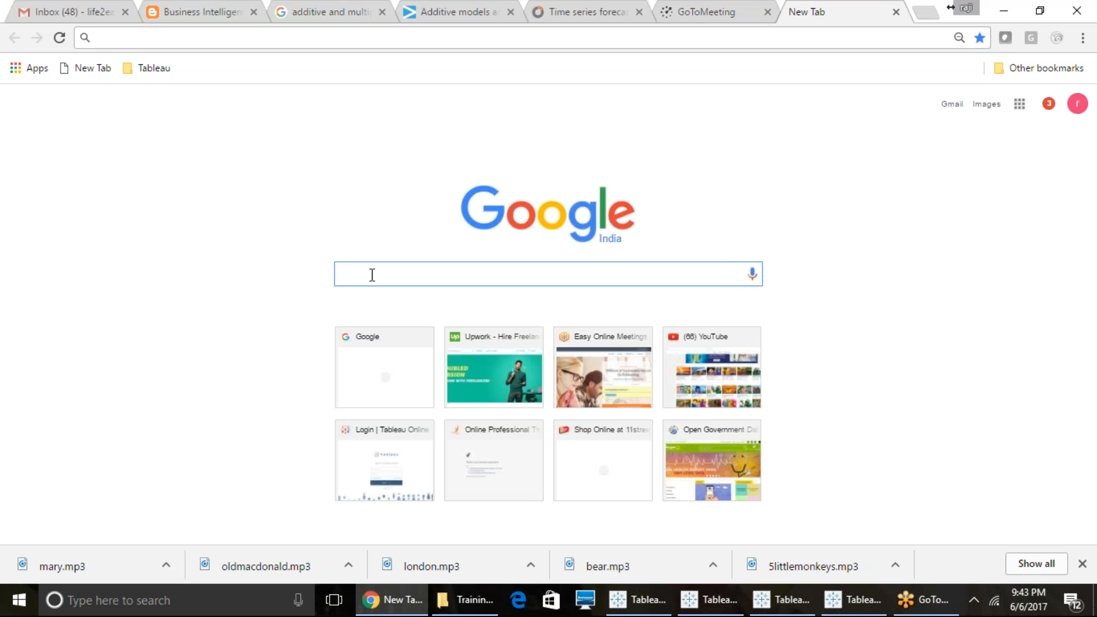
type("7 points control charts")
key("Return")
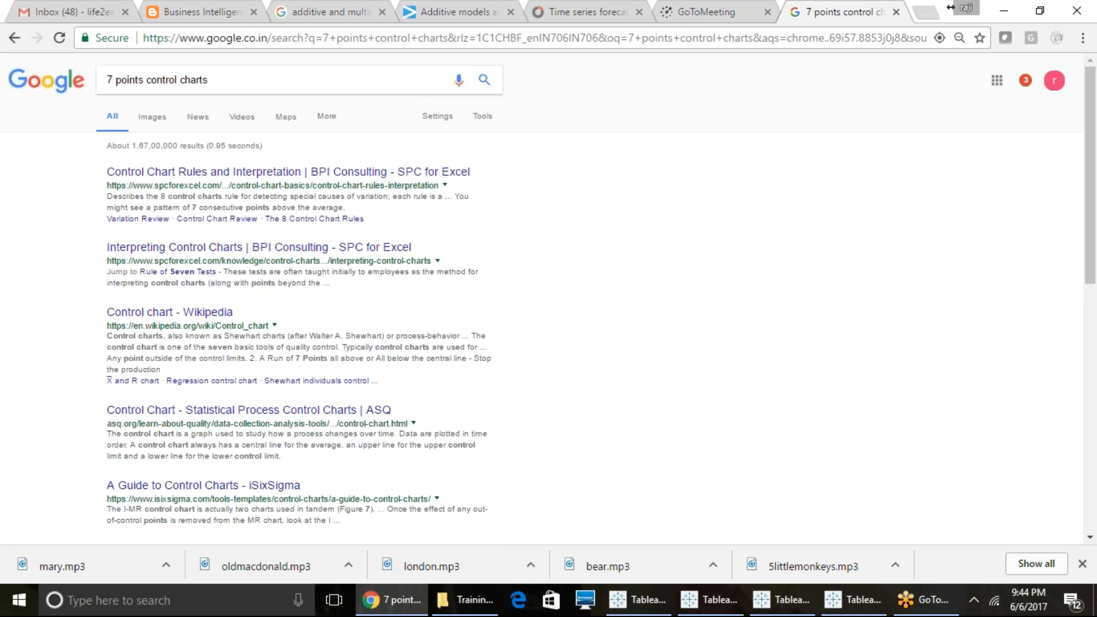
Open the SPC for Excel article Control Chart Rules and Interpretation and read its section The 8 Control Chart Rules
left_click(257, 171)
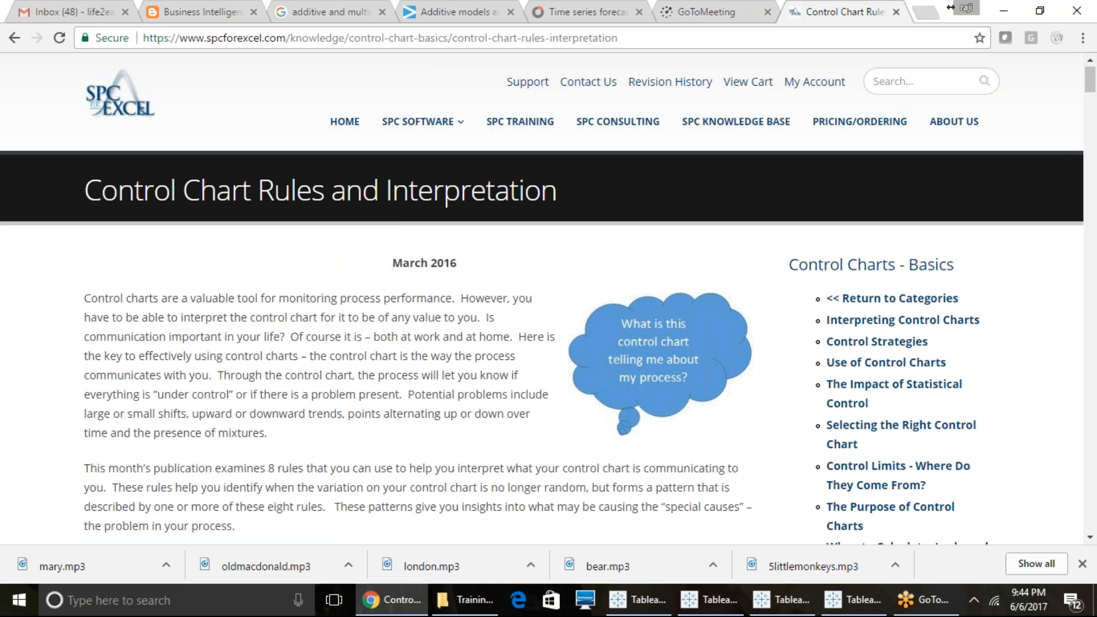
scroll(325, 292, "down", 1)
scroll(325, 291, "down", 4)
scroll(326, 291, "up", 3)
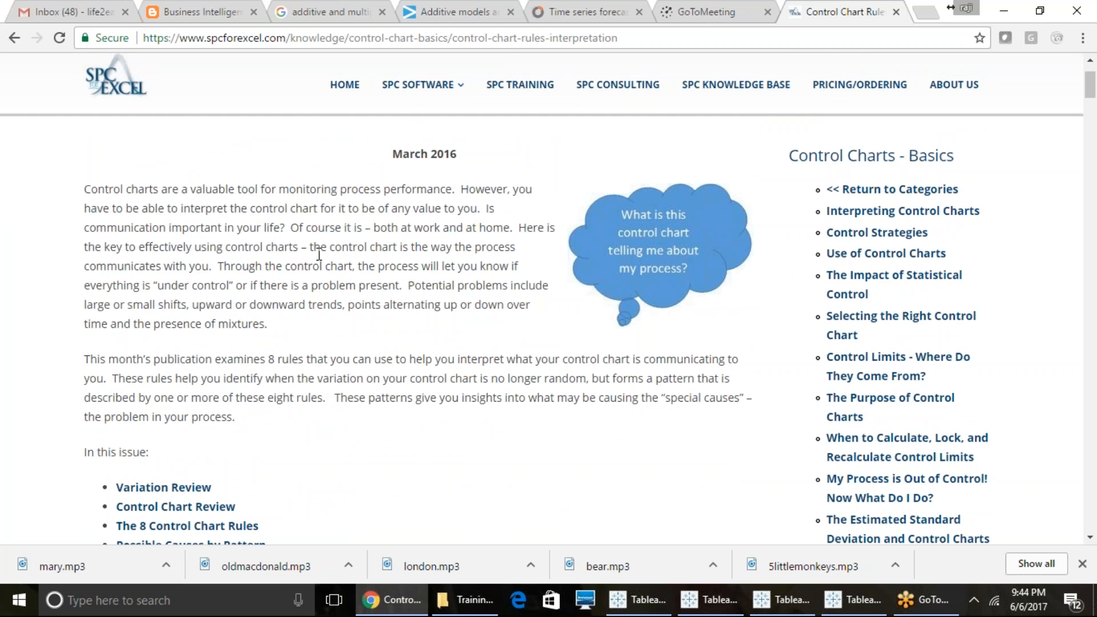
scroll(315, 247, "down", 5)
left_click(209, 239)
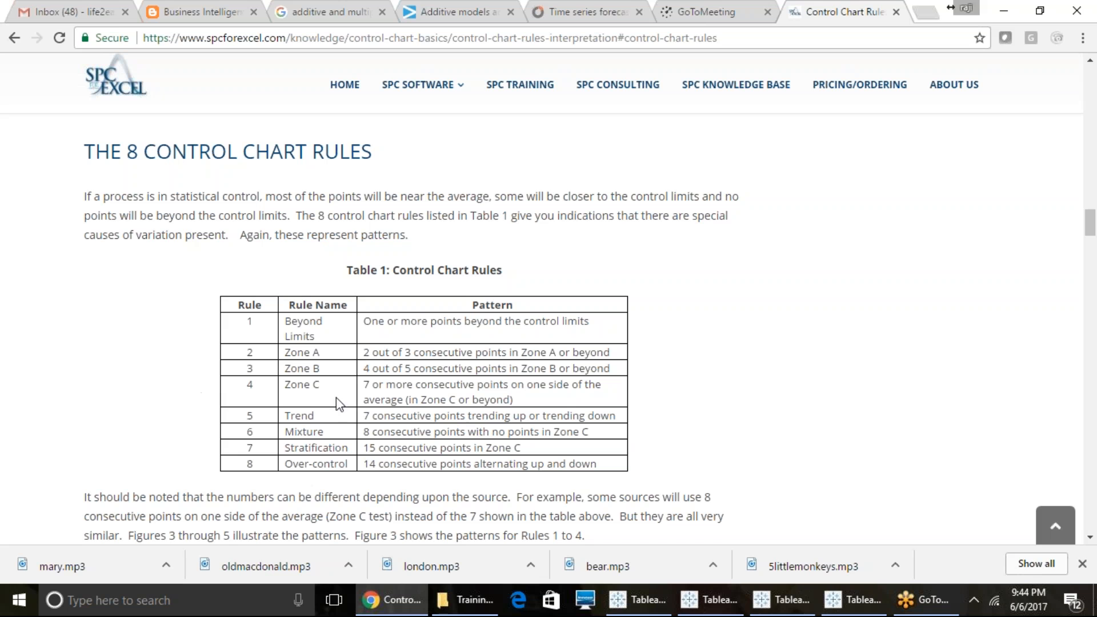
Switch back to the Tableau workbook and rename the worksheet Sheet 3 as Bump Charts
left_click(880, 604)
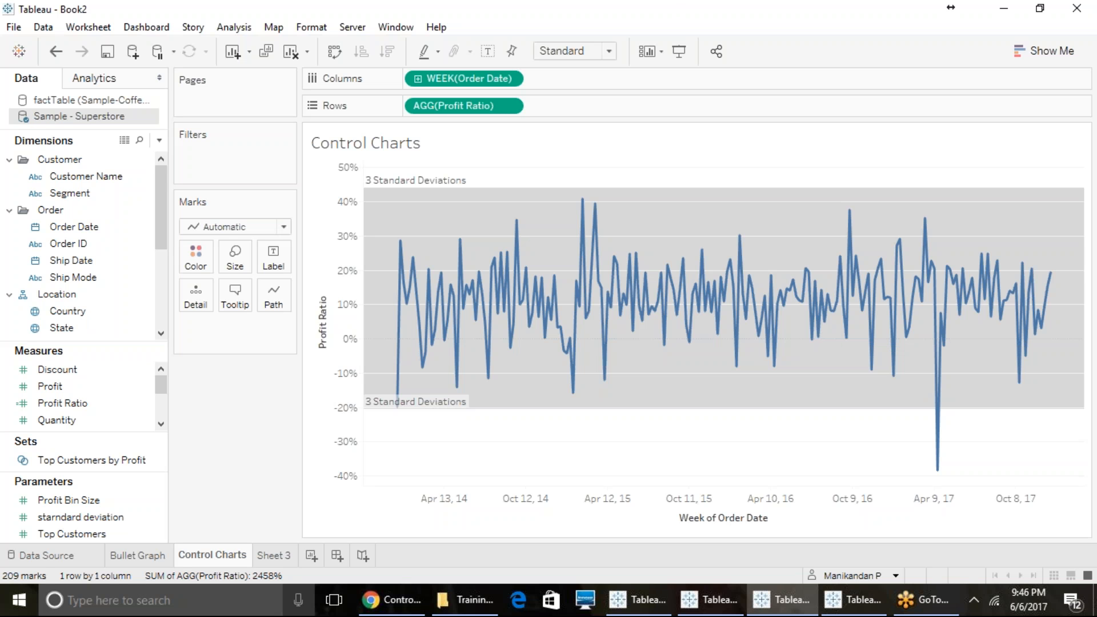
left_click(293, 561)
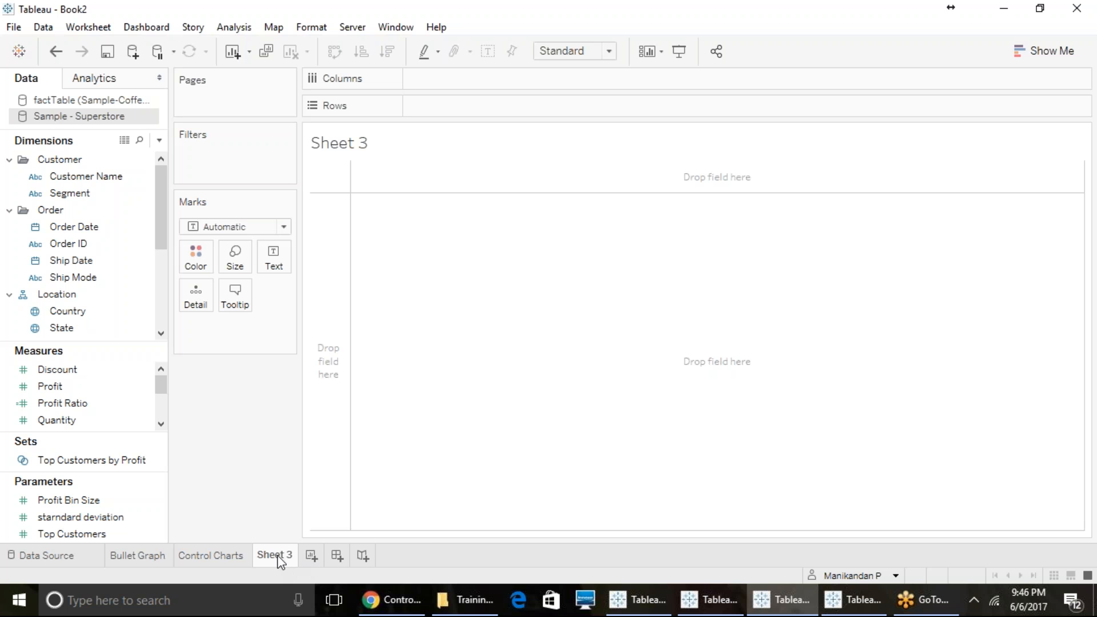
right_click(278, 561)
left_click(339, 398)
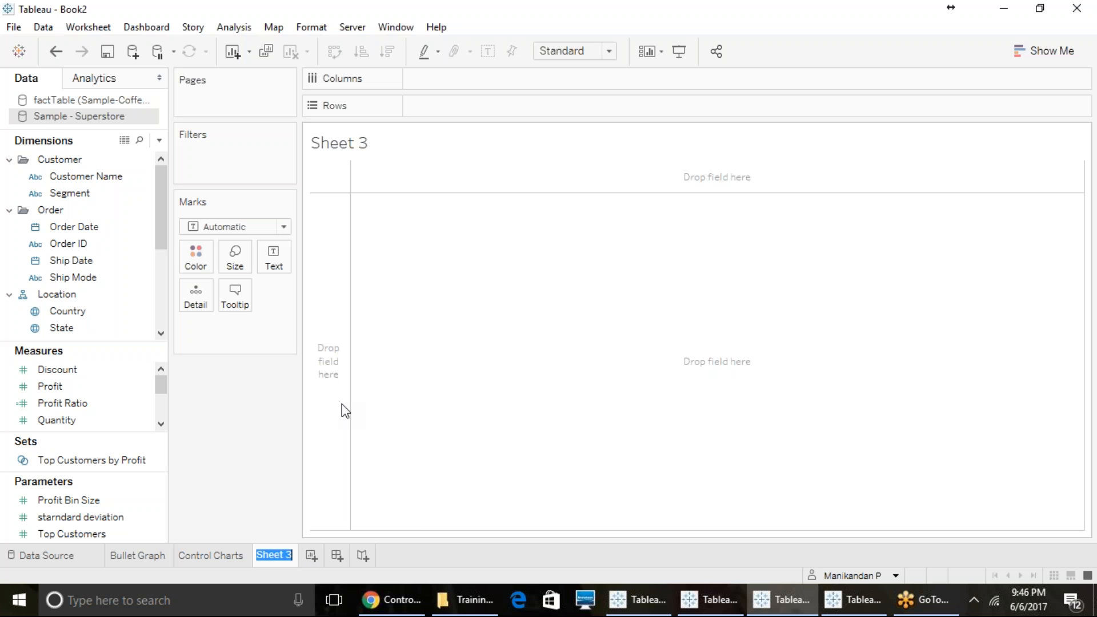
type("Bump Charts")
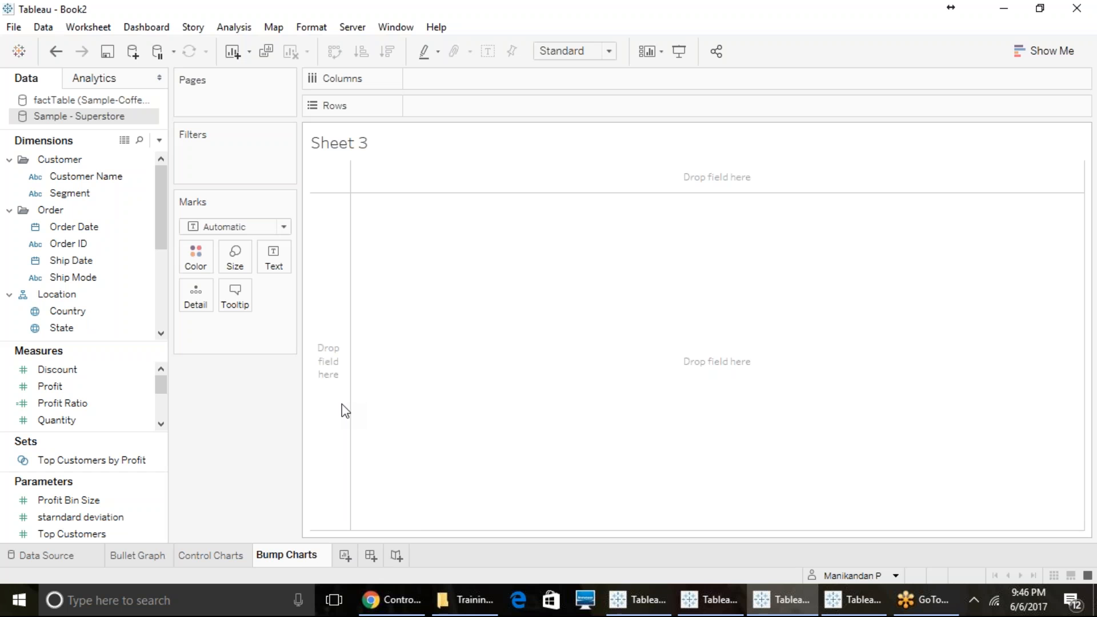
left_click(408, 381)
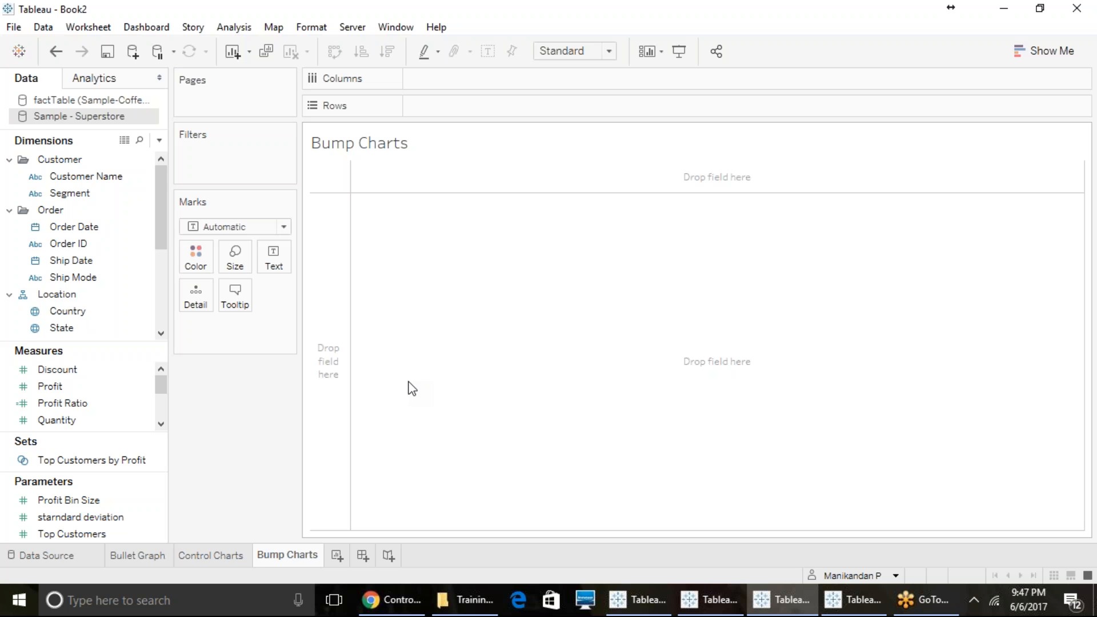
Plot Profit on Rows against Order Date on Columns in the Bump Charts sheet
left_click(115, 227)
left_click_drag(114, 227, 482, 80)
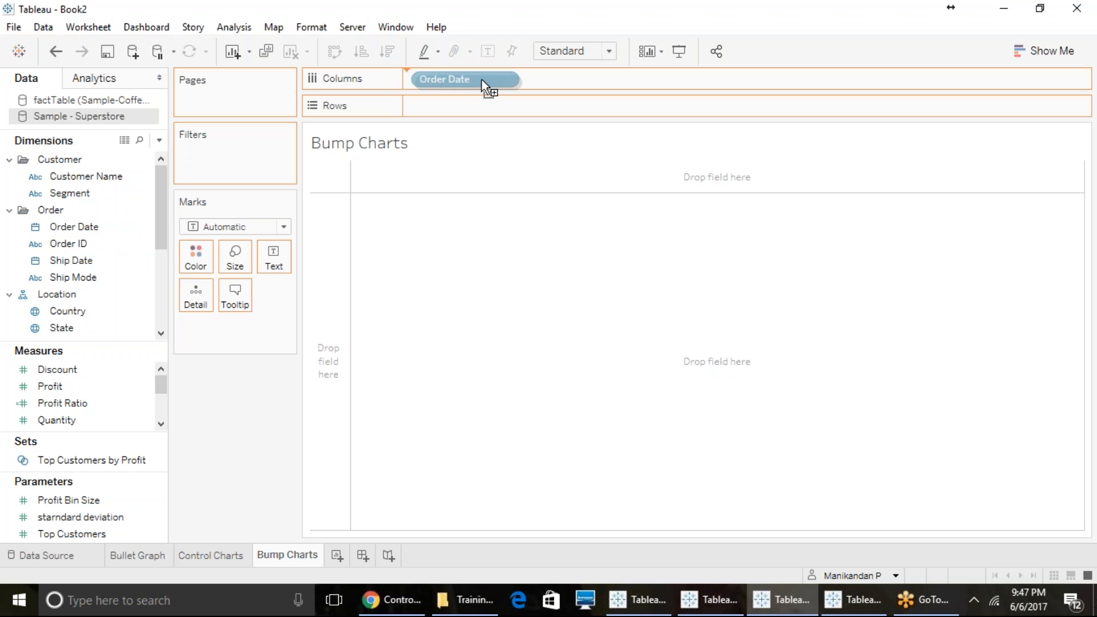
left_click_drag(482, 80, 481, 79)
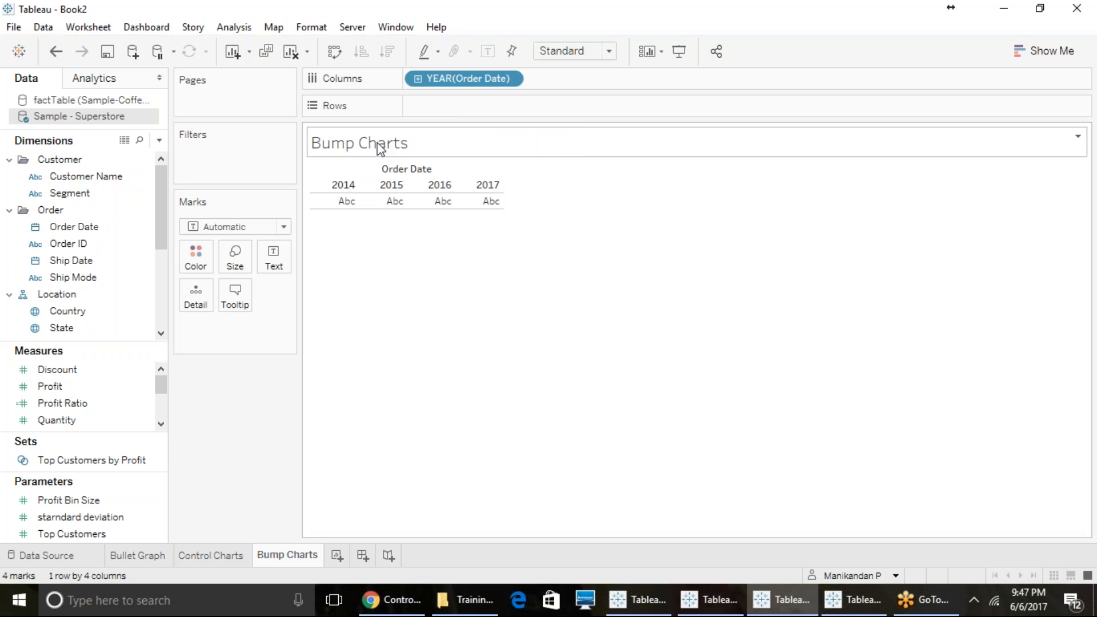
scroll(5, 245, "down", 1)
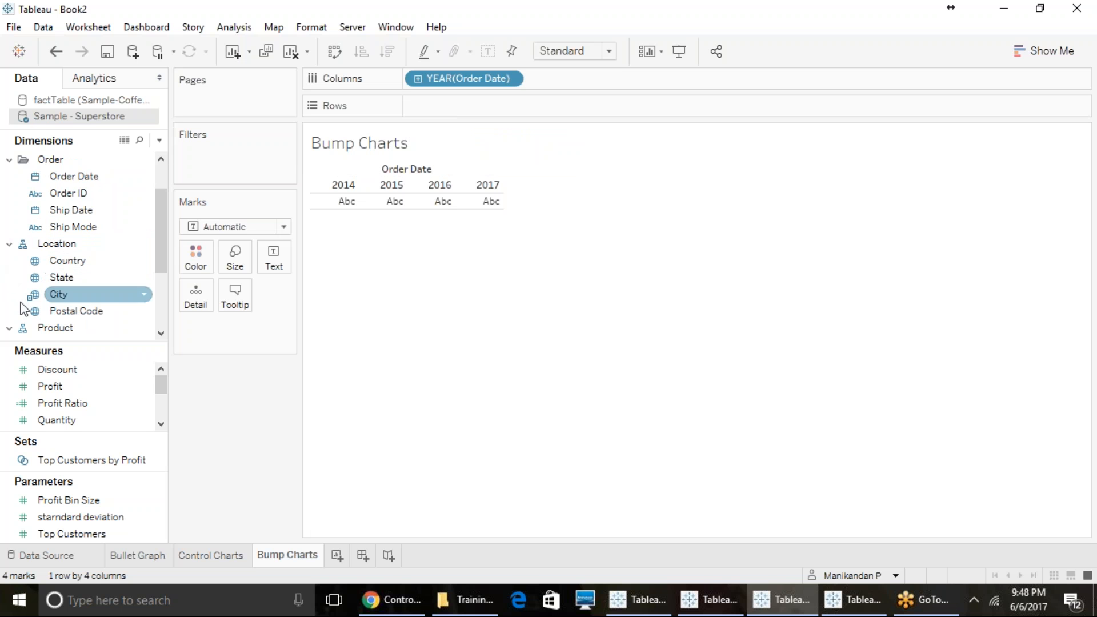
scroll(21, 308, "down", 1)
left_click_drag(64, 383, 447, 108)
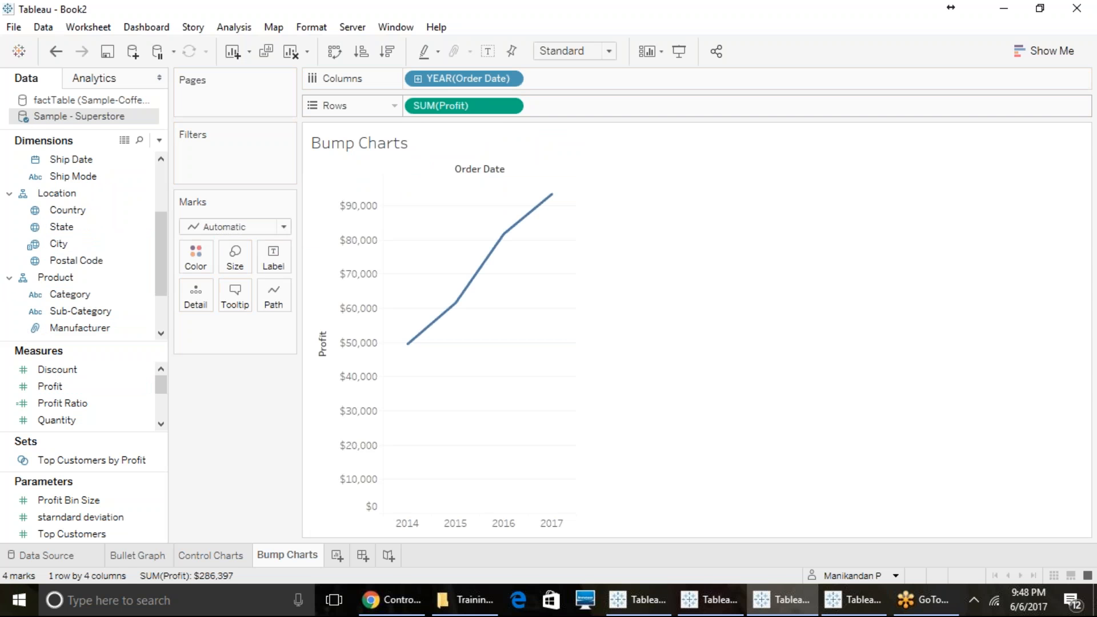
Set the Order Date on Columns to the discrete Month level
left_click(510, 79)
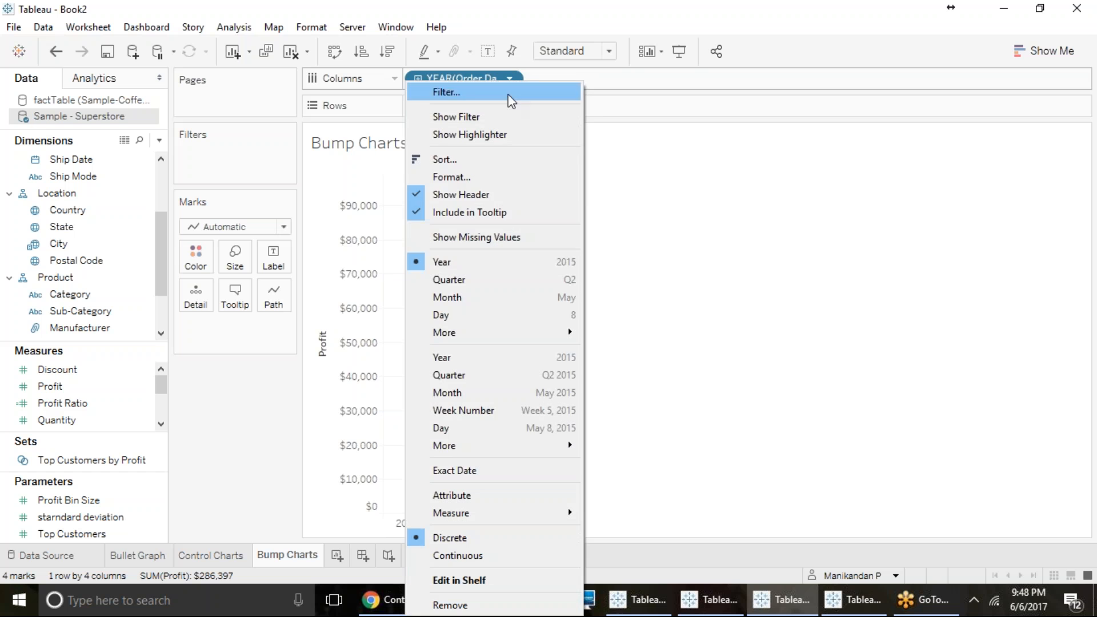
left_click(478, 297)
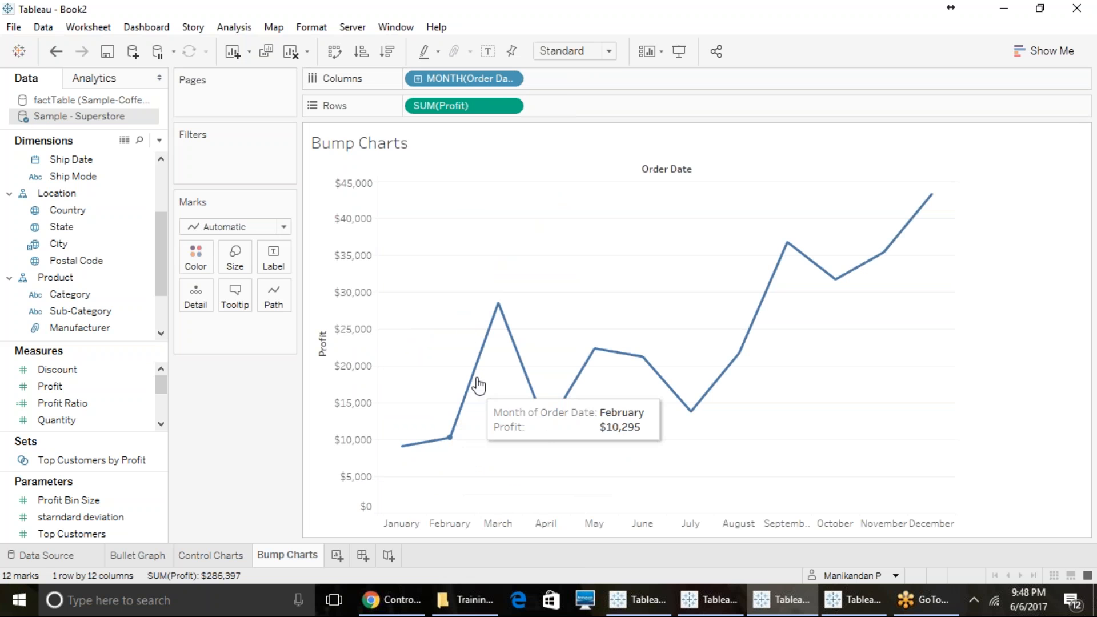
mouse_move(490, 311)
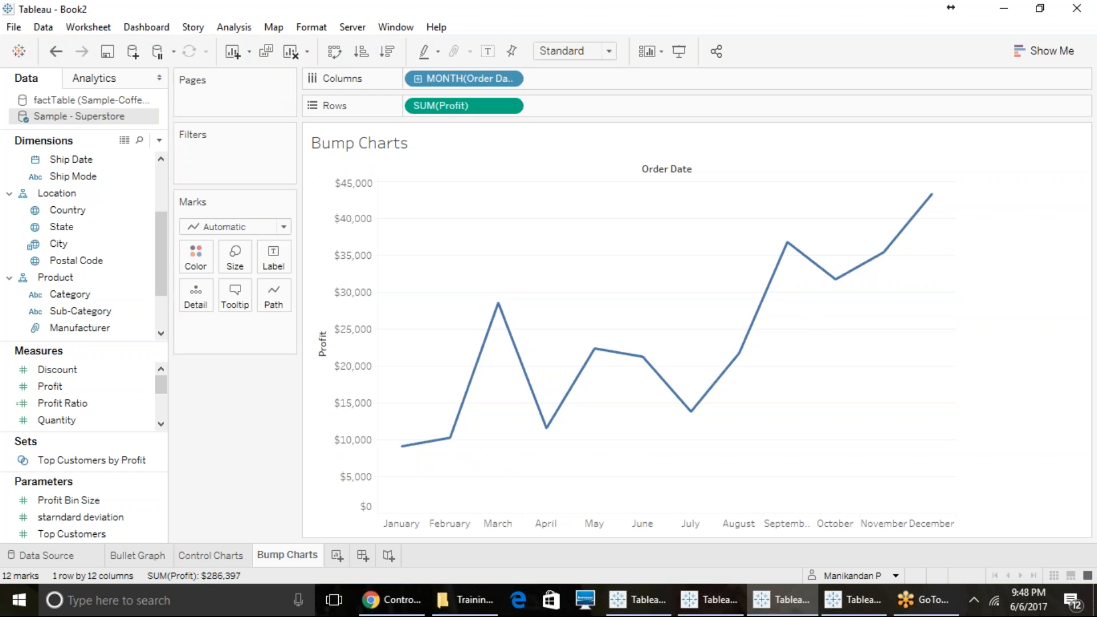
scroll(158, 258, "down", 2)
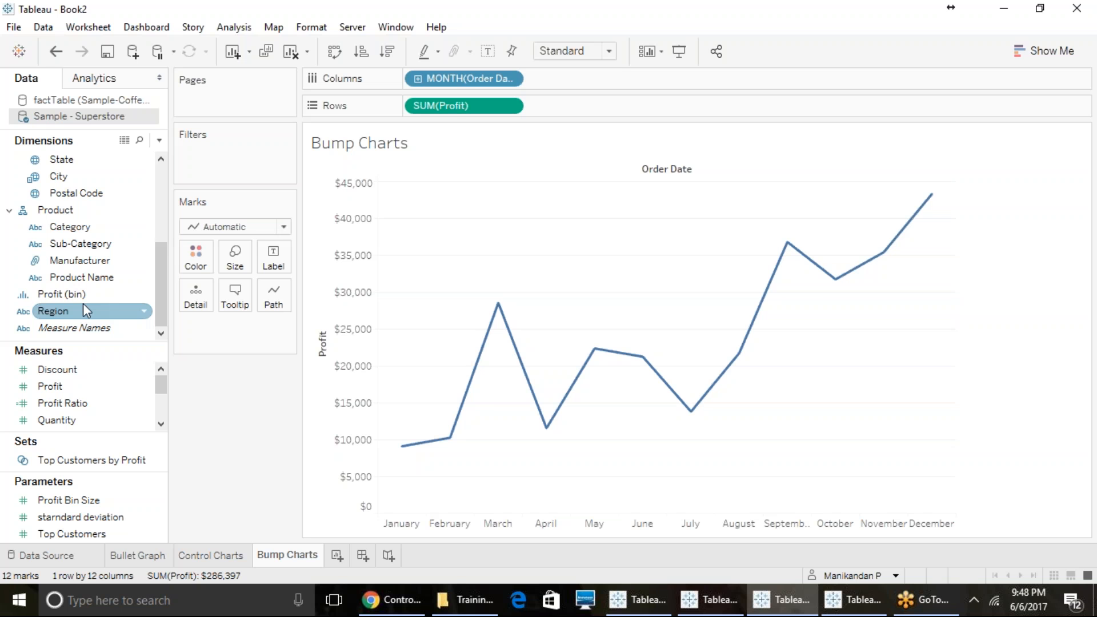
Colour the profit lines by Region and apply the Rank quick table calculation to Profit on Rows
left_click_drag(73, 310, 195, 258)
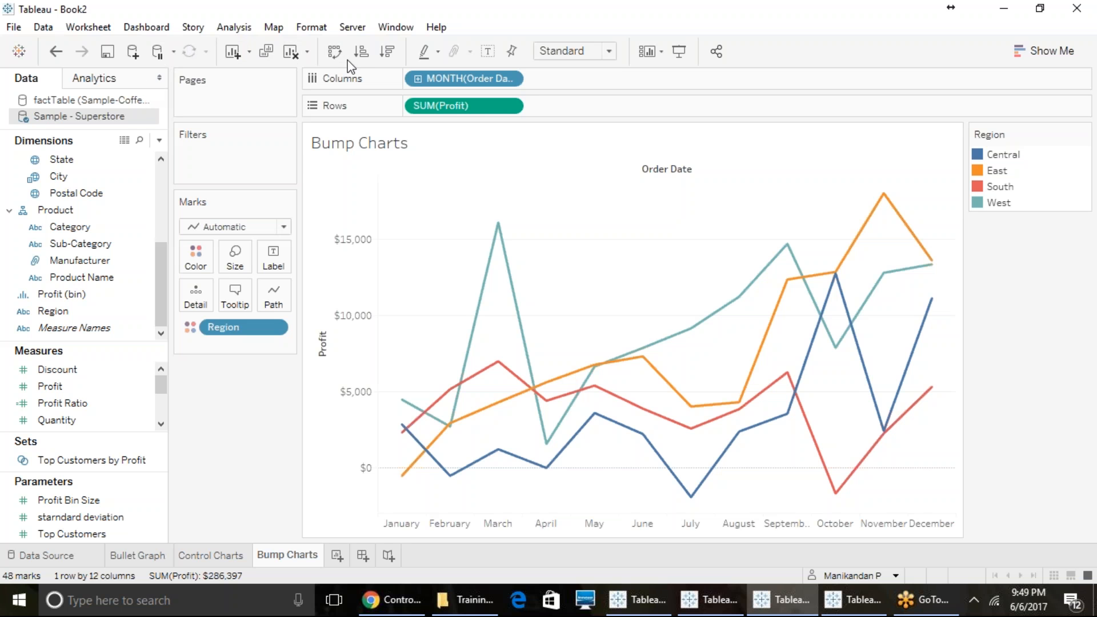
left_click(509, 107)
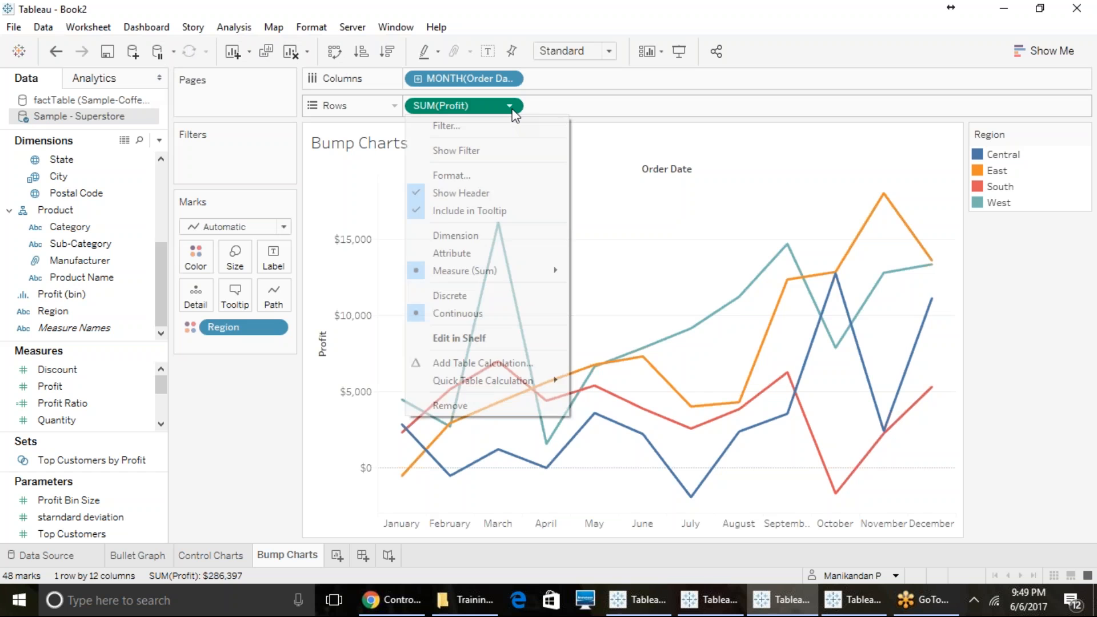
mouse_move(486, 379)
left_click(622, 455)
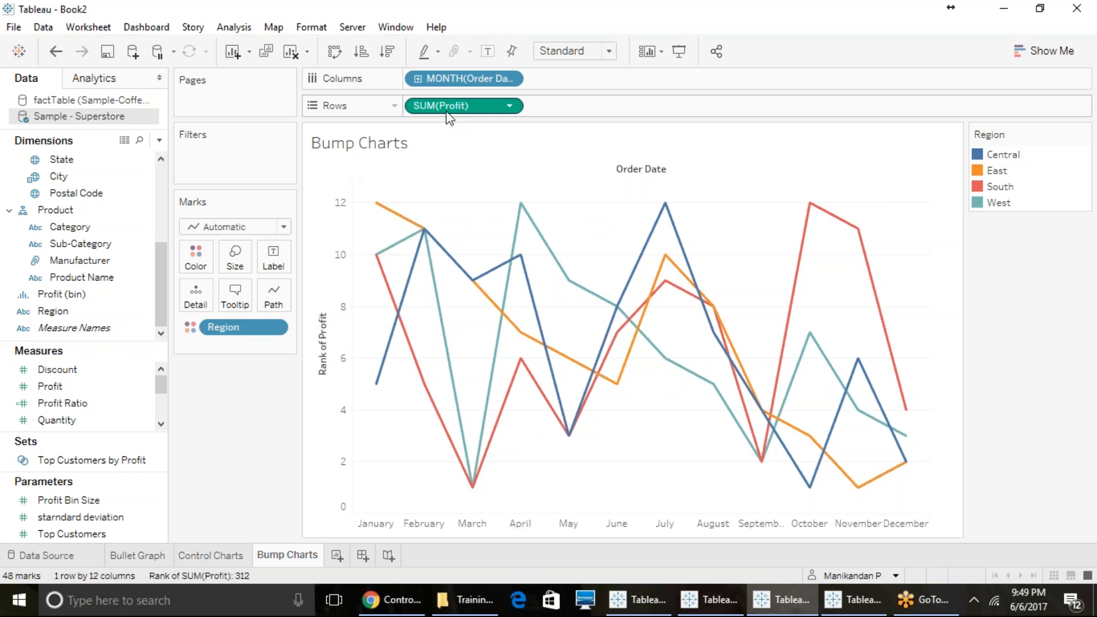
Edit the Profit rank table calculation to compute using specific dimensions, with Region included and Month of Order Date excluded
left_click(510, 109)
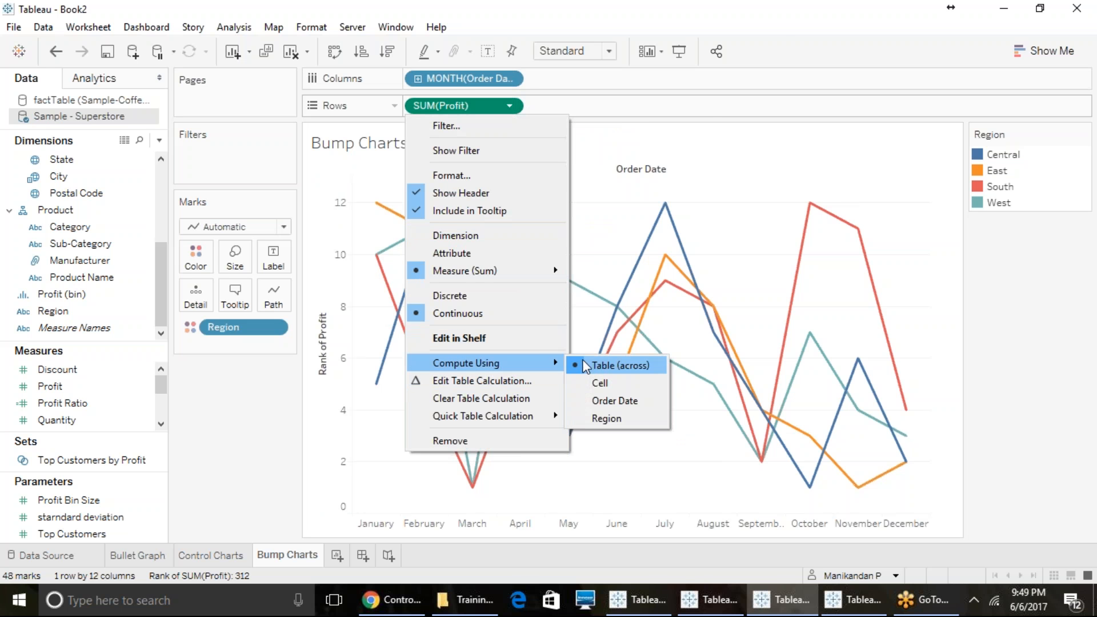
left_click(779, 13)
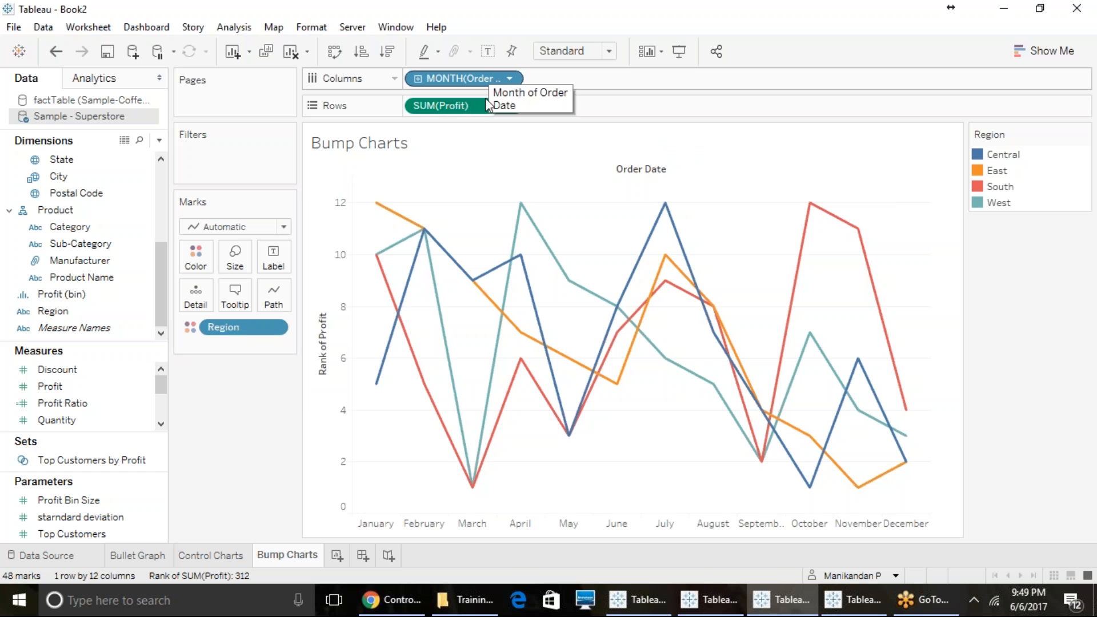
left_click(517, 110)
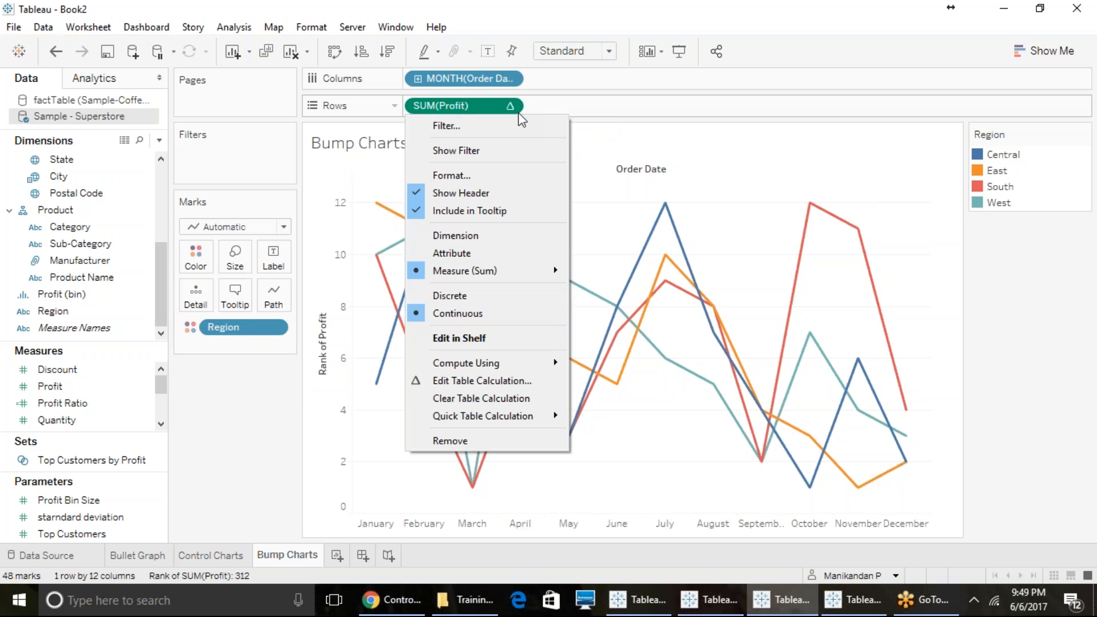
left_click(504, 382)
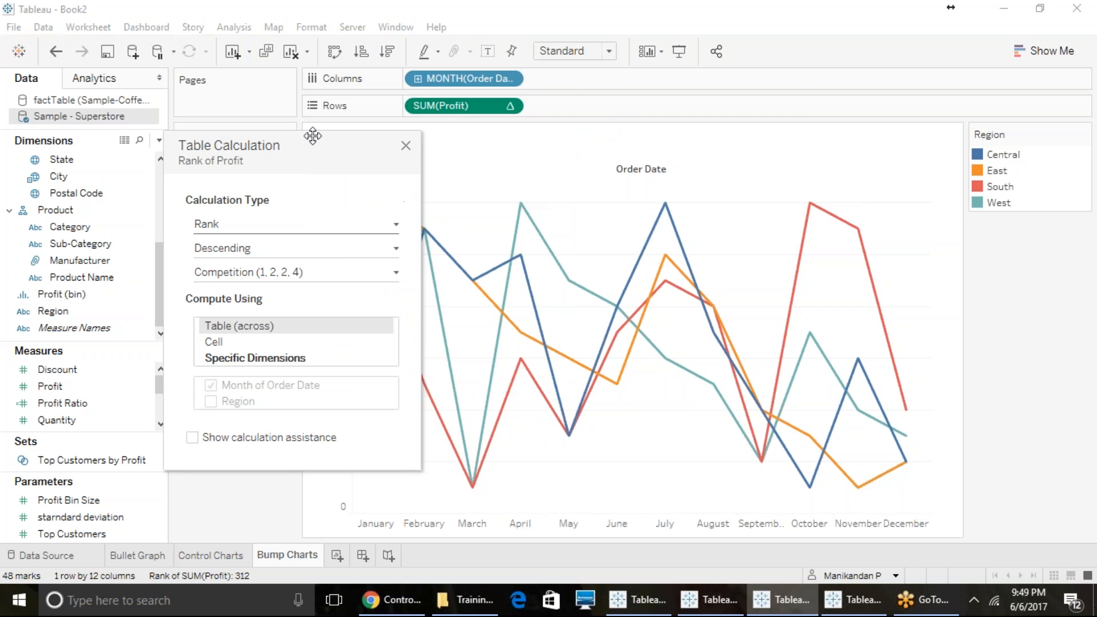
left_click_drag(289, 156, 672, 116)
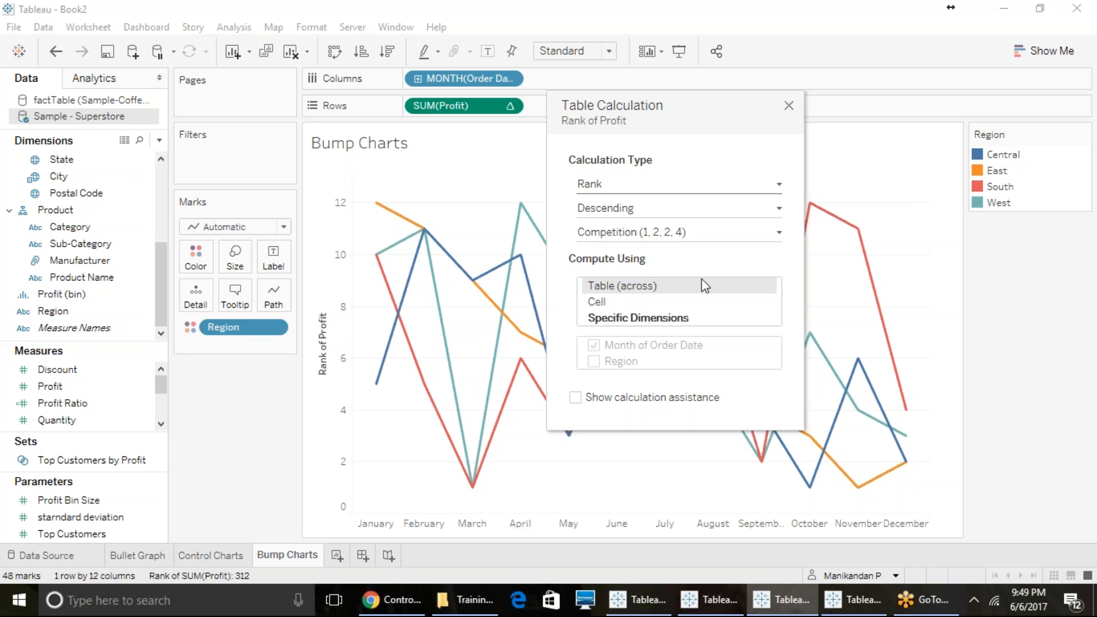
left_click(628, 319)
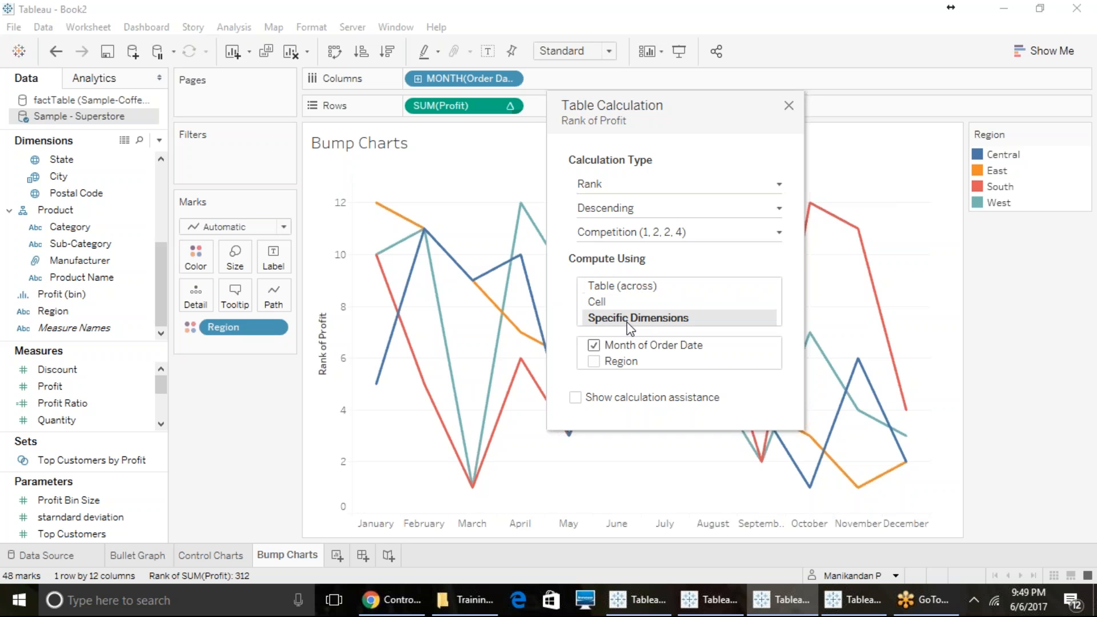
left_click(593, 362)
left_click(593, 344)
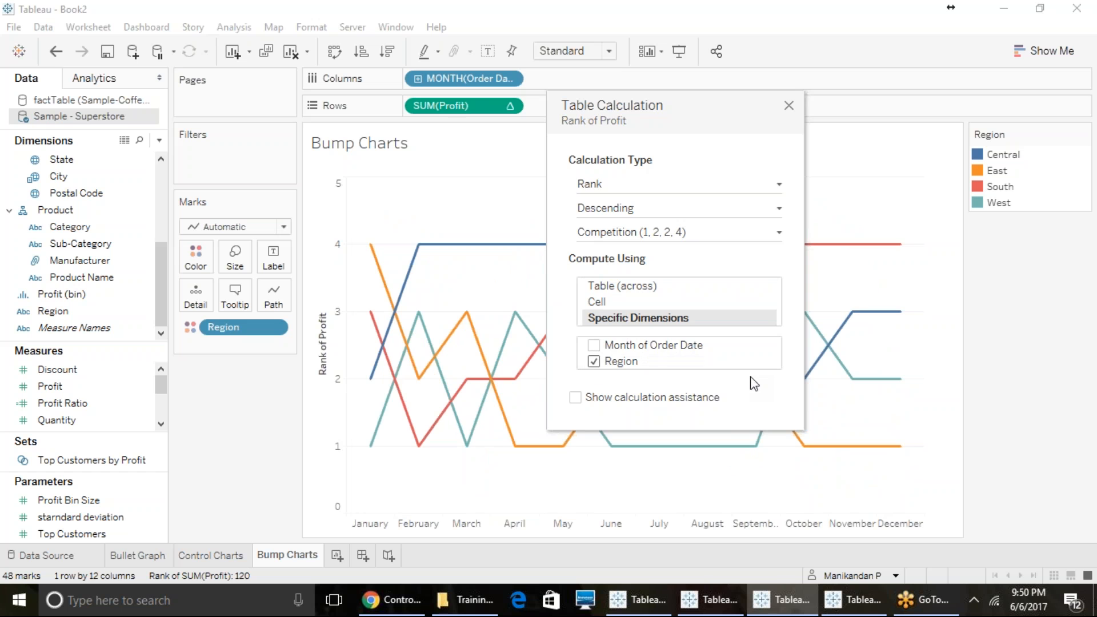
left_click(789, 107)
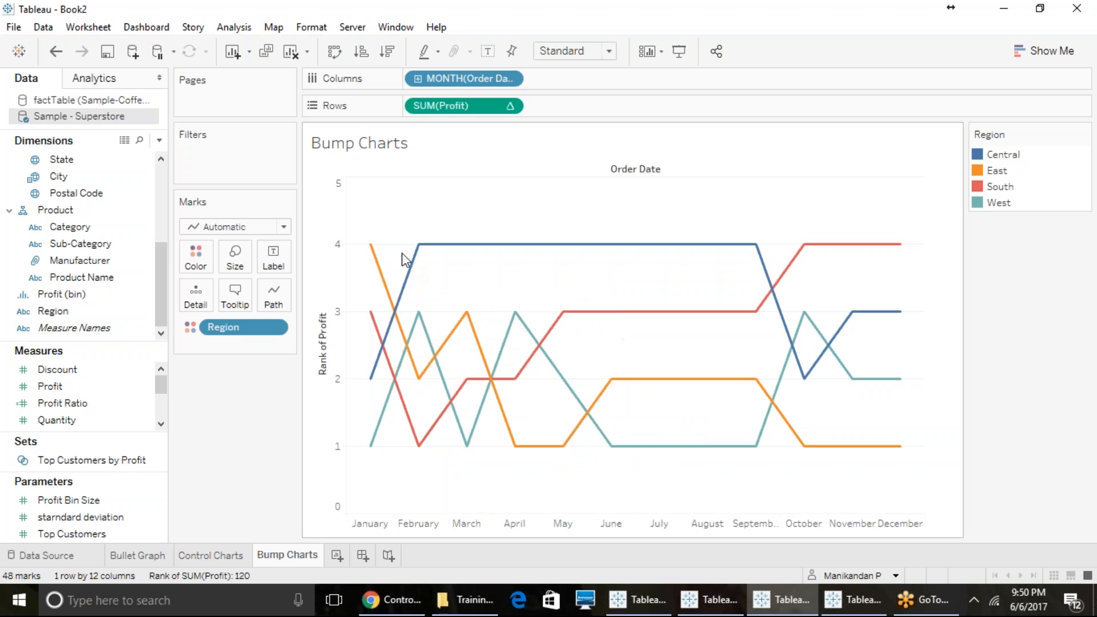
Change the Profit rank to compute using Table (across)
mouse_move(418, 257)
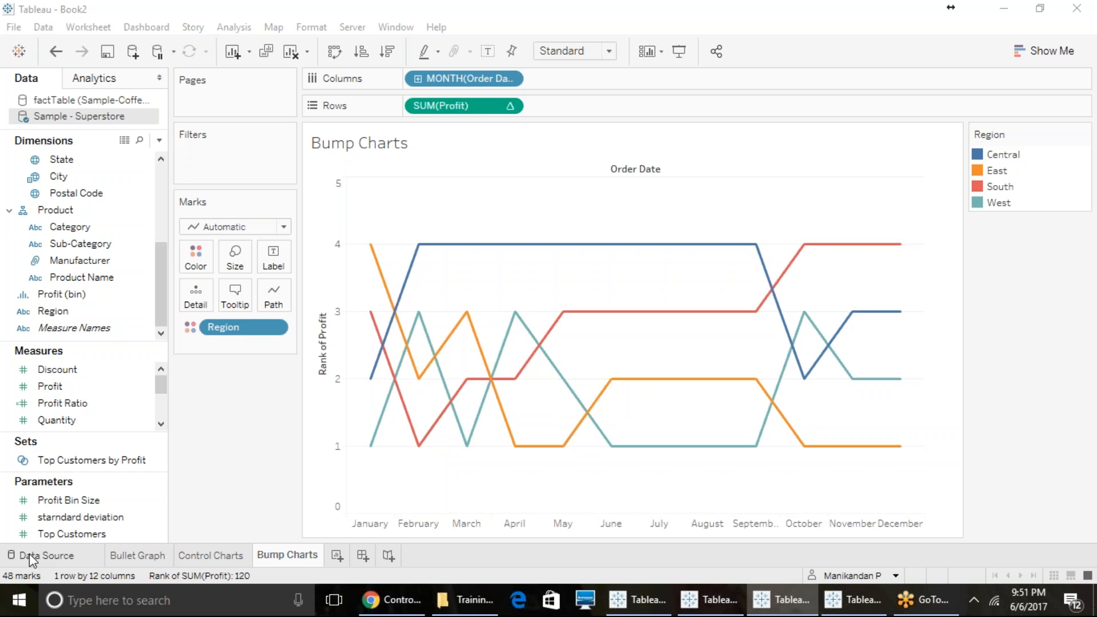
left_click(509, 107)
mouse_move(503, 363)
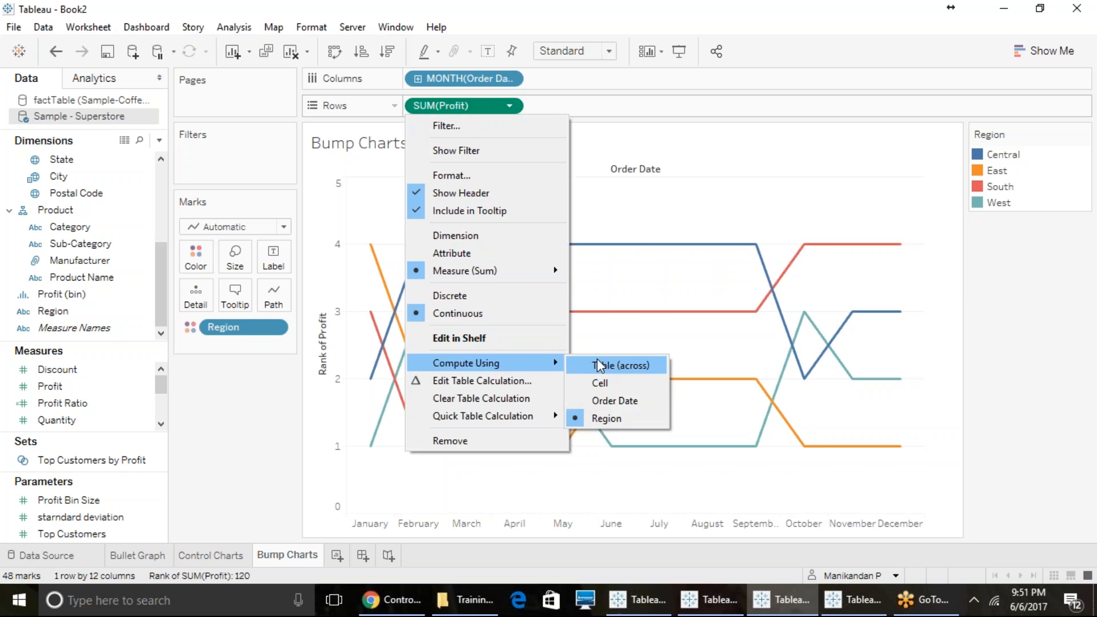
left_click(598, 365)
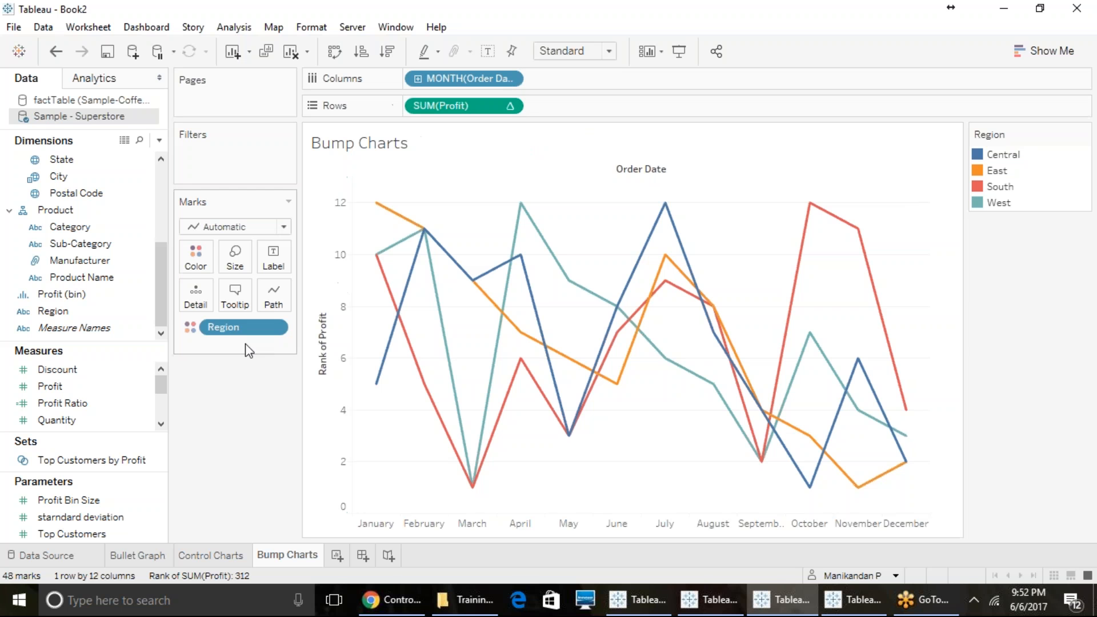
Reset the Profit rank calculation to specific dimensions, clearing Month of Order Date and selecting only Region
left_click(509, 105)
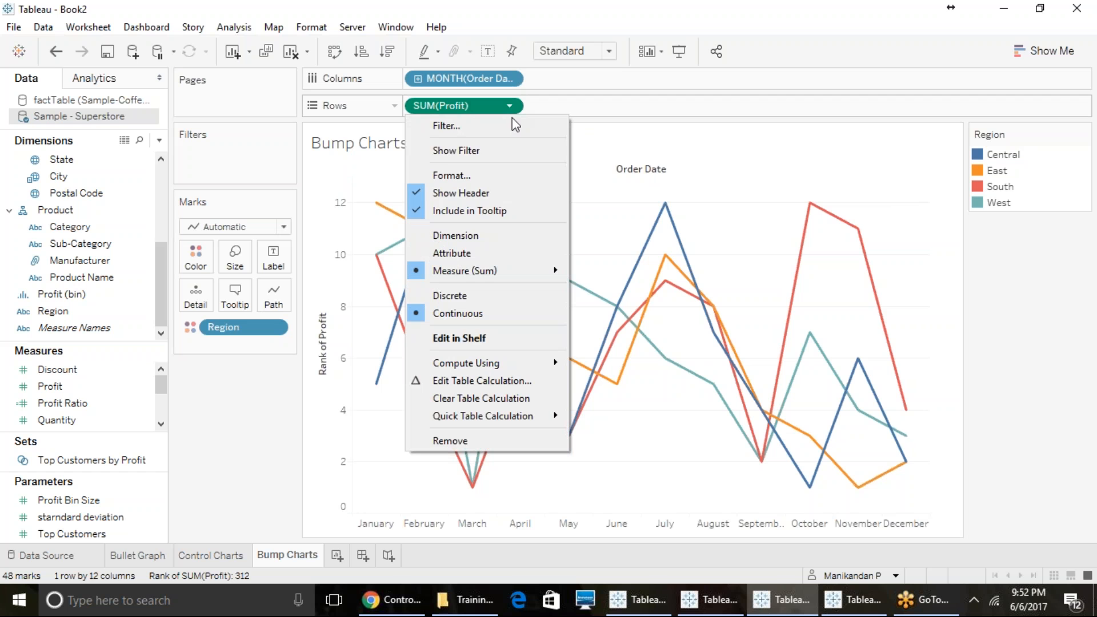
left_click(508, 379)
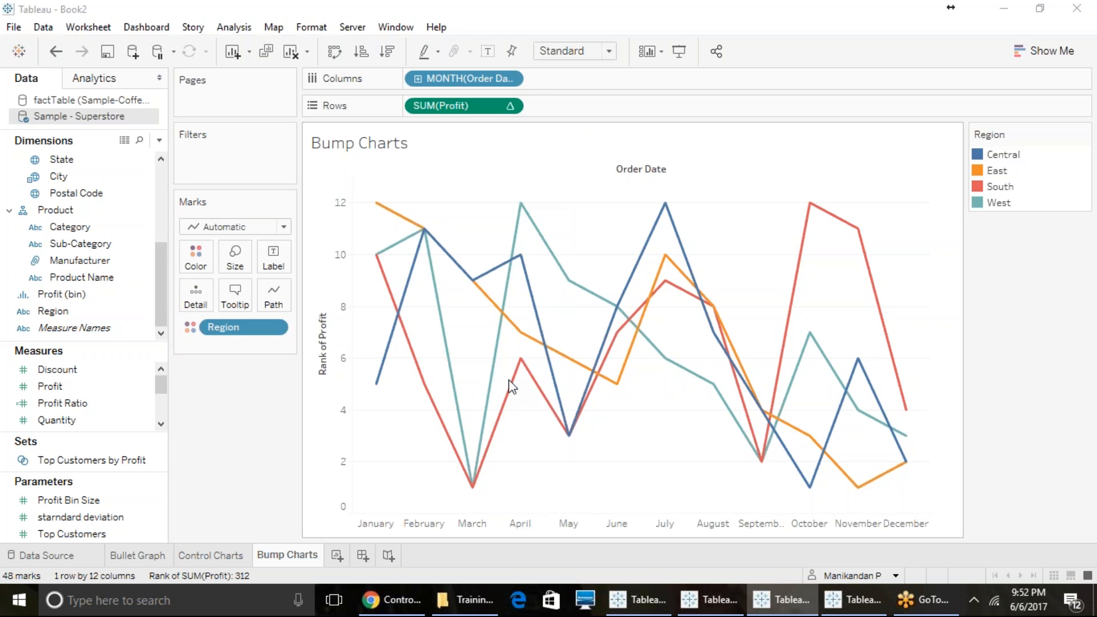
left_click(597, 318)
left_click(593, 345)
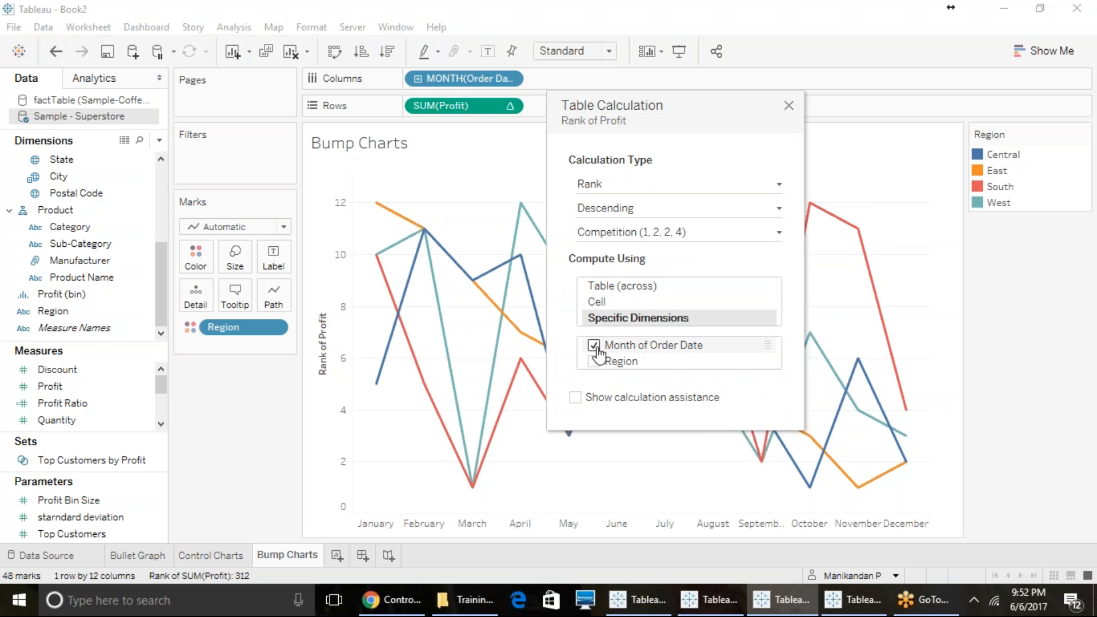
left_click(593, 361)
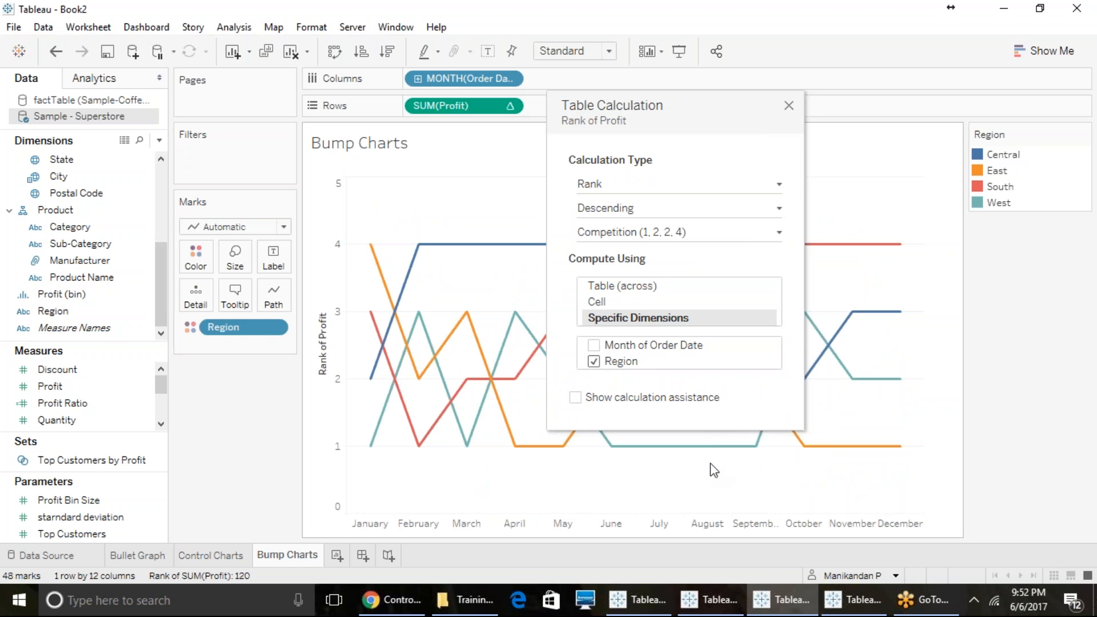
left_click(788, 108)
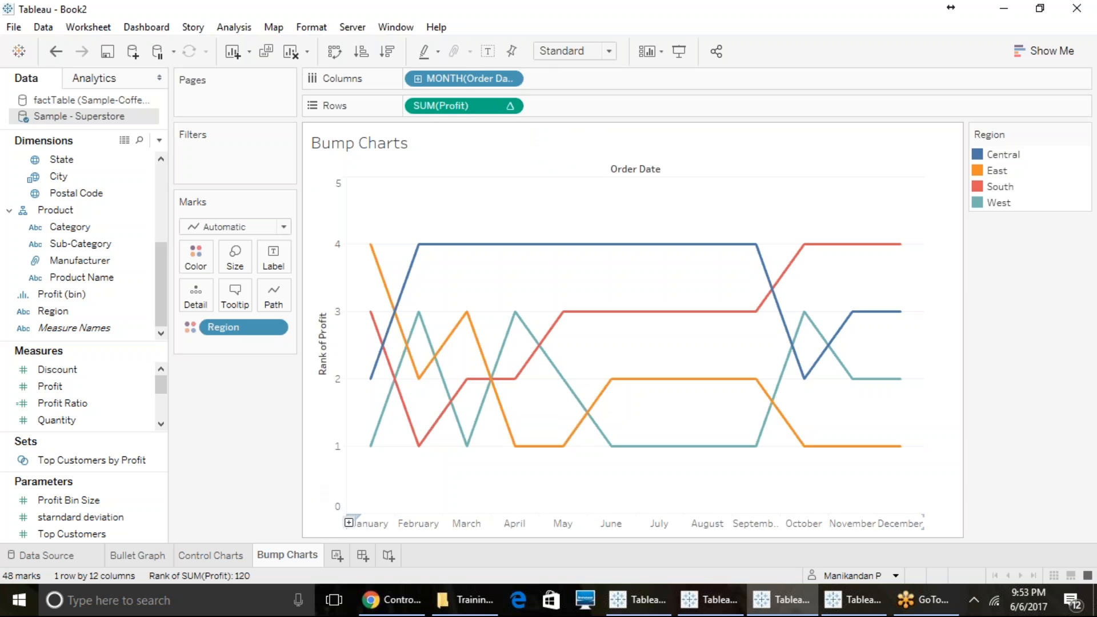
Add a new worksheet after Bump Charts and look over the Show Me chart types and available dimensions
left_click(336, 557)
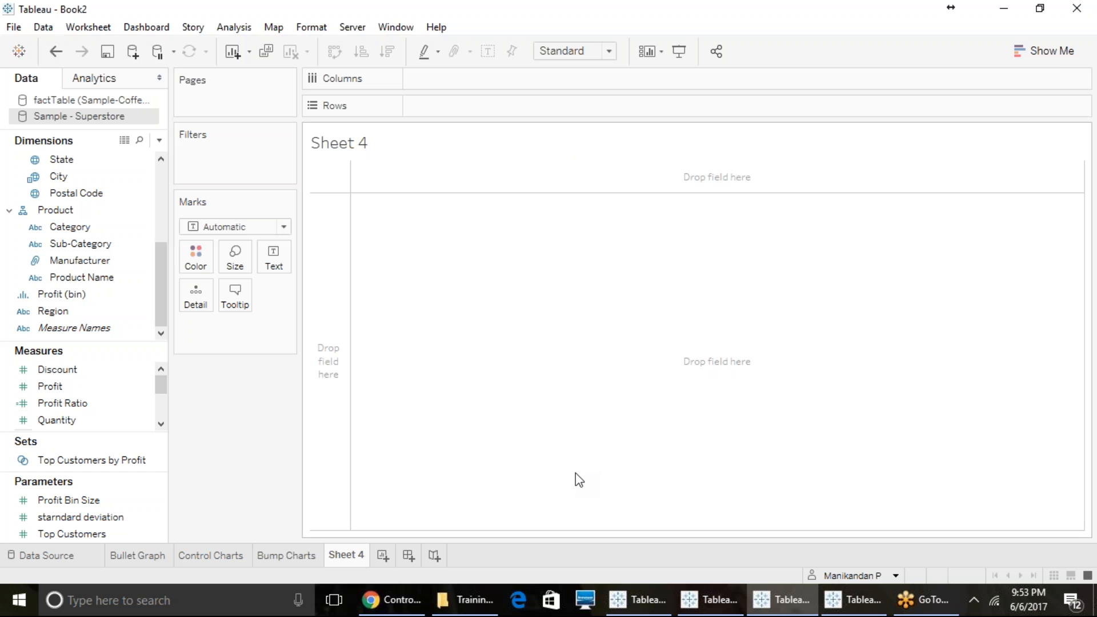
left_click(1031, 61)
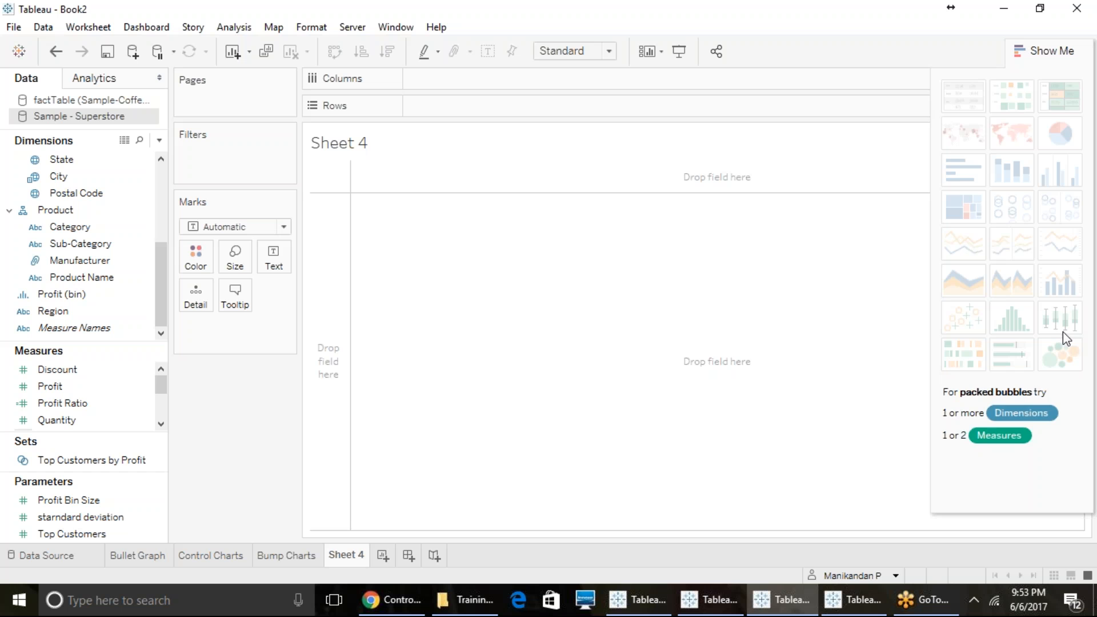
left_click(1036, 49)
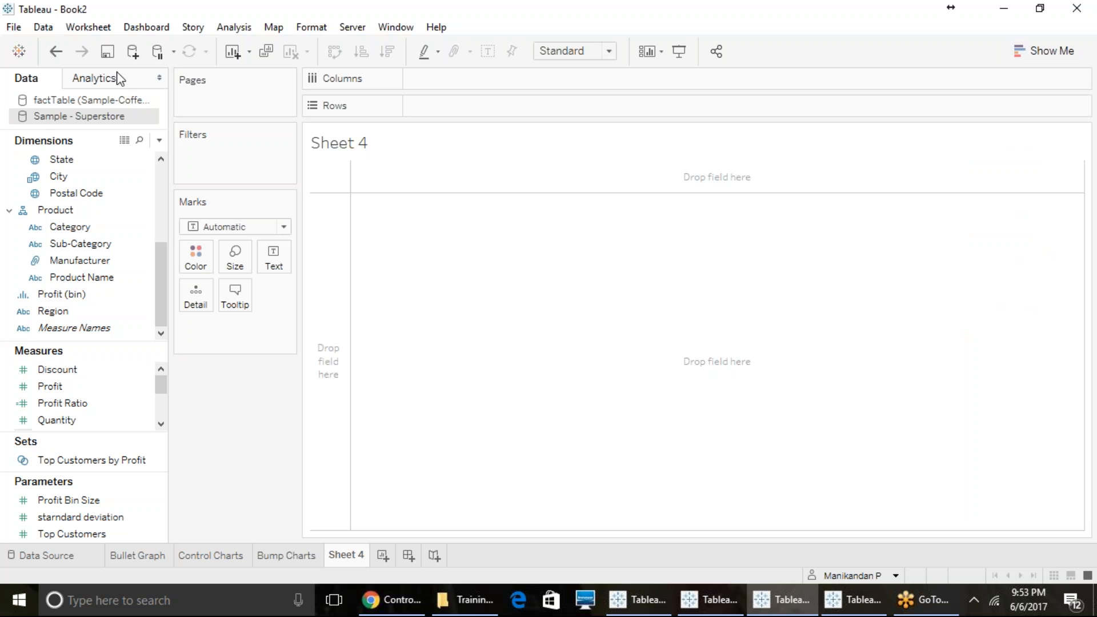
scroll(125, 257, "up", 5)
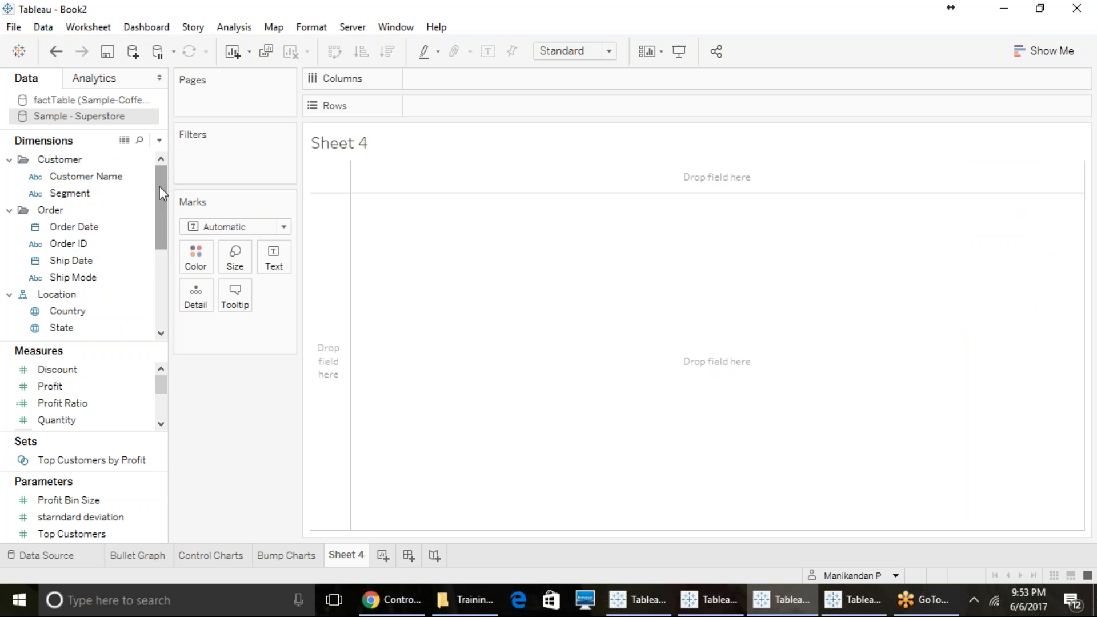
scroll(159, 187, "down", 1)
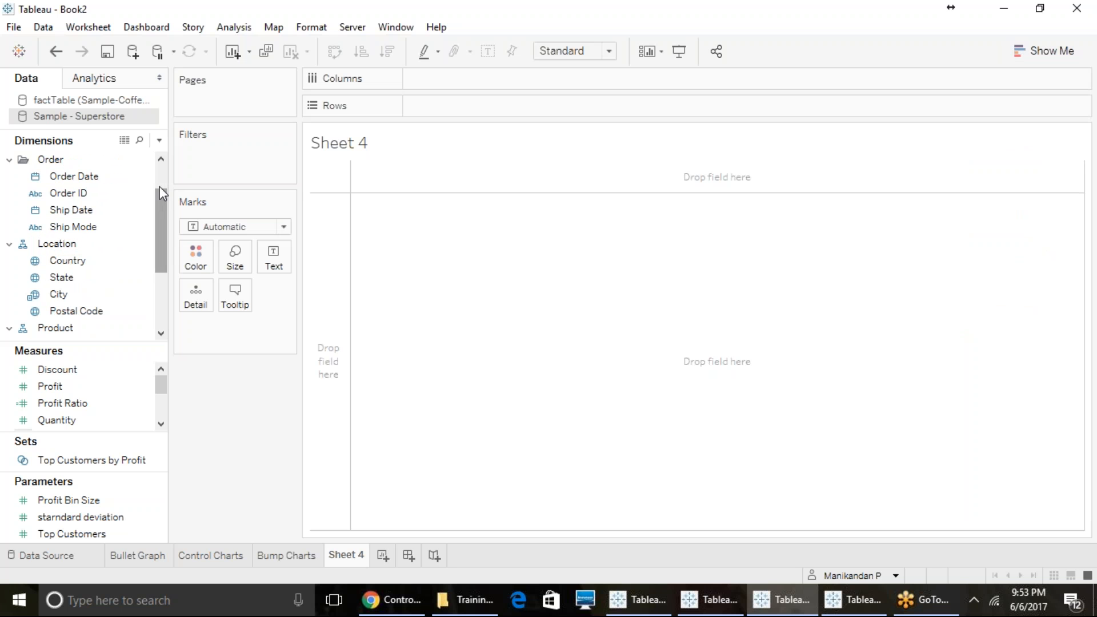
Switch to the Basic visualizations workbook, view its Line Chart sheet, and return to the Book2 workbook
left_click(859, 599)
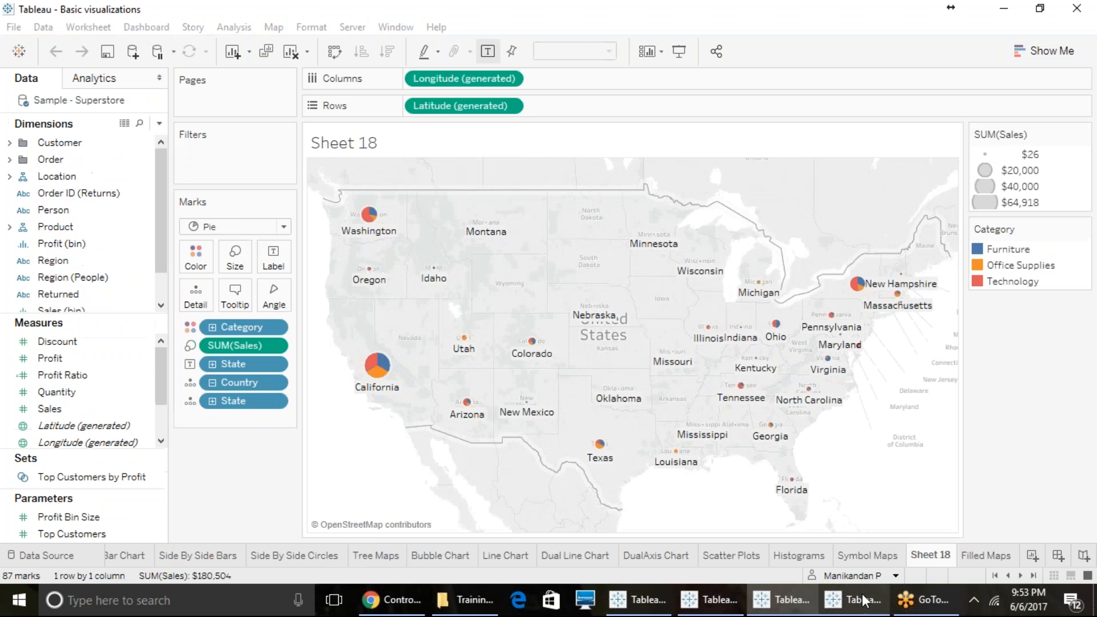
left_click(502, 557)
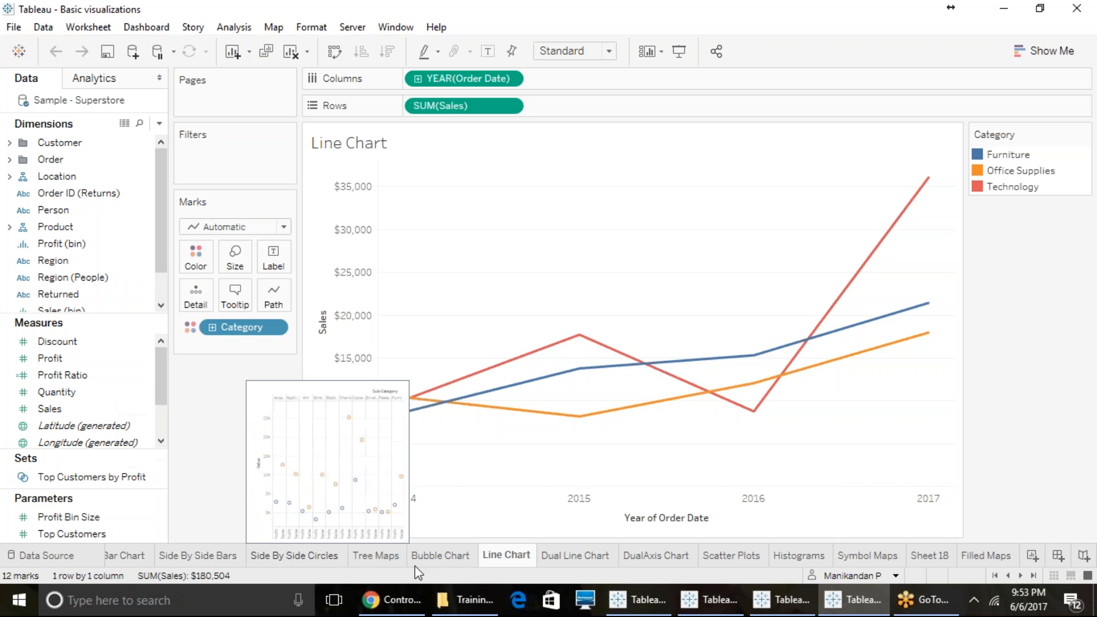
left_click(776, 602)
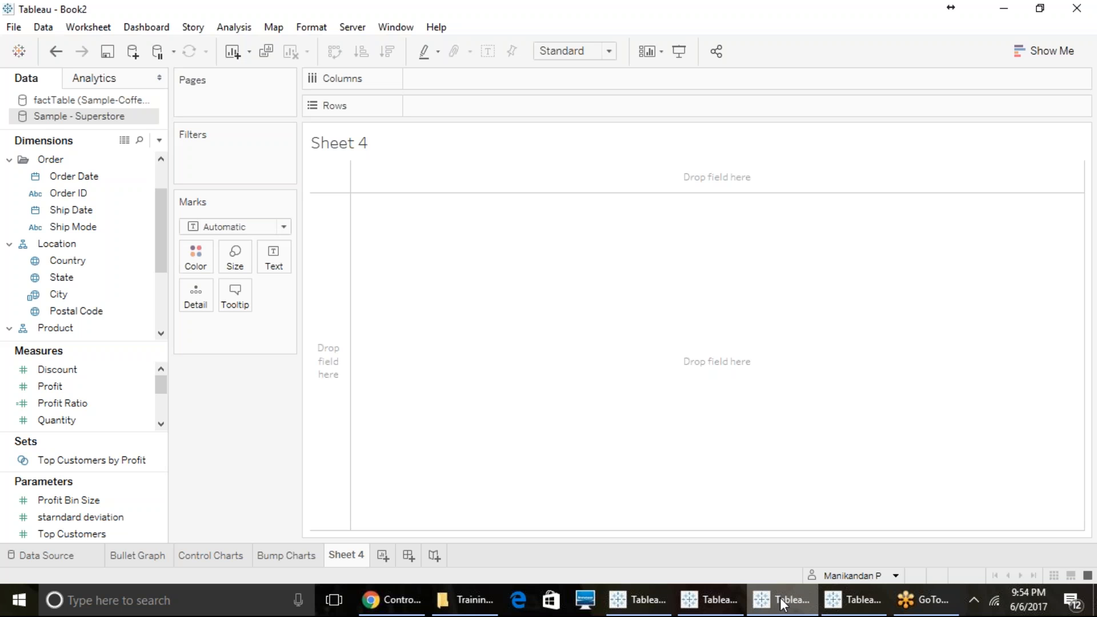
left_click(614, 17)
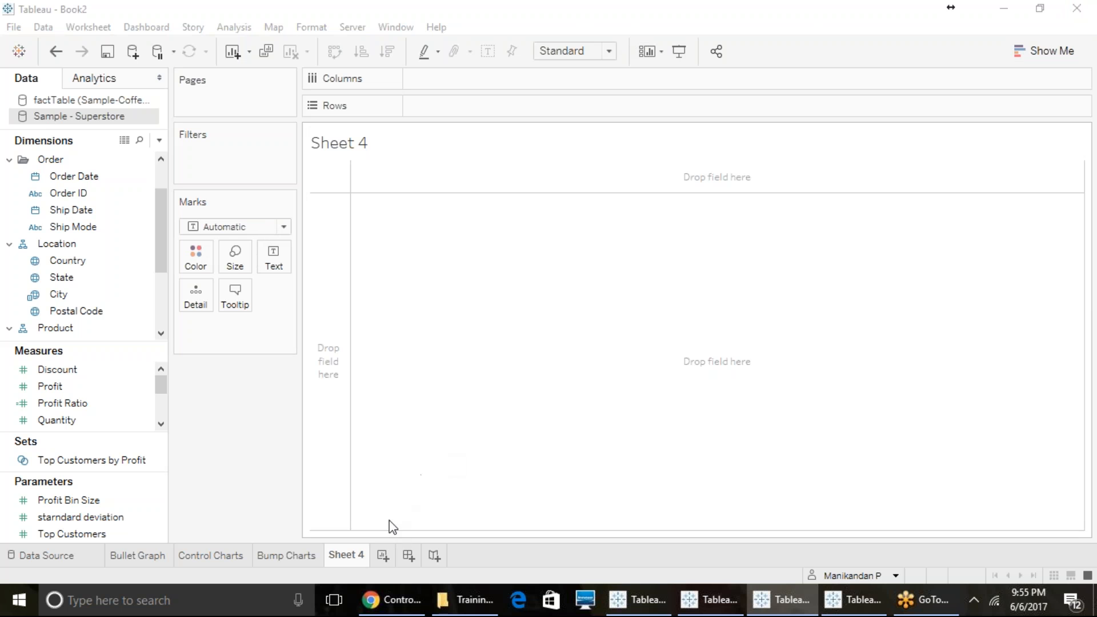
Check the Show Me requirements for bullet graphs and review the Bullet Graph, Control Charts and Bump Charts sheets before returning to Sheet 4
left_click(1028, 53)
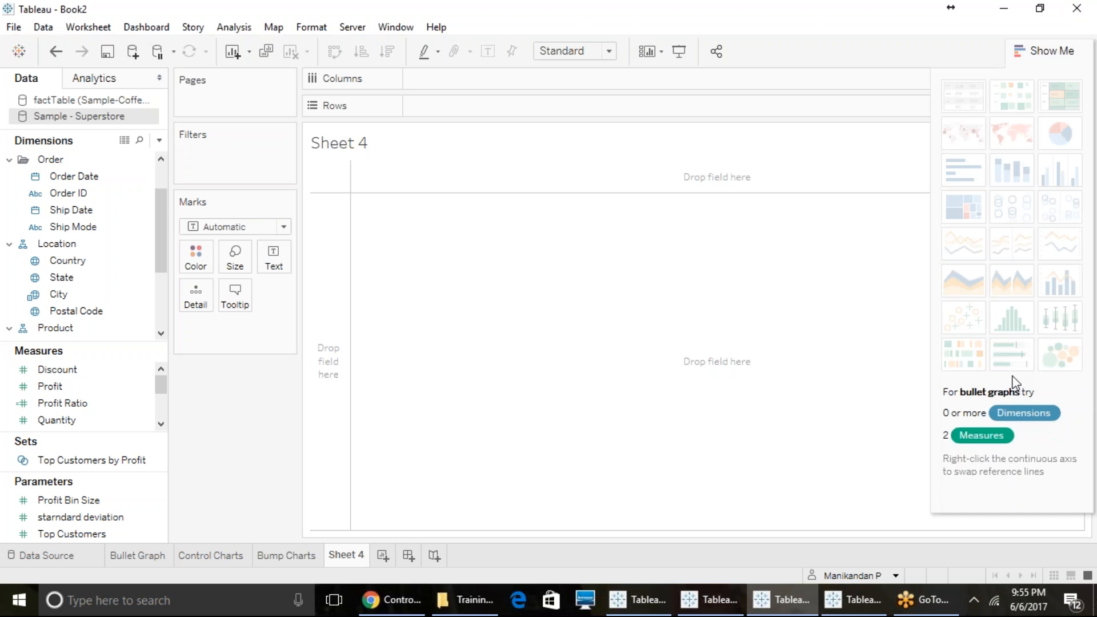
left_click(1040, 51)
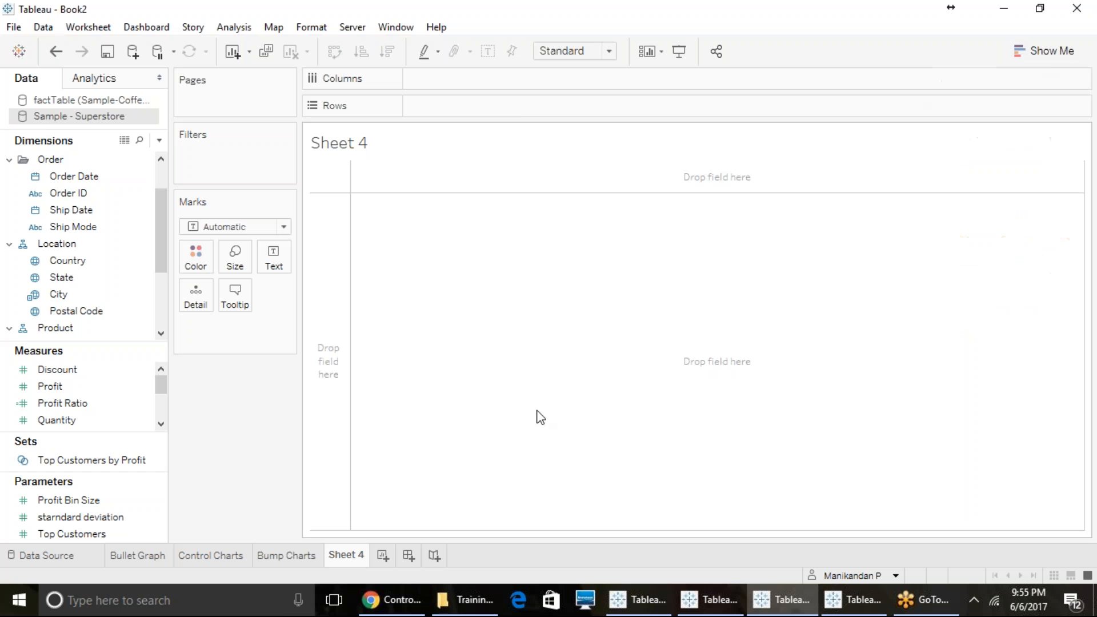
left_click(137, 555)
left_click(200, 554)
left_click(288, 557)
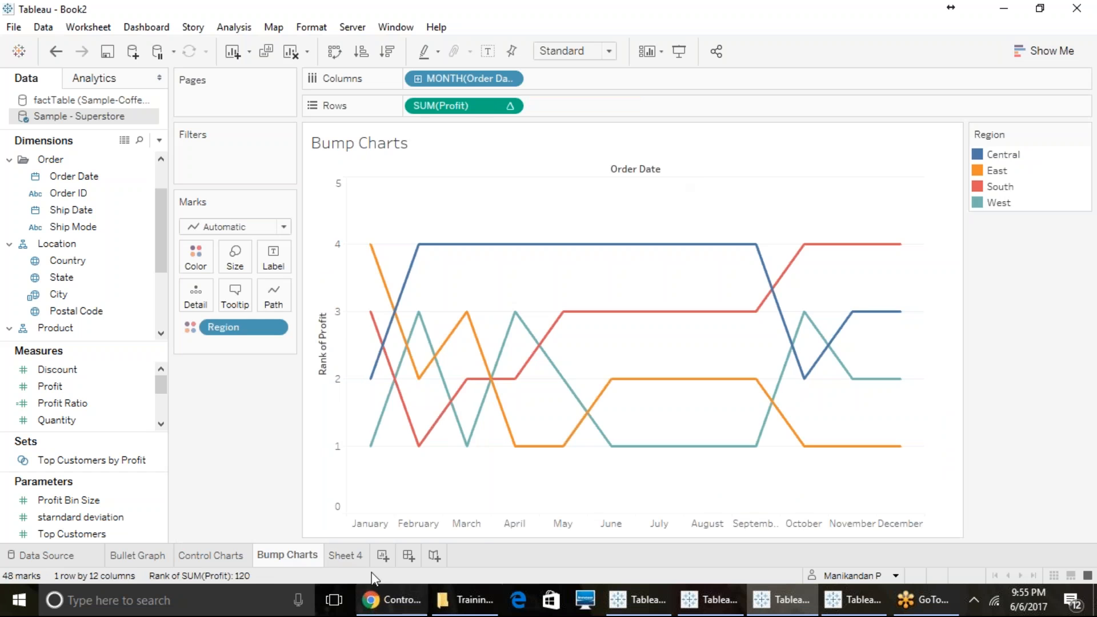
left_click(346, 555)
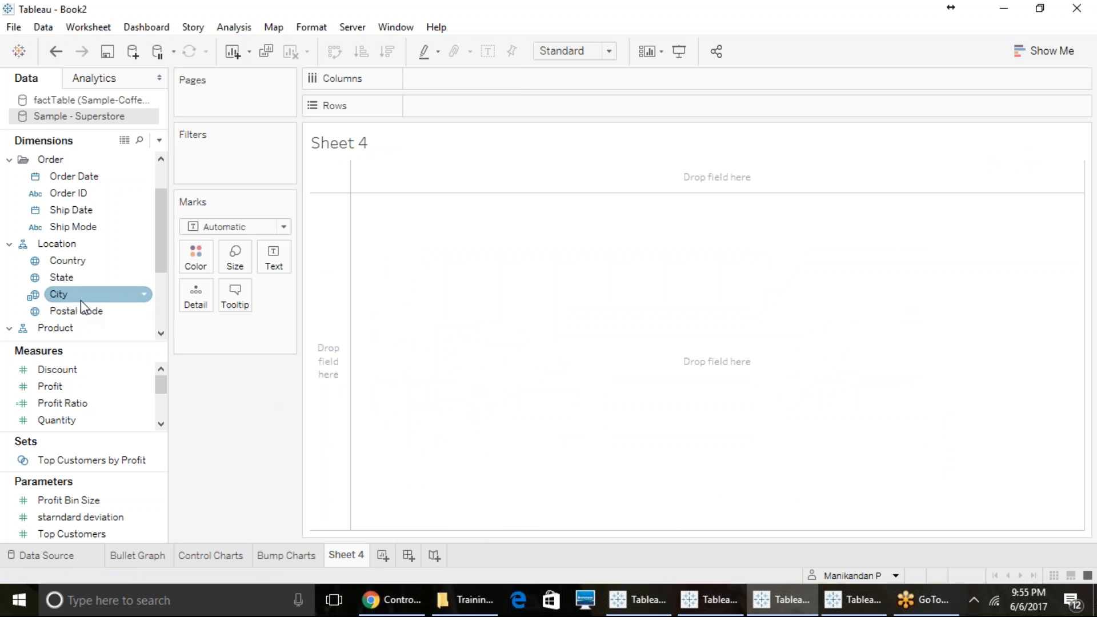
scroll(85, 297, "up", 1)
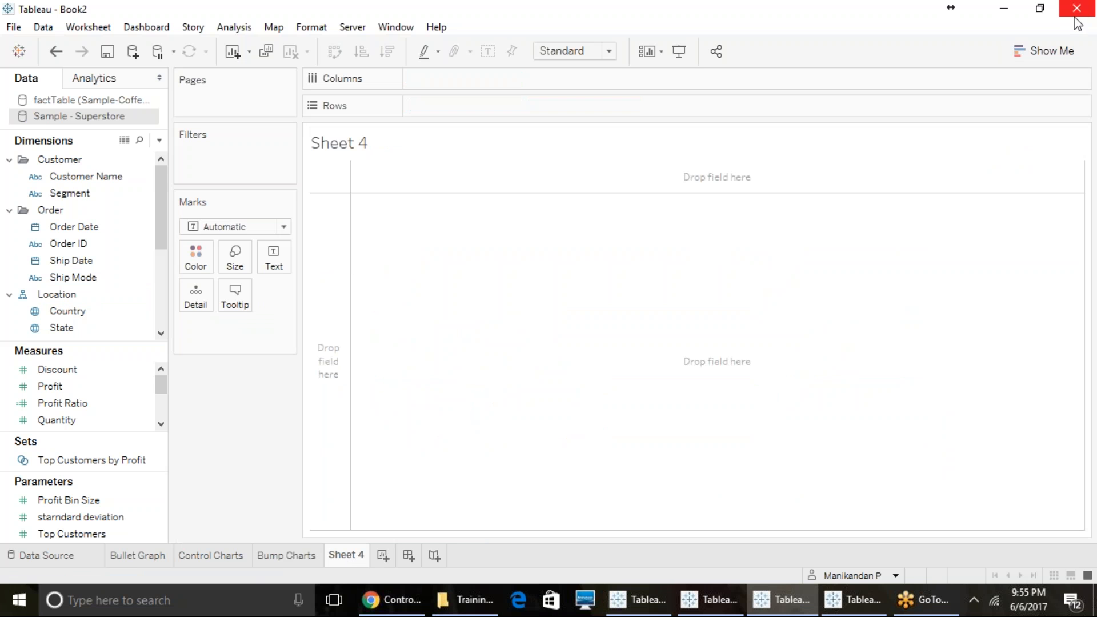
left_click(2, 500)
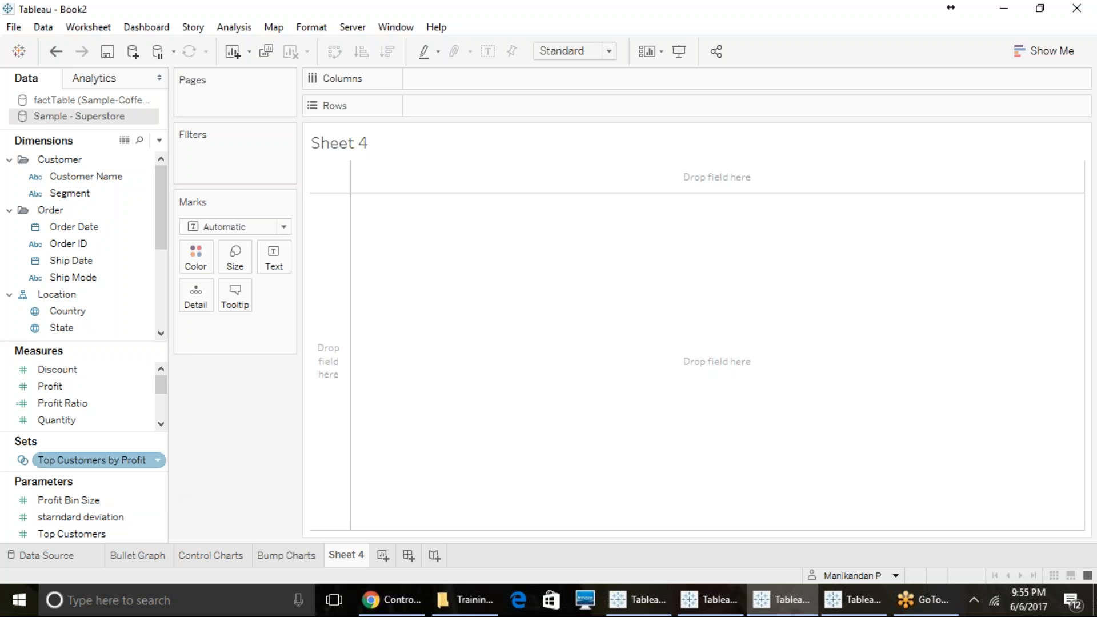
left_click(79, 195)
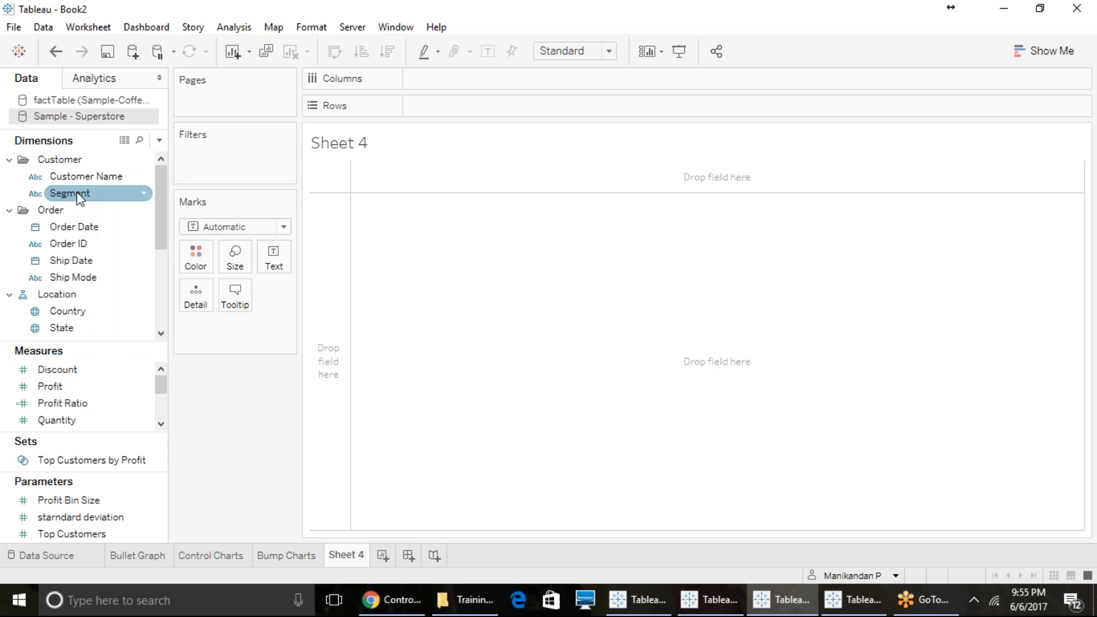
Chart average Discount on rows against Segment and Region on columns in Sheet 4
left_click_drag(79, 195, 454, 79)
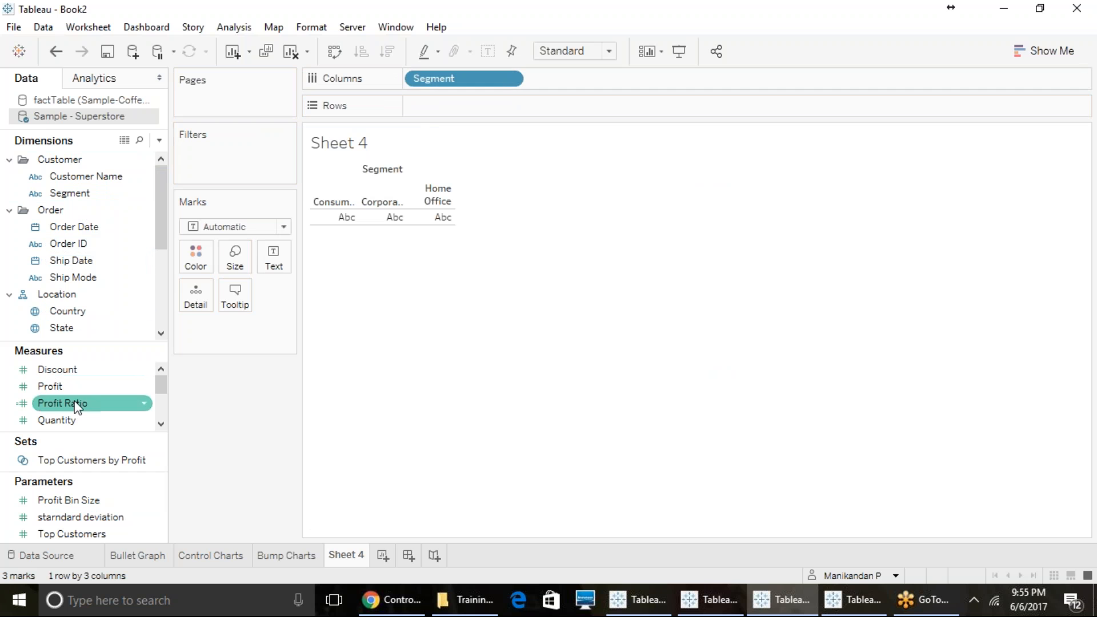
left_click_drag(67, 369, 454, 105)
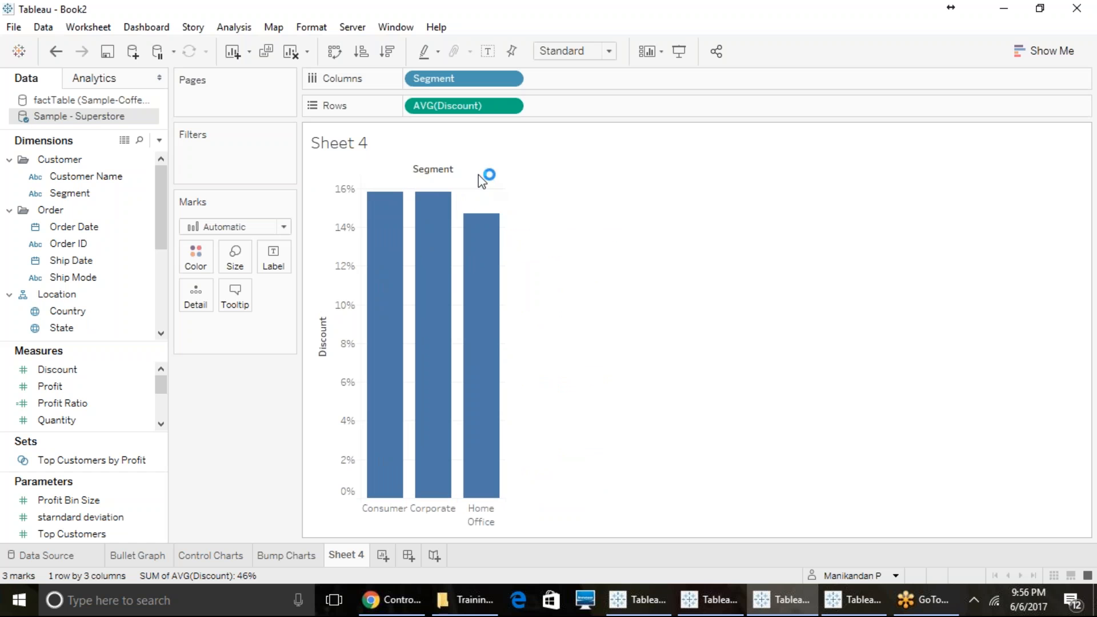
left_click(122, 193)
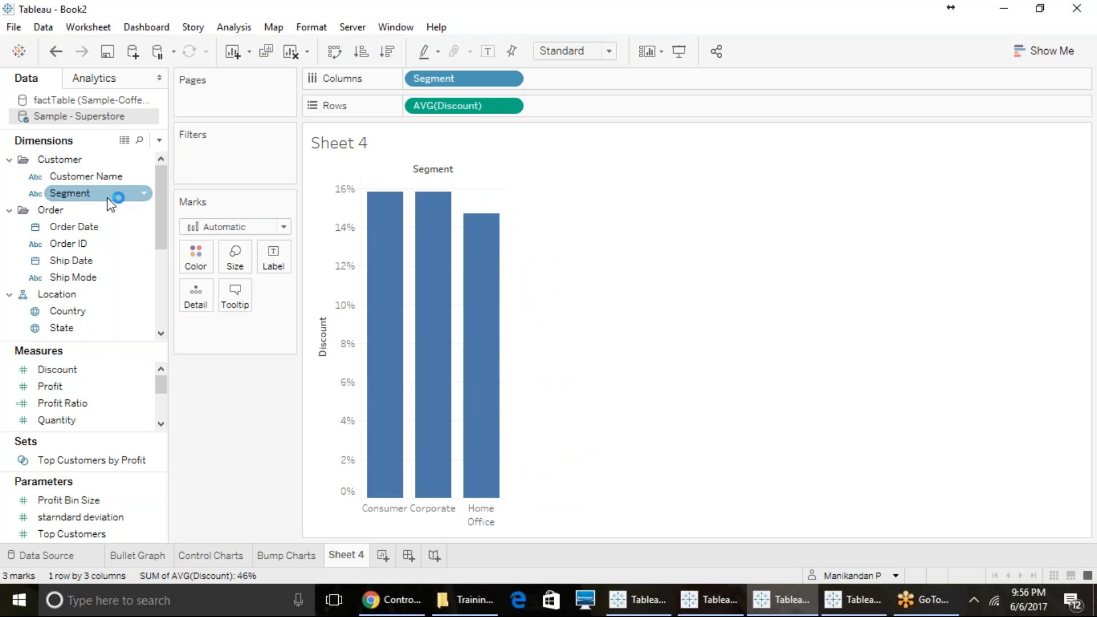
scroll(95, 280, "down", 3)
left_click_drag(90, 338, 589, 93)
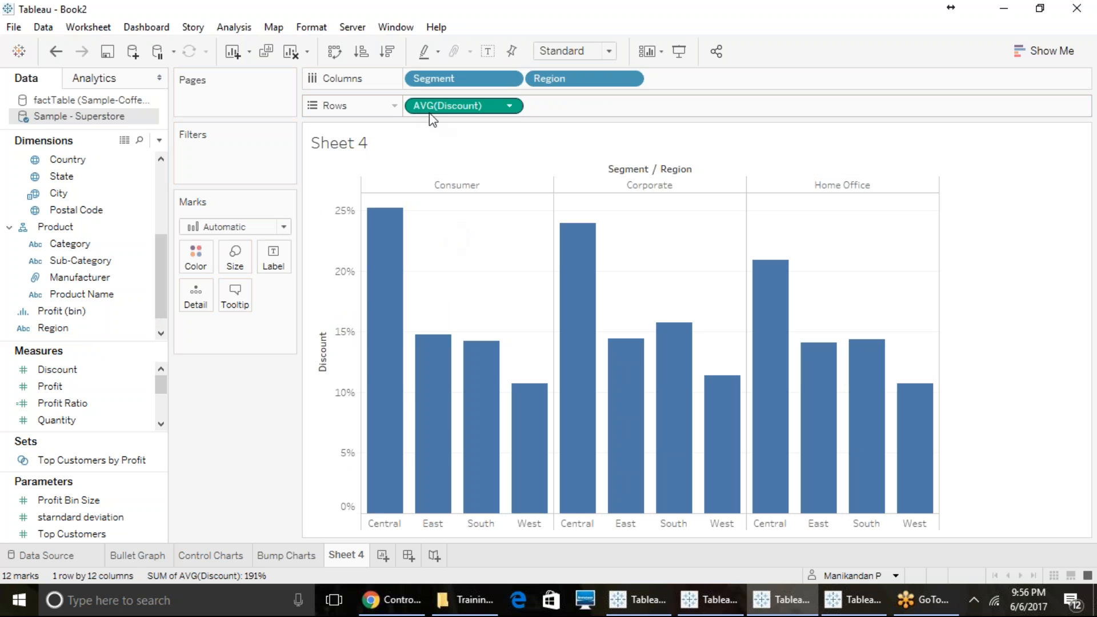
mouse_move(883, 358)
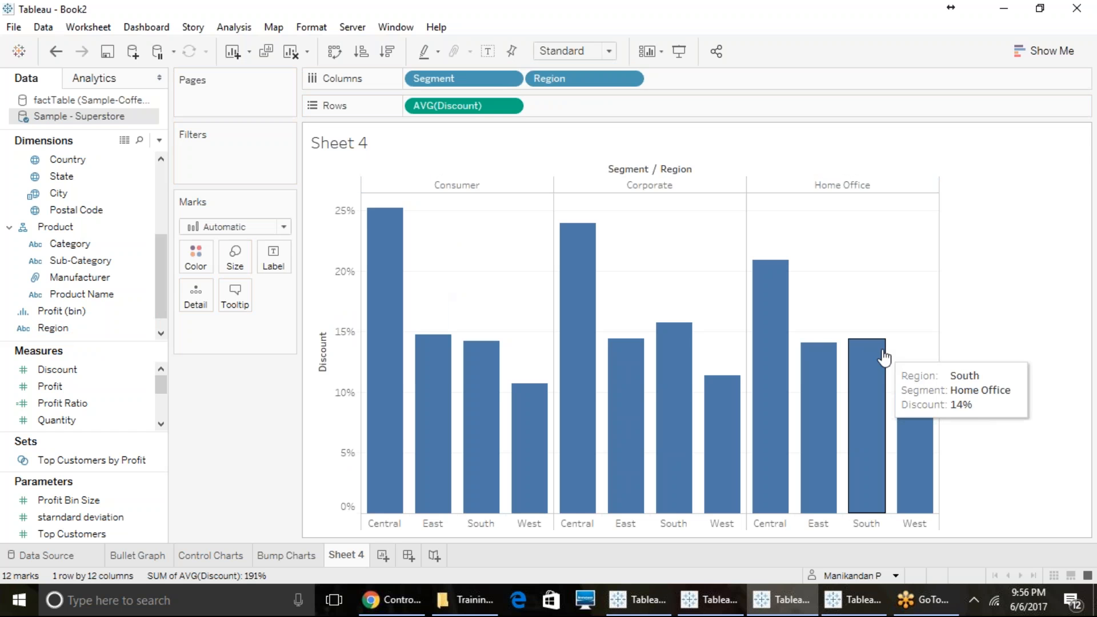
Convert the Discount bar chart into a box-and-whisker plot using Show Me
left_click(1019, 50)
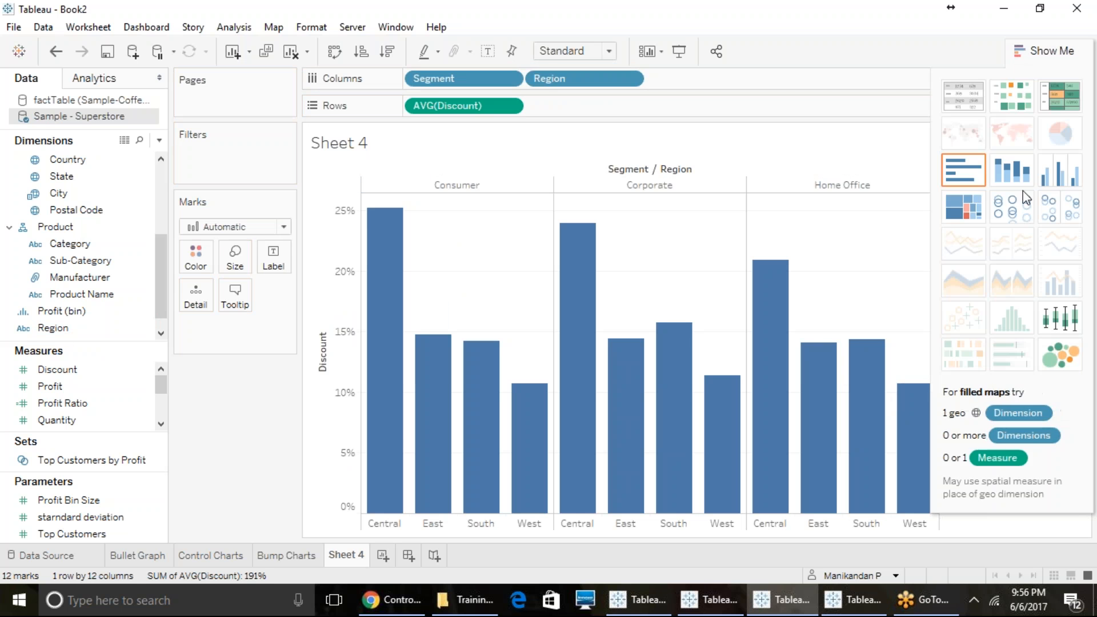
left_click(1072, 327)
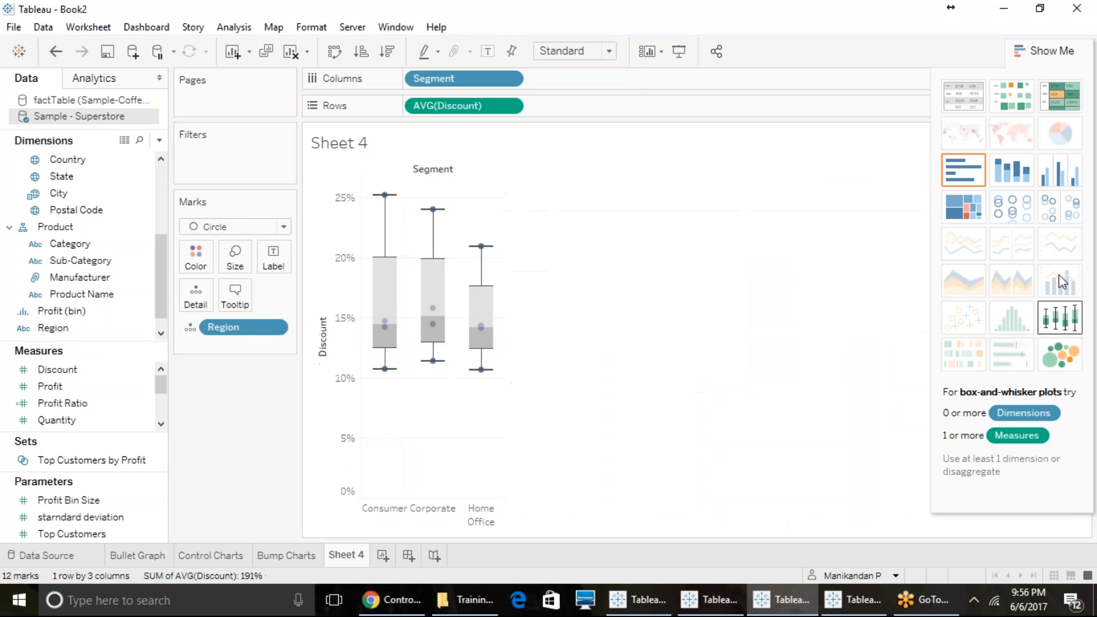
left_click(1046, 52)
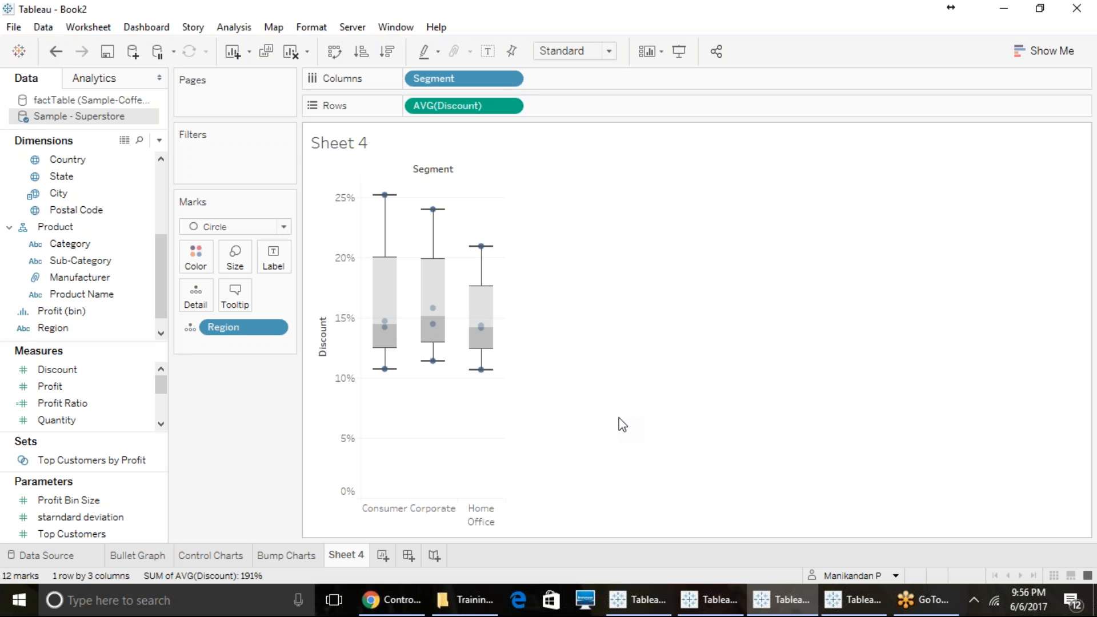
Check the packed bubbles requirements in Show Me and examine the Consumer box plot's whisker, hinge and median values
mouse_move(380, 329)
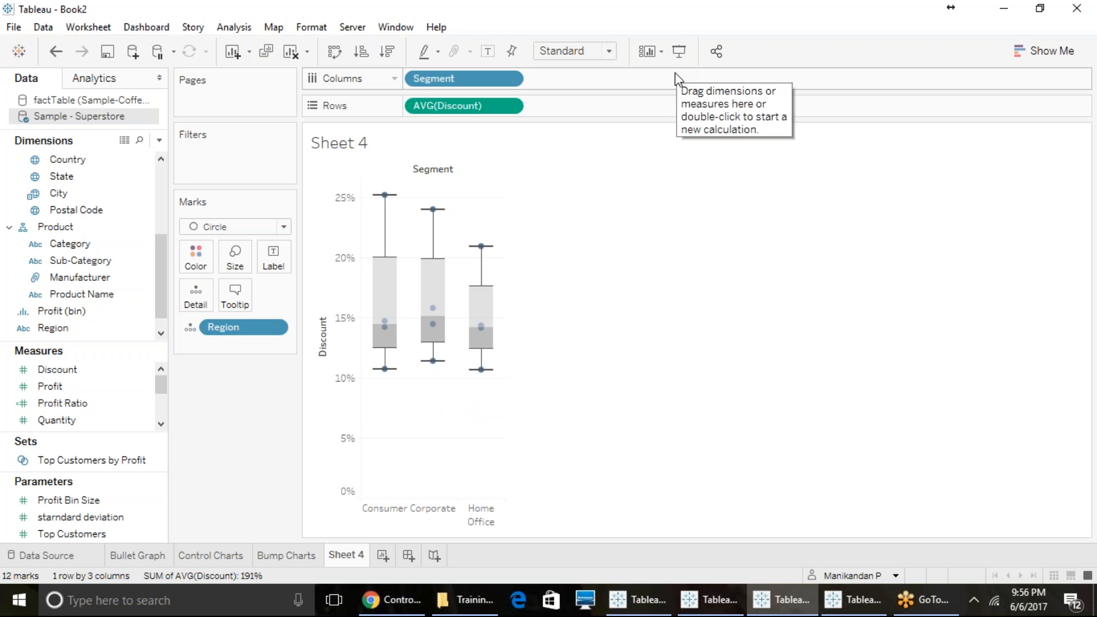
left_click(1043, 51)
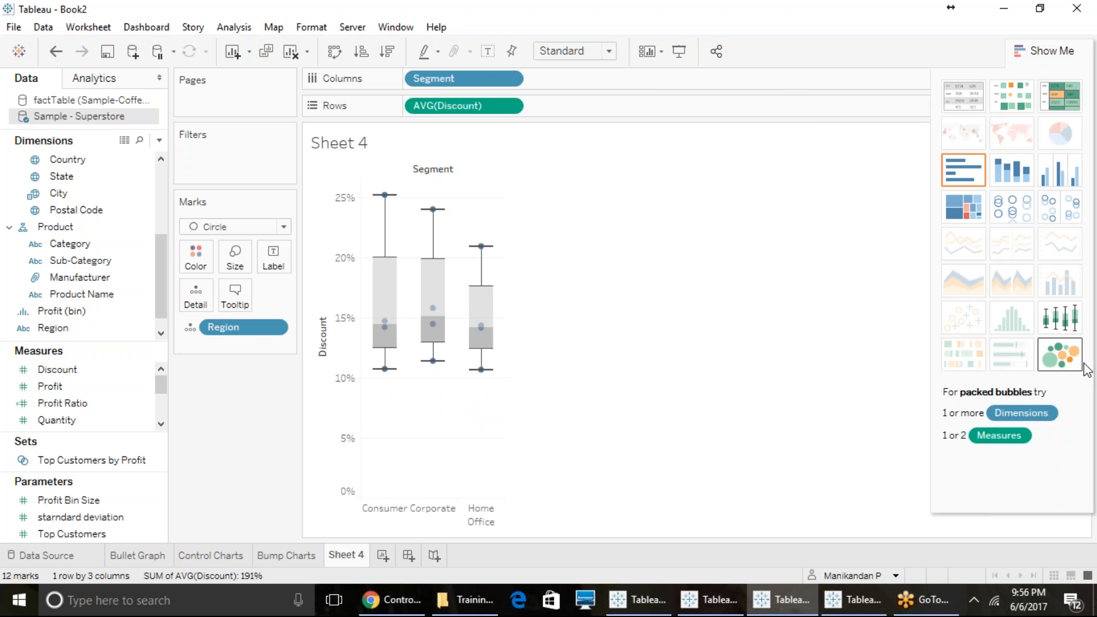
left_click(1047, 51)
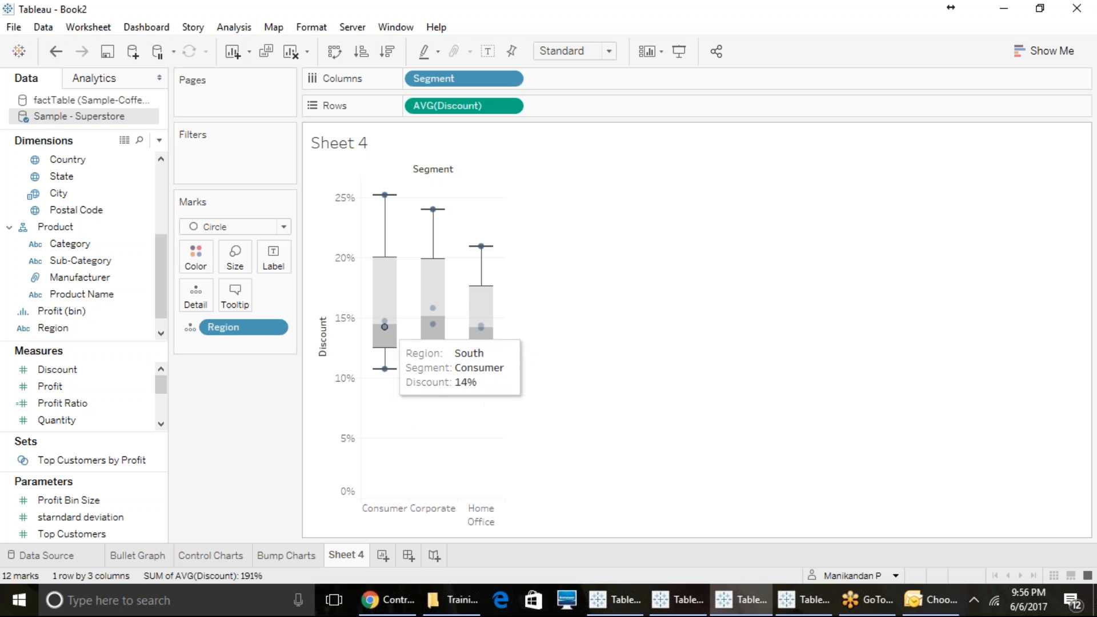
mouse_move(381, 247)
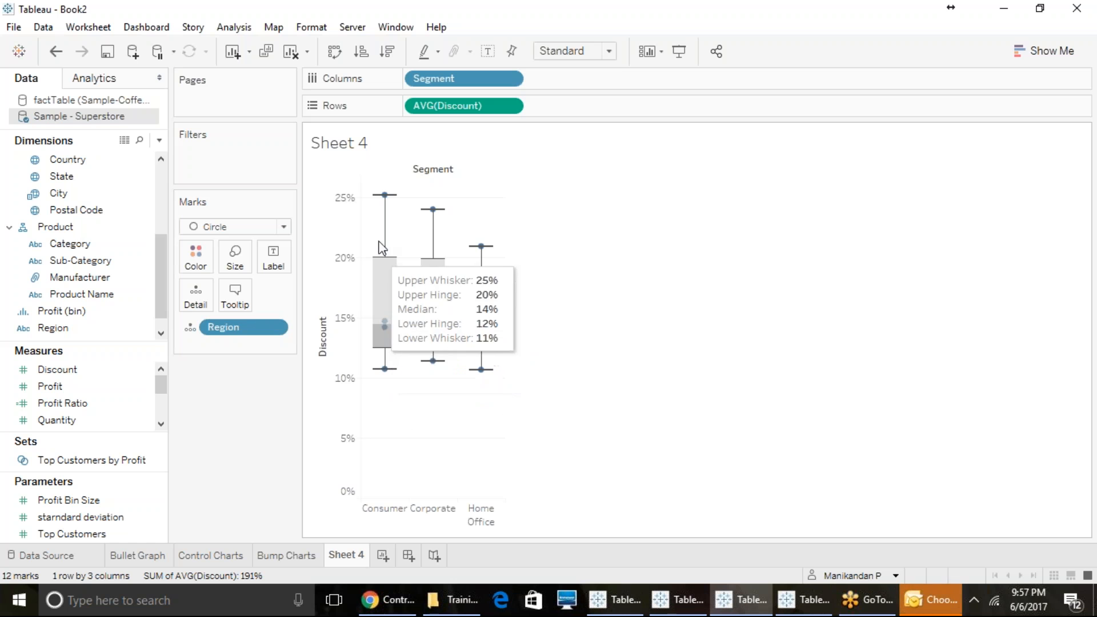
mouse_move(386, 372)
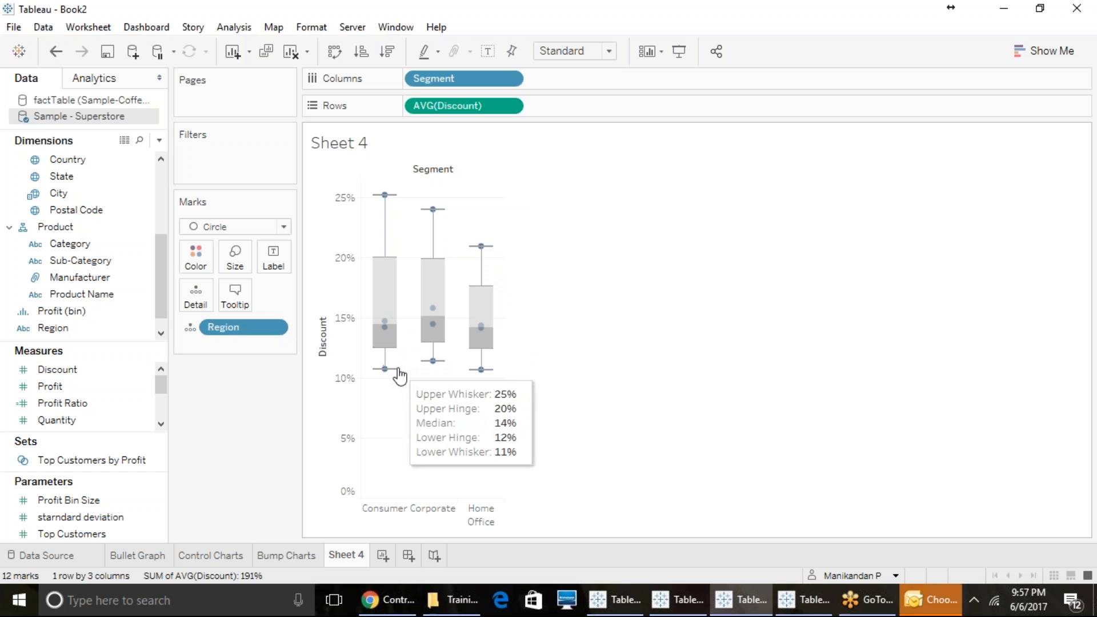
mouse_move(397, 200)
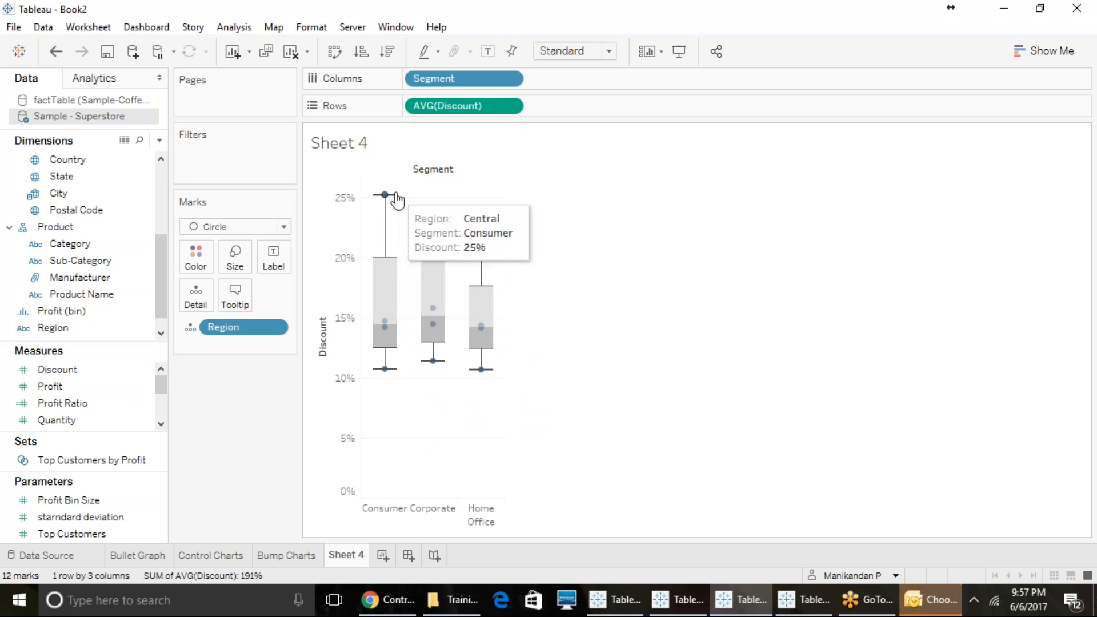
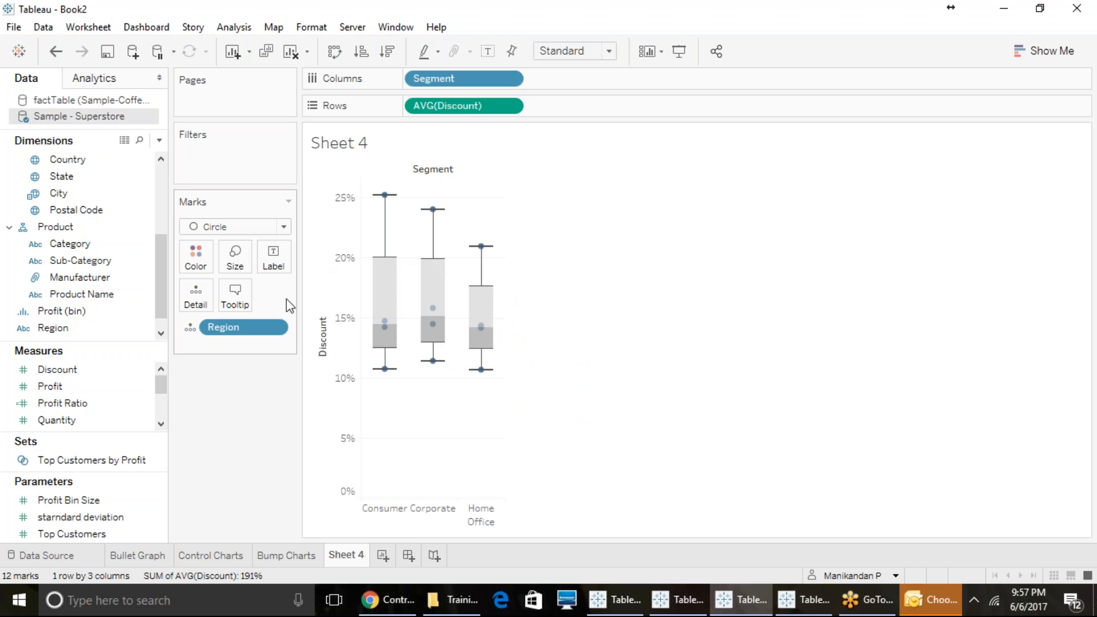
Move Region from Marks to Columns after Segment and turn off Aggregate Measures to disaggregate Discount
left_click_drag(242, 334, 621, 80)
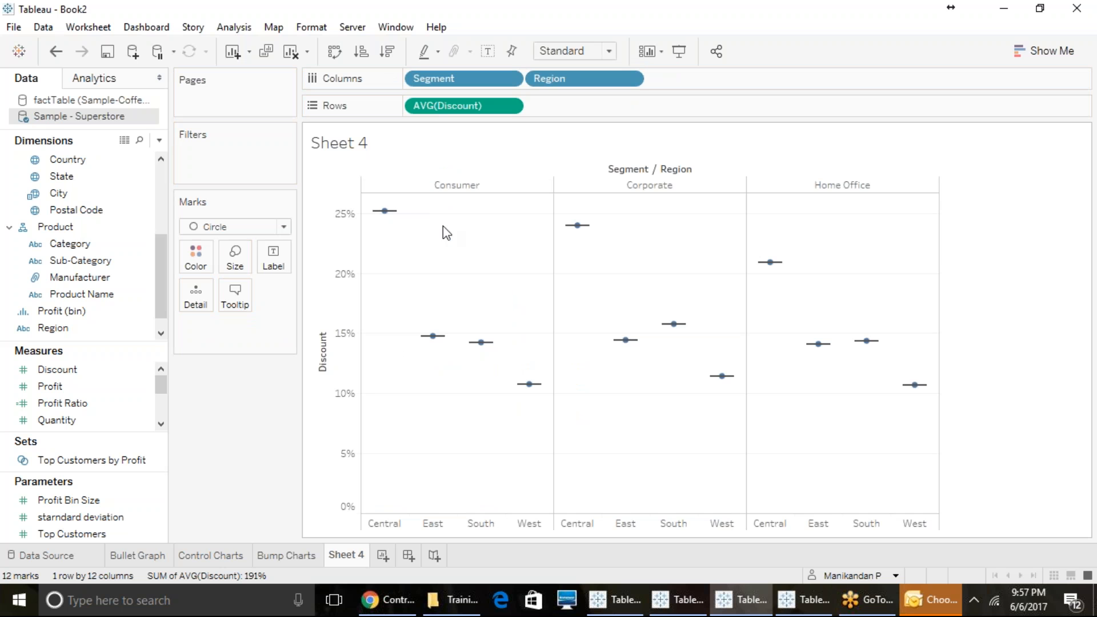
mouse_move(388, 215)
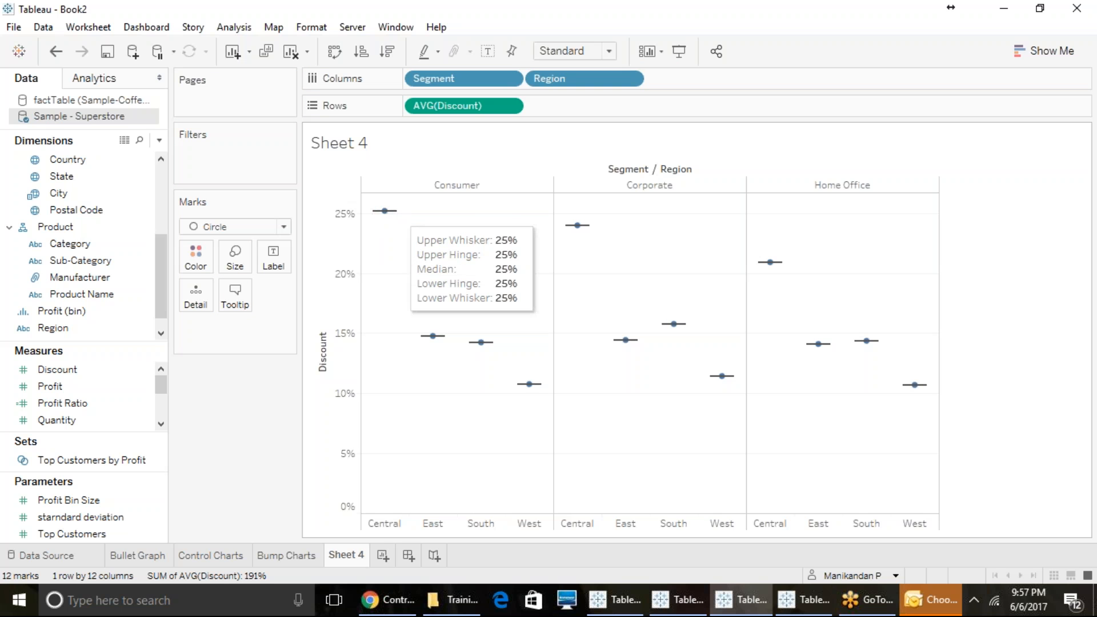
mouse_move(591, 231)
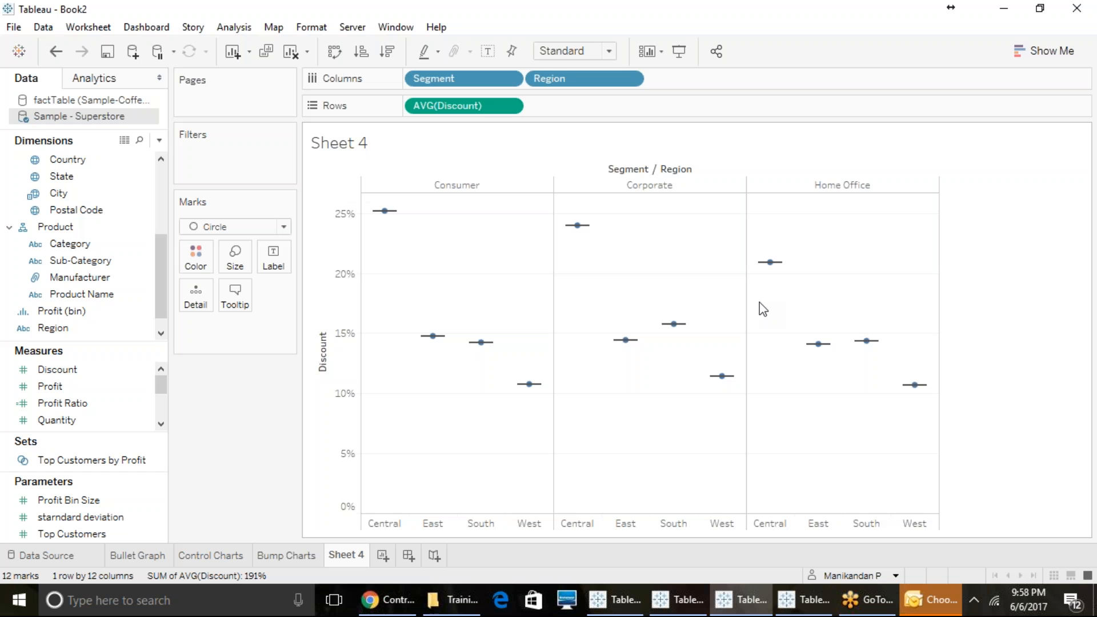
left_click(237, 26)
left_click(240, 66)
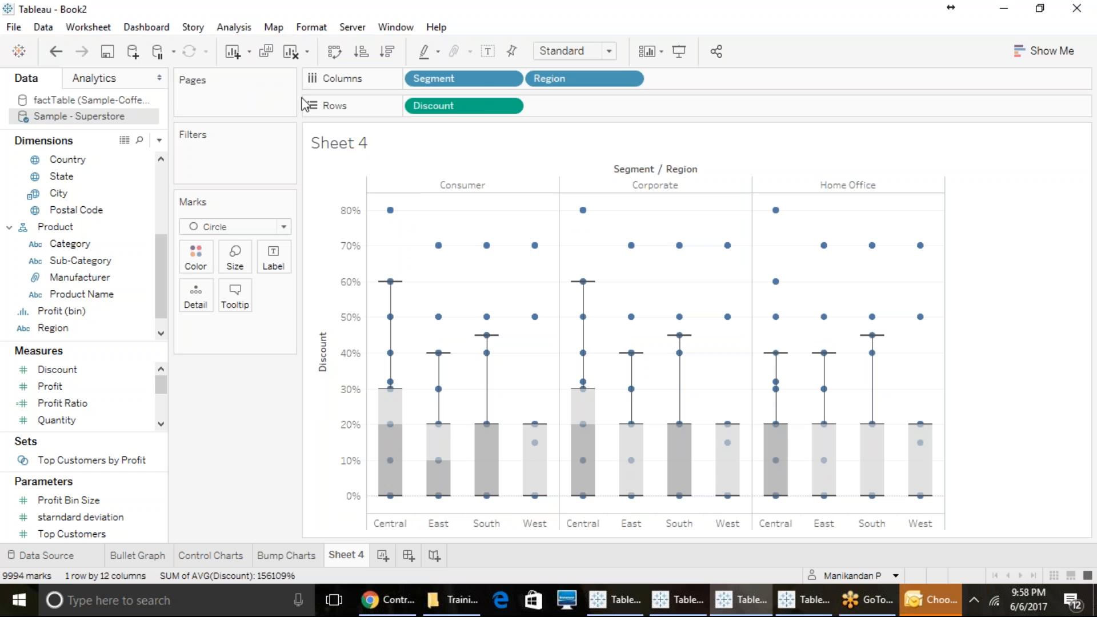
Examine the outlier, whisker, hinge and median values of the Consumer segment's Central region box plot
mouse_move(391, 487)
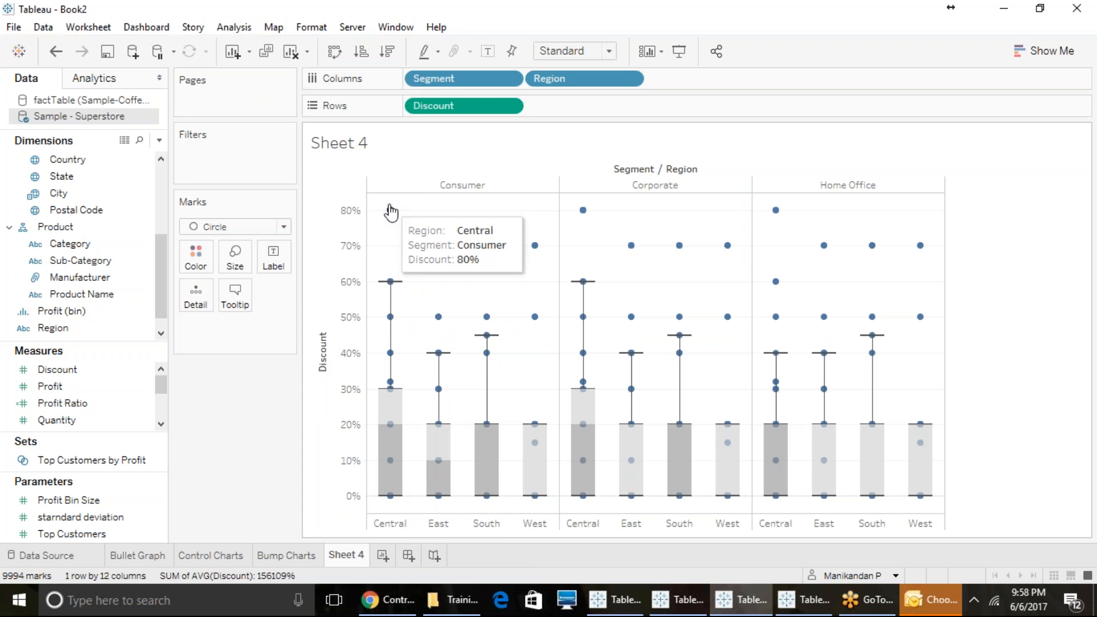
mouse_move(390, 288)
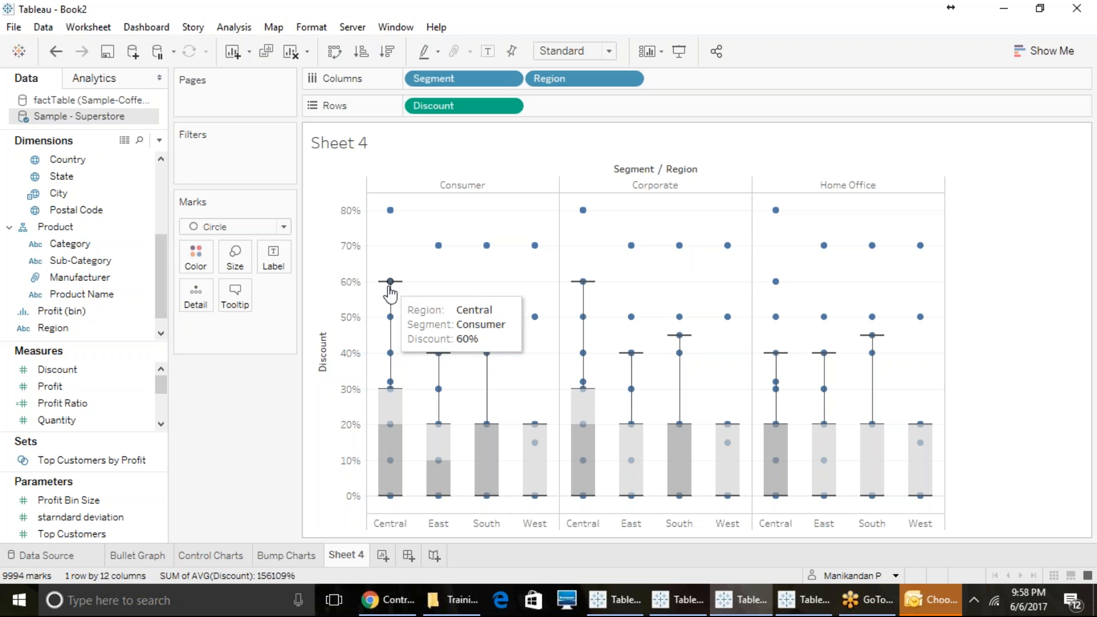
mouse_move(391, 359)
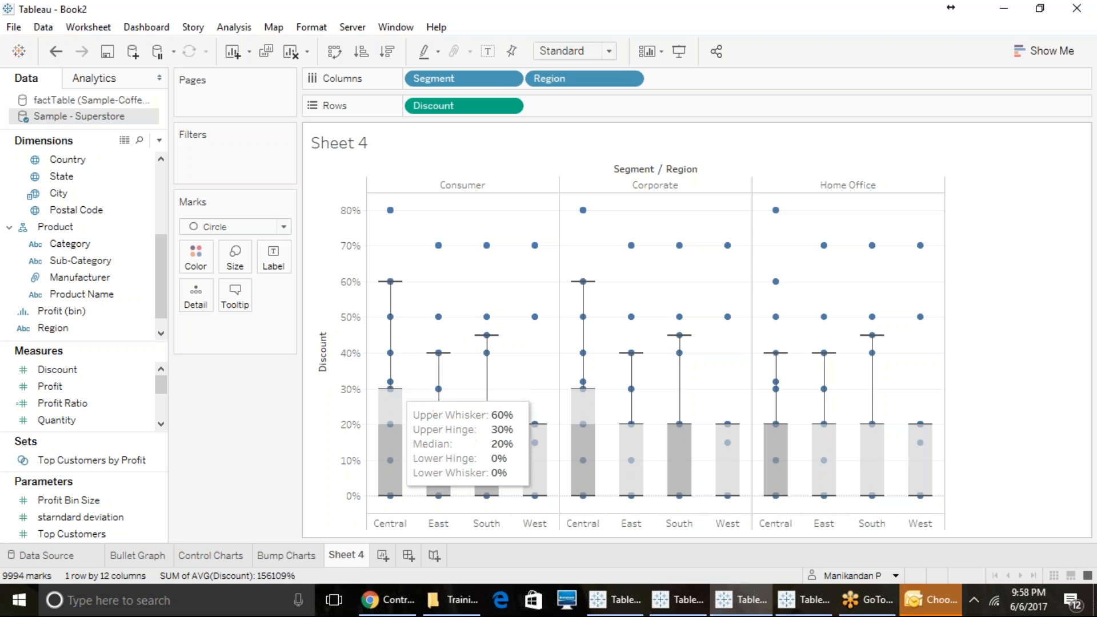
mouse_move(391, 383)
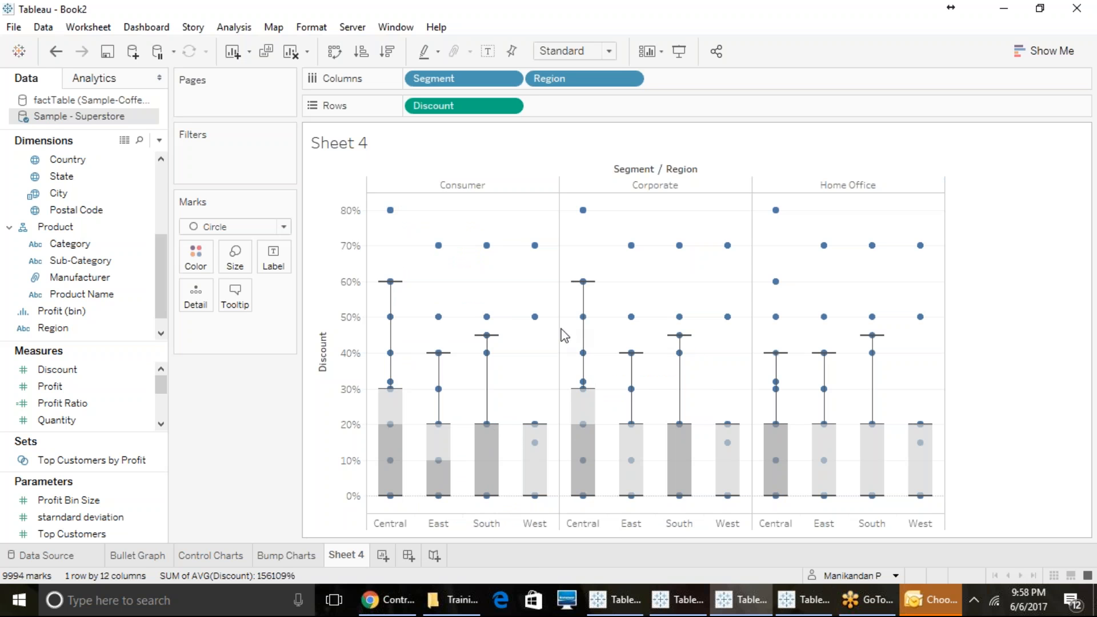
mouse_move(403, 438)
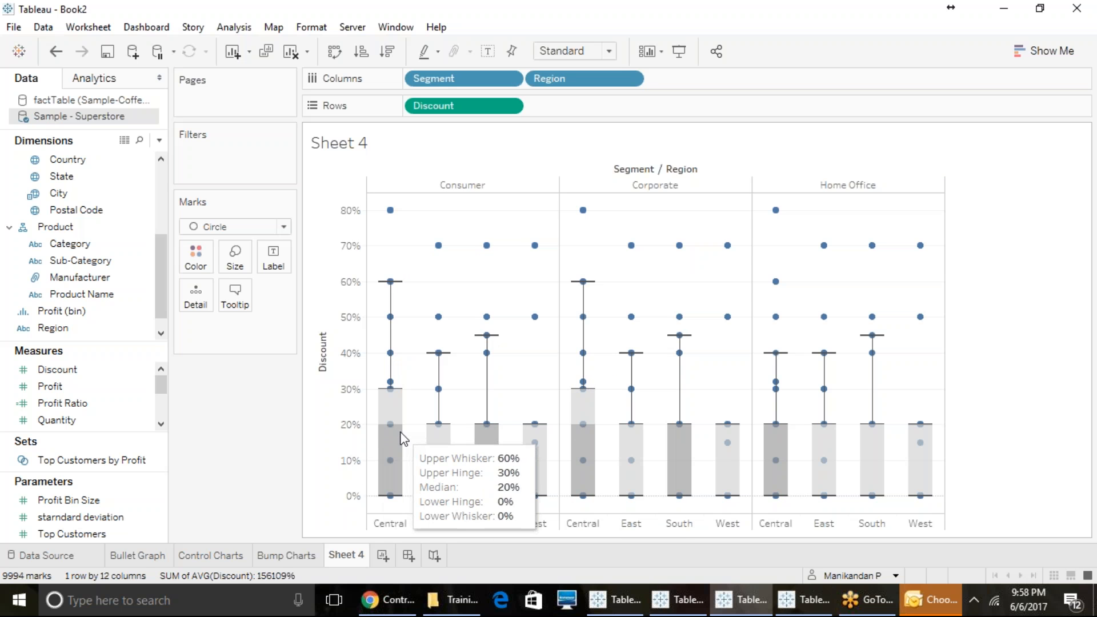
Swap rows and columns to lay the box plots out horizontally and inspect the whisker and hinge values of several regions
left_click(334, 55)
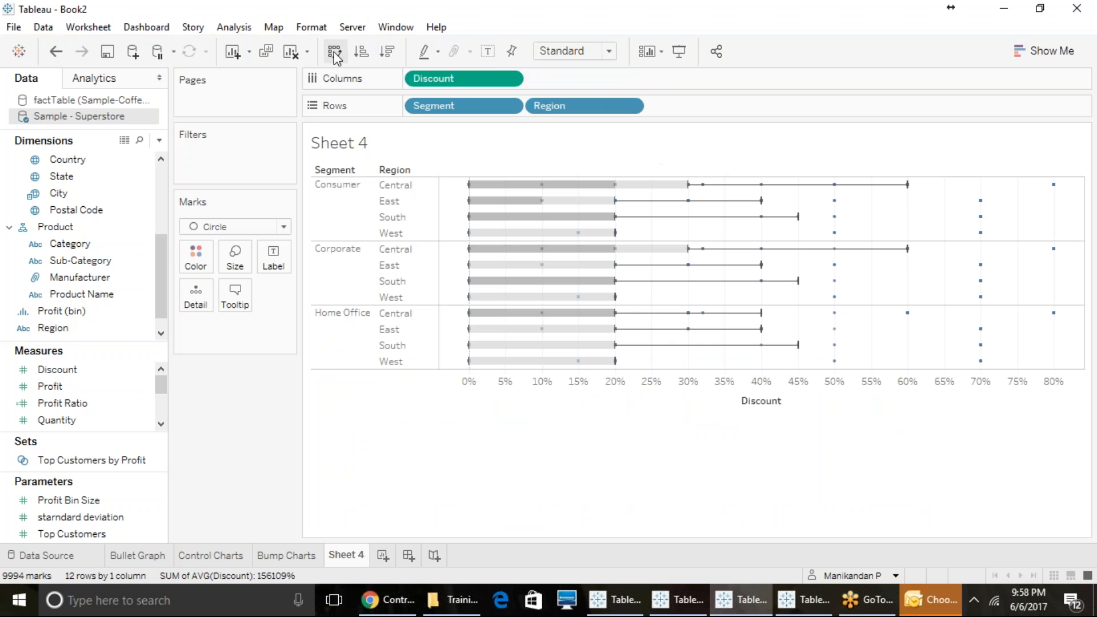
mouse_move(526, 235)
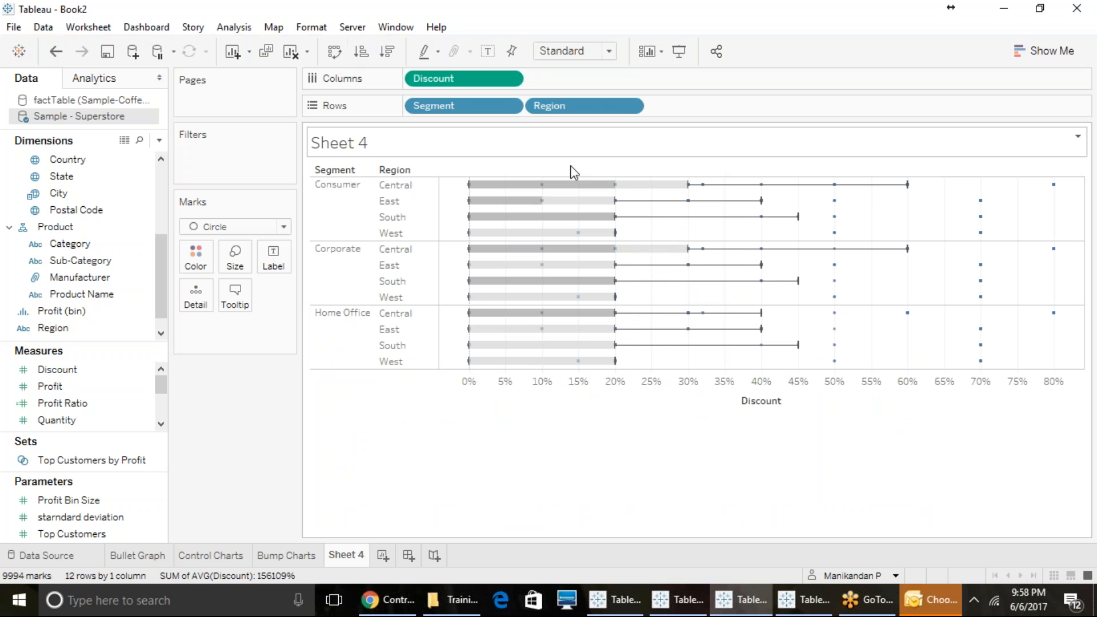
mouse_move(590, 197)
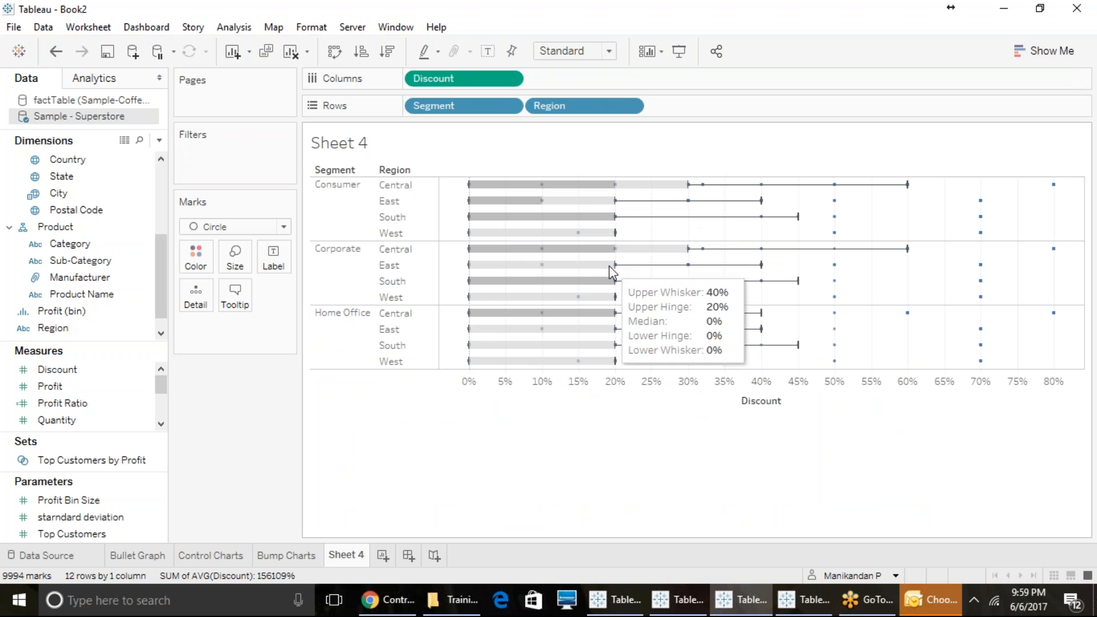
mouse_move(797, 218)
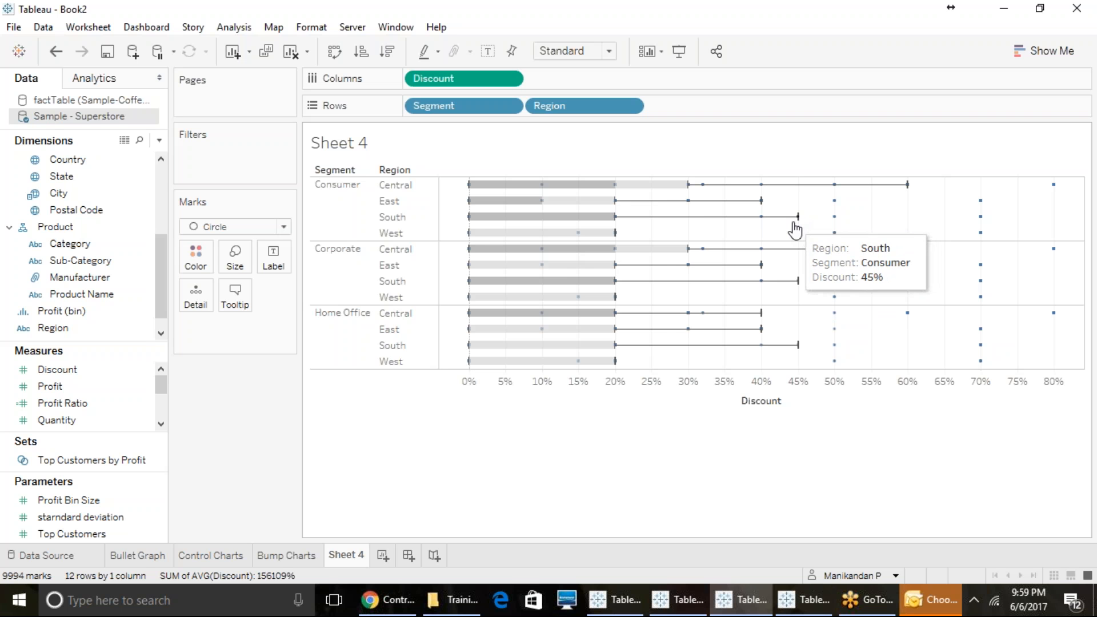
mouse_move(523, 187)
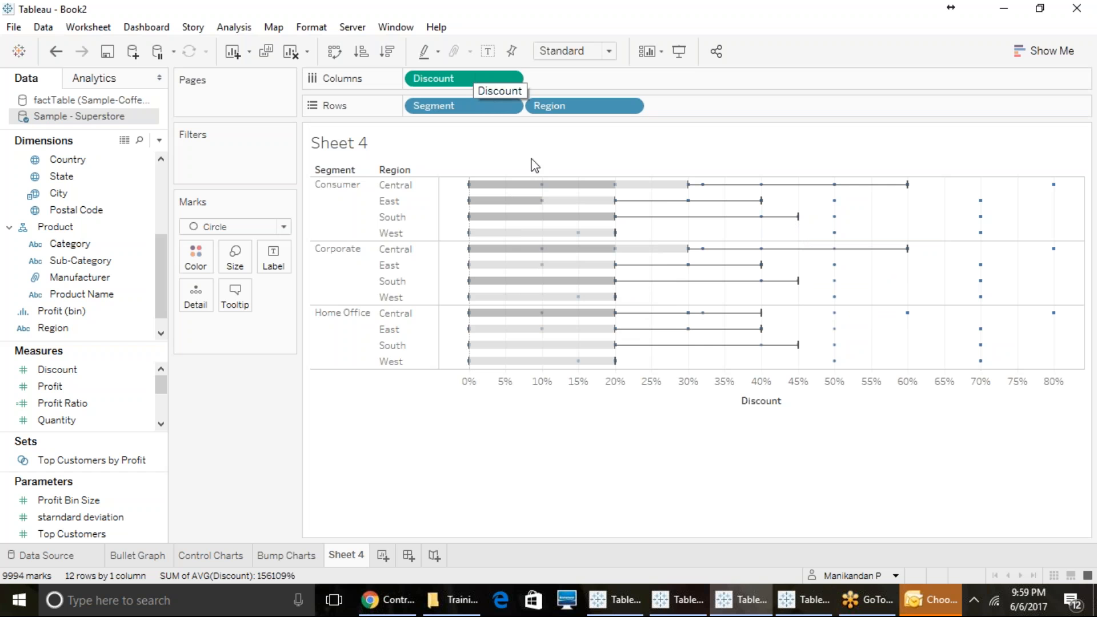
mouse_move(597, 314)
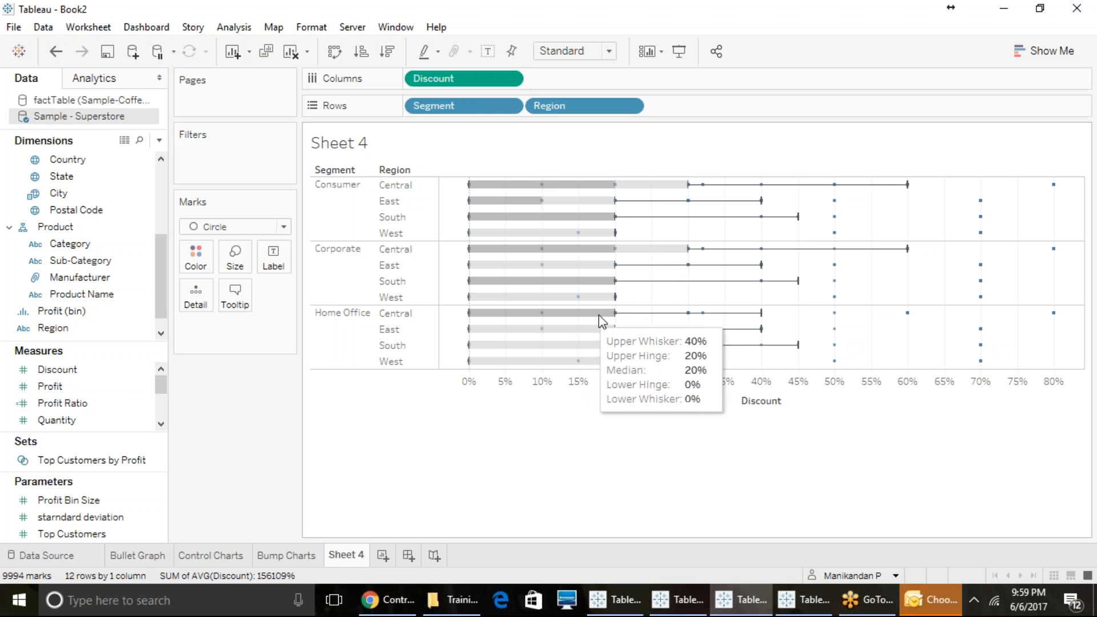
Review the box plot's whisker options, keeping Data within 1.5 times the IQR, and swap rows and columns back to a vertical layout
left_click(762, 318)
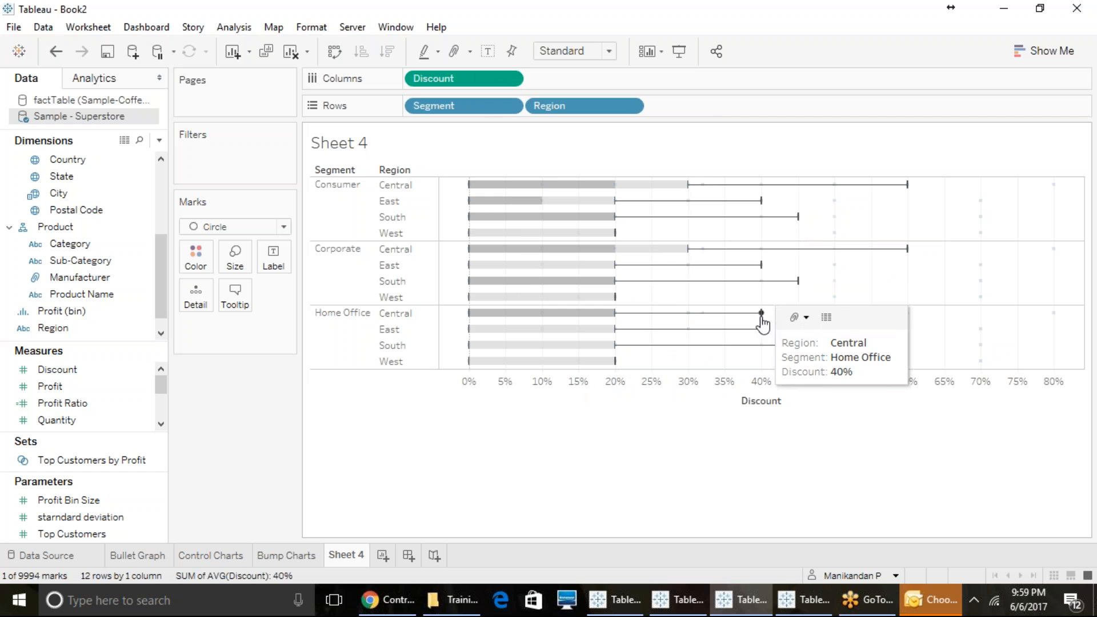
left_click(788, 316)
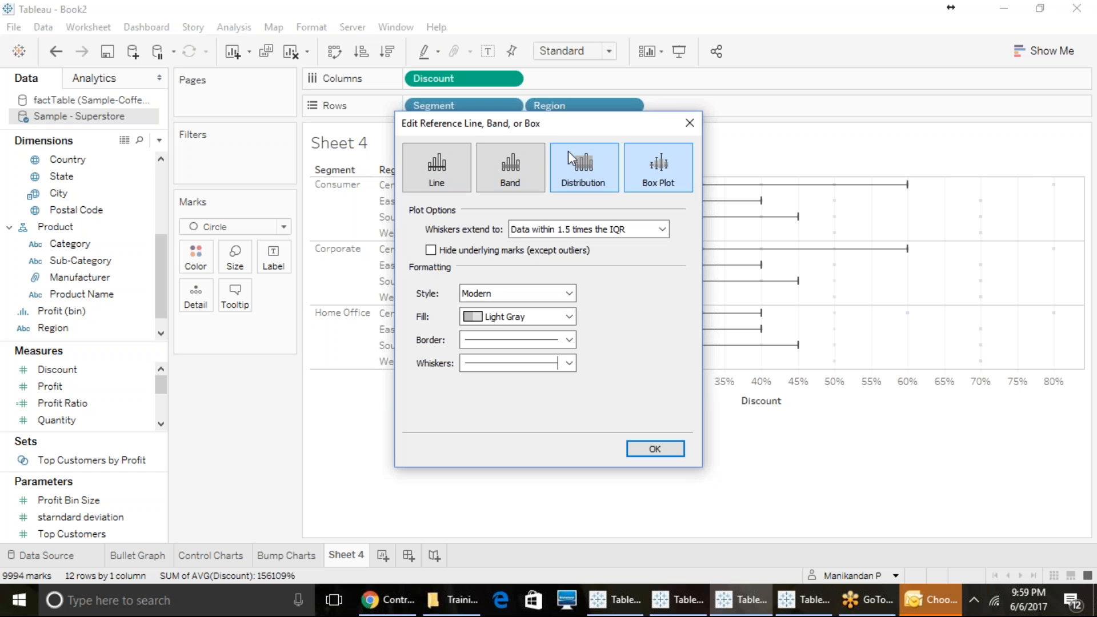
left_click(592, 229)
left_click(603, 328)
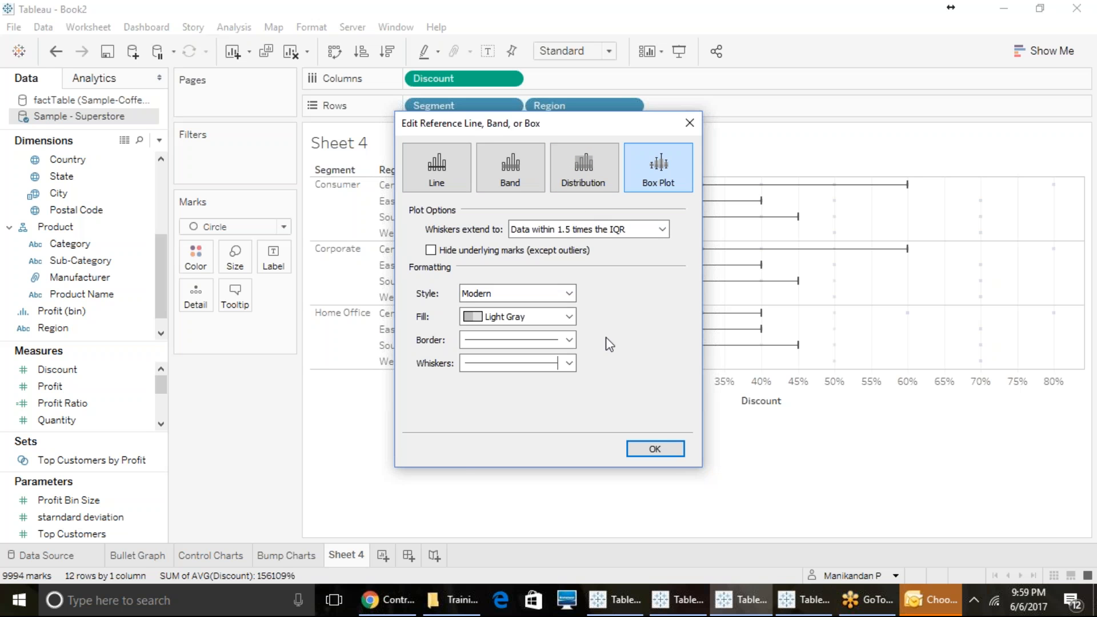
left_click(677, 451)
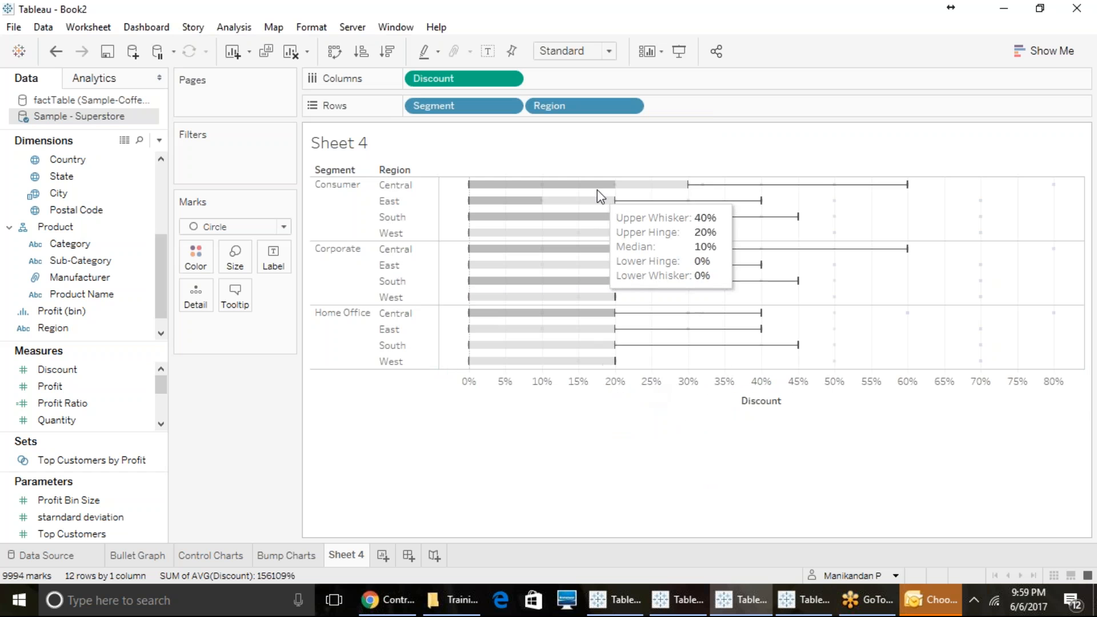
left_click(333, 55)
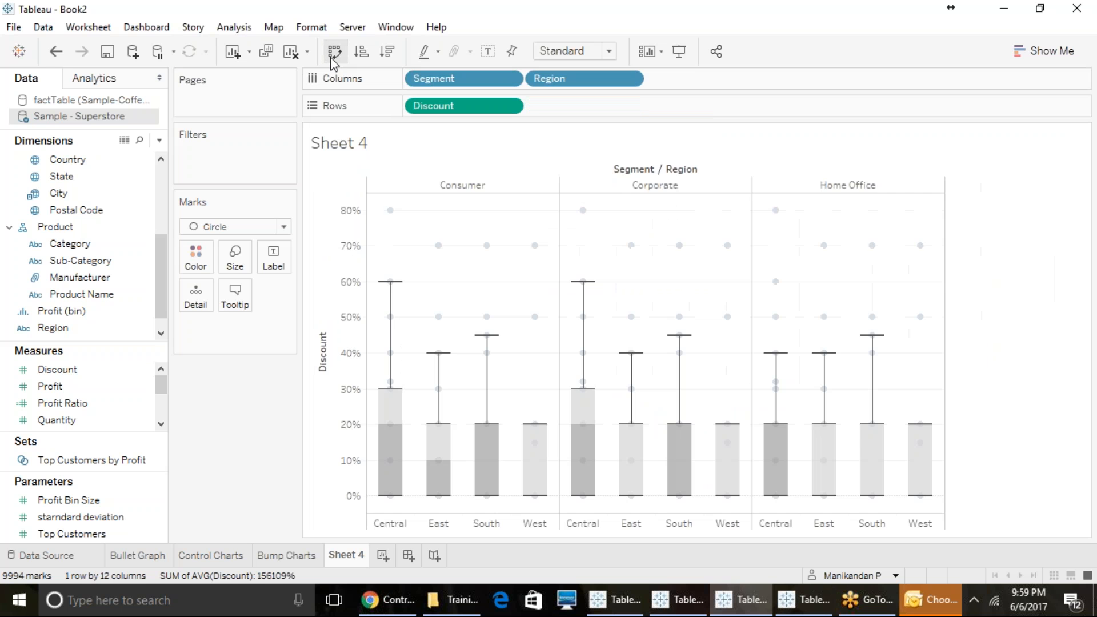
Rename the Sheet 4 worksheet as Box and Whisker Plots
left_click(1014, 305)
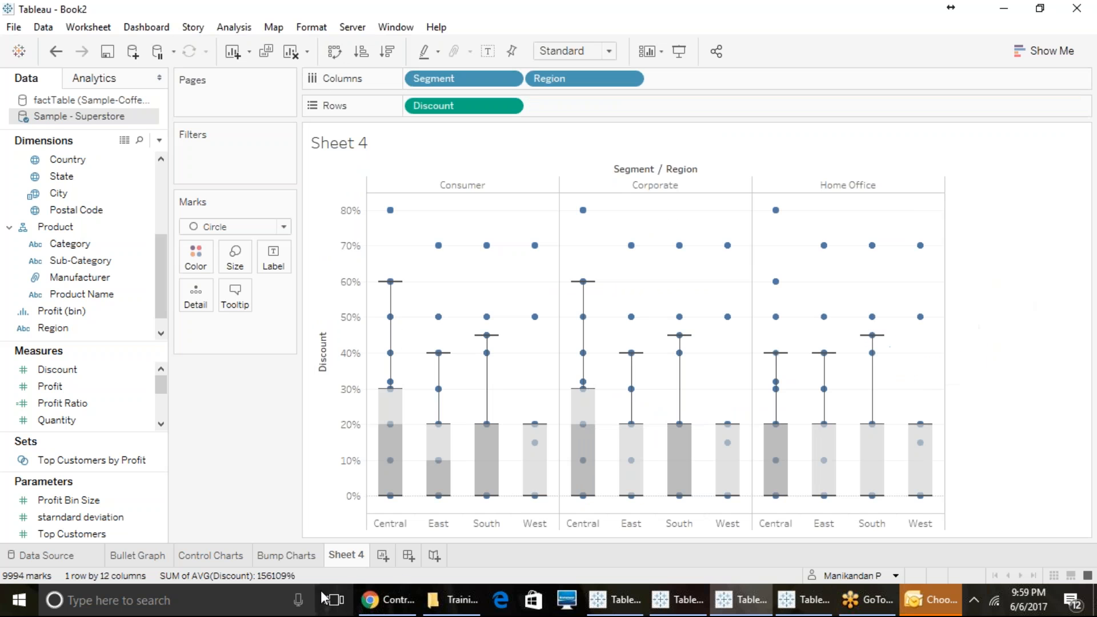
right_click(361, 560)
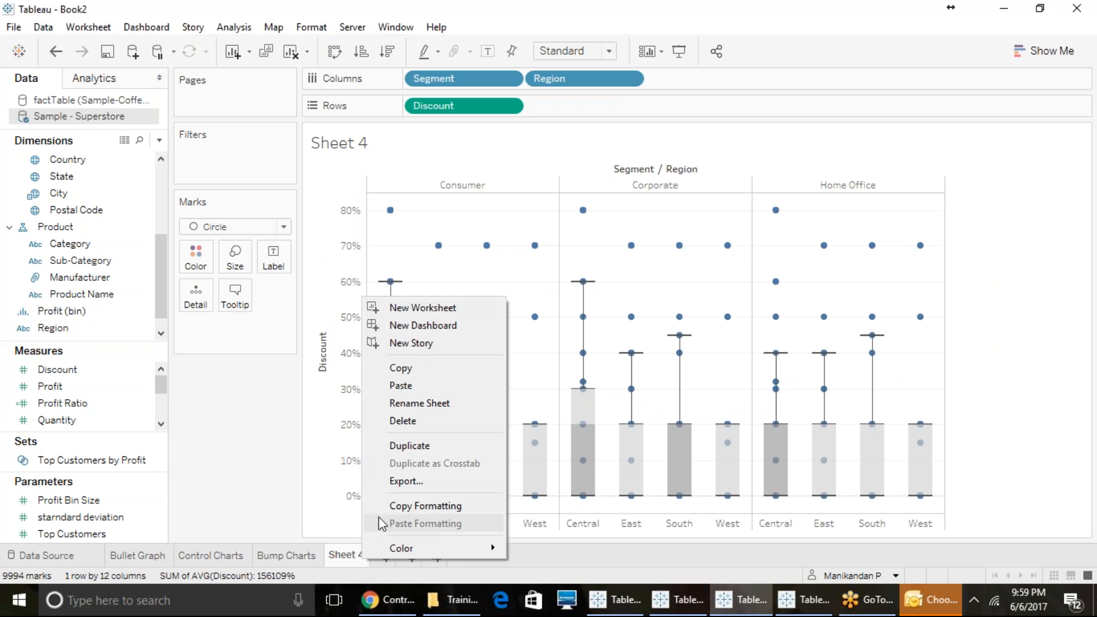
left_click(417, 401)
type("Box a")
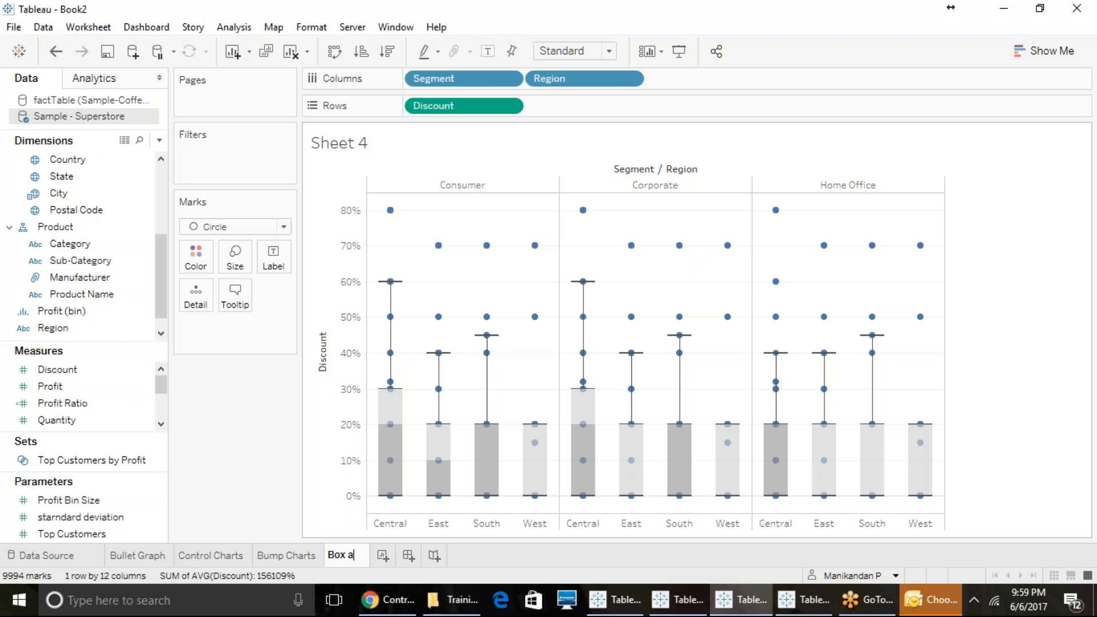
type("dd Whisker Plots")
key("Return")
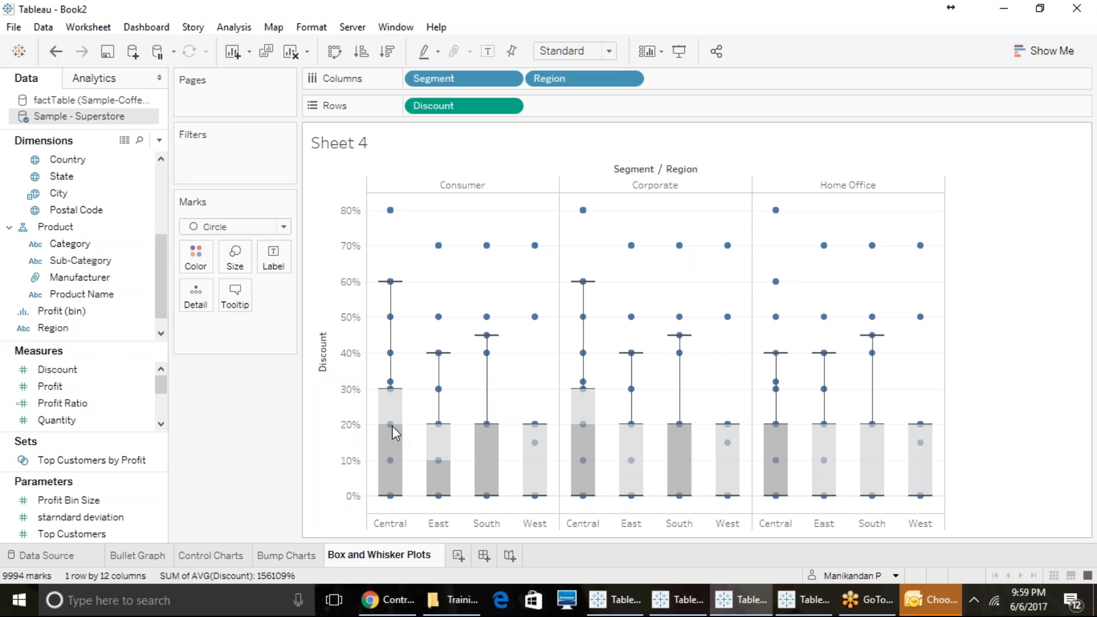
Create a new worksheet and place Sub-Category from Sample - Superstore on Columns
left_click(451, 560)
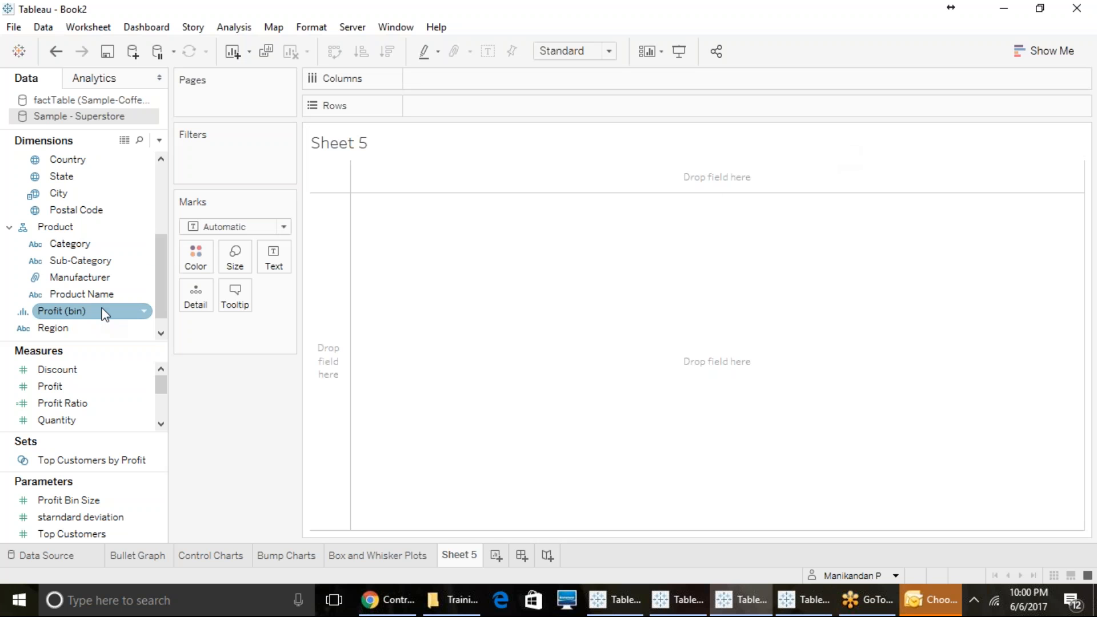
scroll(105, 277, "up", 3)
scroll(106, 267, "down", 5)
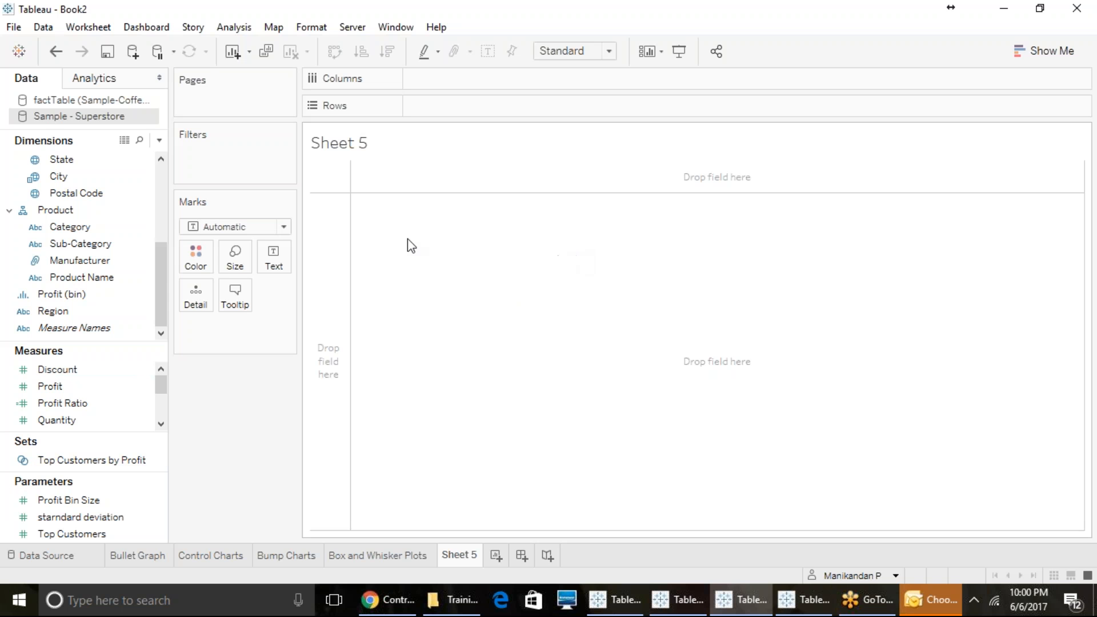
scroll(87, 283, "up", 3)
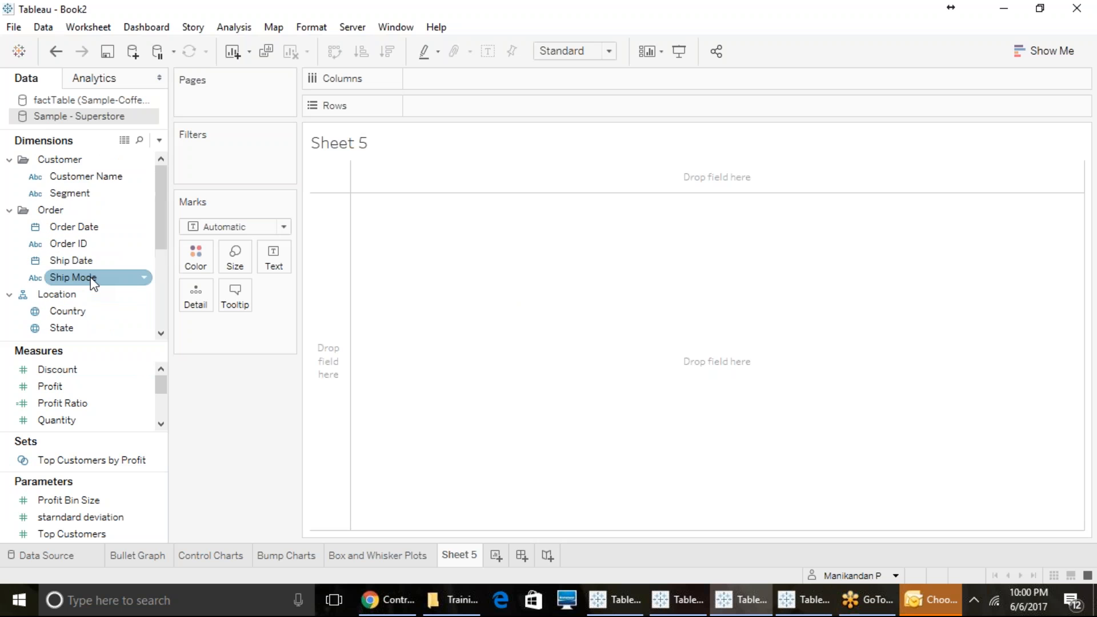
scroll(90, 276, "down", 4)
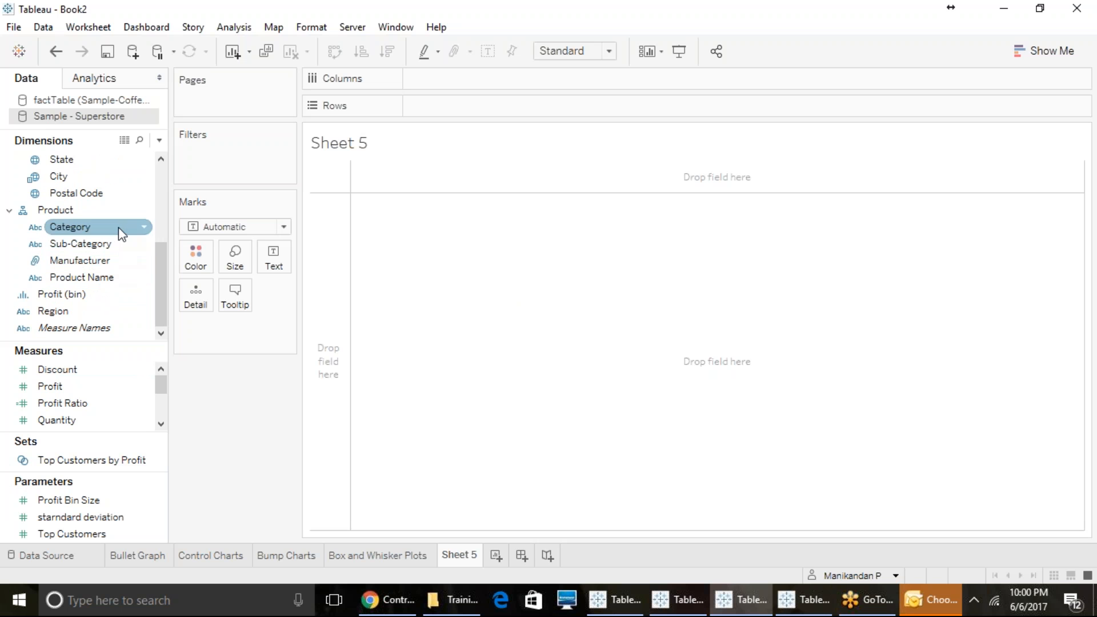
left_click(106, 243)
left_click_drag(474, 83, 474, 86)
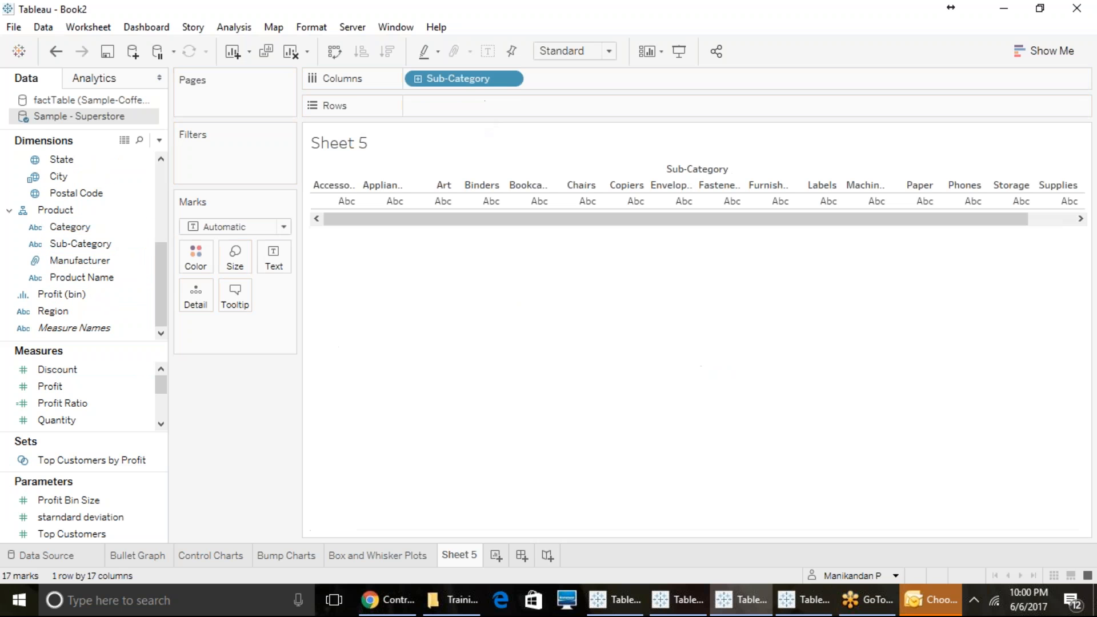
Place Sales on Rows to chart the sum of sales for each Sub-Category
left_click(61, 385)
scroll(77, 391, "down", 2)
scroll(77, 390, "up", 2)
scroll(81, 388, "down", 2)
scroll(81, 388, "up", 1)
scroll(80, 388, "up", 2)
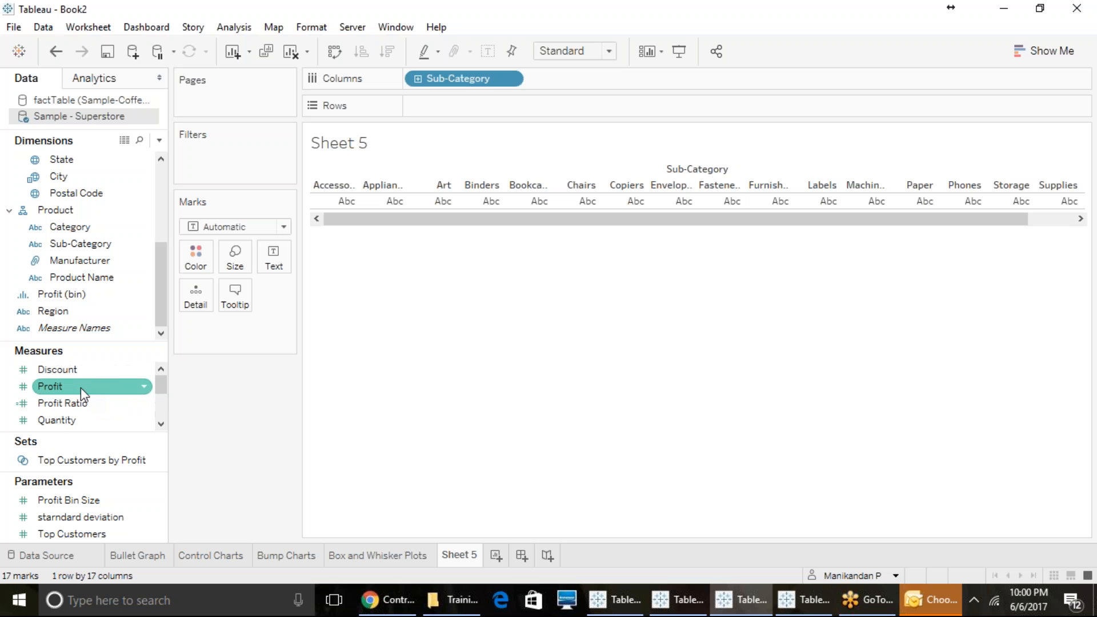
scroll(81, 388, "down", 3)
left_click(80, 387)
left_click_drag(113, 358, 452, 103)
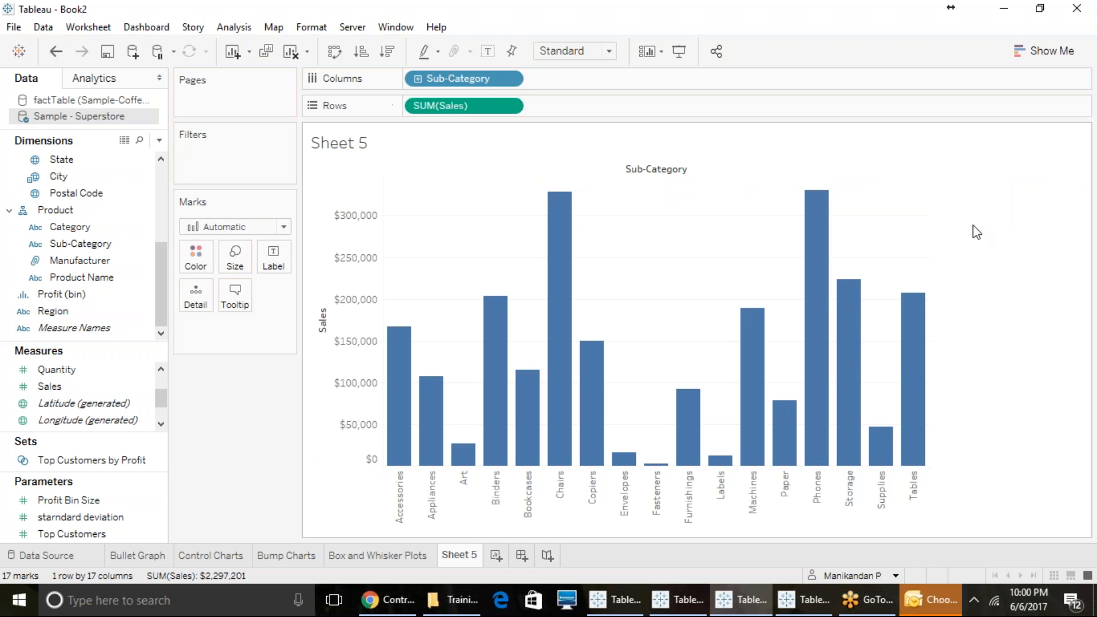
left_click(57, 370)
left_click_drag(57, 387, 622, 107)
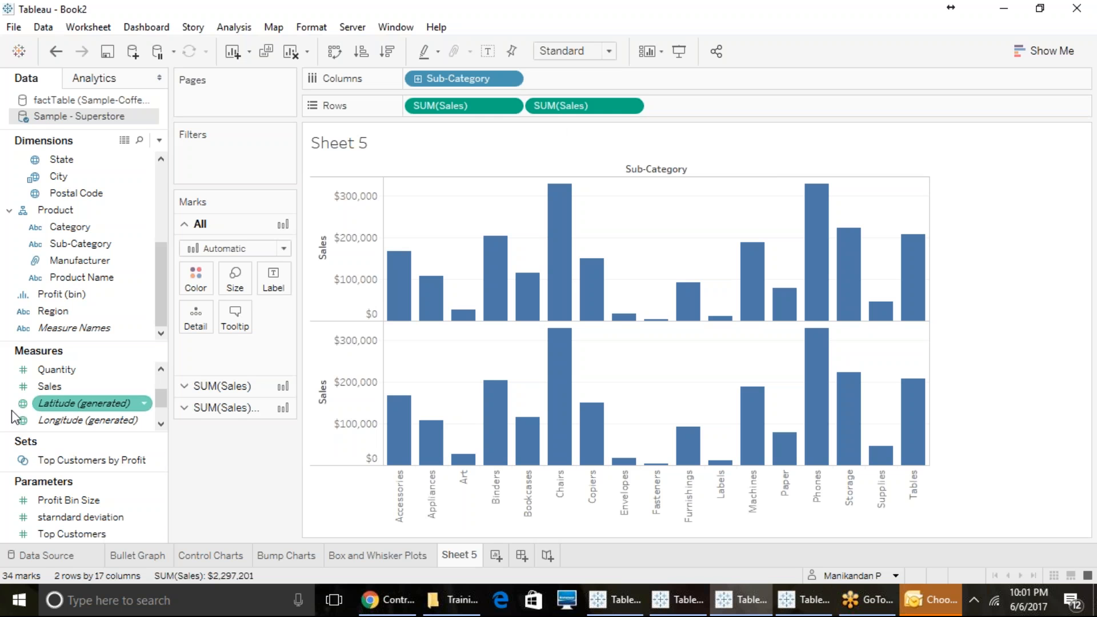
scroll(111, 393, "up", 1)
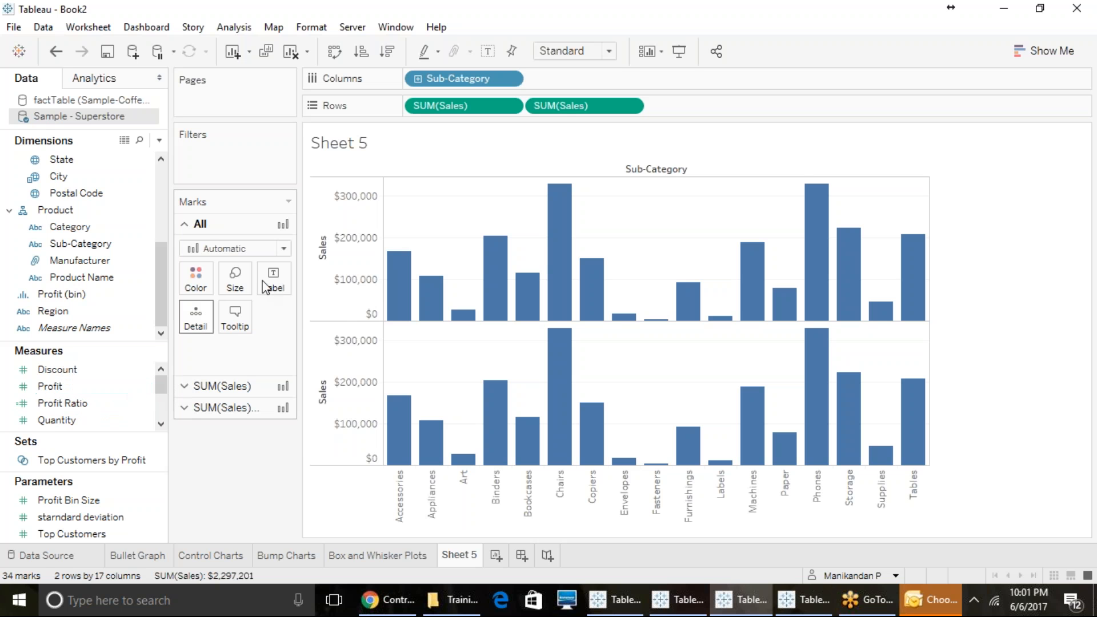
left_click_drag(631, 105, 69, 280)
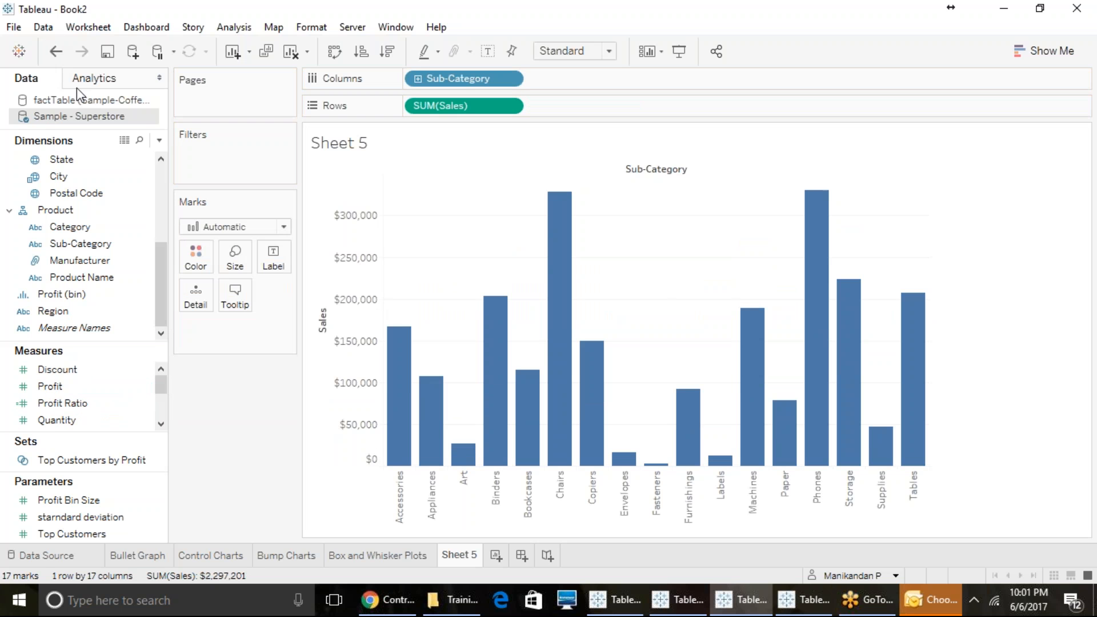
Add Budget Sales from the factTable (Sample-CoffeeChain) data source to Rows after Sales and blend the two sources on State1
left_click(79, 100)
left_click_drag(69, 415, 599, 108)
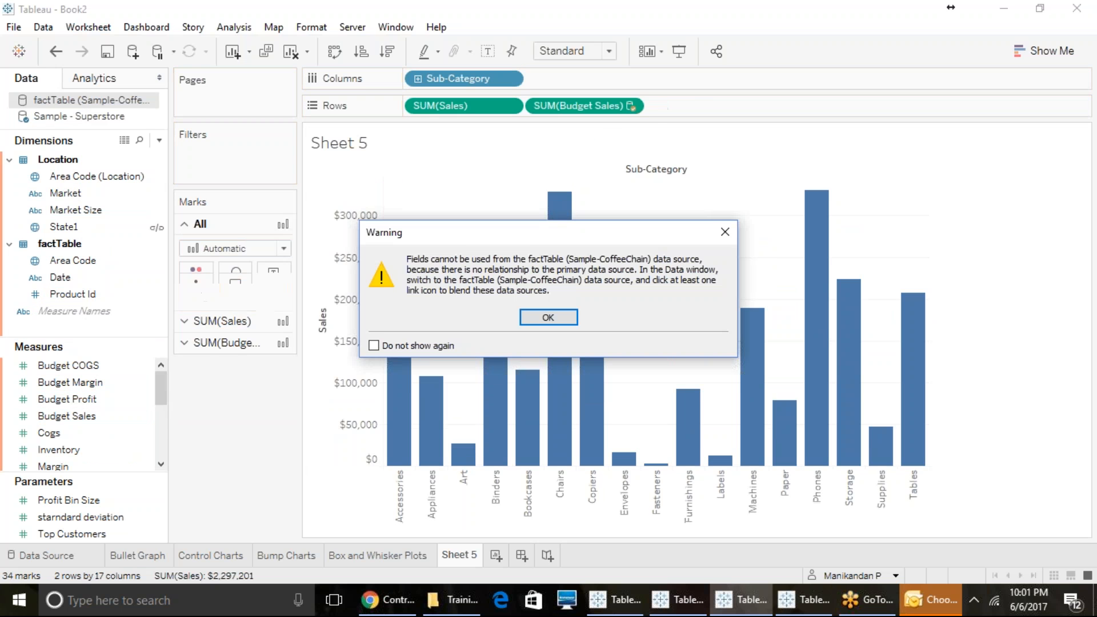
left_click(547, 318)
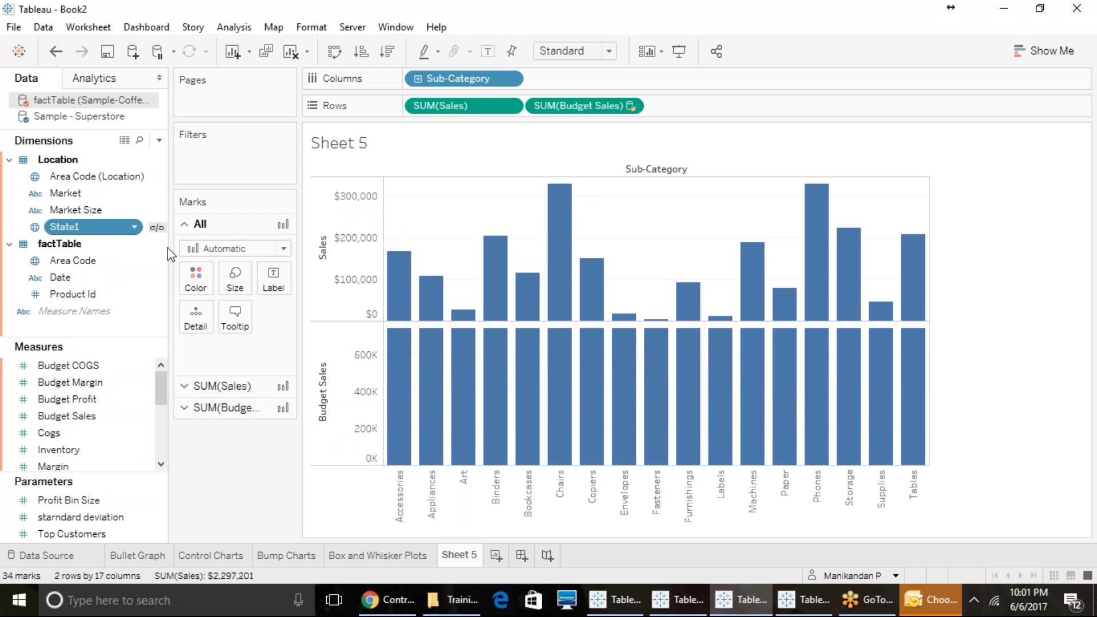
left_click(157, 227)
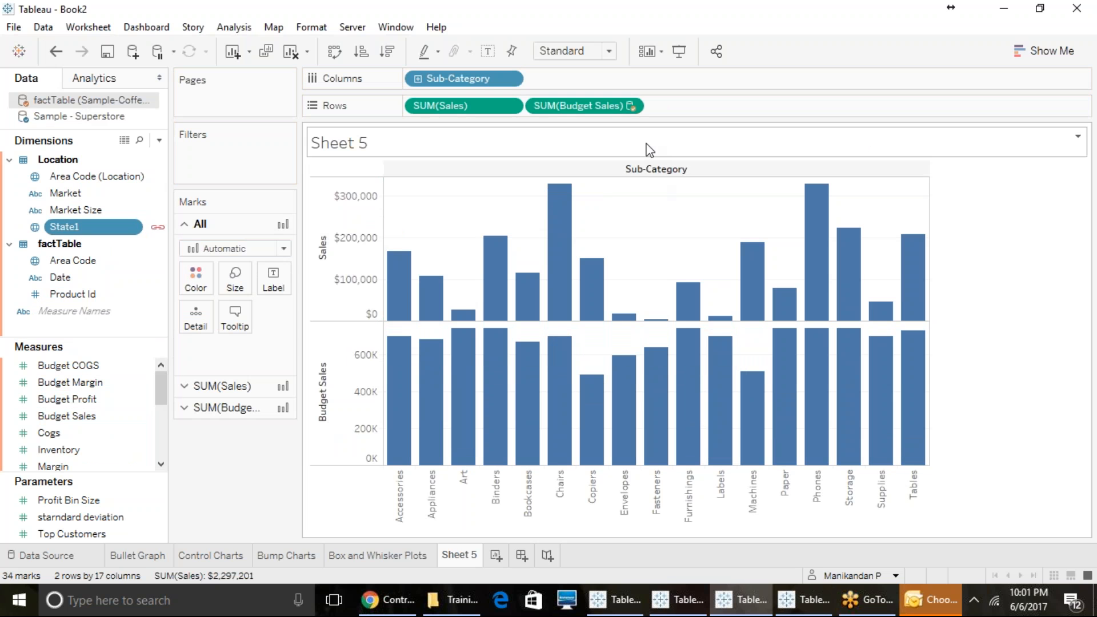
Put Budget Sales on a dual axis with Sales and change the Budget Sales mark type to Bar
left_click(631, 109)
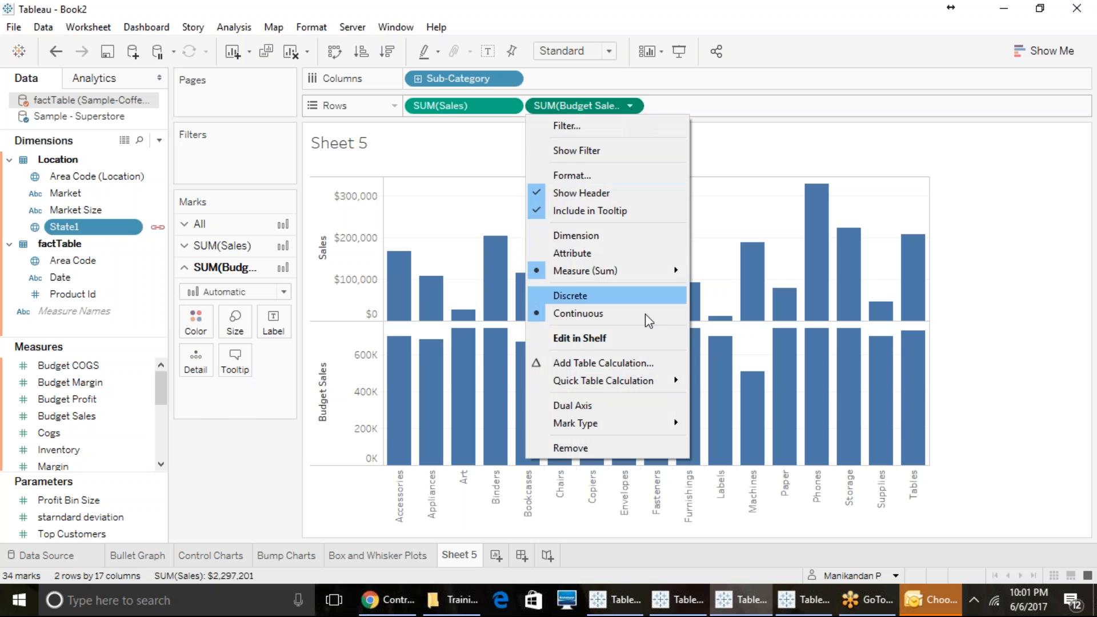
left_click(609, 407)
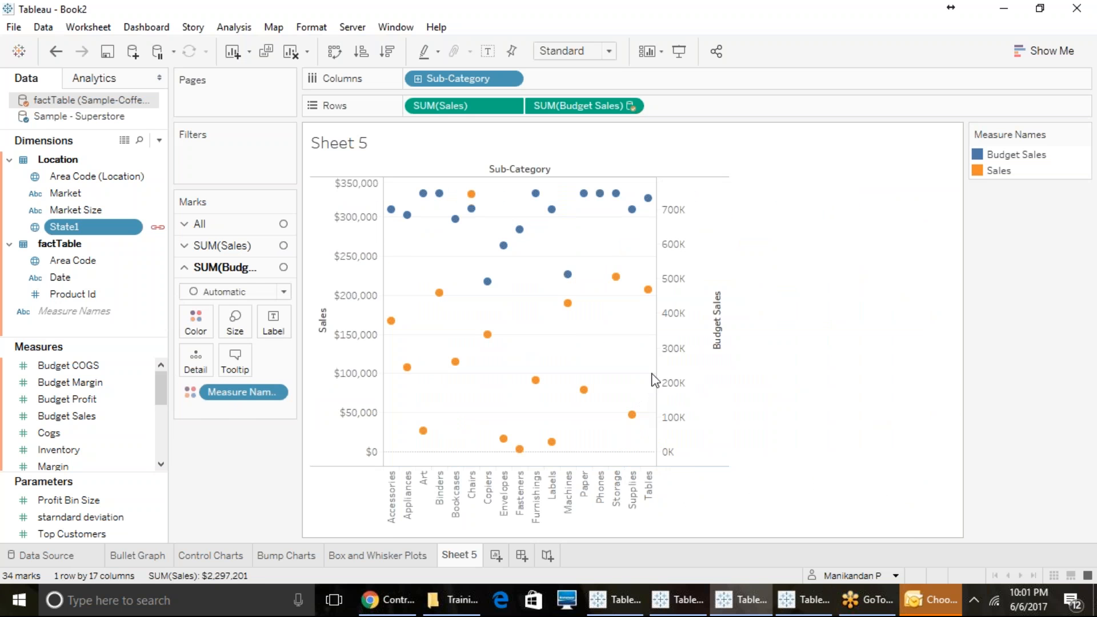
left_click(239, 293)
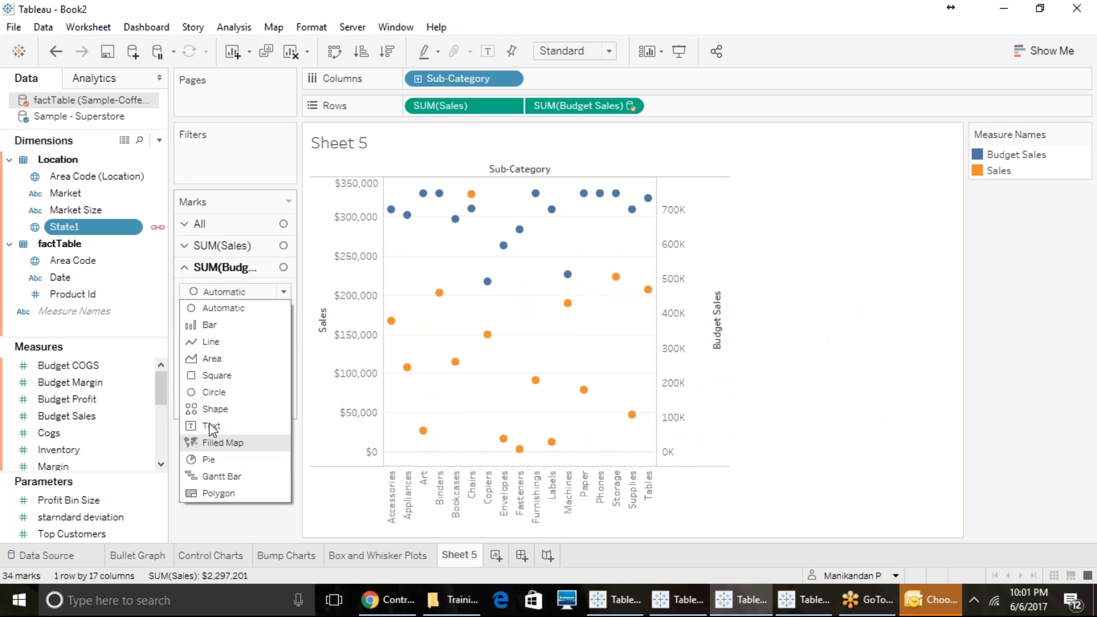
left_click(212, 326)
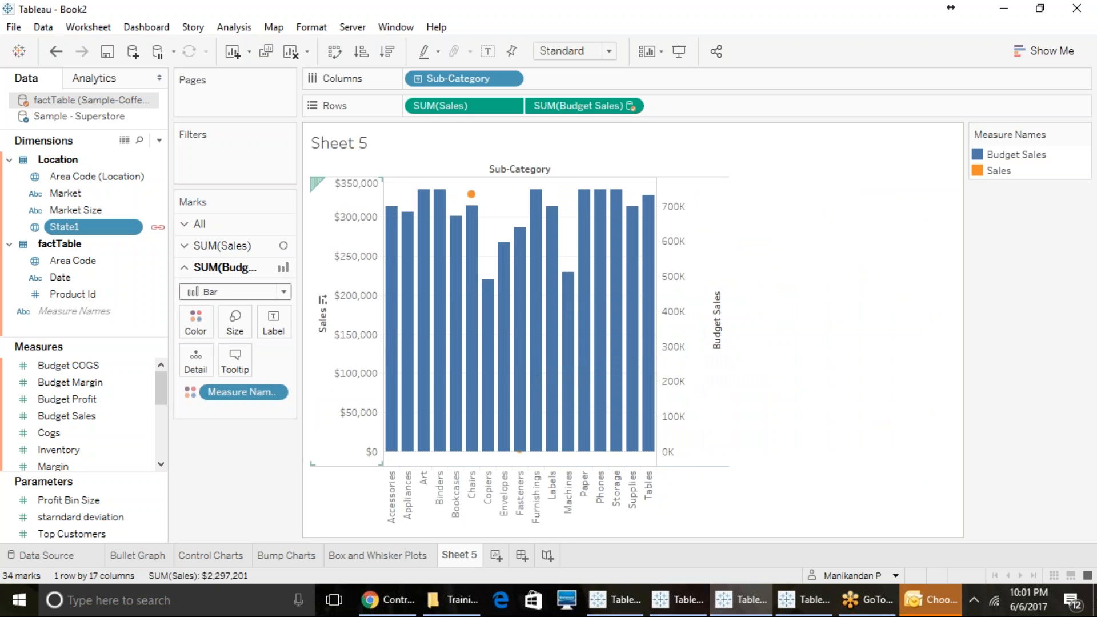
Try larger sizes for the Sales circles, and shrink them to slightly below their original size
left_click(258, 245)
left_click(235, 298)
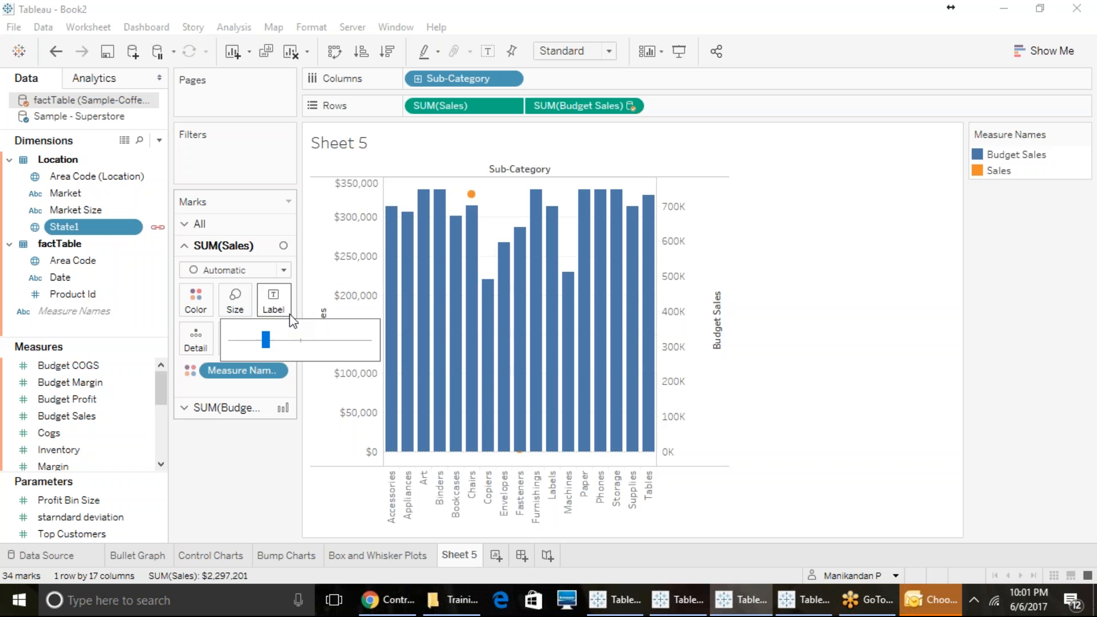
left_click_drag(286, 340, 292, 346)
left_click(300, 341)
left_click(313, 341)
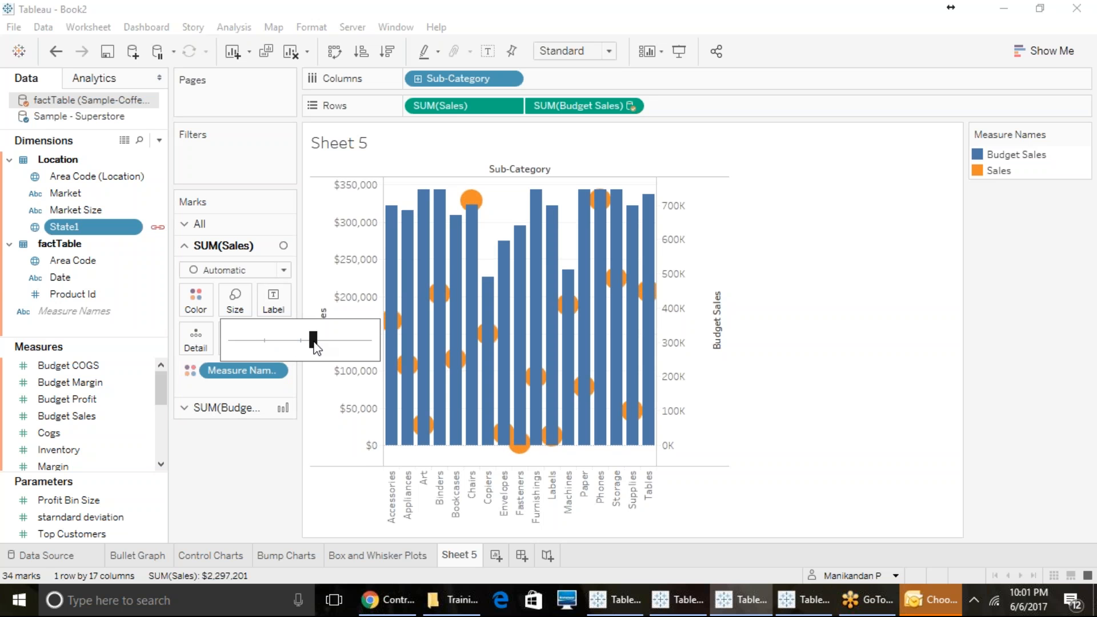
left_click_drag(277, 342, 253, 343)
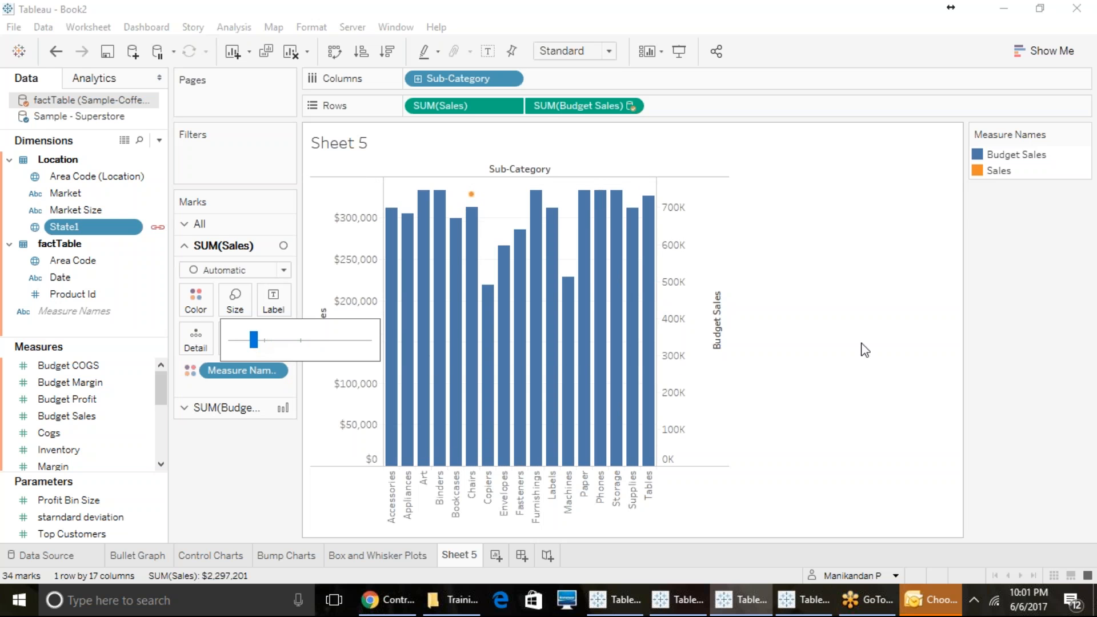
left_click(841, 364)
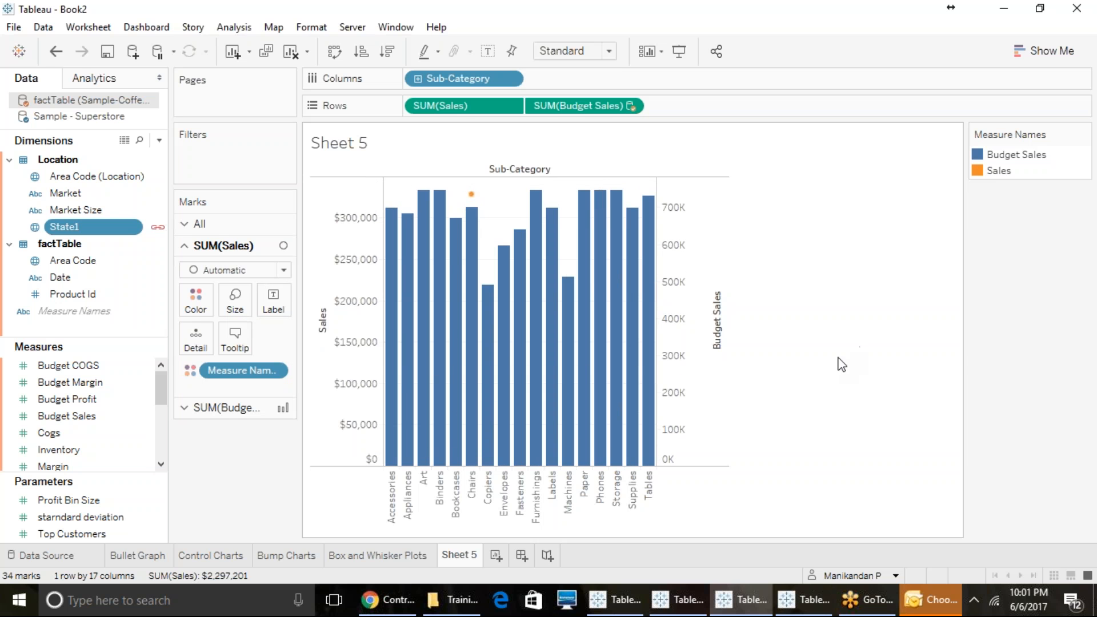
Change the Budget Sales mark type to Circle and the Sales mark type to Bar
left_click(250, 408)
left_click(223, 293)
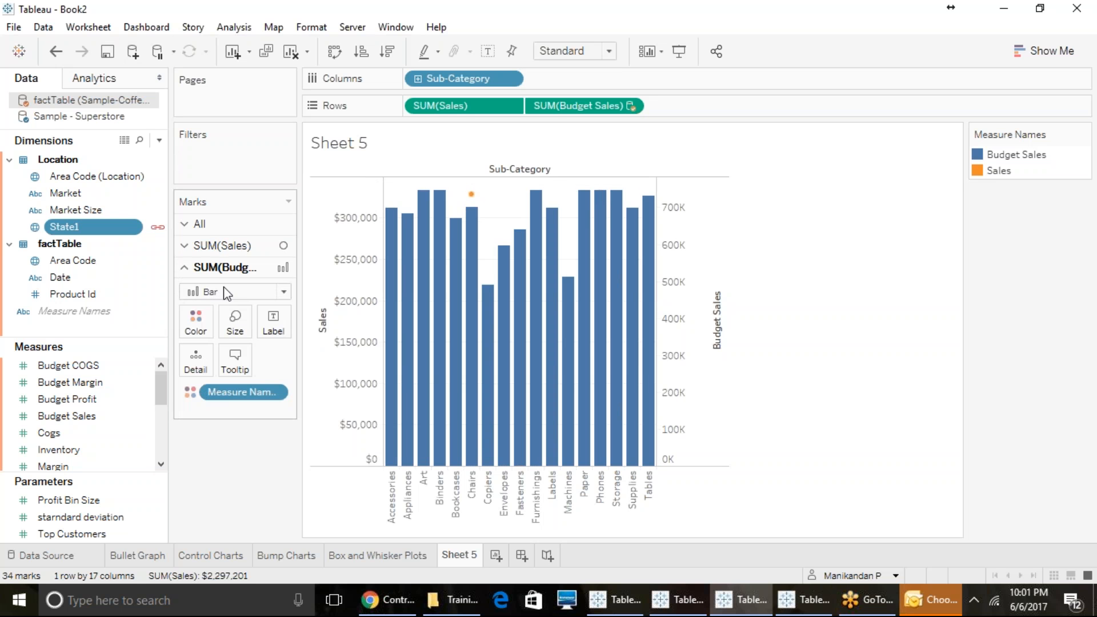
left_click(212, 392)
left_click(225, 250)
left_click(232, 269)
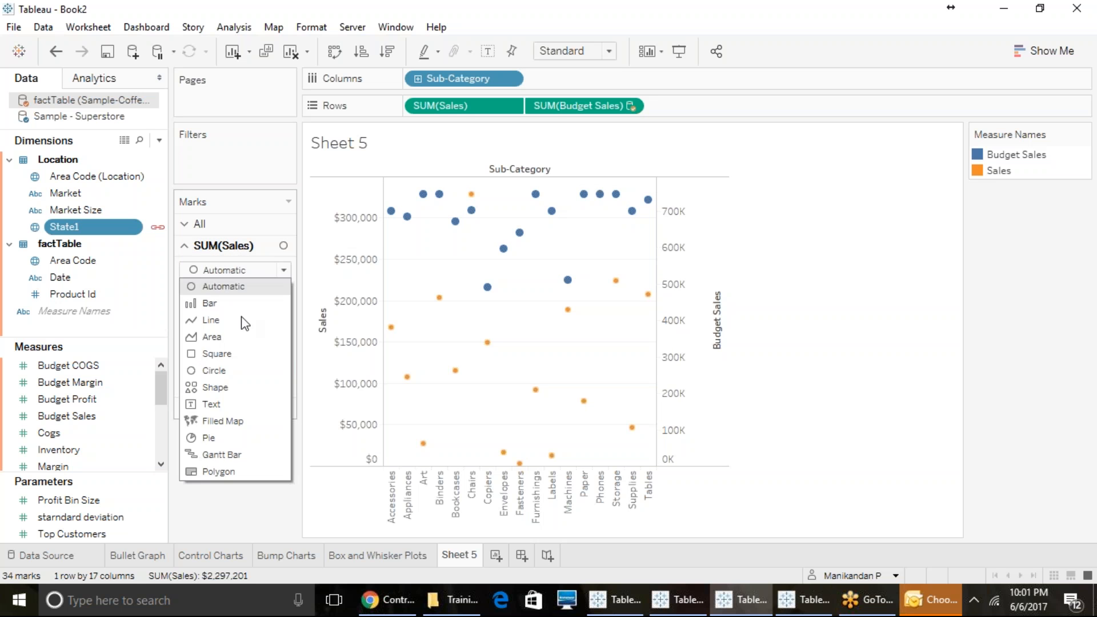
left_click(215, 304)
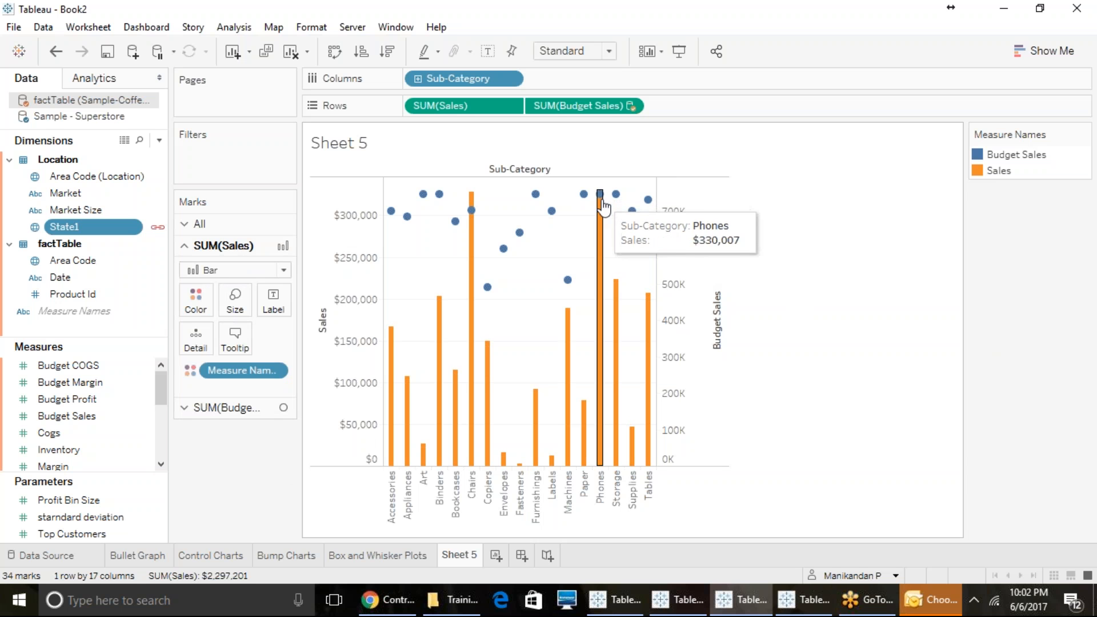
left_click(676, 299)
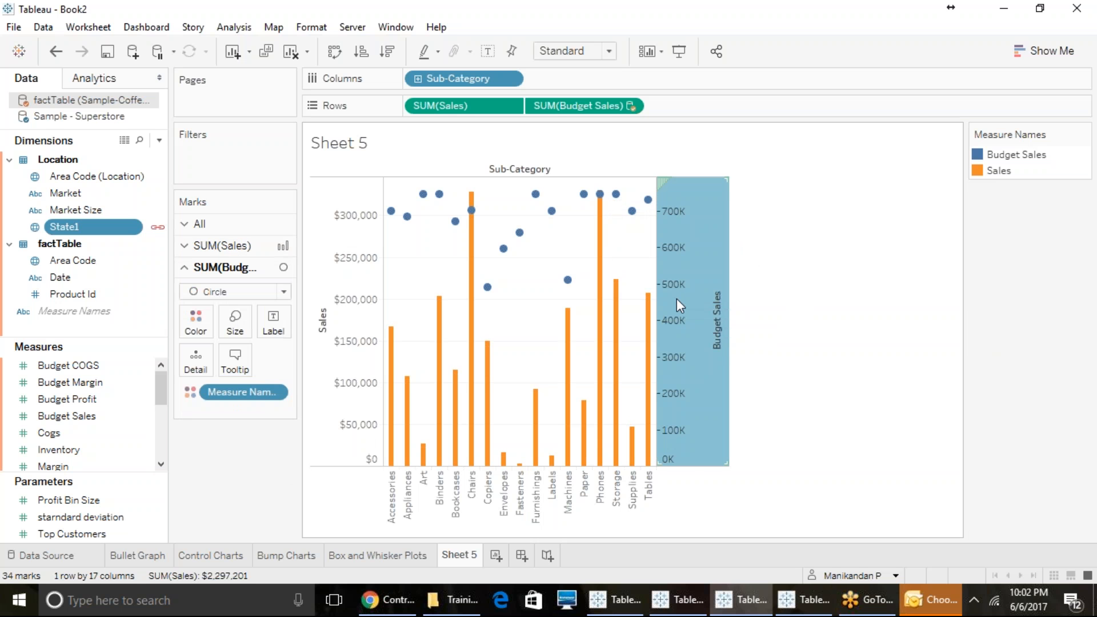
right_click(676, 298)
left_click(928, 352)
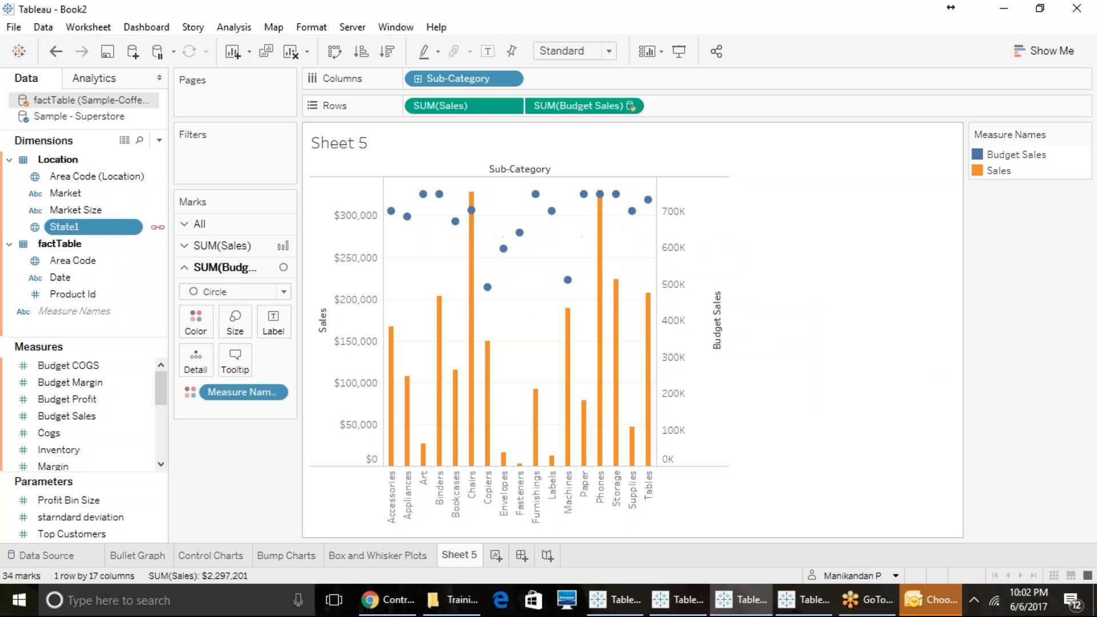
mouse_move(600, 245)
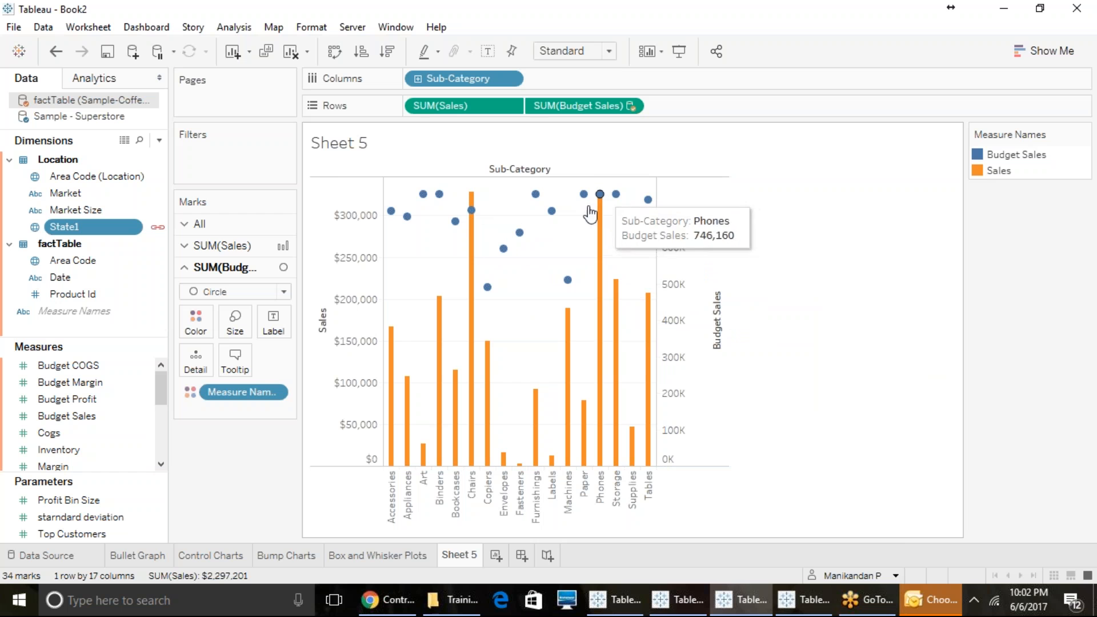
Make the Sales bars thinner by reducing their mark size
left_click(259, 251)
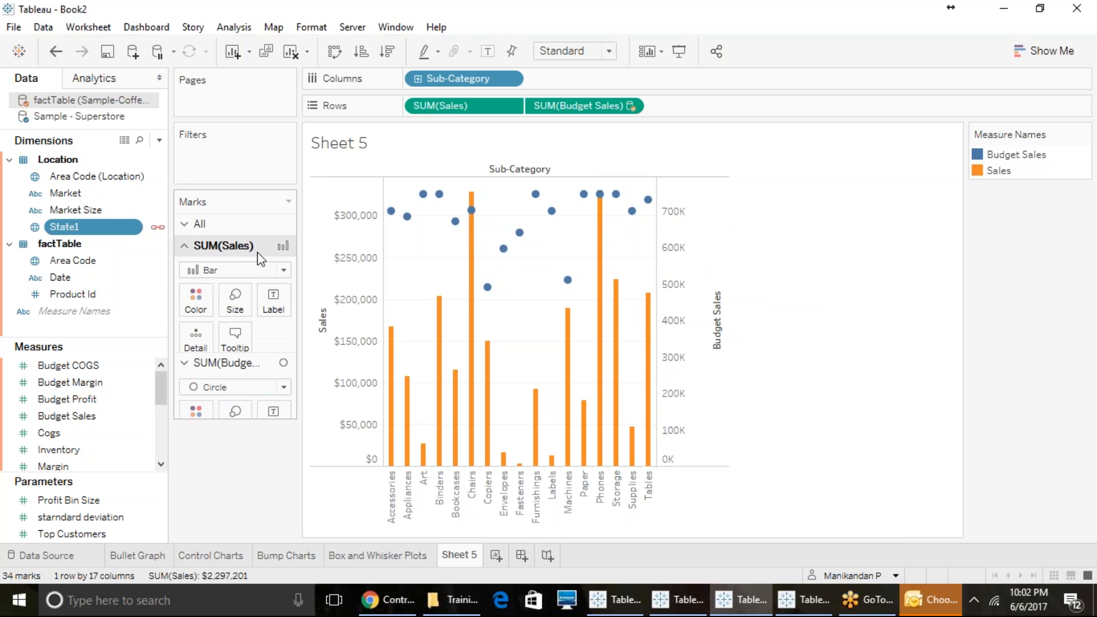
left_click(235, 301)
left_click(287, 339)
left_click(252, 339)
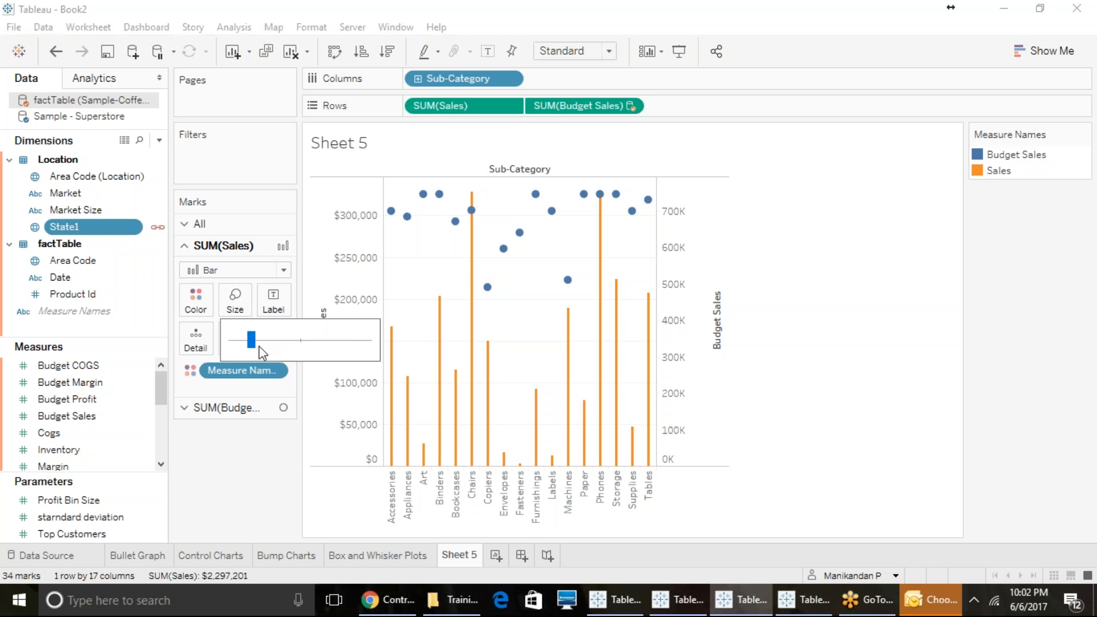
Enlarge the Budget Sales circles slightly and hide the header of the Budget Sales axis
left_click(231, 407)
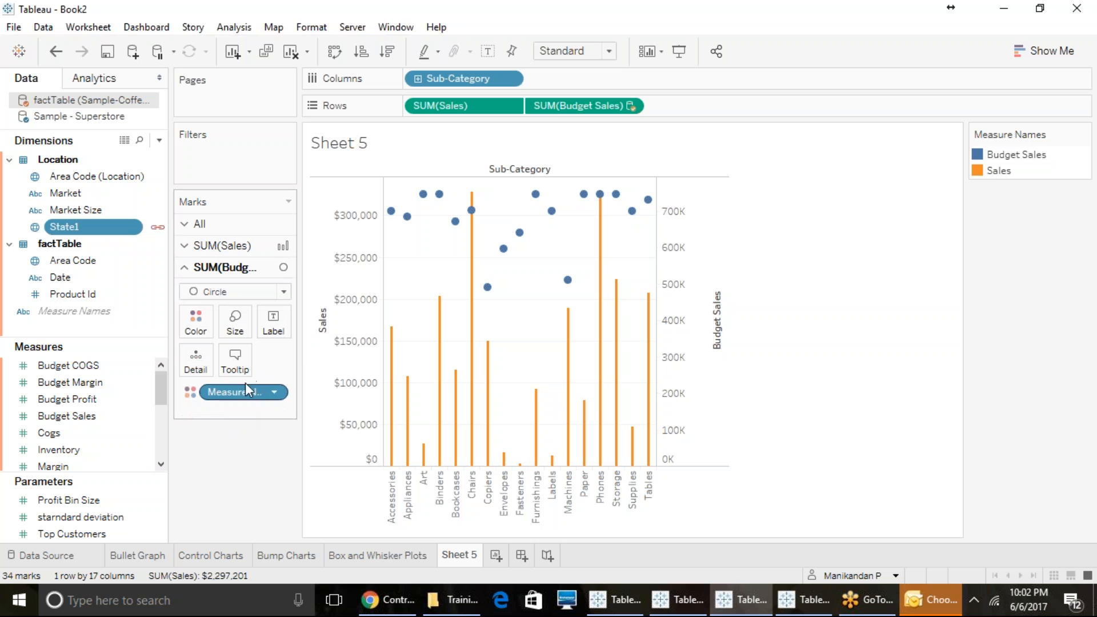
left_click(244, 325)
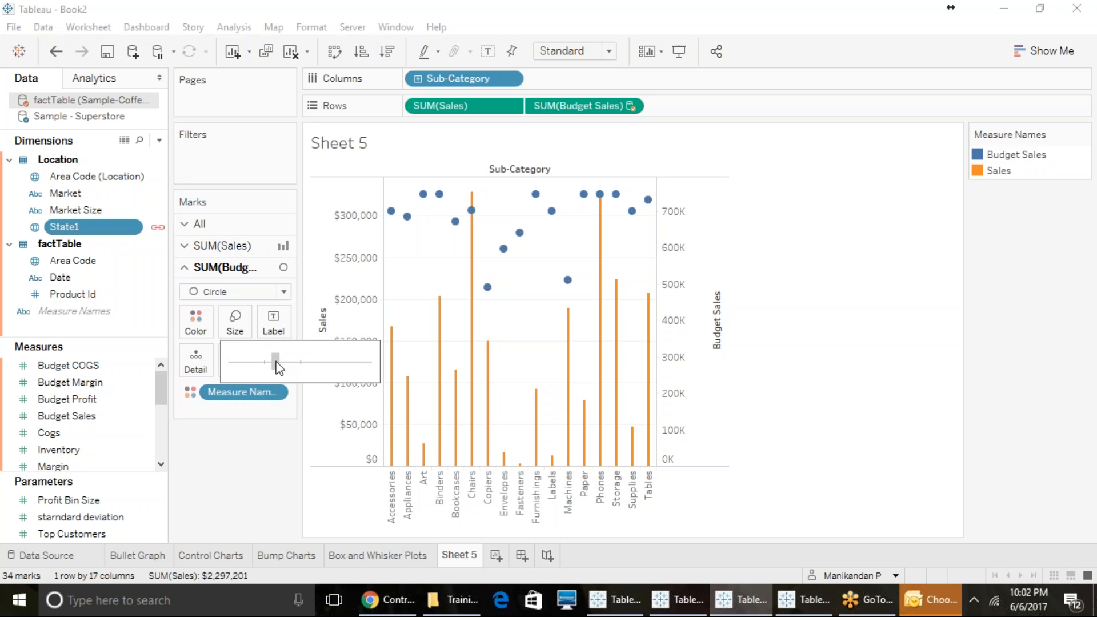
left_click(259, 444)
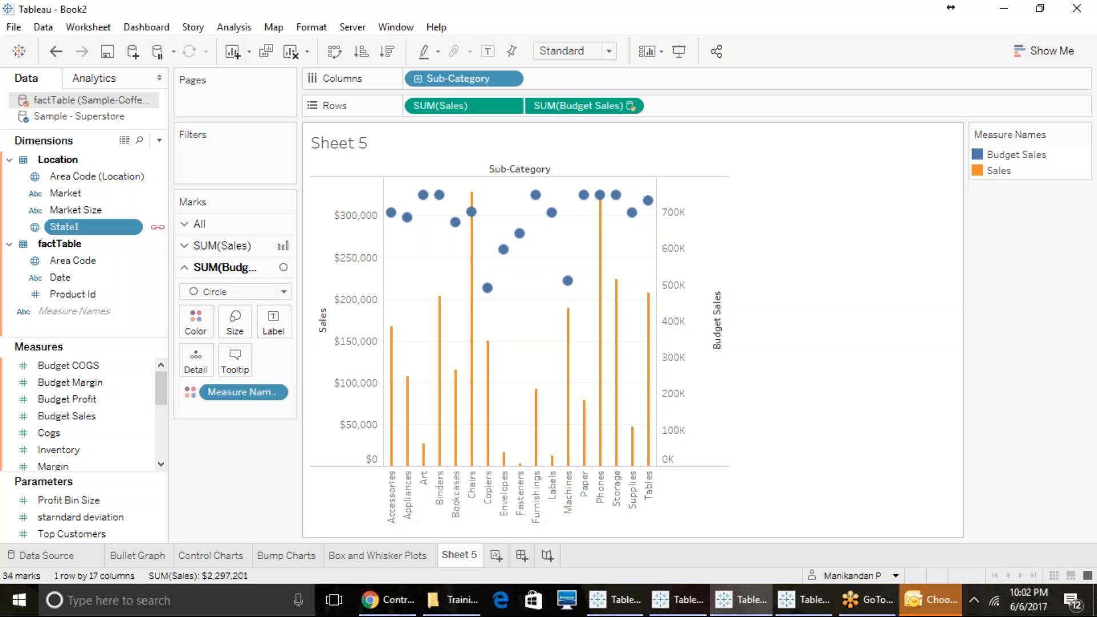
right_click(675, 269)
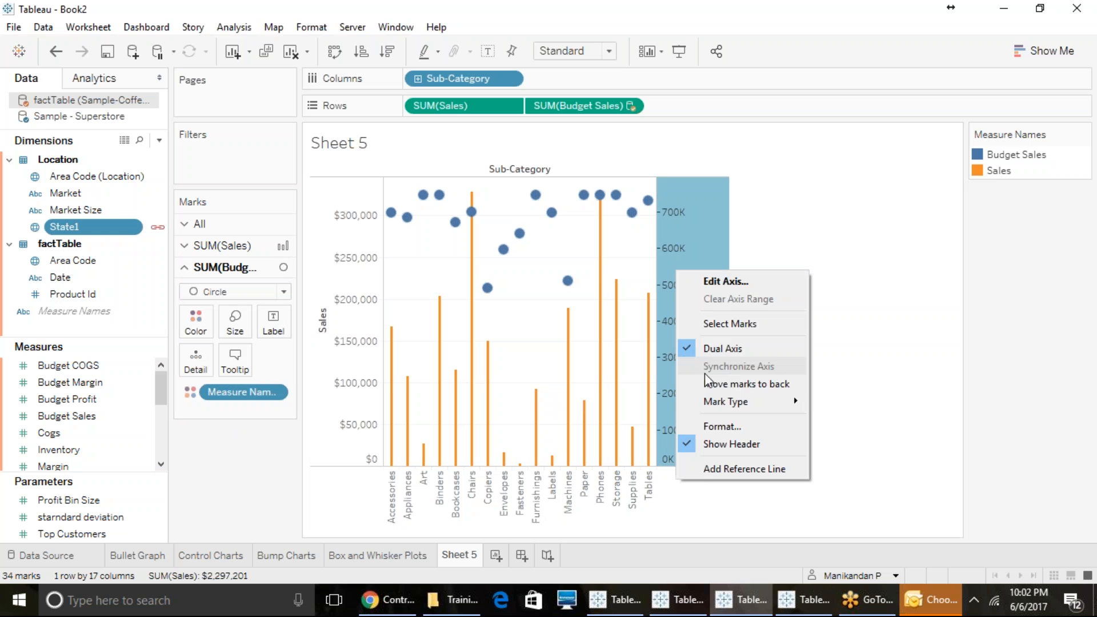
left_click(724, 444)
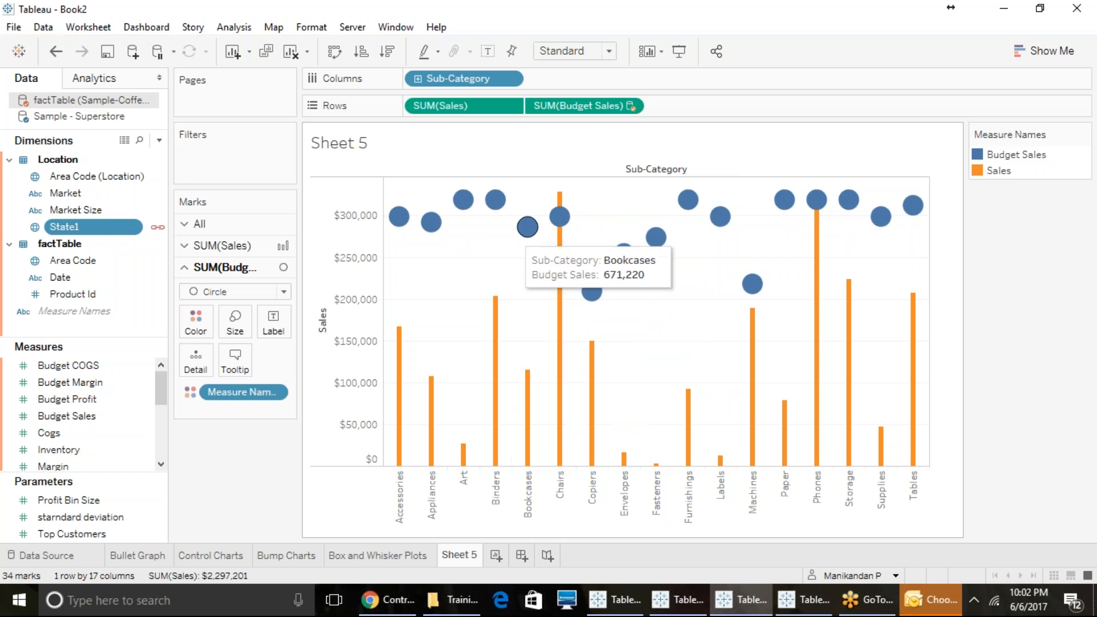
Duplicate Sheet 5 and remove Budget Sales from Rows in the copy
right_click(466, 559)
left_click(503, 442)
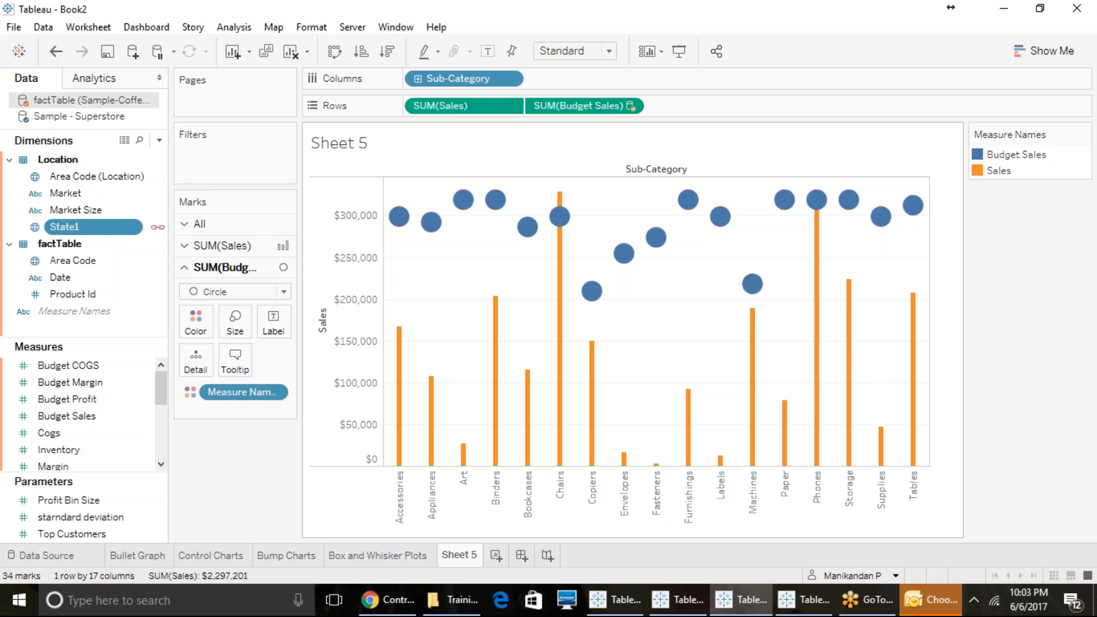
left_click_drag(596, 105, 208, 520)
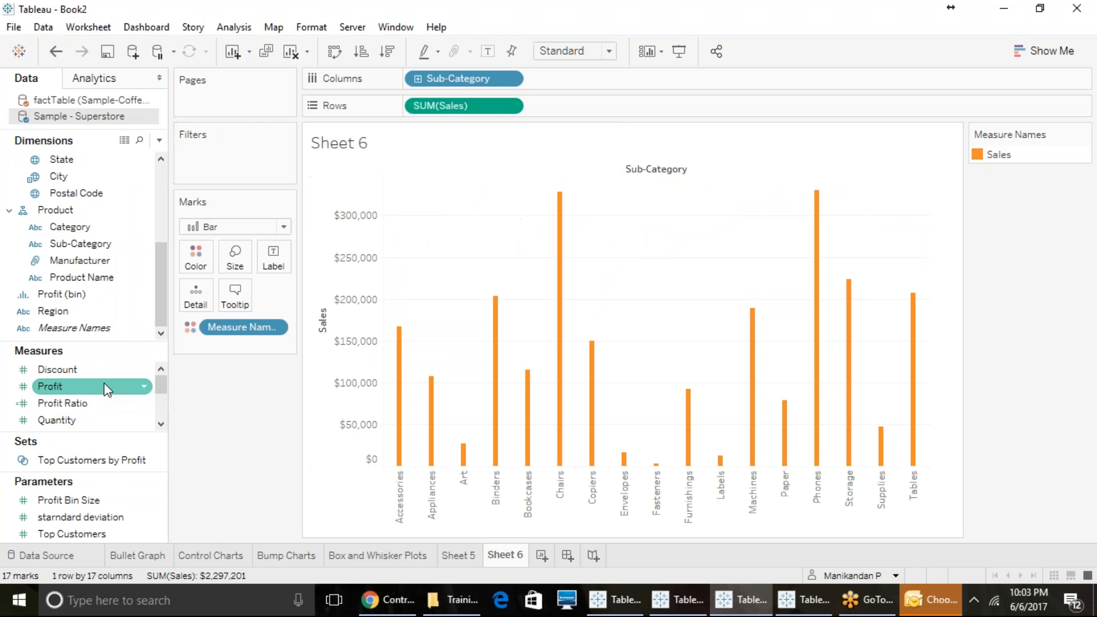
Add Sales from Sample - Superstore to Rows a second time and put it on a dual axis with the first
scroll(97, 400, "down", 3)
scroll(97, 400, "up", 3)
scroll(102, 399, "down", 2)
left_click_drag(101, 394, 612, 117)
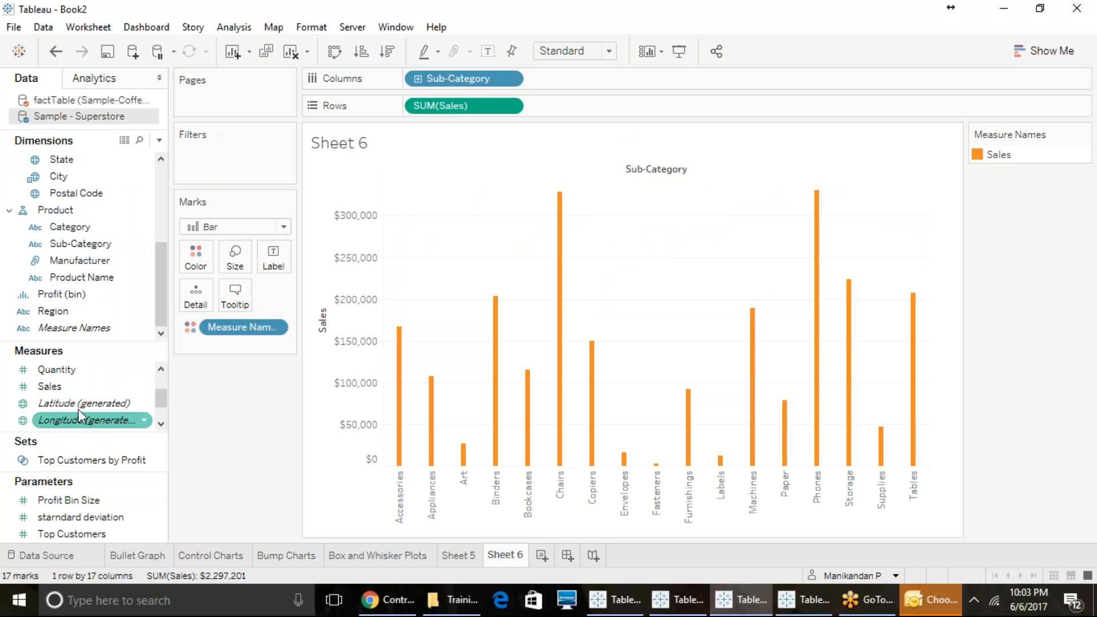
left_click_drag(73, 386, 606, 108)
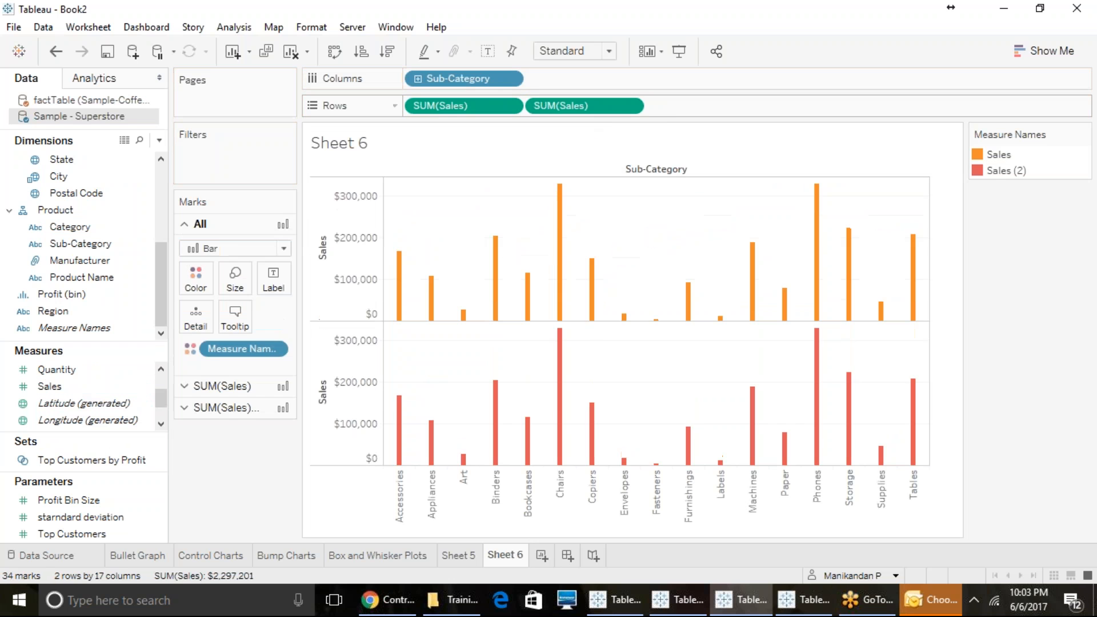
left_click(628, 109)
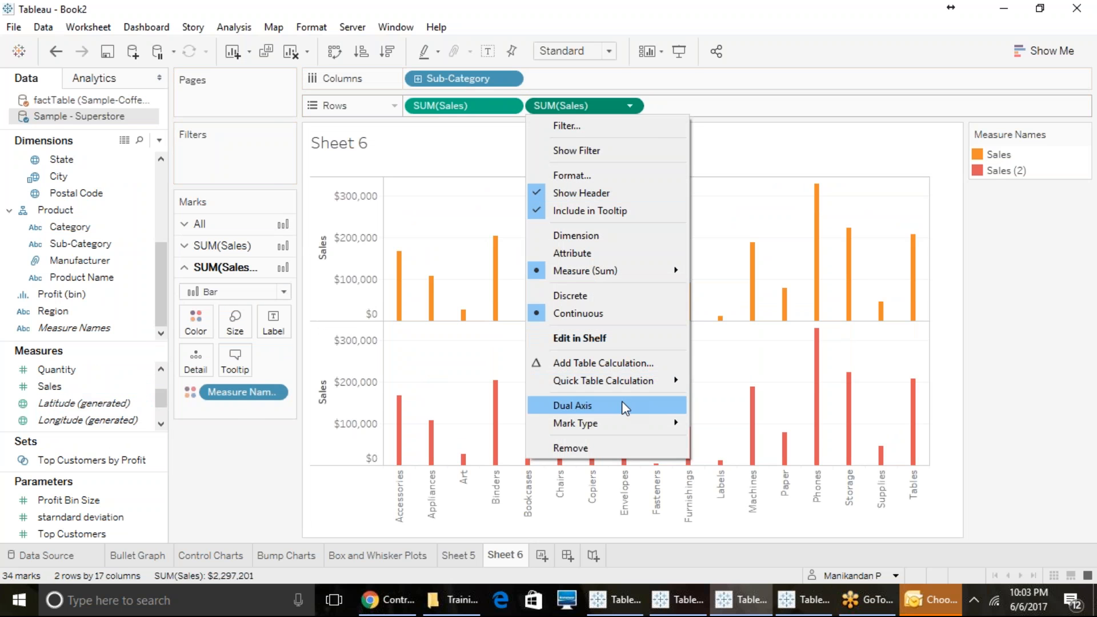
left_click(624, 406)
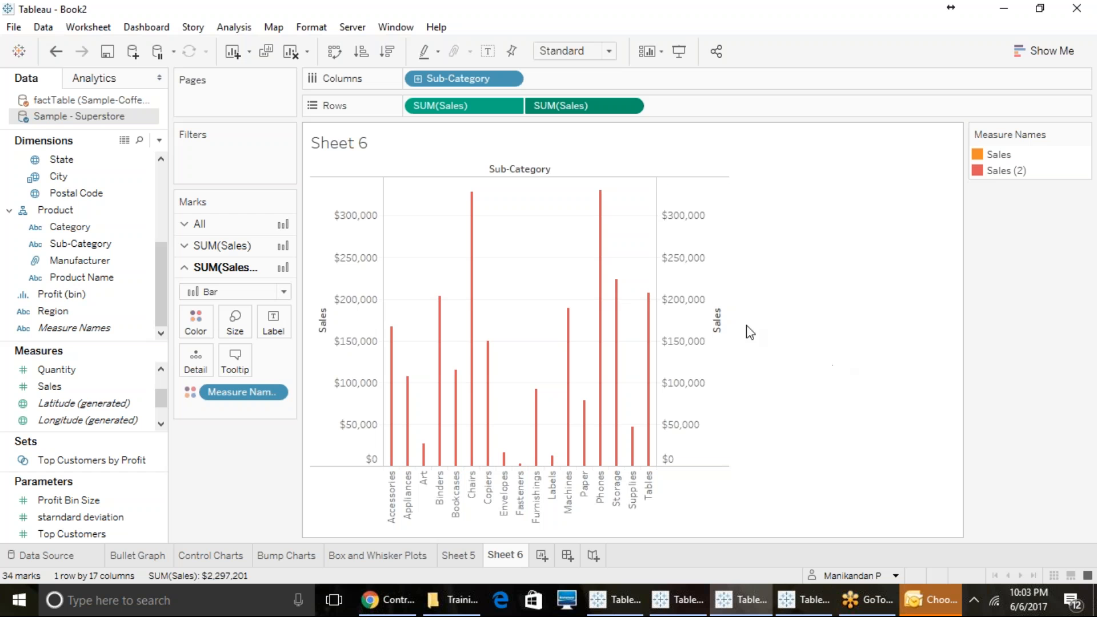
Change the second Sales mark type to Circle and enlarge the circles until they stand out on the bar ends
left_click(228, 292)
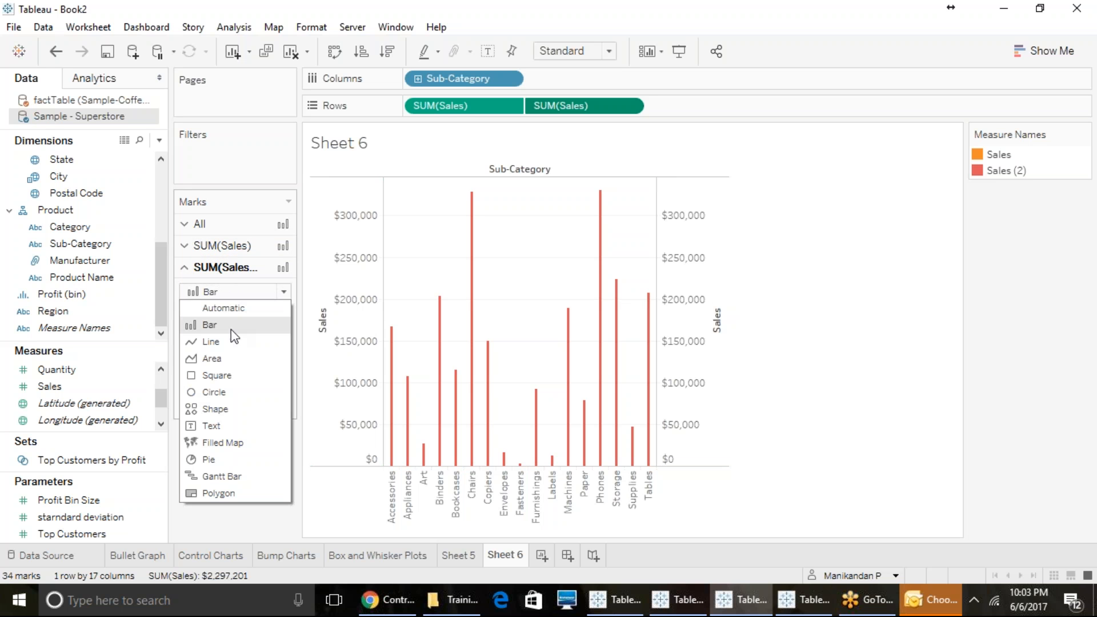
left_click(224, 393)
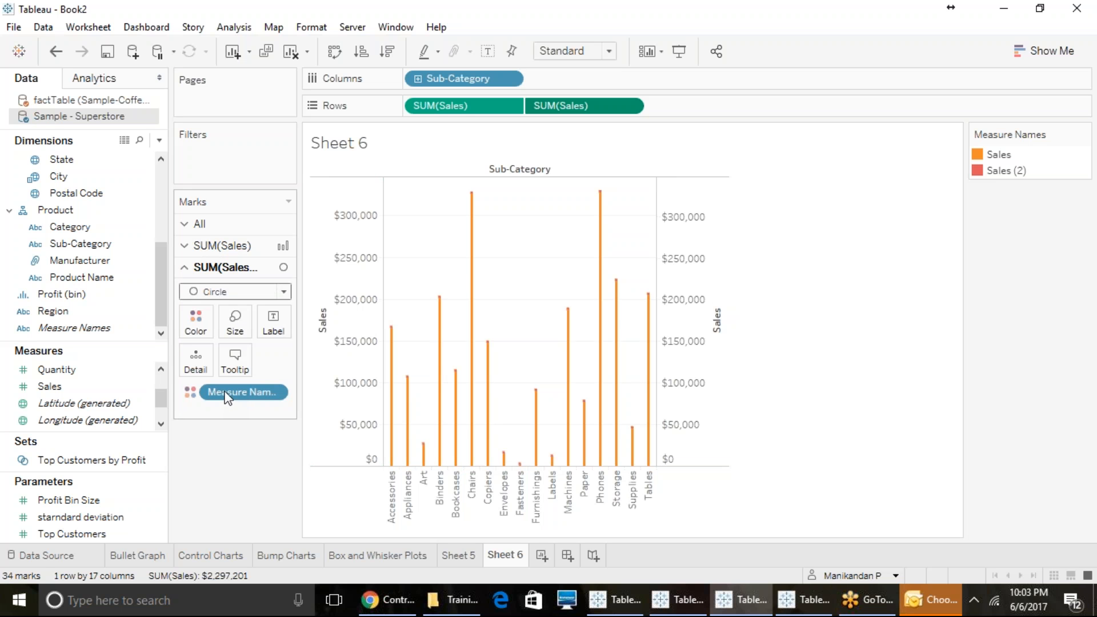
left_click(235, 323)
left_click_drag(255, 365, 264, 364)
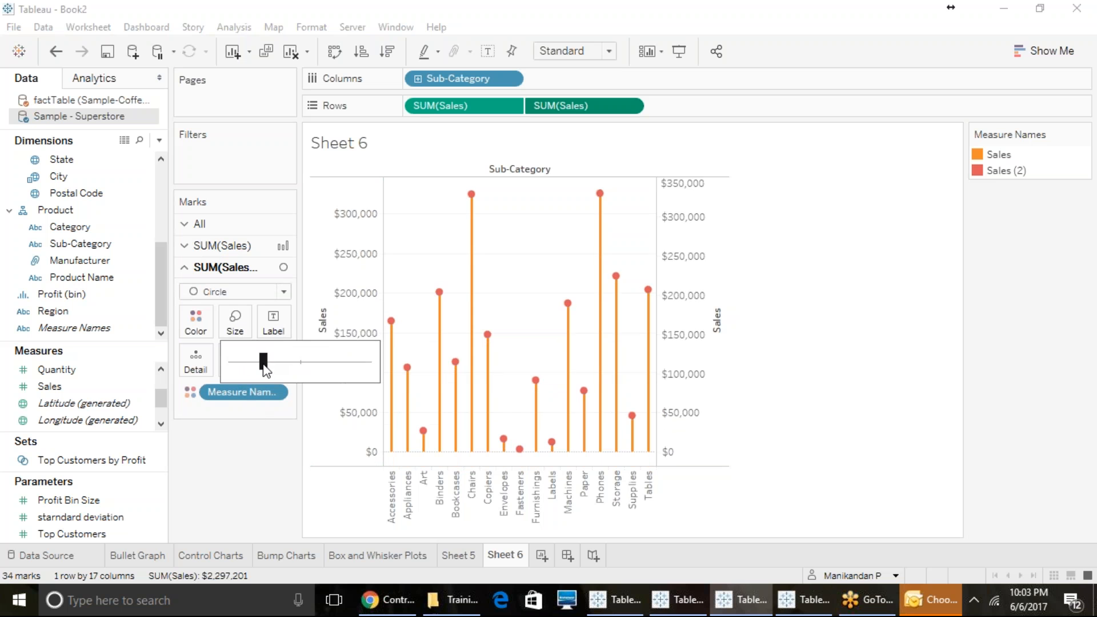
left_click(240, 475)
Hide the header of the secondary Sales axis
left_click(686, 338)
right_click(687, 339)
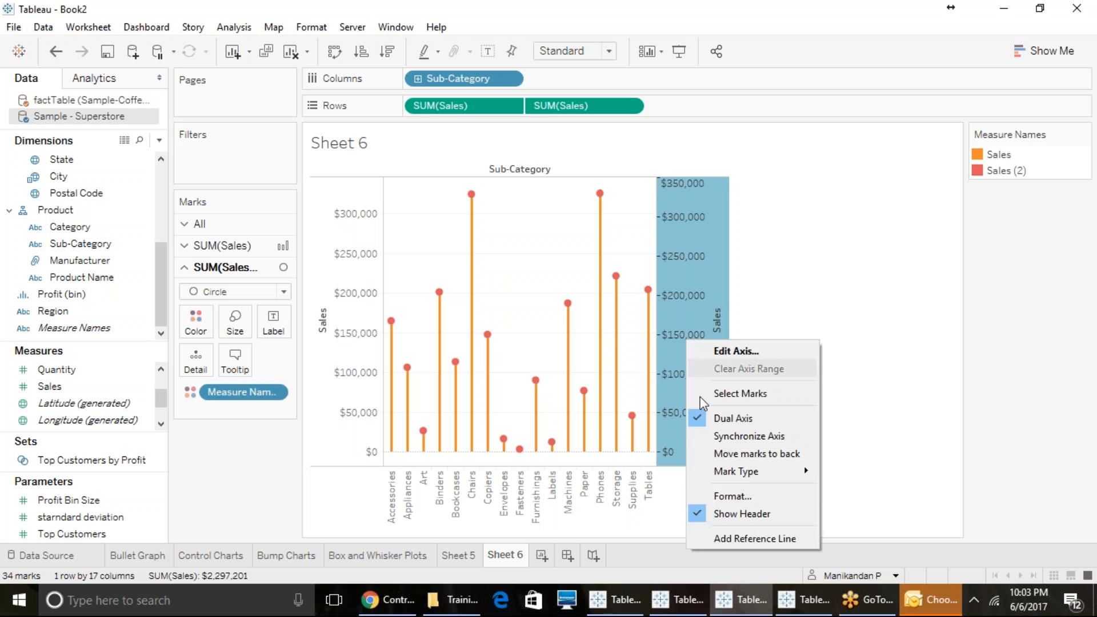
left_click(741, 511)
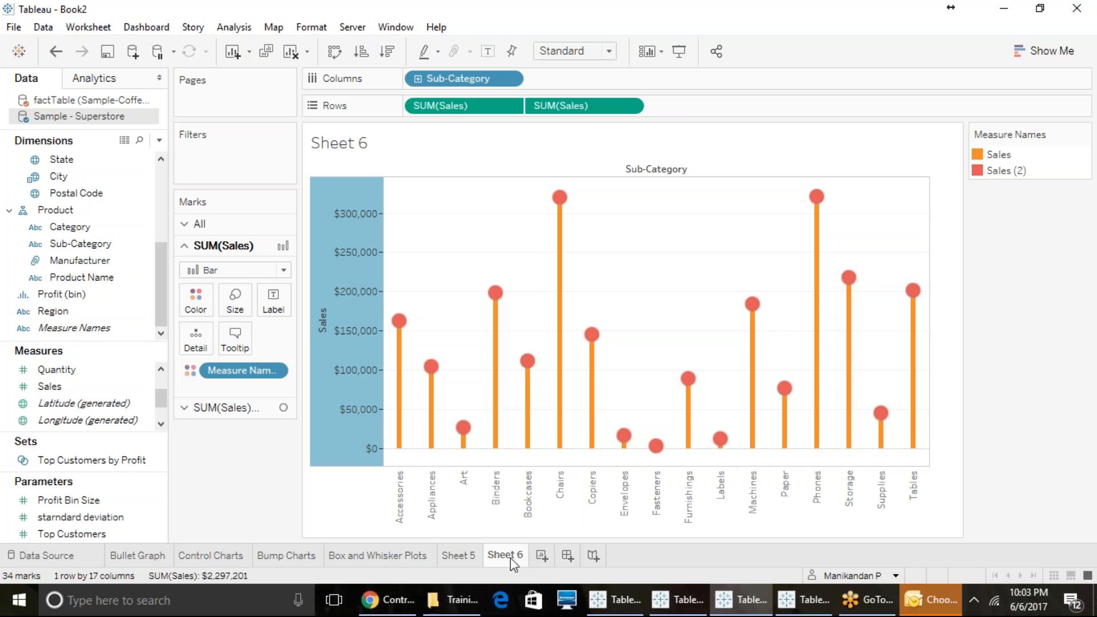
Rename the duplicated sheet as Lollipop Chart and add a new worksheet
right_click(495, 557)
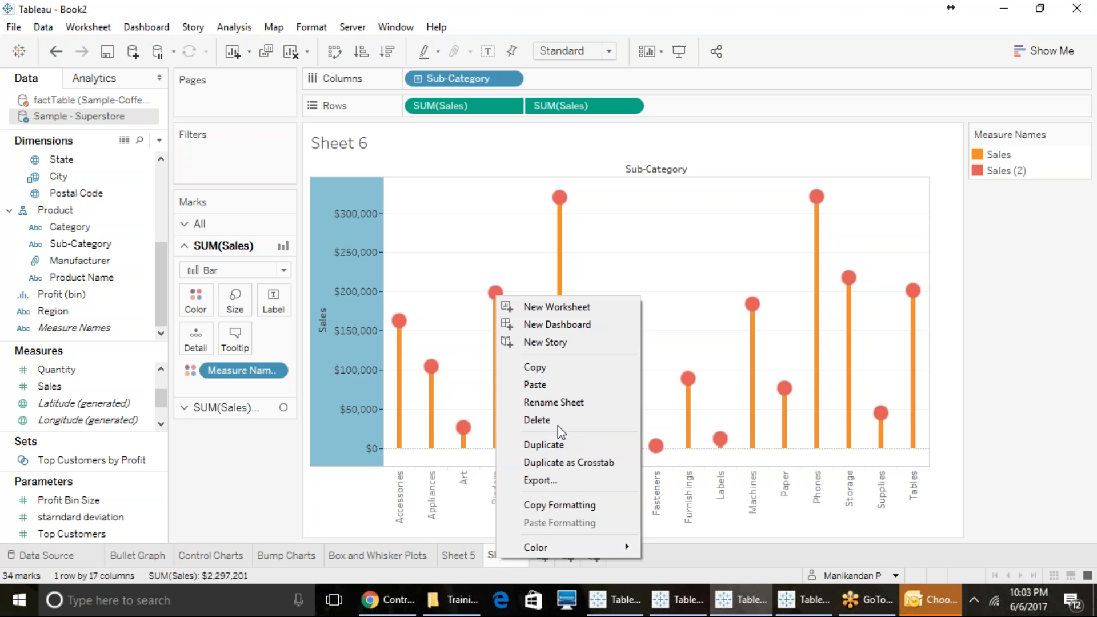
left_click(564, 402)
type("L")
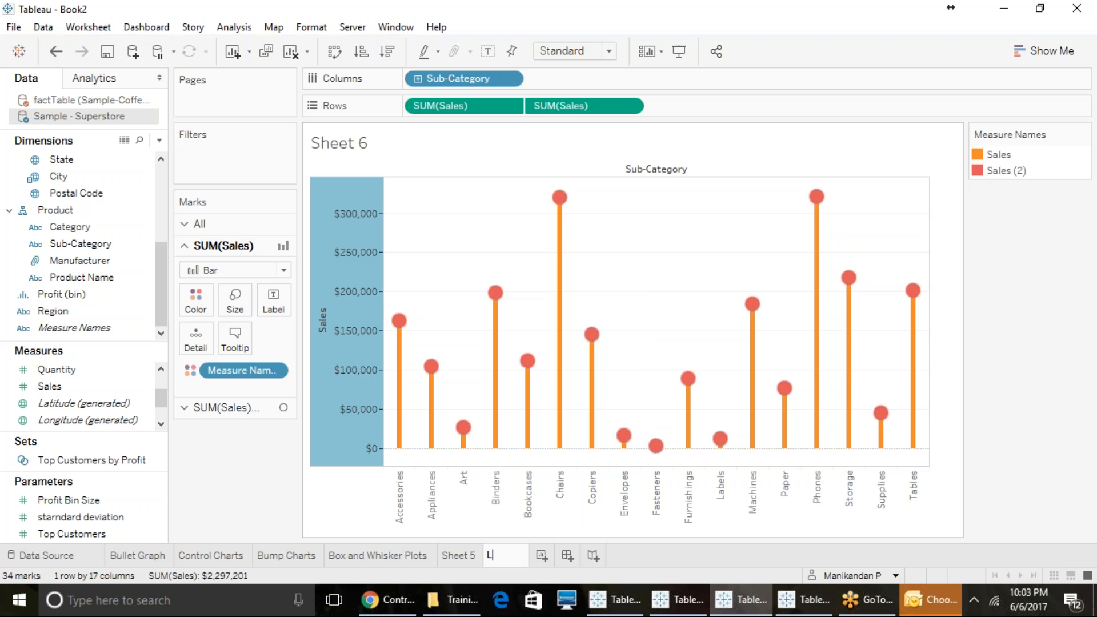
type("ollipop Chart")
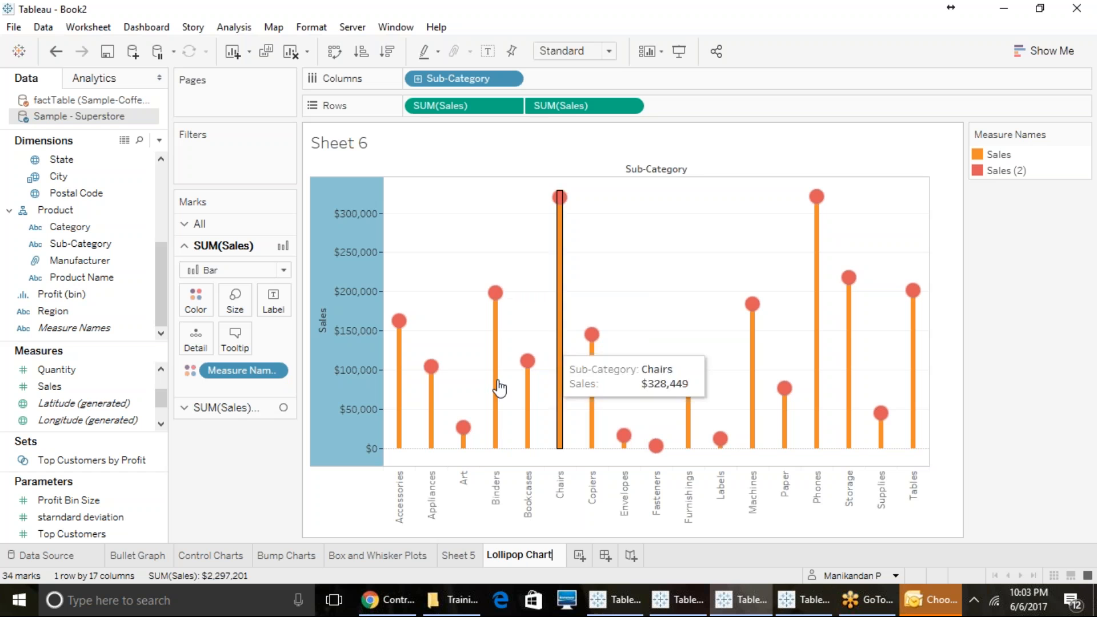
key("Return")
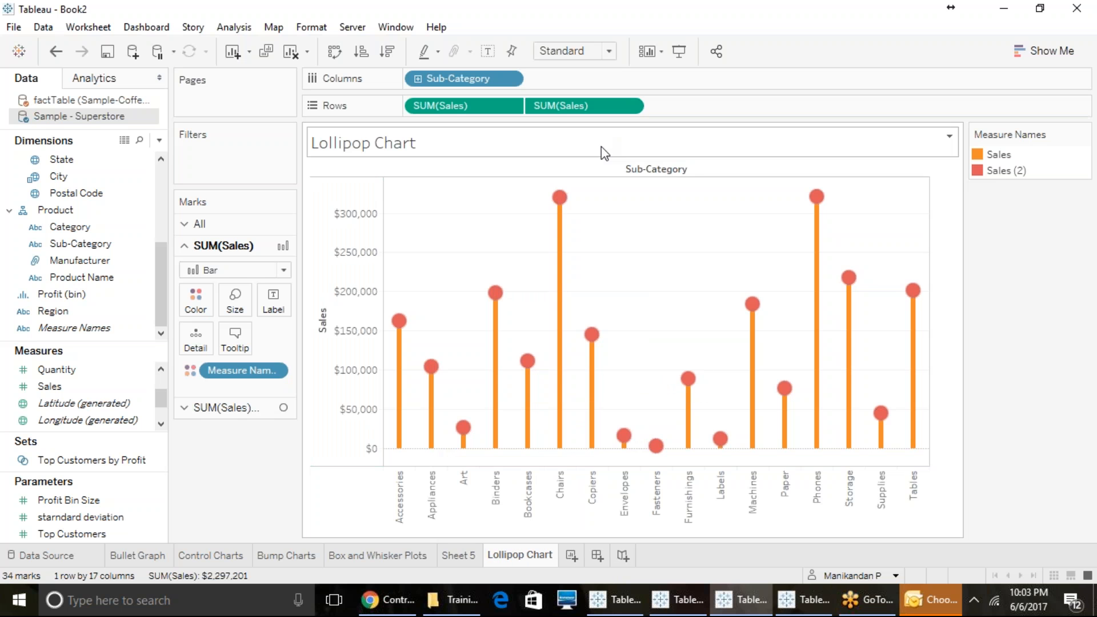
left_click(571, 556)
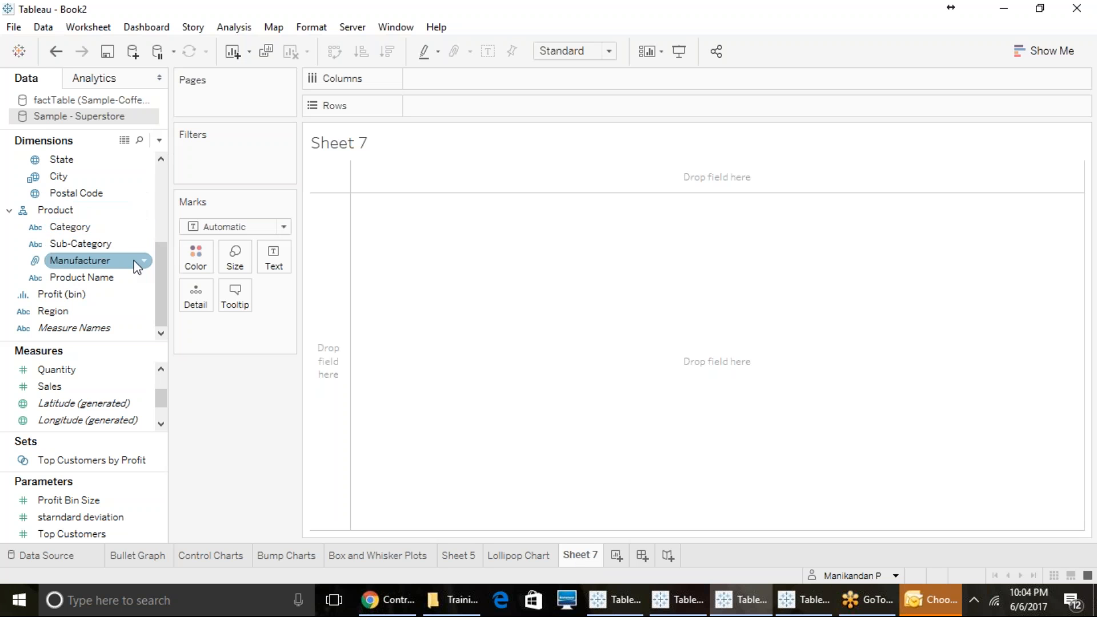
scroll(135, 266, "up", 4)
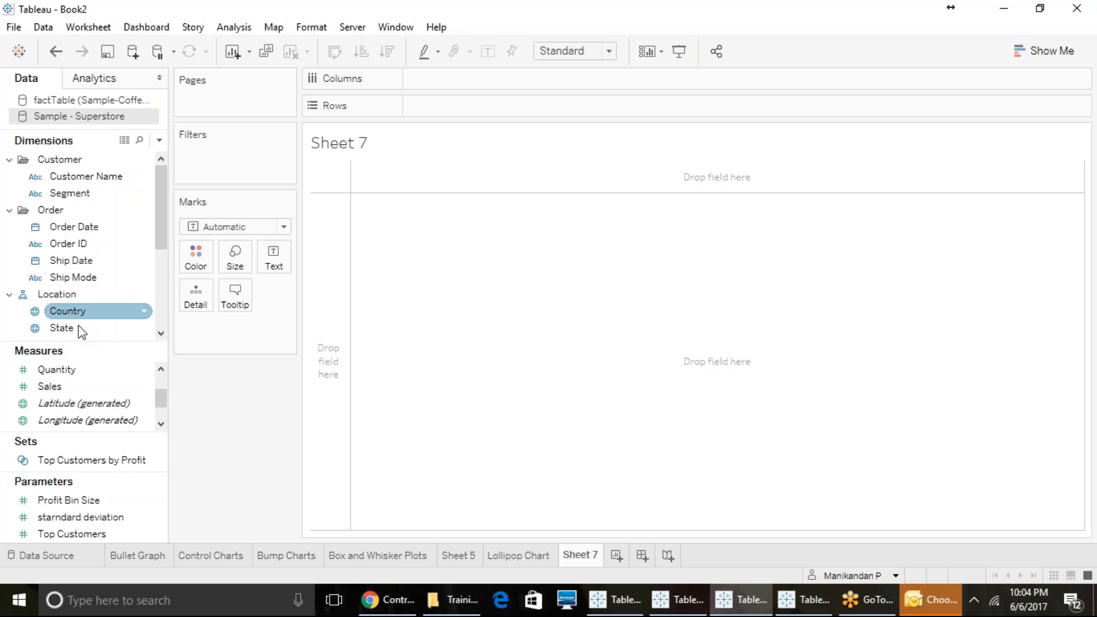
left_click_drag(76, 328, 443, 101)
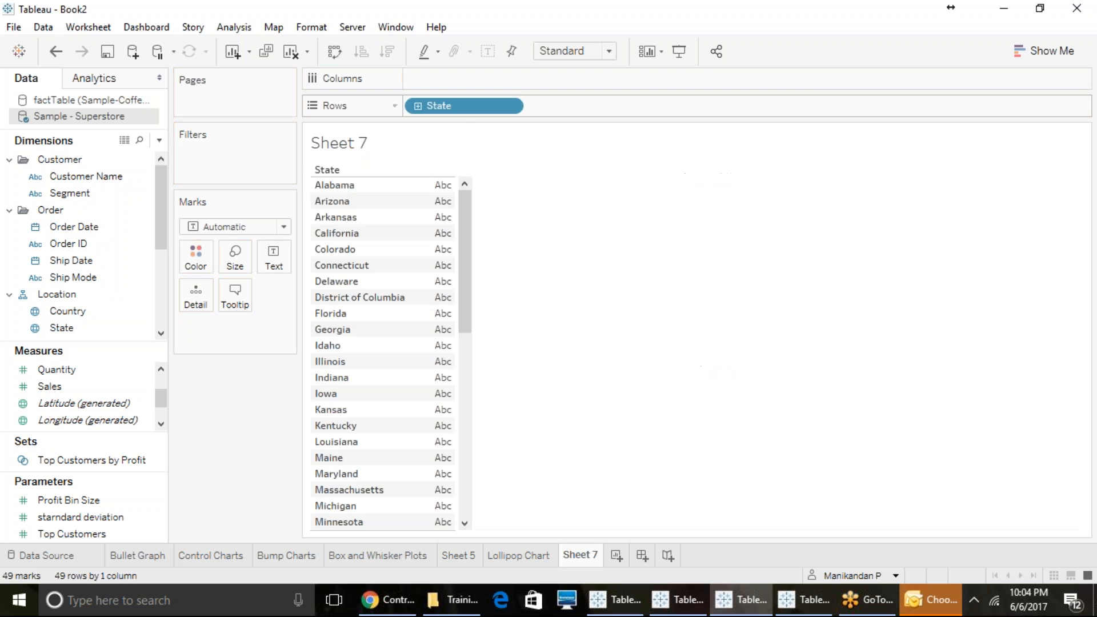
left_click_drag(63, 387, 438, 292)
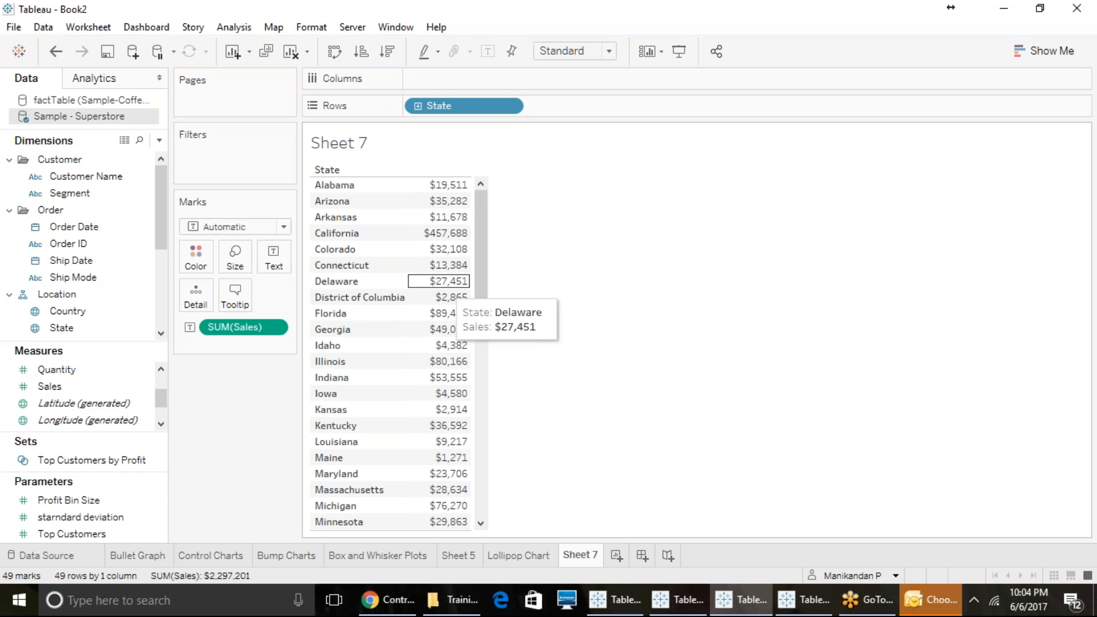
left_click(1050, 54)
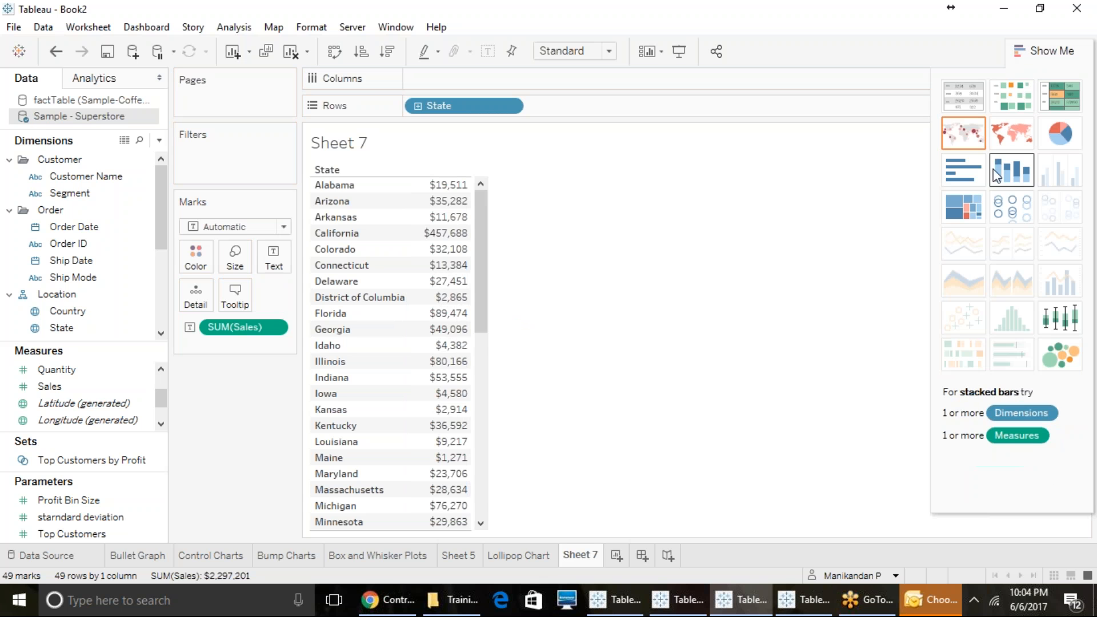
left_click(964, 172)
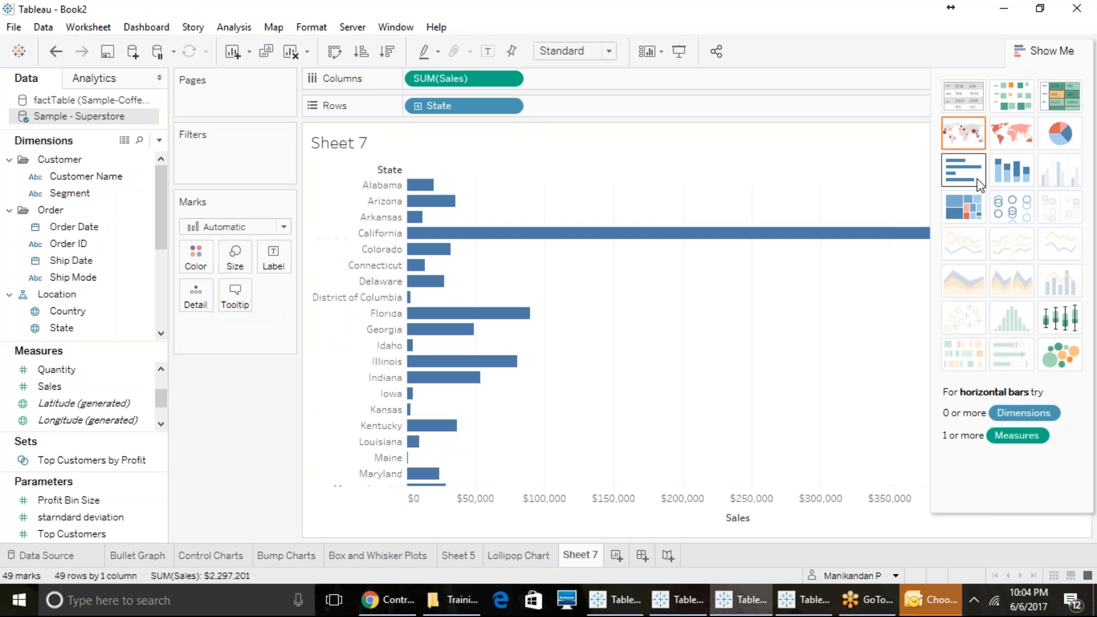
left_click(1078, 58)
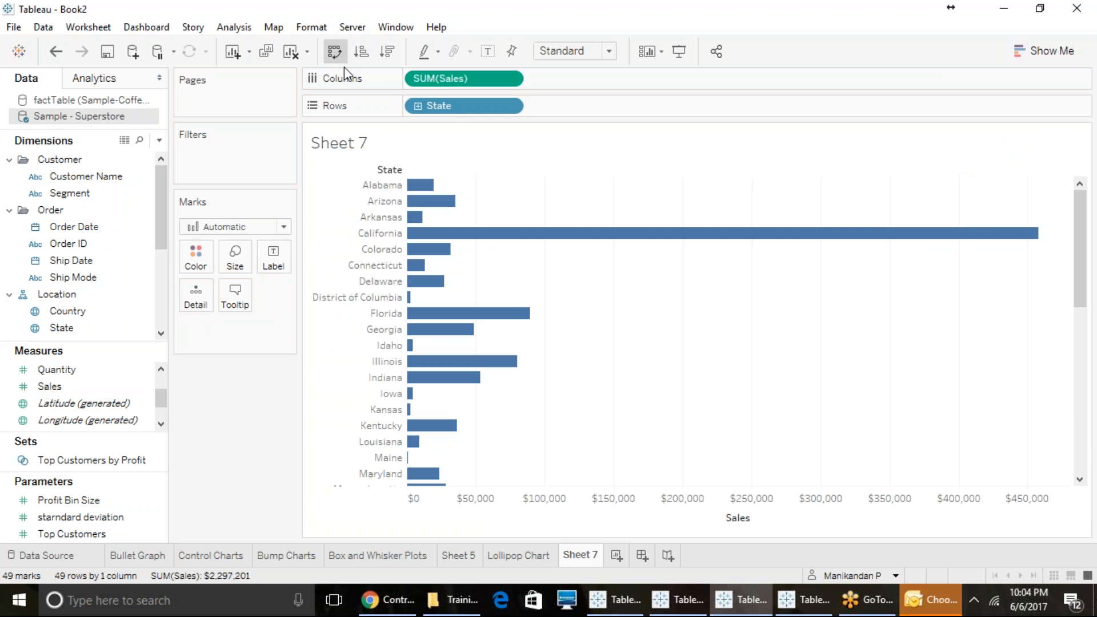
left_click(335, 52)
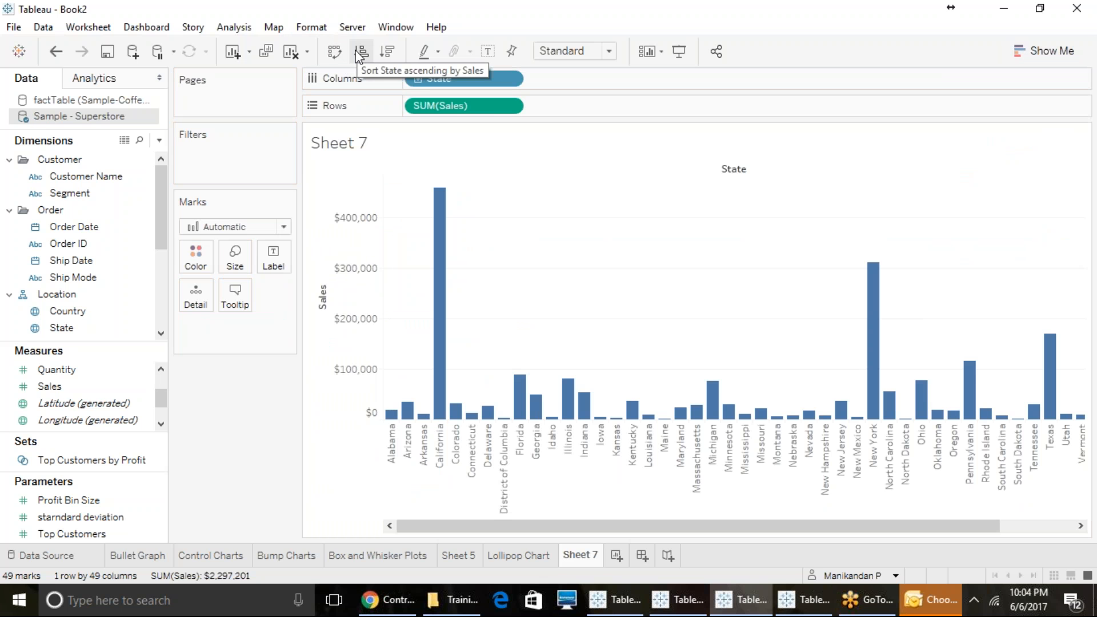
left_click(290, 52)
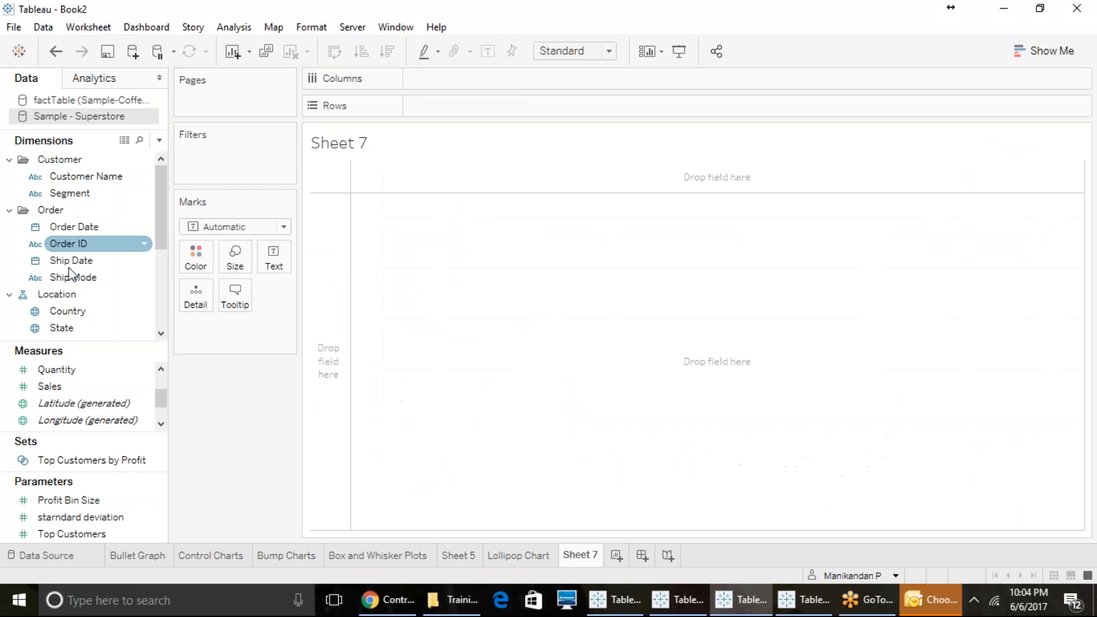
Put State alone on Color, without Country, and move it to Size
scroll(30, 311, "down", 1)
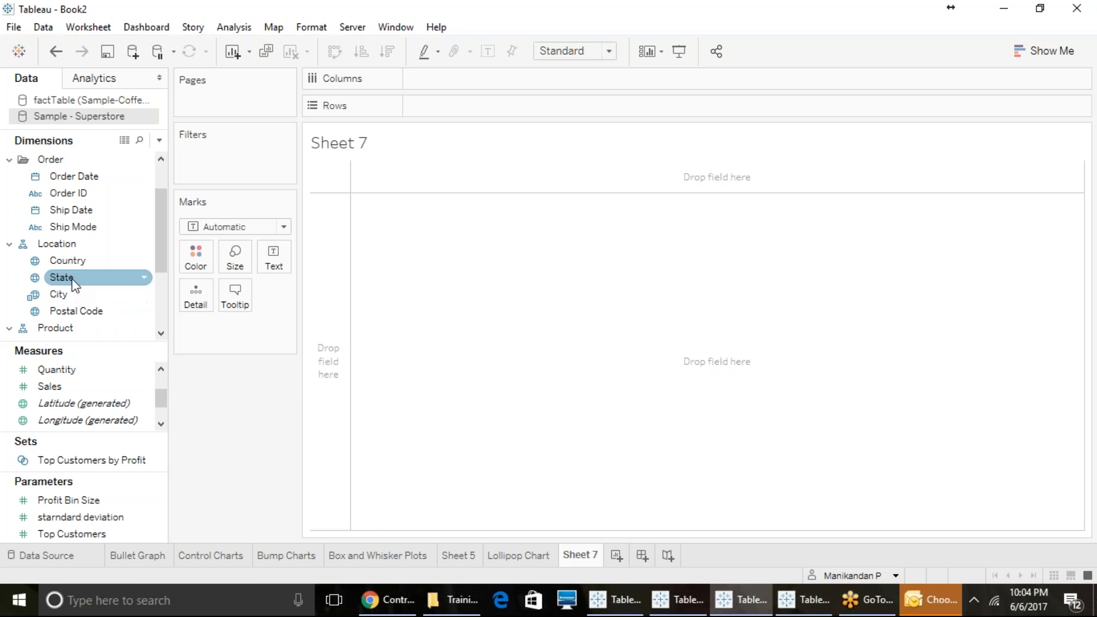
left_click_drag(73, 283, 201, 267)
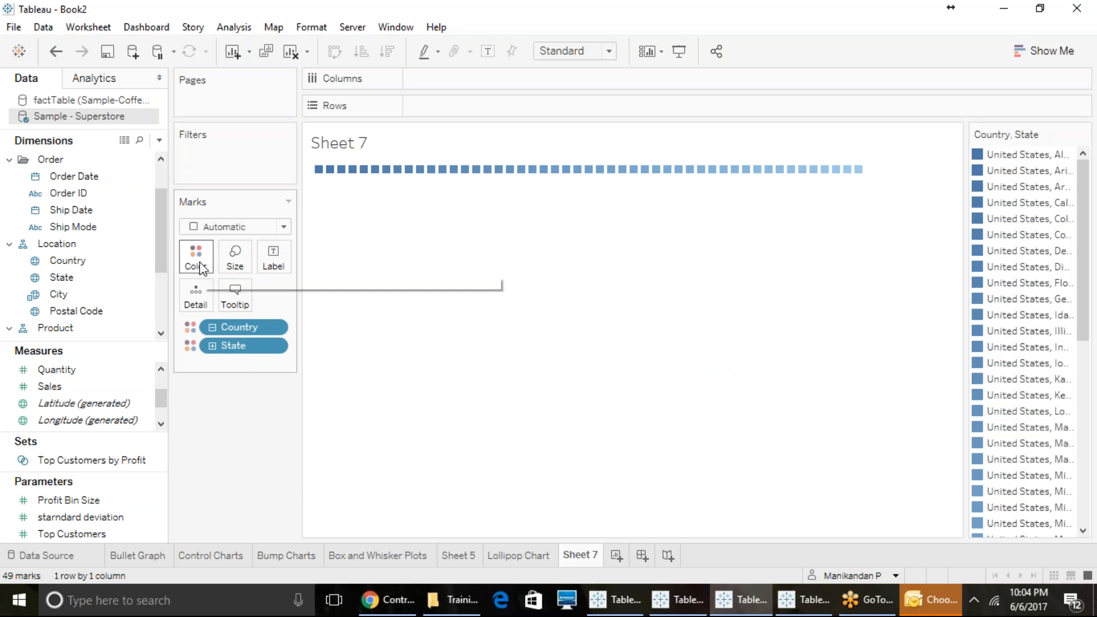
left_click_drag(221, 348, 199, 326)
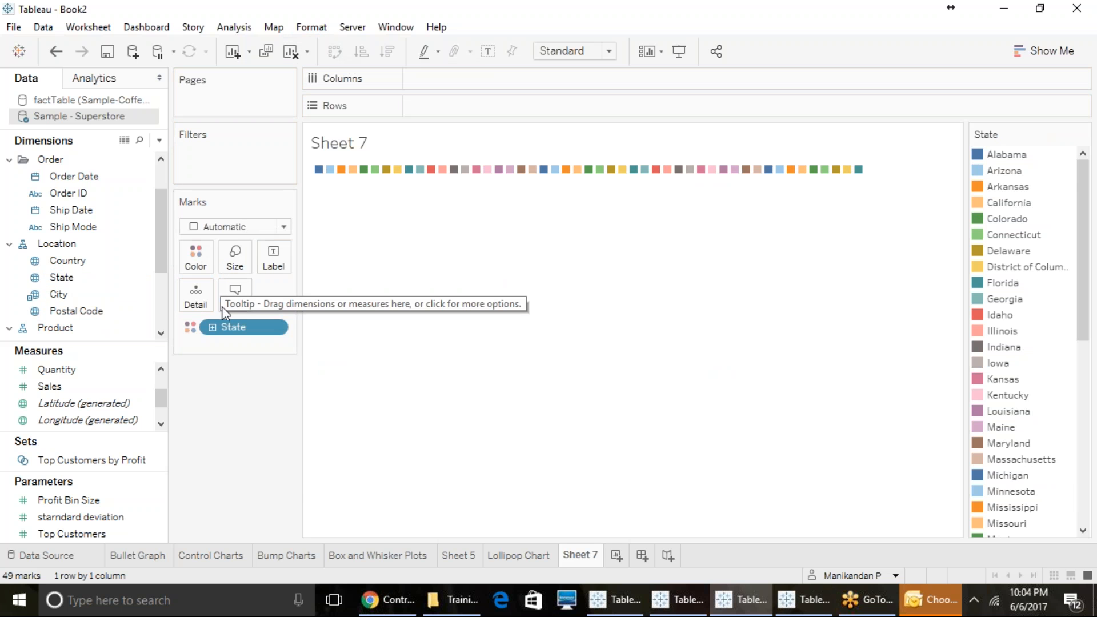
left_click_drag(232, 332, 235, 258)
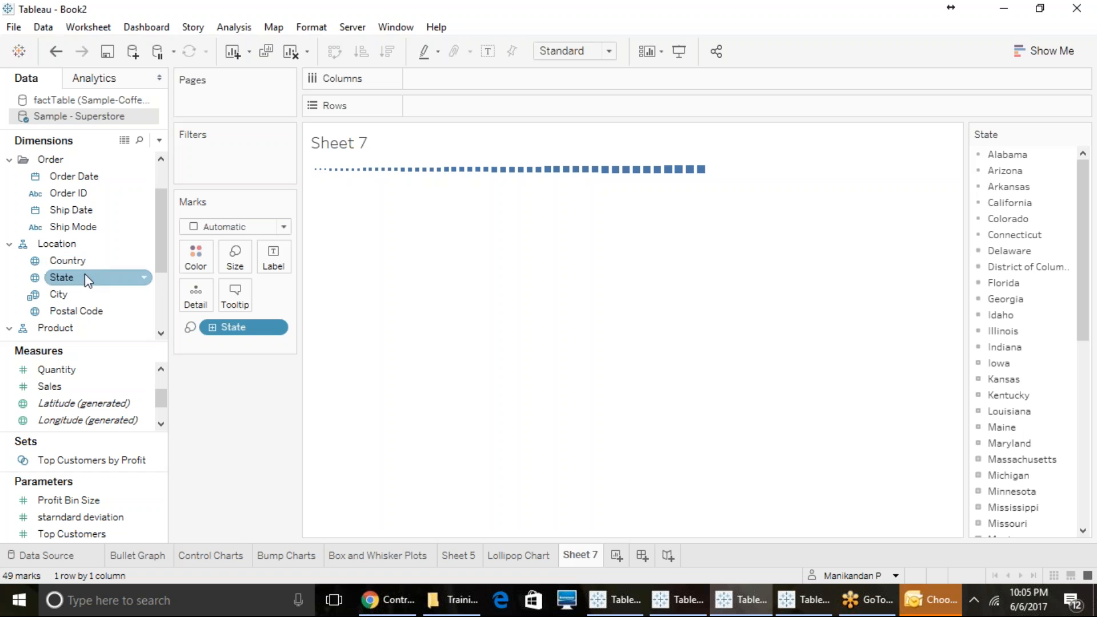
Replace State with Sales on Size and add a new worksheet
scroll(79, 294, "down", 1)
scroll(78, 307, "down", 2)
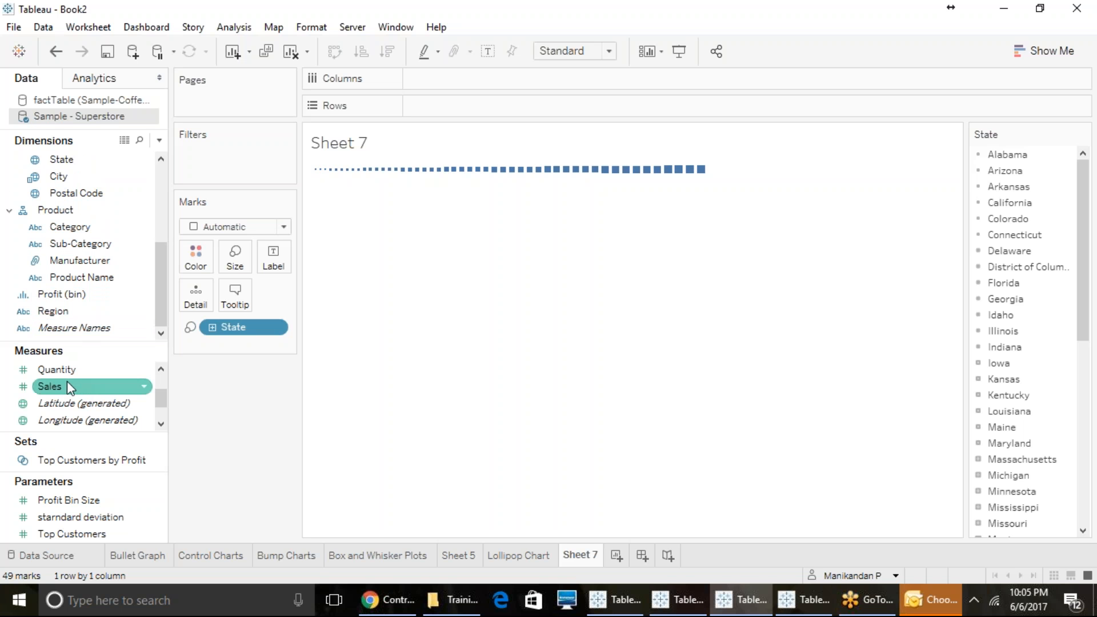
left_click_drag(69, 387, 234, 255)
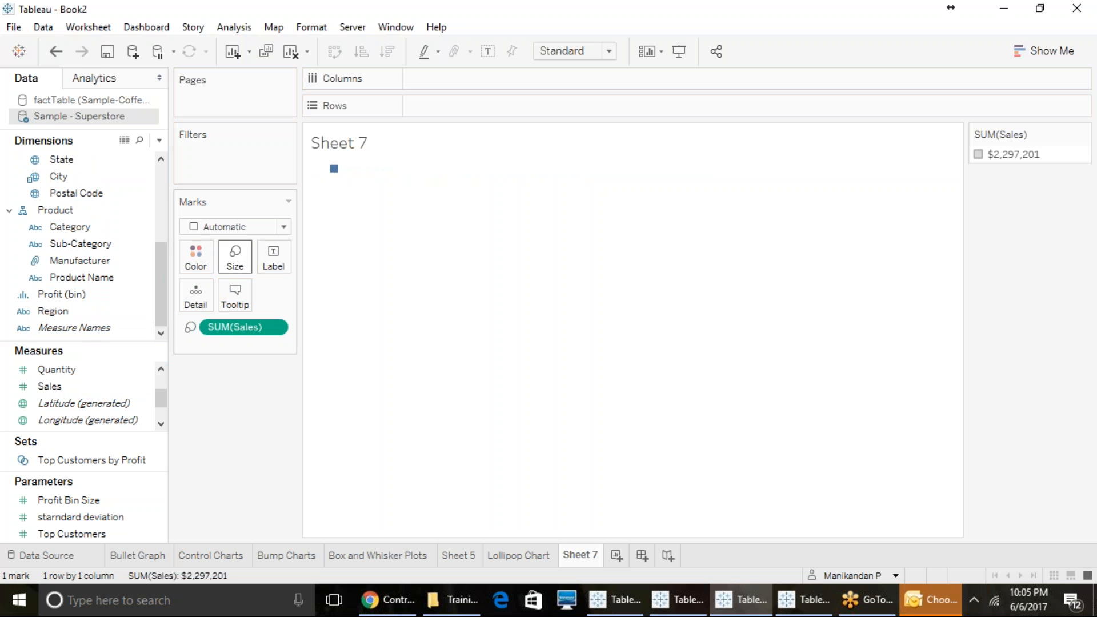
left_click(232, 52)
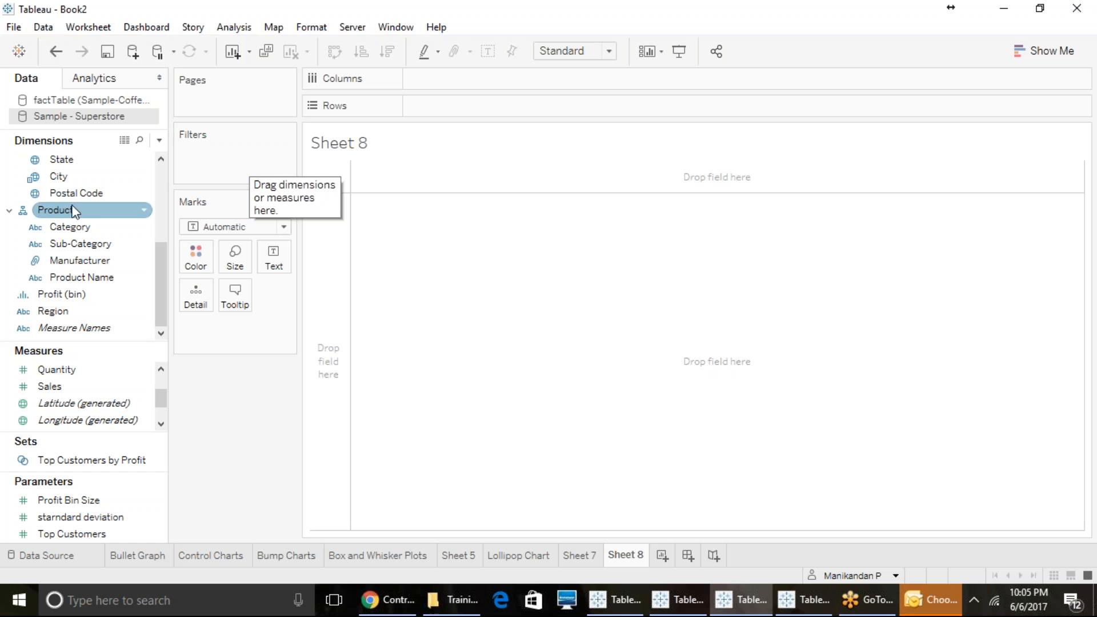
Place State on Rows with Sales on Size and look through the states' mark sizes
scroll(39, 258, "up", 2)
scroll(39, 258, "down", 2)
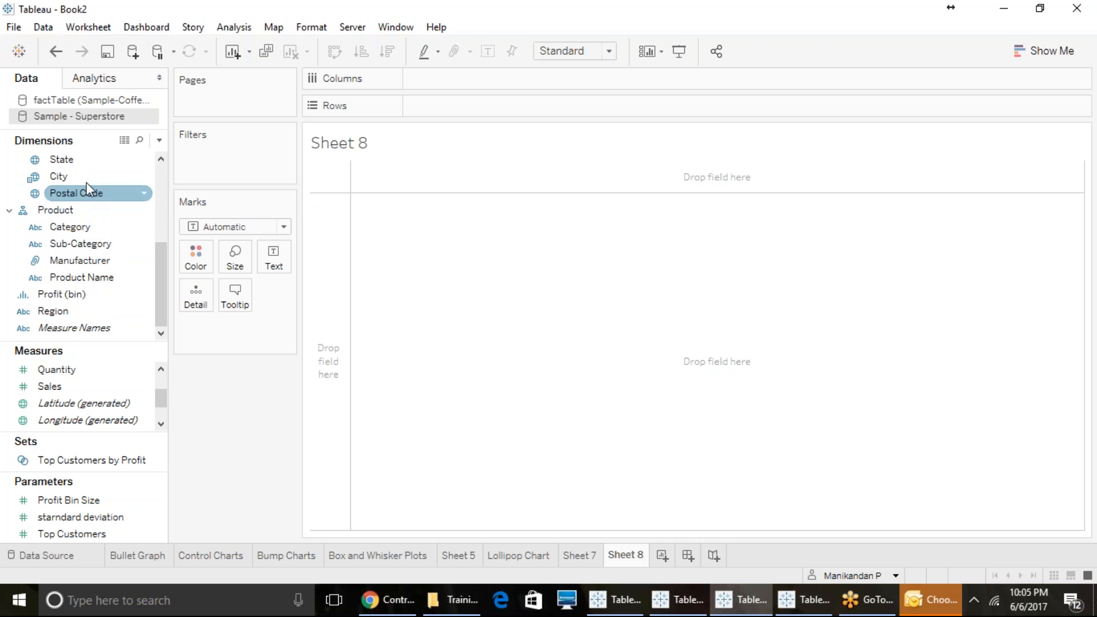
left_click_drag(92, 160, 490, 103)
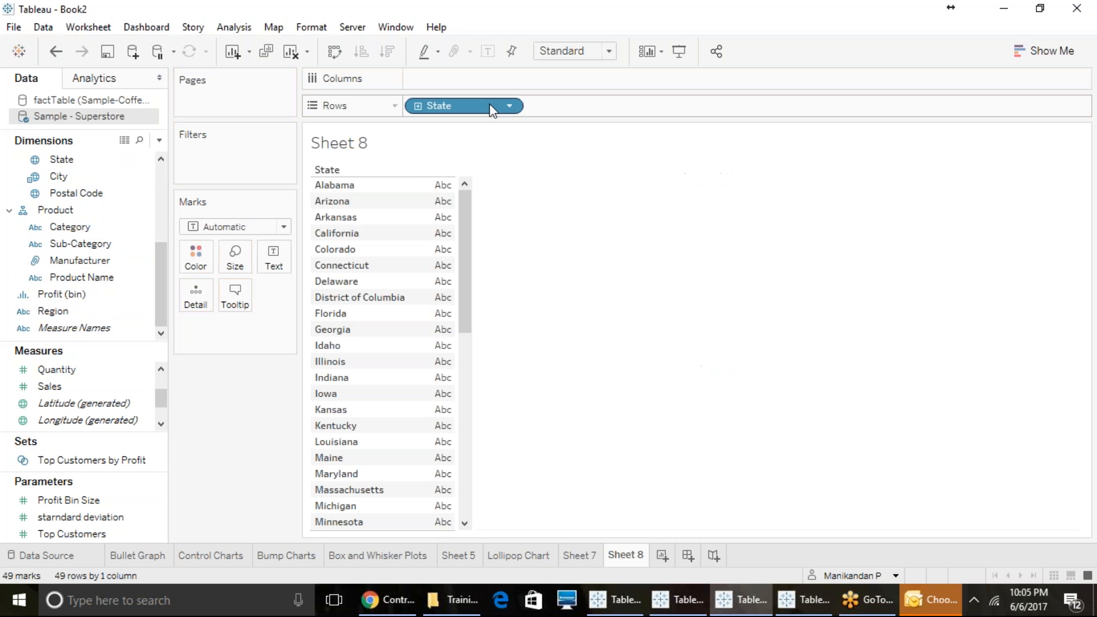
scroll(63, 286, "up", 2)
left_click_drag(56, 386, 235, 257)
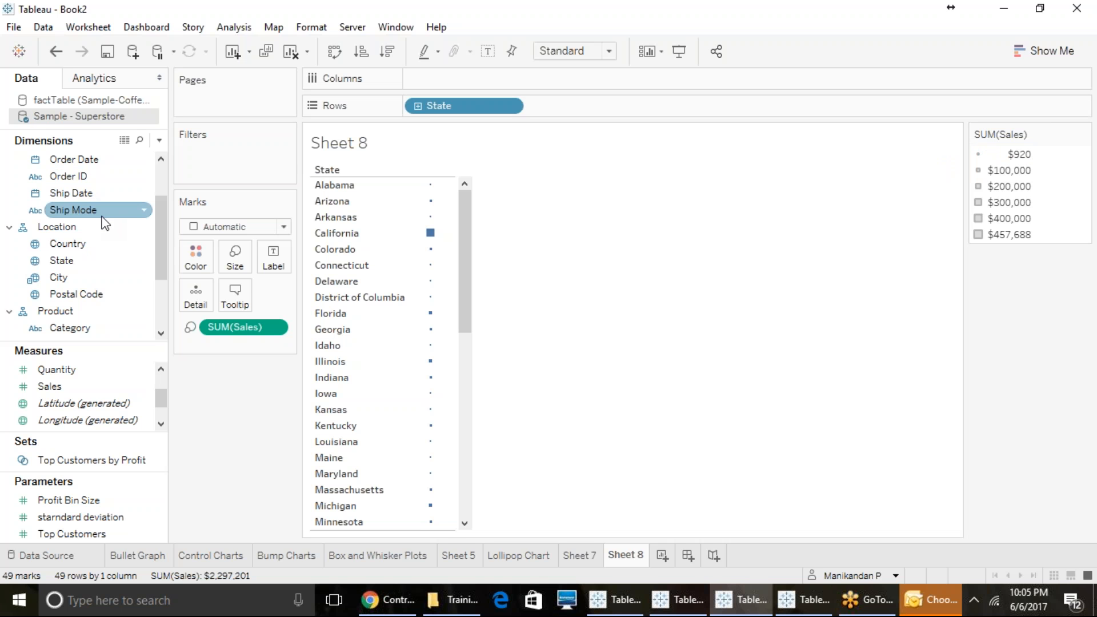
scroll(114, 245, "down", 2)
scroll(400, 343, "down", 2)
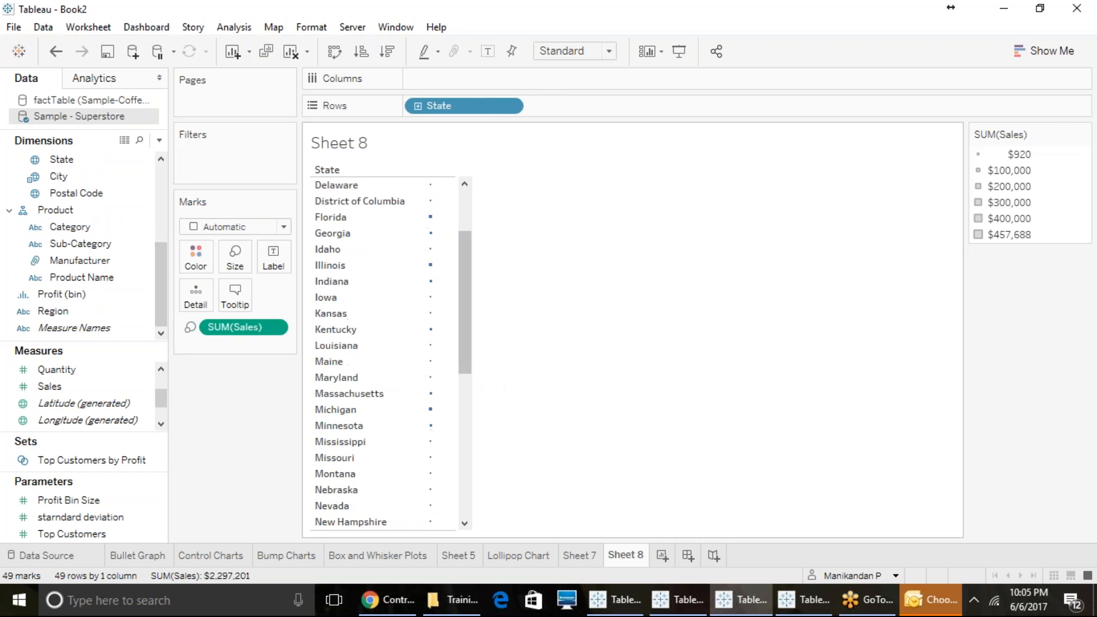
scroll(430, 351, "down", 5)
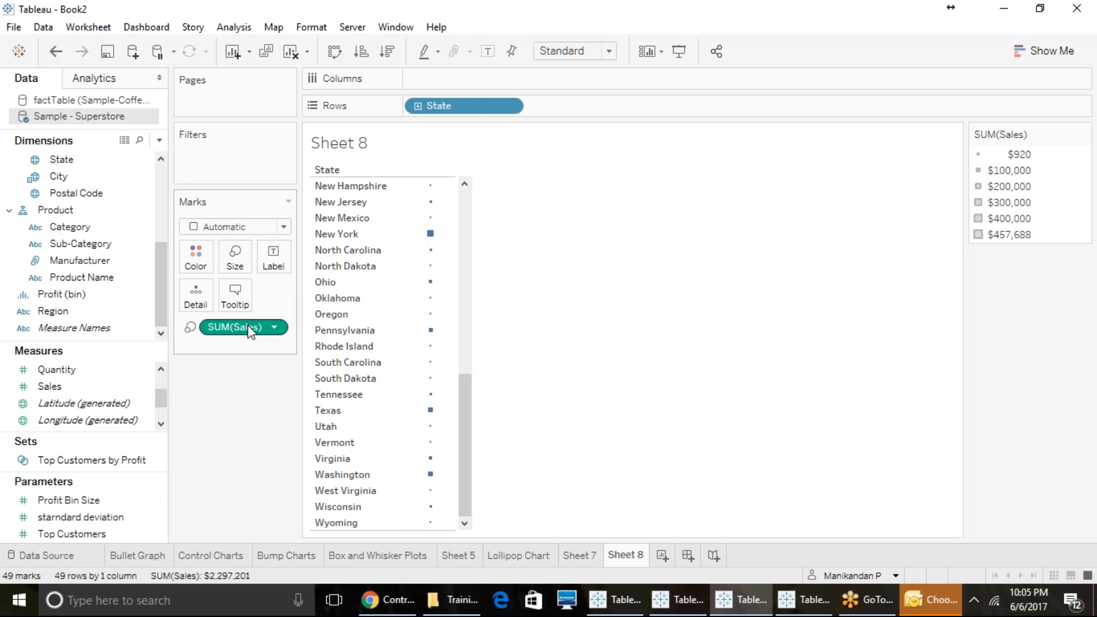
Move State from Rows to Size in place of Sales, inspect individual state marks, and clear the sheet
left_click_drag(475, 105, 224, 257)
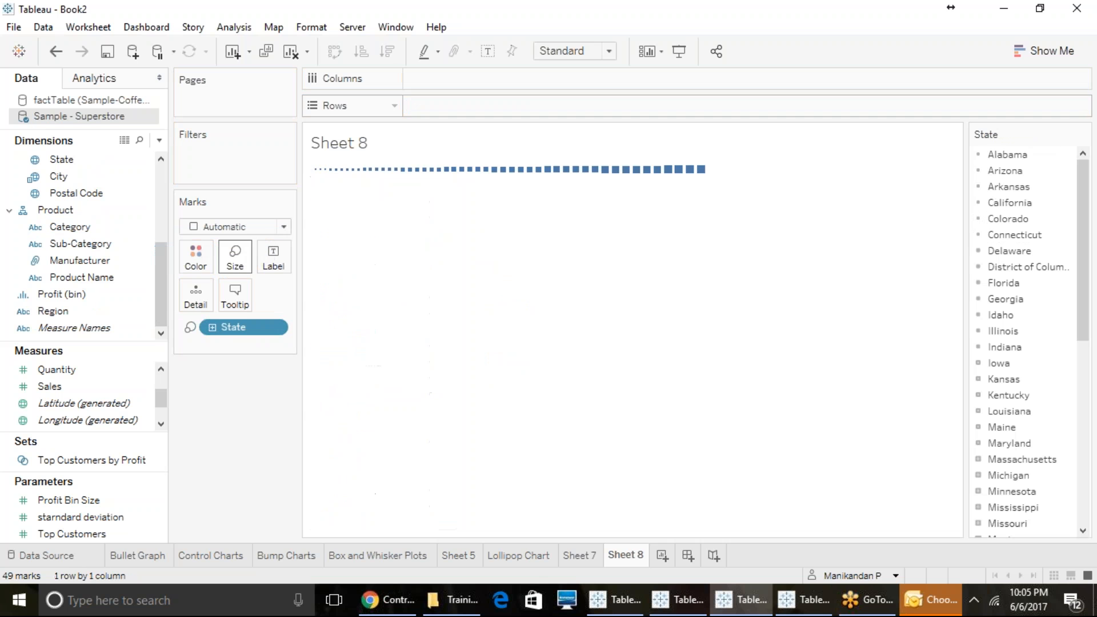
left_click(678, 170)
left_click(365, 169)
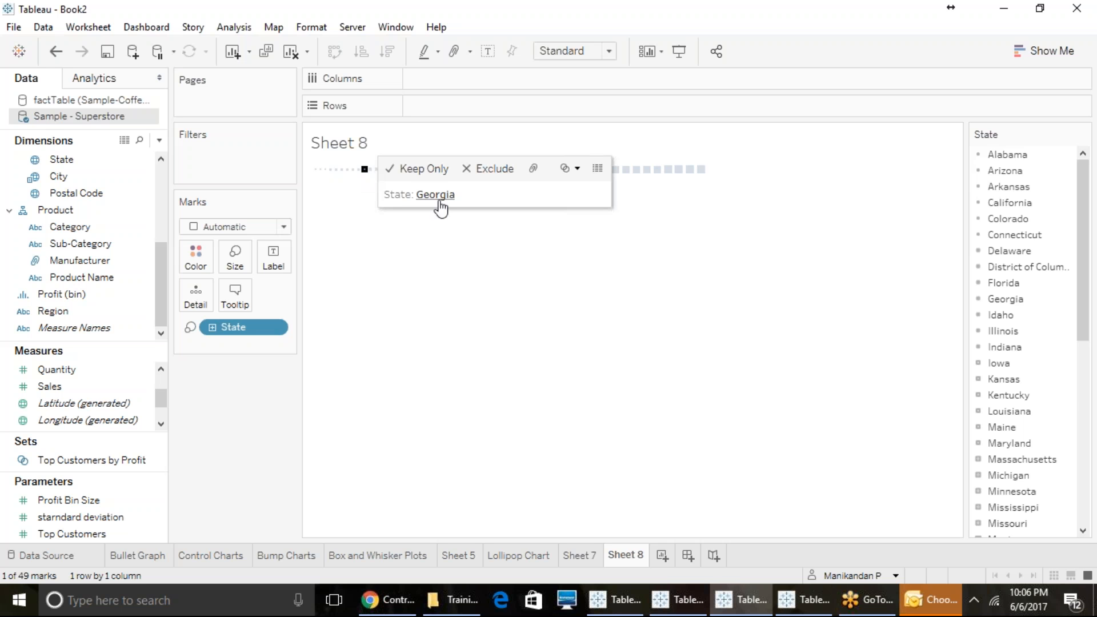
left_click(660, 310)
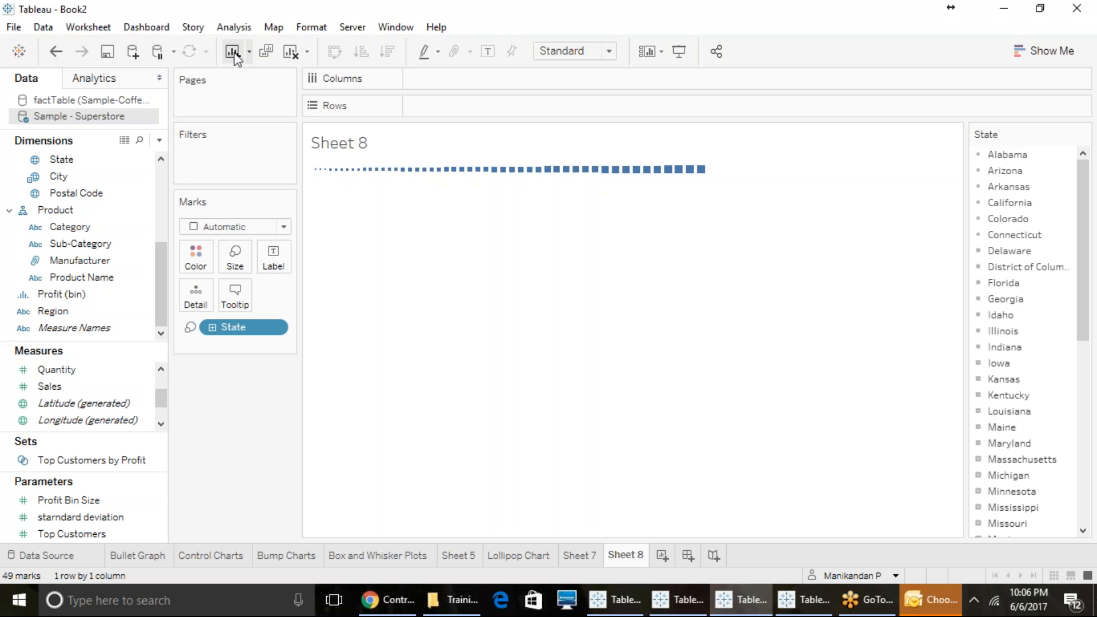
left_click(290, 52)
Build a bar chart with State on Rows and Sales on Columns, sorted descending by Sales
scroll(86, 274, "up", 2)
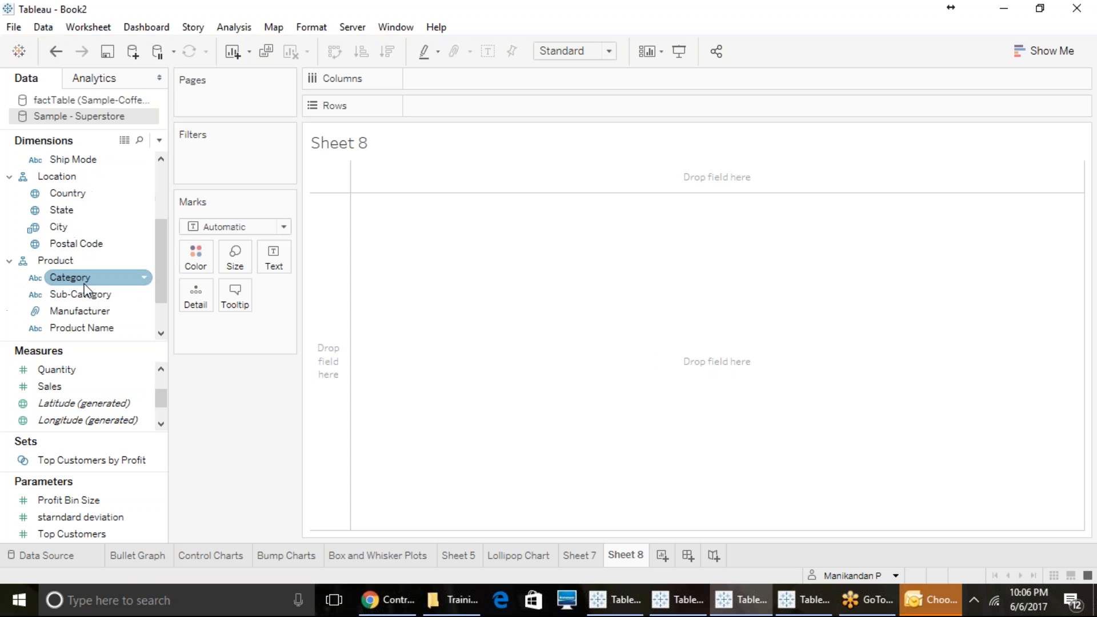
left_click_drag(74, 210, 449, 105)
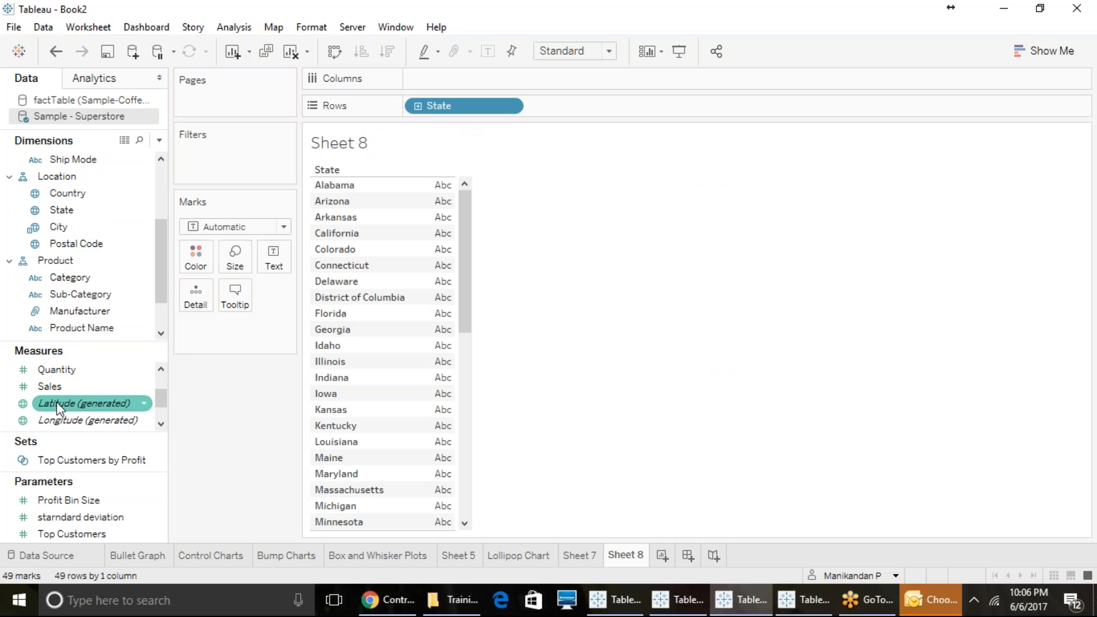
left_click_drag(64, 393, 406, 74)
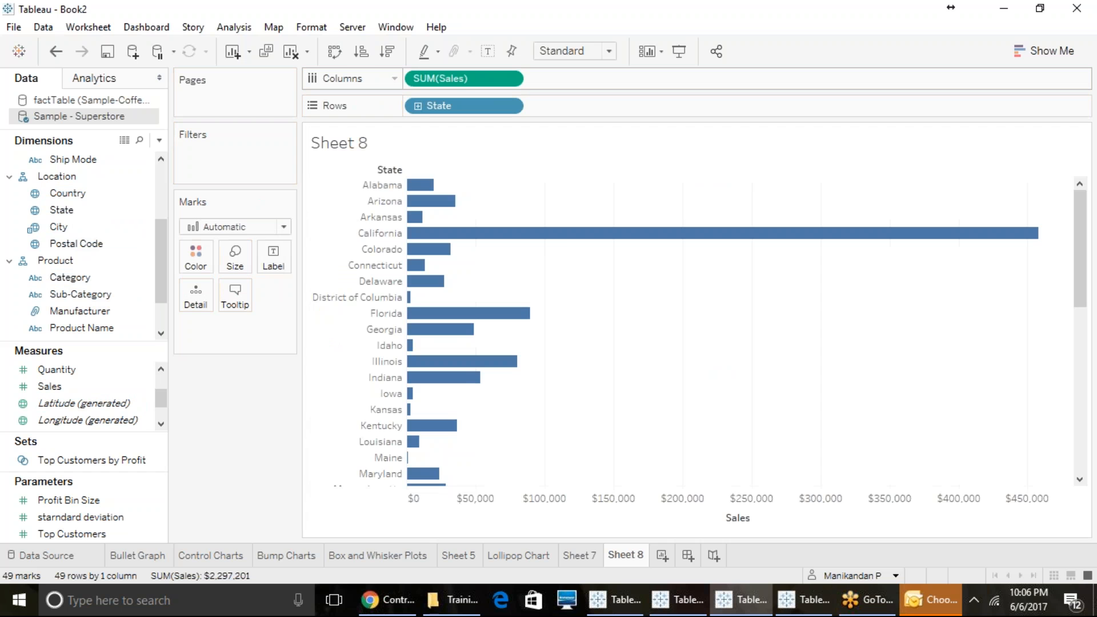
left_click(387, 52)
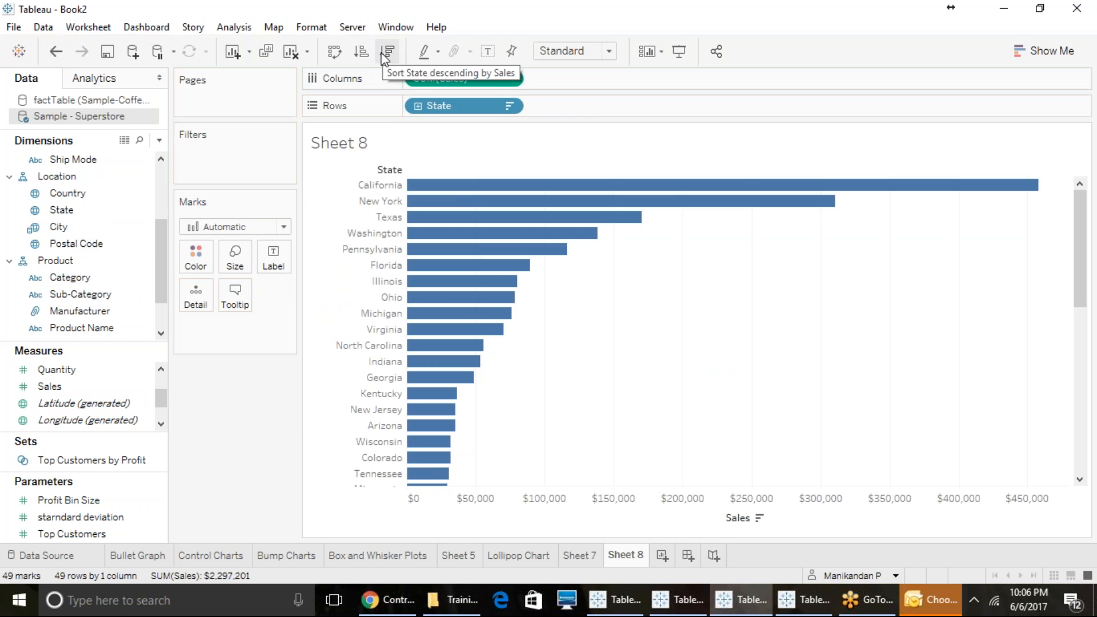
Change the mark type of the sorted State sales chart to Area
left_click(245, 227)
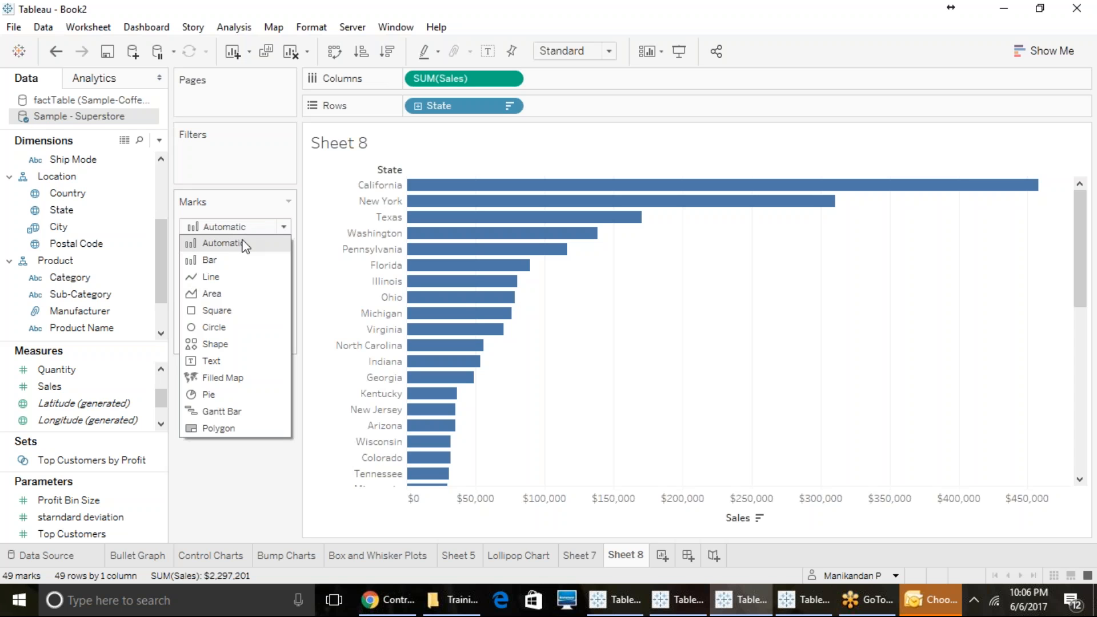
left_click(217, 293)
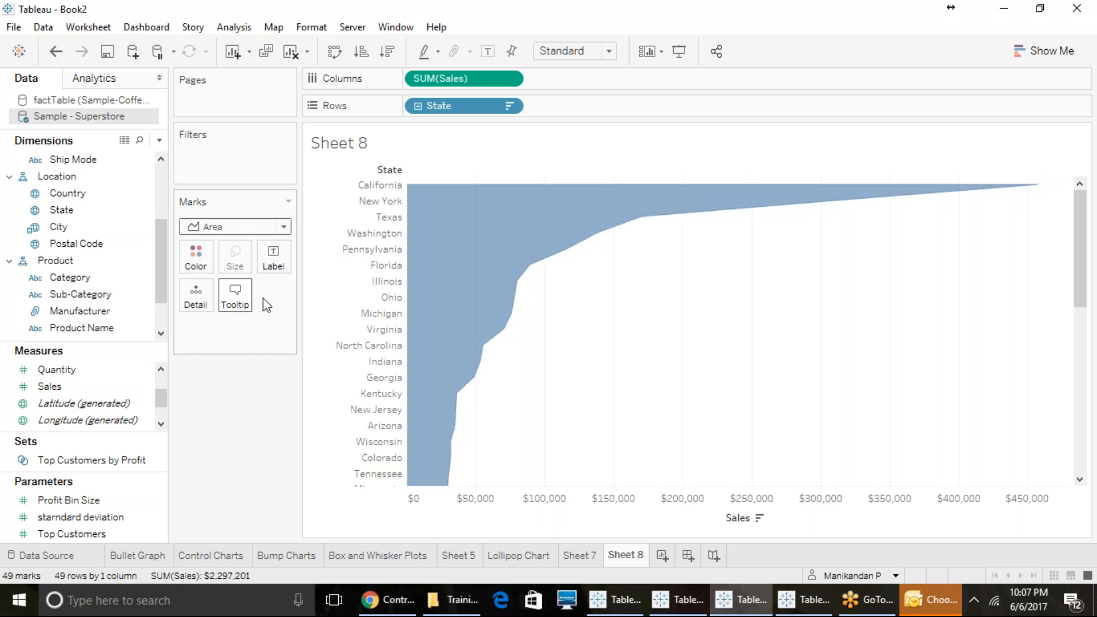
mouse_move(577, 203)
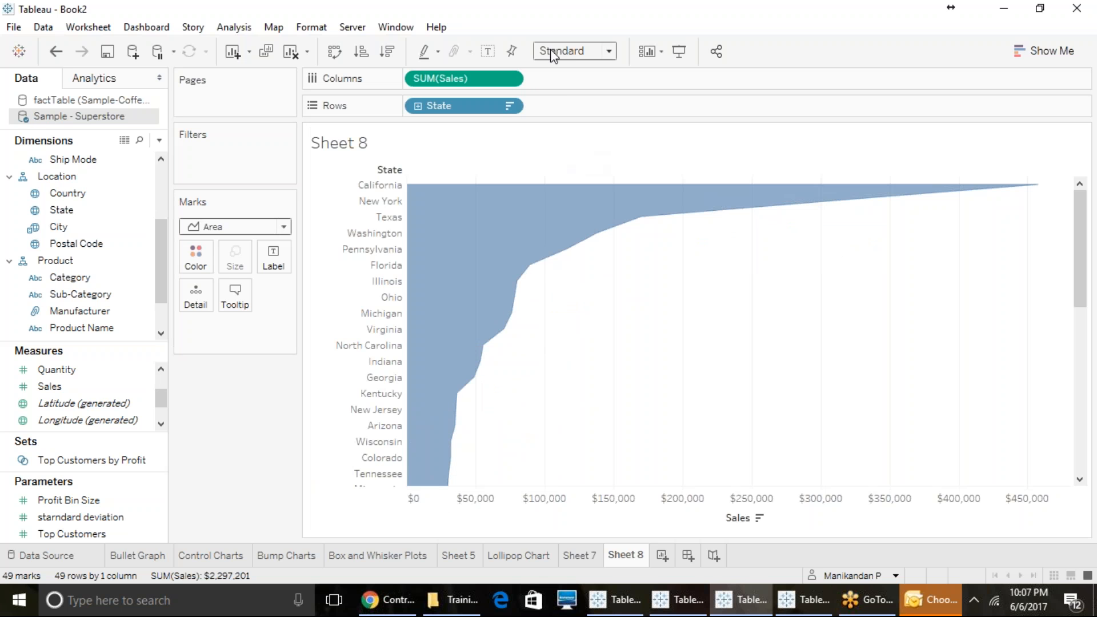
Create the calculated field Neg Sales as -[Sales] and place it before Sales on Columns
scroll(57, 371, "up", 1)
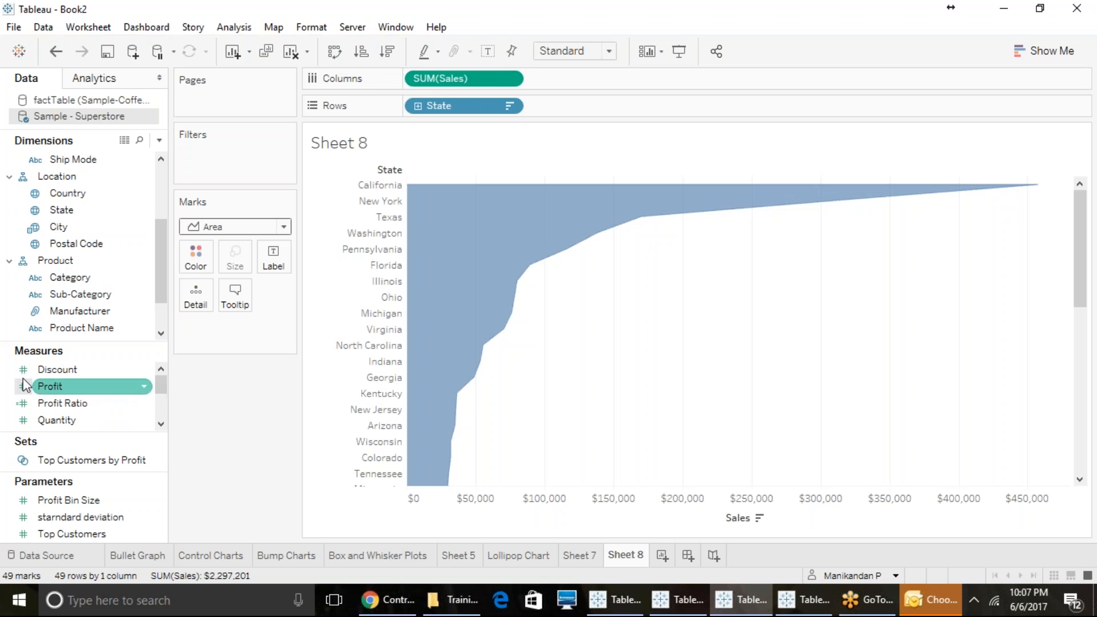
left_click(162, 141)
left_click(120, 159)
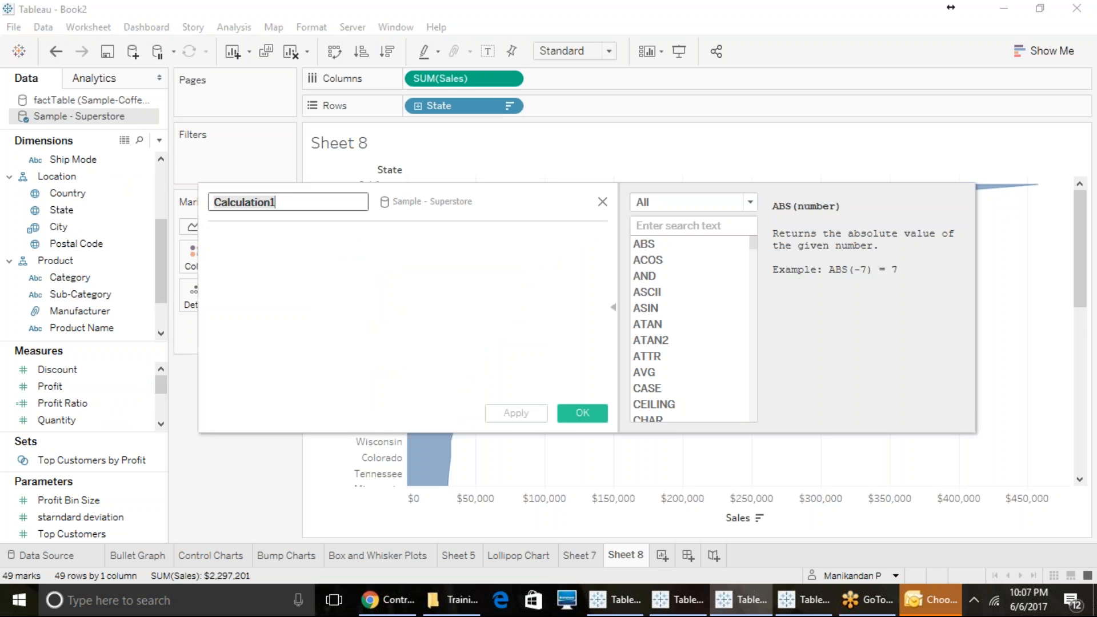
type("Neg")
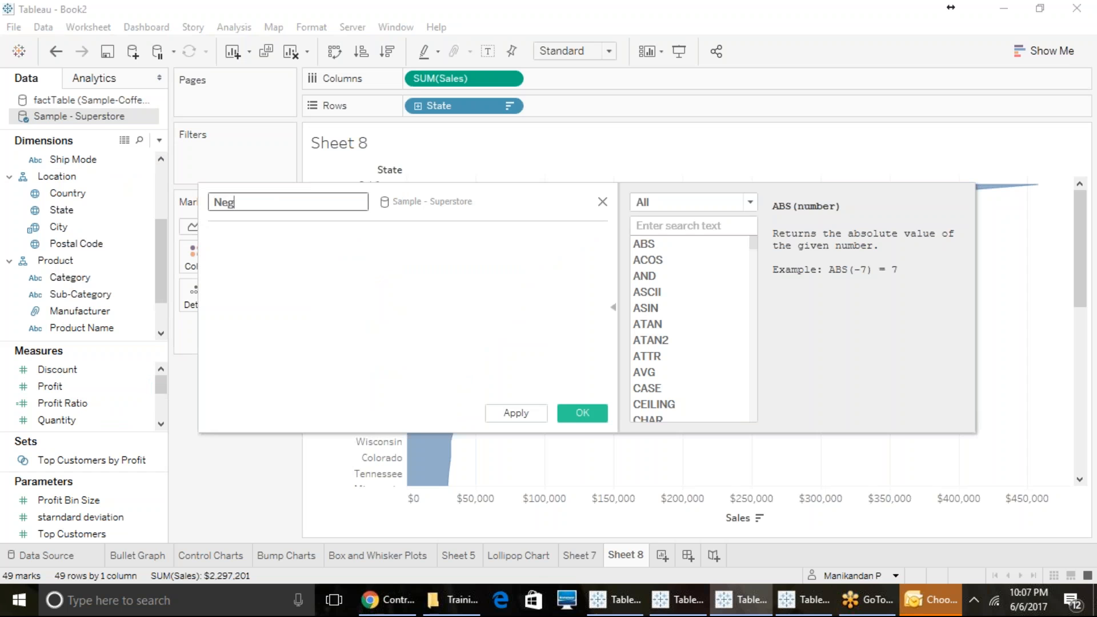
type(" Sales")
left_click(271, 267)
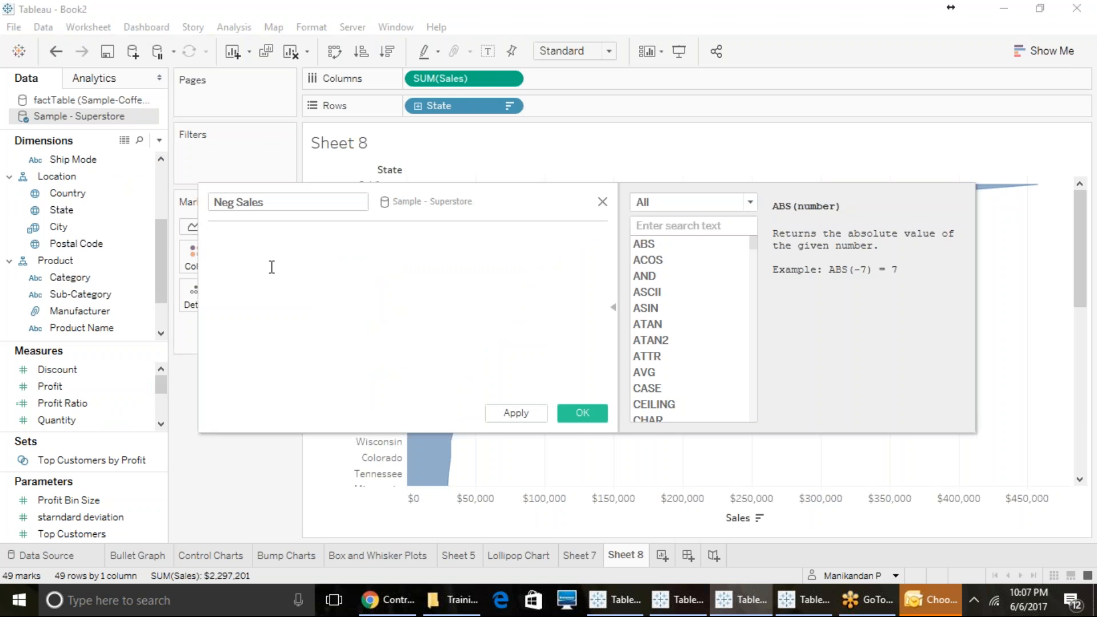
type("-s")
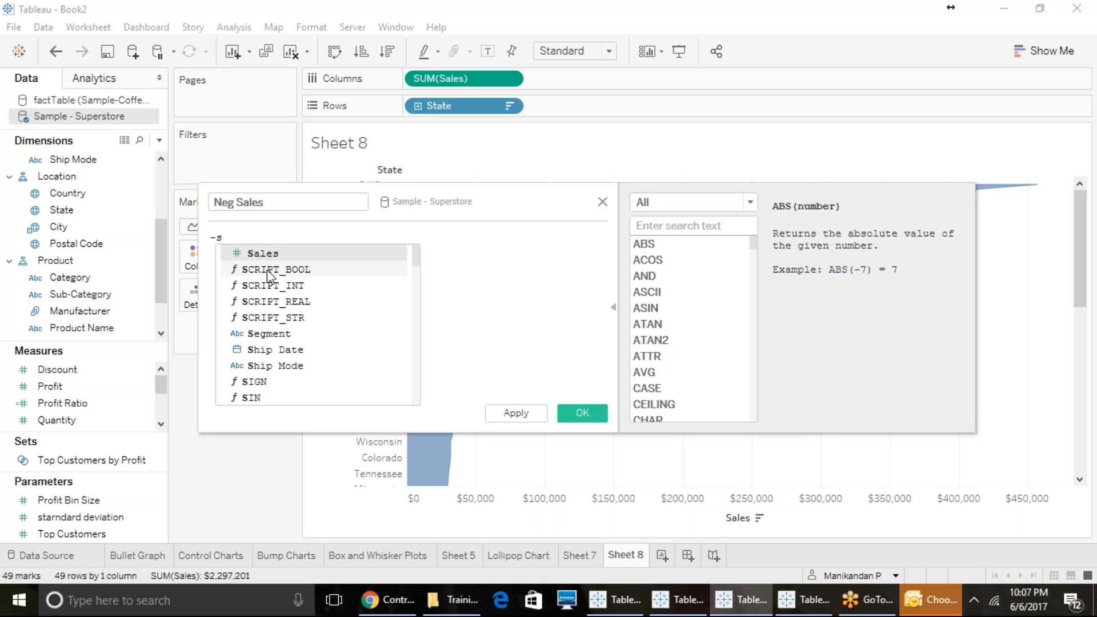
key("Return")
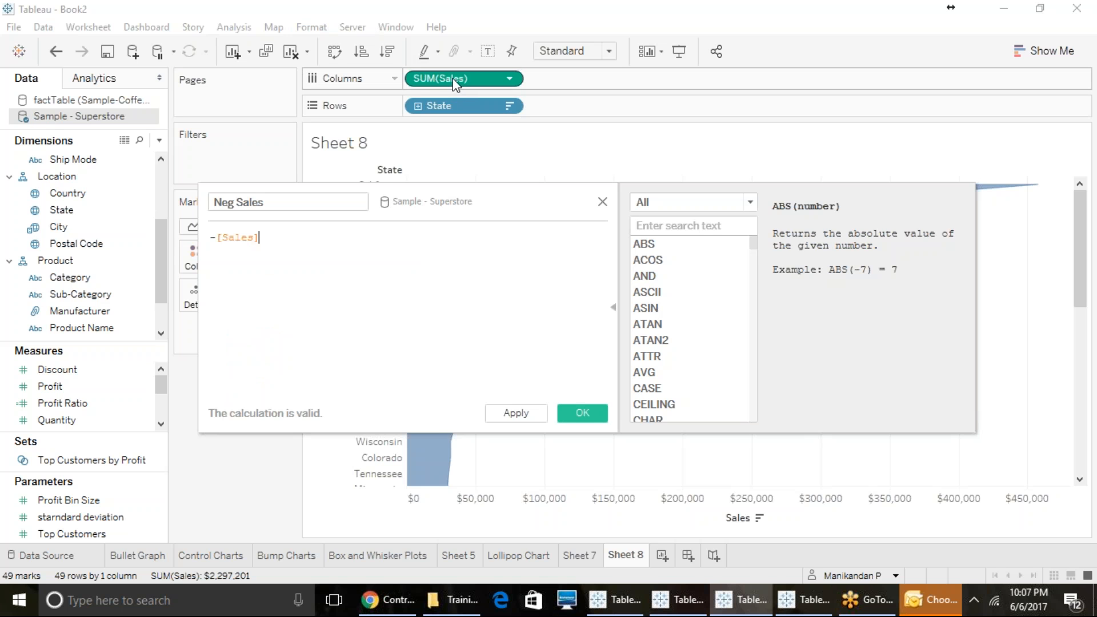
left_click(582, 412)
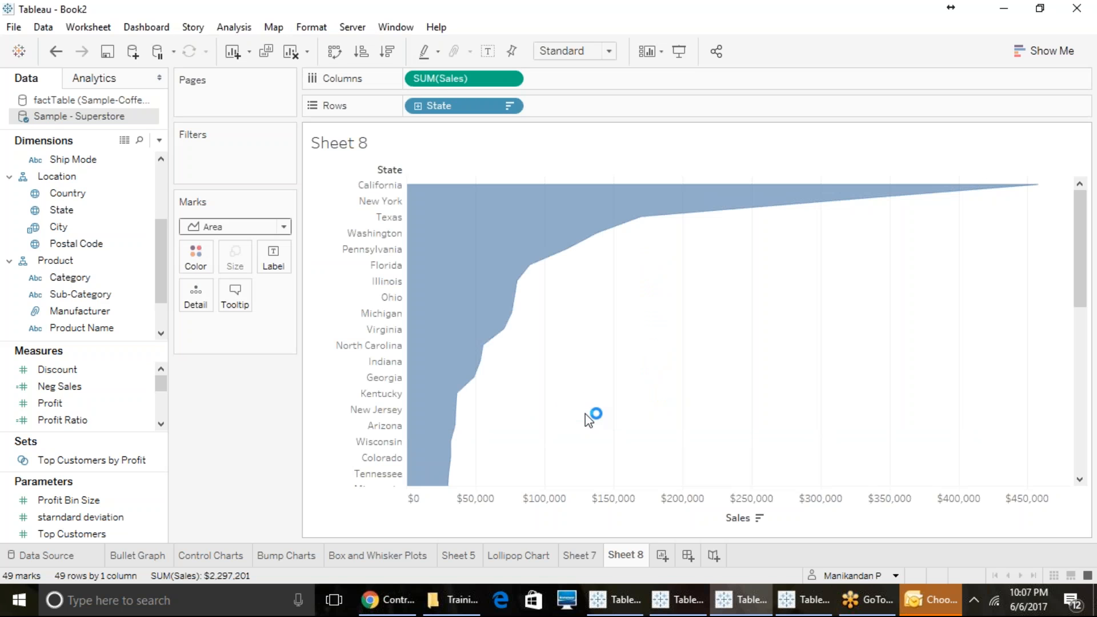
left_click_drag(88, 384, 412, 78)
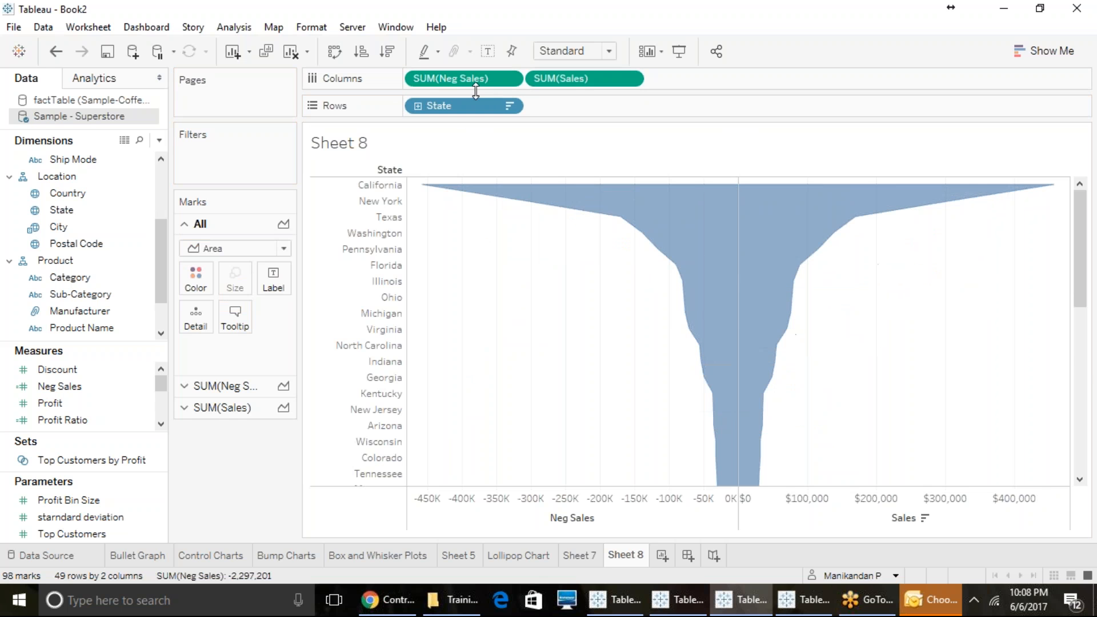
Try the mirrored chart as horizontal bars and set all marks back to Area
left_click(1040, 51)
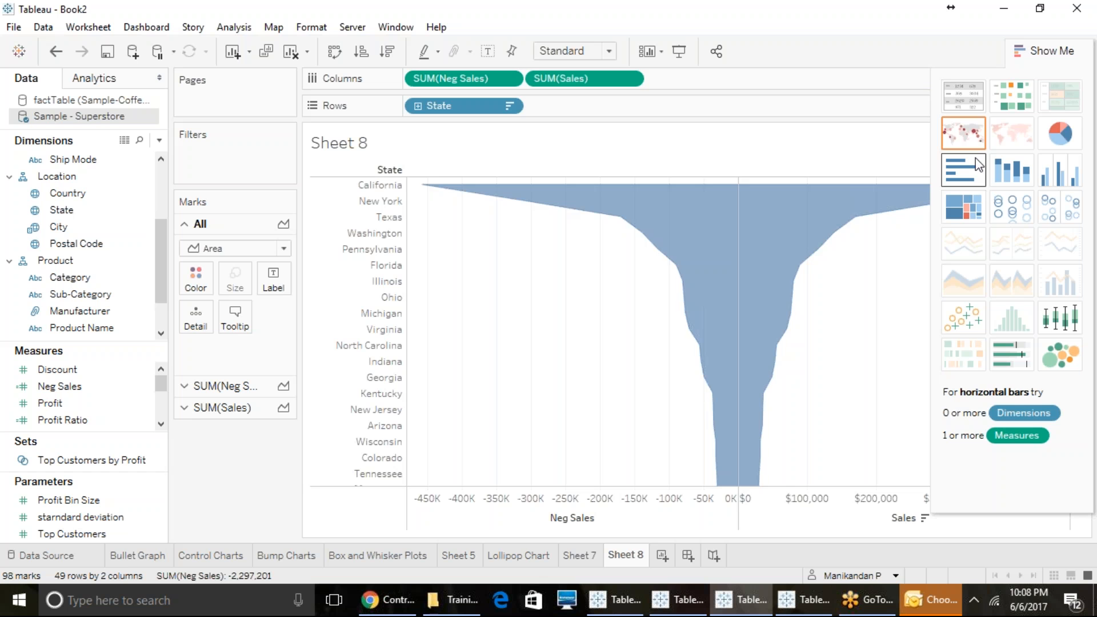
left_click(978, 164)
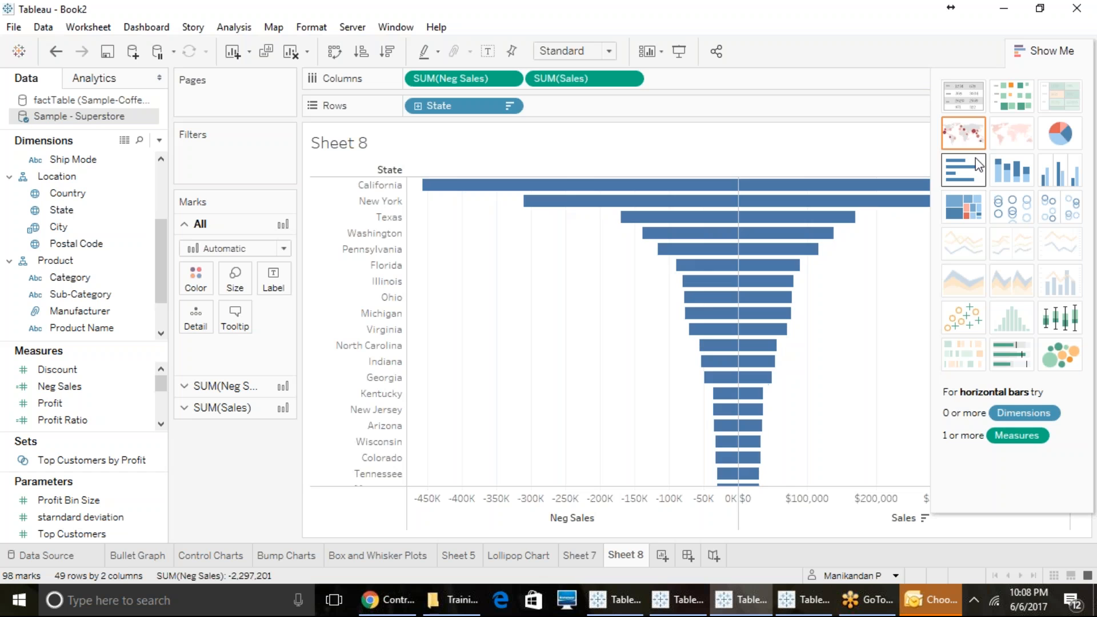
left_click(1042, 50)
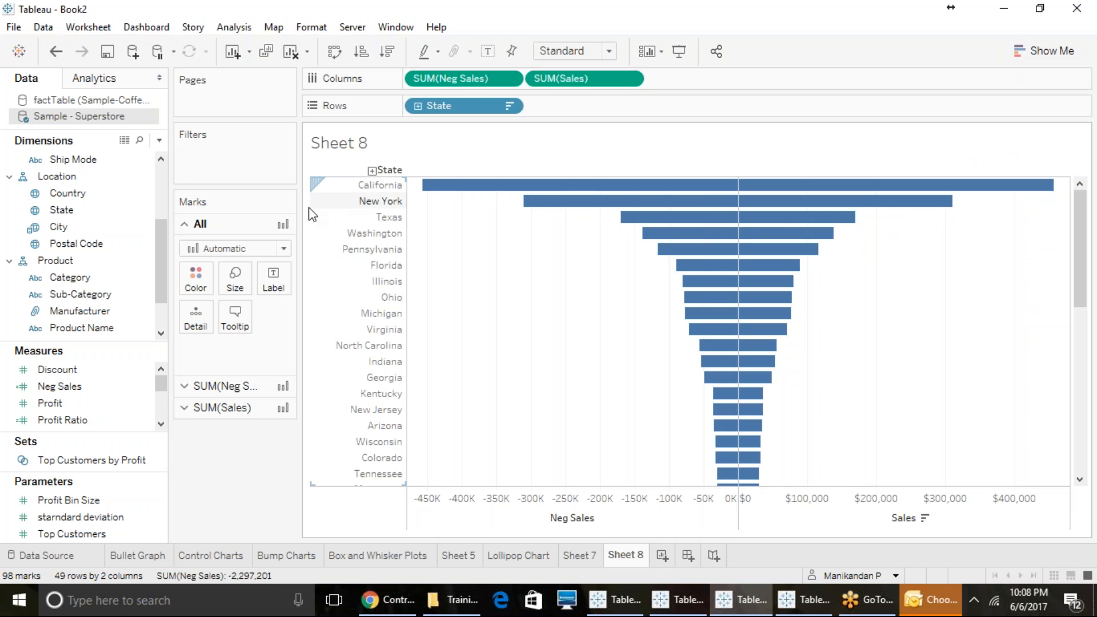
left_click(234, 248)
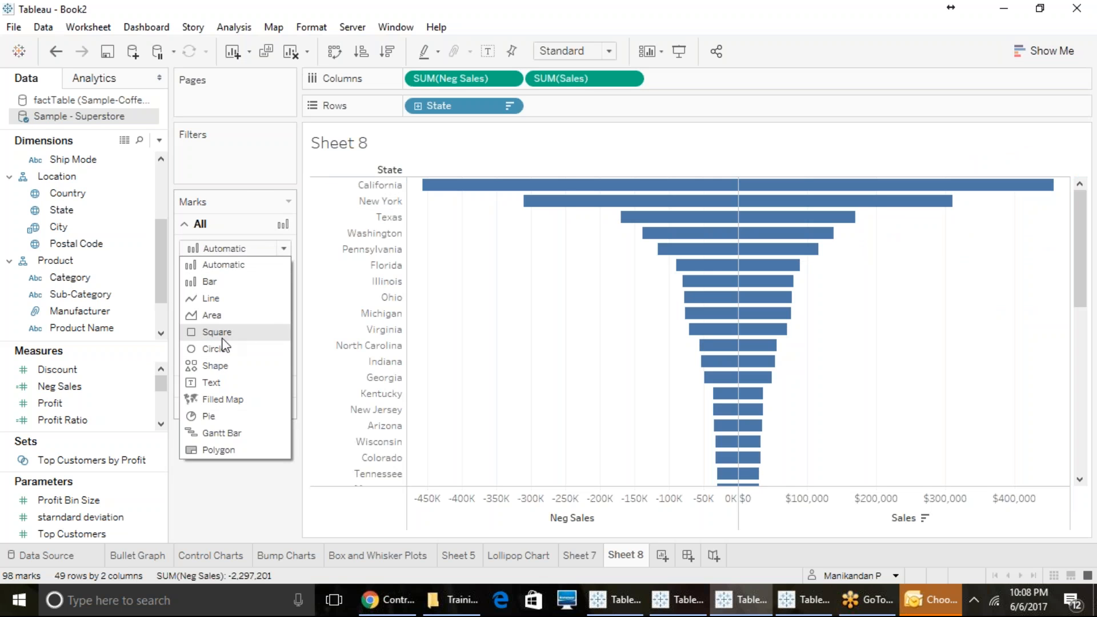
left_click(233, 218)
left_click(237, 248)
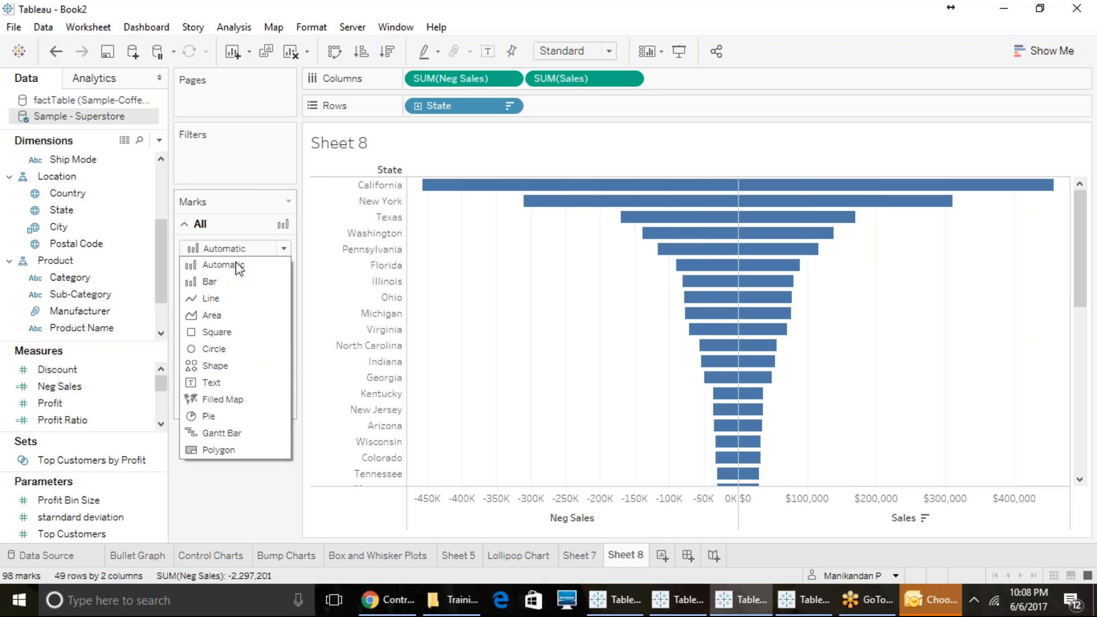
left_click(223, 316)
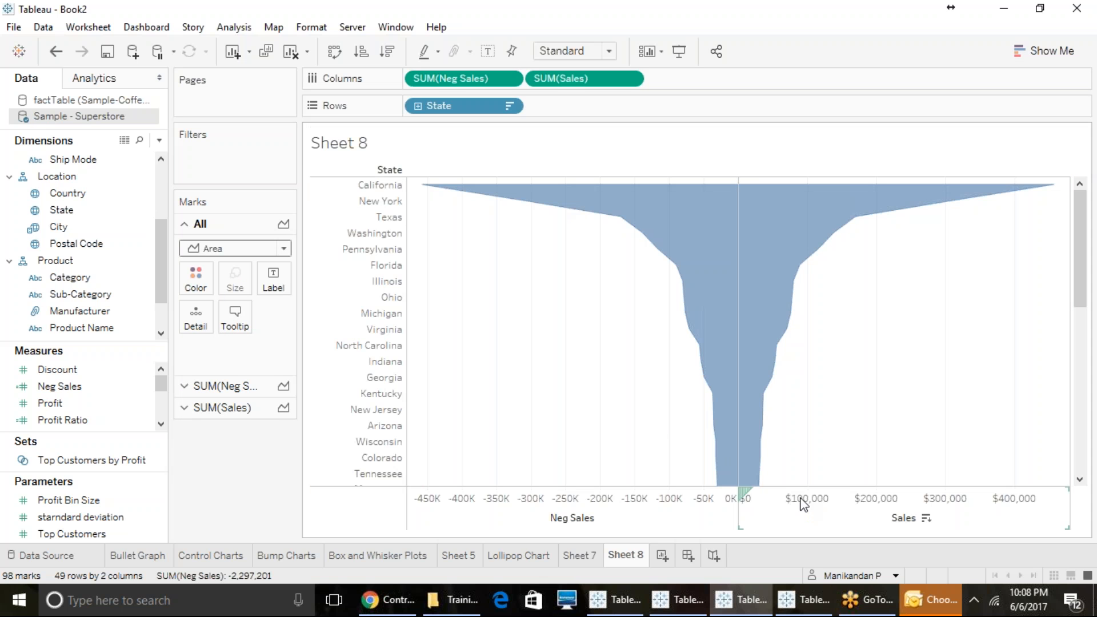
Rename Sheet 8, starting the new name with "Traditional F"
left_click(379, 329)
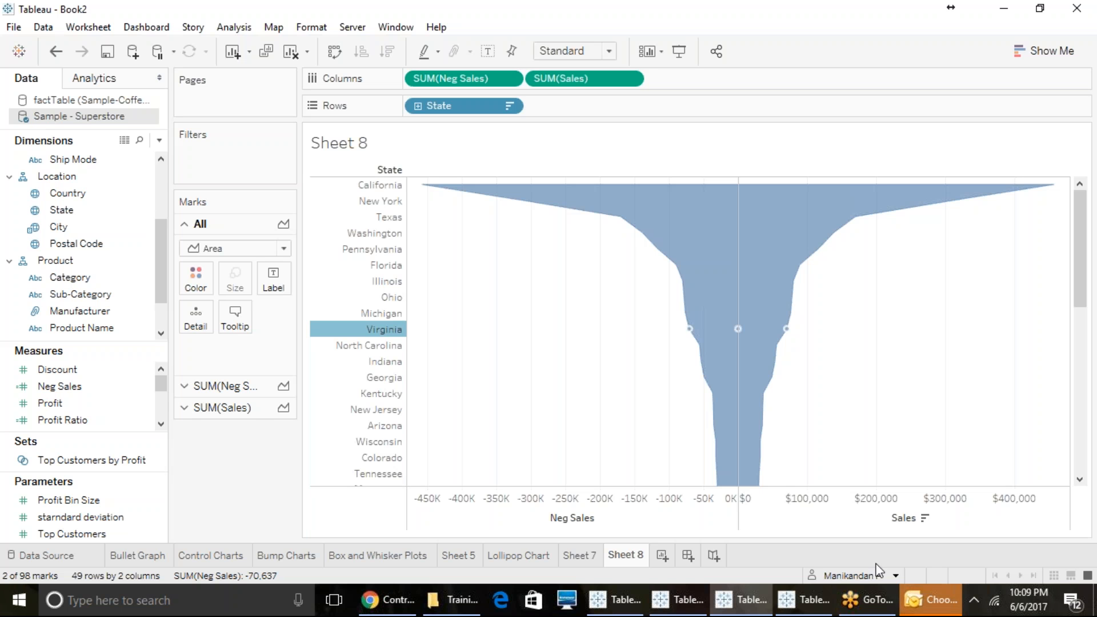
right_click(617, 557)
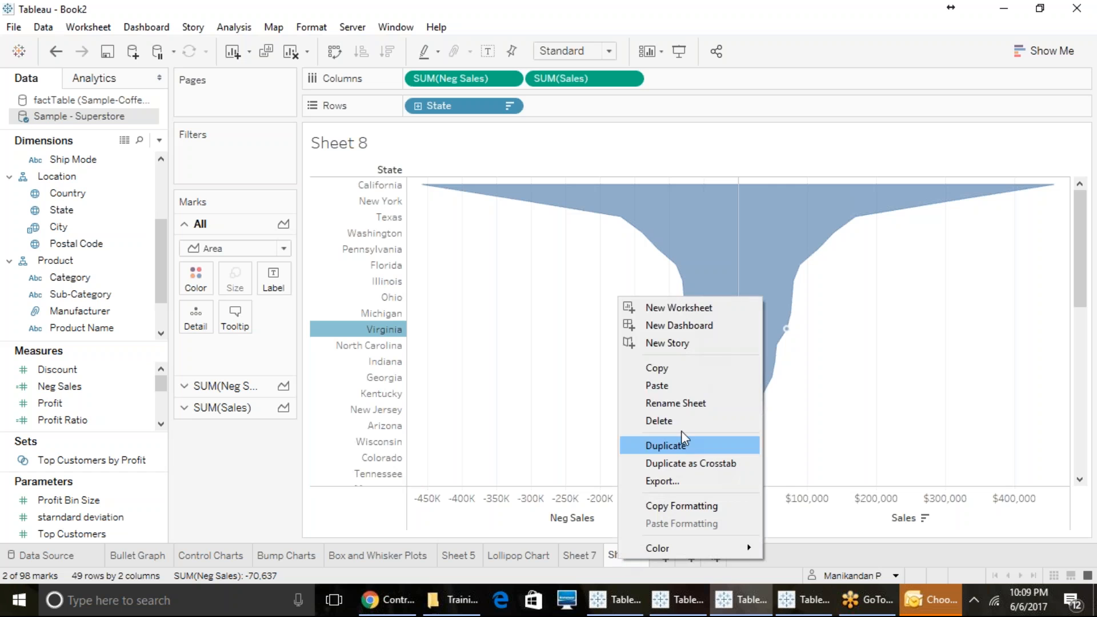
left_click(687, 407)
type("Traditi")
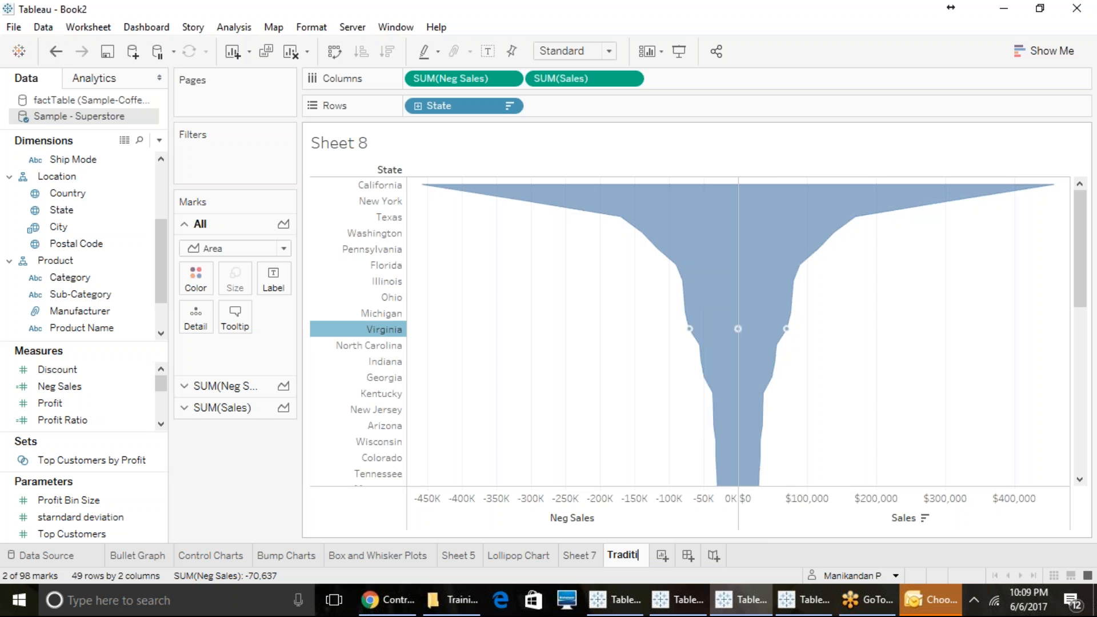
type("onal F")
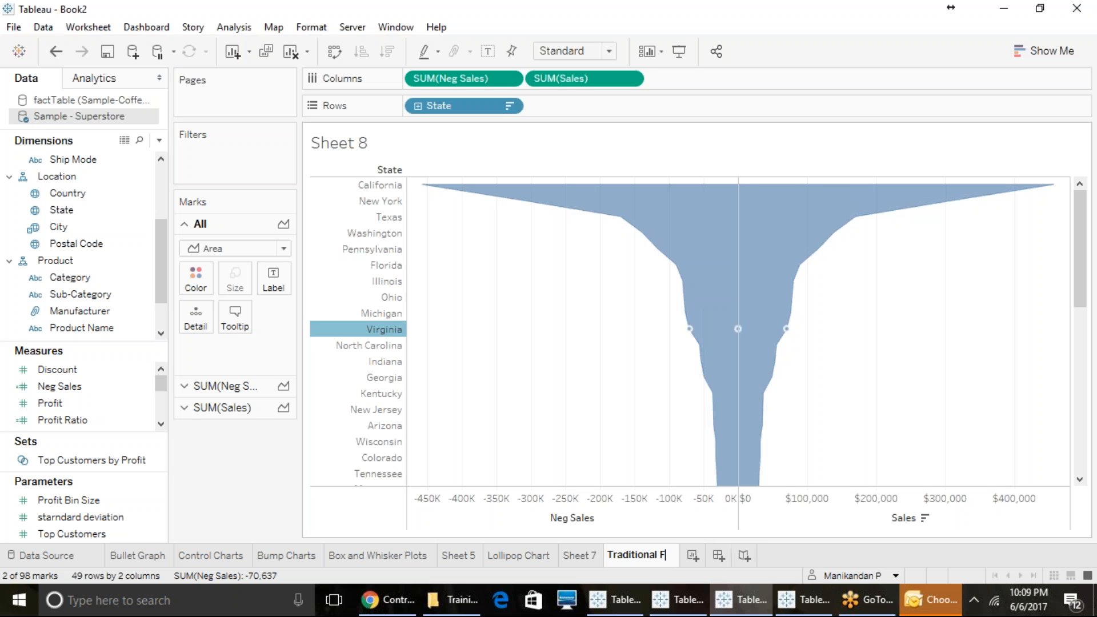
Finish naming the funnel sheet "Traditional Funnel Chart" and add a new blank worksheet after it
type("unnel Chart")
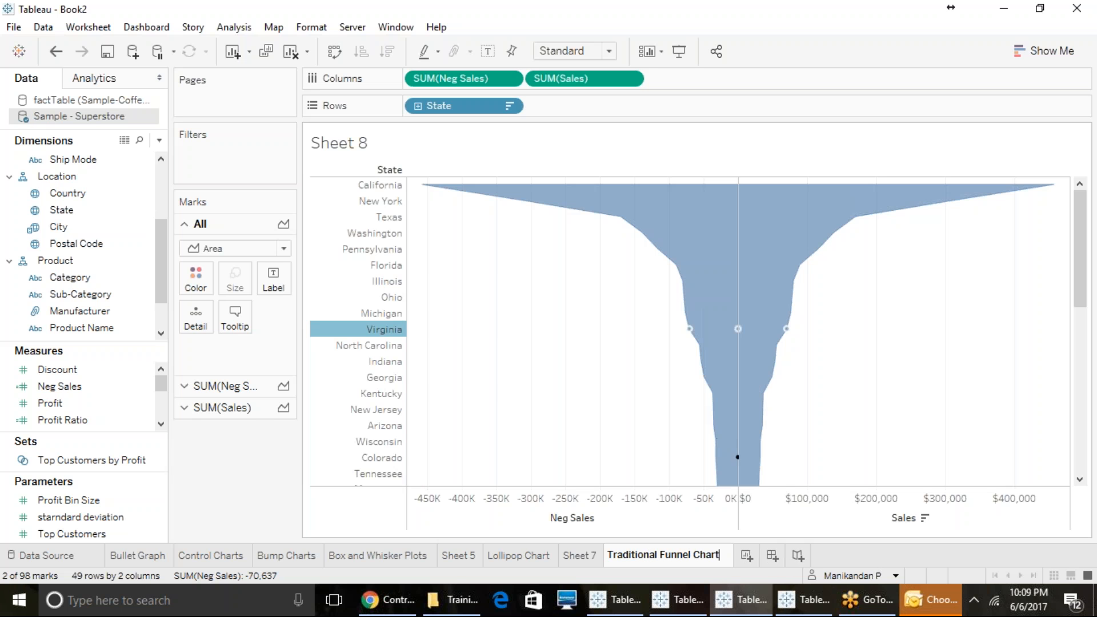
left_click(746, 555)
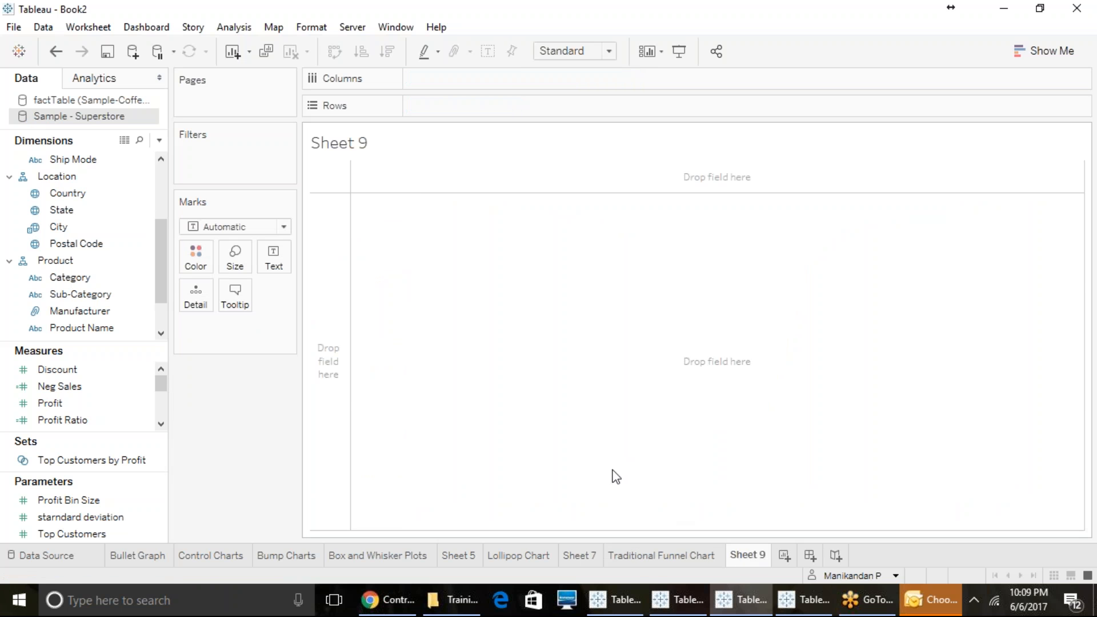
left_click(636, 557)
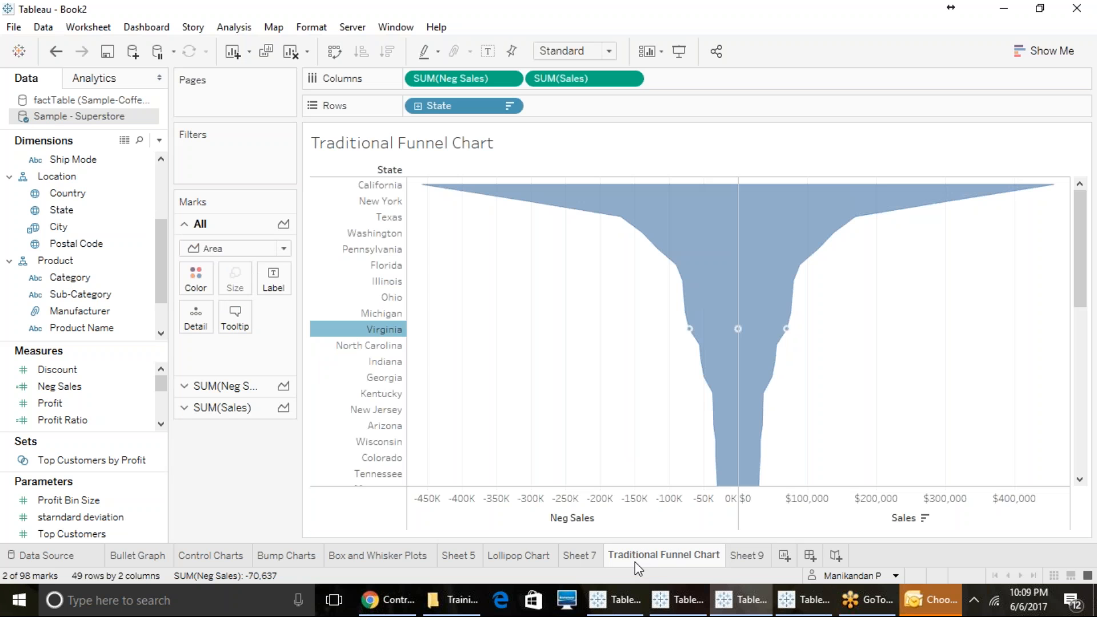
mouse_move(636, 561)
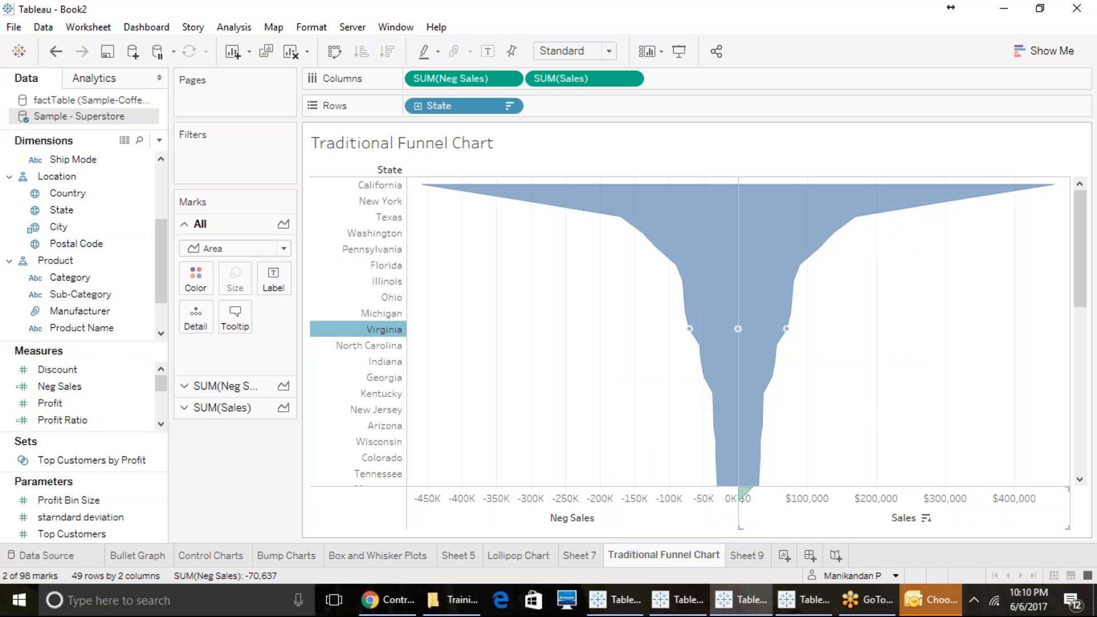
Change the mark type for all measures in the traditional funnel chart to Automatic
mouse_move(874, 204)
left_click(1044, 50)
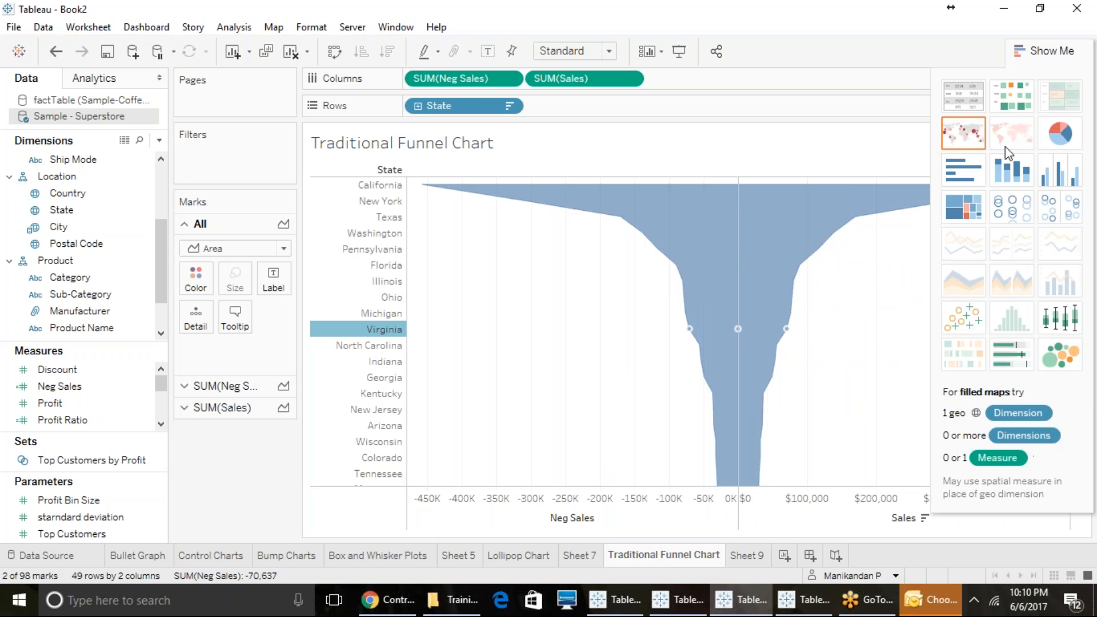
left_click(969, 172)
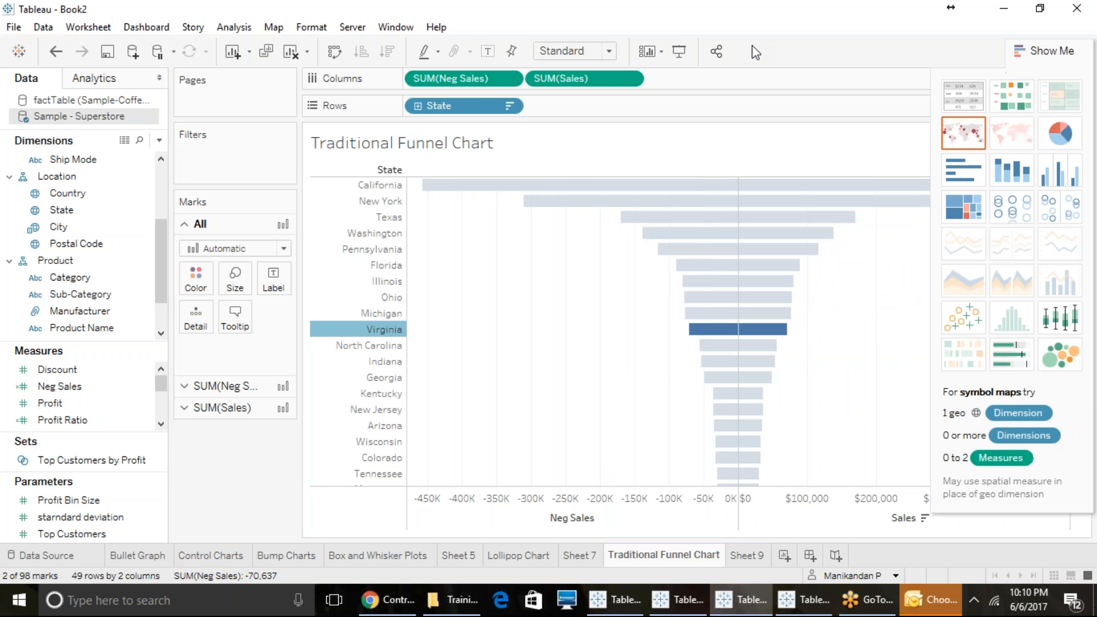
left_click(879, 164)
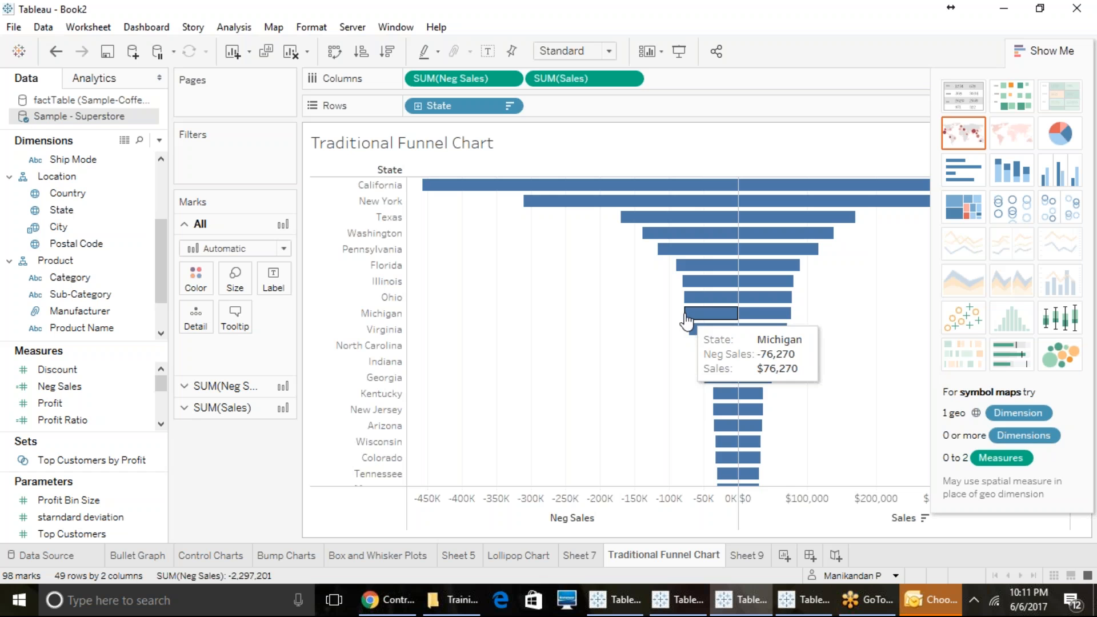
On the Lollipop Chart sheet, try Line as the mark type of the second SUM(Sales), and restore it to Circle
left_click(492, 555)
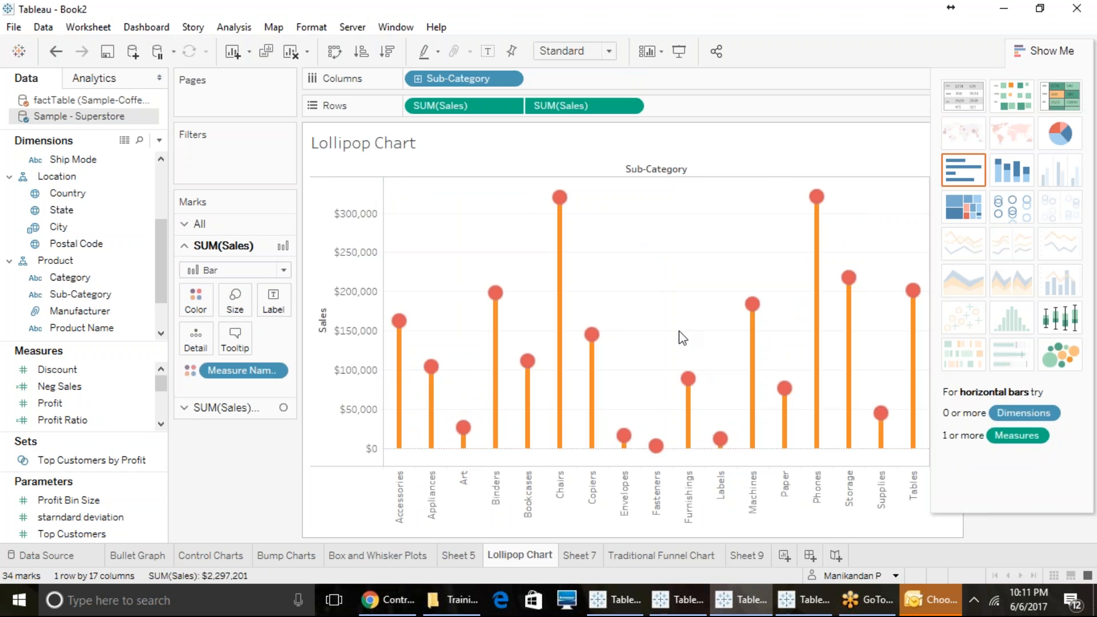
mouse_move(811, 225)
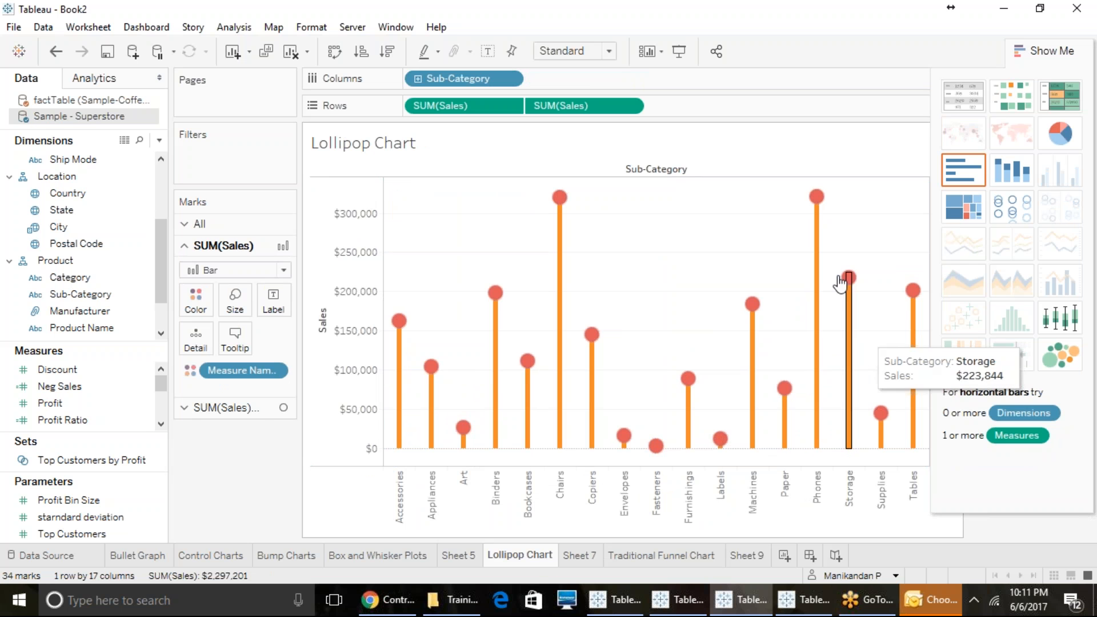
mouse_move(839, 393)
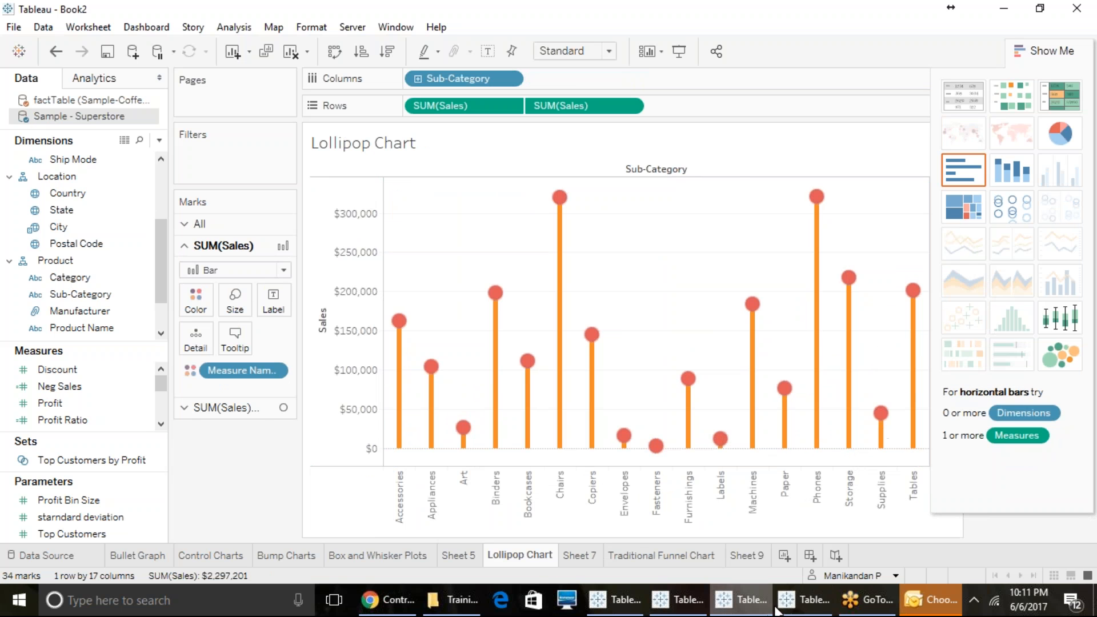
mouse_move(787, 600)
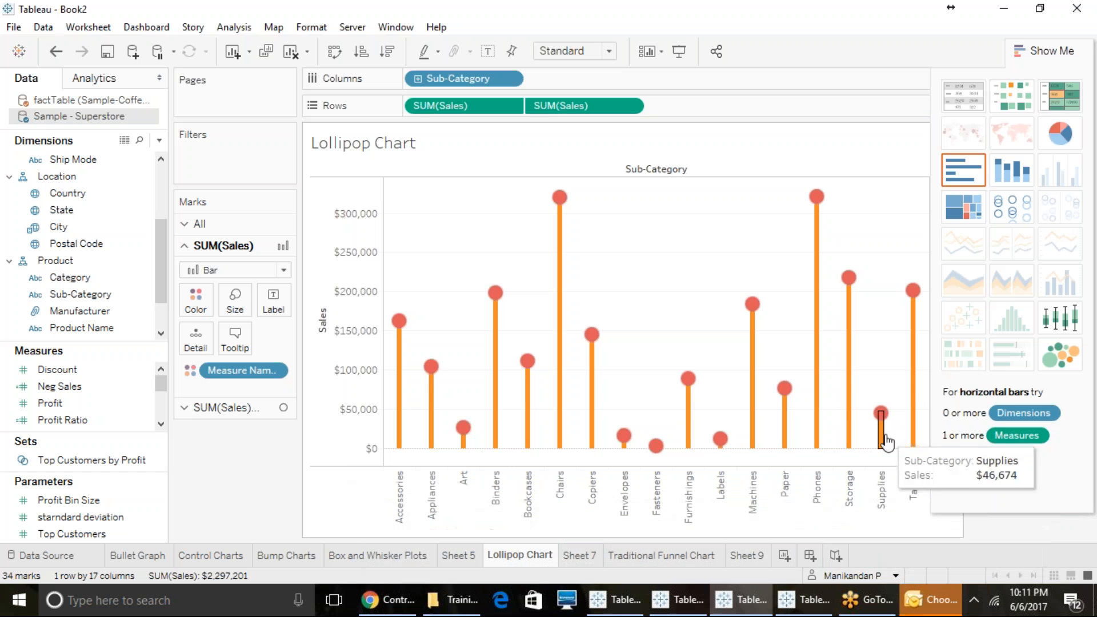
mouse_move(431, 393)
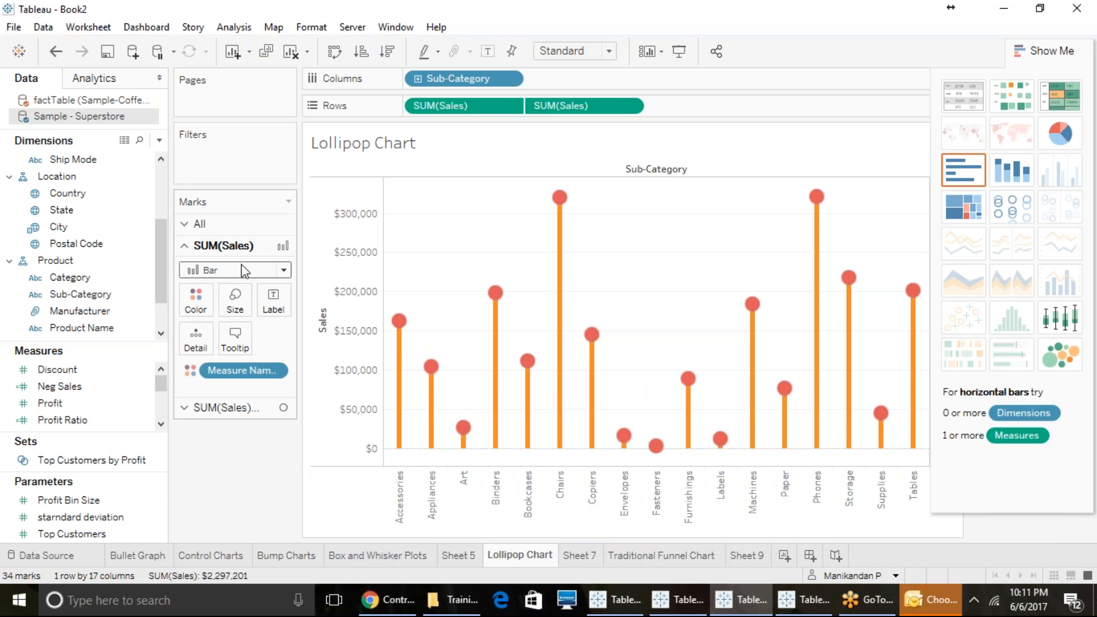
left_click(231, 408)
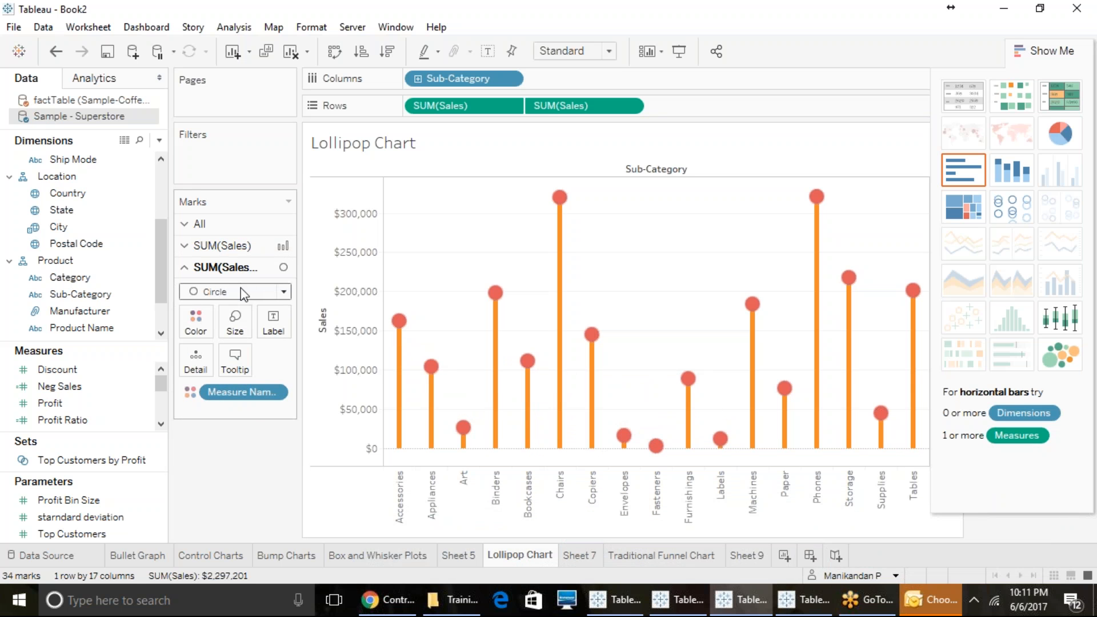
left_click(241, 290)
left_click(223, 342)
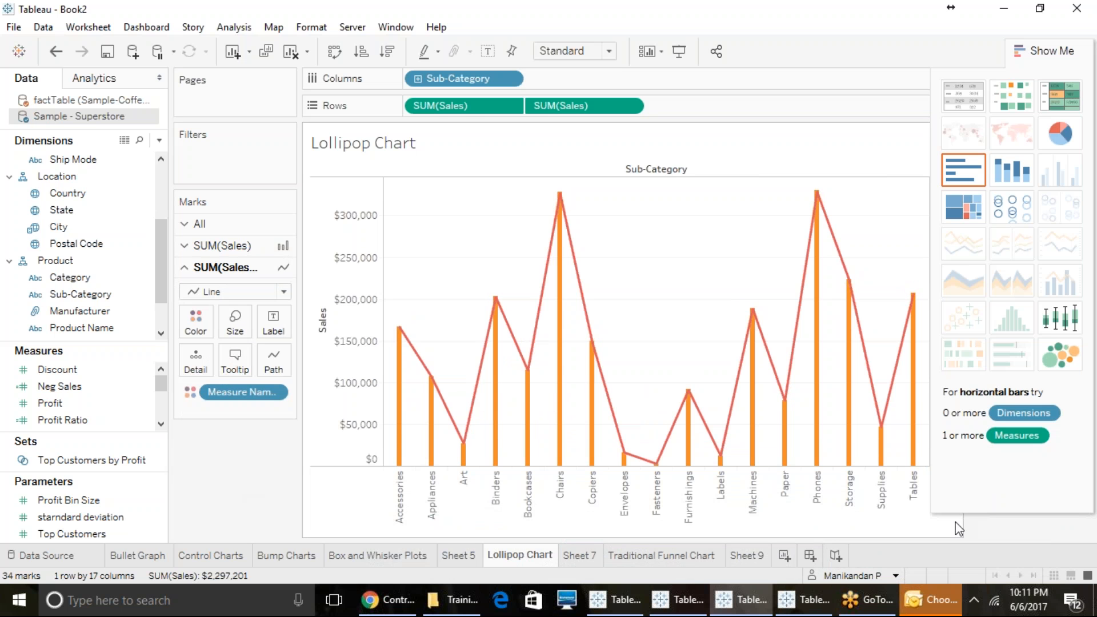
left_click(238, 291)
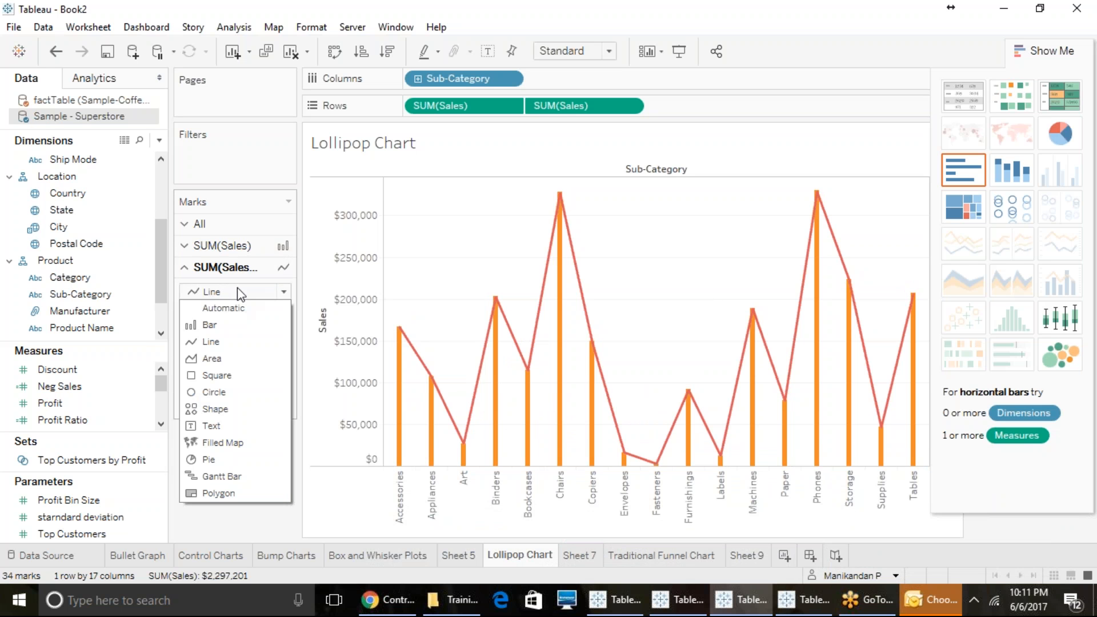
left_click(215, 392)
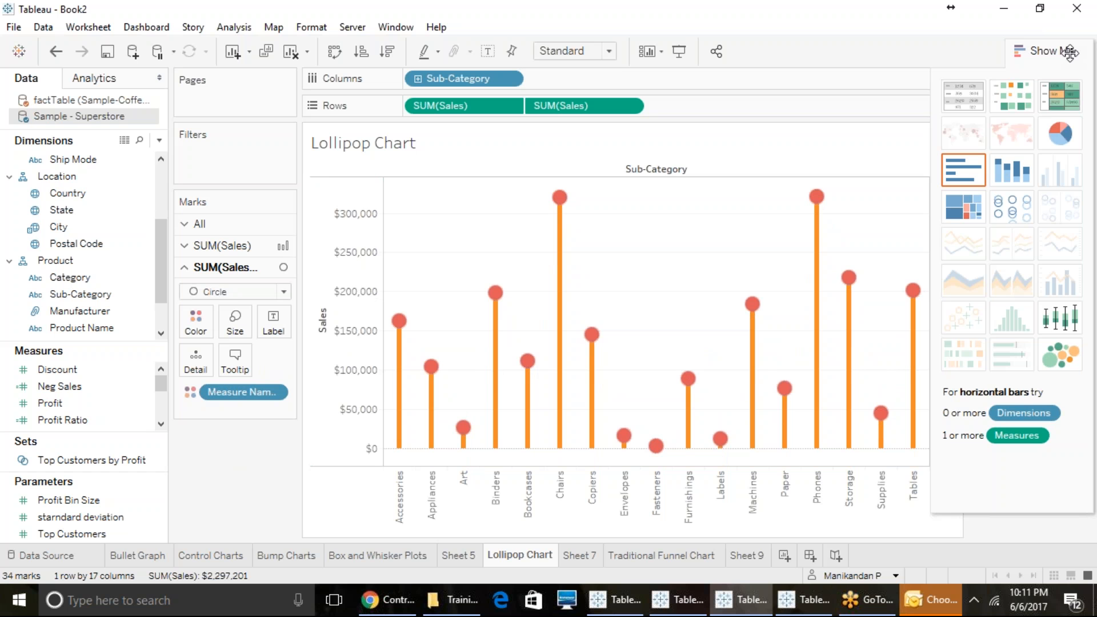
left_click(1032, 51)
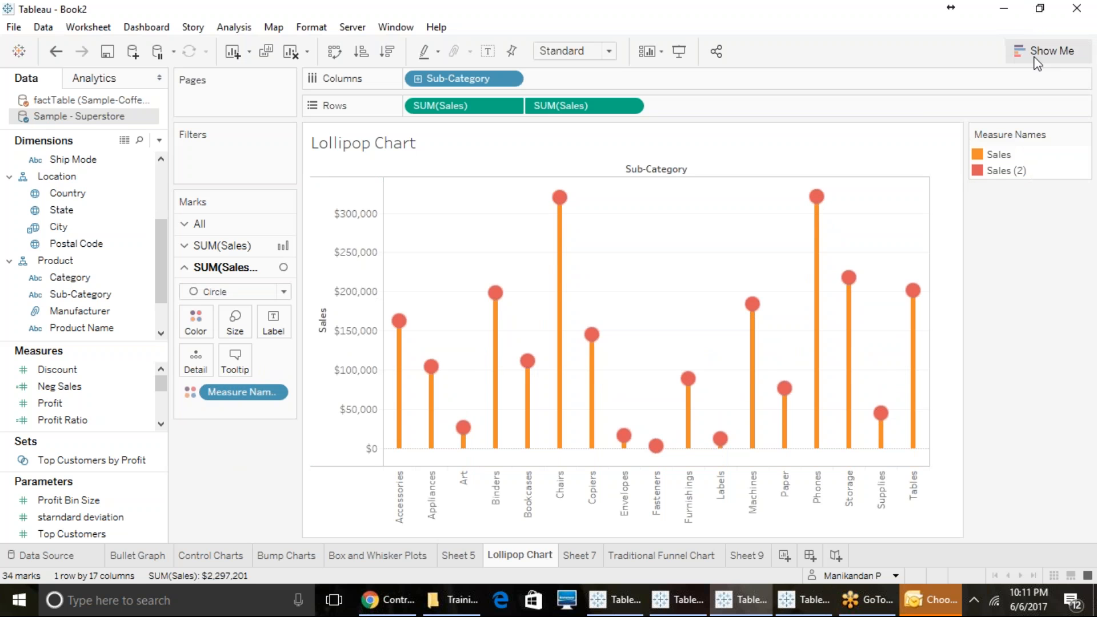
On the blank Sheet 9, place the Sales measure on Rows
left_click(746, 556)
mouse_move(759, 557)
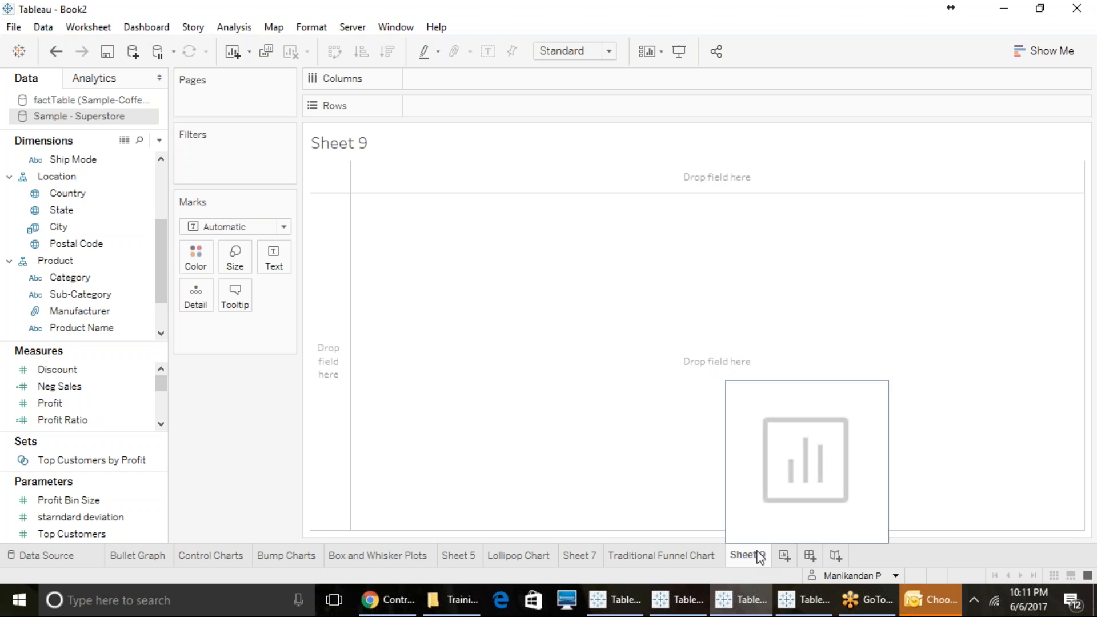
scroll(75, 394, "down", 2)
scroll(74, 394, "up", 2)
scroll(74, 394, "down", 1)
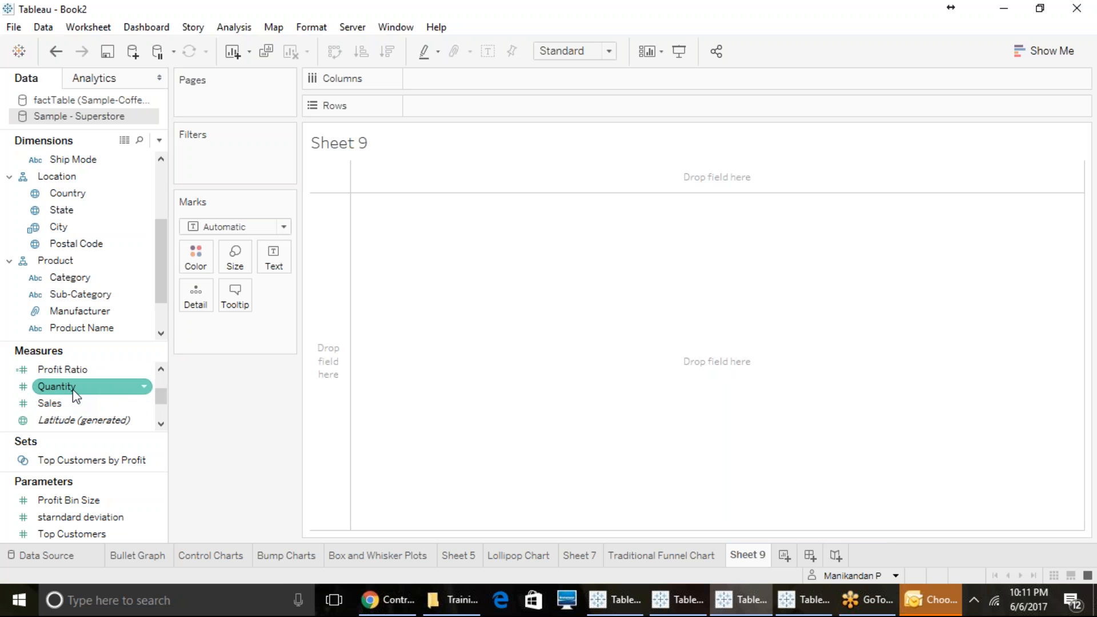
left_click_drag(71, 403, 434, 105)
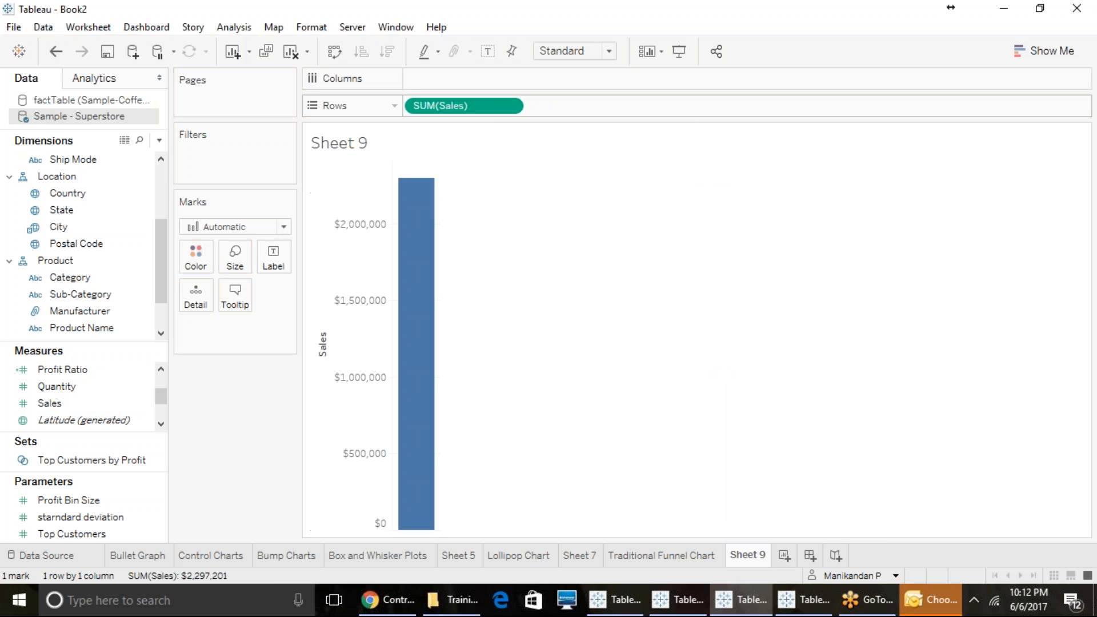
Color the Sales bar by State alone, removing Country from the marks, and size its segments by Sales
left_click(67, 193)
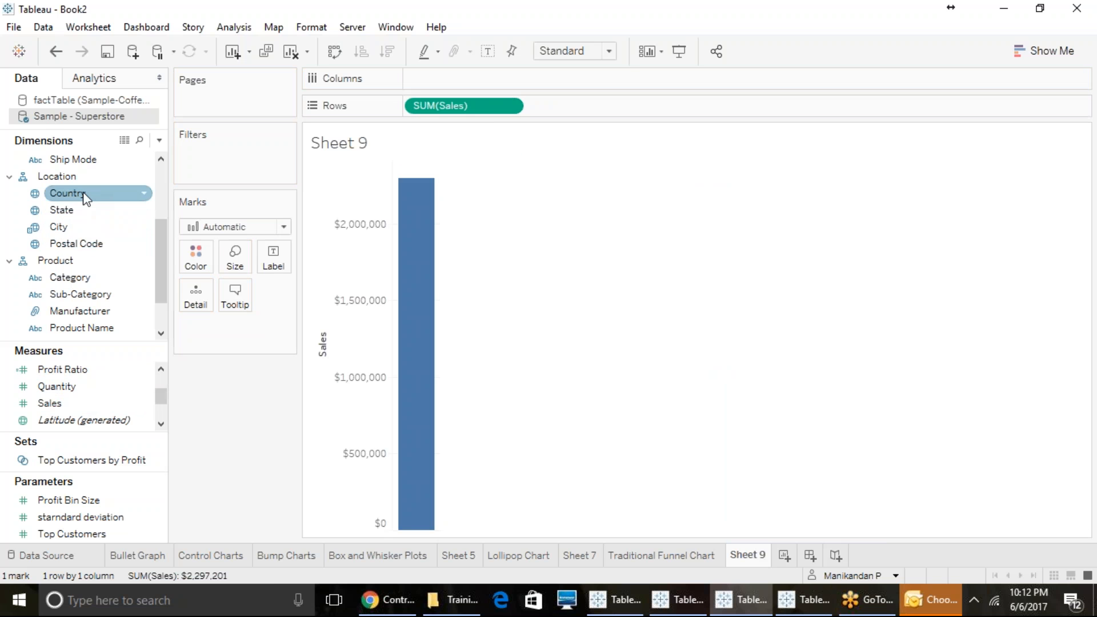
left_click(73, 212)
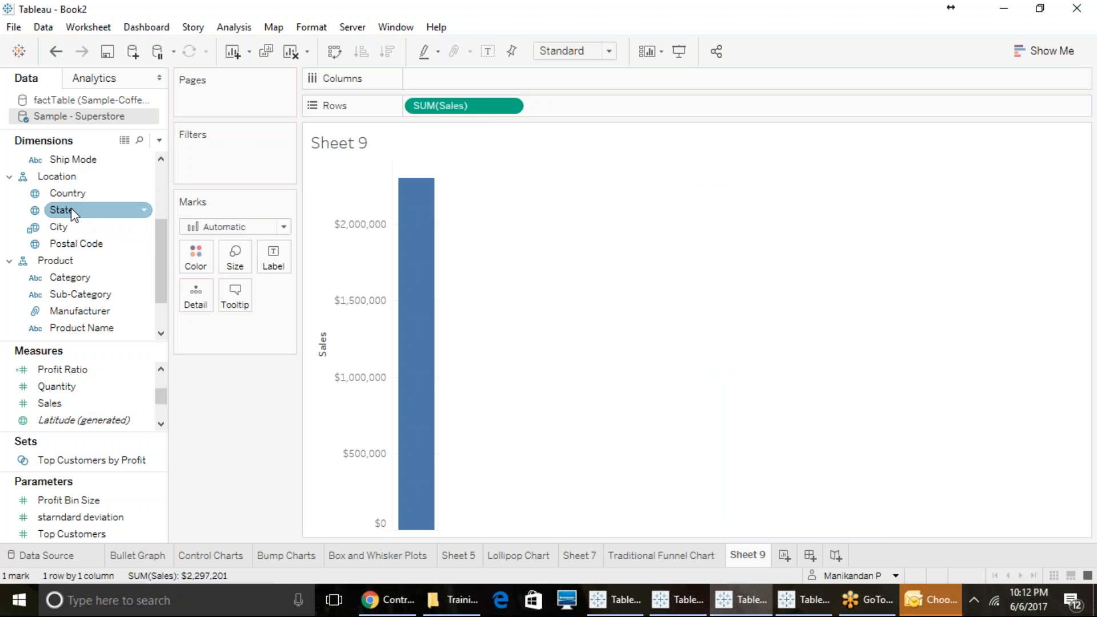
left_click_drag(73, 212, 205, 257)
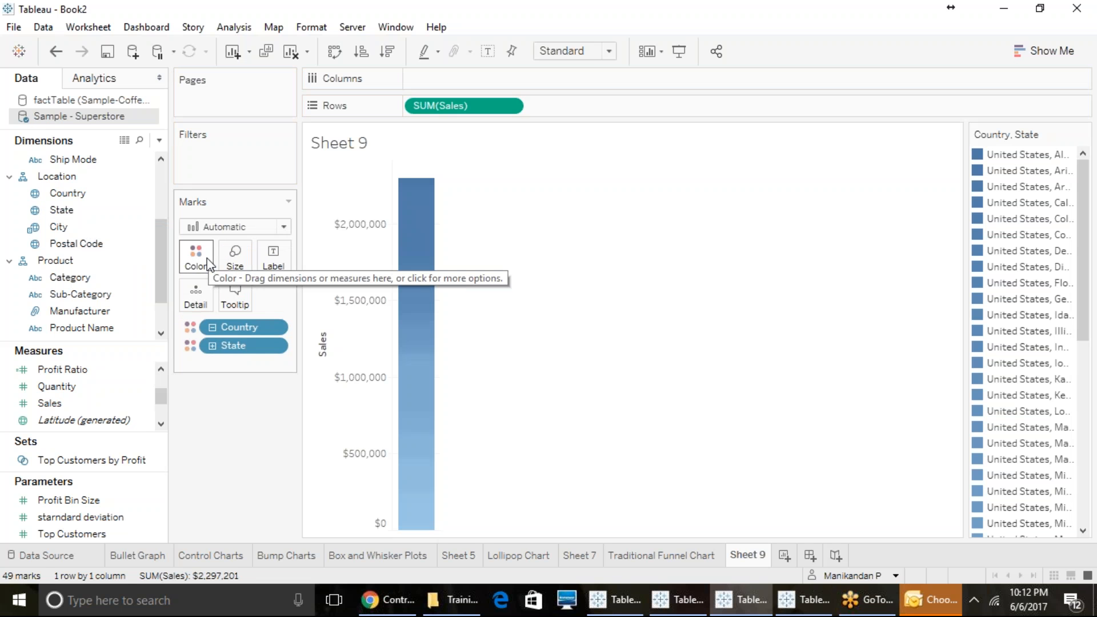
left_click_drag(240, 327, 7, 231)
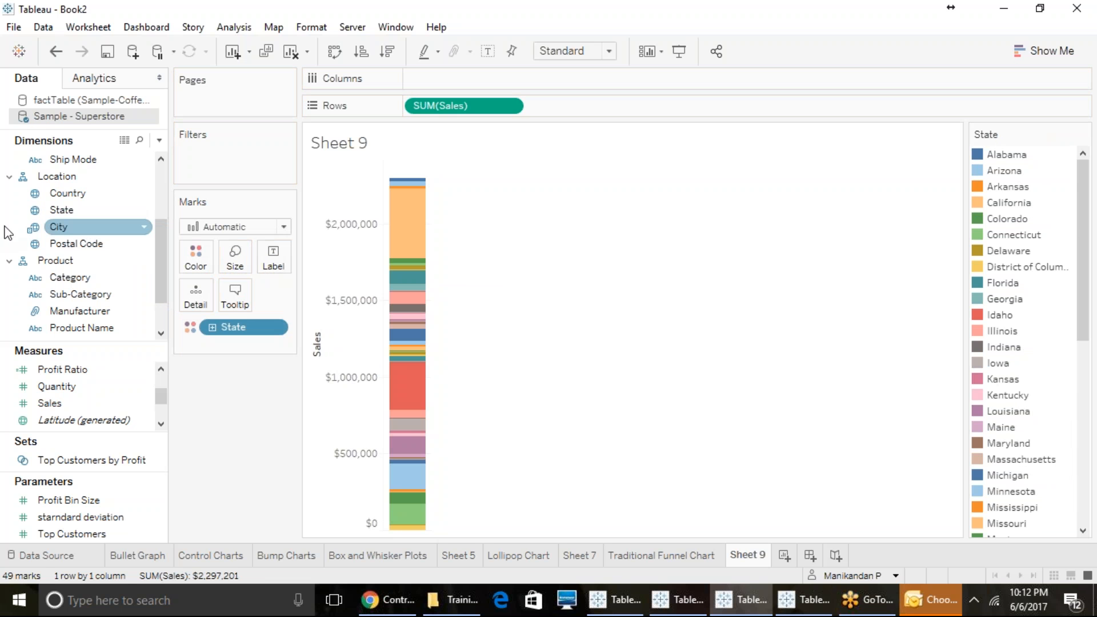
left_click(63, 406)
left_click_drag(63, 412, 235, 274)
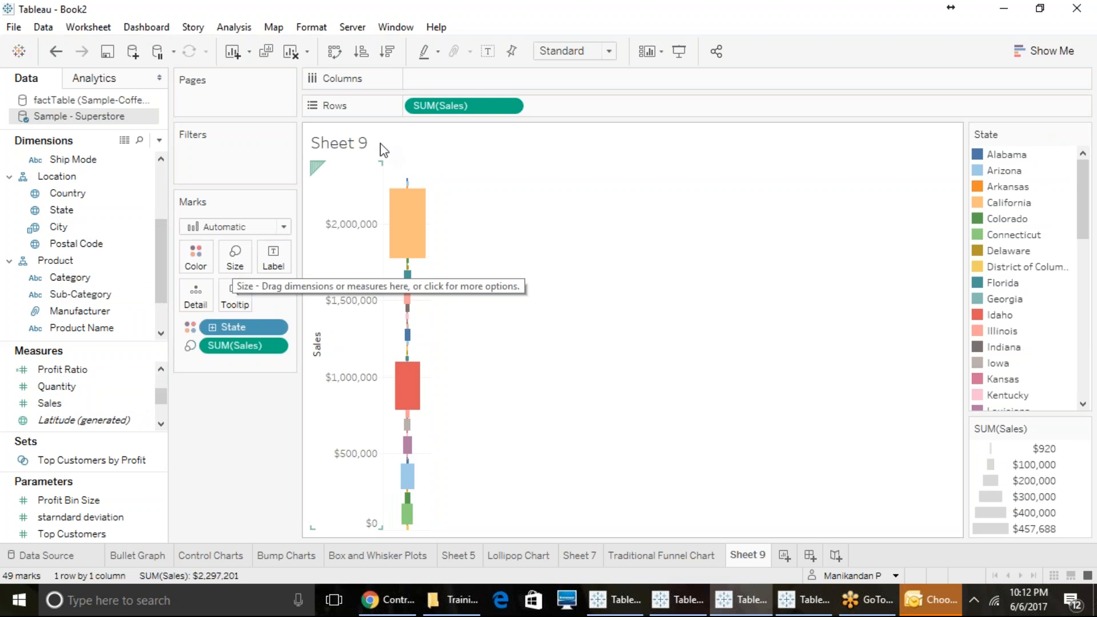
Sort the states in descending order of sales and widen the bar column to form a stepped funnel
left_click(387, 52)
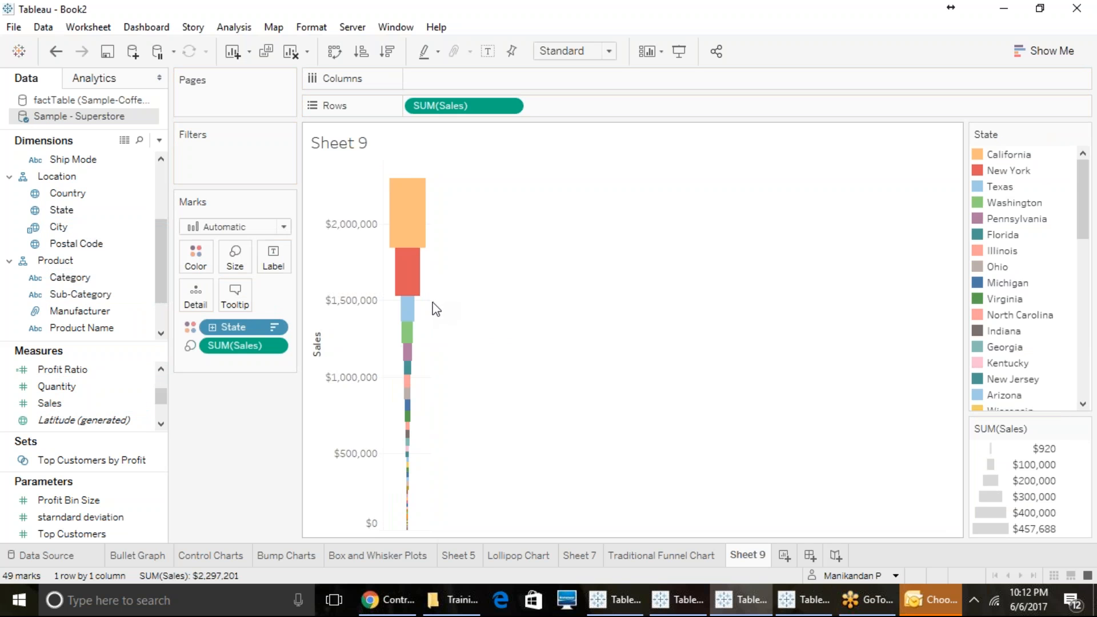
left_click_drag(431, 301, 584, 308)
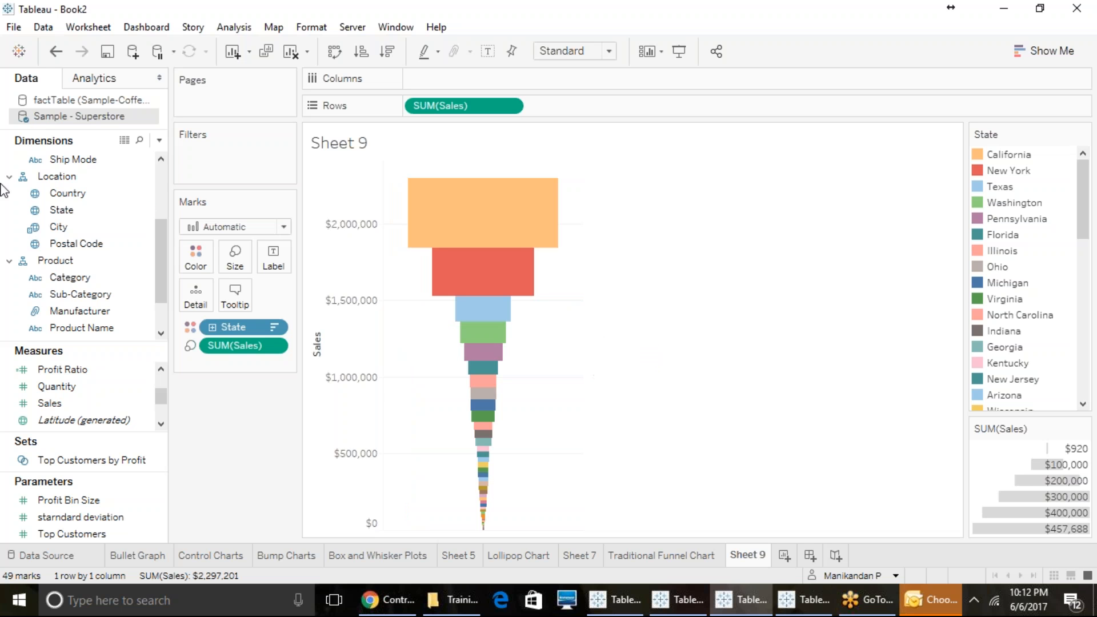
Filter State to the top 10 by the sum of Sales
scroll(52, 251, "up", 1)
left_click_drag(62, 261, 494, 189)
left_click(548, 105)
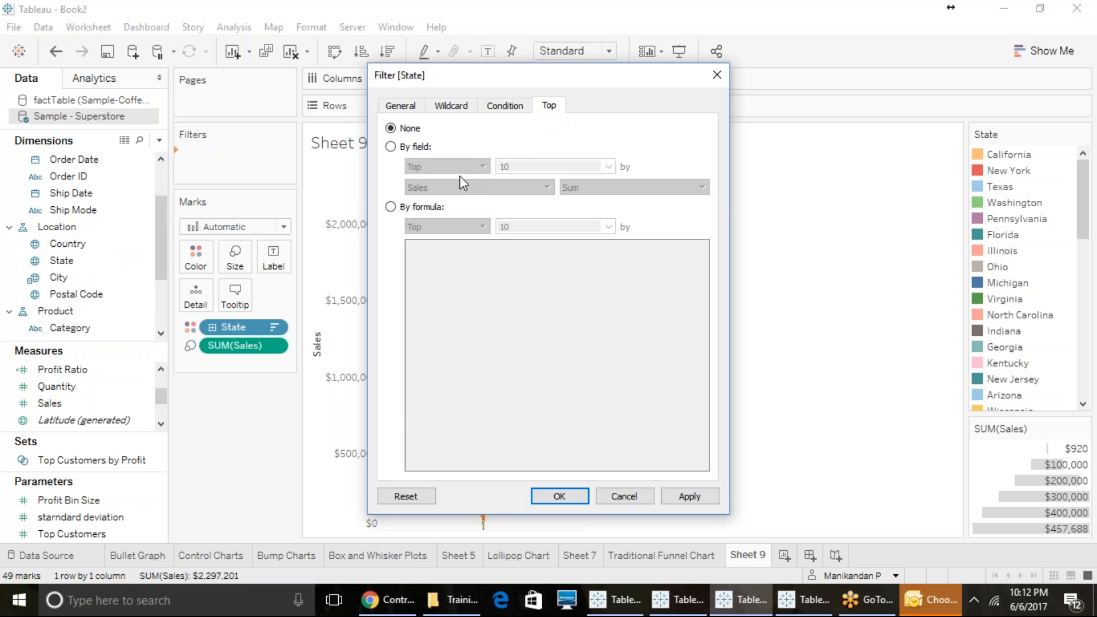
left_click(391, 147)
left_click(568, 497)
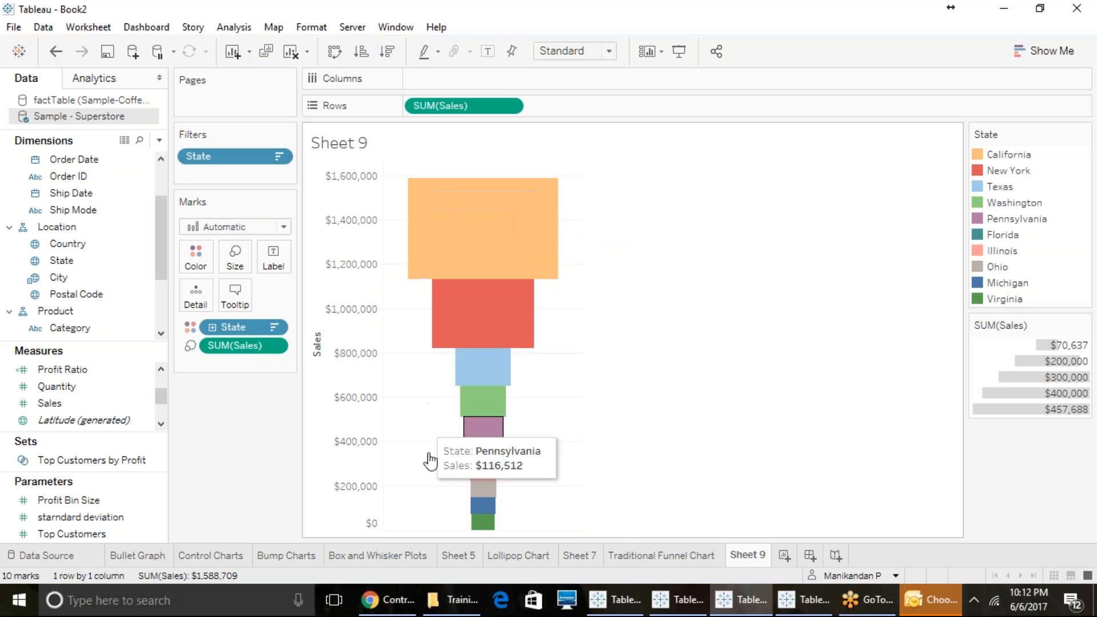
On the Traditional Funnel Chart sheet, set the mark type for all measures to Area
left_click(653, 556)
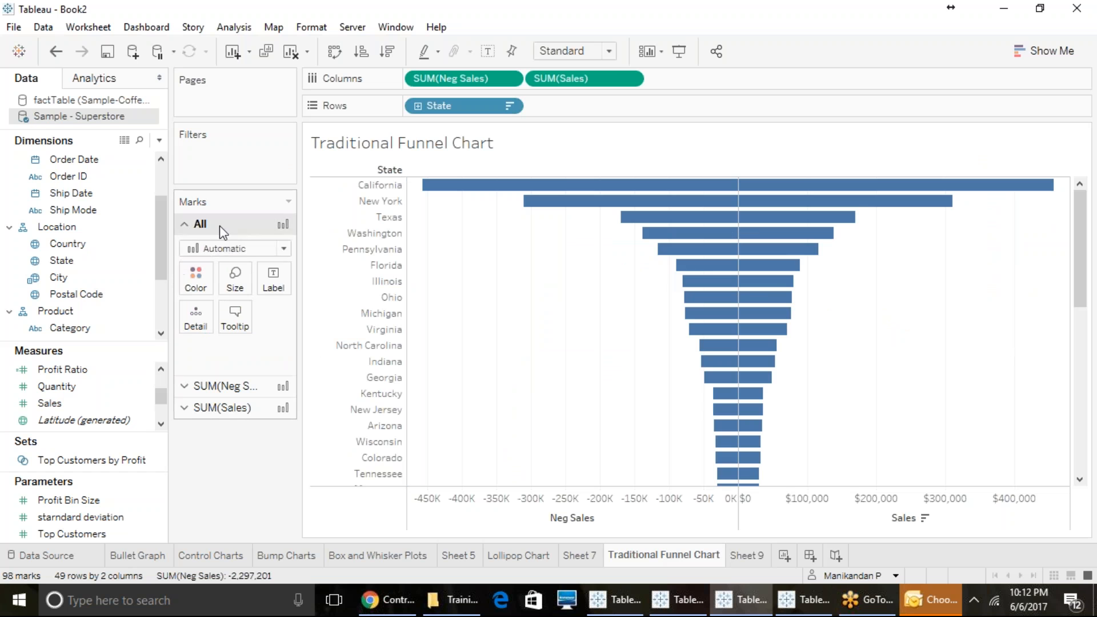
left_click(227, 248)
left_click(235, 314)
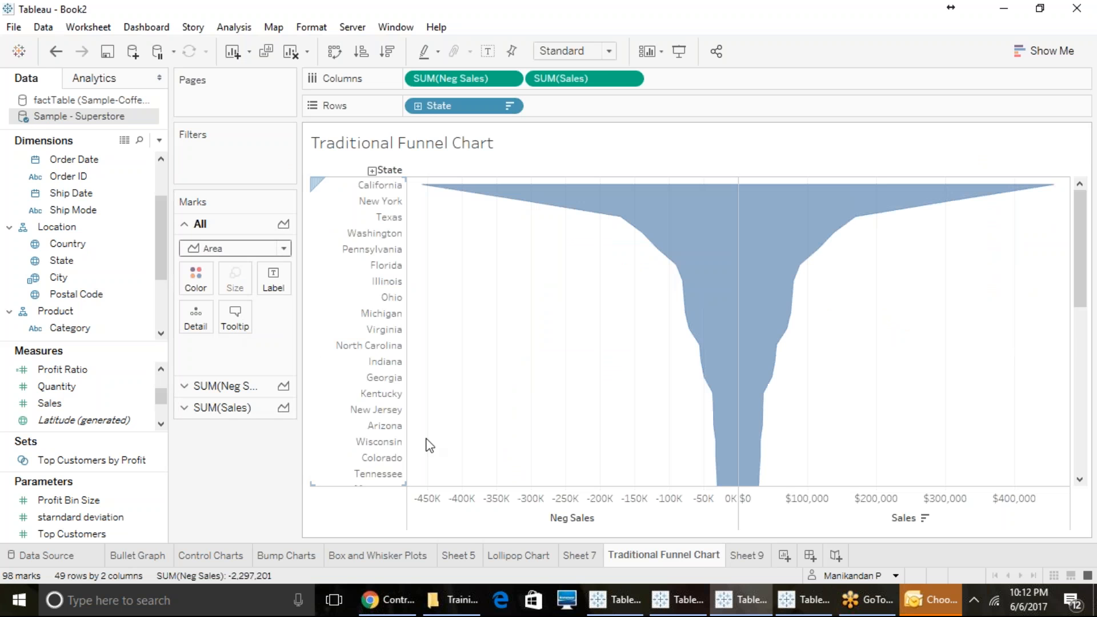
Compare the stepped funnel on Sheet 9 with the area funnel on the Traditional Funnel Chart sheet
left_click(739, 555)
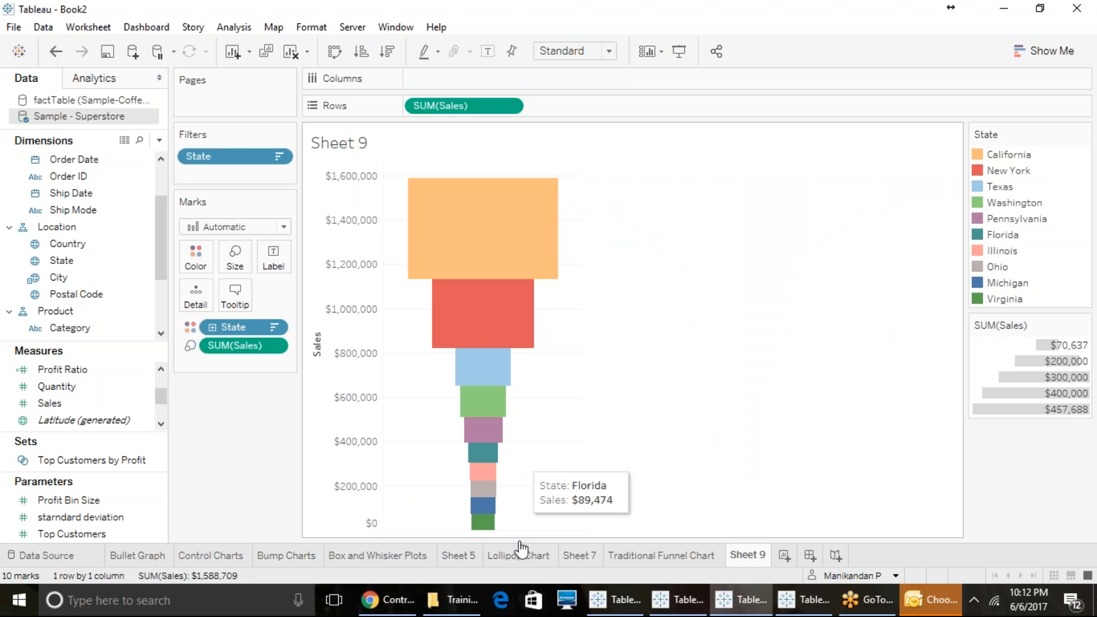
left_click(688, 556)
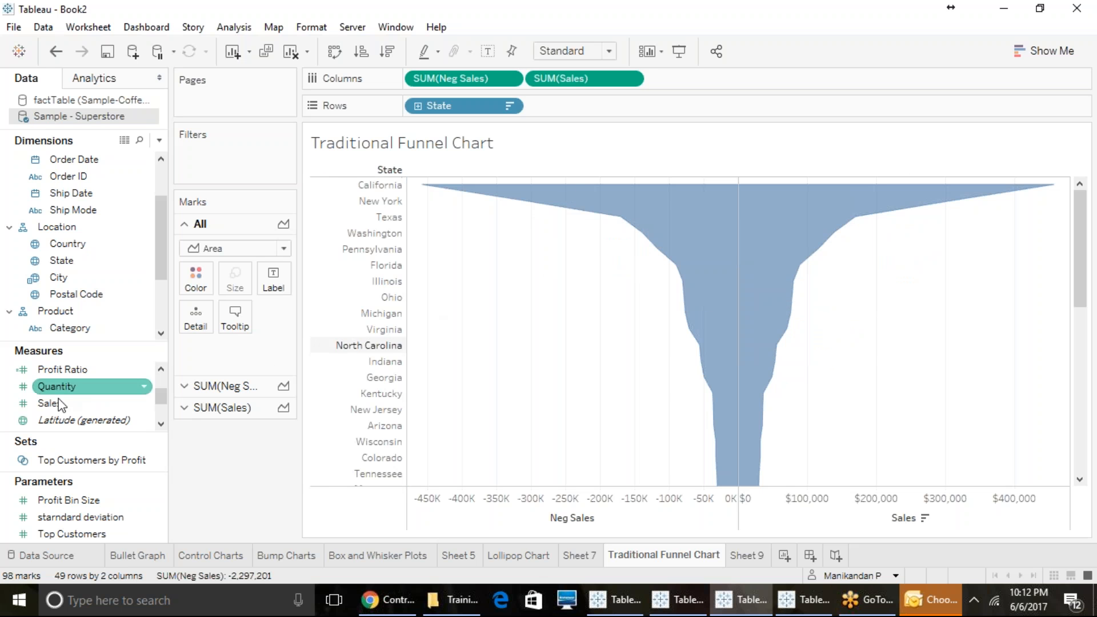
scroll(86, 394, "up", 3)
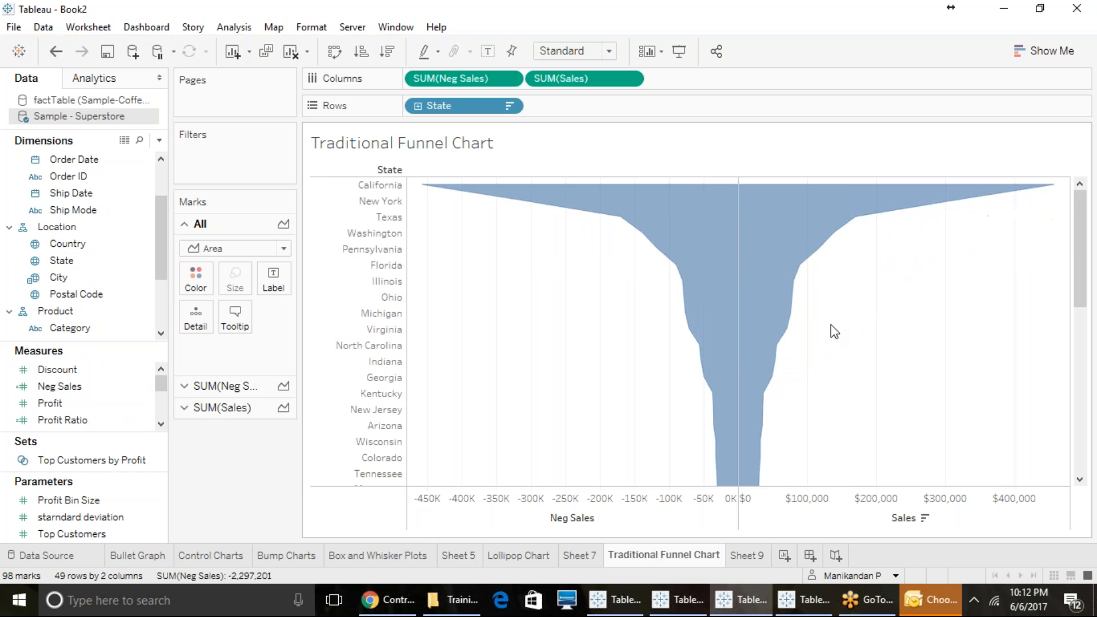
left_click(742, 555)
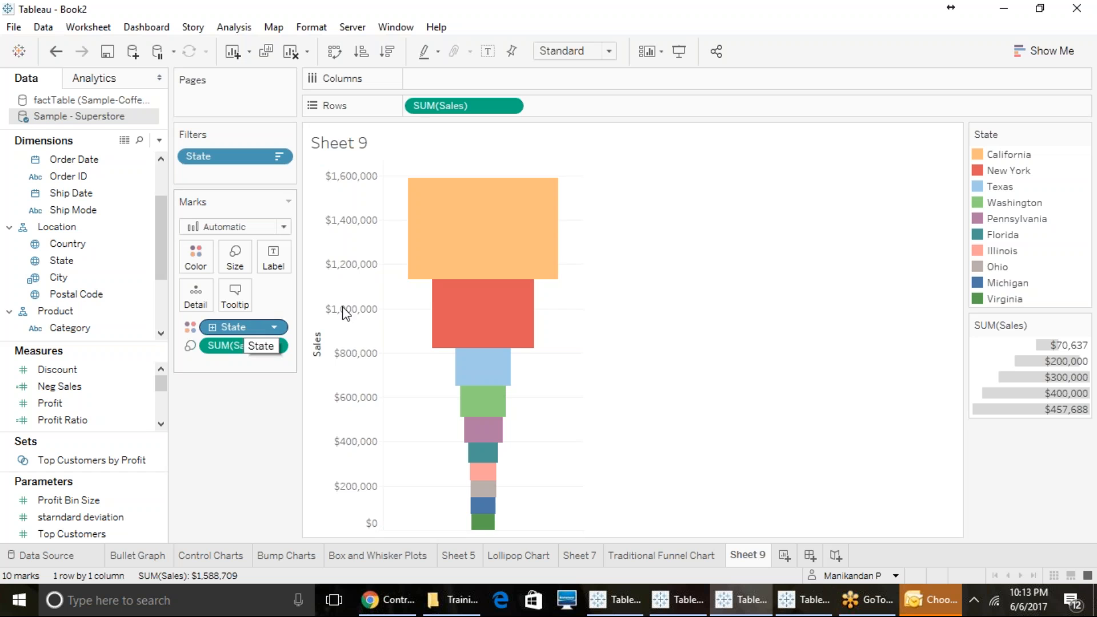
Label the funnel segments with their State names and widen the bar column
mouse_move(417, 215)
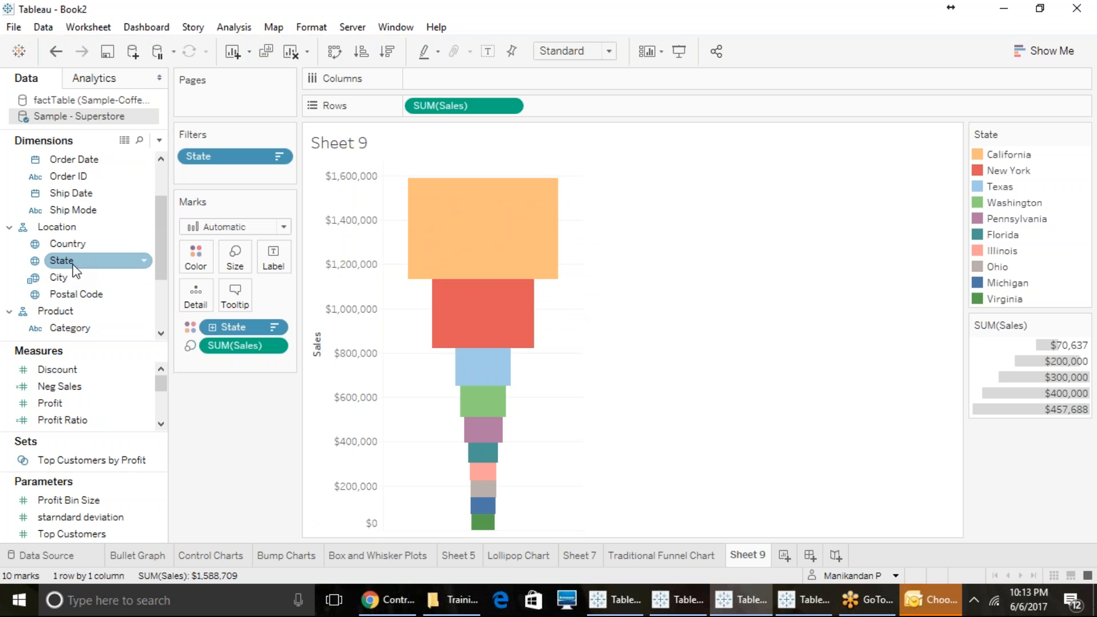
mouse_move(474, 527)
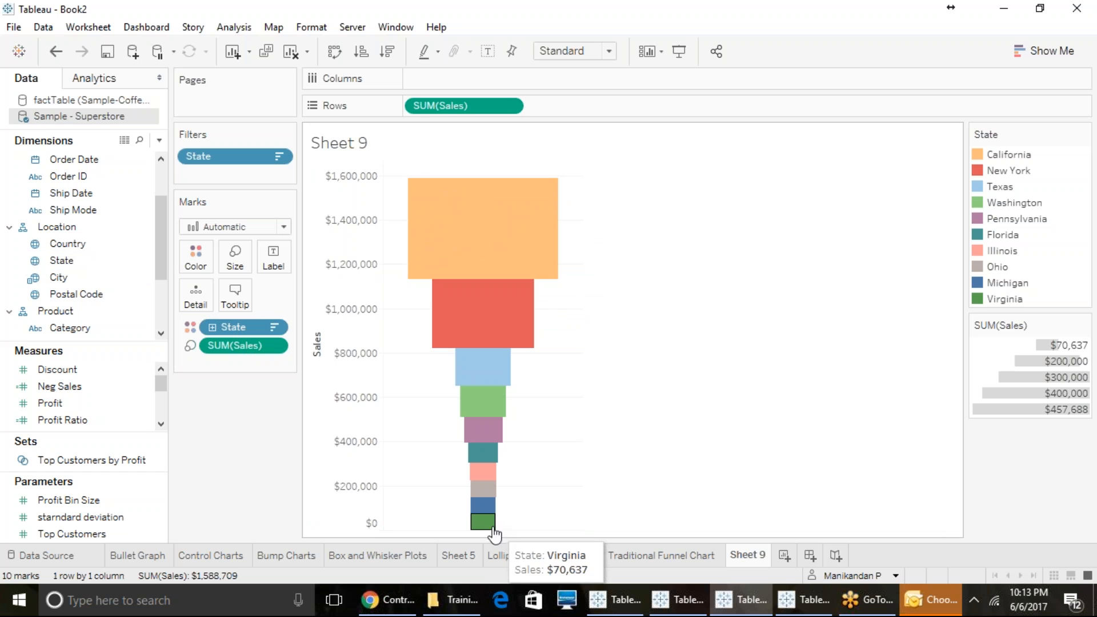
left_click_drag(65, 261, 273, 258)
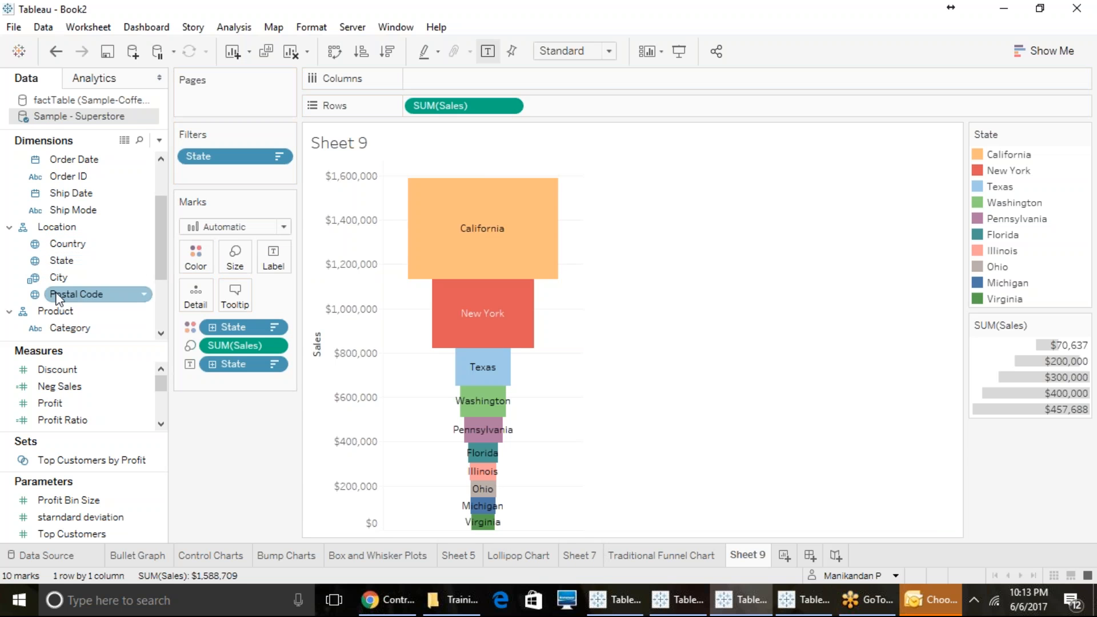
scroll(75, 390, "down", 1)
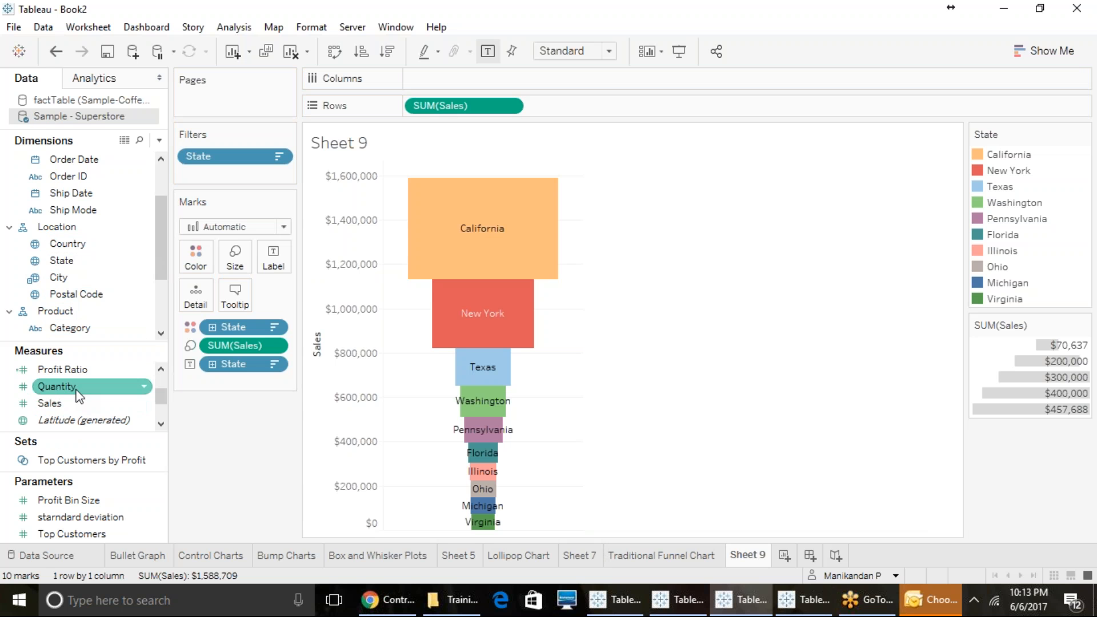
left_click_drag(66, 404, 292, 262)
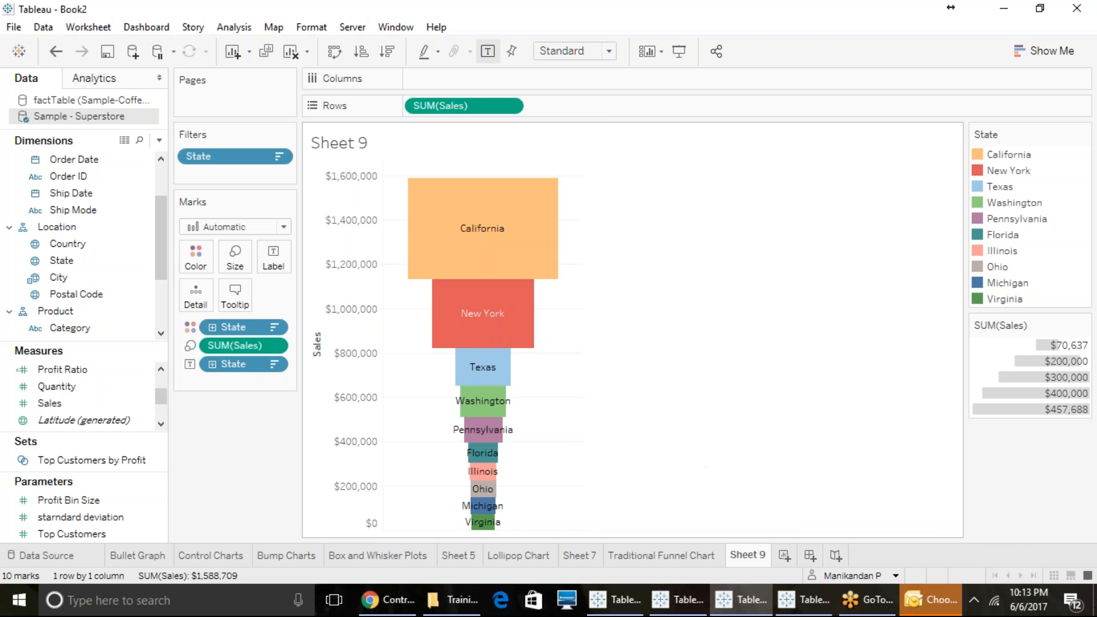
left_click_drag(583, 452, 677, 406)
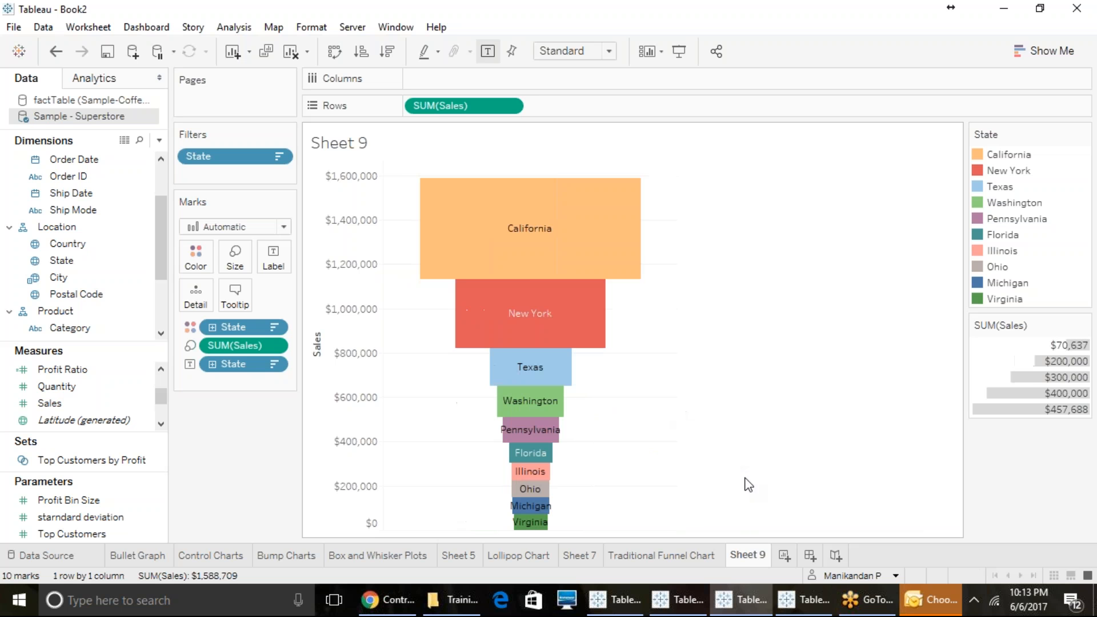
Rename Sheet 9 as Funnel Chart
right_click(748, 554)
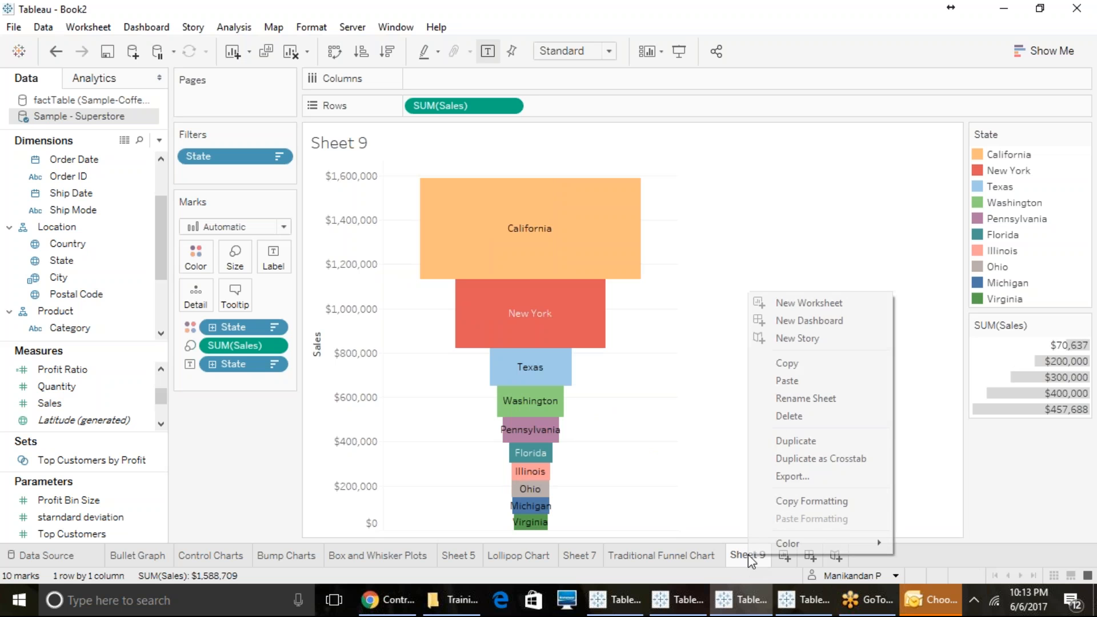
left_click(799, 399)
type("Funnel Chart")
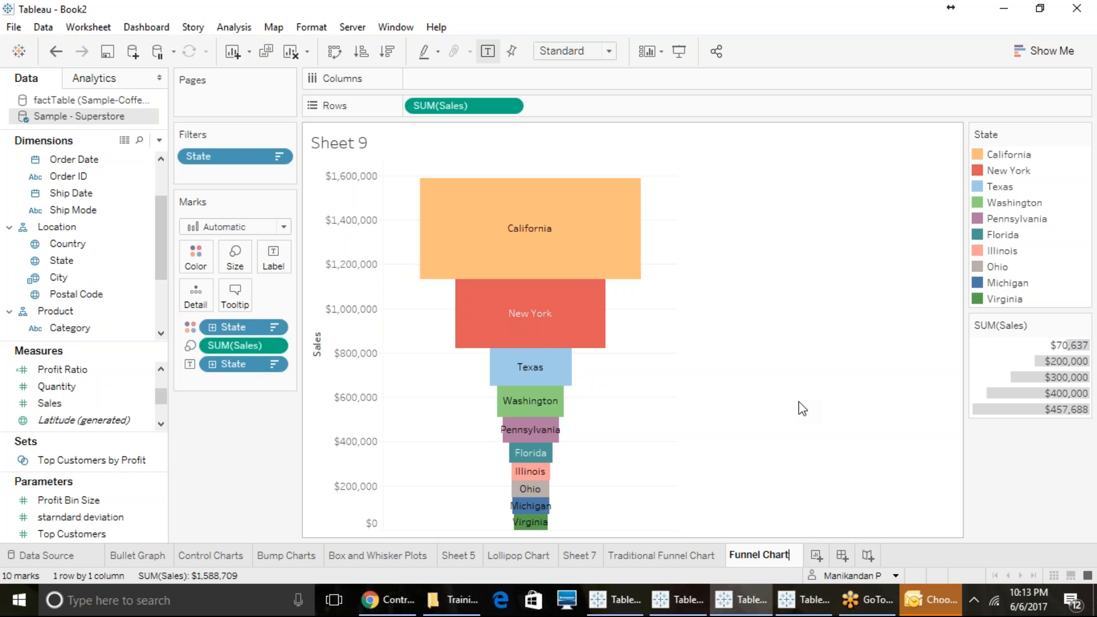
key("Return")
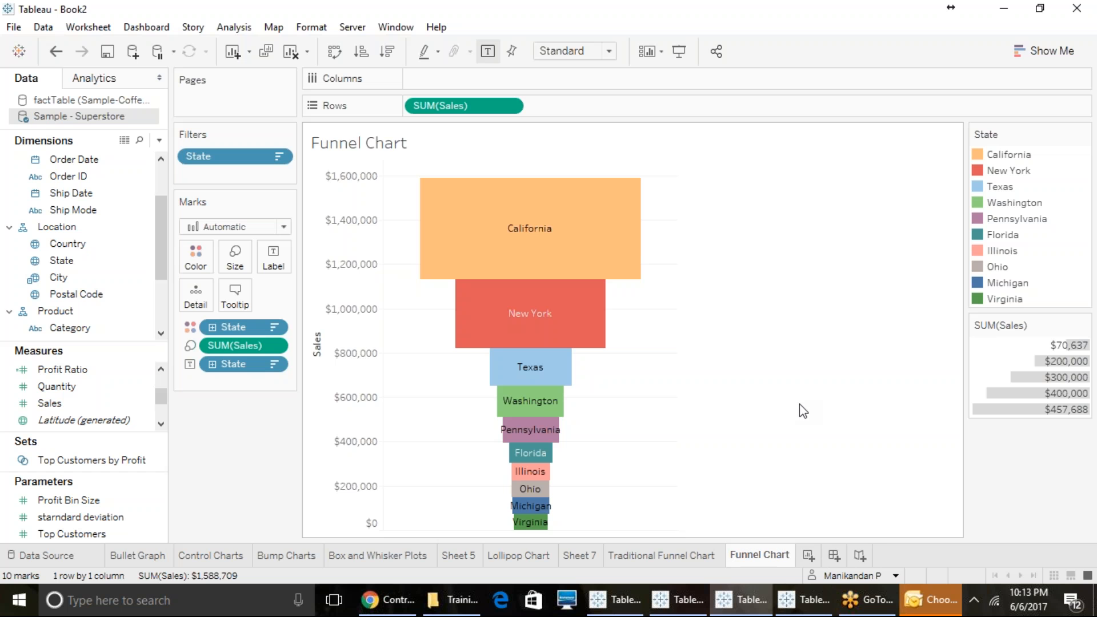
Create a new worksheet and show the State names as text marks
left_click(817, 553)
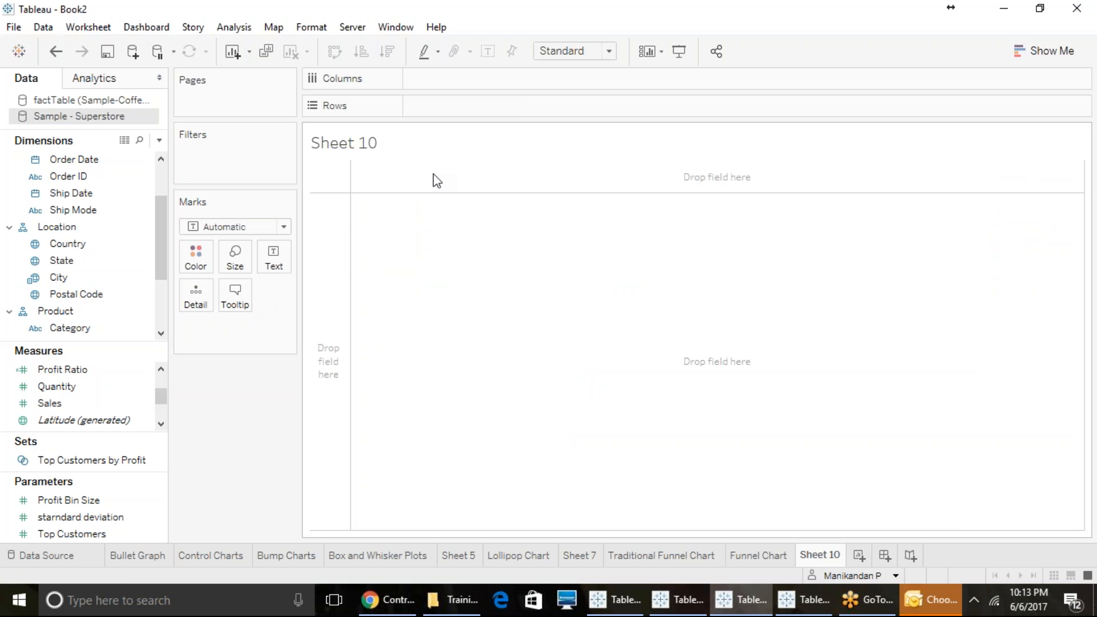
left_click(93, 244)
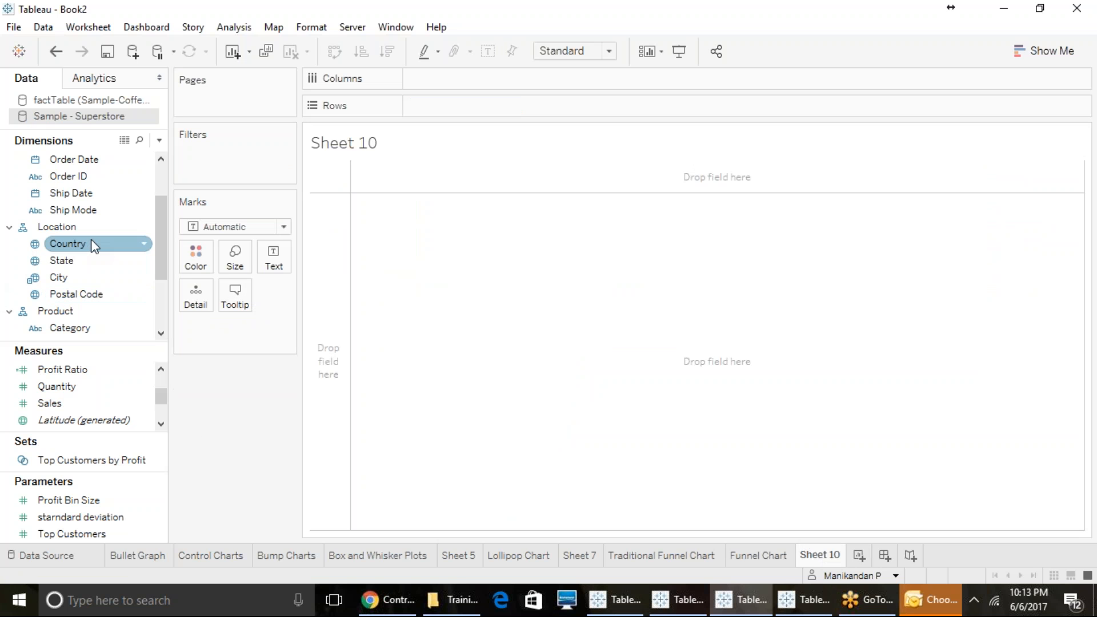
scroll(91, 238, "up", 3)
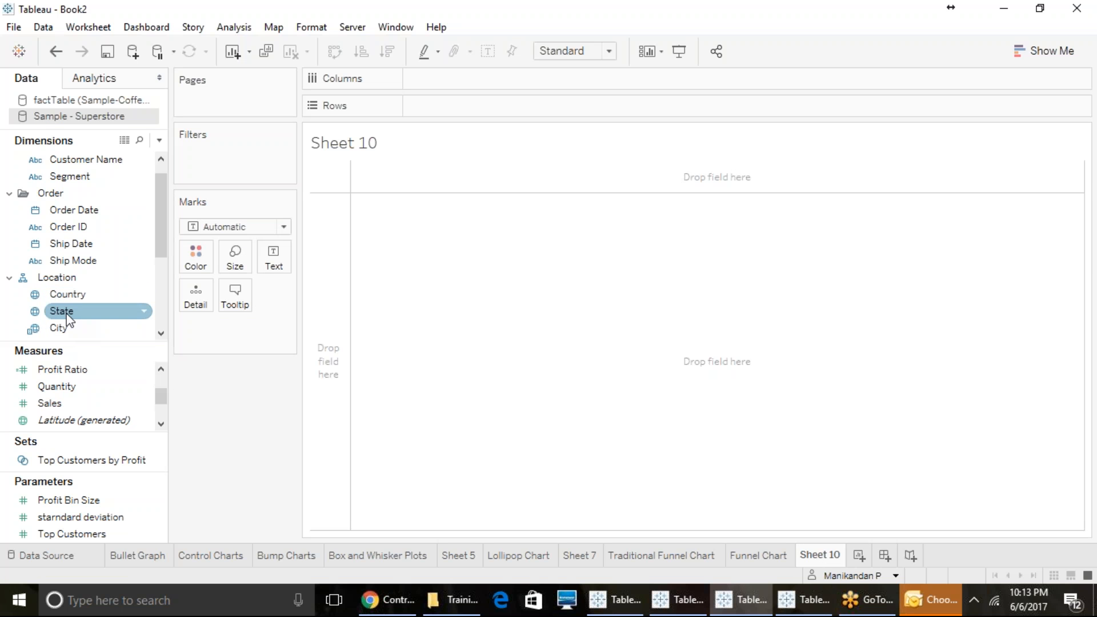
left_click_drag(83, 314, 276, 265)
left_click_drag(2, 247, 81, 314)
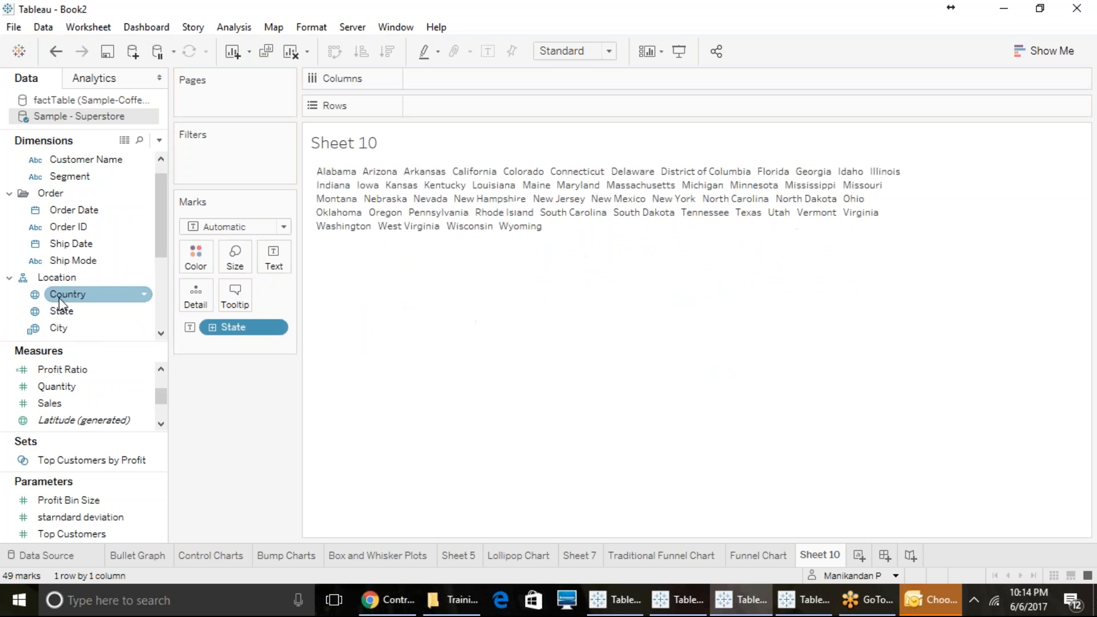
Size the states by Sales and set the mark type to Text to form a word cloud
left_click_drag(53, 407, 231, 262)
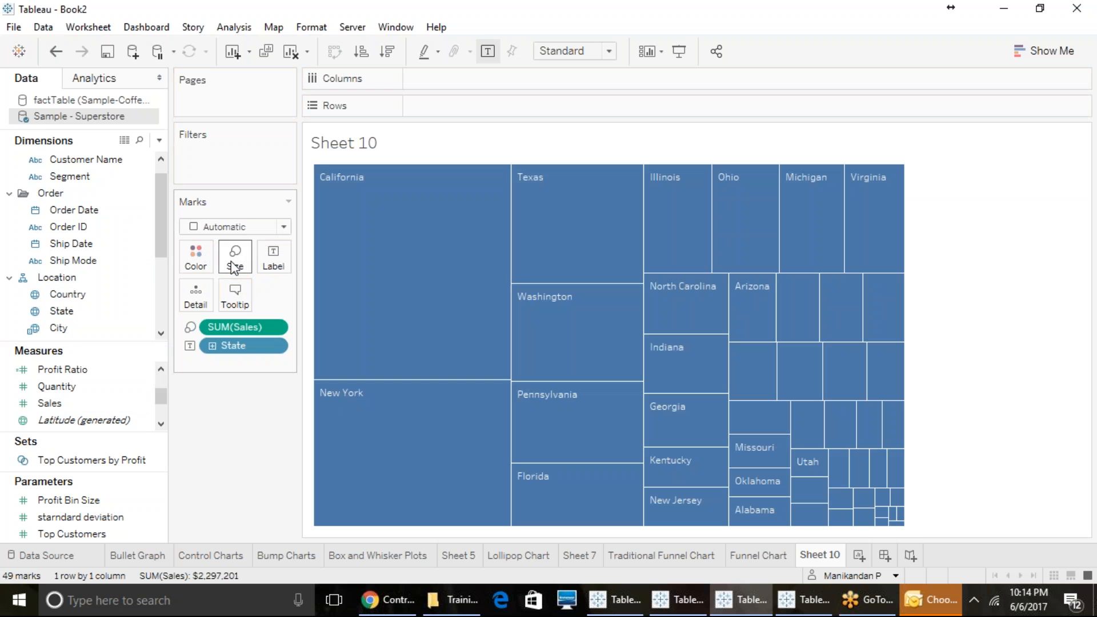
left_click(232, 228)
left_click(221, 362)
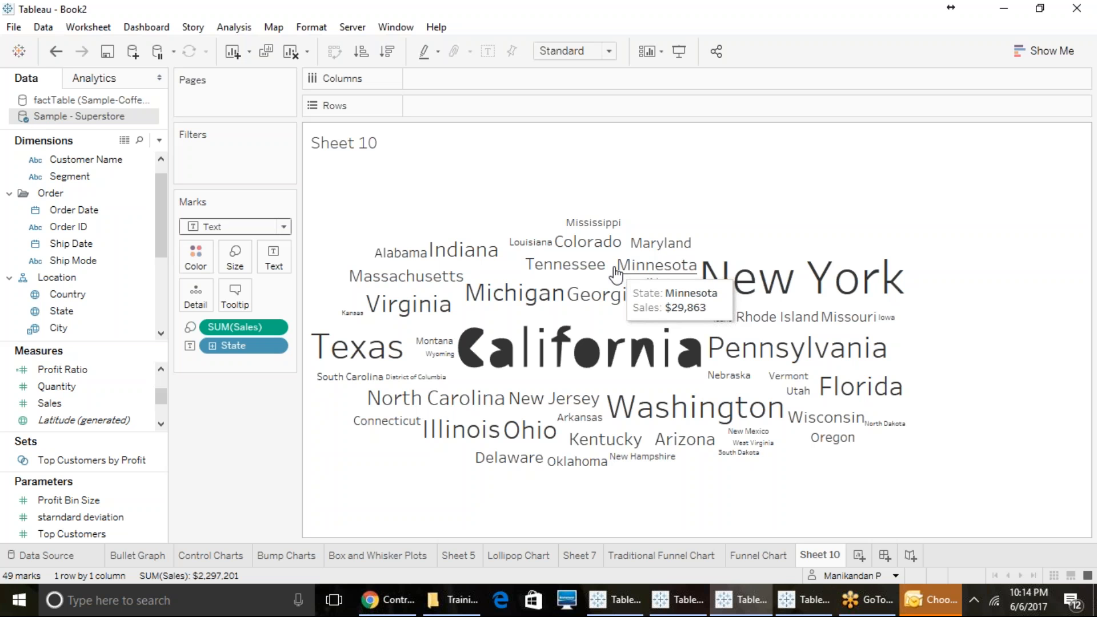
Color the state names in the word cloud by Sales
mouse_move(608, 349)
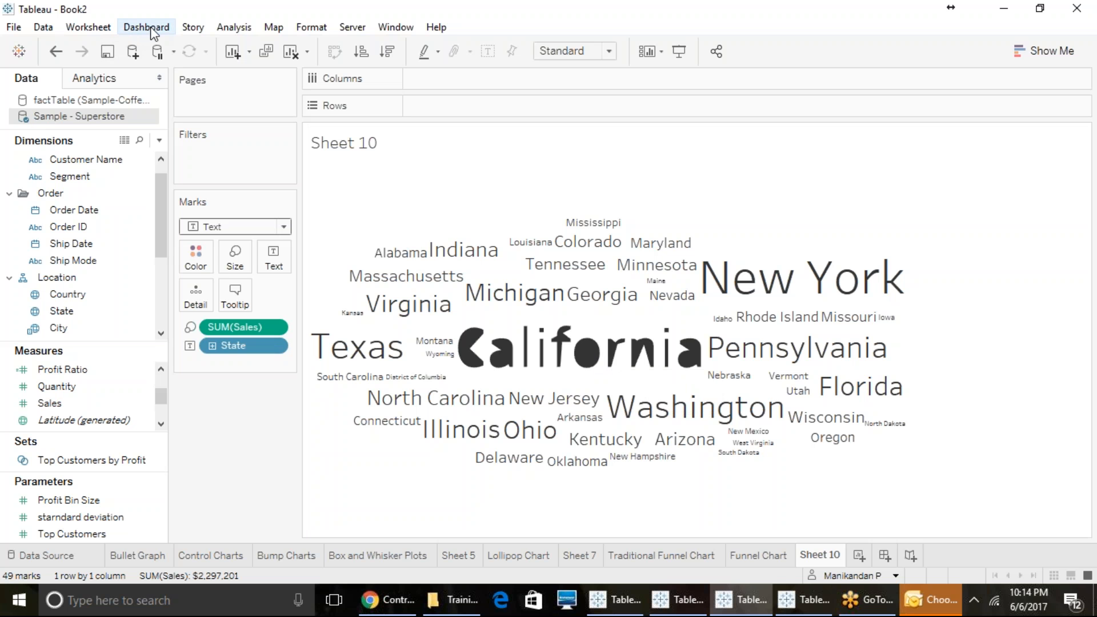
left_click(587, 363)
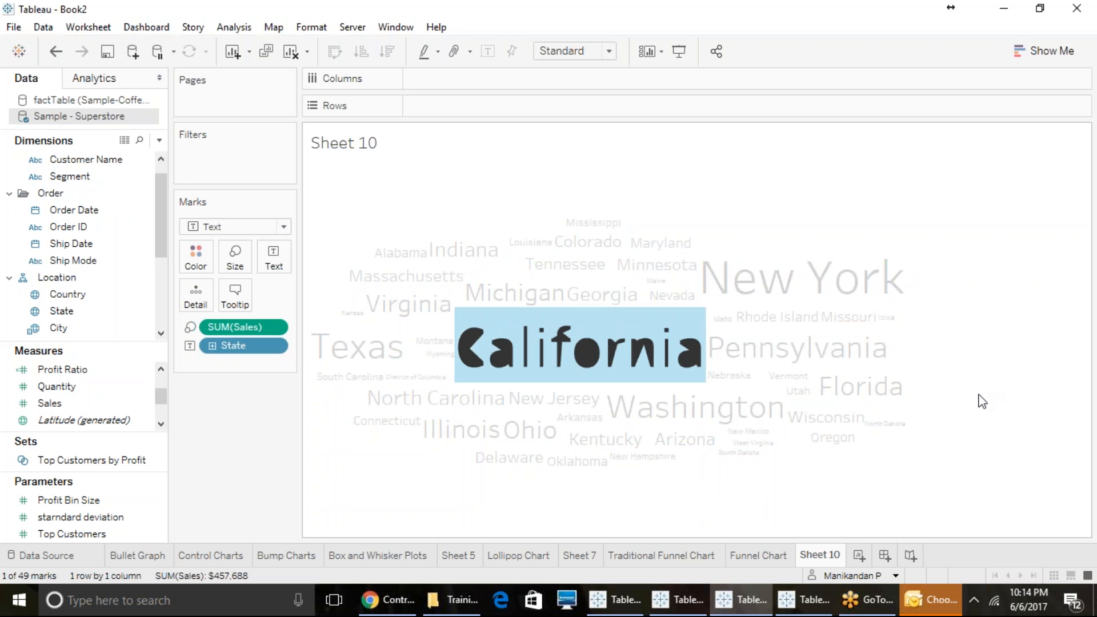
left_click(948, 457)
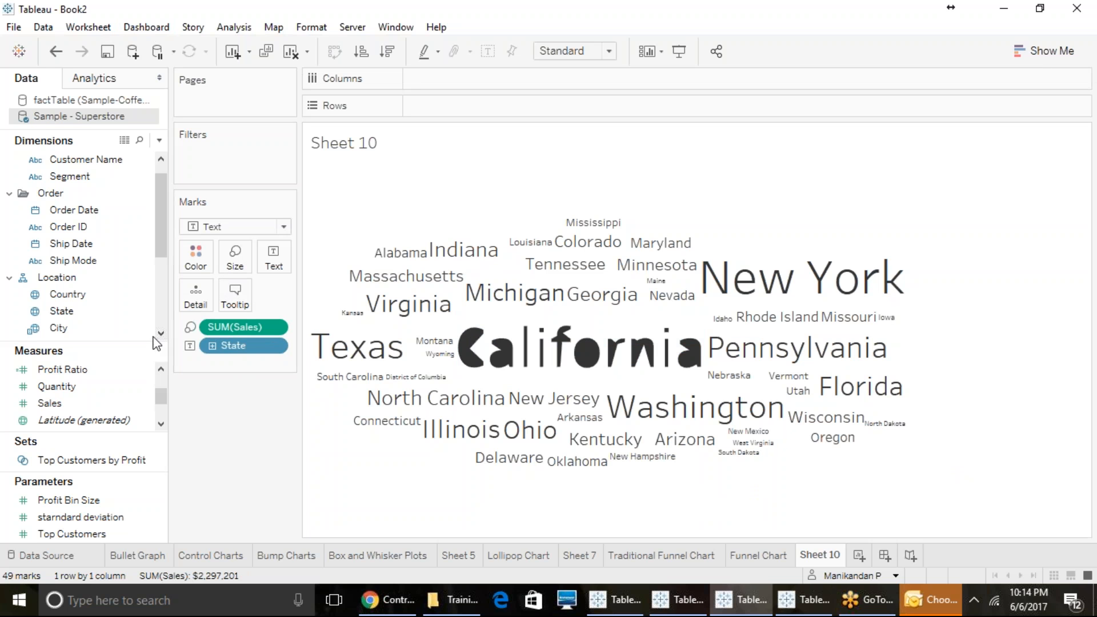
left_click_drag(98, 402, 210, 262)
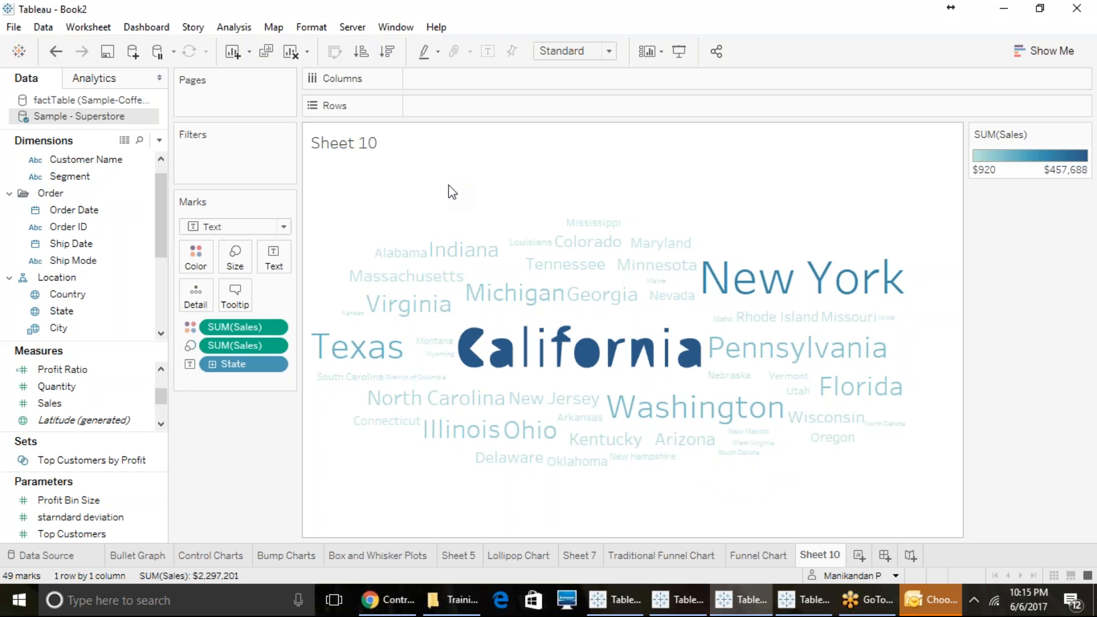
Rename Sheet 10 as Word Cloud
right_click(835, 555)
left_click(874, 392)
type("Waterfa")
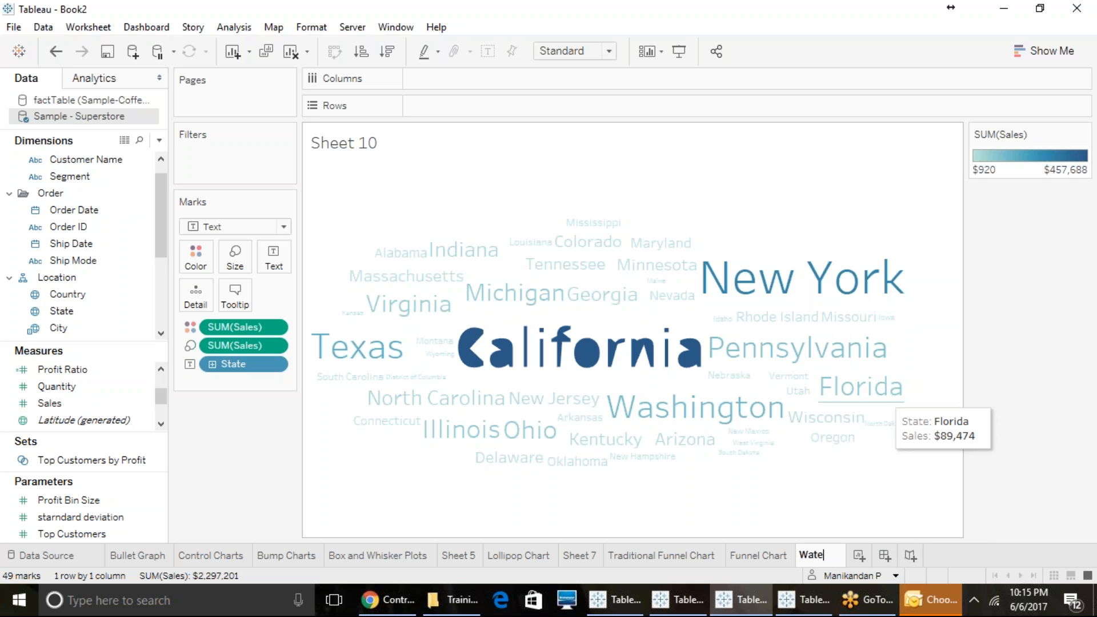
key("BackSpace")
key("BackSpace")
key("BackSpace")
key("BackSpace")
key("BackSpace")
key("BackSpace")
type("ord Cloud")
key("Return")
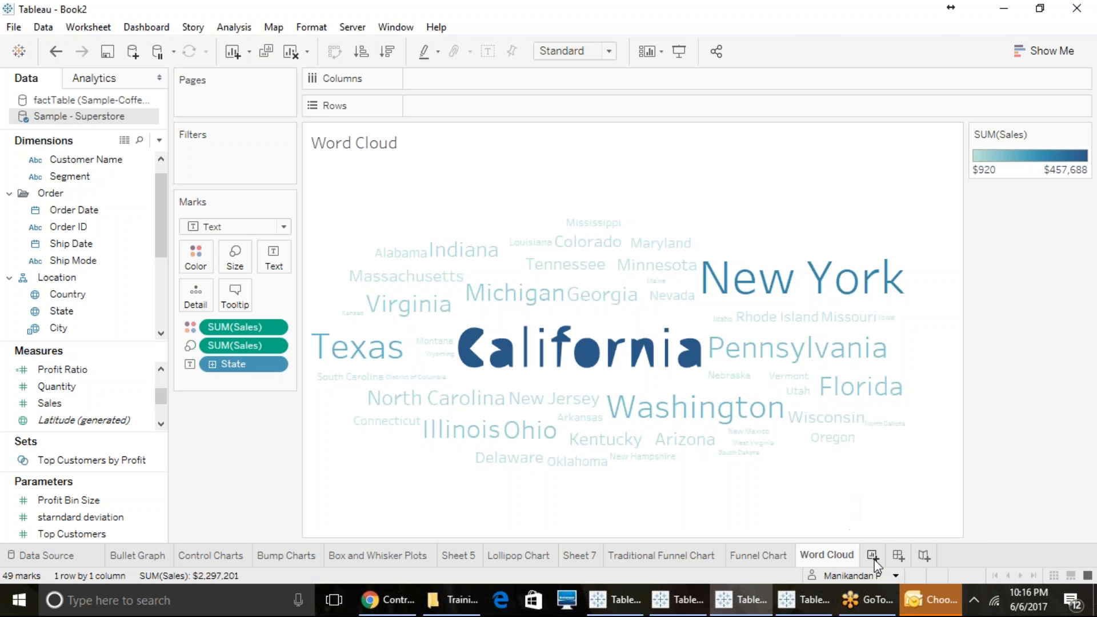
Create a new worksheet and place Sub-Category on its columns
left_click(868, 557)
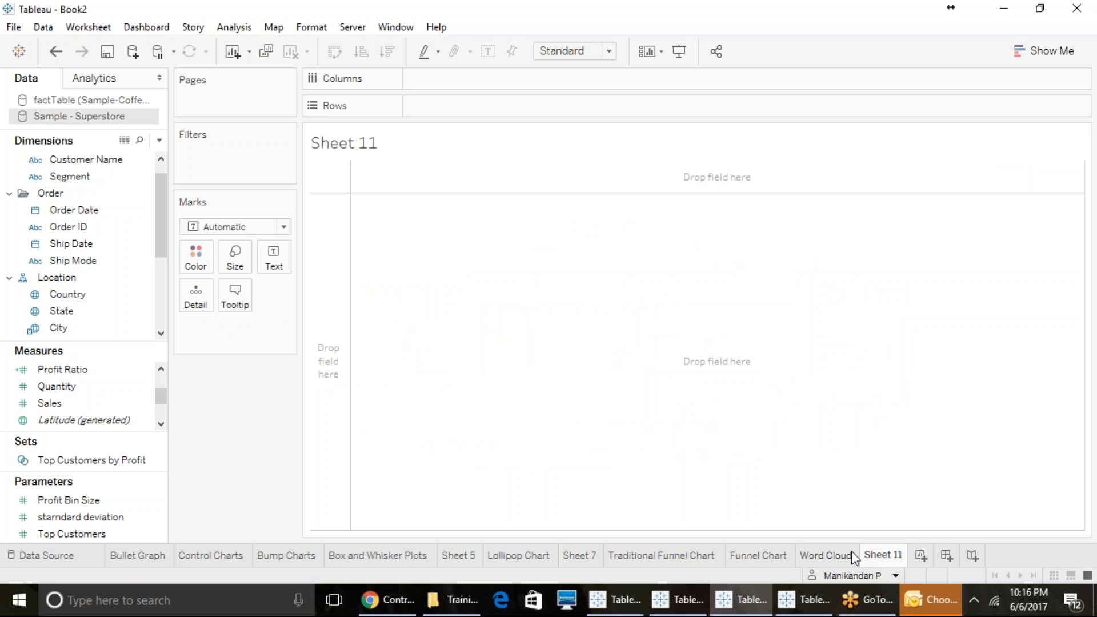
mouse_move(851, 554)
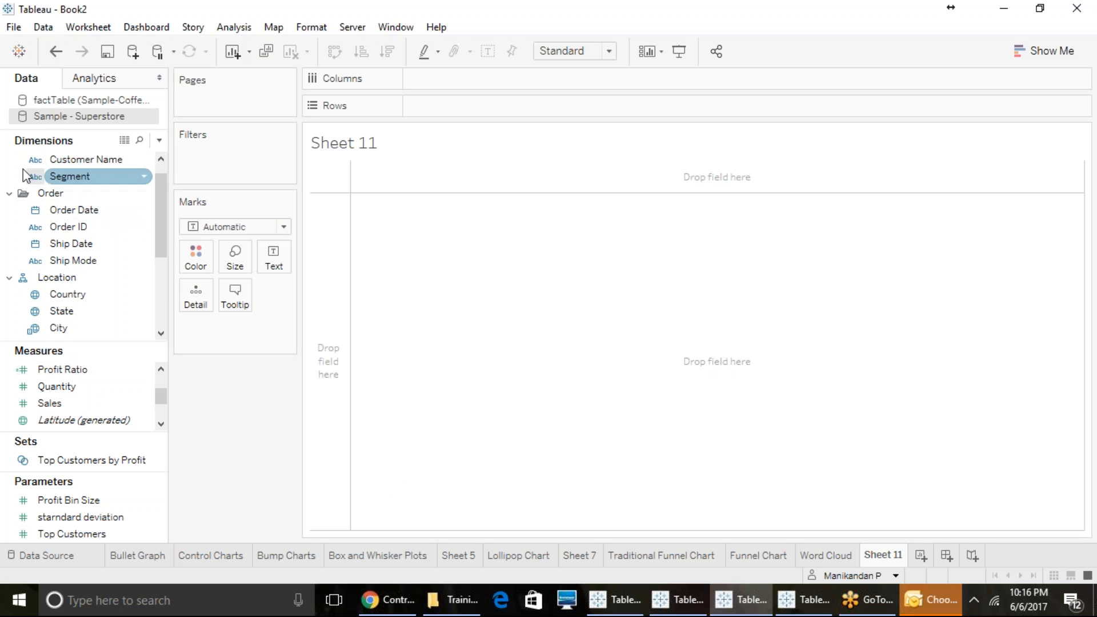
scroll(71, 274, "down", 3)
left_click_drag(93, 297, 481, 82)
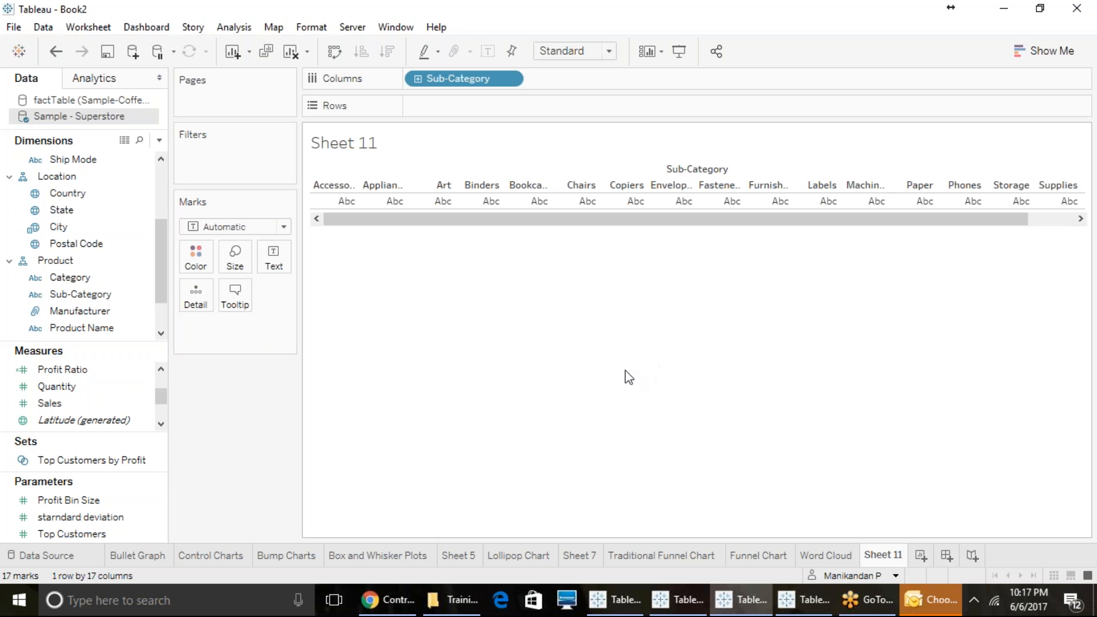
On another new worksheet, build a scatter plot with Sales on columns, Profit on rows and one mark per State
left_click(920, 555)
left_click(49, 386)
mouse_move(54, 405)
left_mouse_down()
mouse_move(460, 80)
mouse_move(445, 80)
left_mouse_up()
scroll(43, 394, "up", 1)
left_click_drag(45, 403, 444, 113)
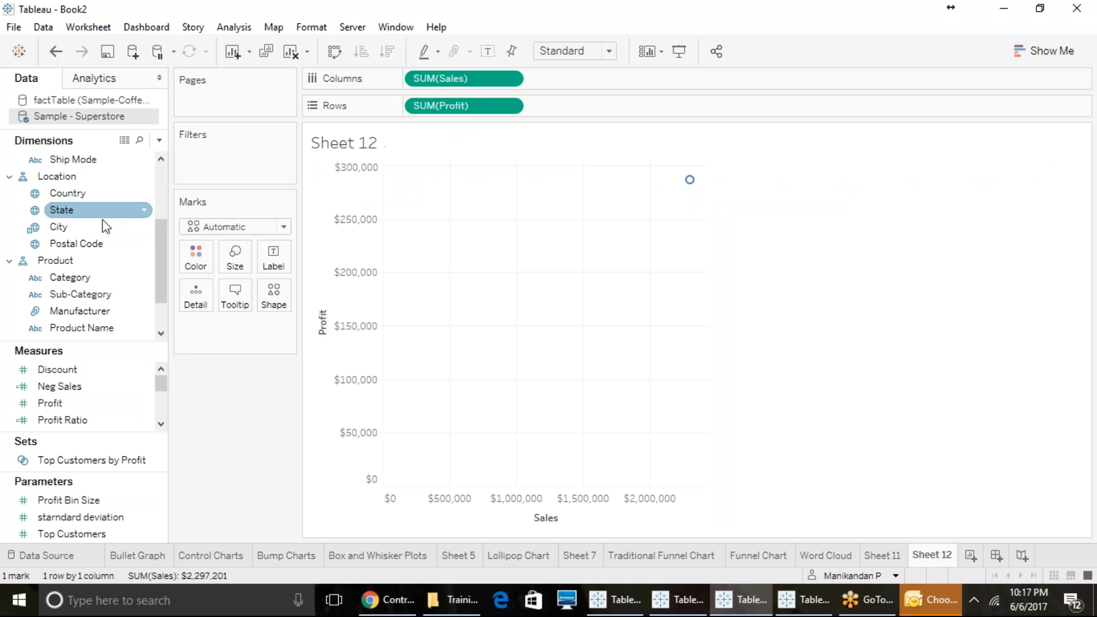
left_click_drag(64, 212, 544, 404)
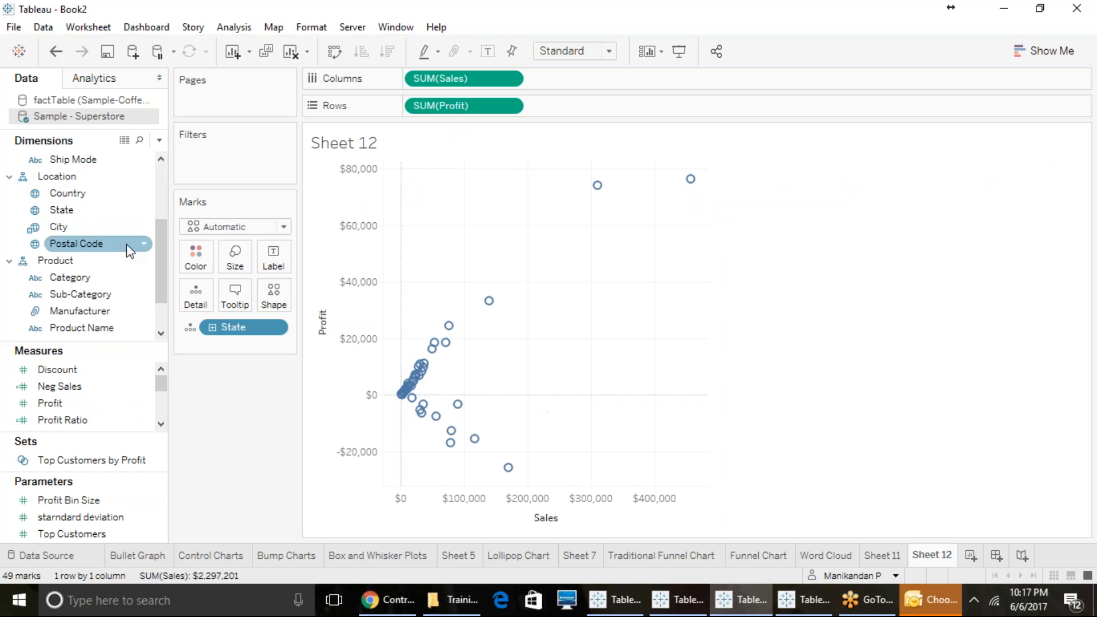
Assign Sub-Category to the shape of the scatter marks, adding all members
left_click(68, 196)
scroll(72, 245, "down", 1)
left_click_drag(75, 244, 273, 293)
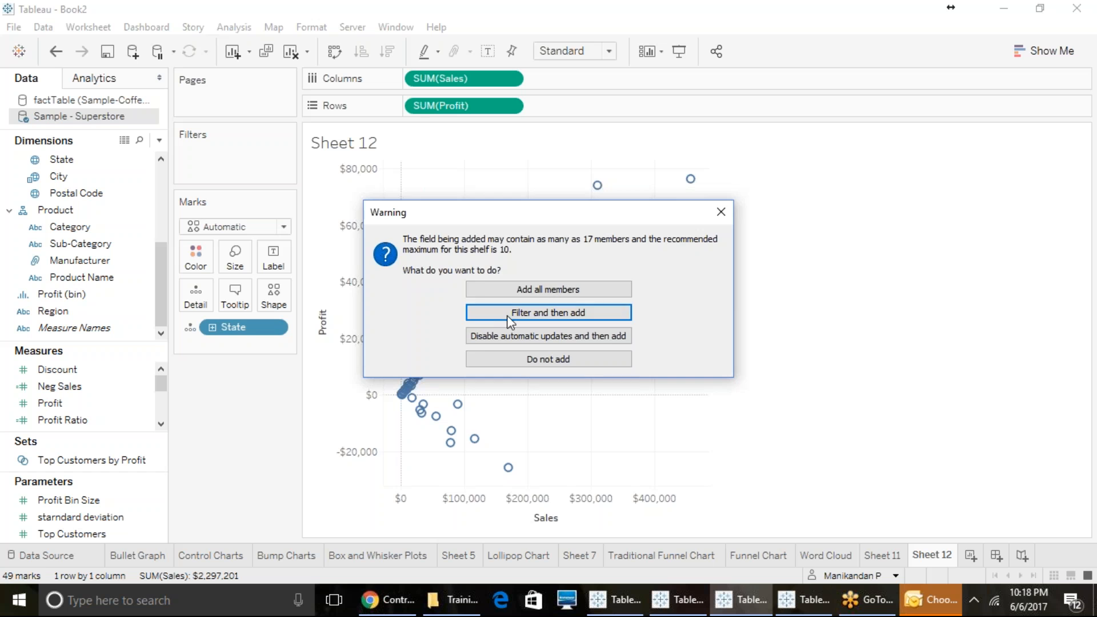
left_click(528, 290)
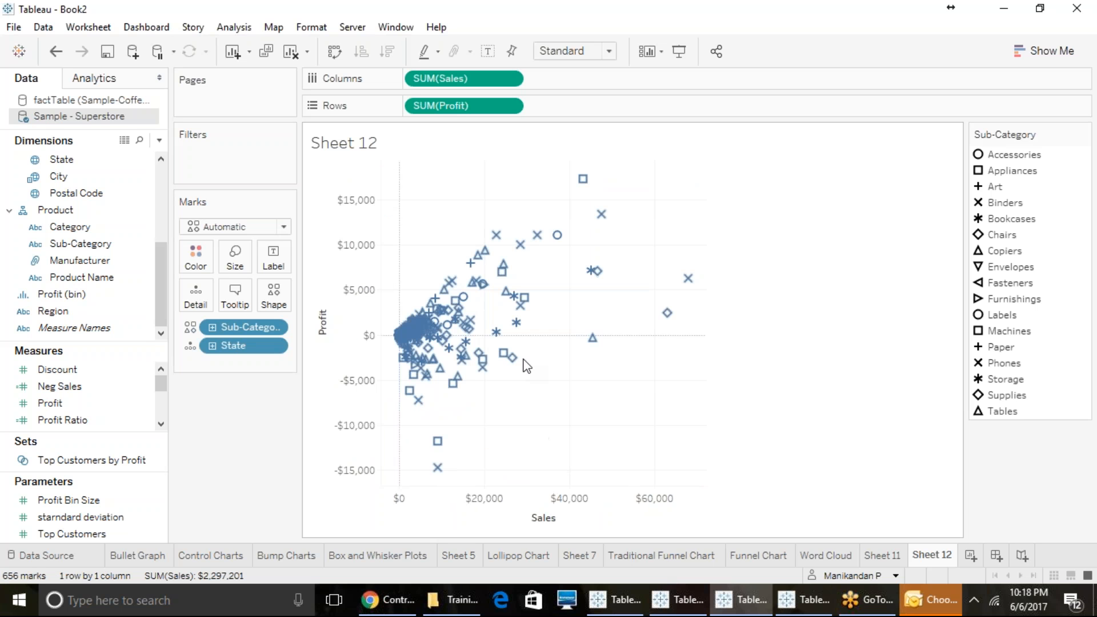
View the Gender shape palette for Sub-Category and close the shape settings without applying it
mouse_move(510, 322)
left_click(272, 298)
left_click(572, 185)
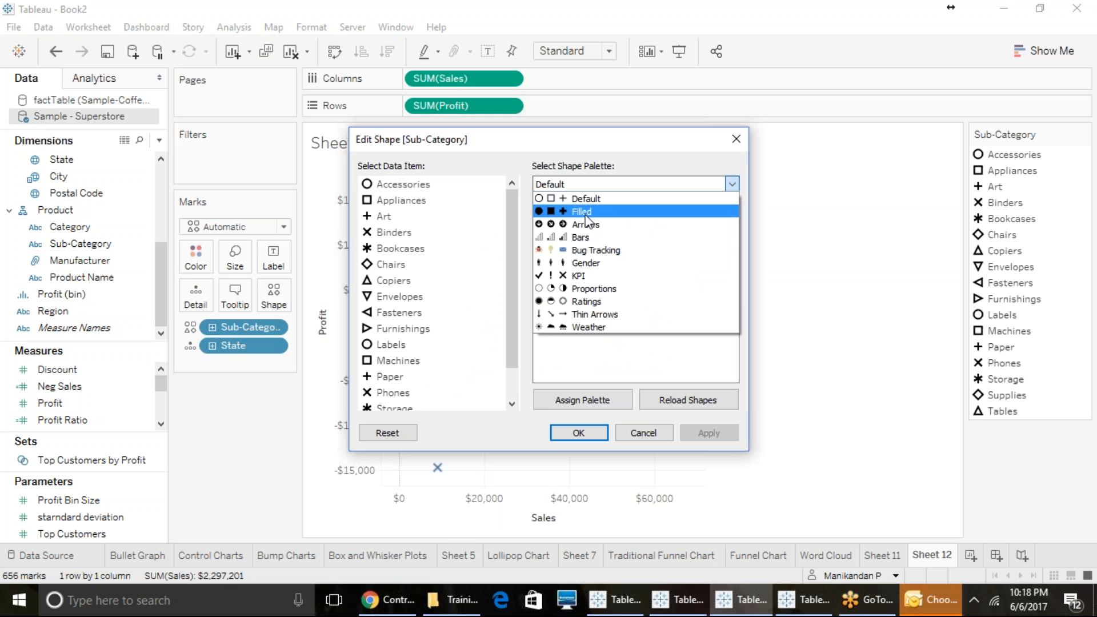
left_click(591, 264)
left_click(582, 220)
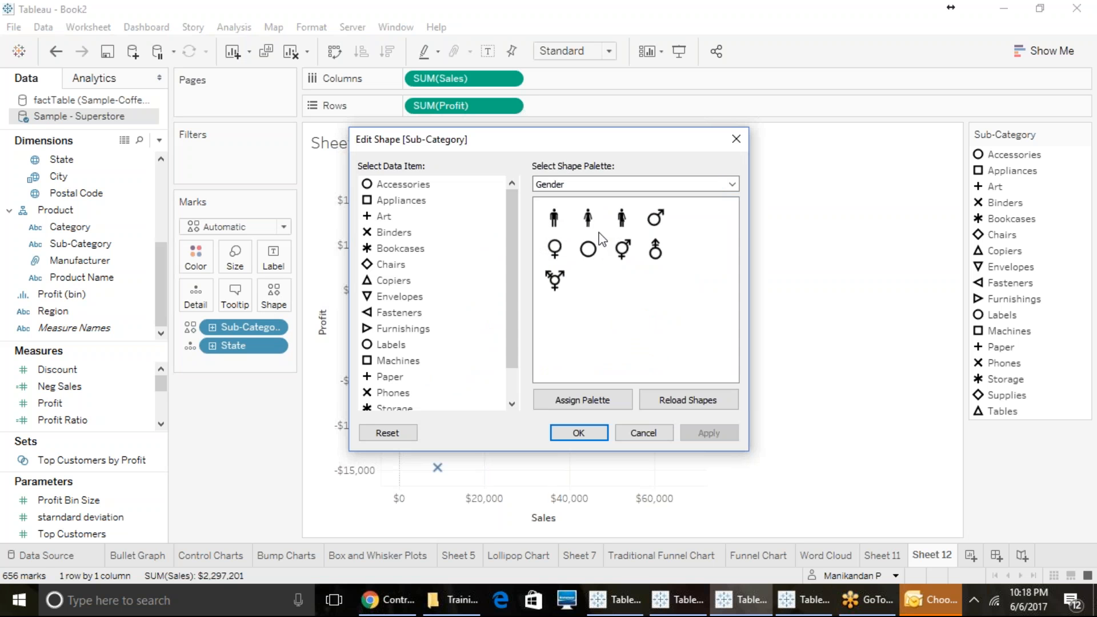
left_click(642, 432)
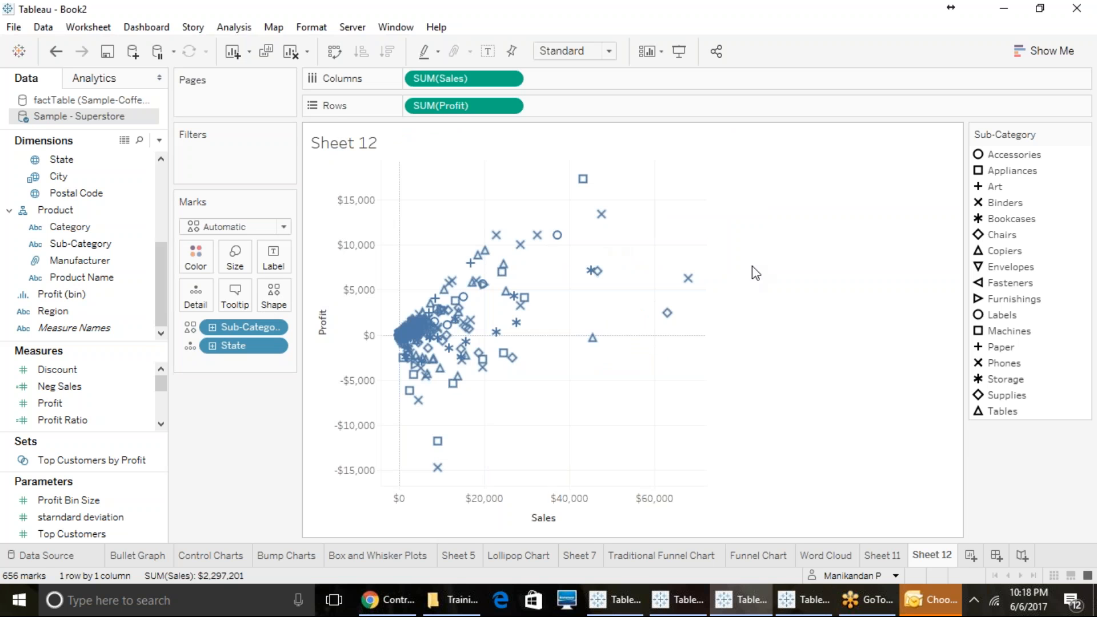
Swap the Sales and Profit axes of the scatter plot on Sheet 12
mouse_move(688, 279)
left_click(340, 57)
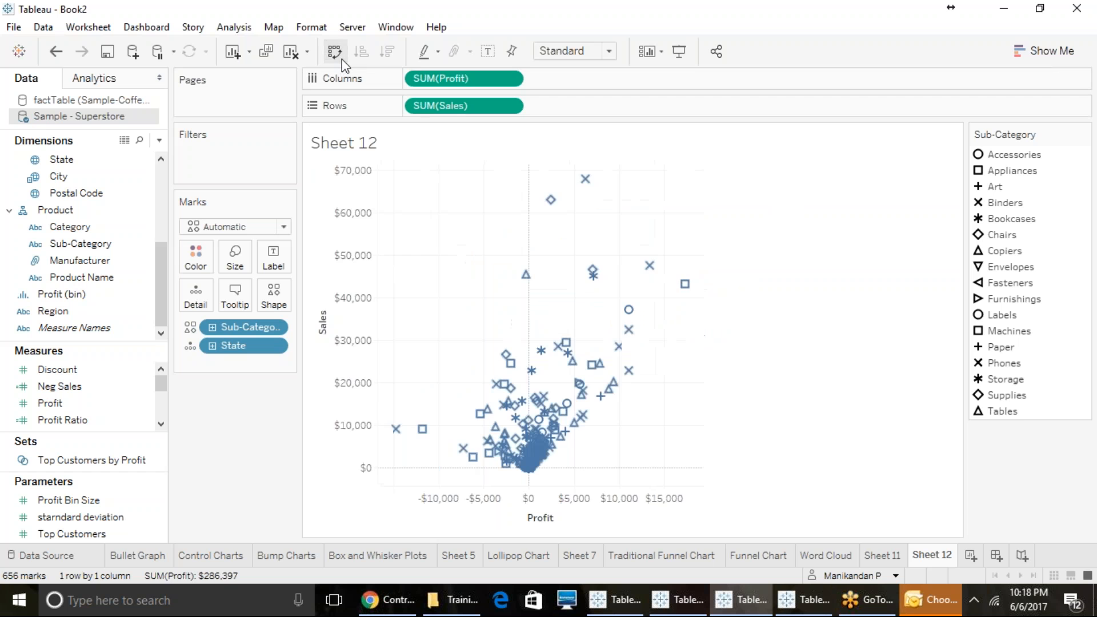
left_click(289, 54)
Return to Sheet 11 and add Quantity to the rows to chart it by Sub-Category
left_click(851, 554)
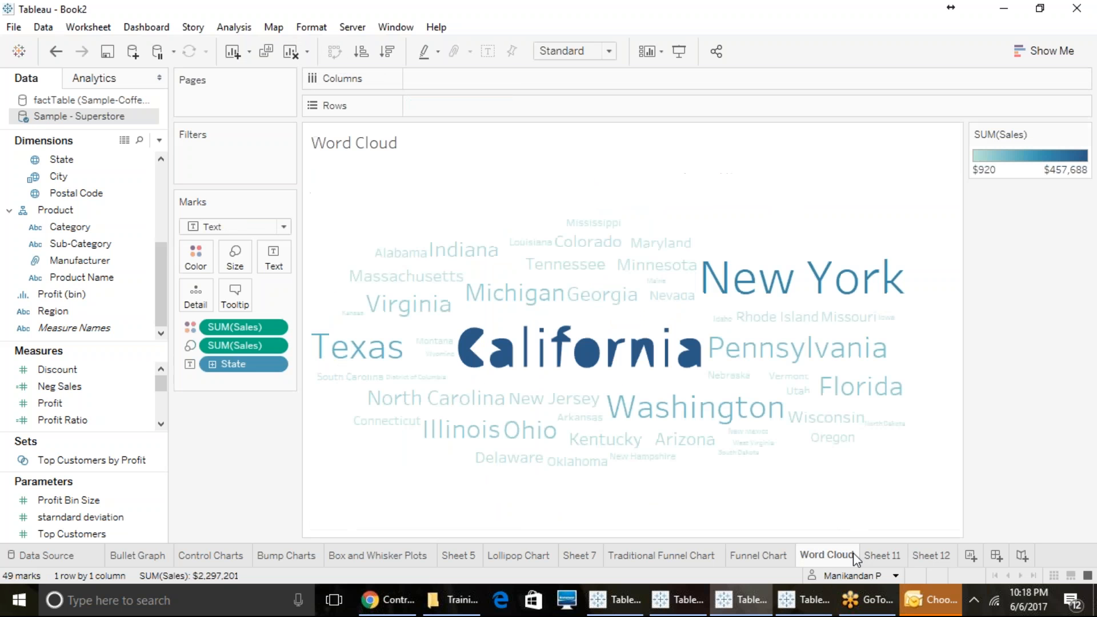
left_click(894, 561)
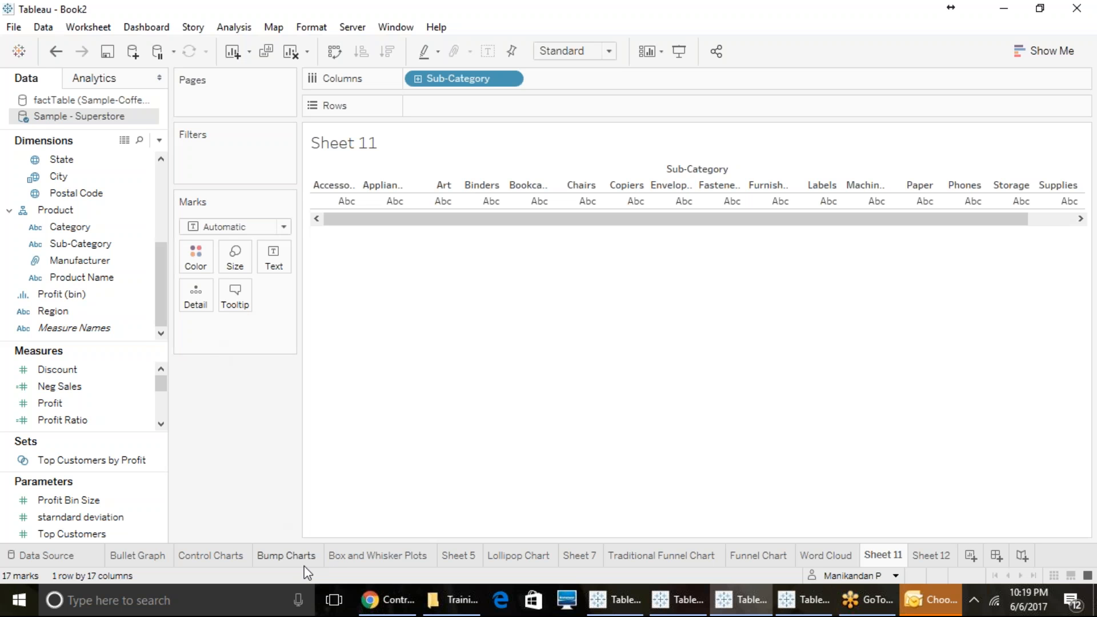
left_click(84, 407)
scroll(85, 408, "down", 1)
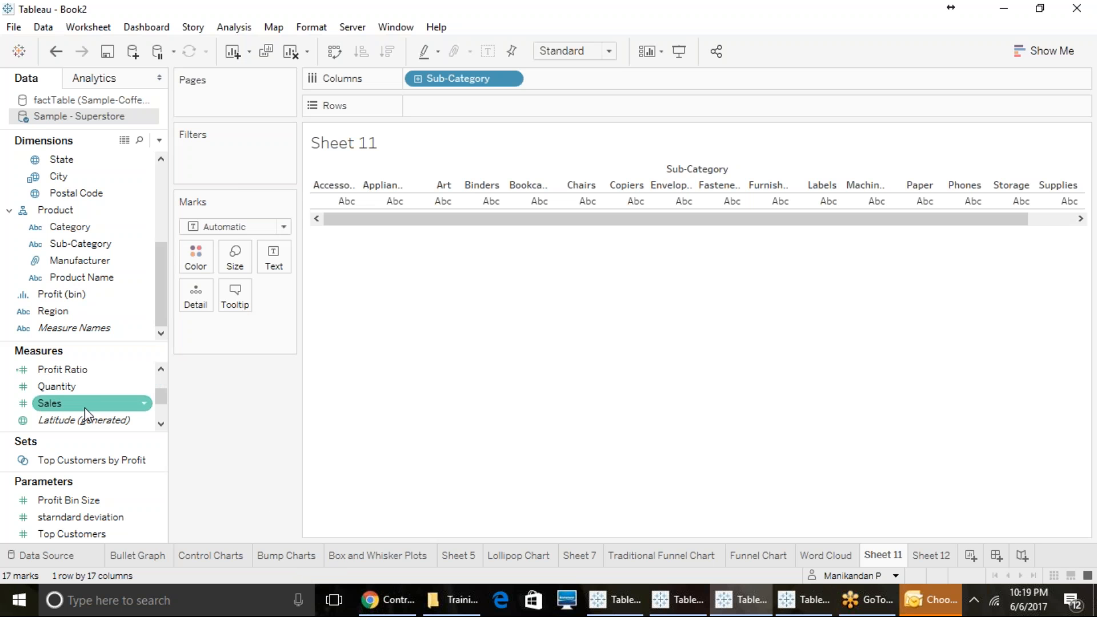
left_click(86, 388)
left_click_drag(86, 389, 484, 104)
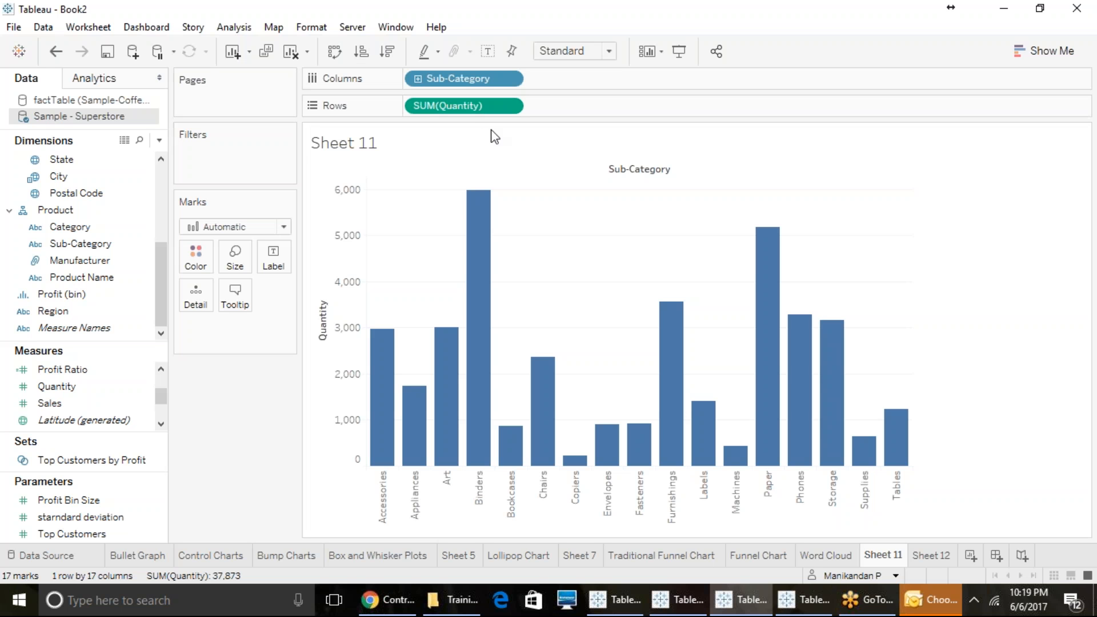
Apply the running total quick table calculation to Quantity and set the mark type to Gantt Bar
left_click(509, 106)
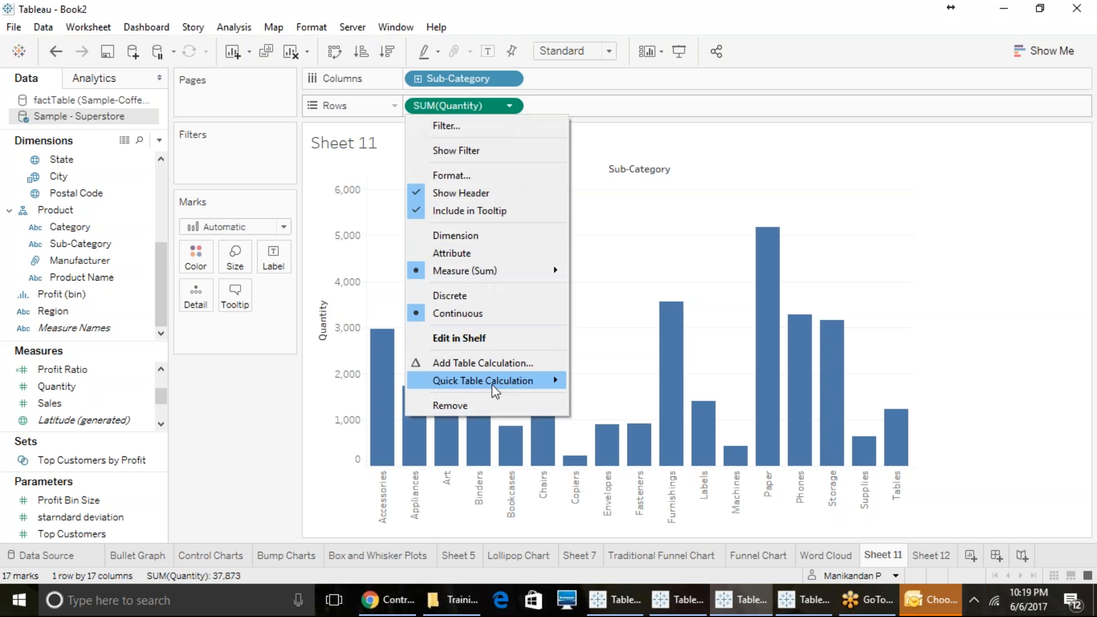
mouse_move(552, 386)
left_click(629, 386)
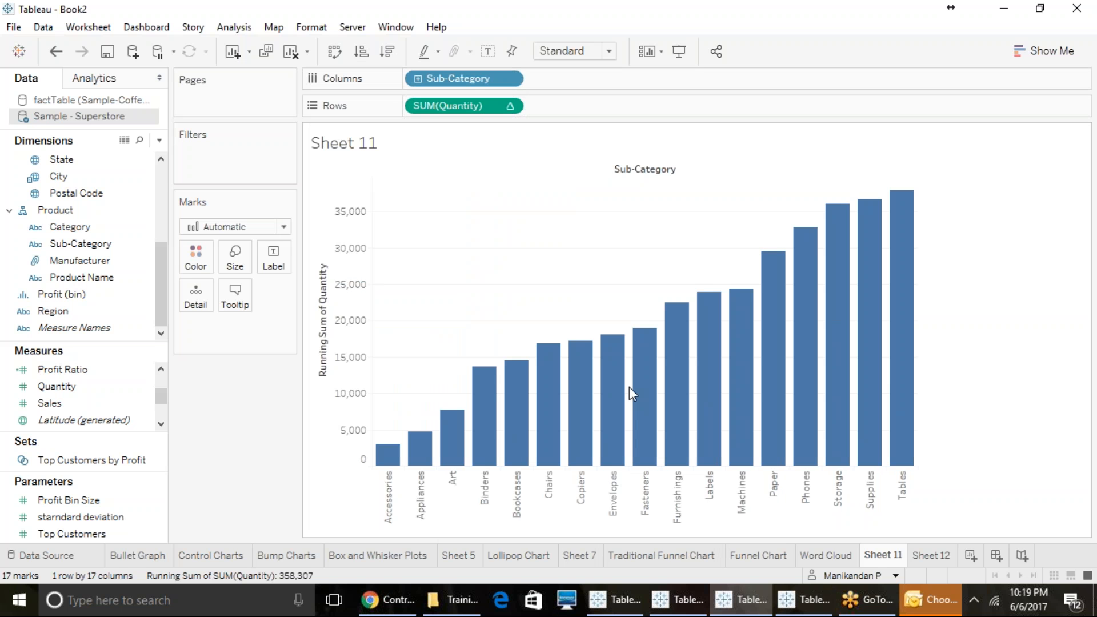
mouse_move(631, 384)
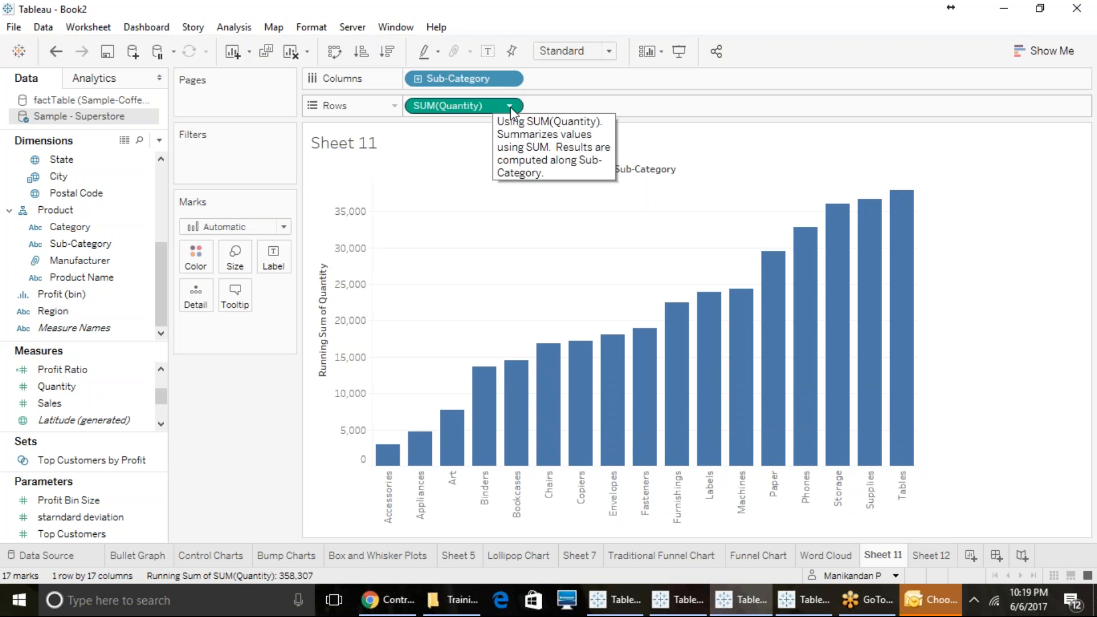
left_click(263, 226)
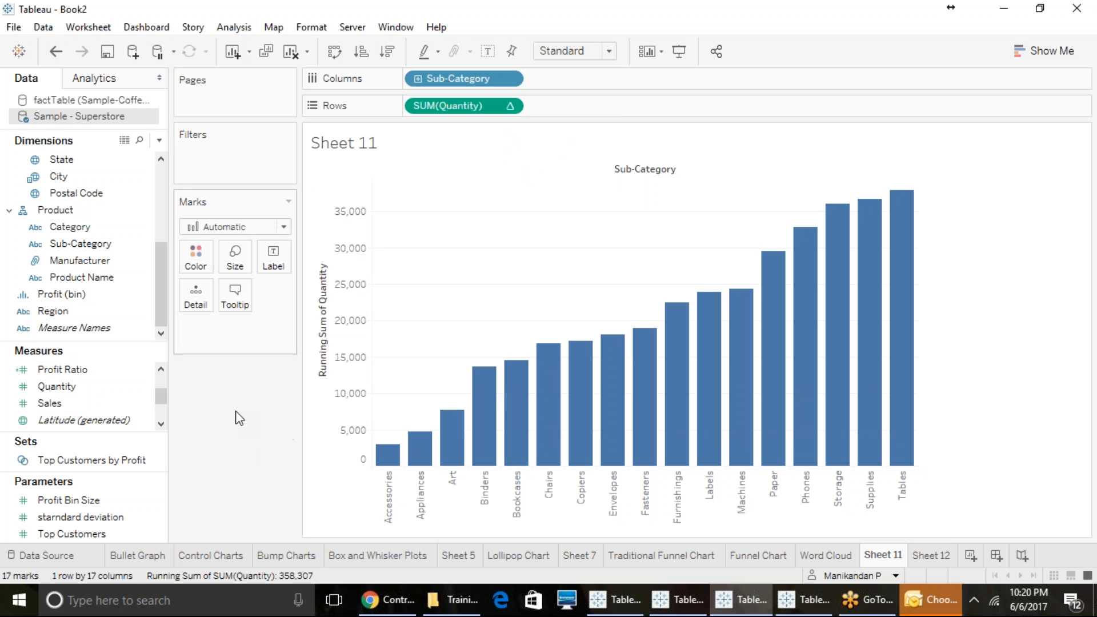
left_click(236, 412)
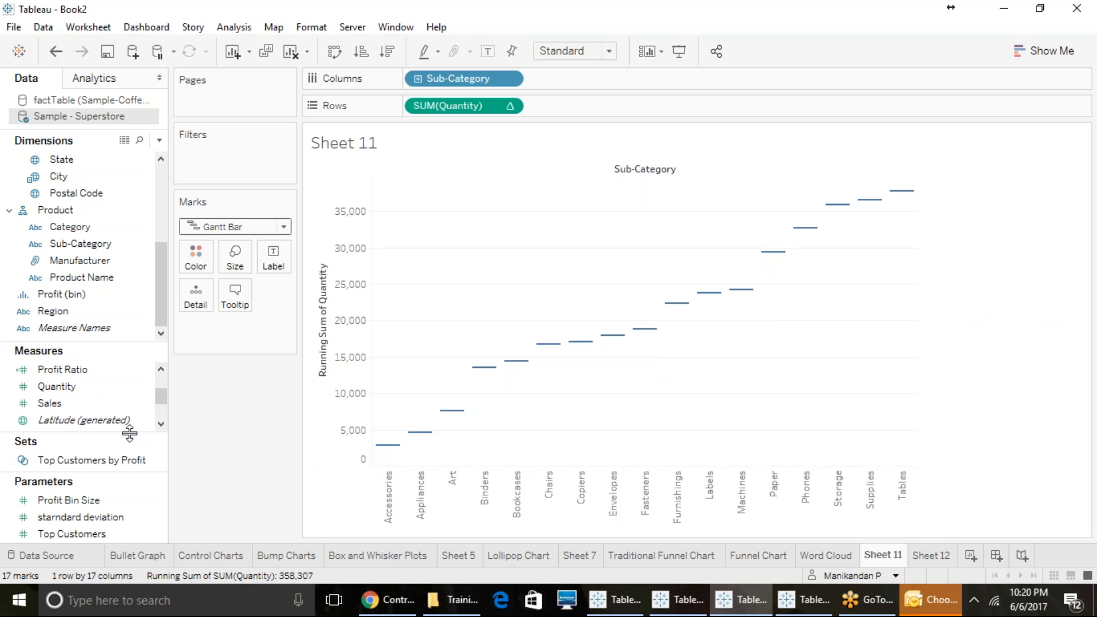
Try sizing the Gantt bars by Neg Sales and undo the assignment
scroll(91, 400, "up", 1)
left_click_drag(81, 386, 235, 258)
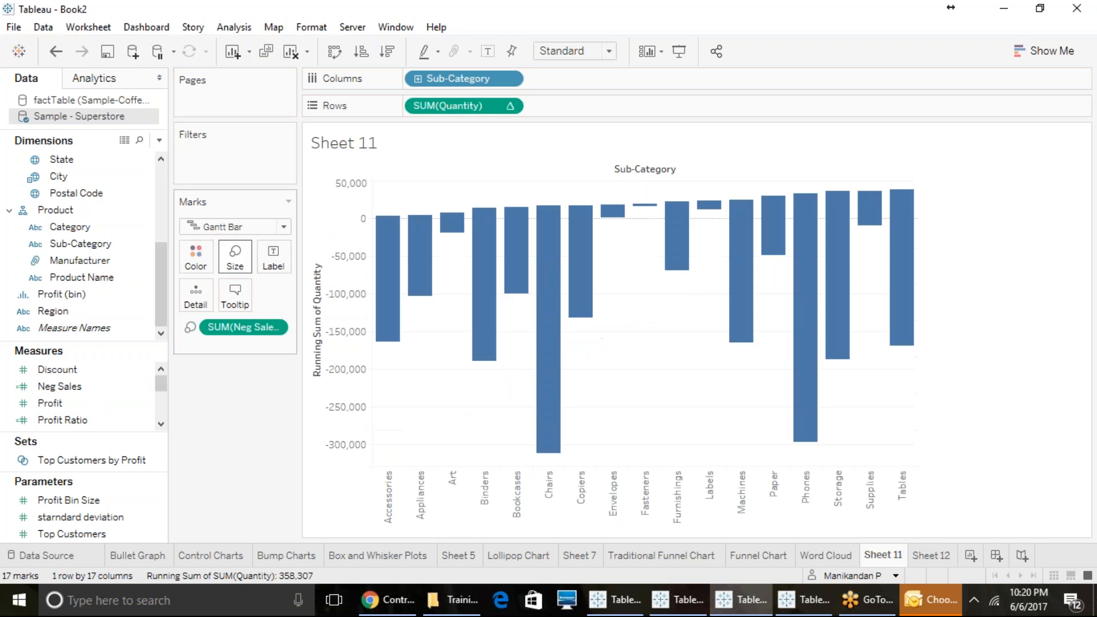
left_click(51, 53)
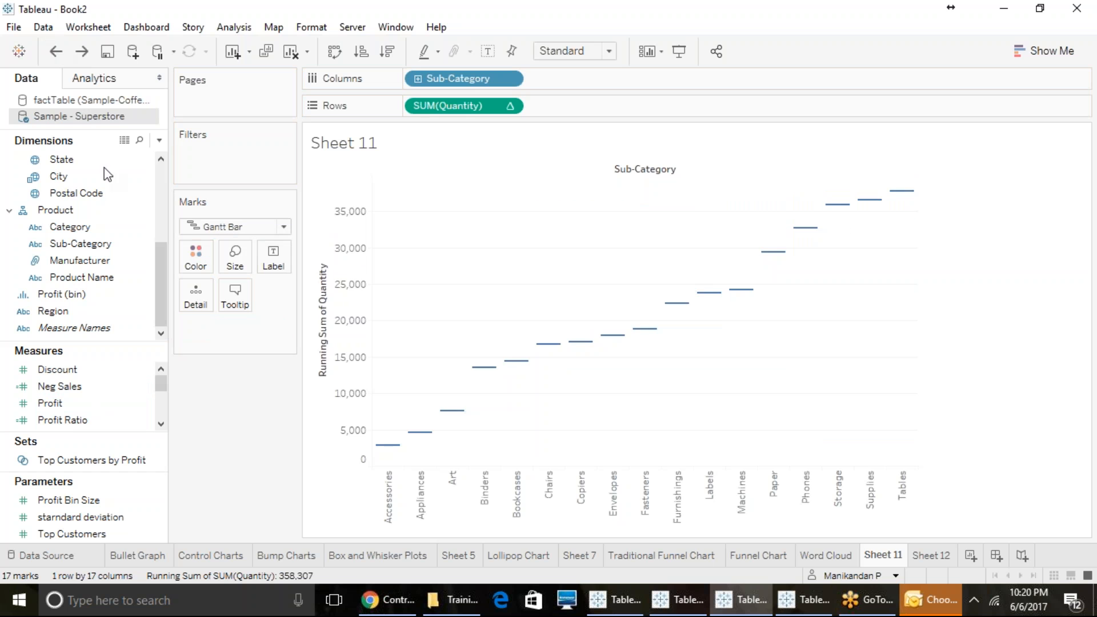
Start a calculated field based on Quantity with the formula -[Quantity]
scroll(106, 394, "down", 1)
left_click(144, 386)
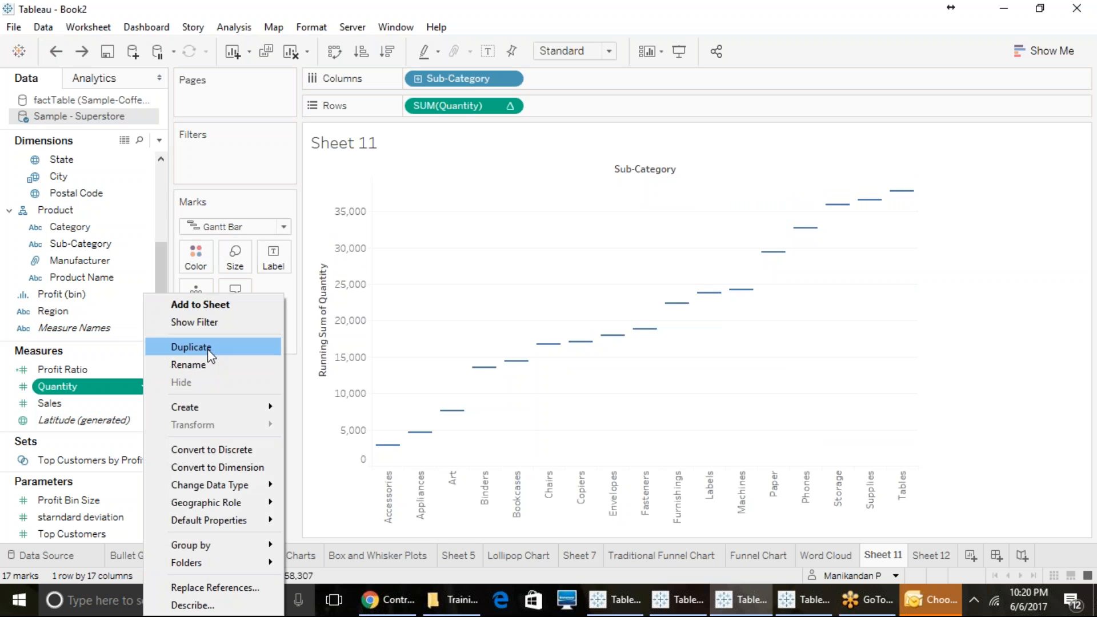
mouse_move(207, 403)
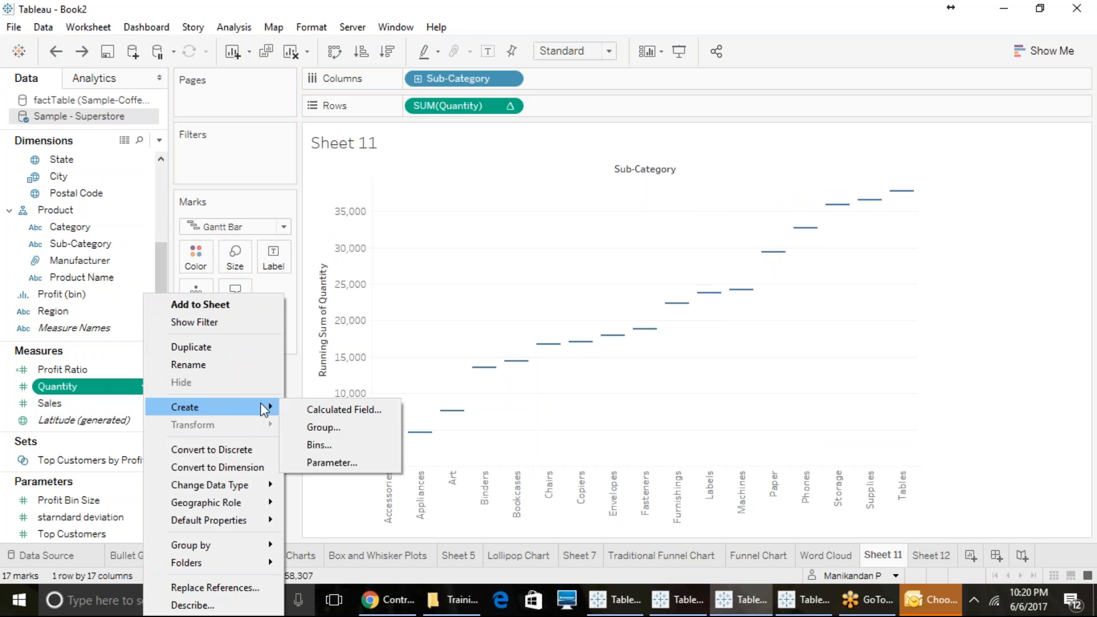
left_click(307, 406)
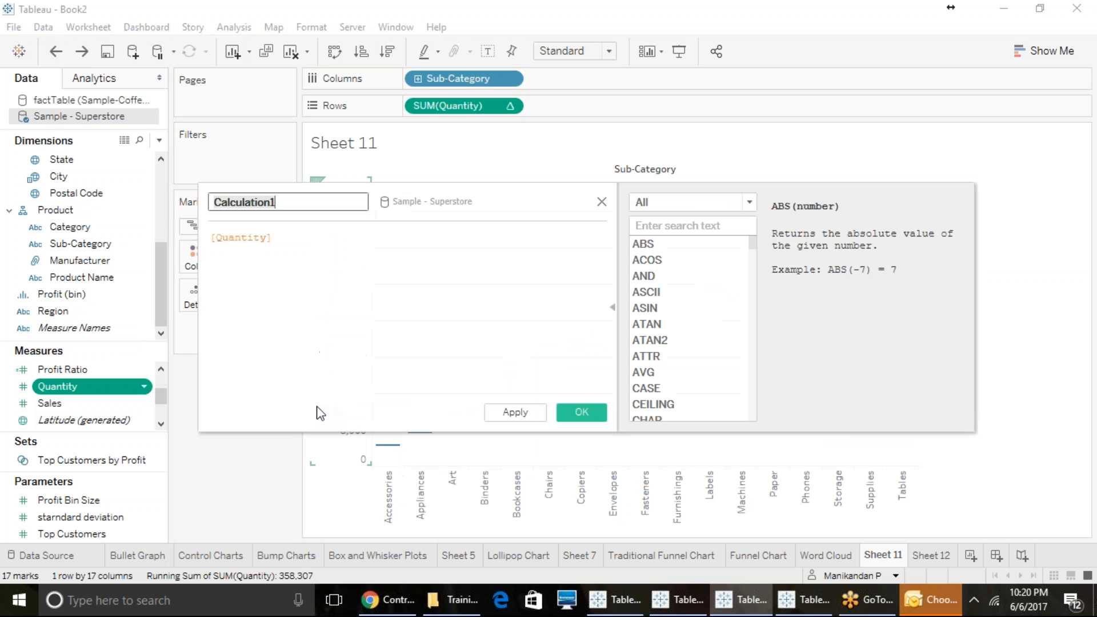
left_click(214, 244)
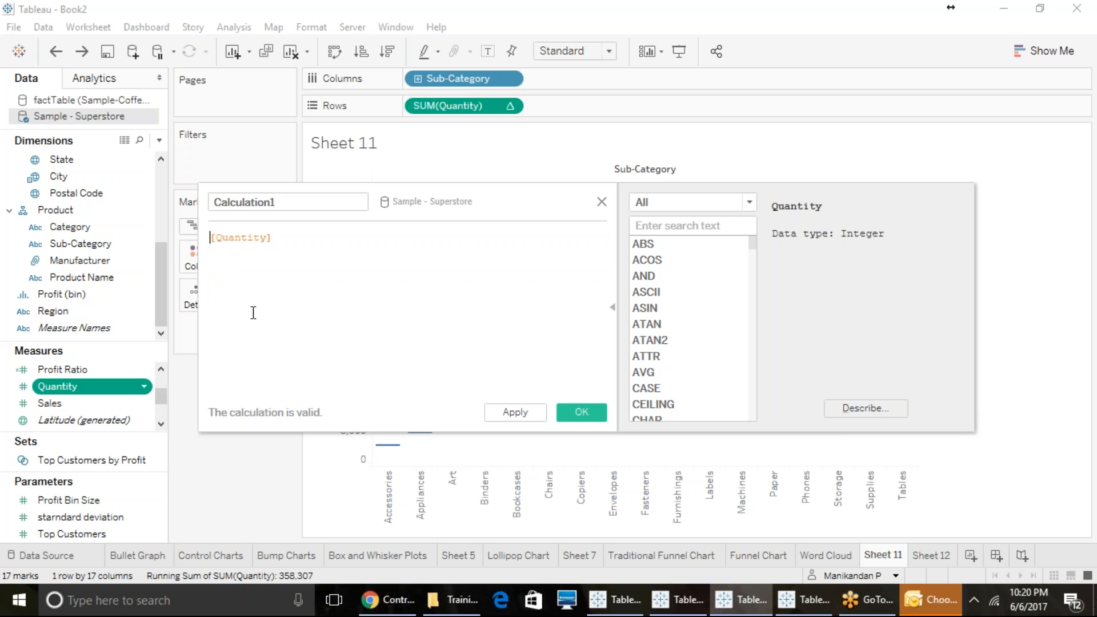
type("-")
Name the new calculated field Negative Order quantity and save it
left_click(272, 203)
left_click_drag(180, 193, 68, 188)
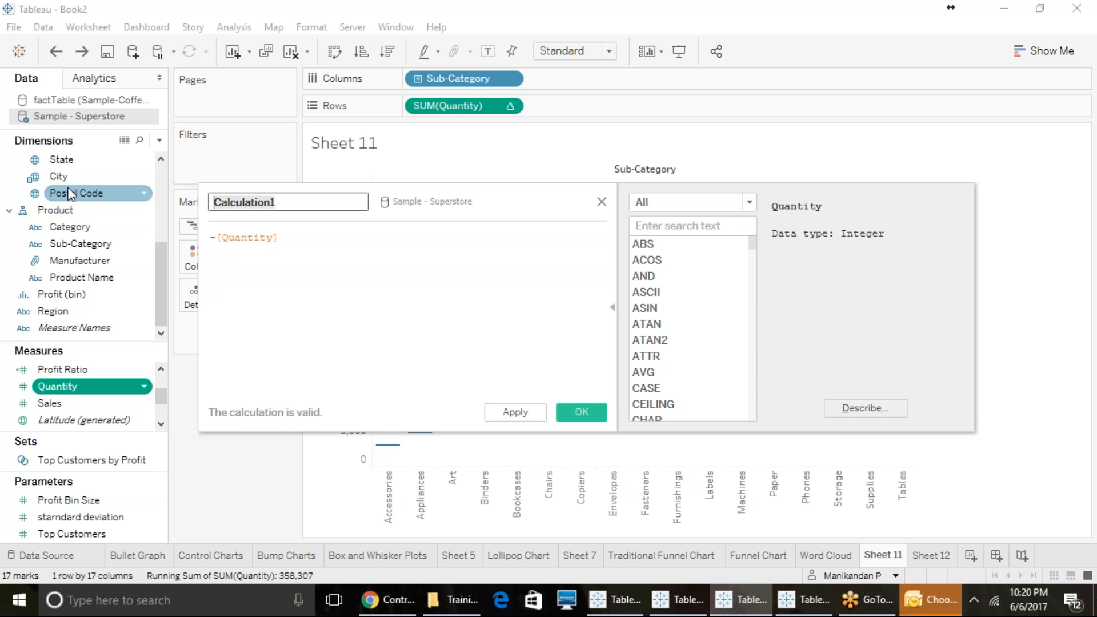
type("Negative ")
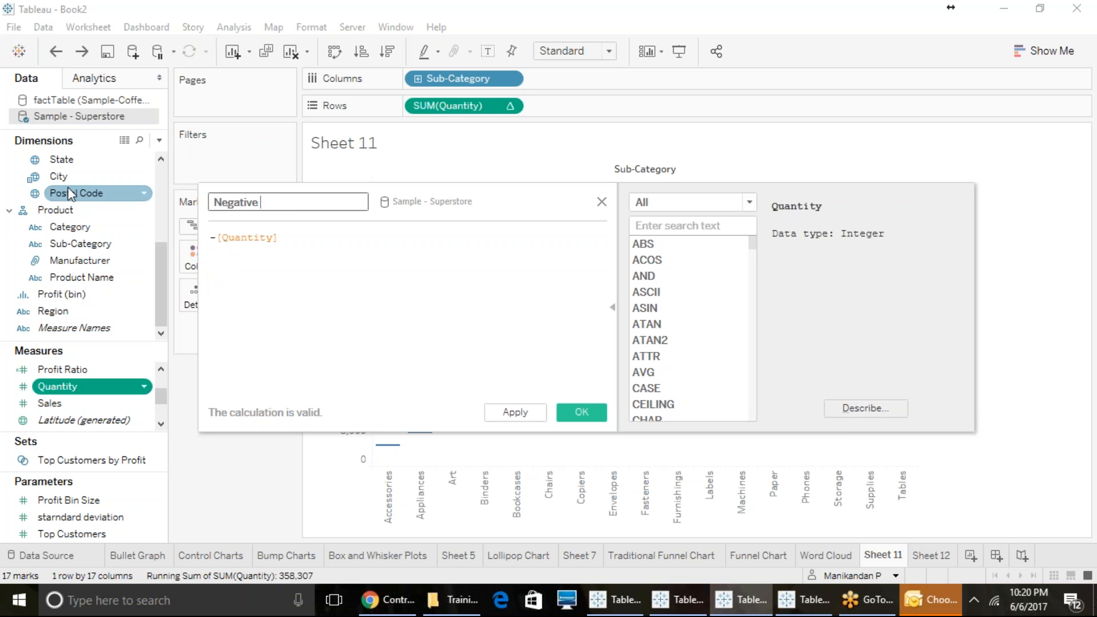
type("Order quantity")
left_click(328, 279)
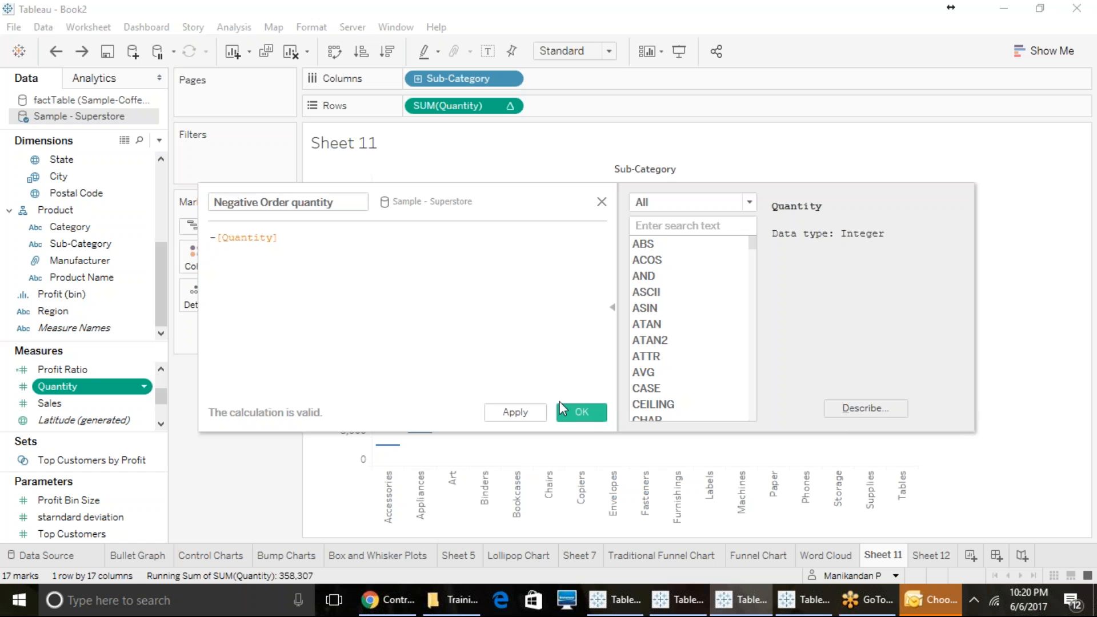
left_click(581, 412)
Size the Gantt bars by Negative Order quantity to form a waterfall chart
left_click_drag(104, 402, 234, 257)
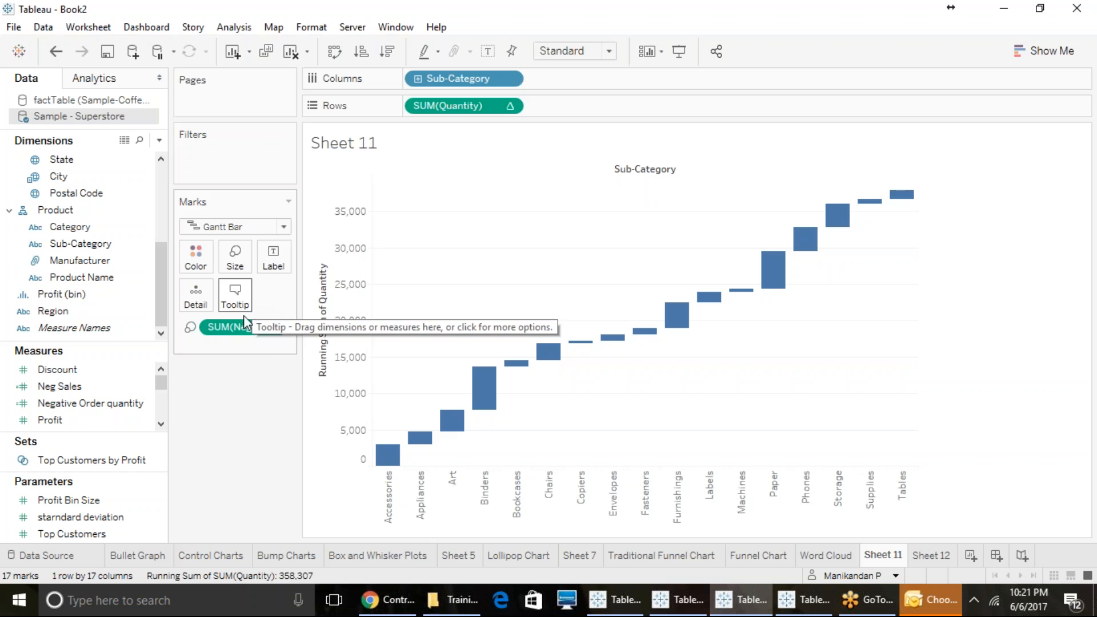
mouse_move(384, 455)
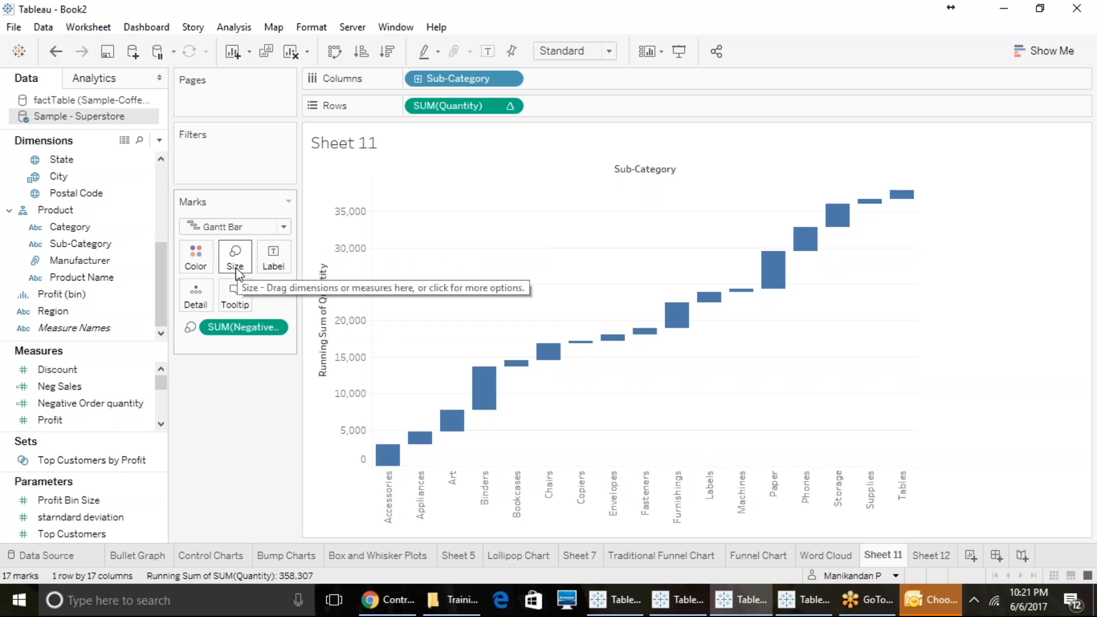
left_click(120, 408)
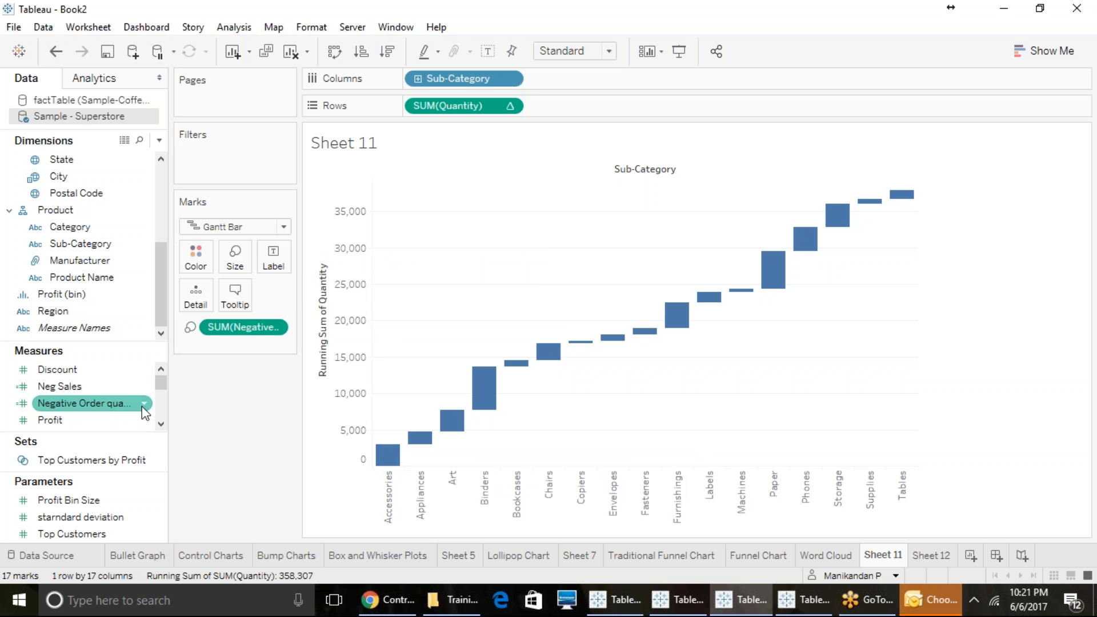
mouse_move(779, 271)
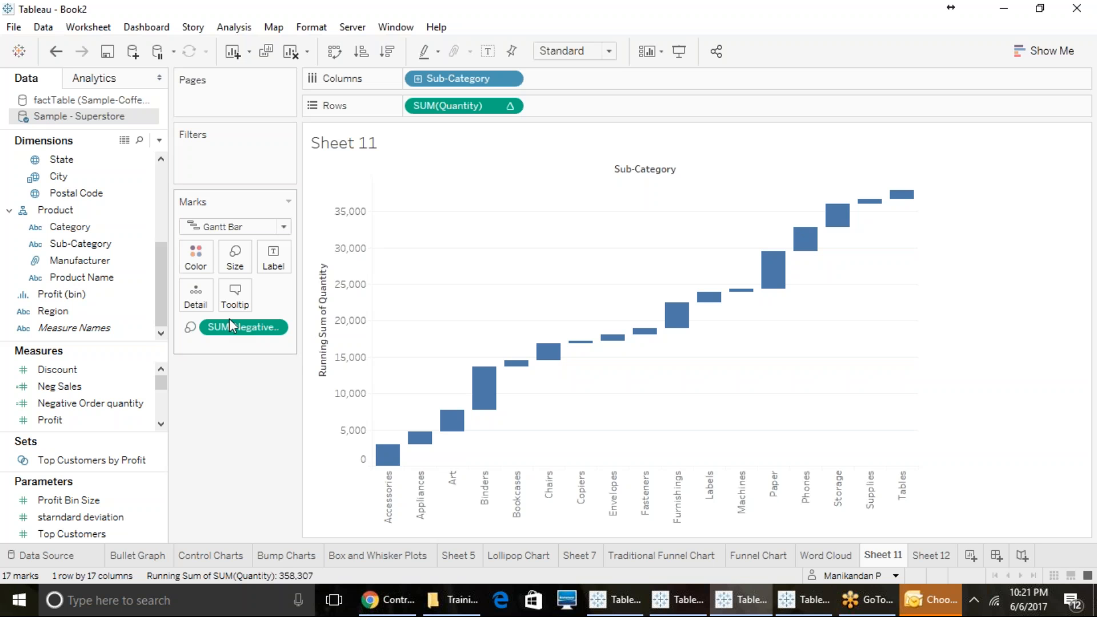
Rename the Sheet 11 worksheet as Waterfall
right_click(883, 557)
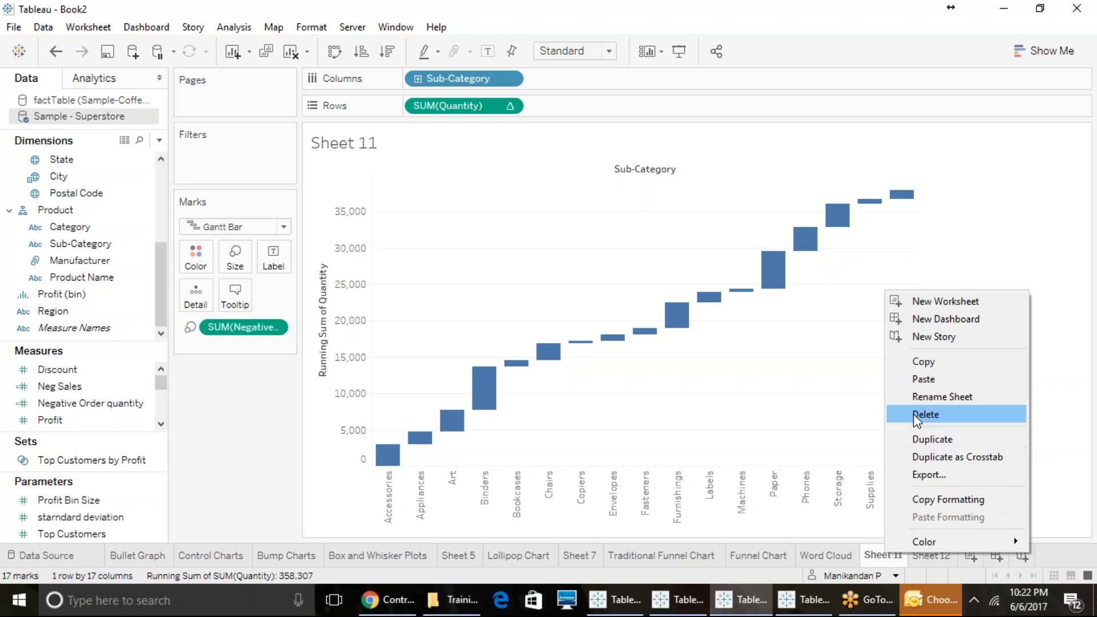
left_click(928, 399)
type("Waterfall")
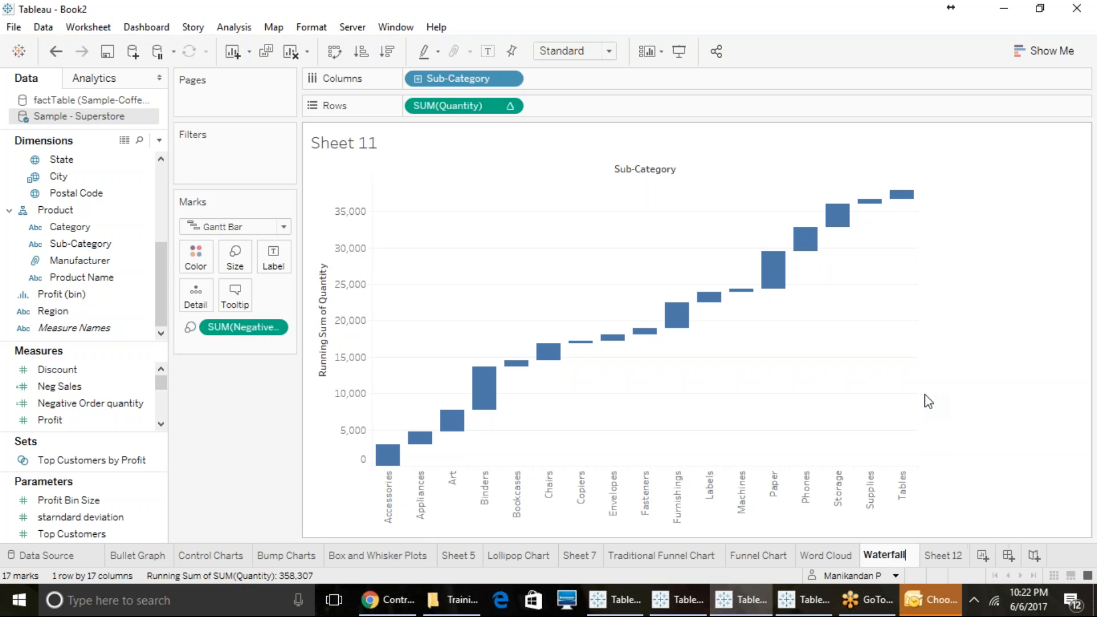
key("Return")
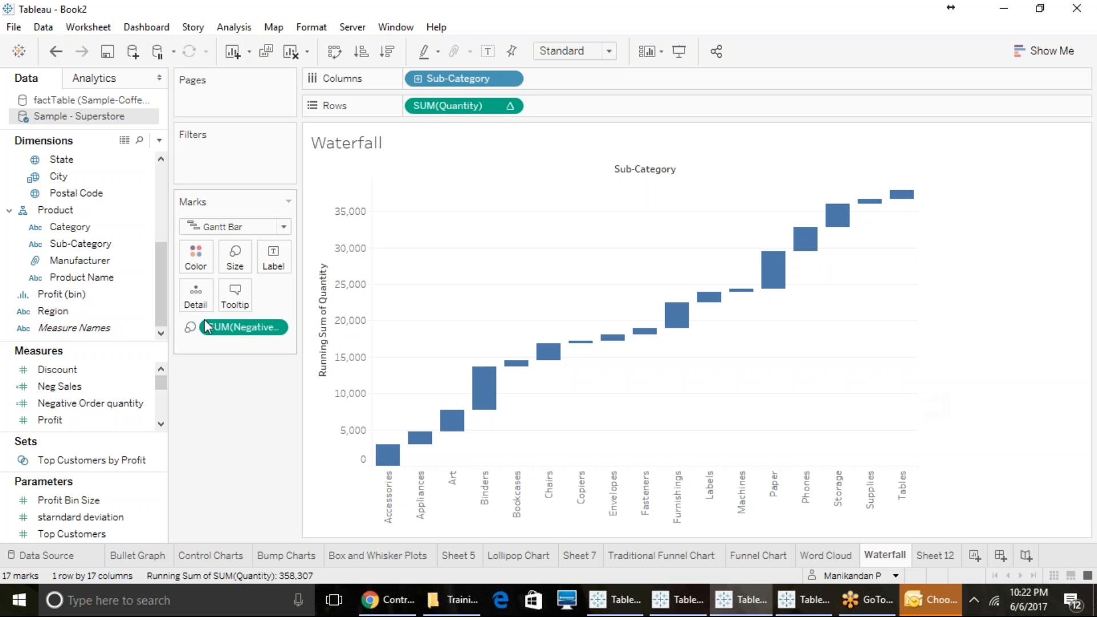
Create a calculated field named Rank containing the RANK() function with no argument, and save it
scroll(86, 326, "up", 3)
left_click(159, 140)
left_click(57, 153)
left_click(471, 246)
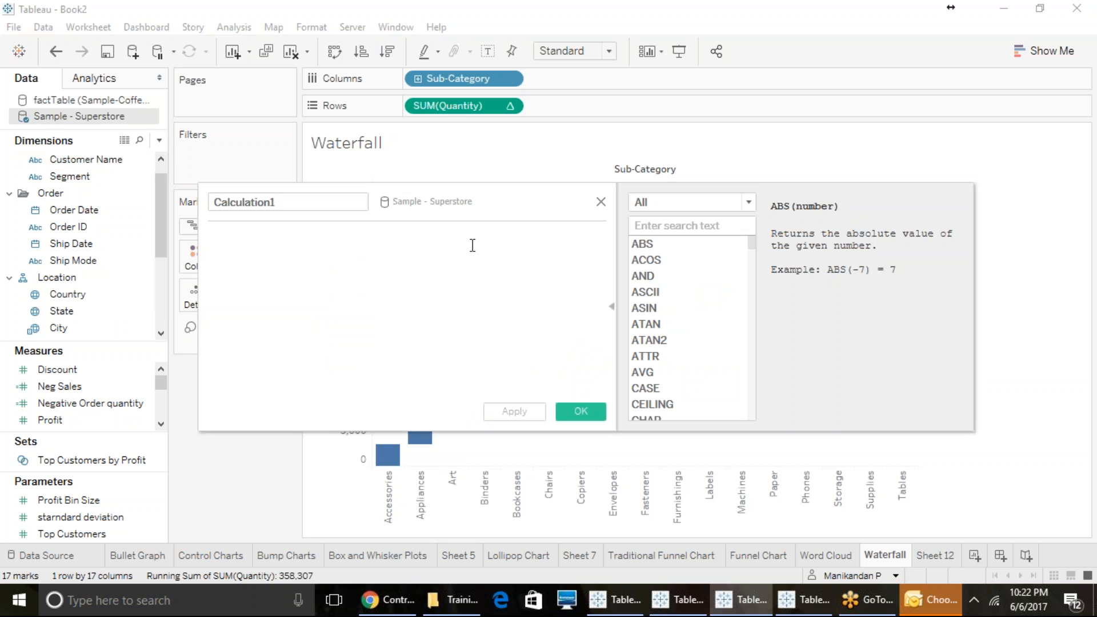
type("Rank")
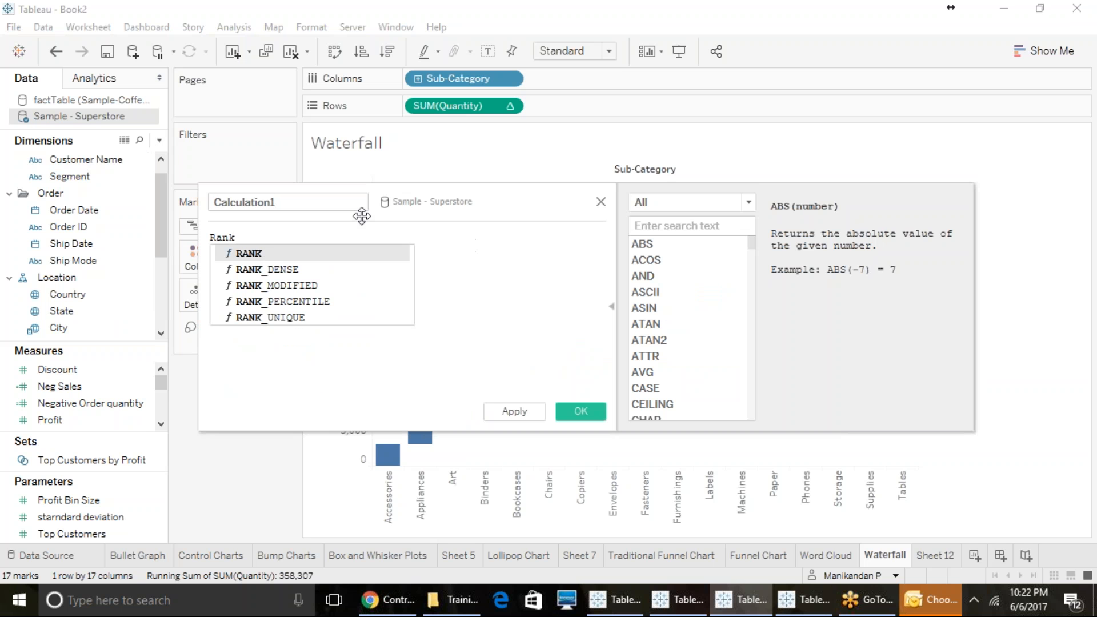
double_click(311, 251)
left_click(209, 203)
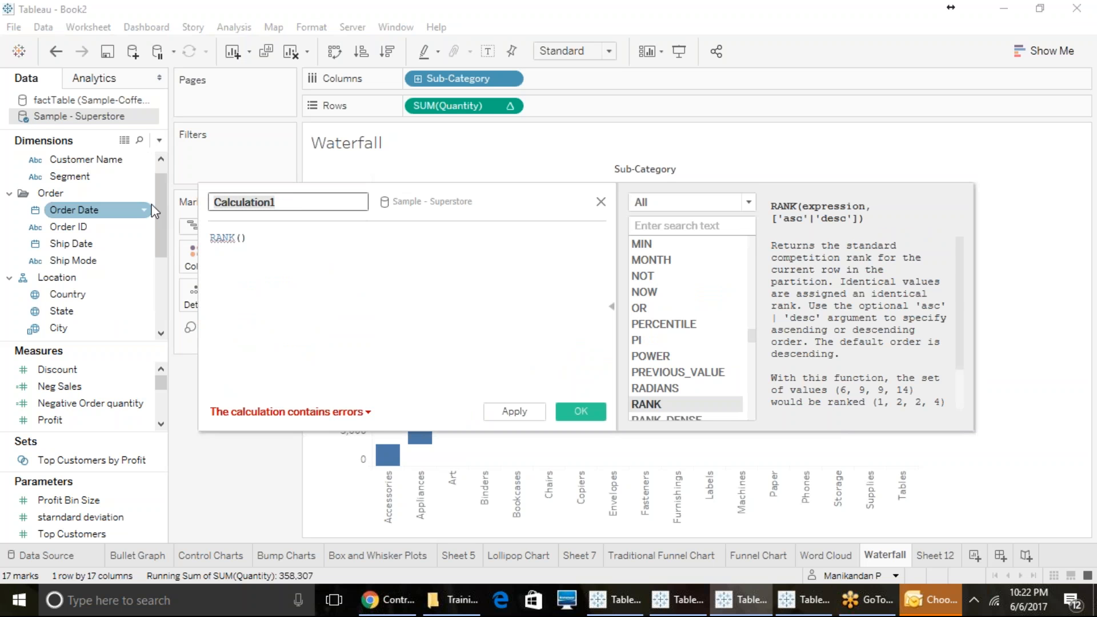
key("ctrl+a")
type("Rank")
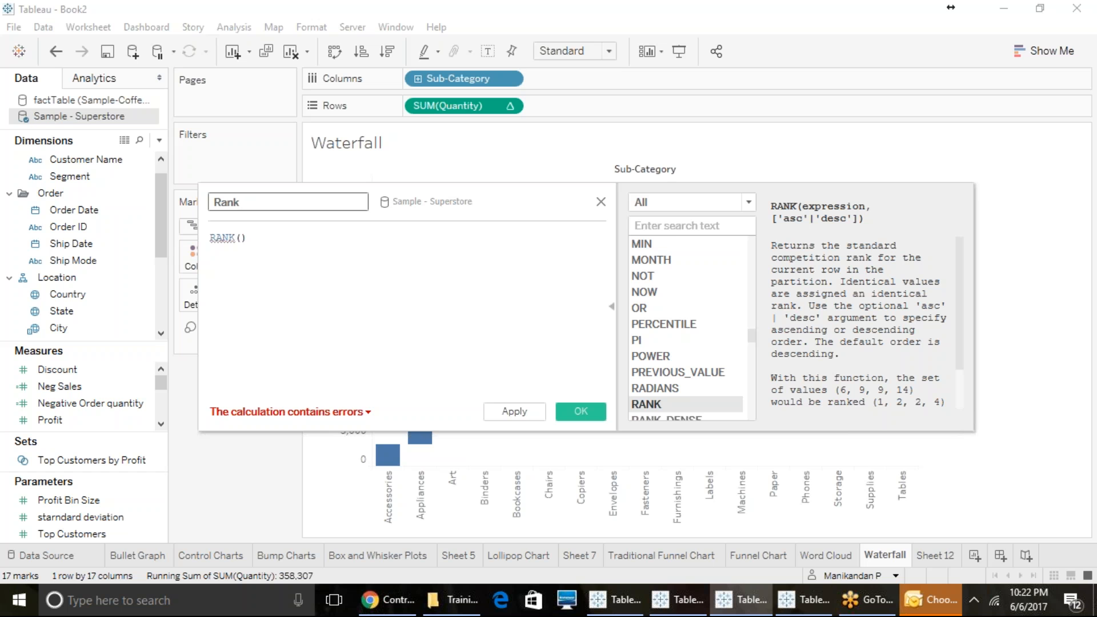
left_click(583, 411)
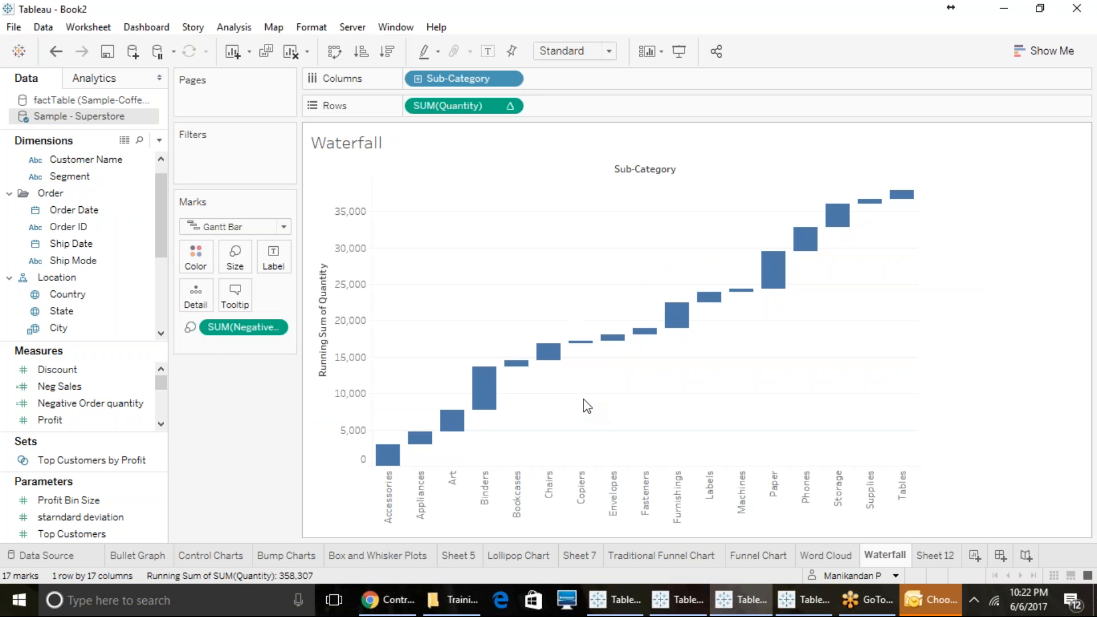
Open the Rank calculated field for editing
scroll(77, 379, "down", 1)
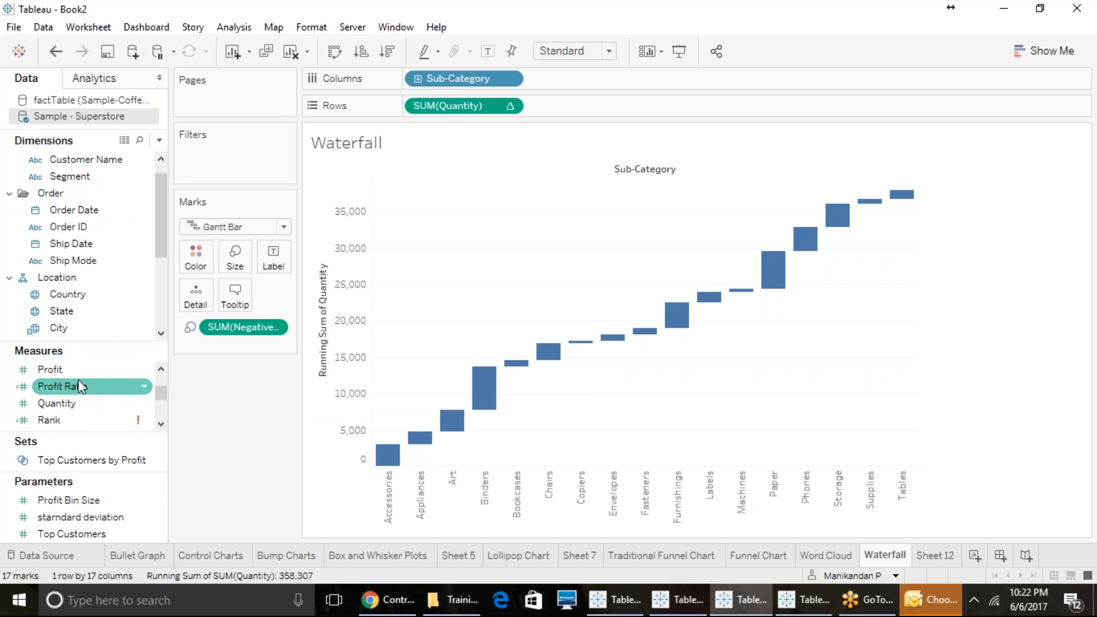
left_click(143, 419)
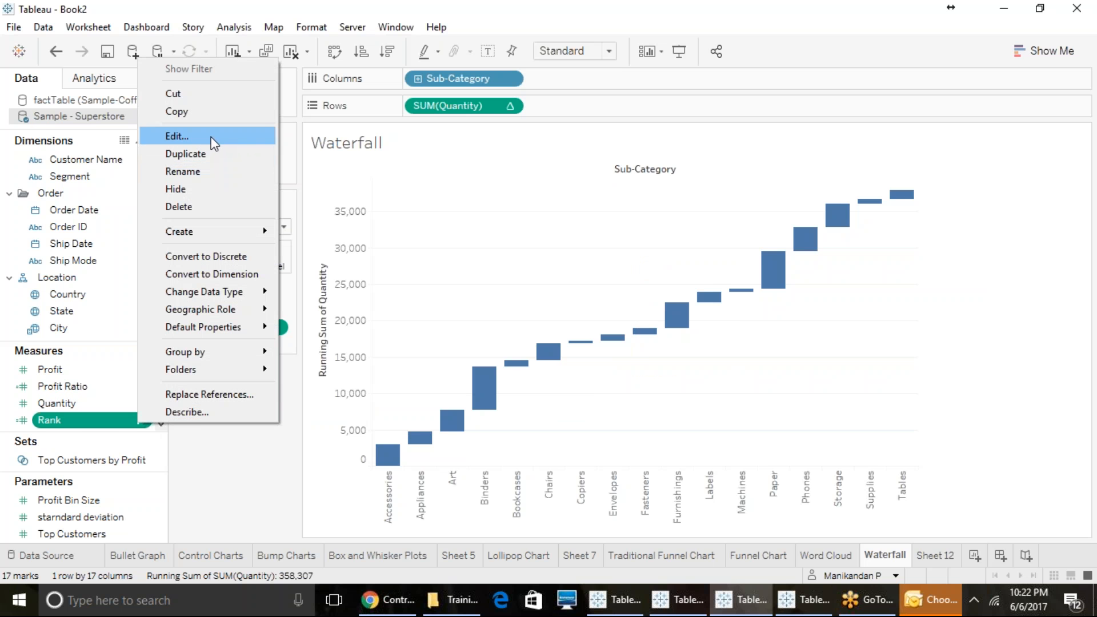
left_click(213, 145)
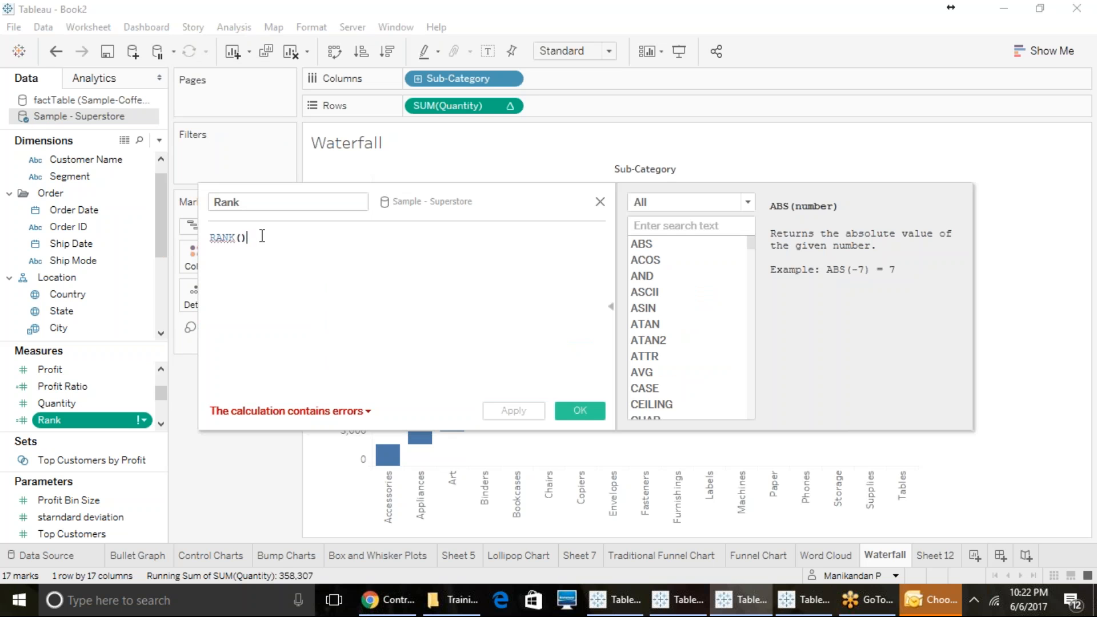
Try RANK([Sub-Category]) as the formula of the Rank calculation and check its error details
key("BackSpace")
type("s")
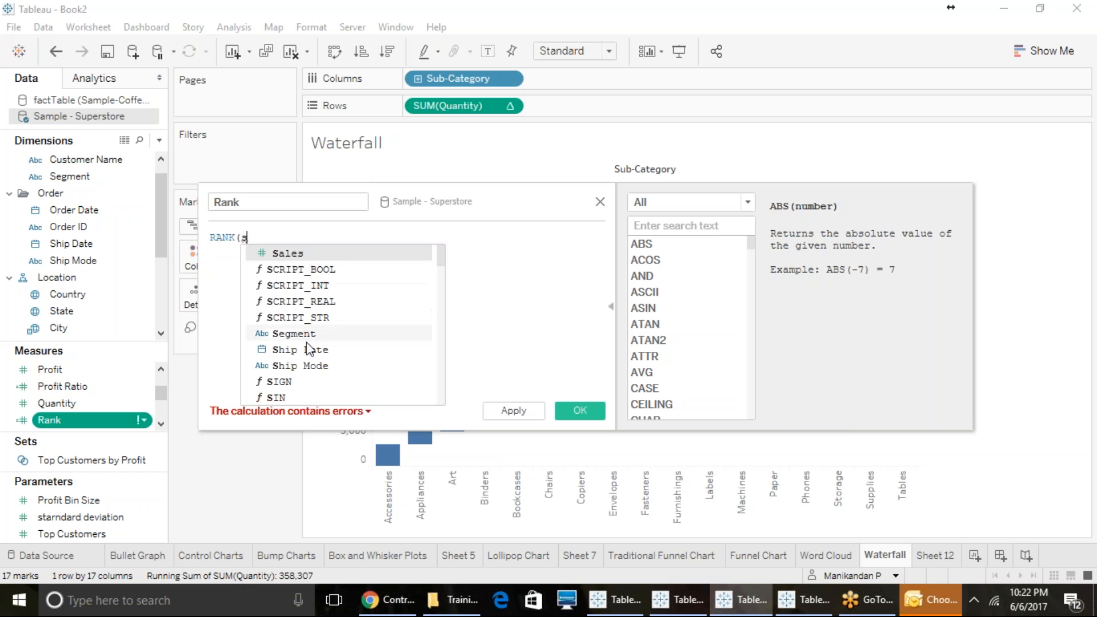
scroll(307, 350, "down", 2)
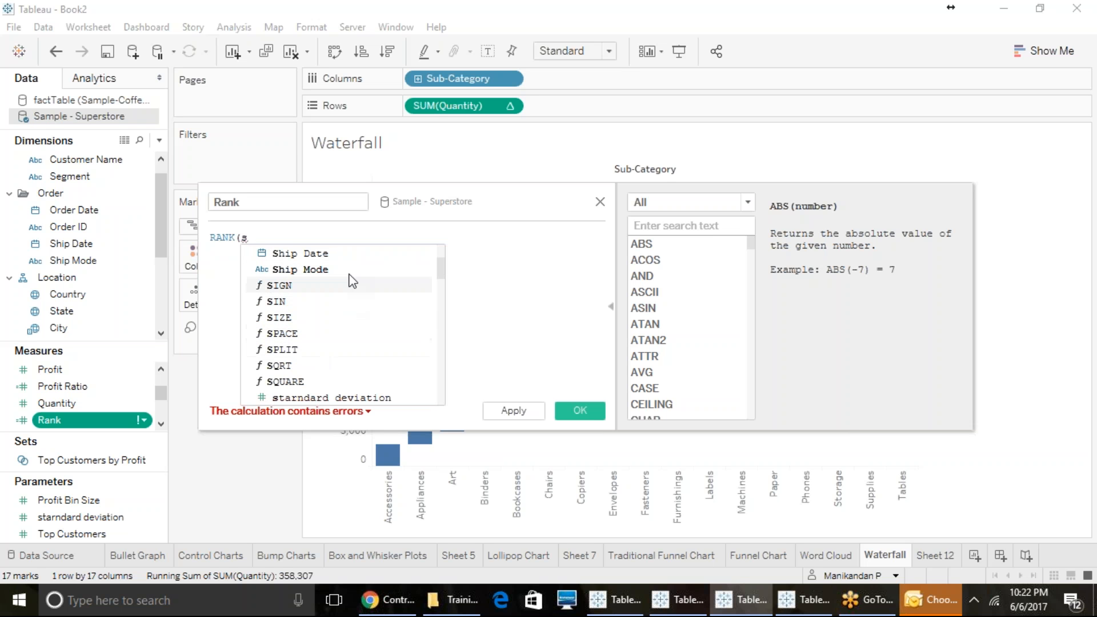
type("u")
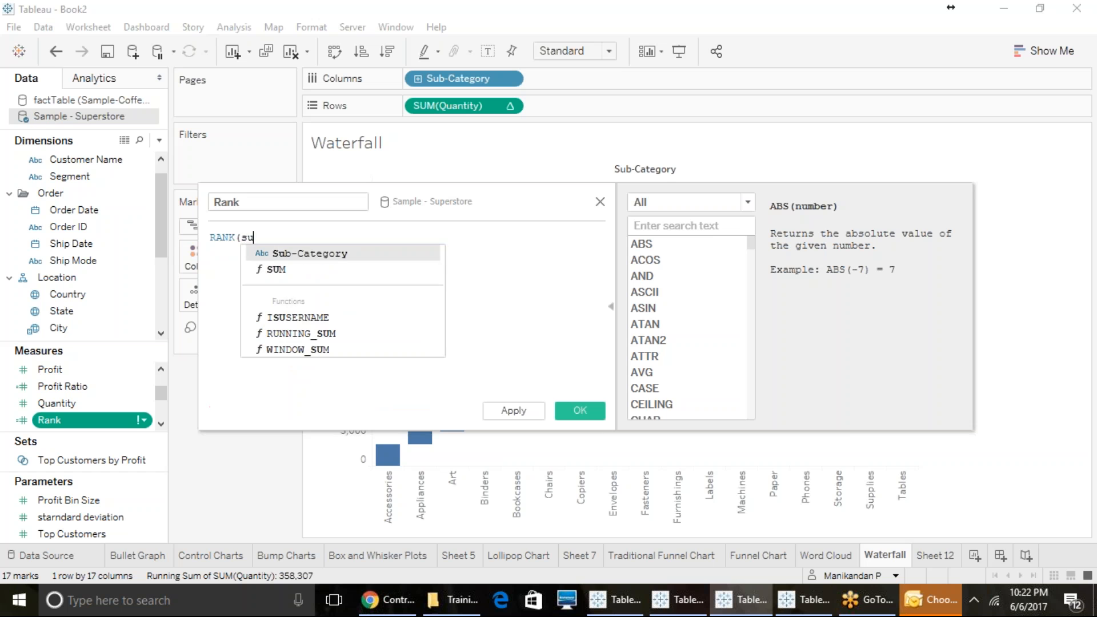
left_click(309, 253)
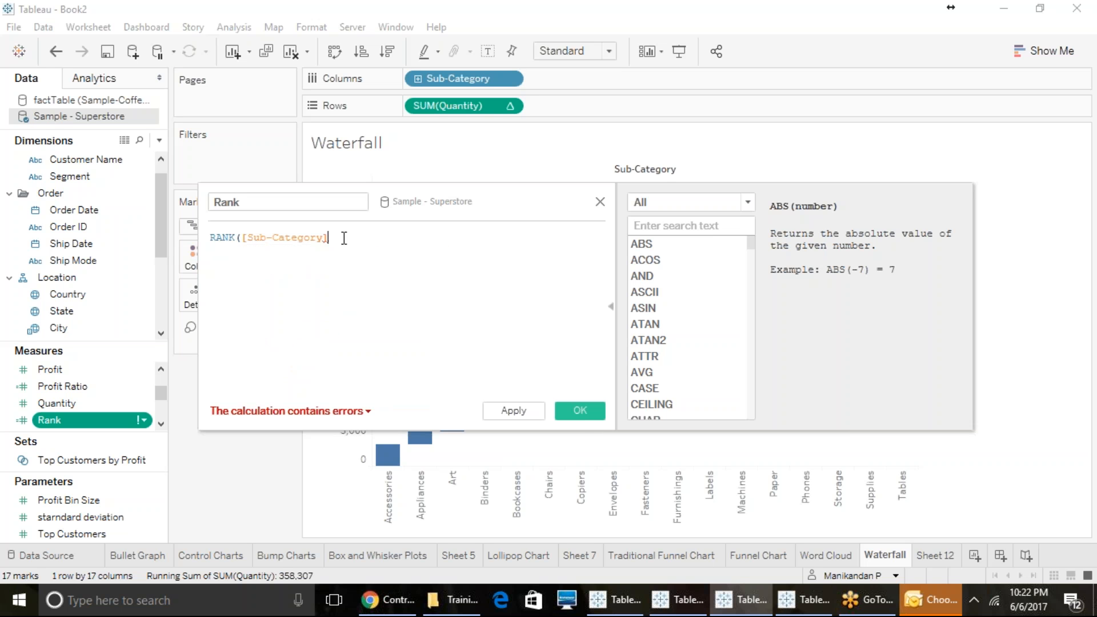
left_click(344, 411)
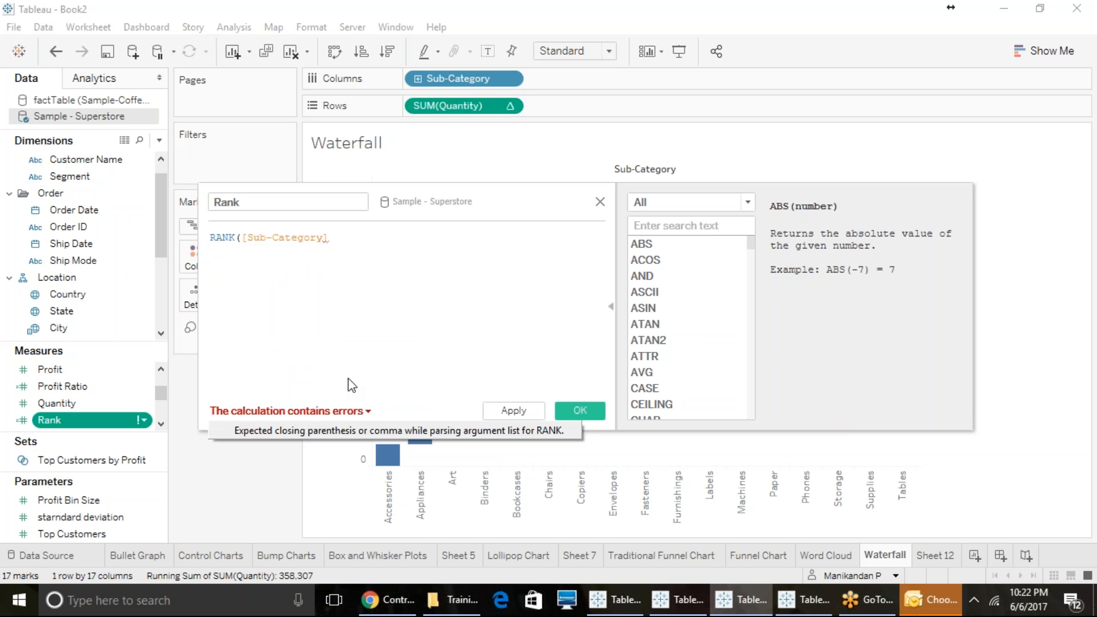
left_click(364, 238)
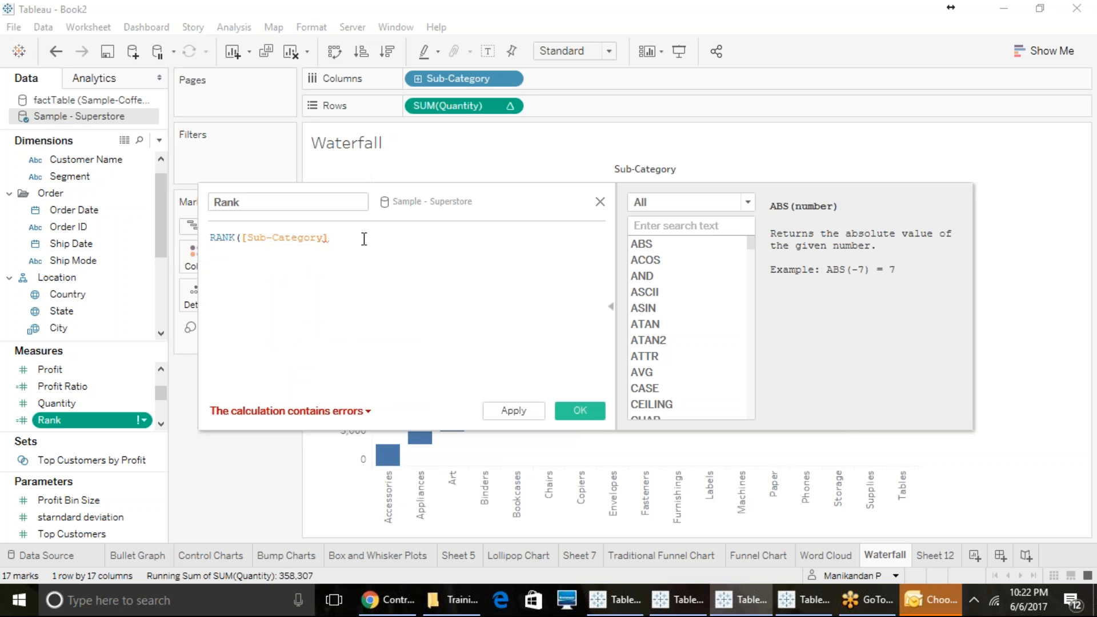
type(")")
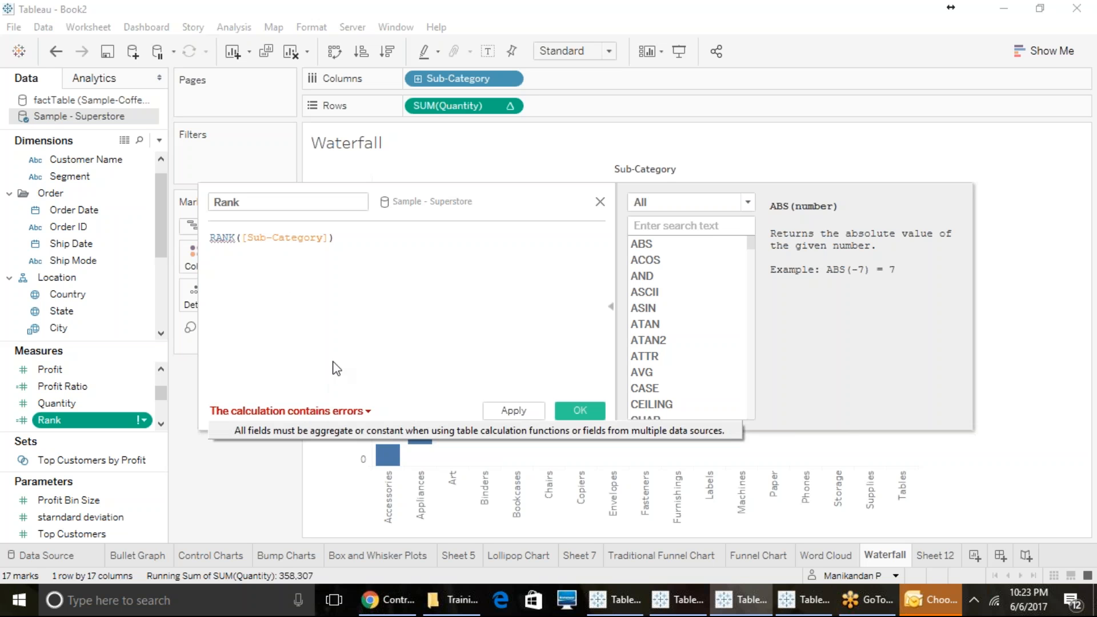
Change the Rank formula to RANK(SUM([Quantity])) and save the calculated field
left_click_drag(337, 239, 244, 232)
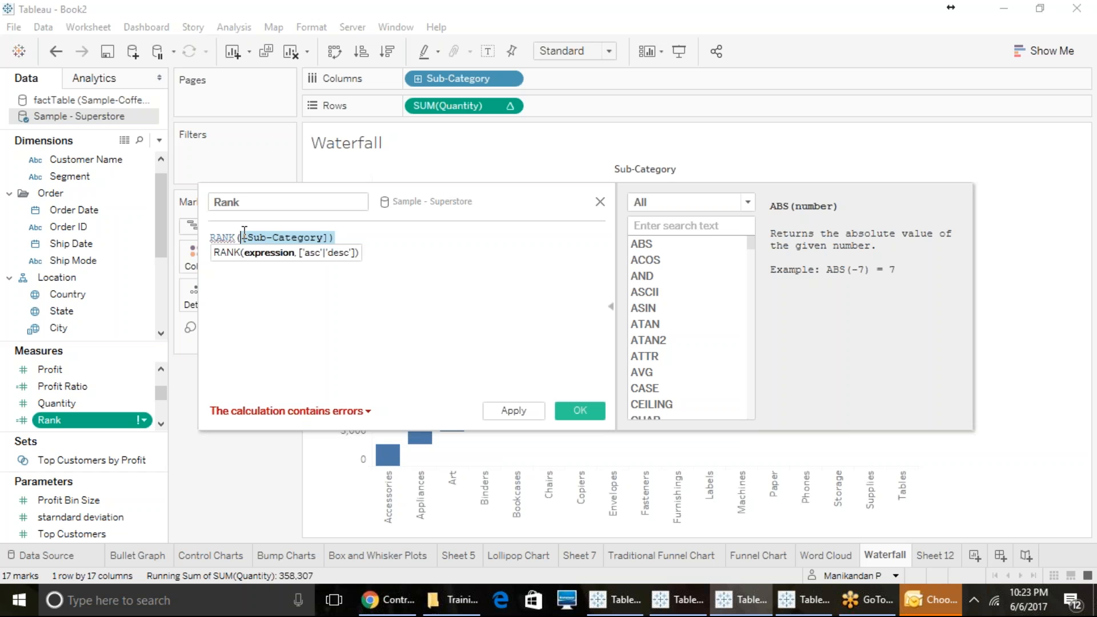
type("sum")
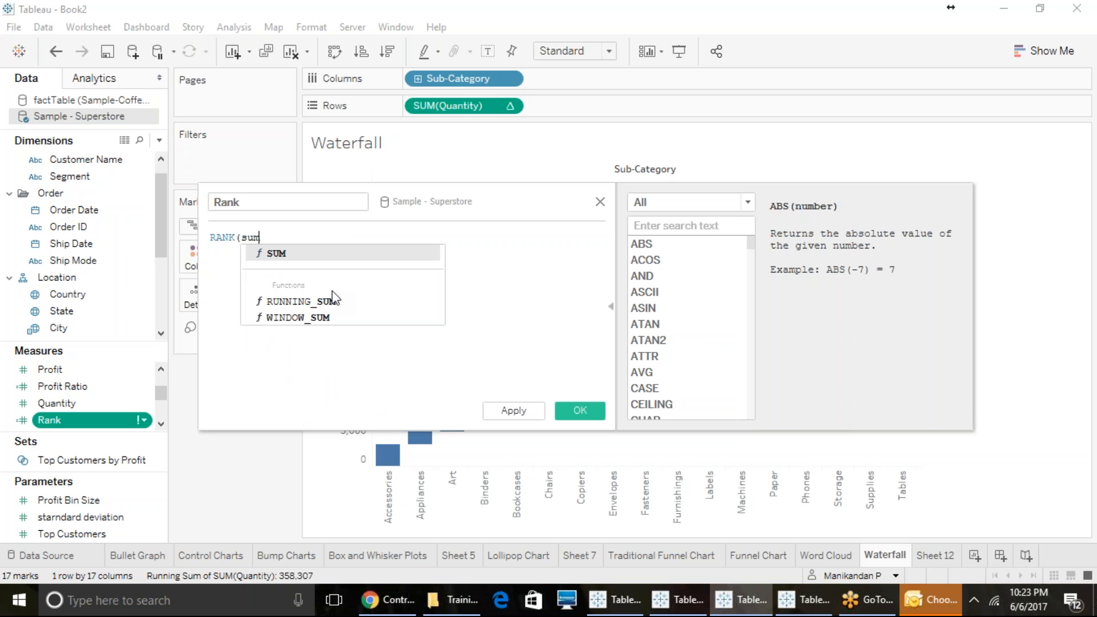
left_click(318, 262)
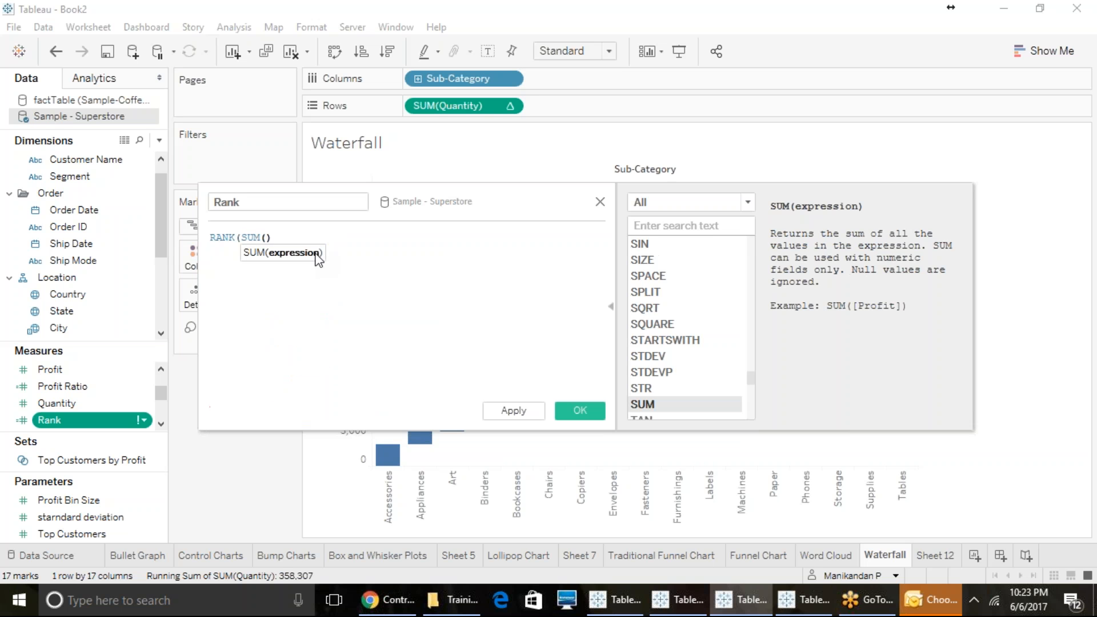
type("qu")
left_click(318, 255)
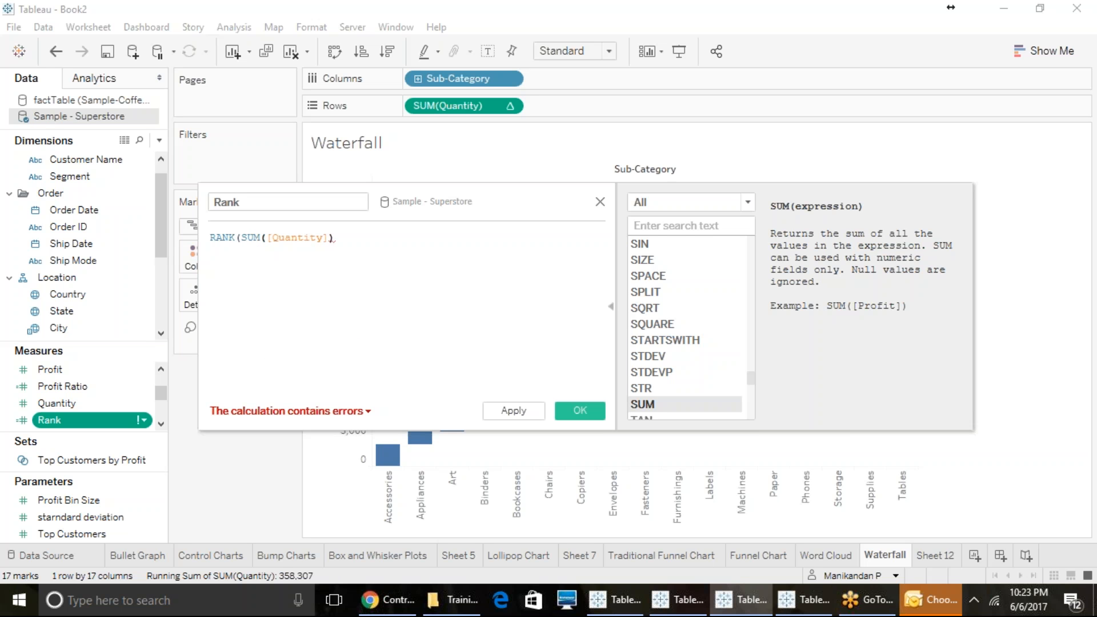
type(")")
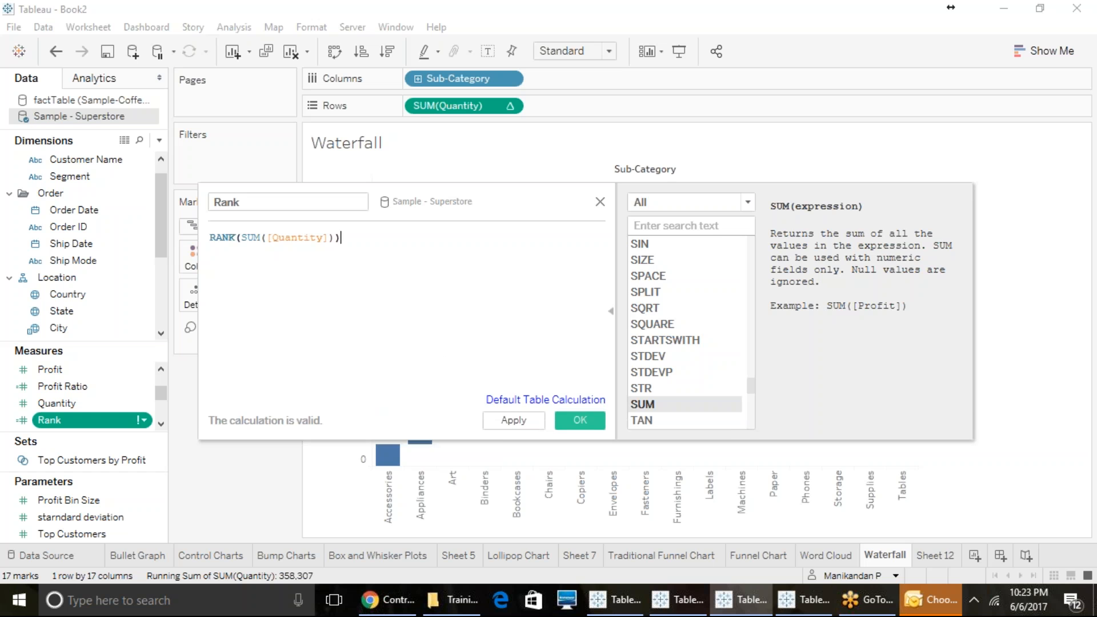
left_click(565, 419)
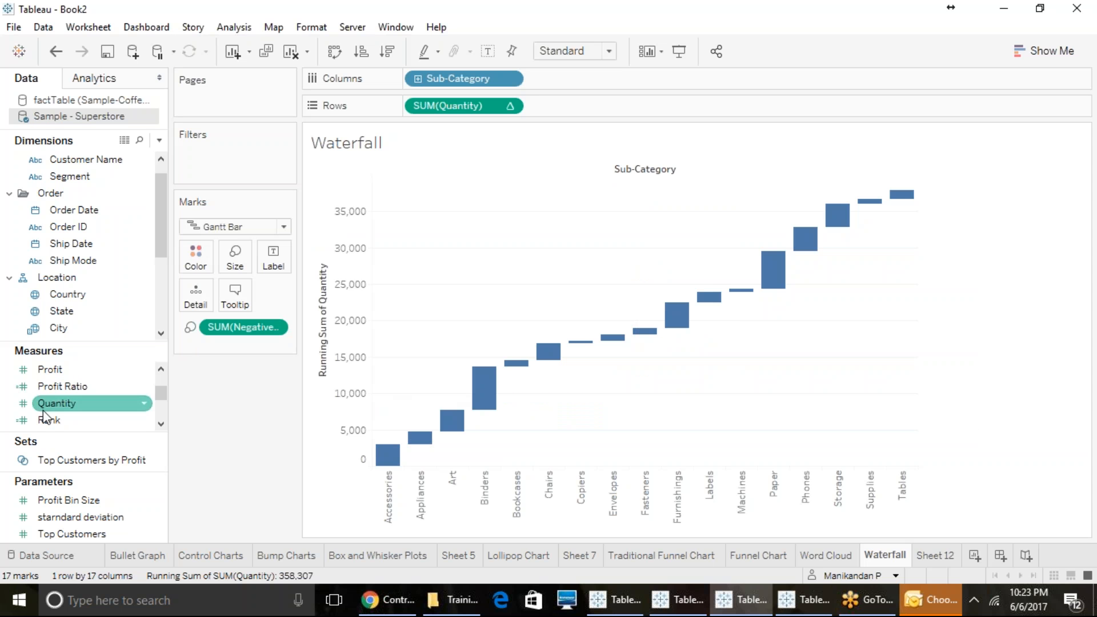
Color the waterfall bars by Rank and compute it using Specific Dimensions with Sub-Category
left_click_drag(52, 420, 207, 255)
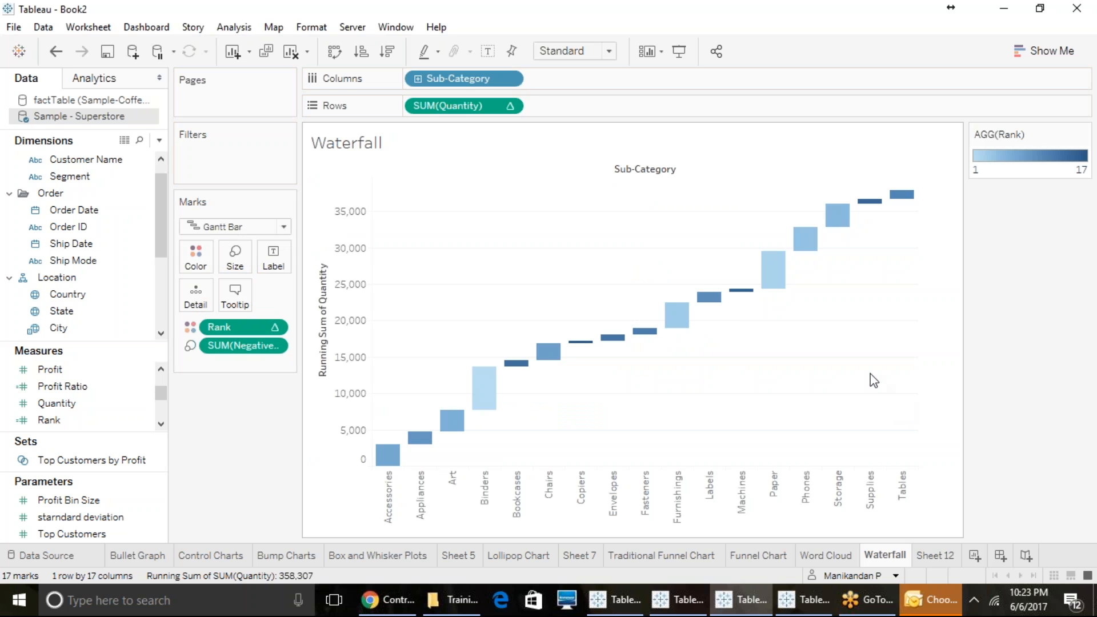
left_click(275, 325)
left_click(269, 548)
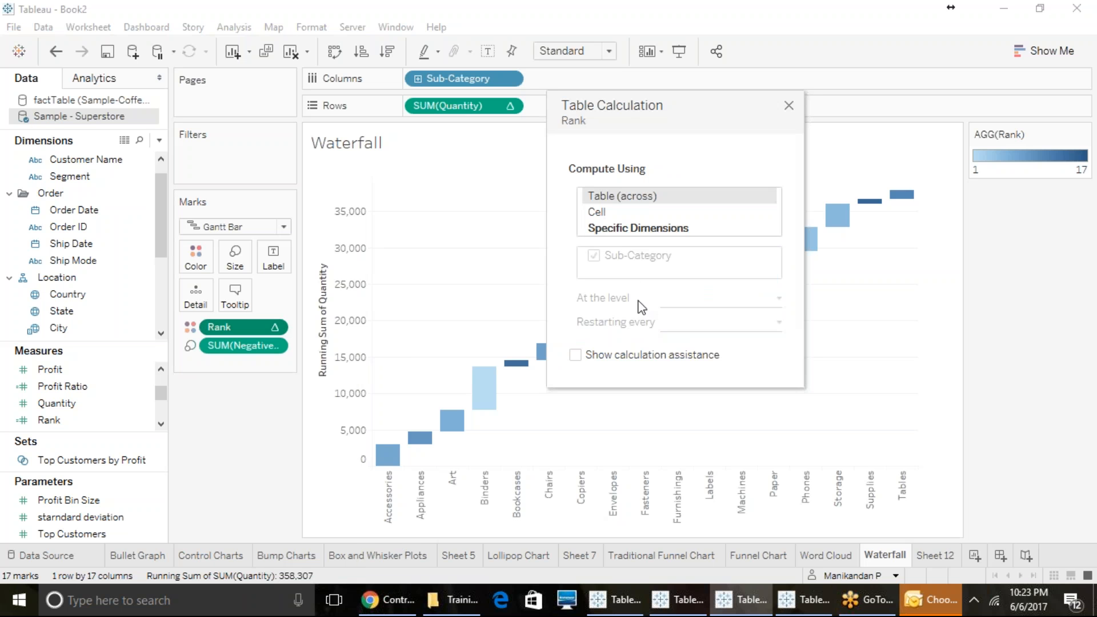
left_click(599, 229)
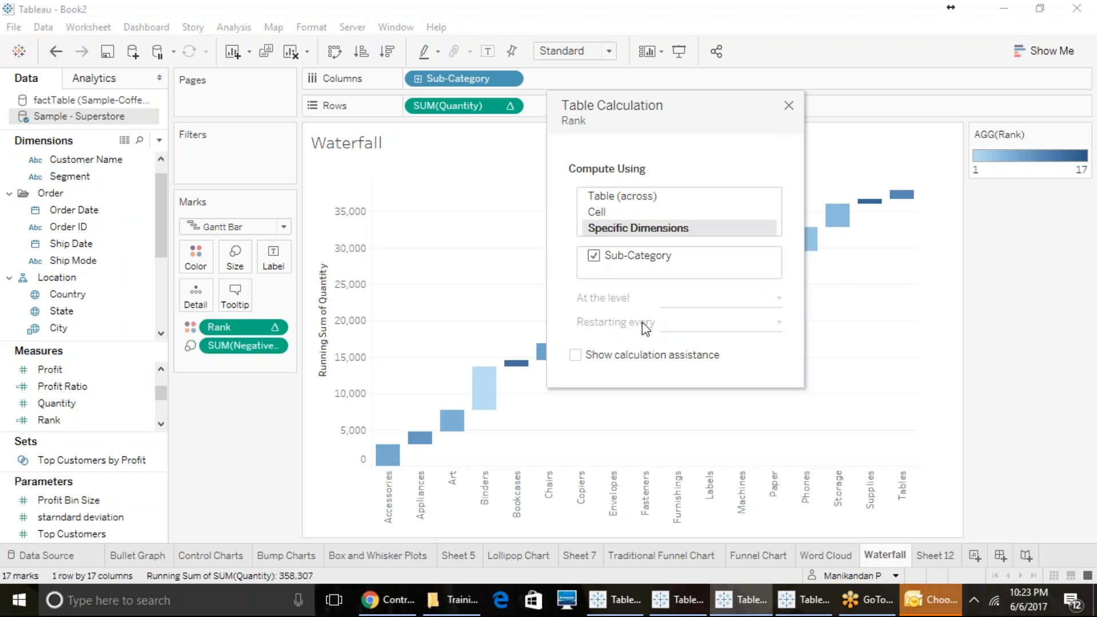
left_click(789, 108)
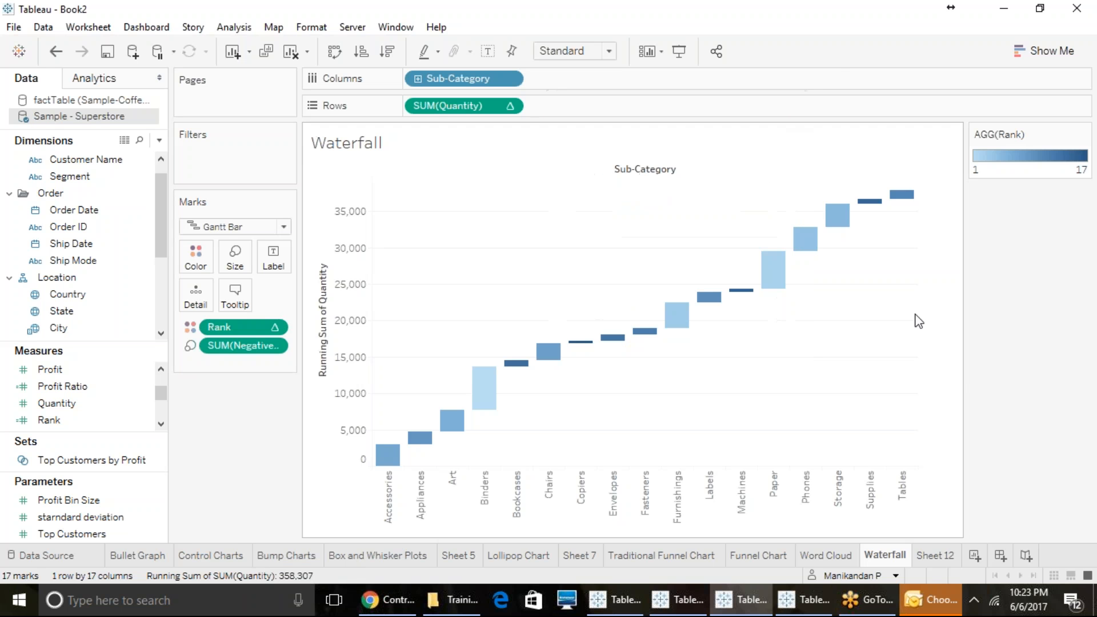
Review the existing chart worksheets from Bullet Graph through Lollipop Chart
left_click(149, 557)
left_click(215, 557)
left_click(286, 557)
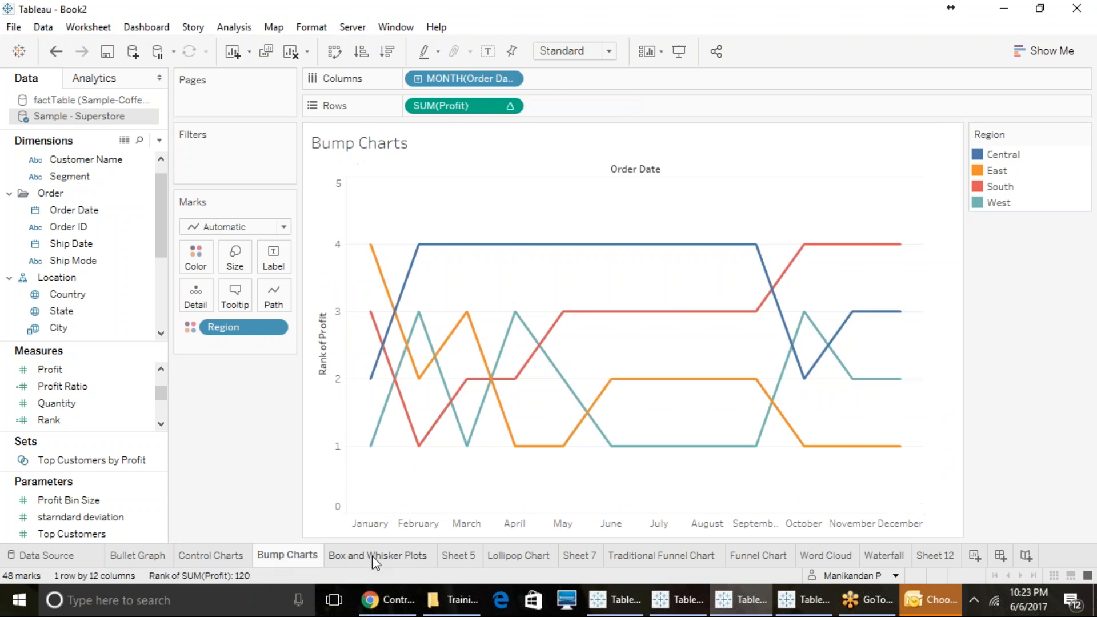
left_click(371, 557)
left_click(456, 560)
left_click(510, 560)
left_click(470, 558)
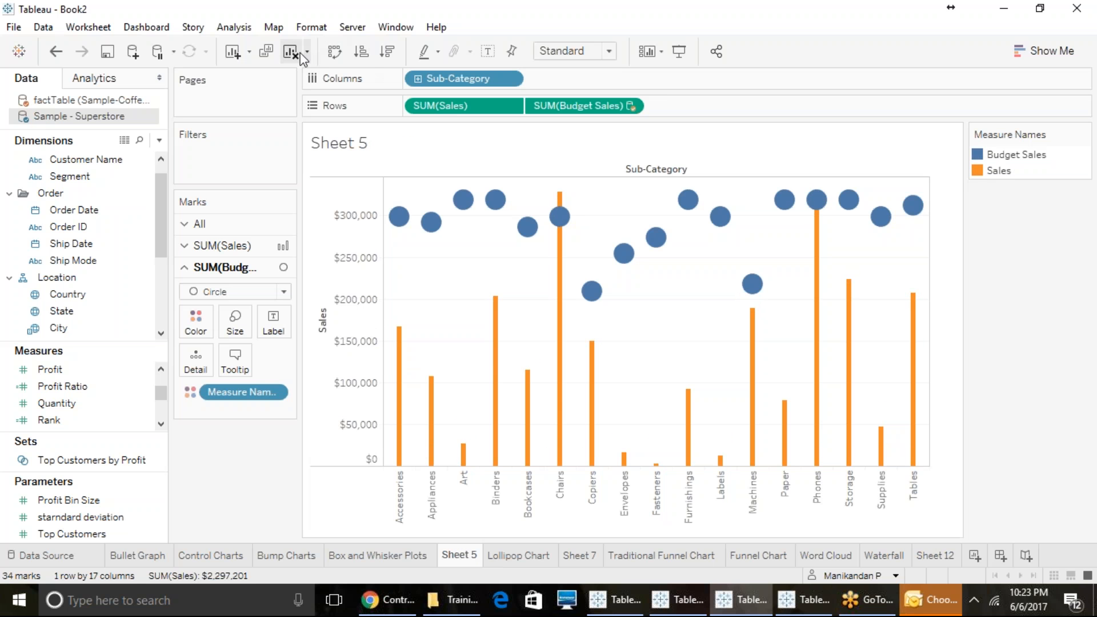
left_click(520, 557)
Delete the Sheet 7 worksheet
left_click(579, 560)
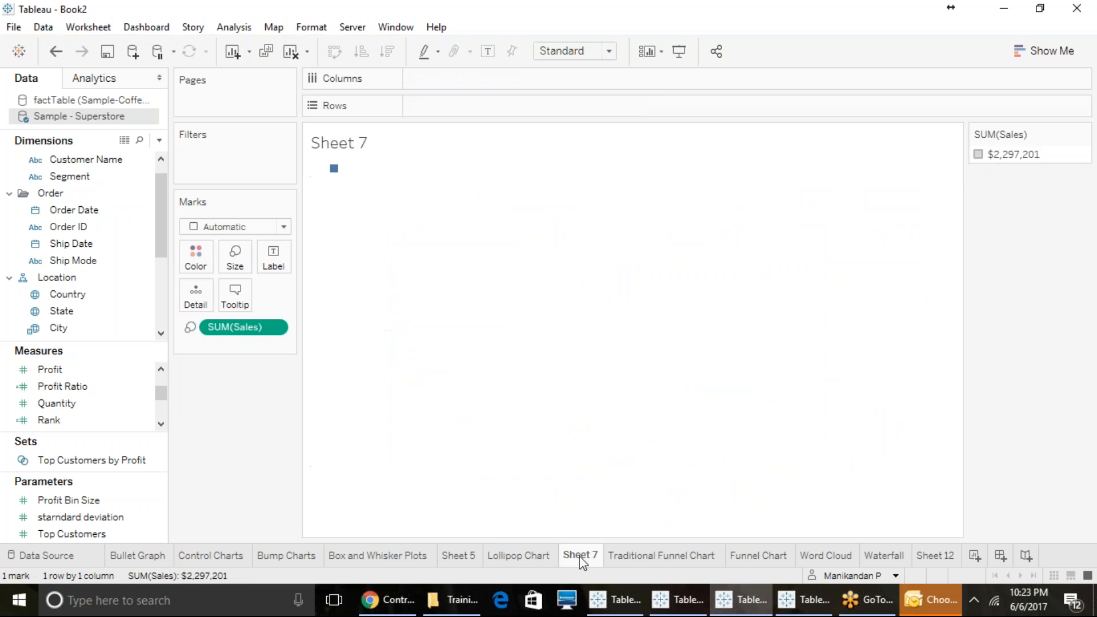
right_click(582, 558)
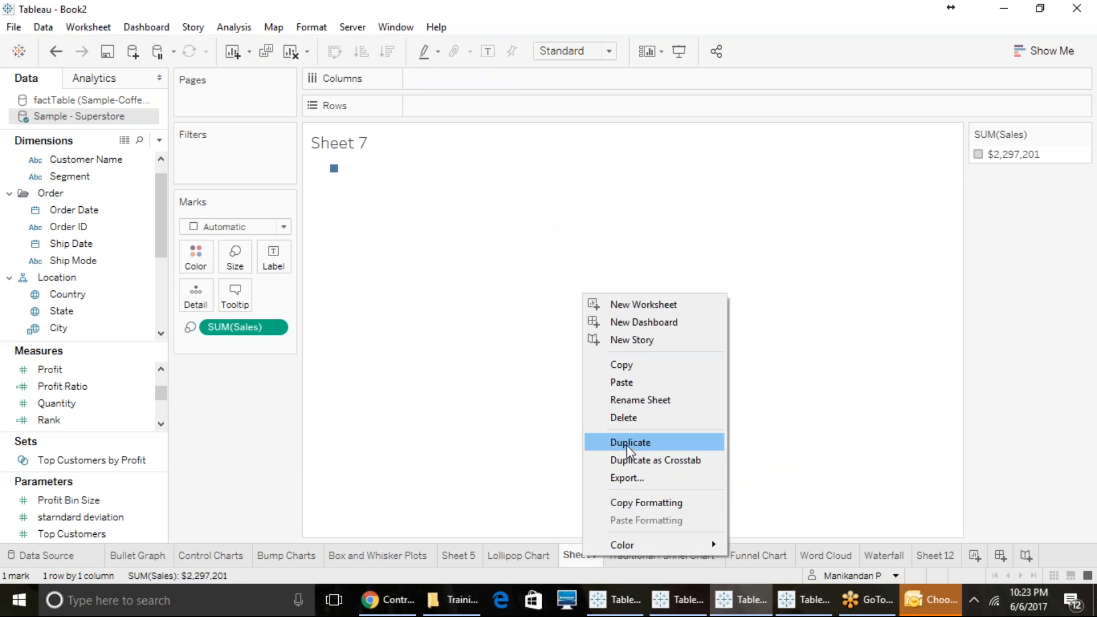
left_click(638, 417)
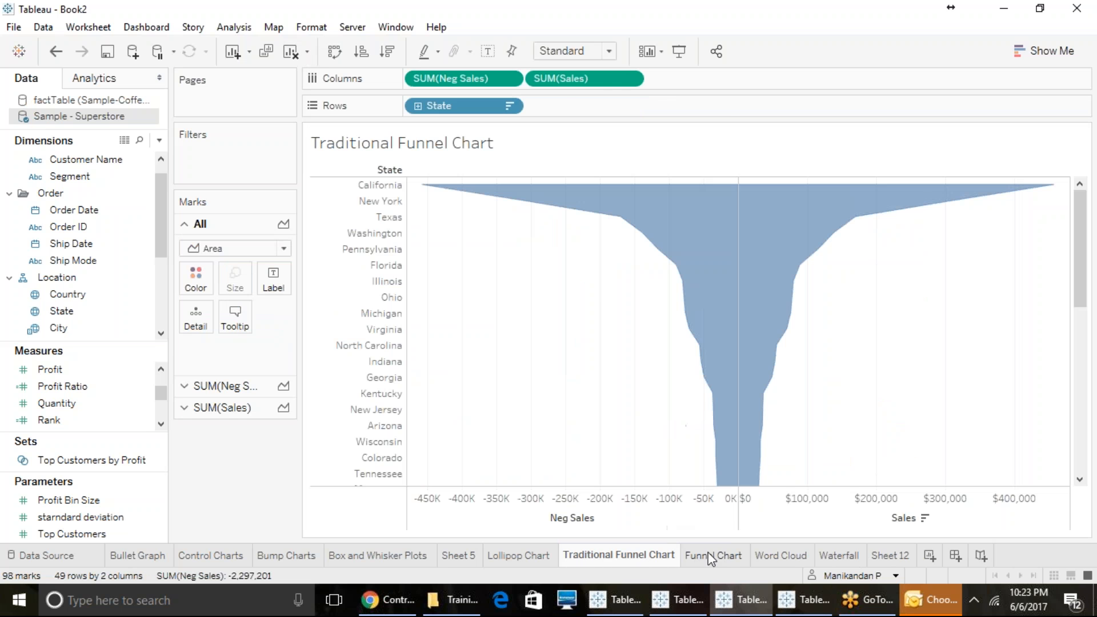
Go through the Funnel Chart, Word Cloud and Waterfall worksheets and open the empty Sheet 12
left_click(712, 554)
left_click(768, 554)
left_click(835, 553)
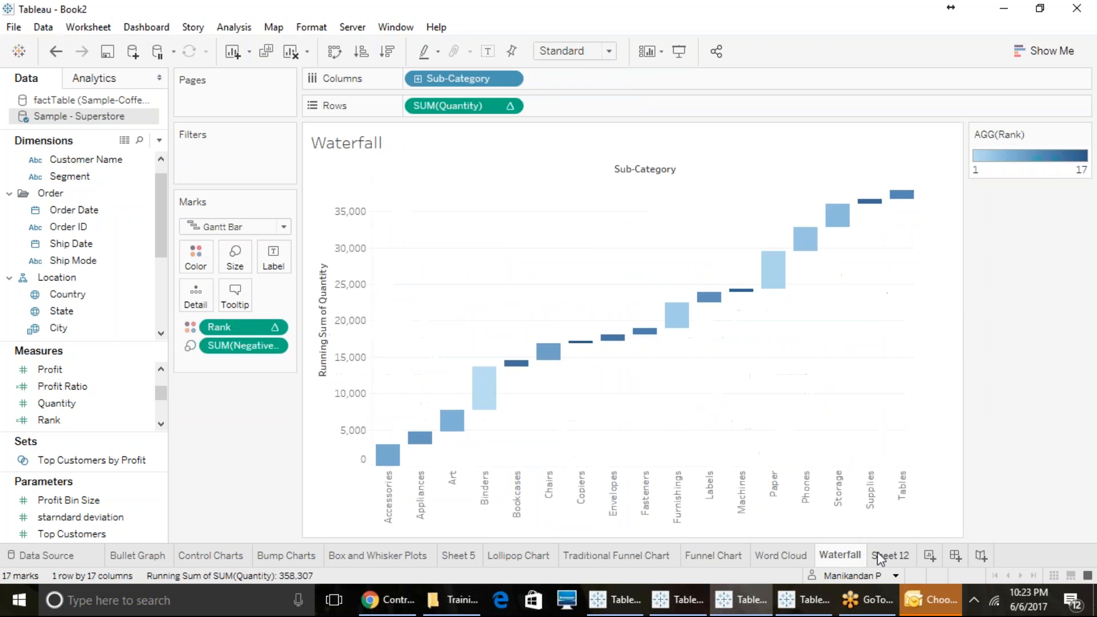
left_click(882, 555)
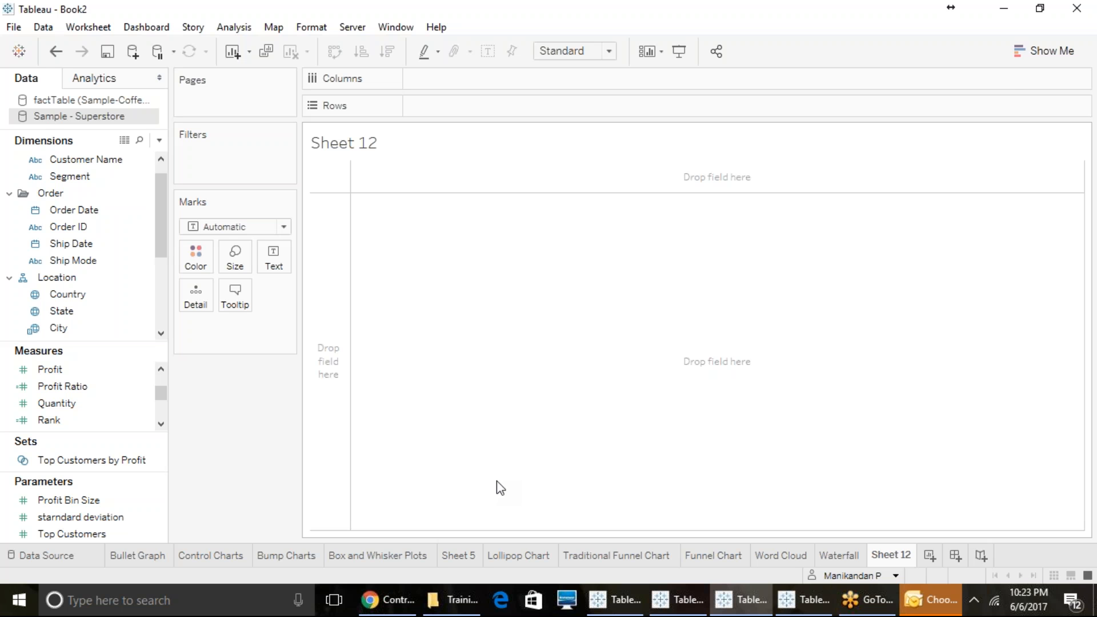
Examine which fields the Gantt view requires in the Show Me chart types
left_click(1017, 51)
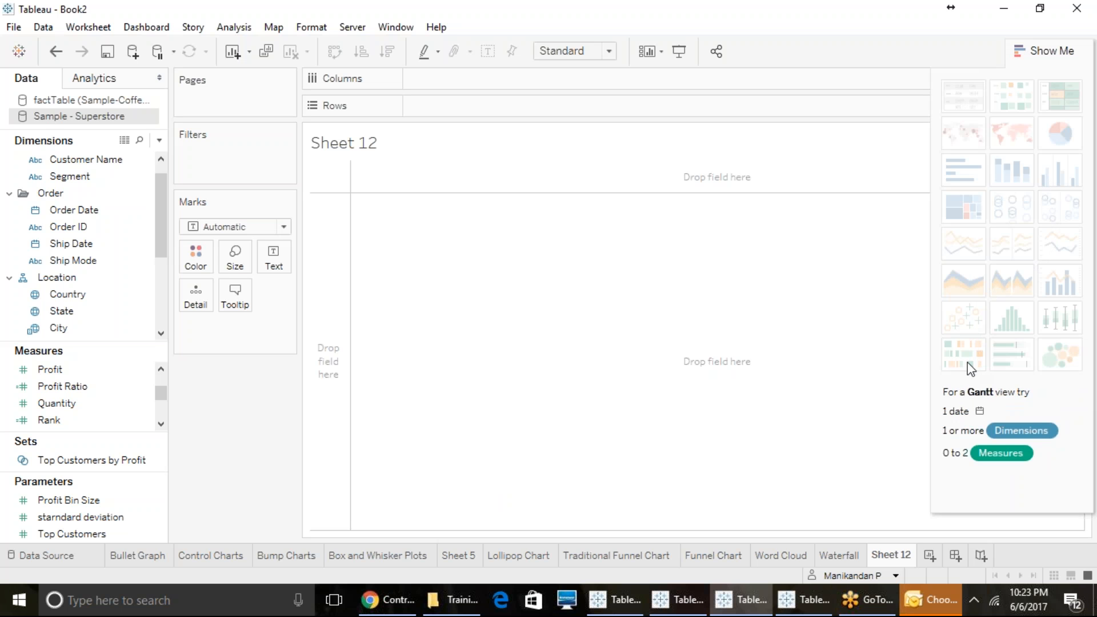
left_click(1048, 50)
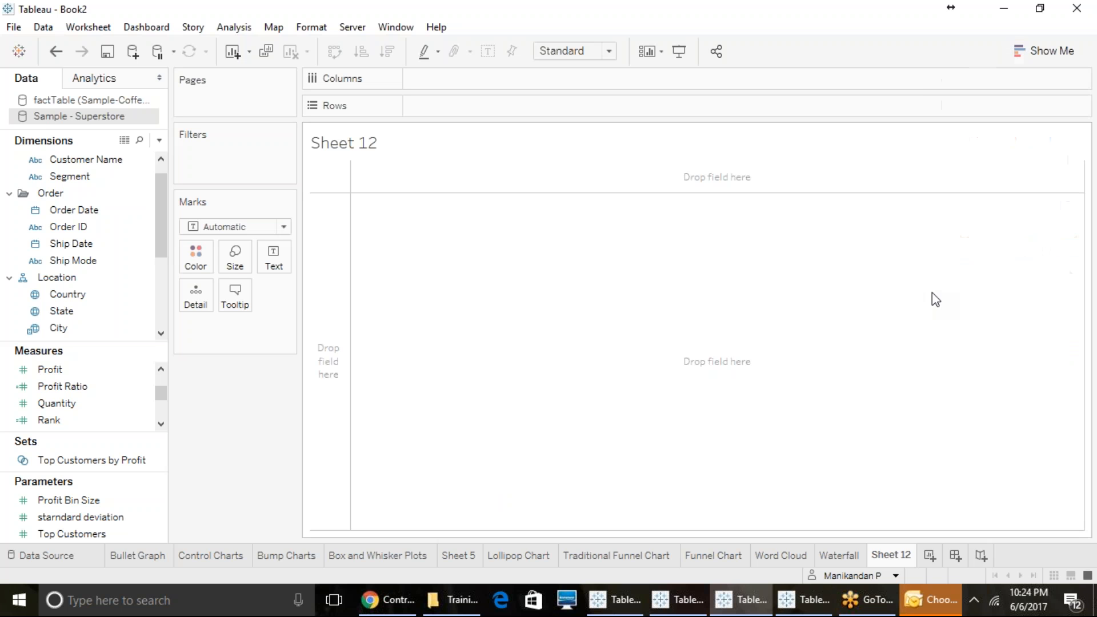
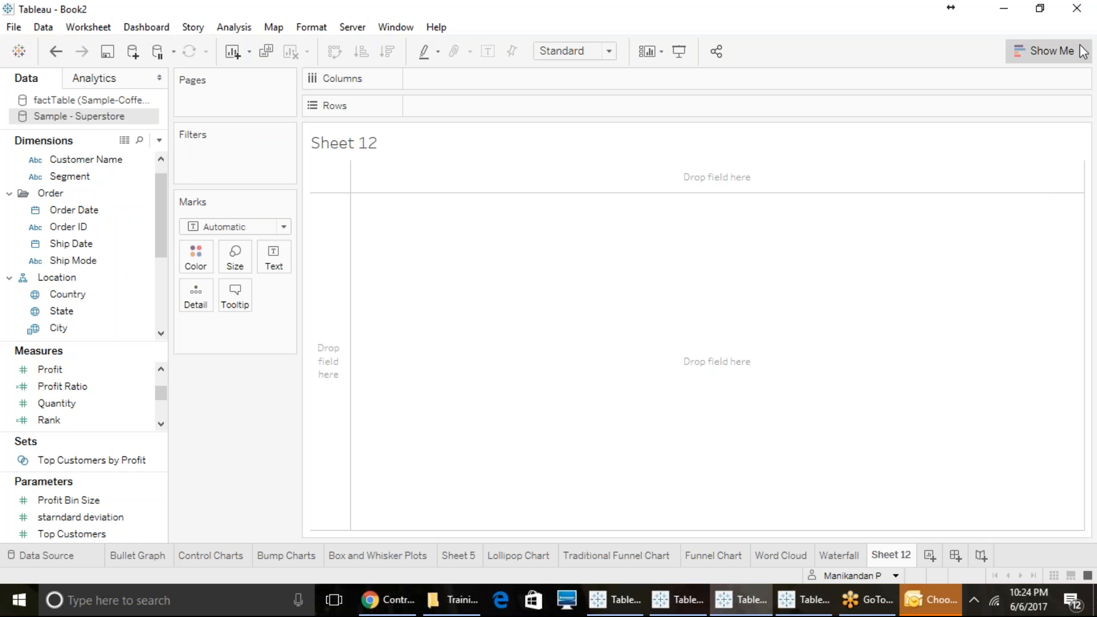
left_click(1050, 50)
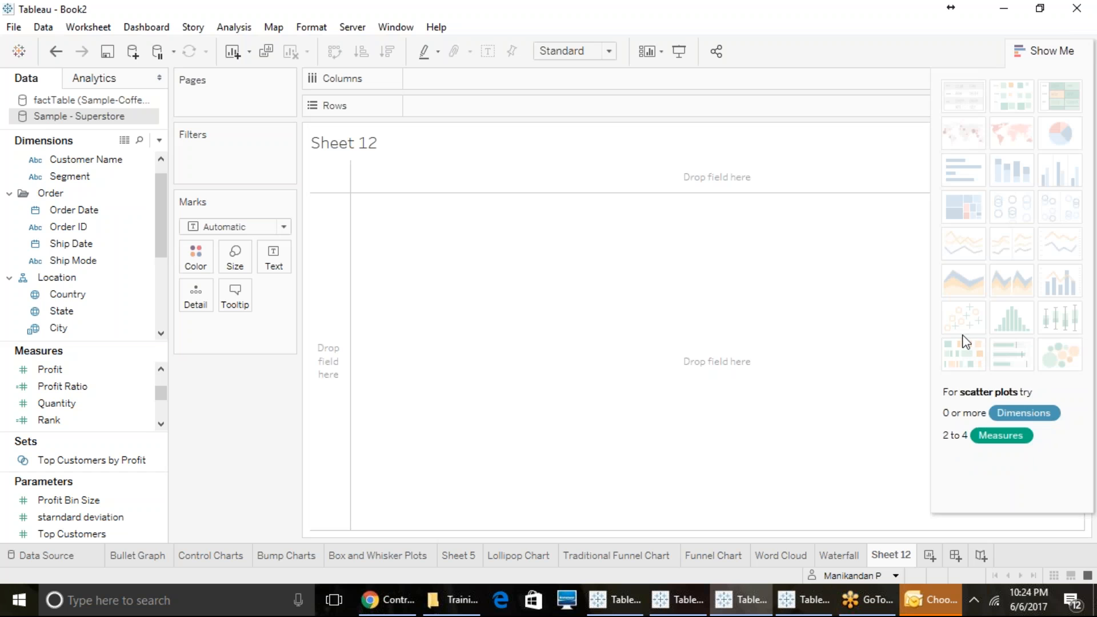
left_click(1031, 53)
Place Order Date on the columns of Sheet 12 and set it to continuous Week Number
left_click(71, 243)
left_click_drag(103, 212, 456, 89)
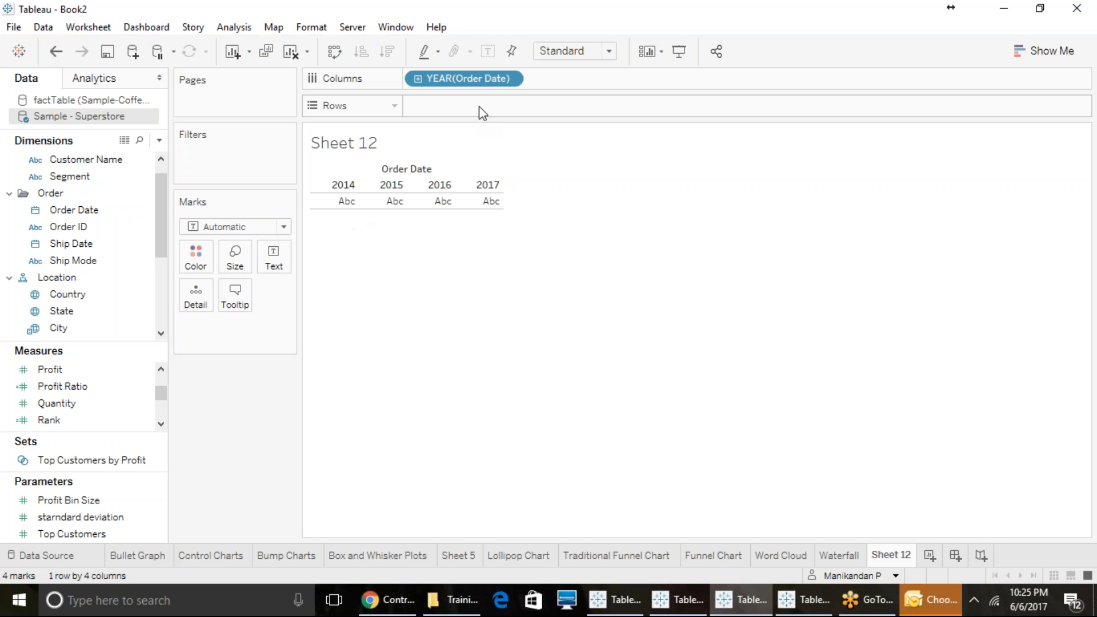
left_click(510, 79)
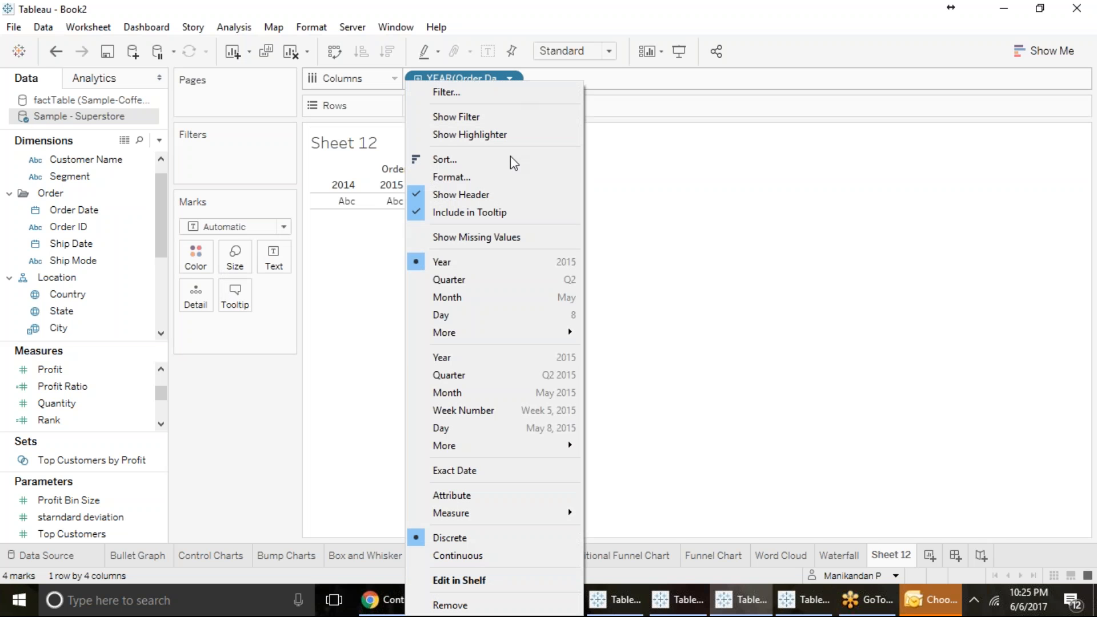
left_click(484, 413)
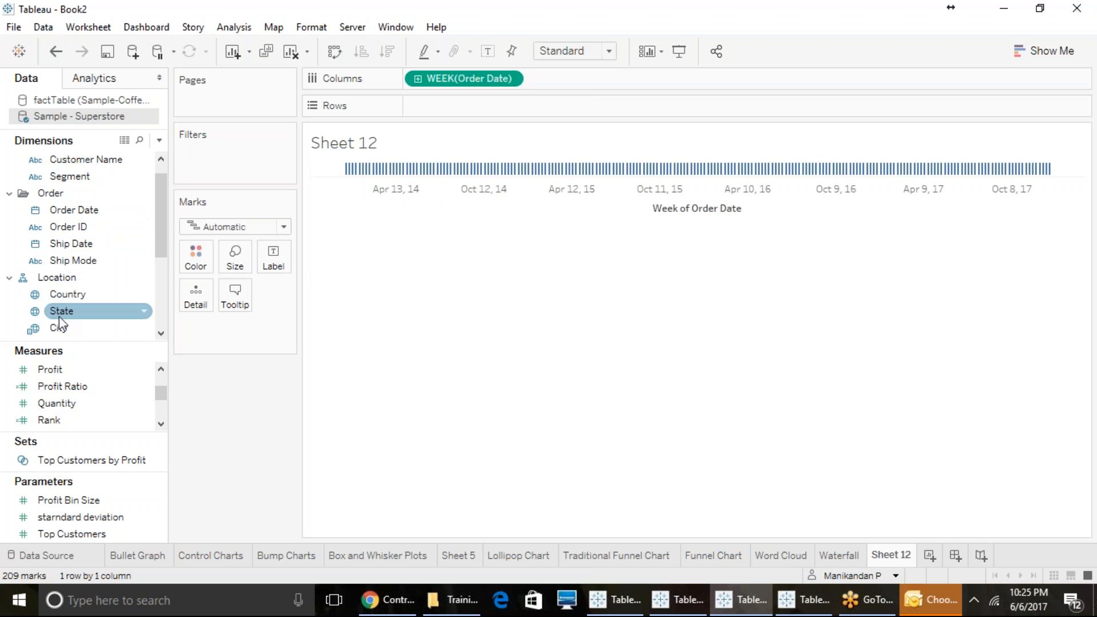
scroll(68, 314, "down", 3)
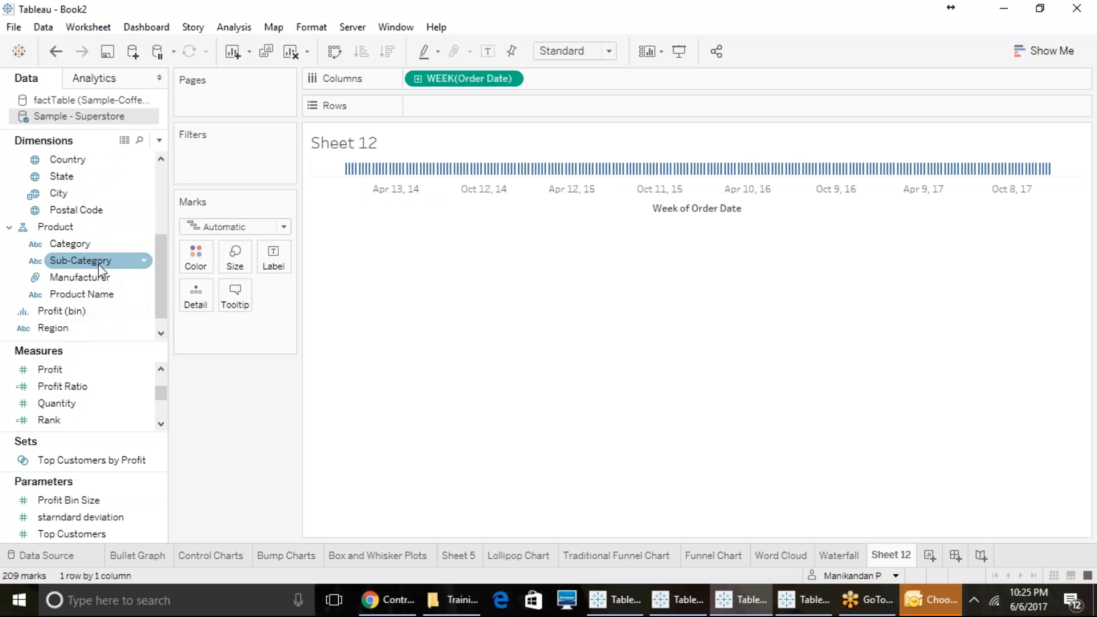
Place Sub-Category and Ship Mode on the rows of Sheet 12
left_click_drag(126, 251, 461, 104)
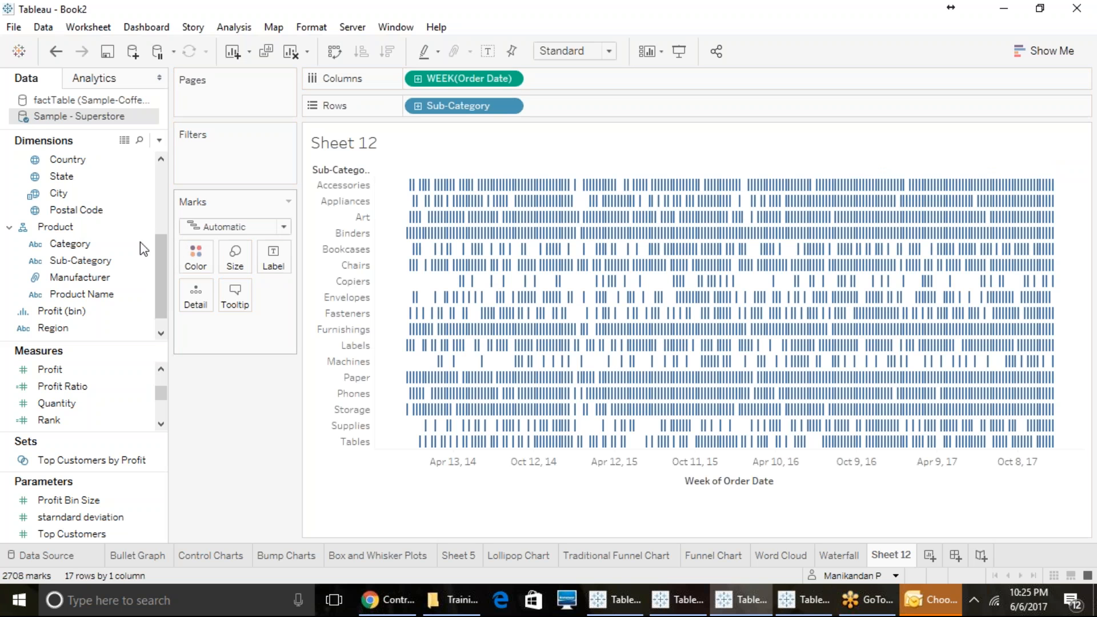
scroll(76, 226, "up", 1)
scroll(77, 225, "up", 2)
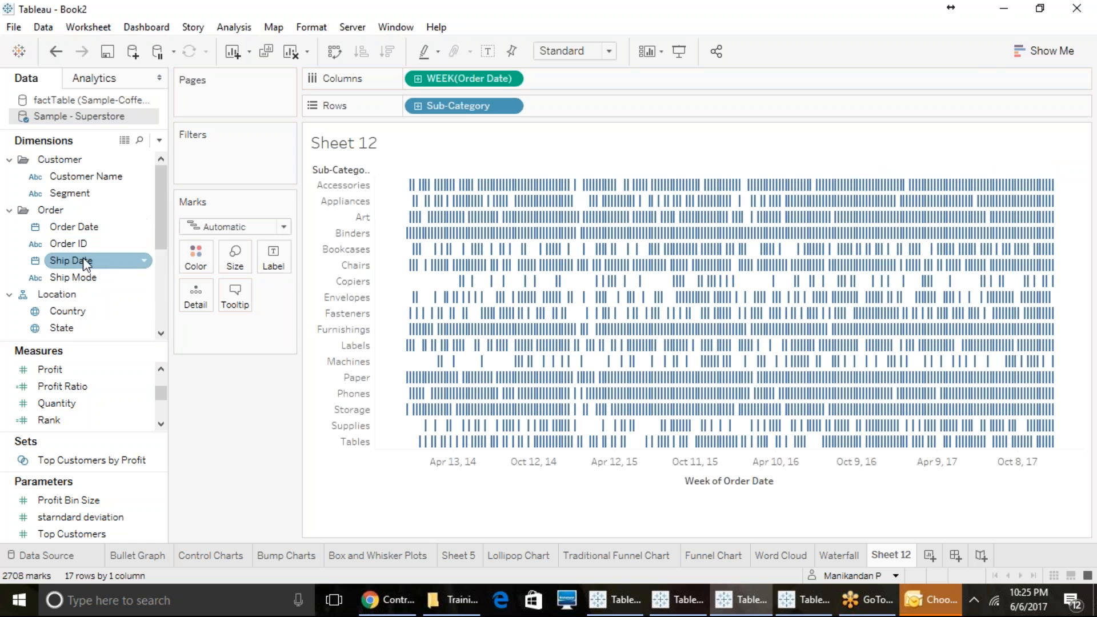
left_click_drag(84, 275, 571, 107)
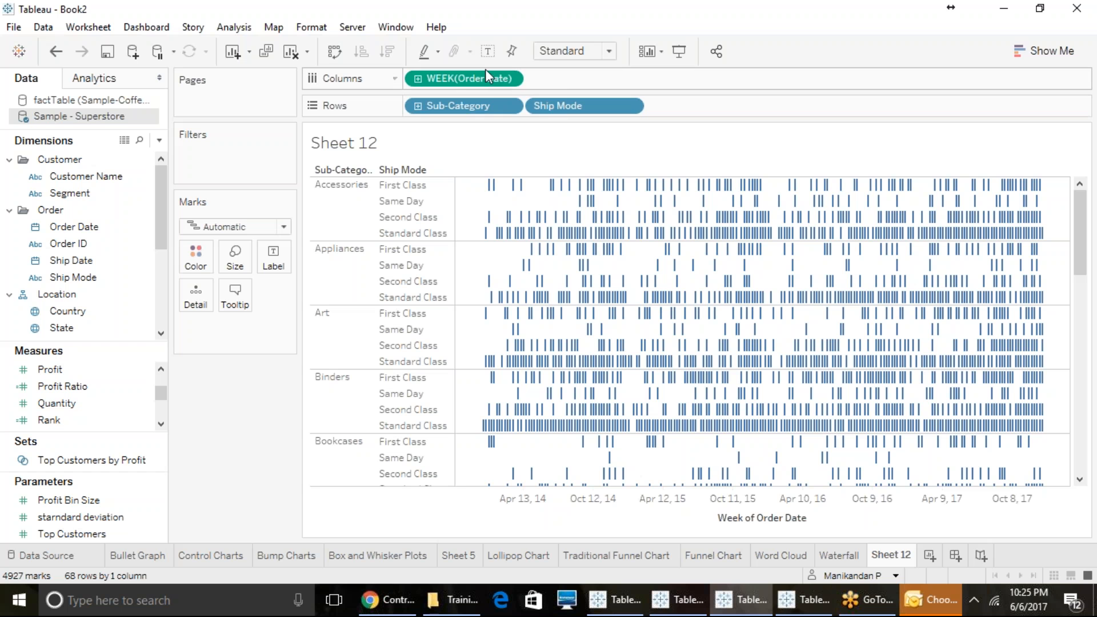
left_click(552, 115)
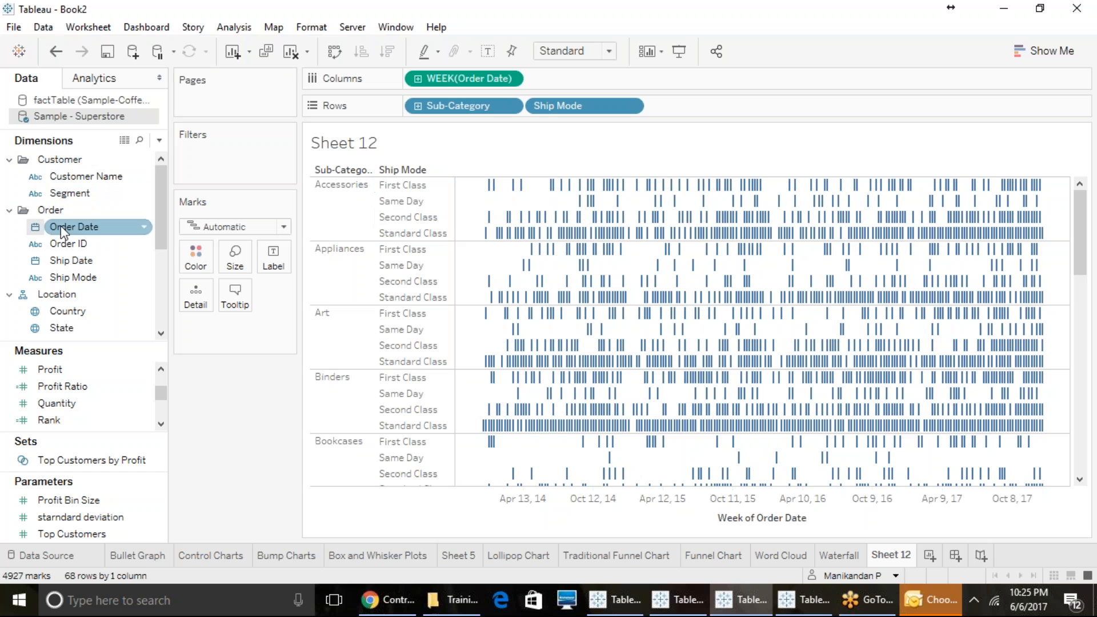
Start a new calculated field and name it "Orders shipped"
left_click(159, 140)
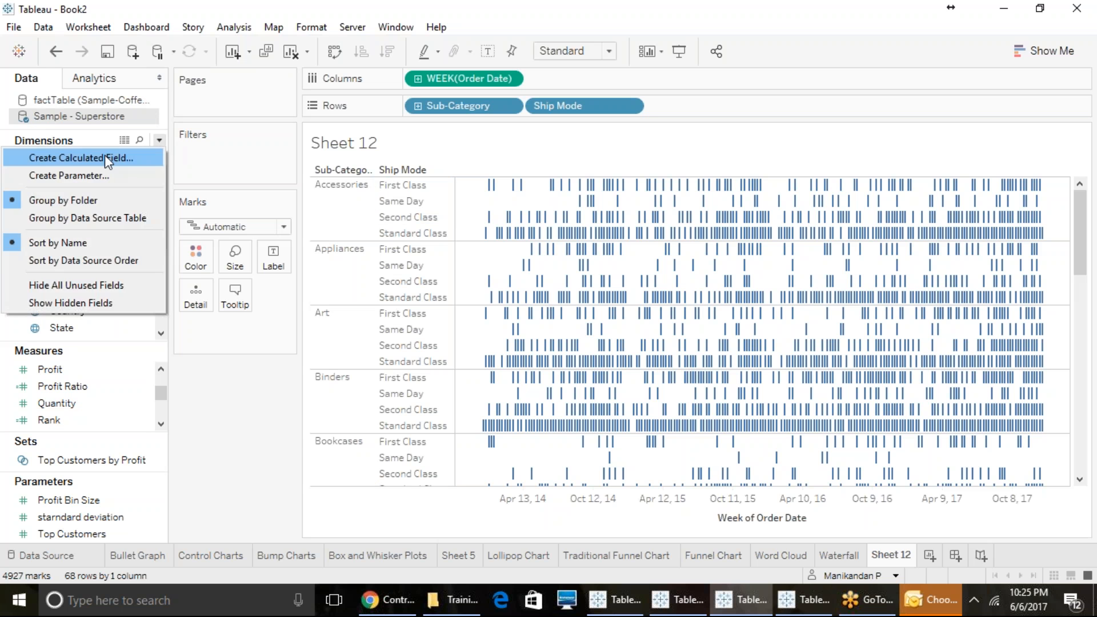
left_click(104, 155)
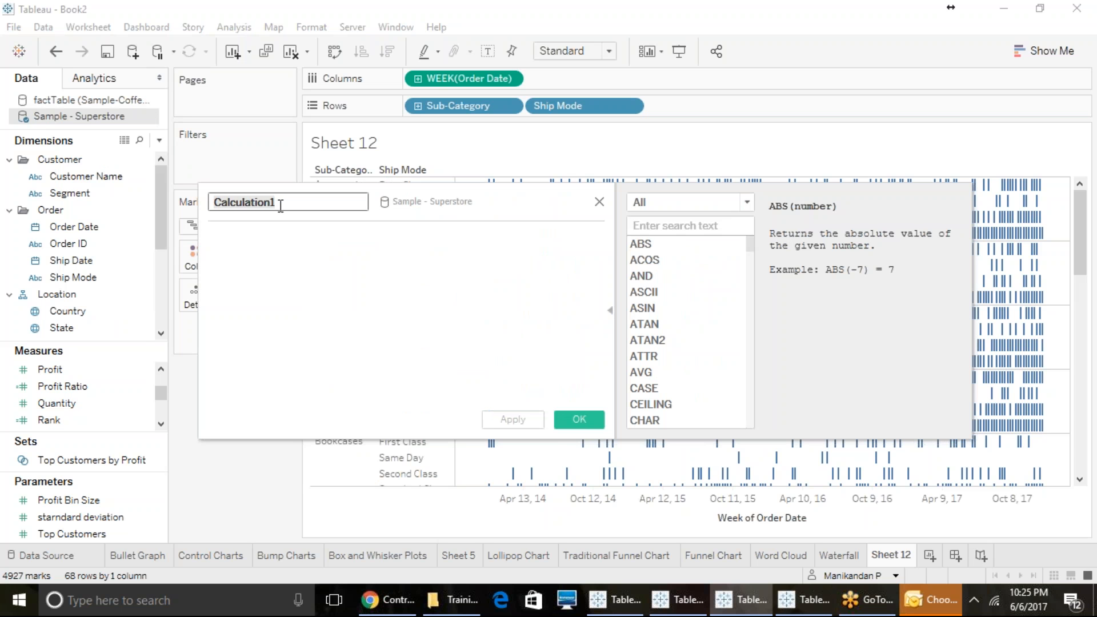
type("ORders")
key("BackSpace")
key("BackSpace")
key("BackSpace")
key("BackSpace")
key("BackSpace")
type("rd")
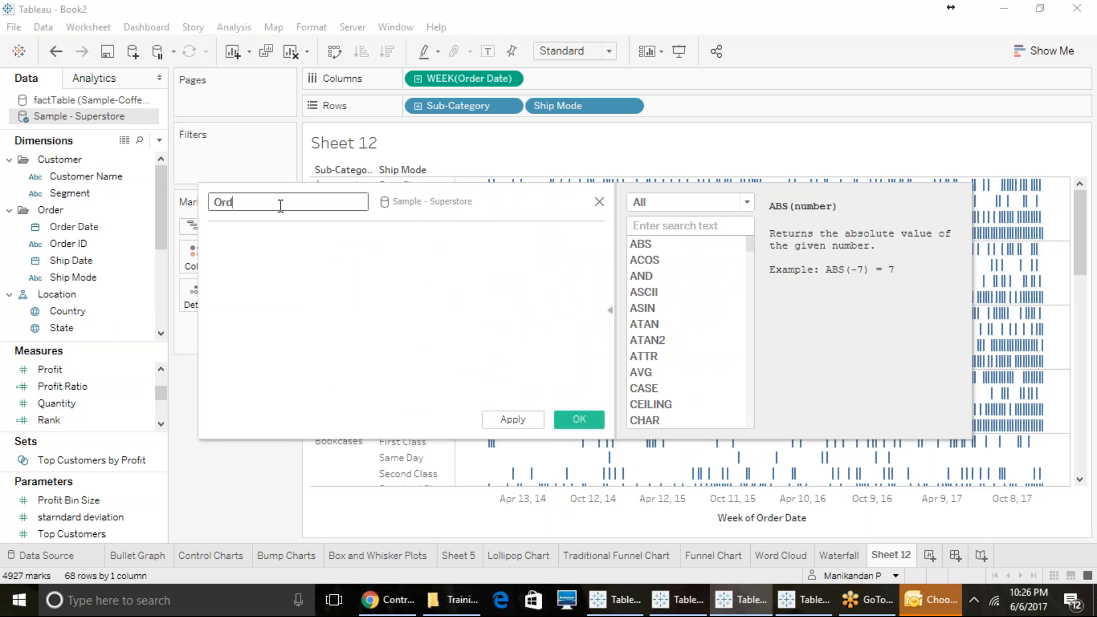
type("ers shipped")
Define the calculation as DATEDIFF('day',[Order Date],[Ship Date]) and save the field
left_click(273, 245)
type("d")
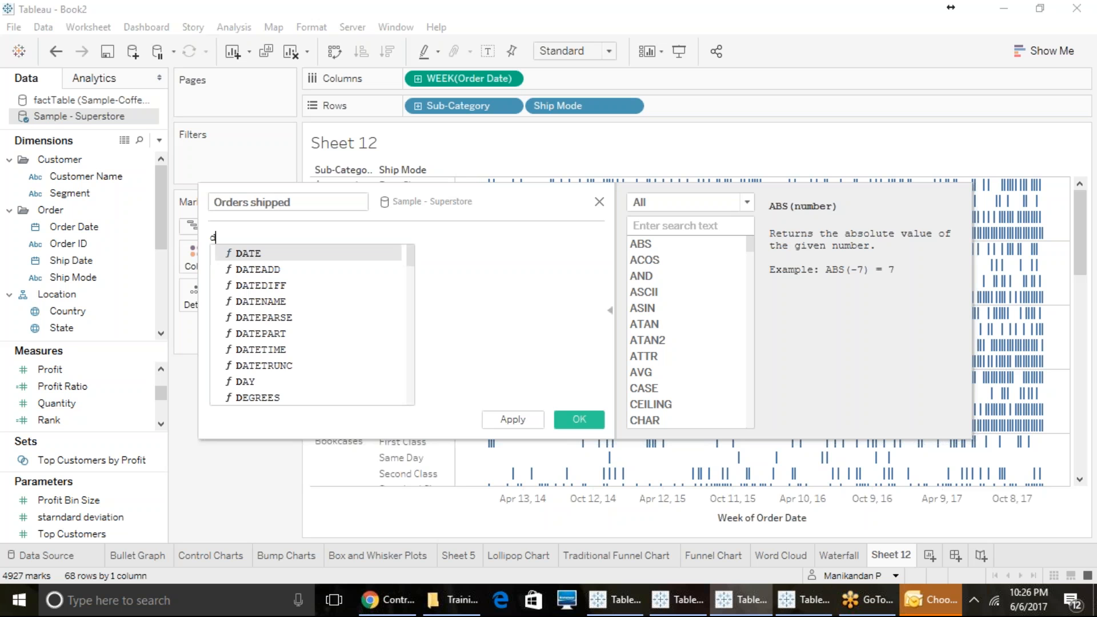
double_click(265, 285)
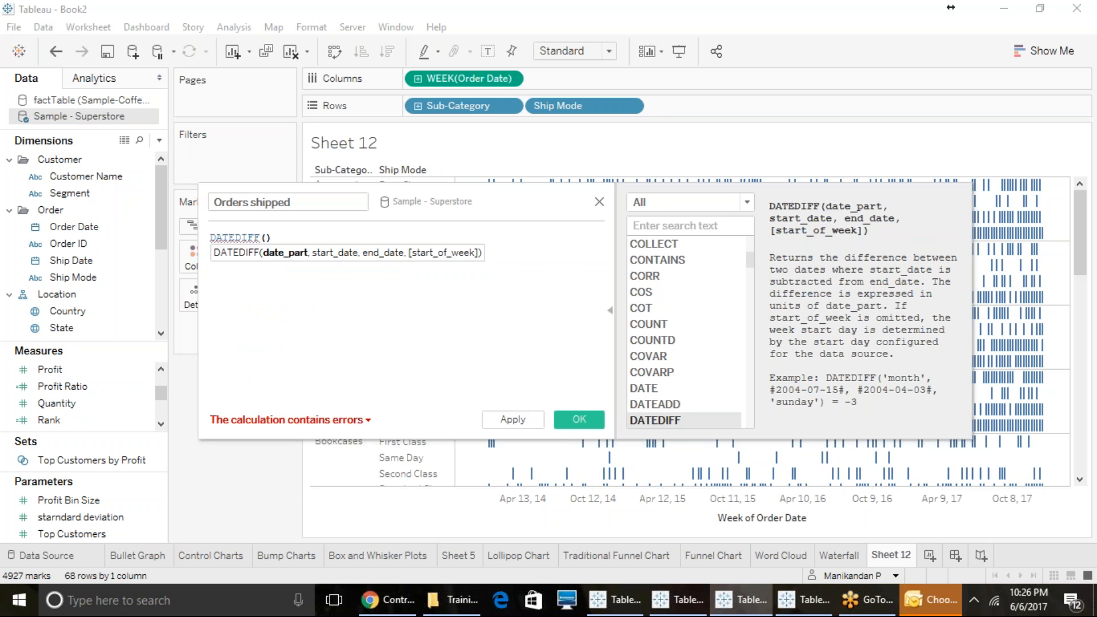
type("'d")
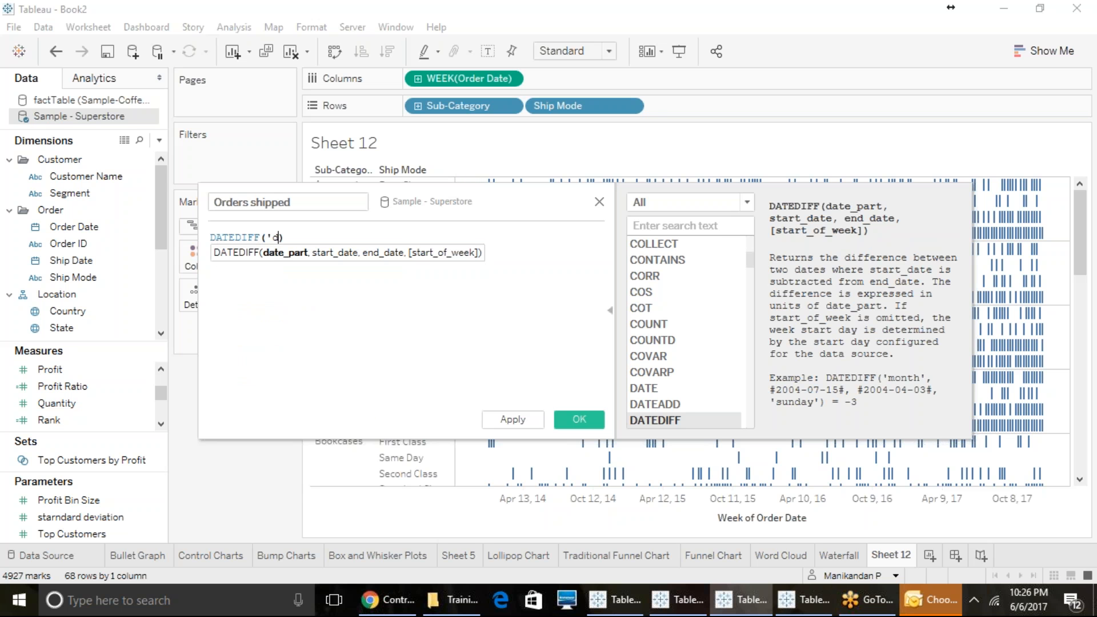
type("ay',or")
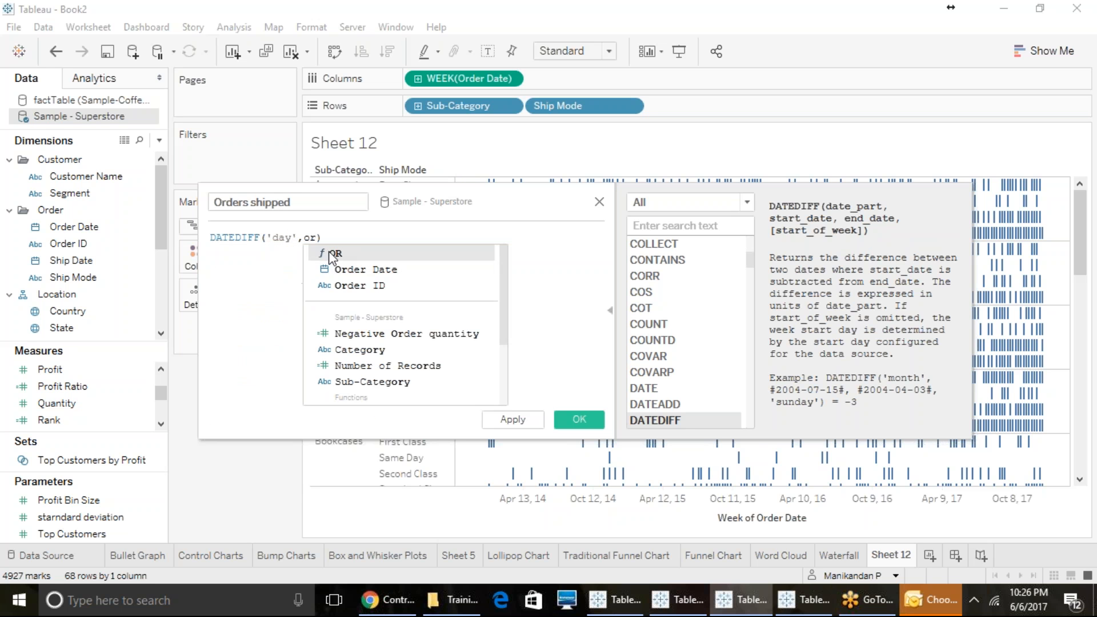
left_click(355, 270)
type(",shi")
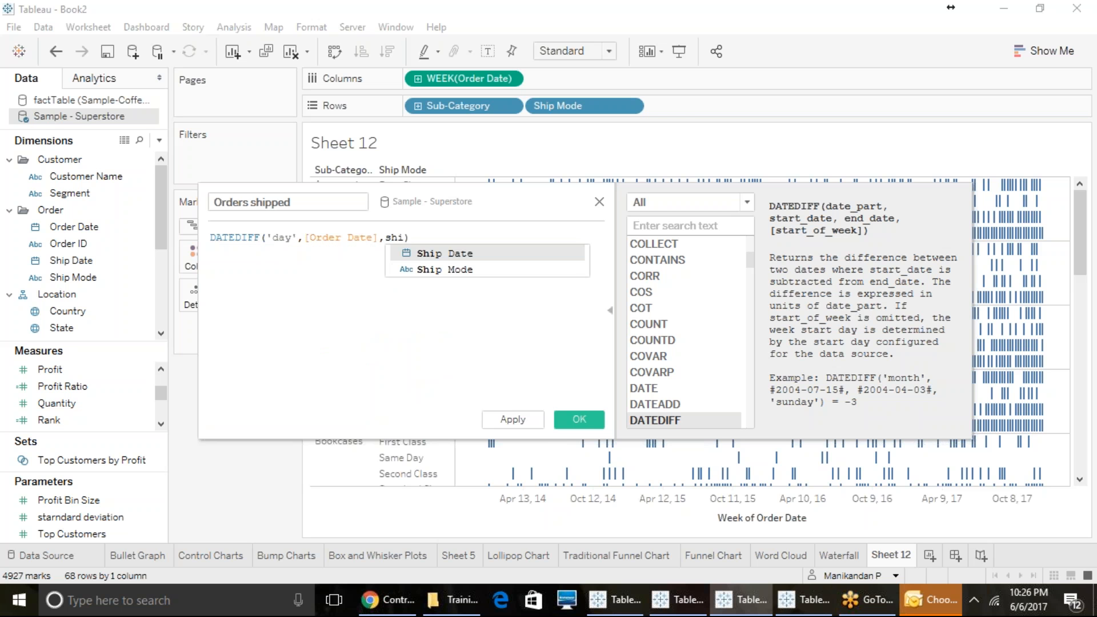
left_click(437, 253)
left_click(437, 307)
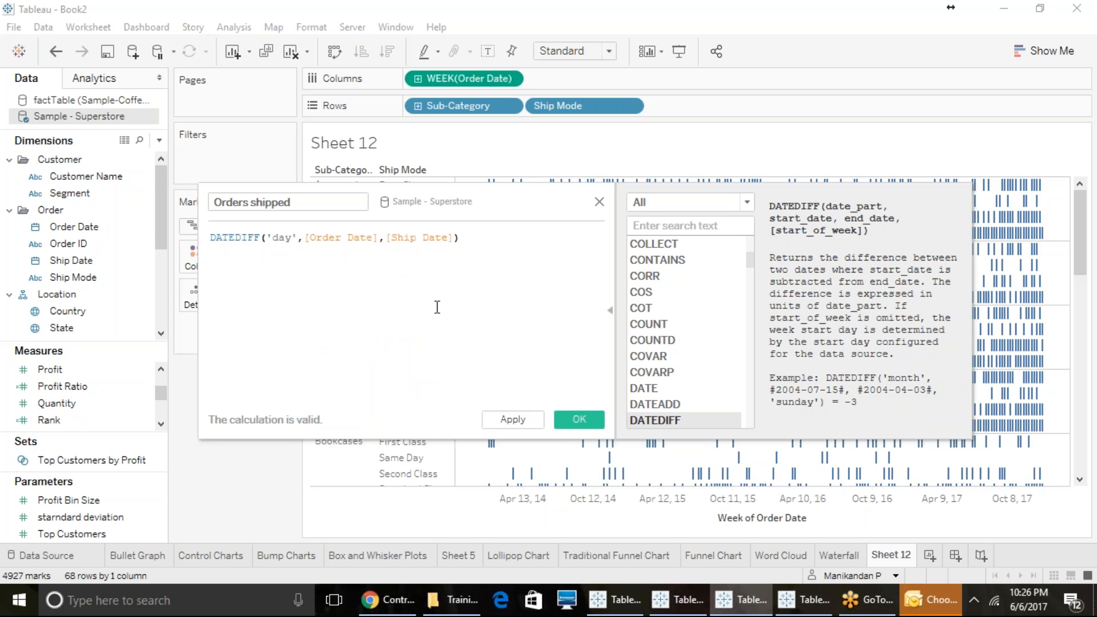
left_click(579, 420)
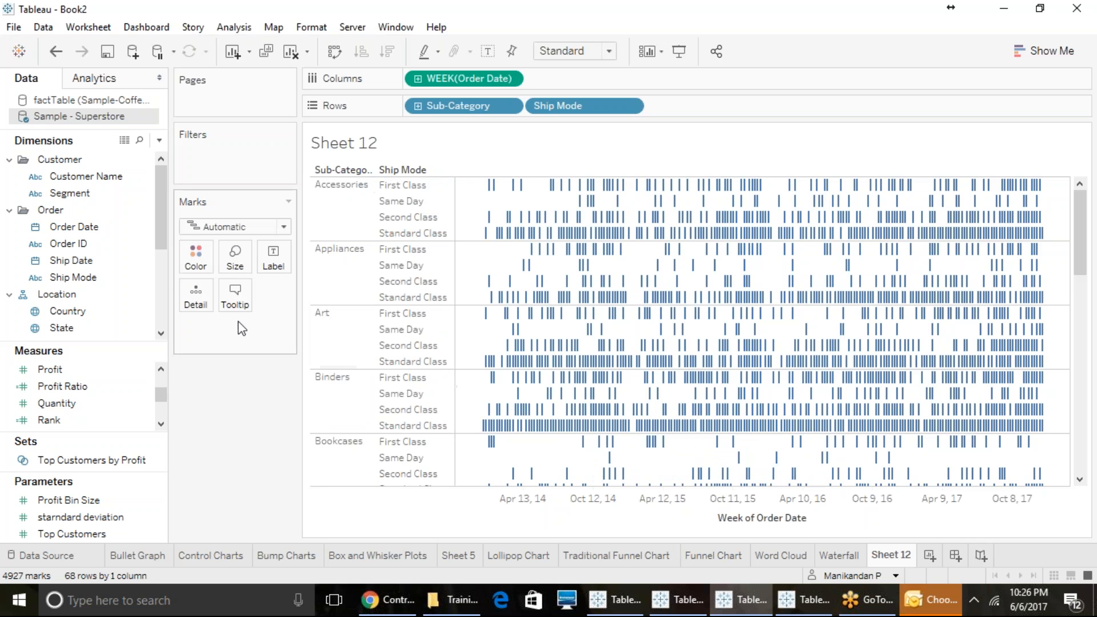
Size the Gantt marks by the Orders shipped measure and inspect the details of individual marks
left_click(141, 301)
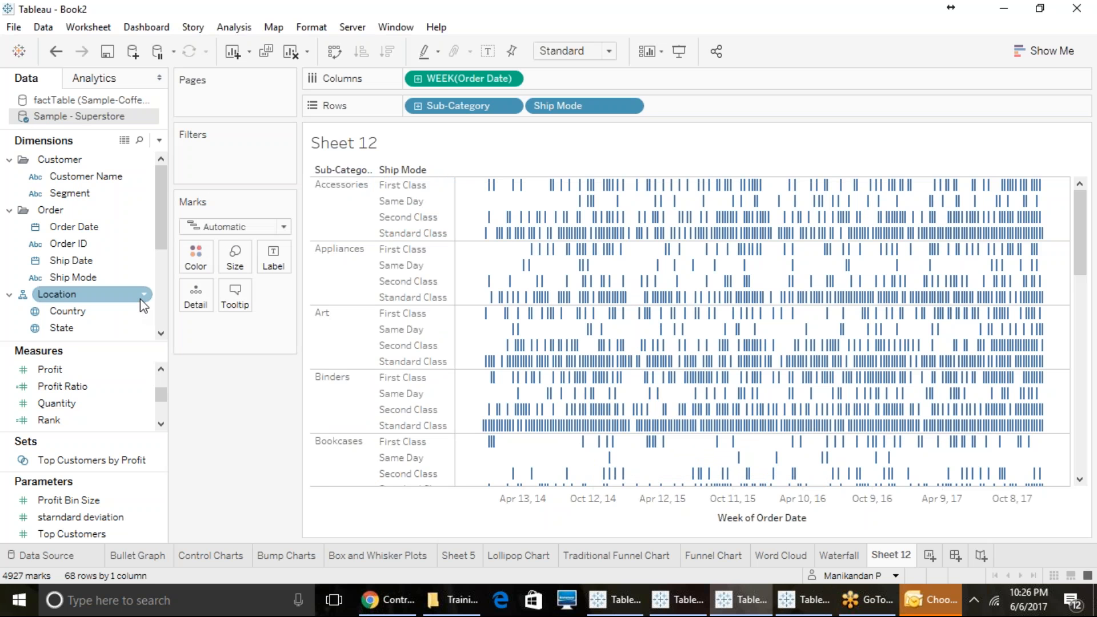
scroll(90, 294, "down", 2)
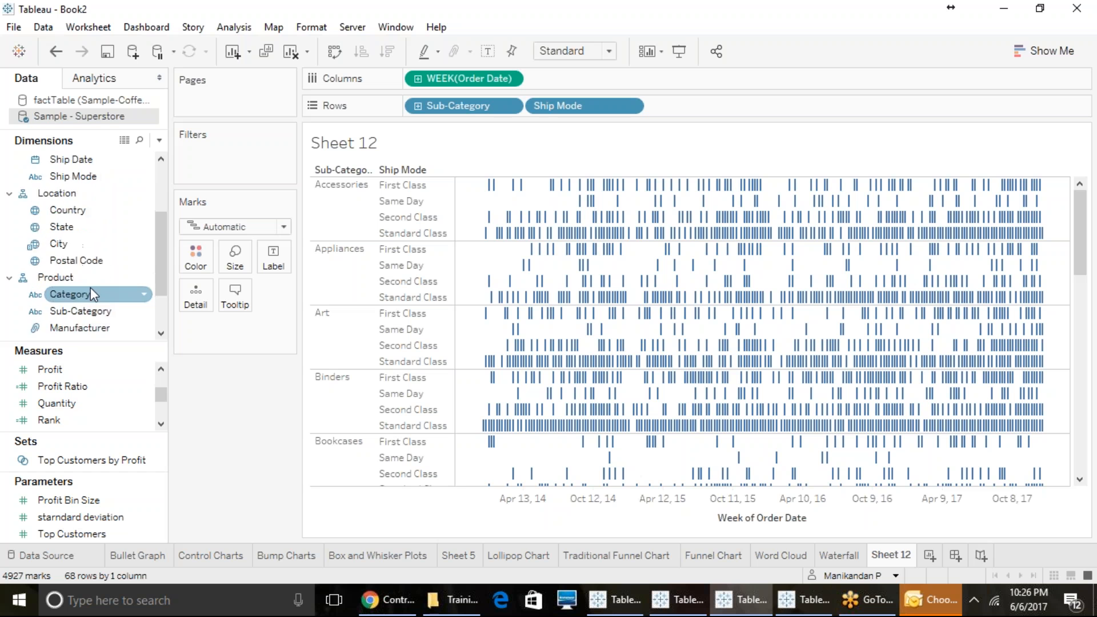
scroll(93, 287, "down", 2)
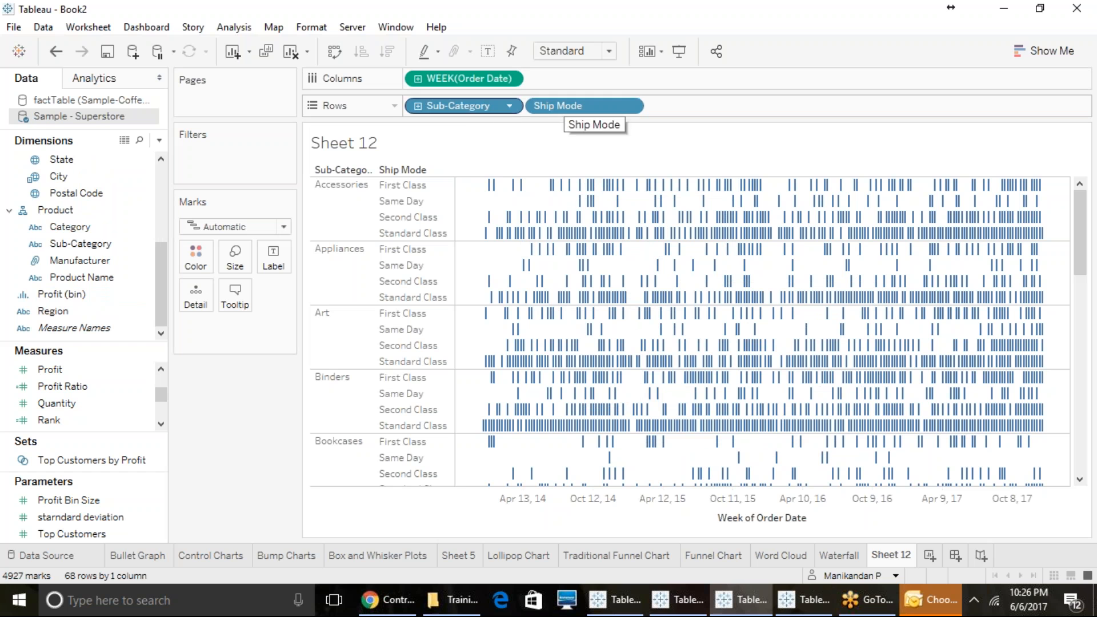
scroll(149, 282, "up", 5)
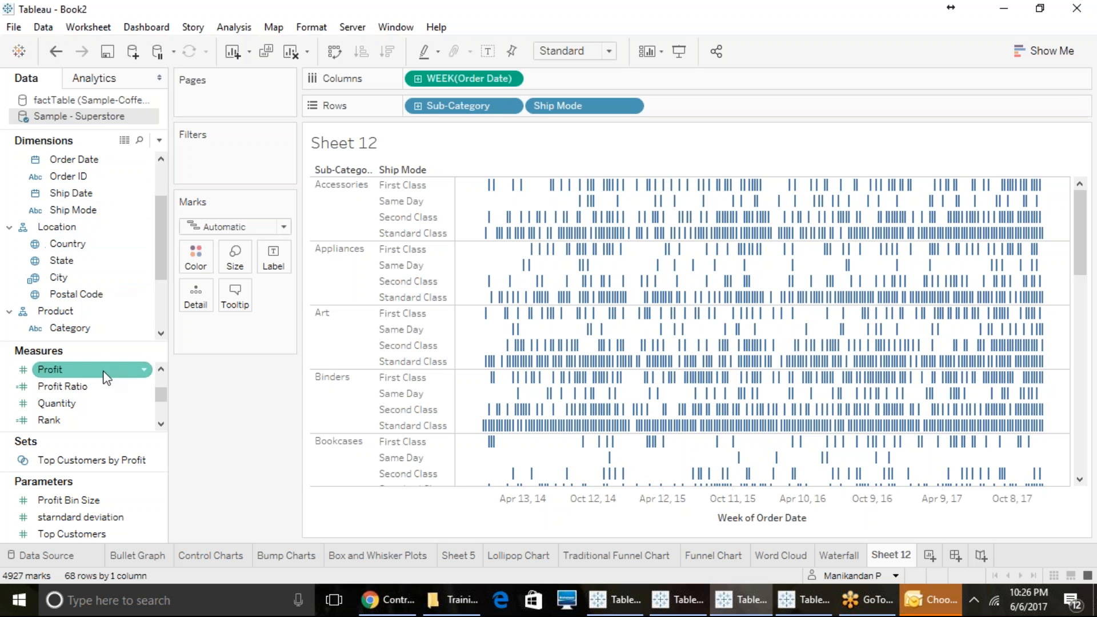
scroll(117, 313, "down", 2)
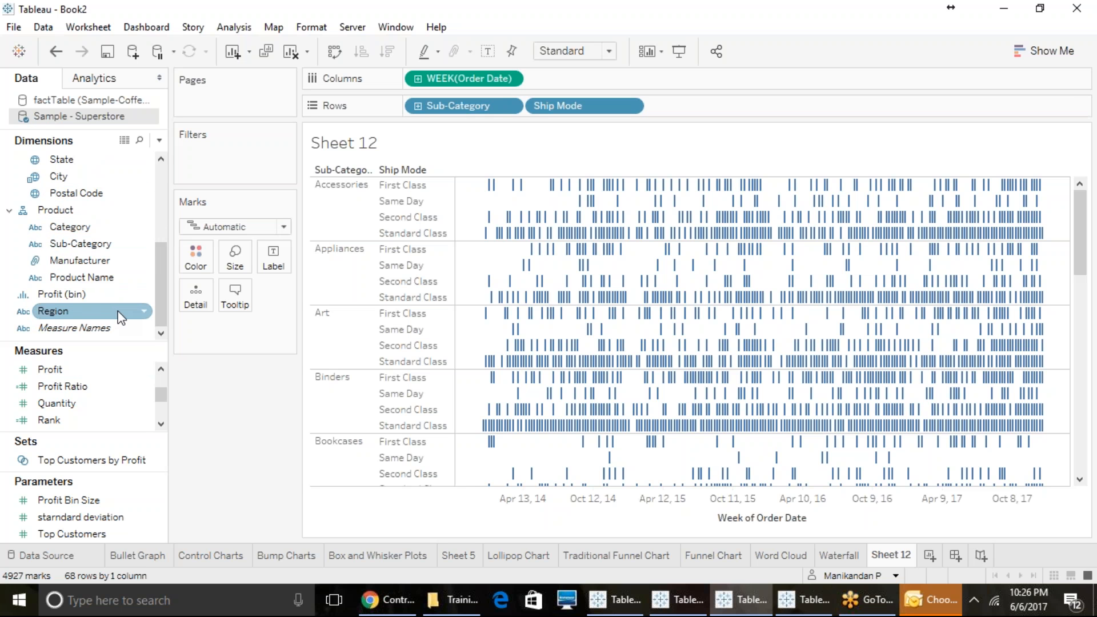
scroll(118, 317, "up", 5)
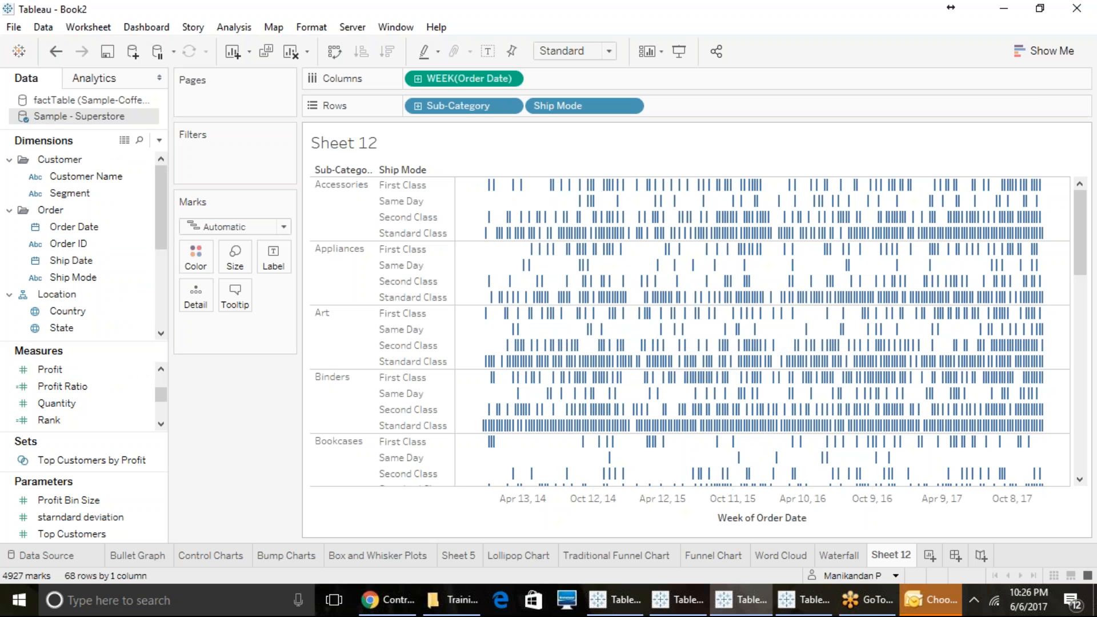
scroll(57, 314, "down", 2)
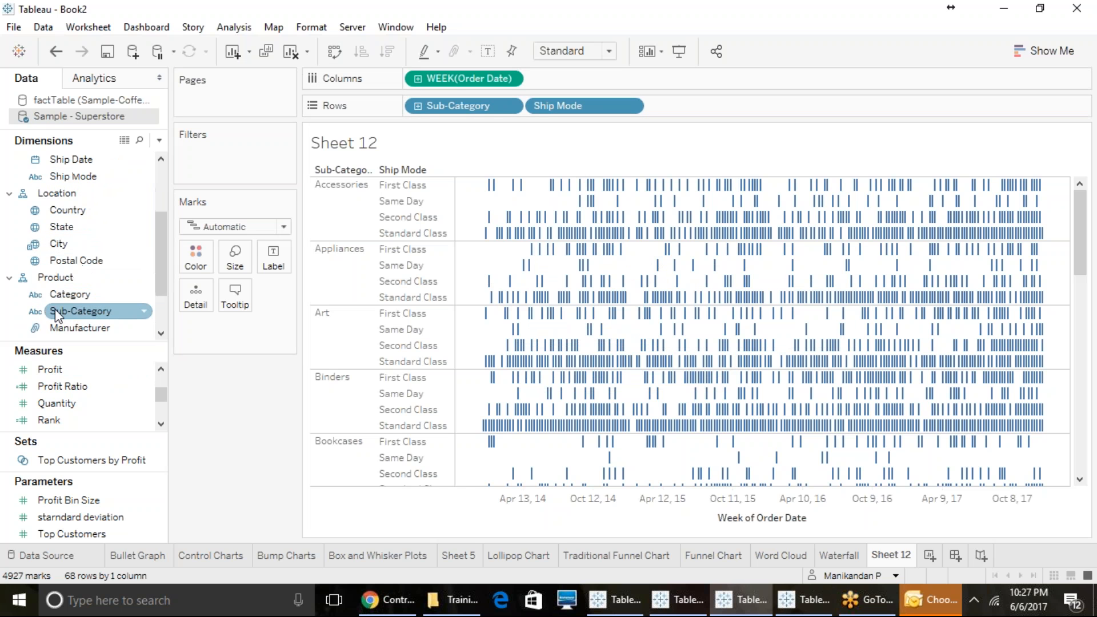
scroll(73, 378, "down", 1)
scroll(73, 378, "up", 2)
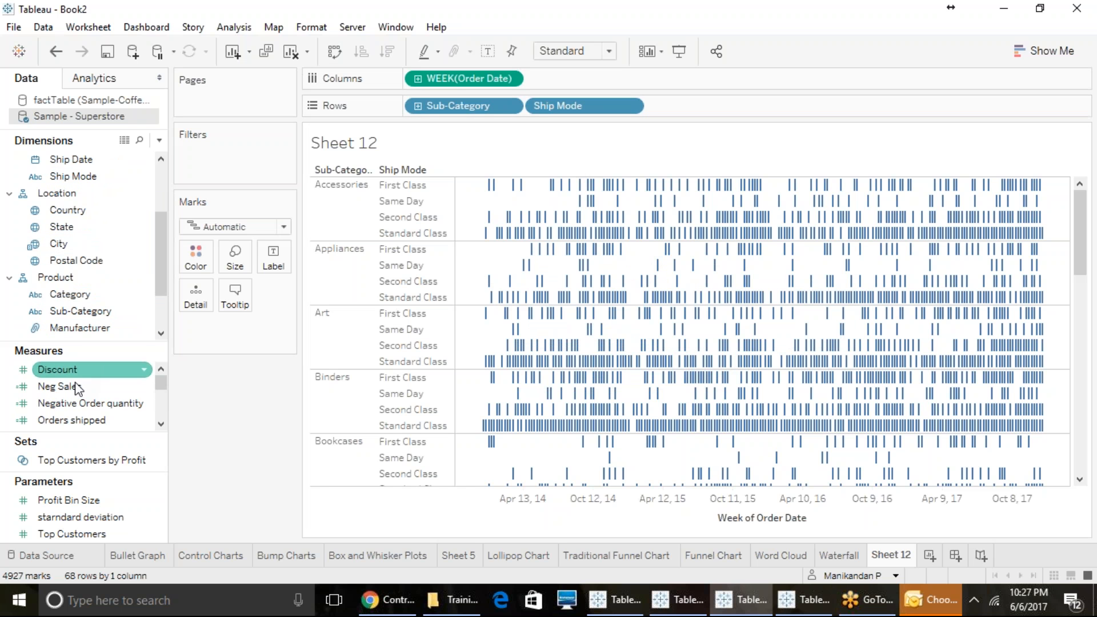
left_click_drag(81, 419, 237, 260)
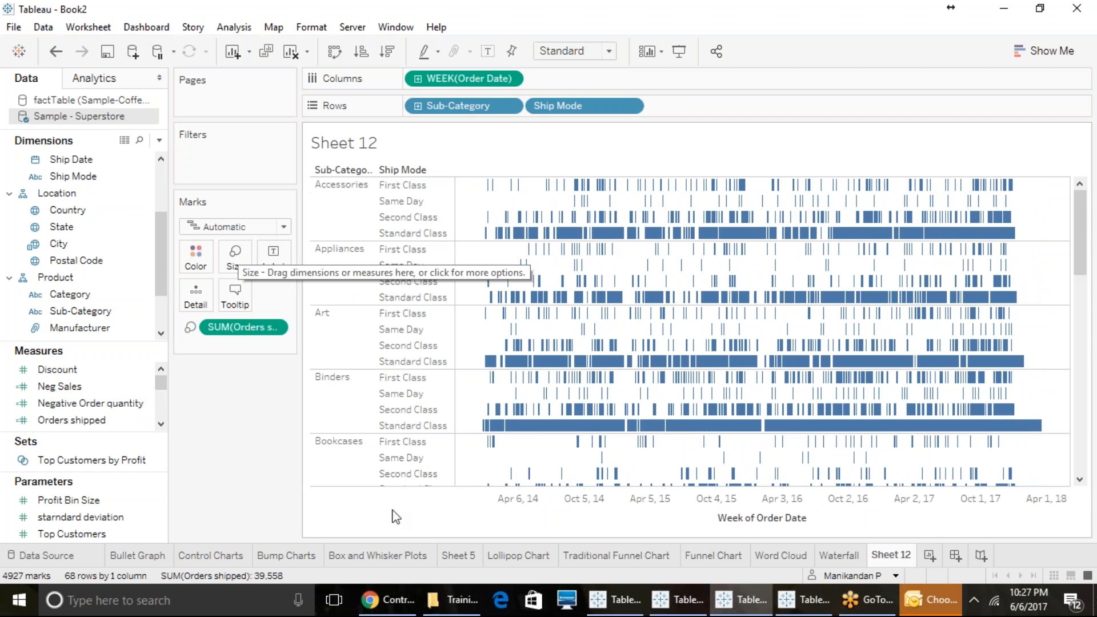
mouse_move(544, 428)
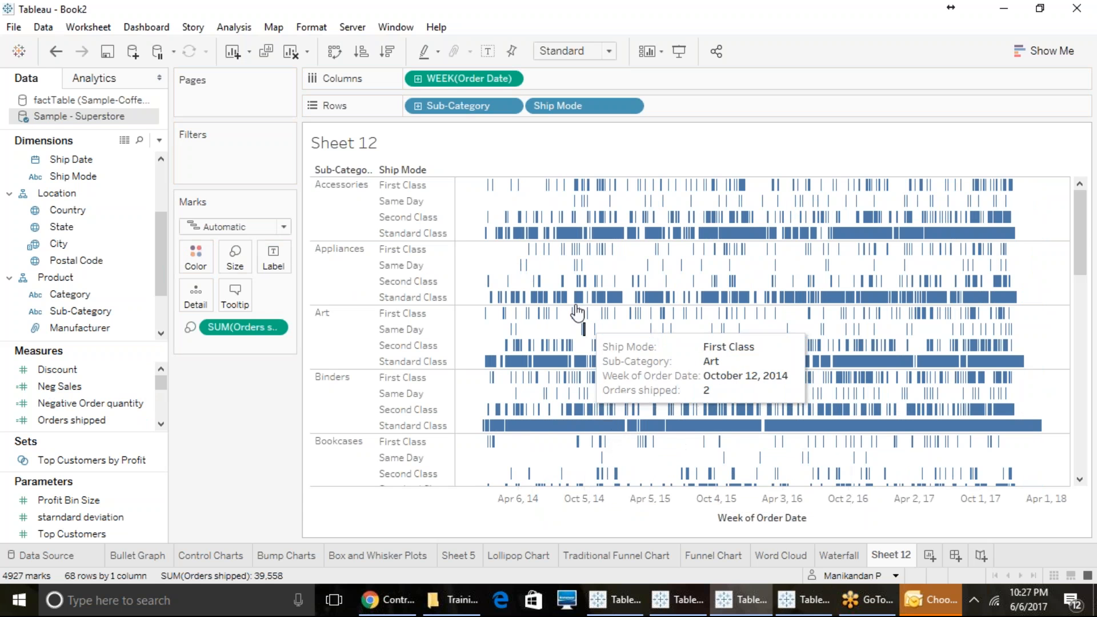
mouse_move(787, 349)
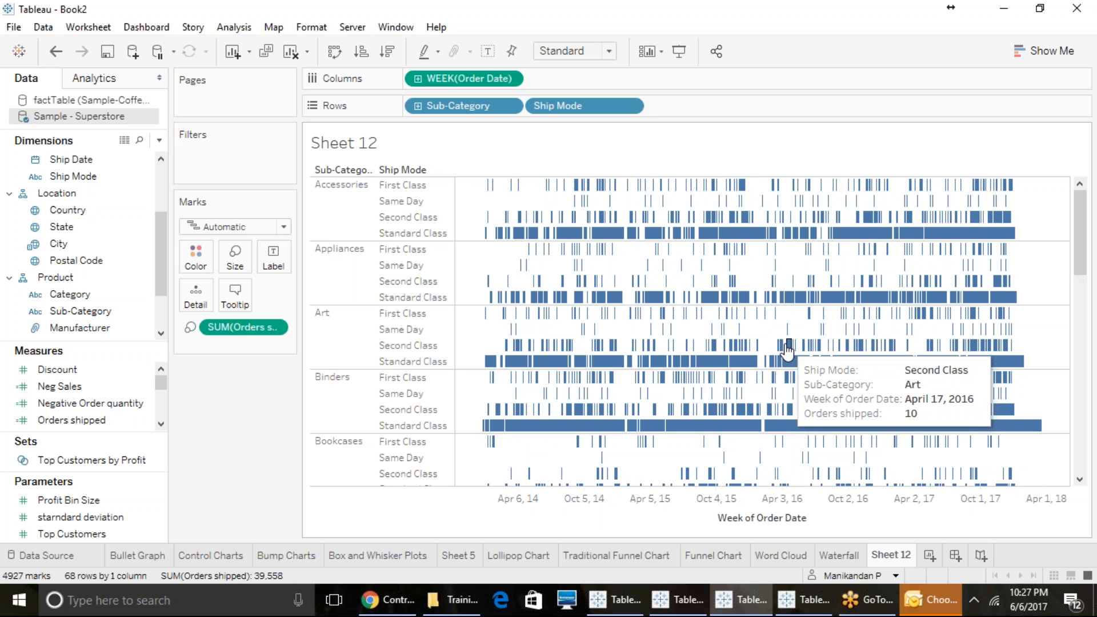
Color the Gantt marks by Ship Mode
scroll(110, 277, "up", 3)
left_click(109, 243)
left_click_drag(94, 277, 195, 258)
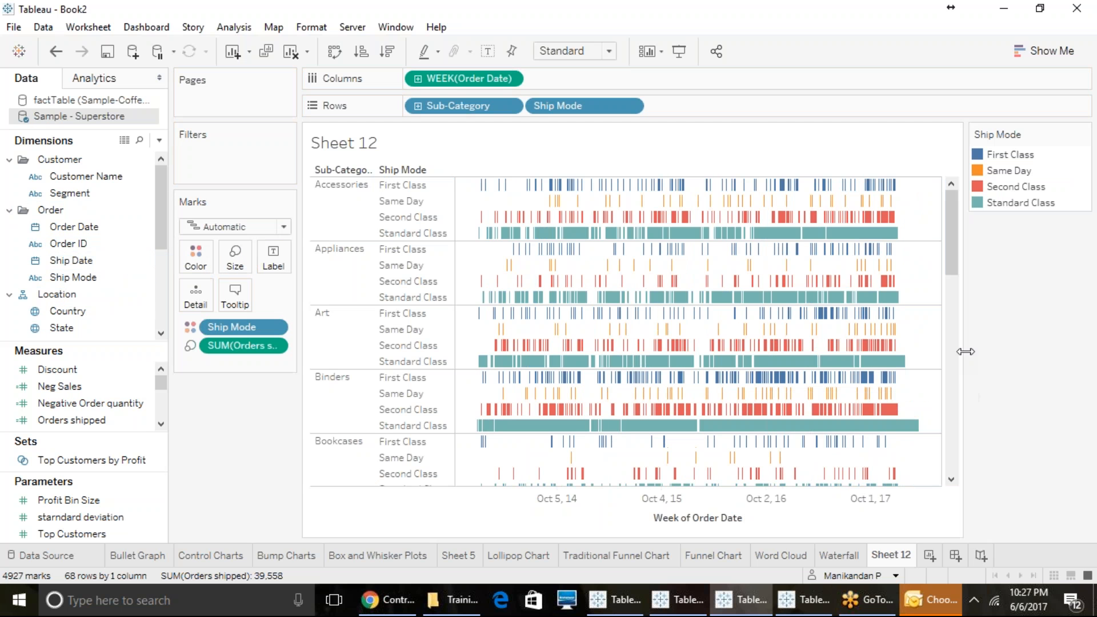
left_click_drag(952, 268, 960, 188)
Rename the Sheet 12 worksheet to "Gantt Charts"
right_click(890, 557)
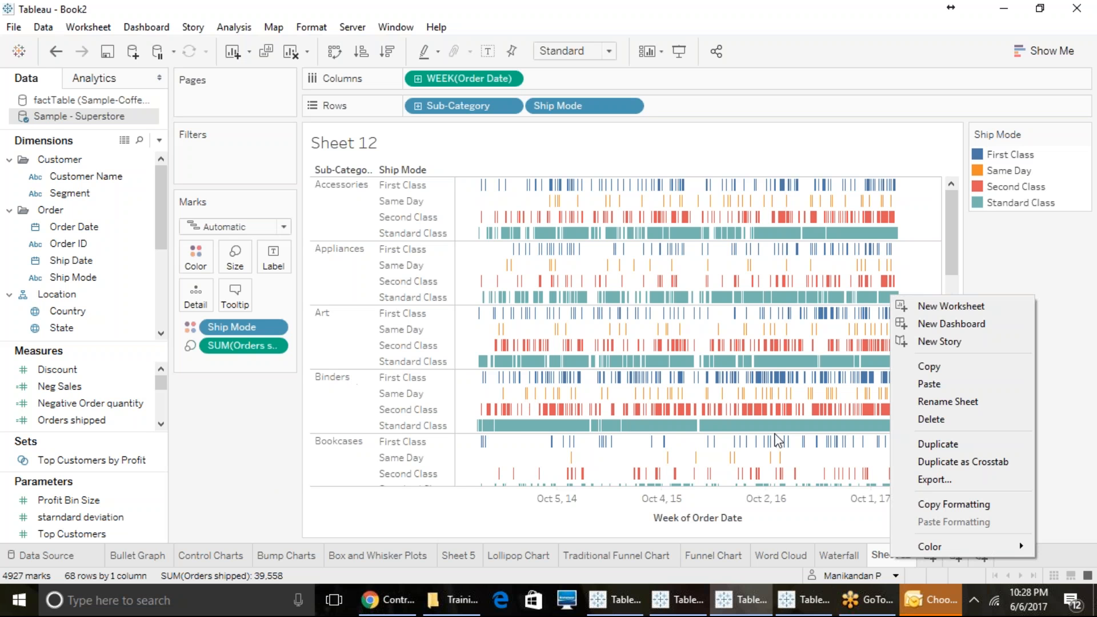
left_click(951, 403)
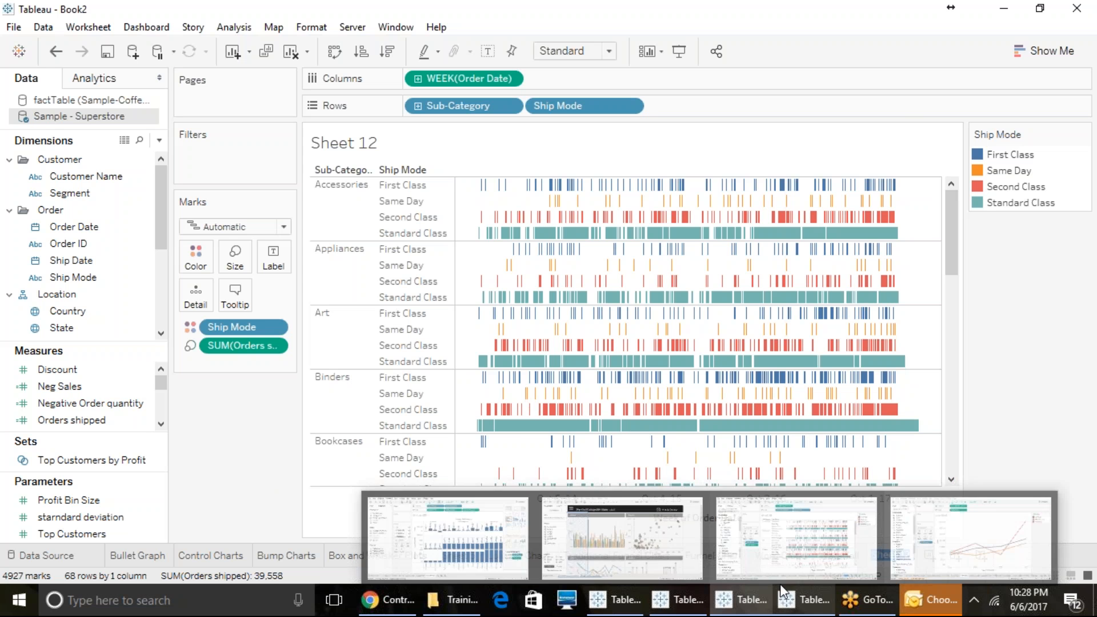
type("Gantt")
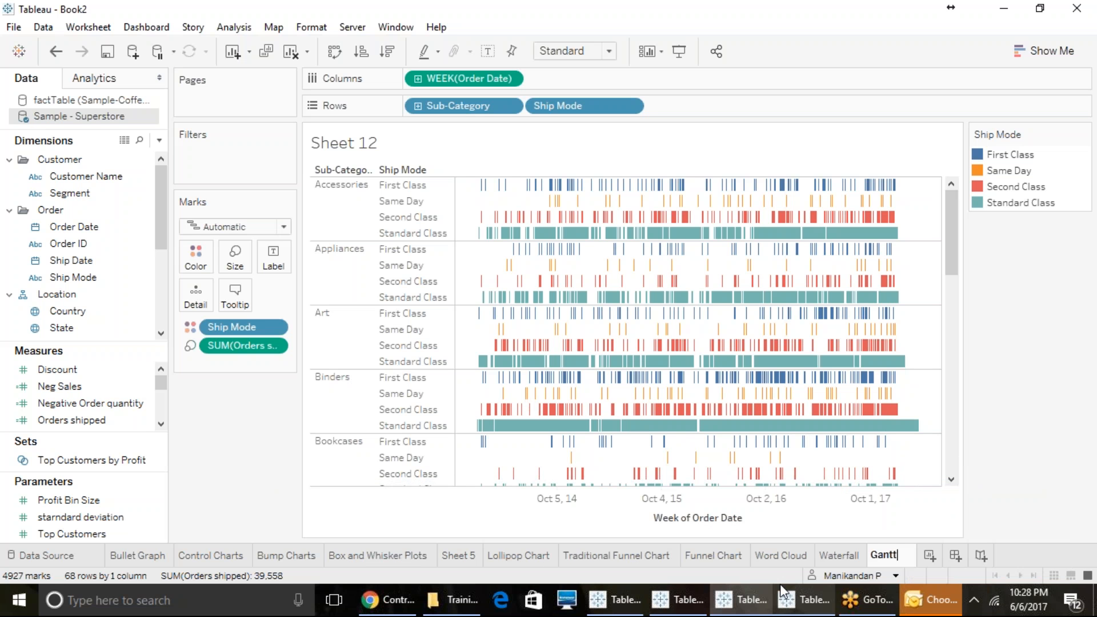
type(" Charts")
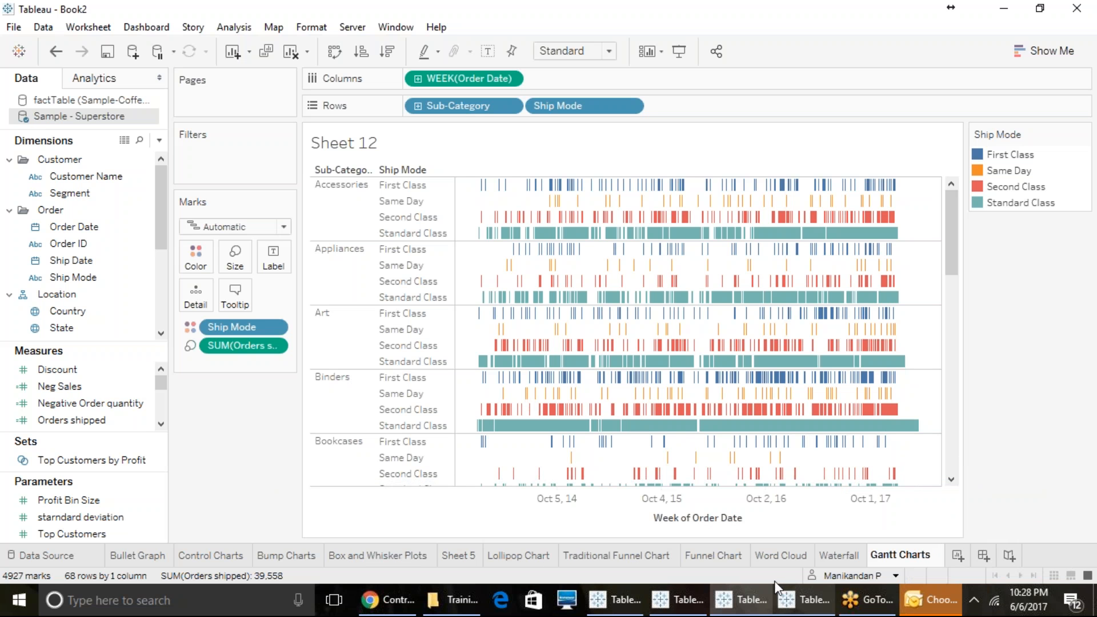
left_click(217, 460)
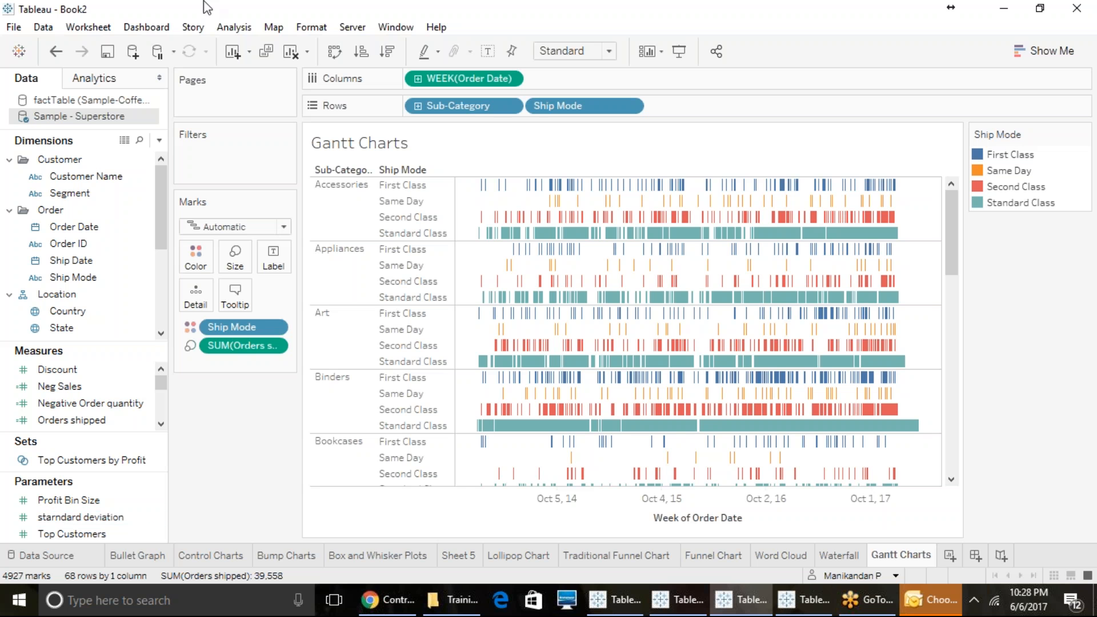
Start saving the workbook under a new name as a Tableau Packaged Workbook (*.twbx) in the Training Workbooks folder
left_click(23, 30)
left_click(68, 130)
left_click(334, 340)
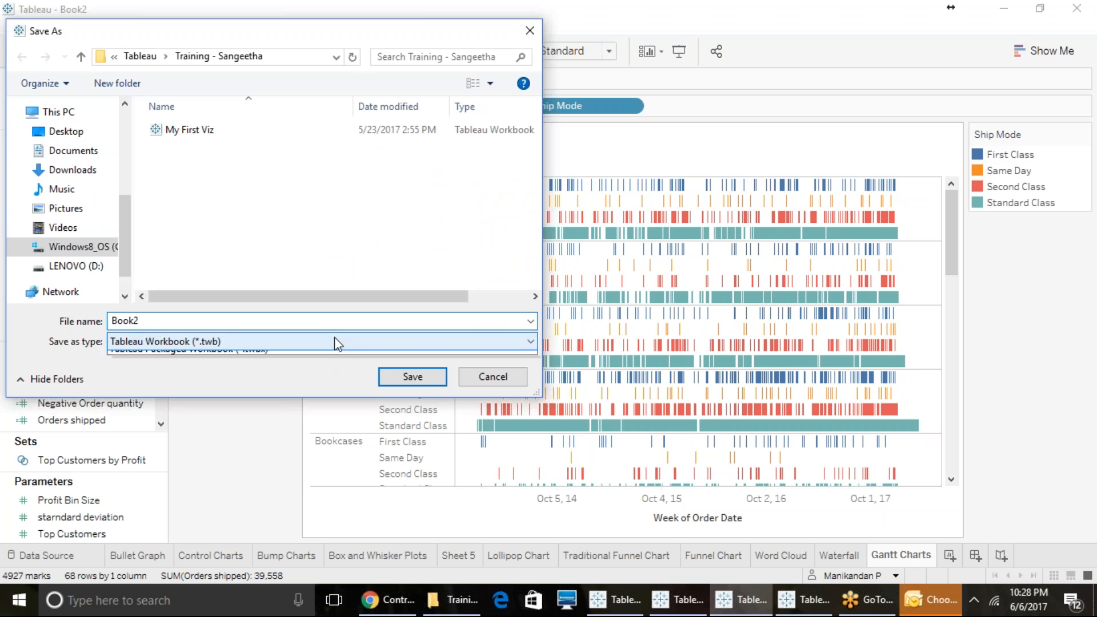
left_click(296, 375)
left_click(133, 57)
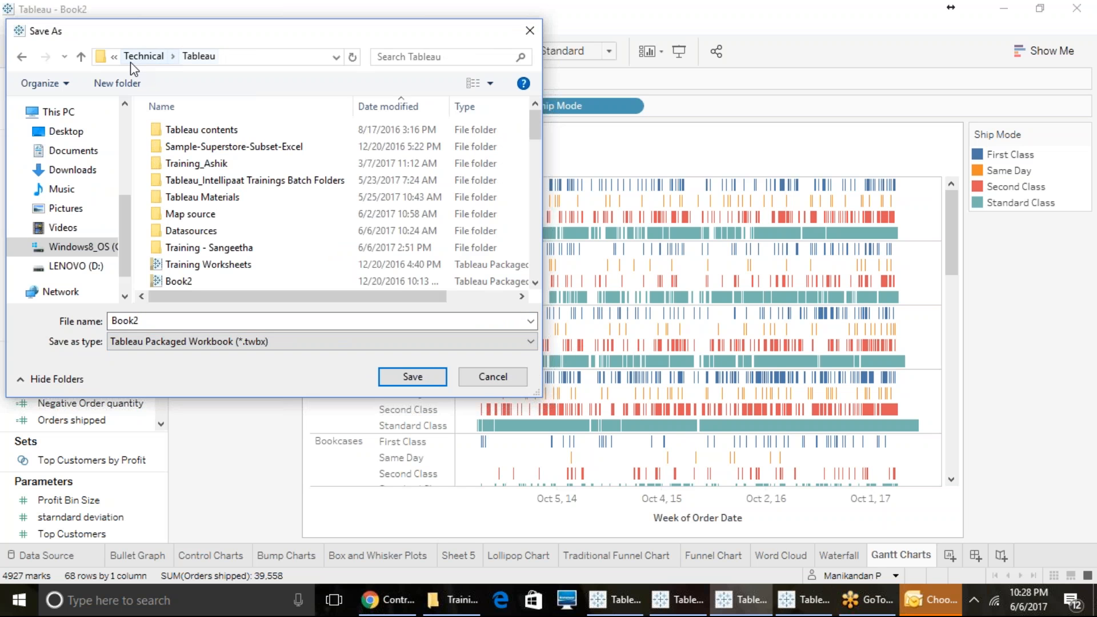
scroll(86, 163, "up", 5)
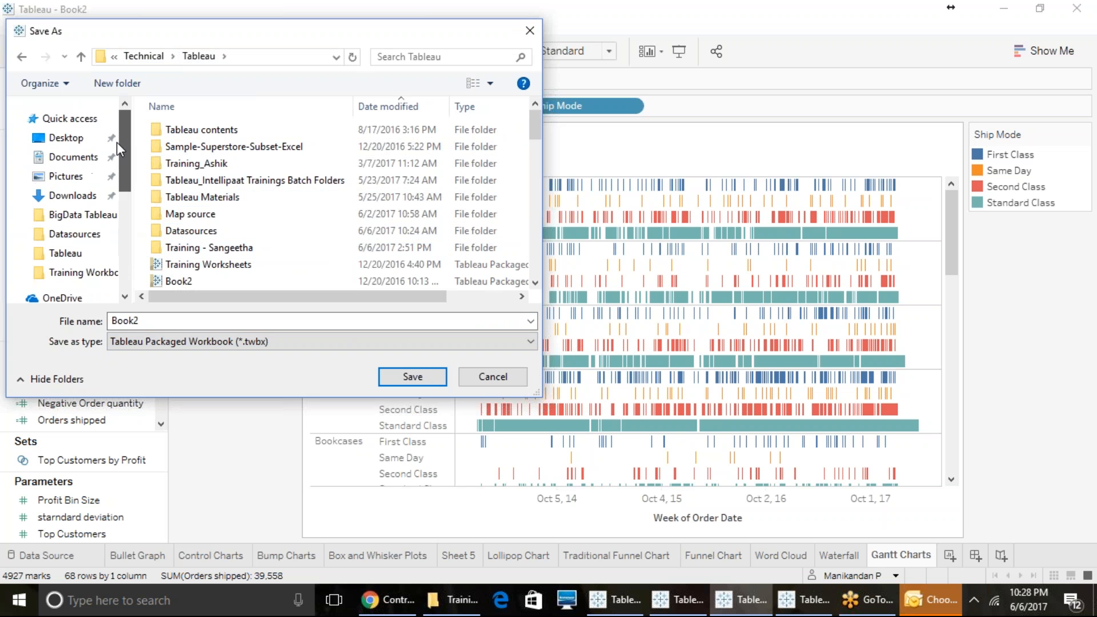
left_click(91, 215)
double_click(221, 132)
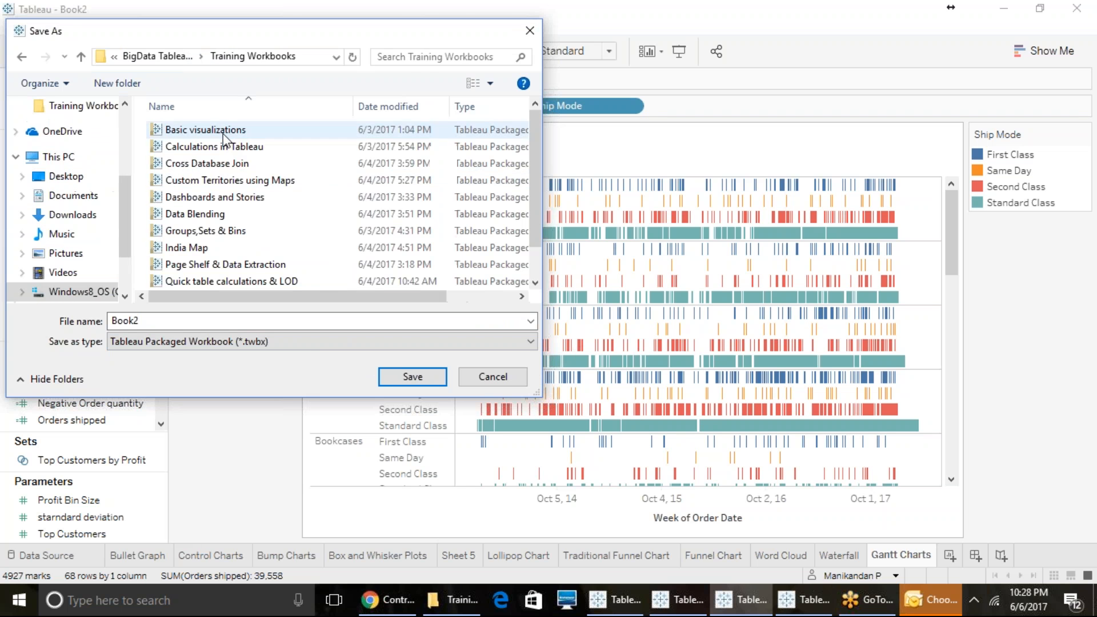
Name the workbook file "Advance Chart types" and save it
double_click(173, 319)
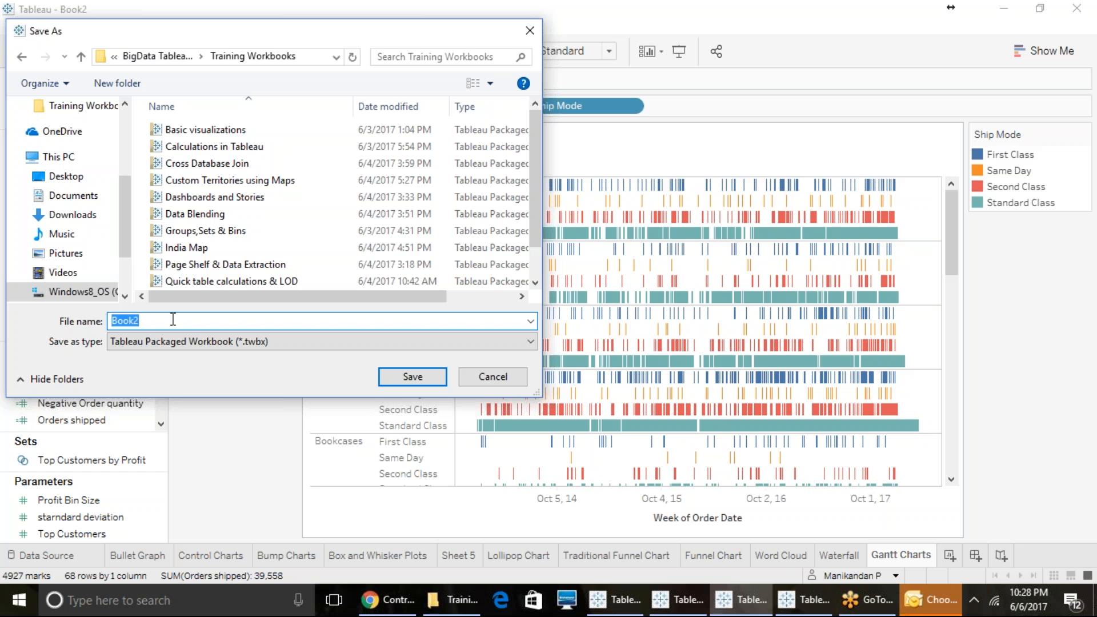
type("Advance Chart types")
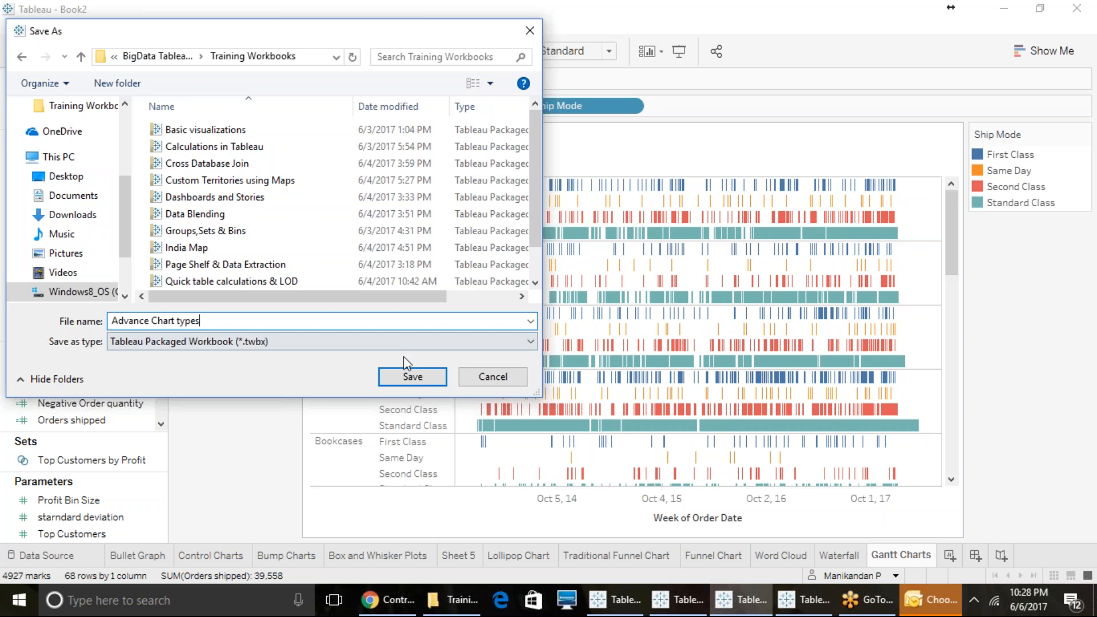
left_click(412, 376)
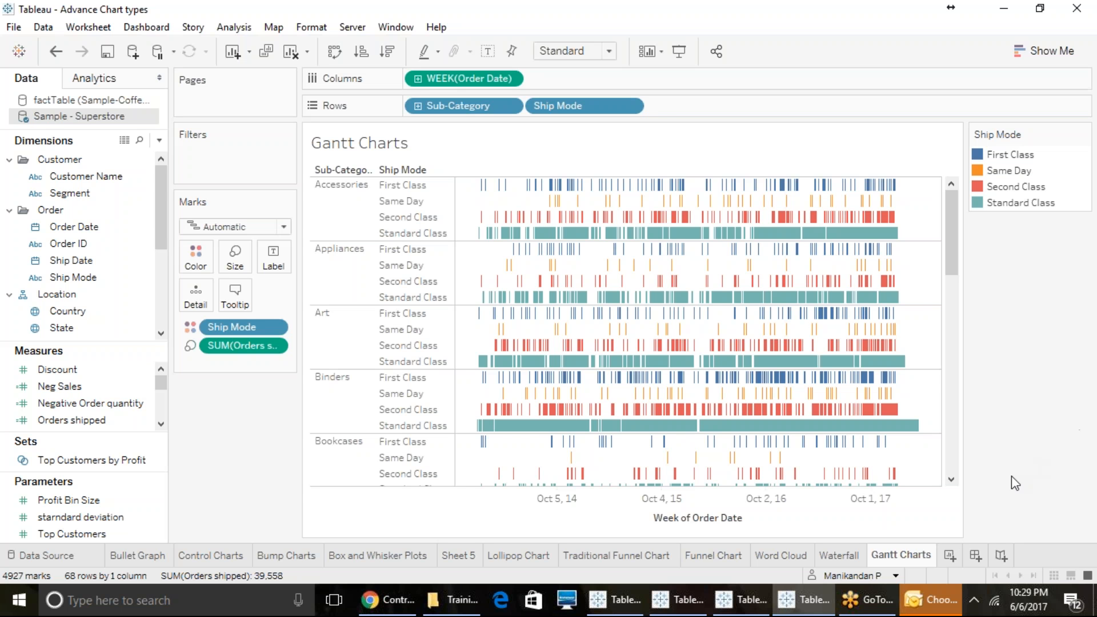
Add a new worksheet and check which fields a pie chart requires
left_click(950, 555)
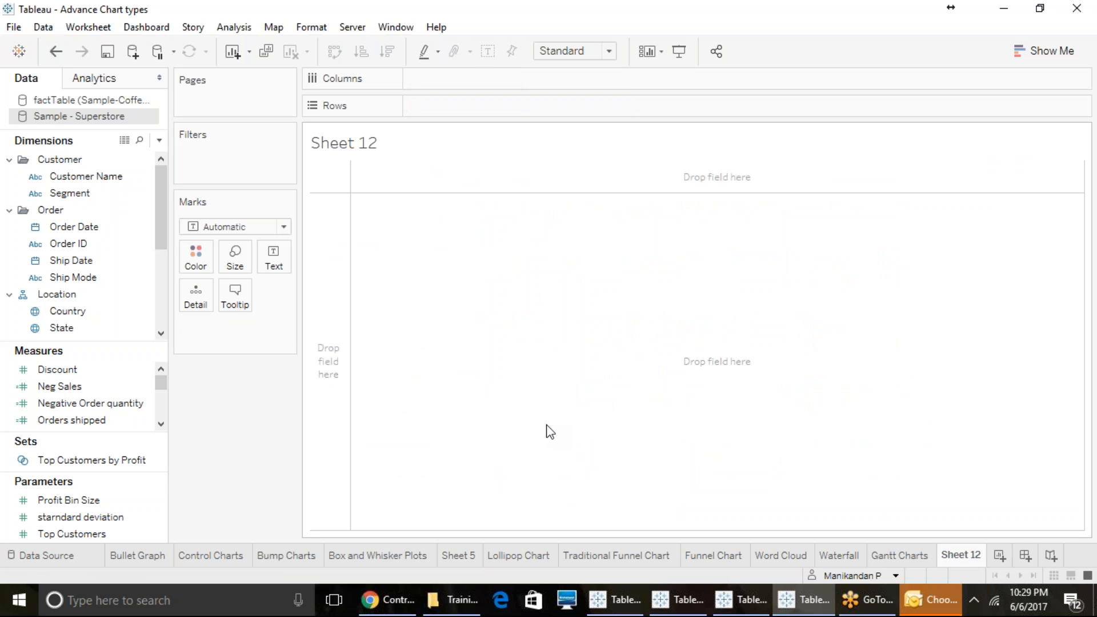
left_click(1056, 50)
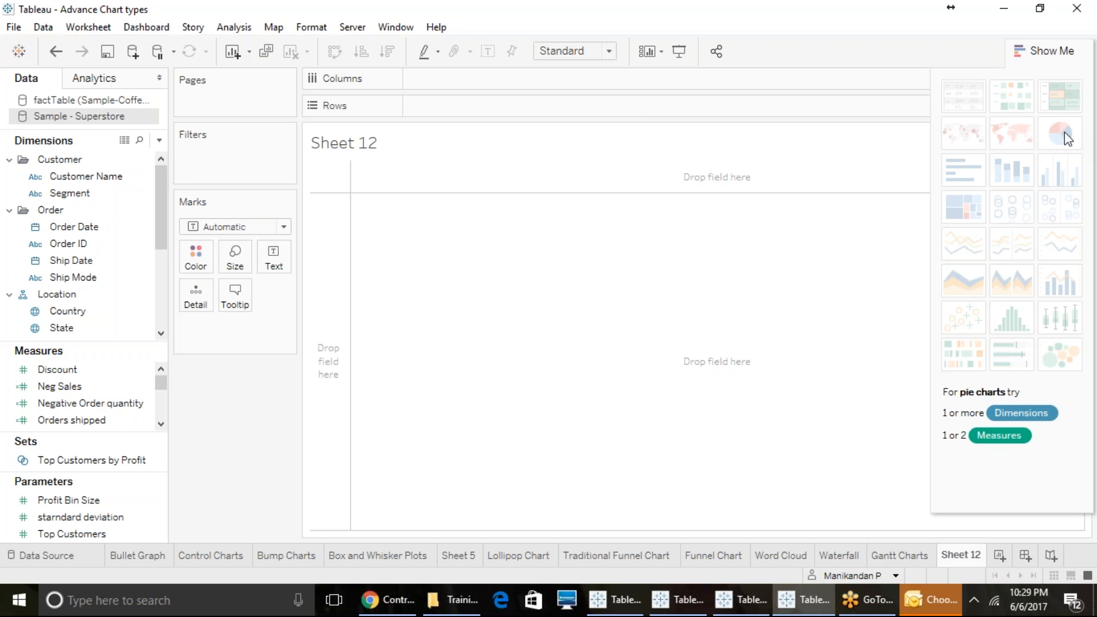
left_click(71, 259)
left_click(85, 330)
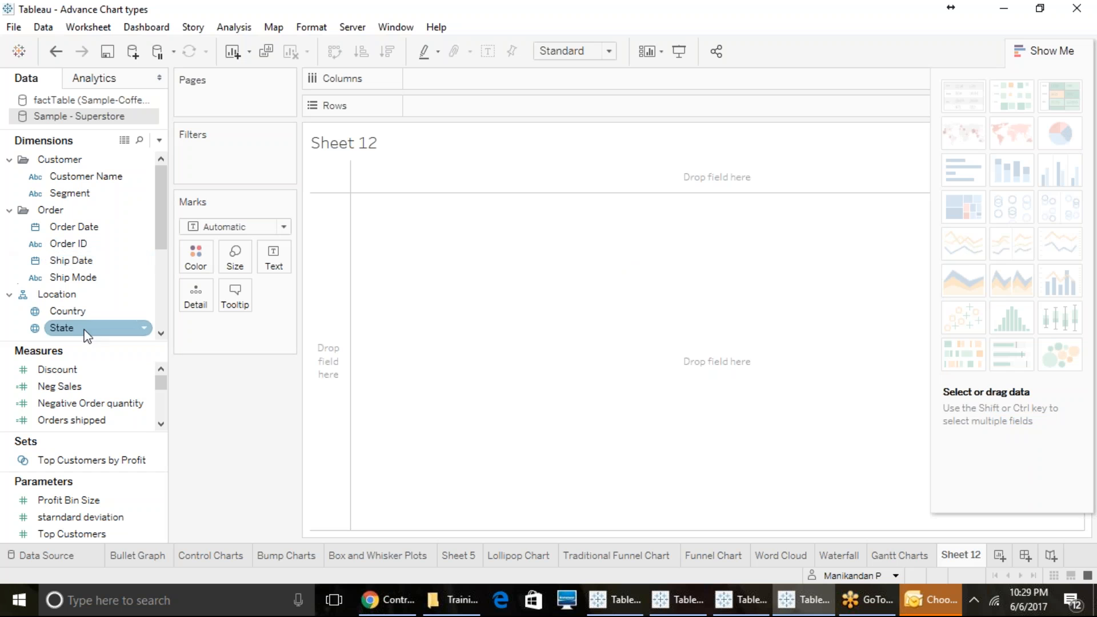
left_click(78, 276)
scroll(78, 280, "down", 1)
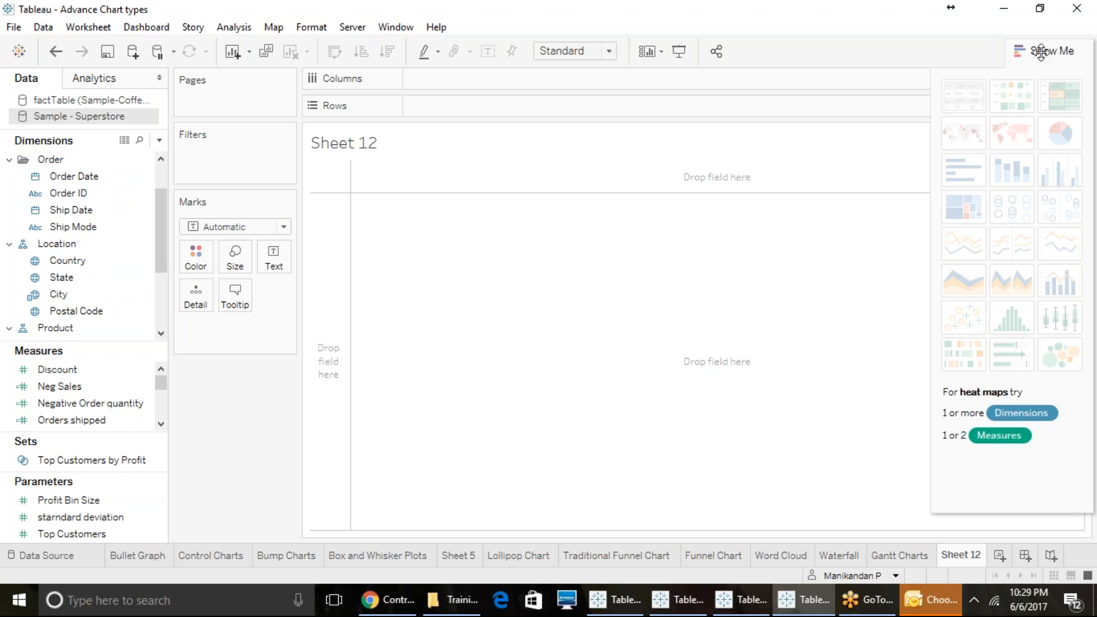
left_click(1047, 50)
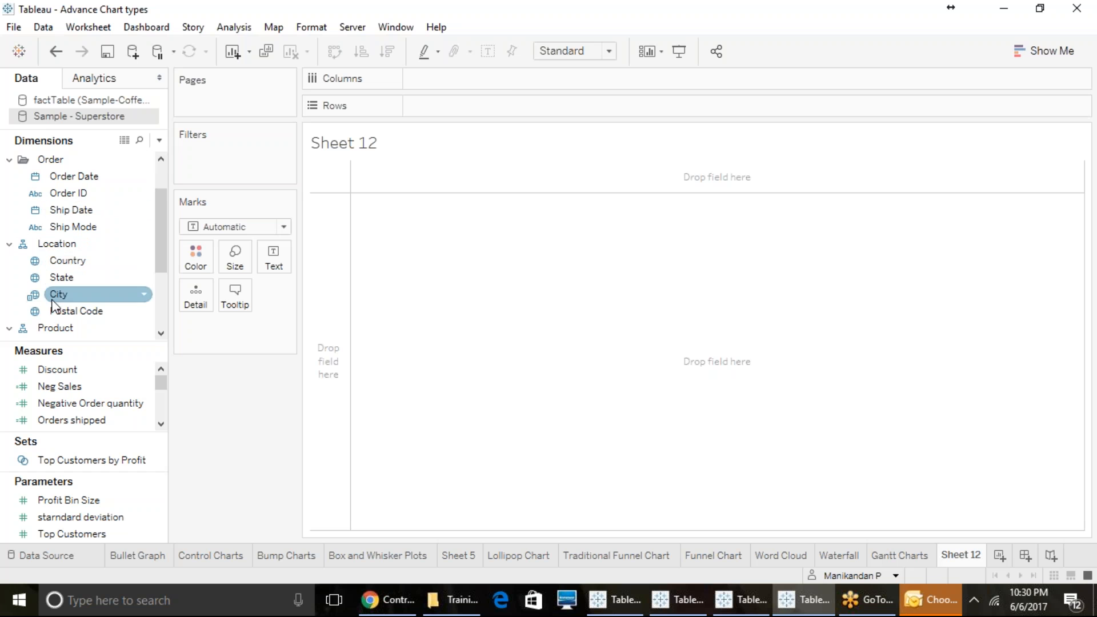
Create a pie chart from the Region dimension and the Sales measure using Show Me
scroll(53, 304, "down", 1)
scroll(66, 296, "down", 1)
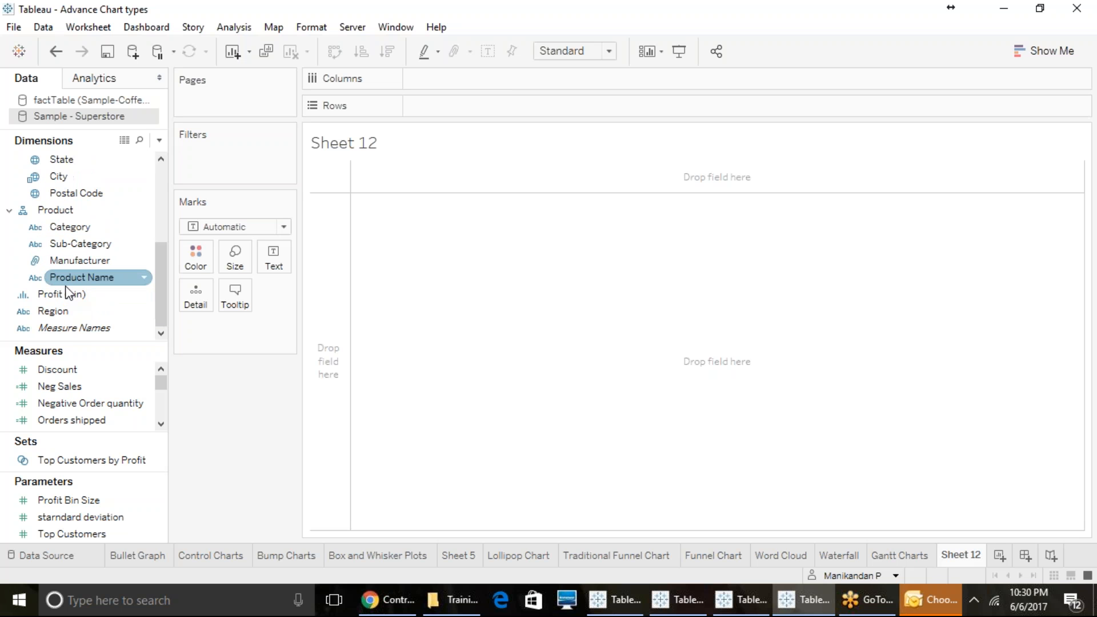
mouse_move(77, 314)
left_mouse_down()
mouse_move(195, 252)
mouse_move(115, 274)
mouse_move(80, 317)
left_mouse_up()
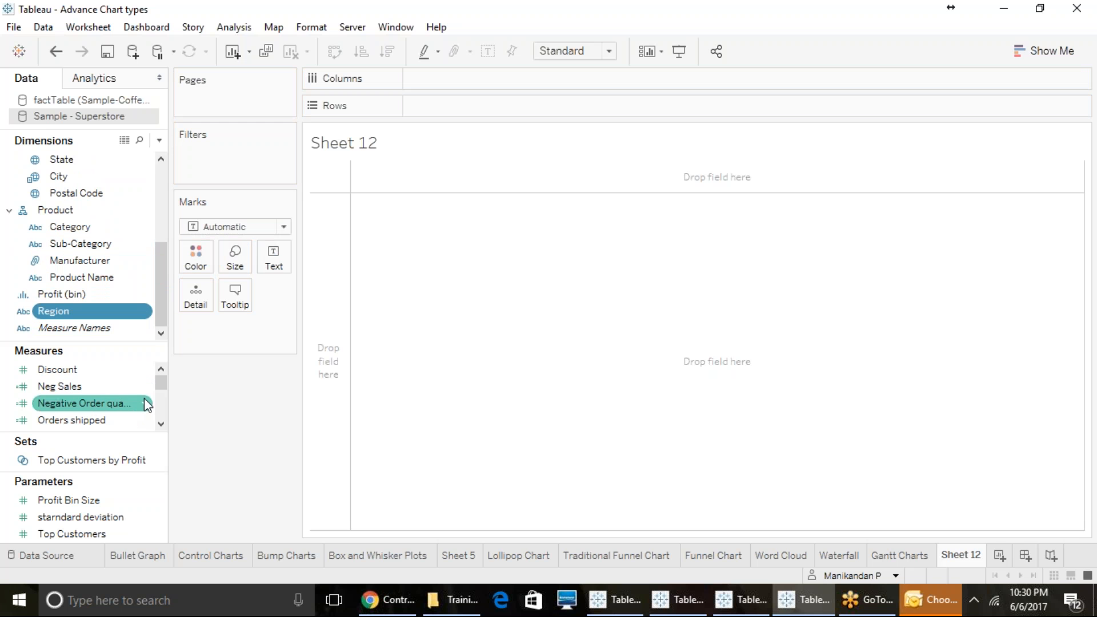
mouse_move(161, 384)
left_mouse_down()
mouse_move(164, 421)
mouse_move(161, 378)
left_mouse_up()
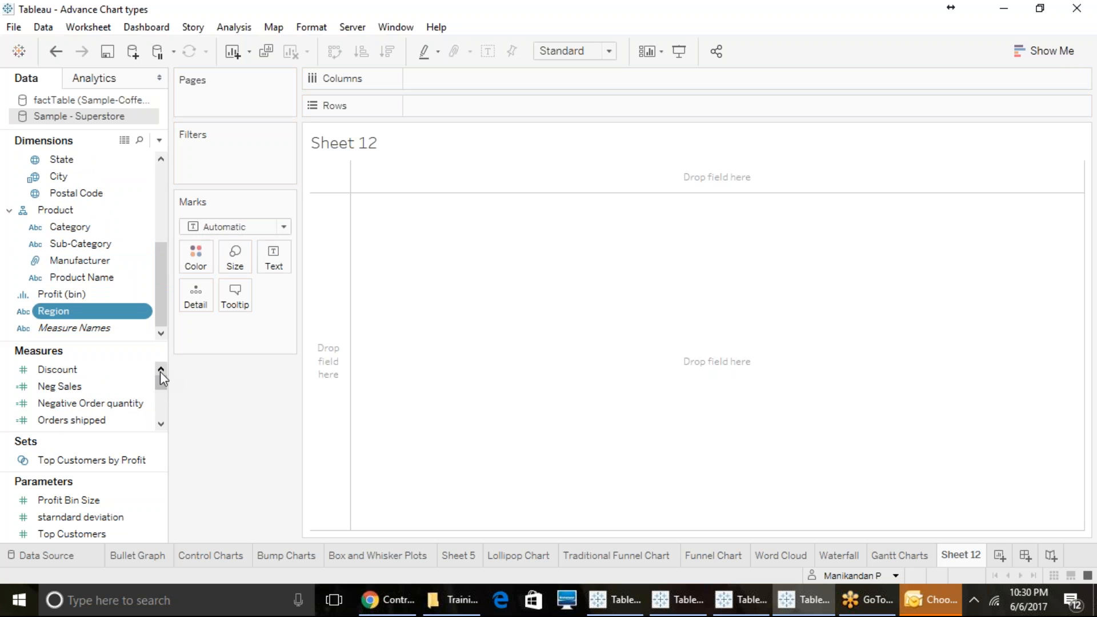
left_click(162, 420)
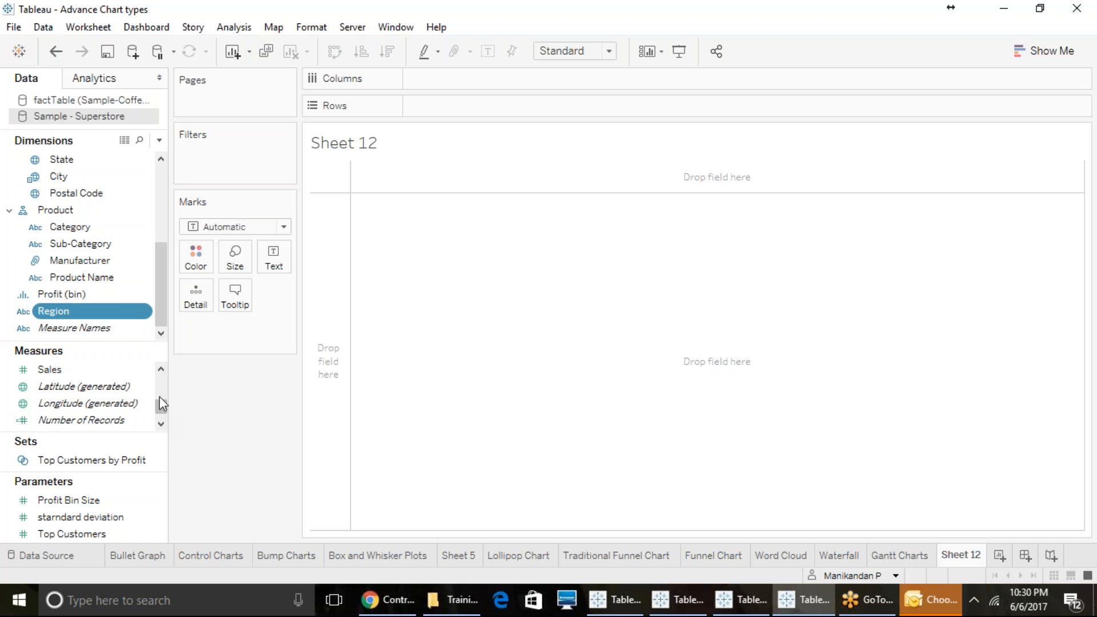
left_click(1056, 52)
left_click(1057, 130)
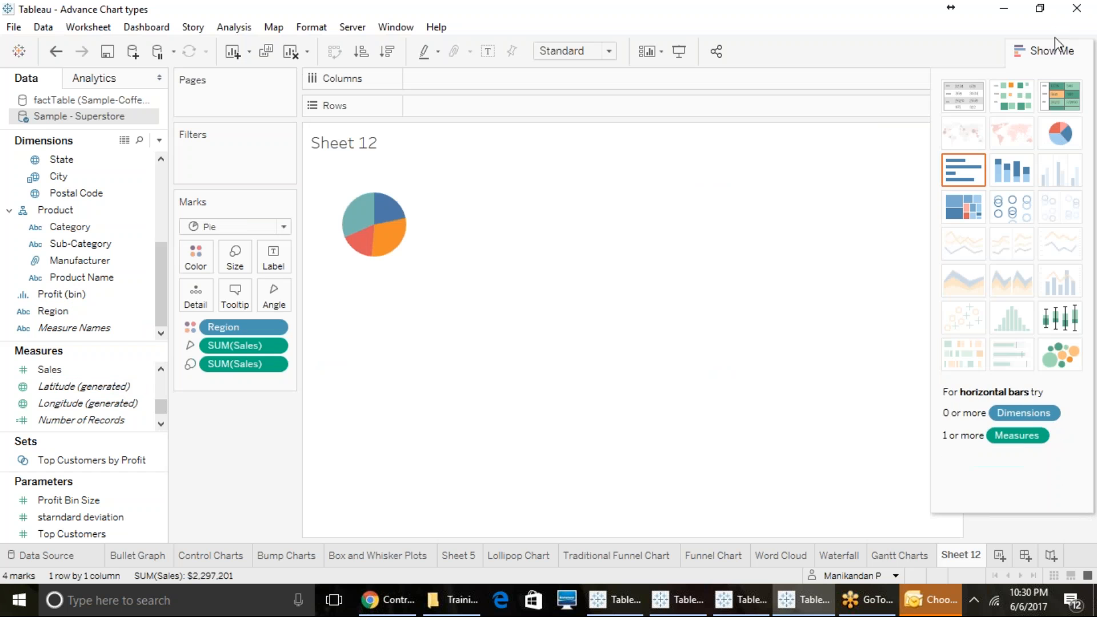
left_click(1054, 52)
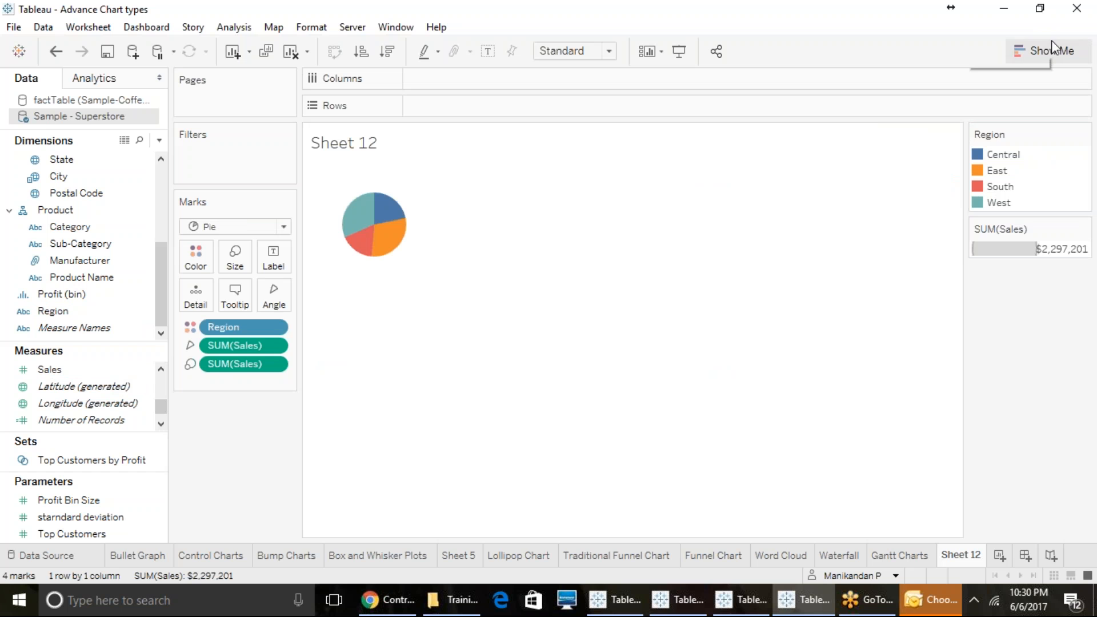
Widen the pie chart's pane and inspect the details of its Region slices
mouse_move(377, 247)
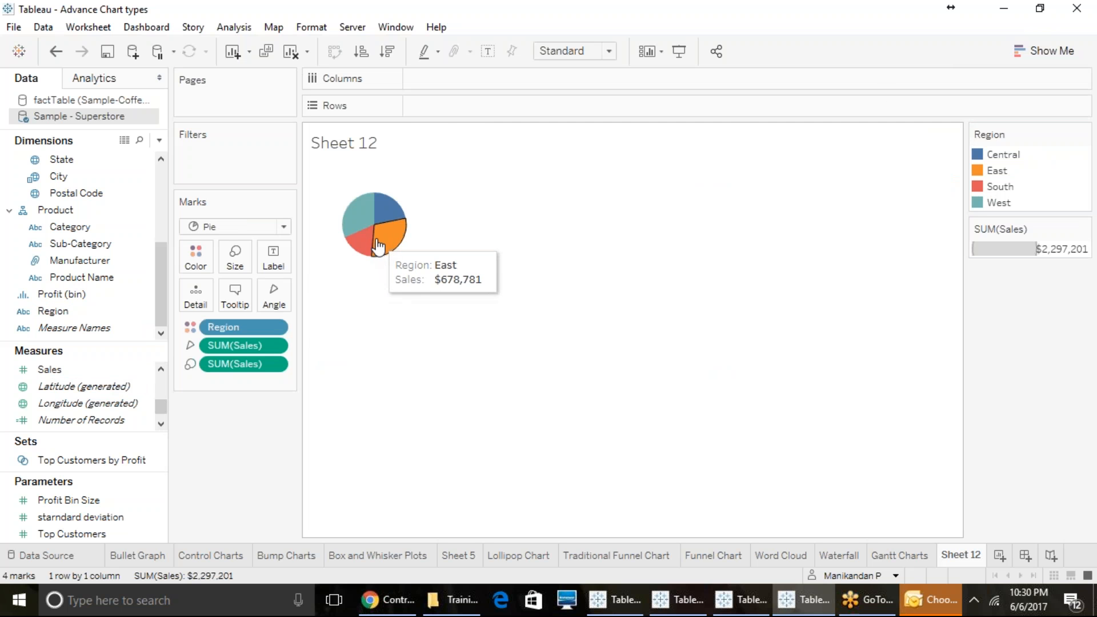
mouse_move(355, 218)
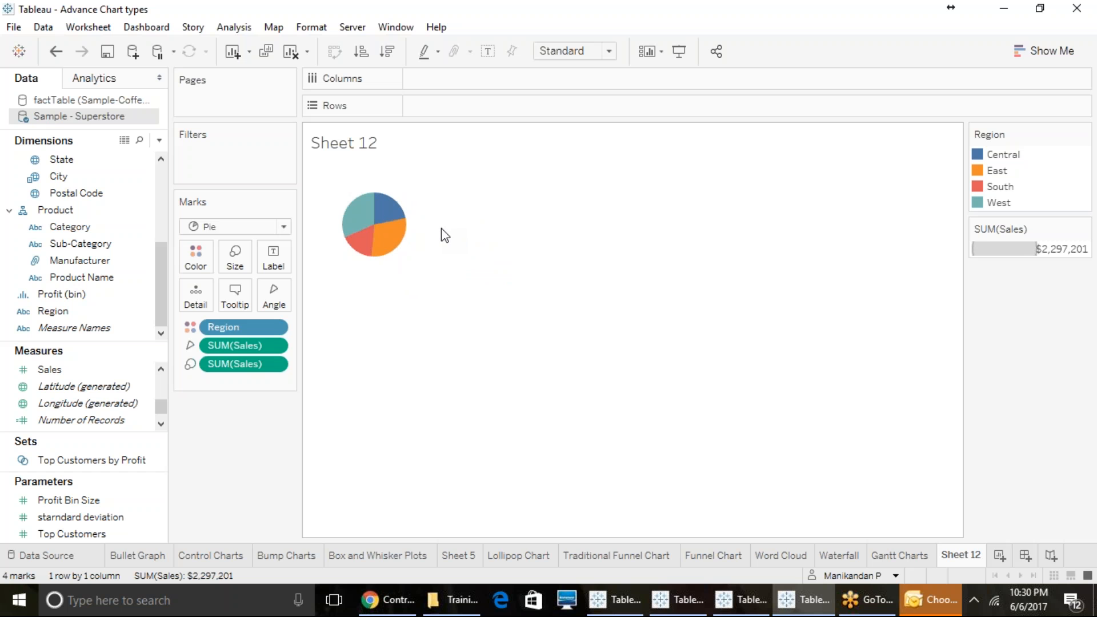
left_click_drag(444, 228, 546, 229)
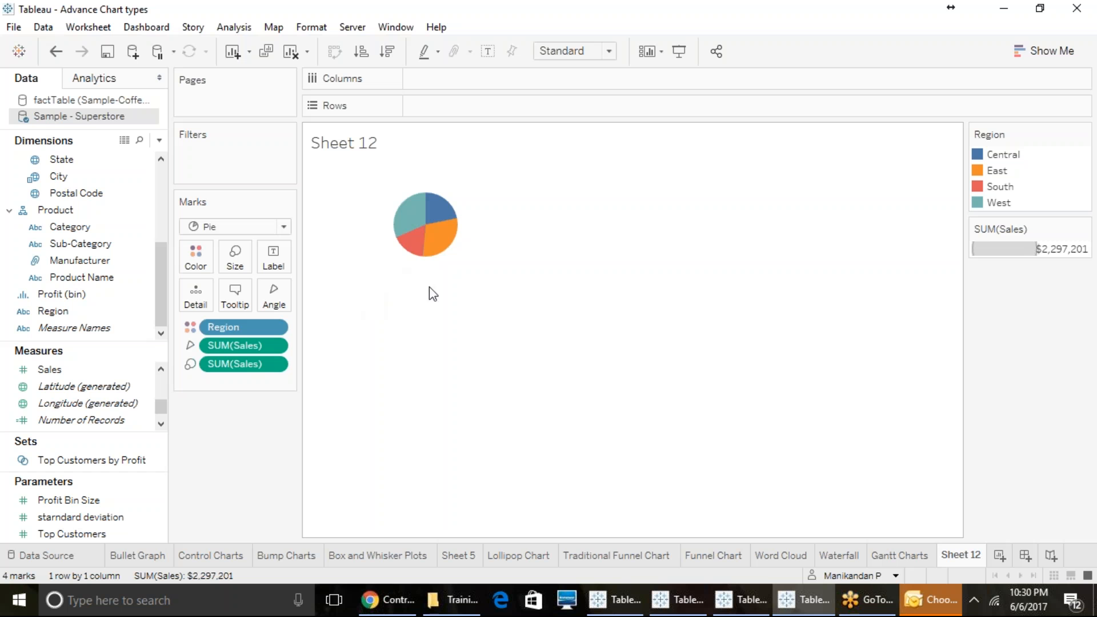
mouse_move(433, 257)
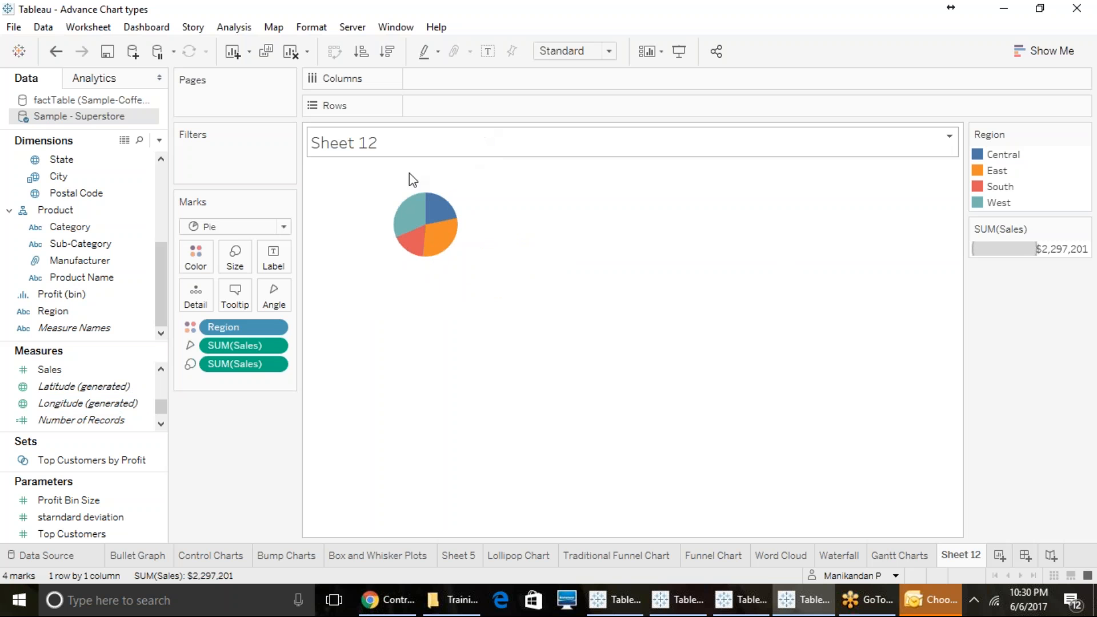
Add the Number of Records measure to Rows twice to make two separate charts
left_click_drag(103, 424, 476, 105)
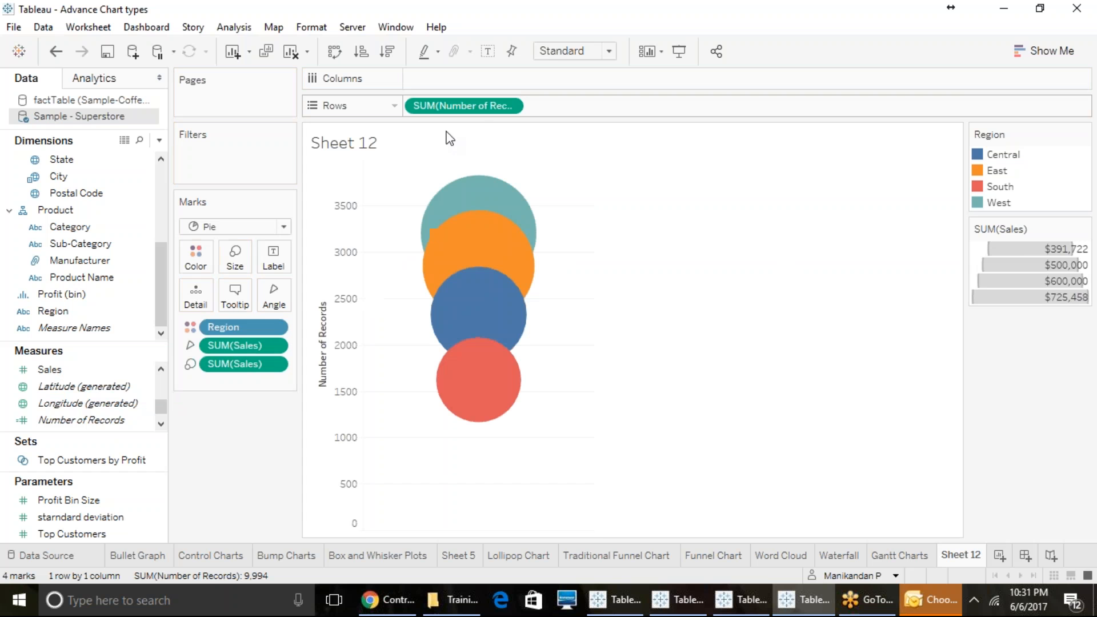
left_click_drag(114, 420, 528, 106)
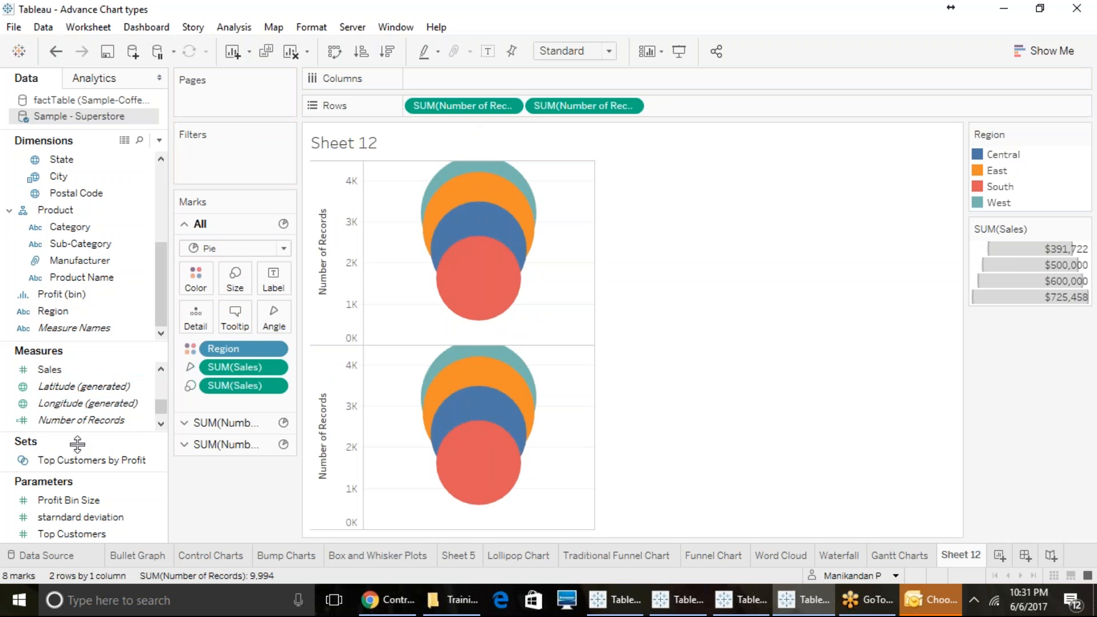
scroll(76, 414, "down", 1)
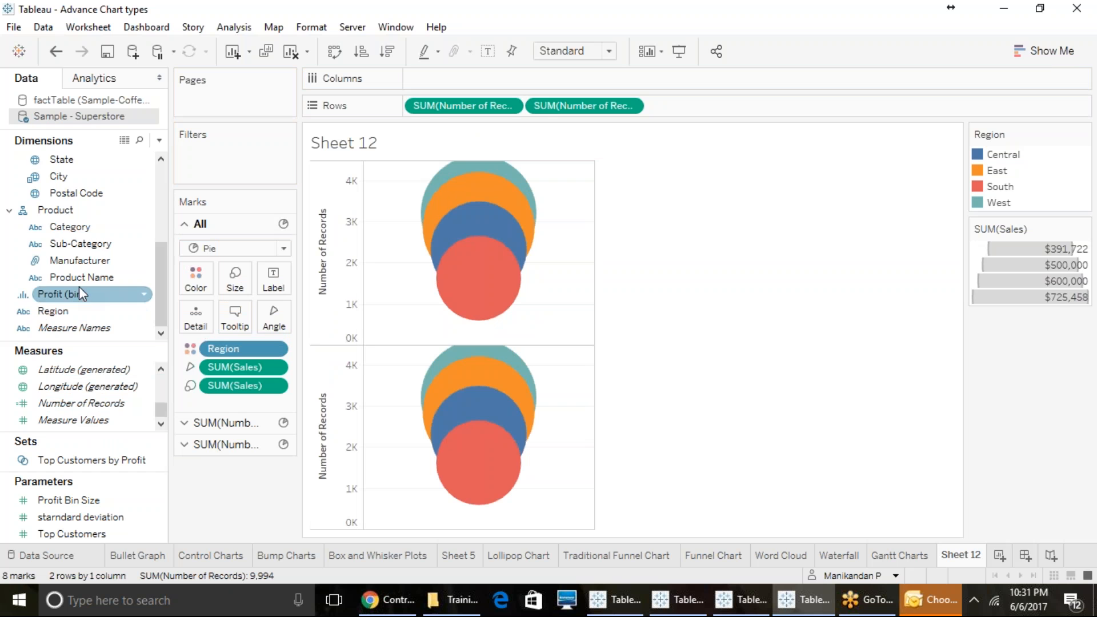
scroll(80, 295, "up", 3)
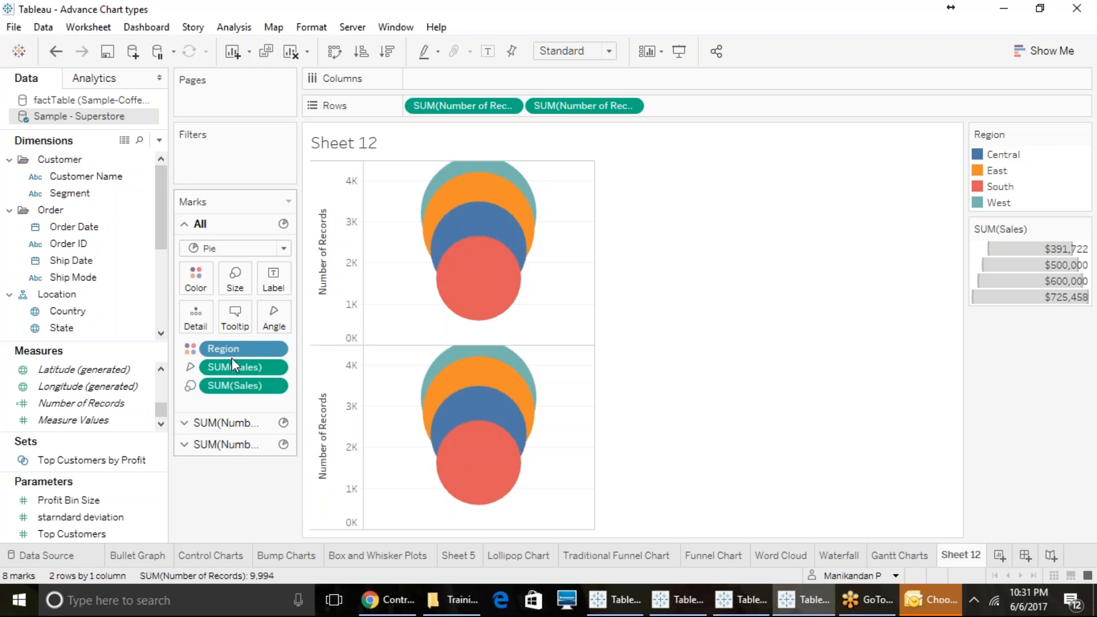
Inspect the overlapping region marks and change the aggregation of both Number of Records fields on Rows to Minimum
mouse_move(465, 229)
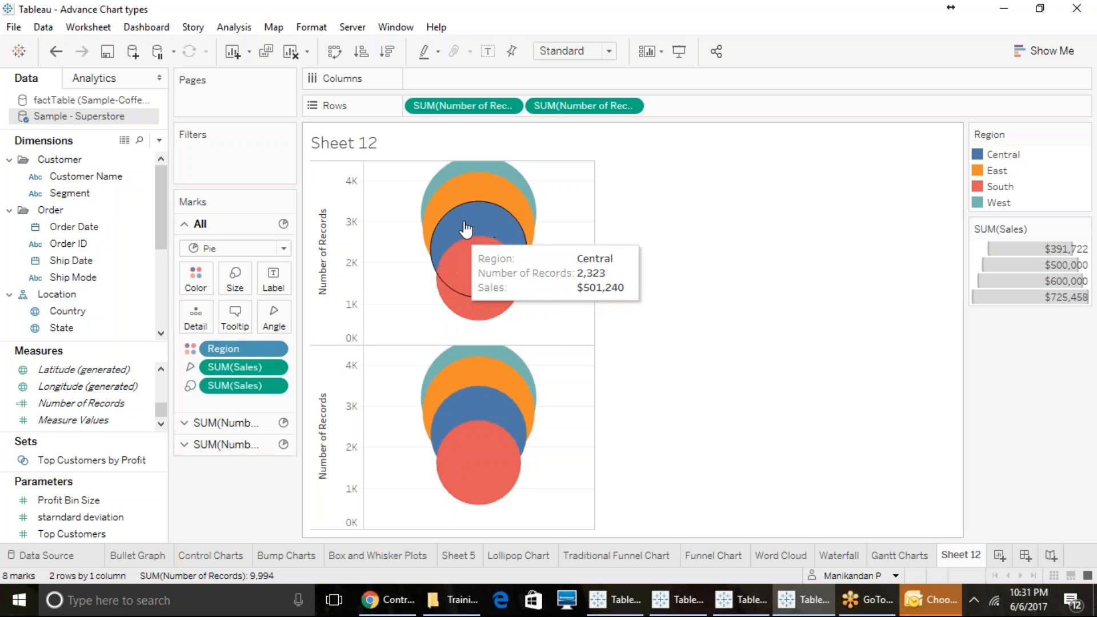
mouse_move(480, 282)
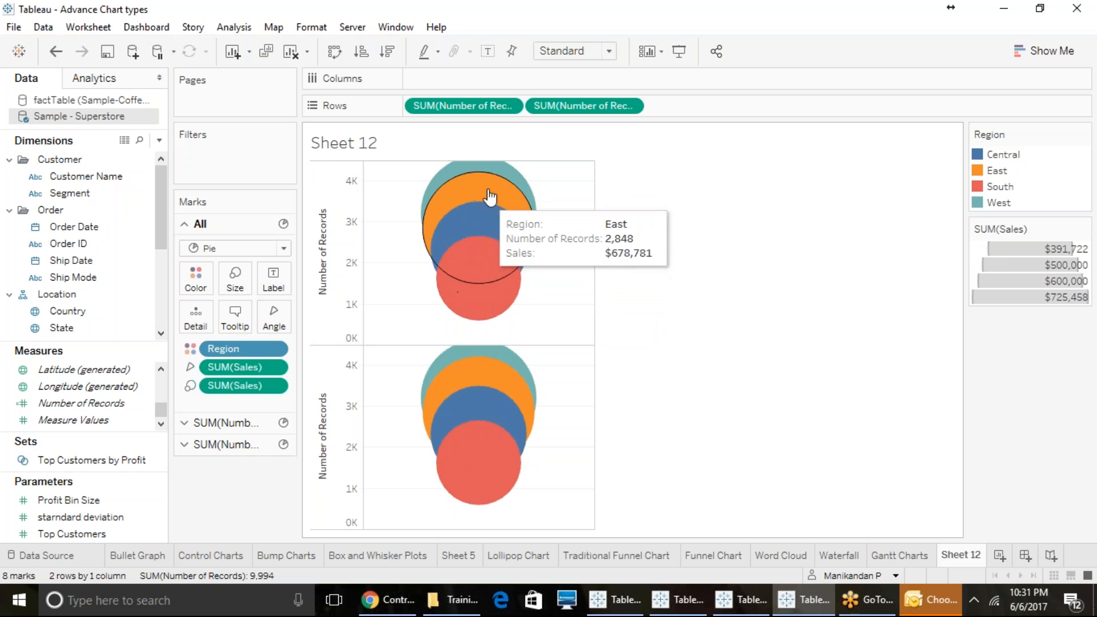
mouse_move(494, 173)
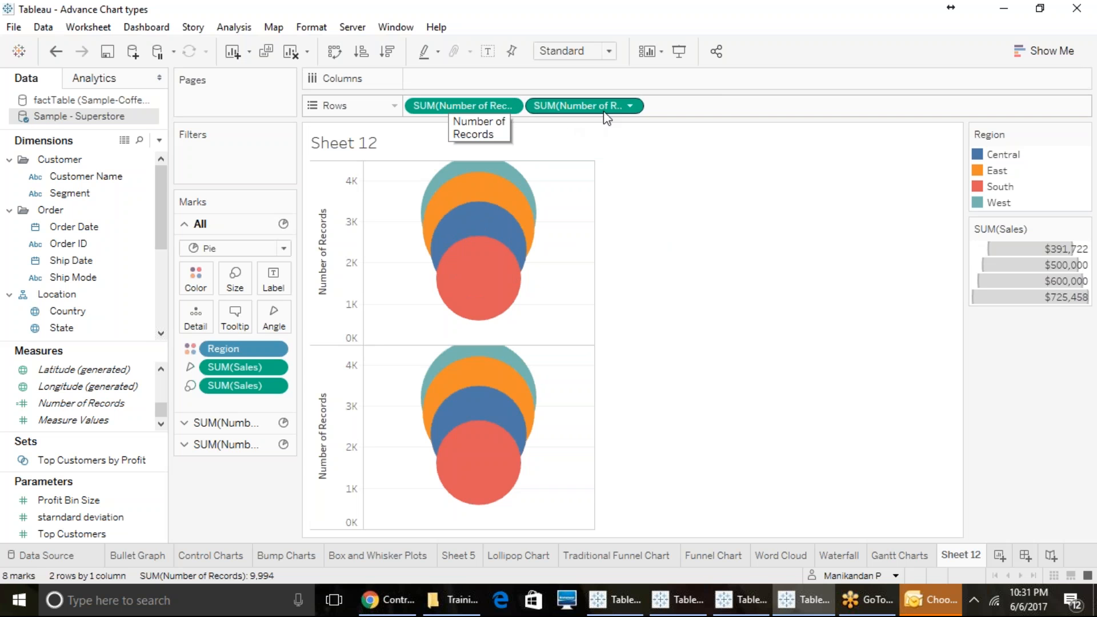
left_click(517, 107)
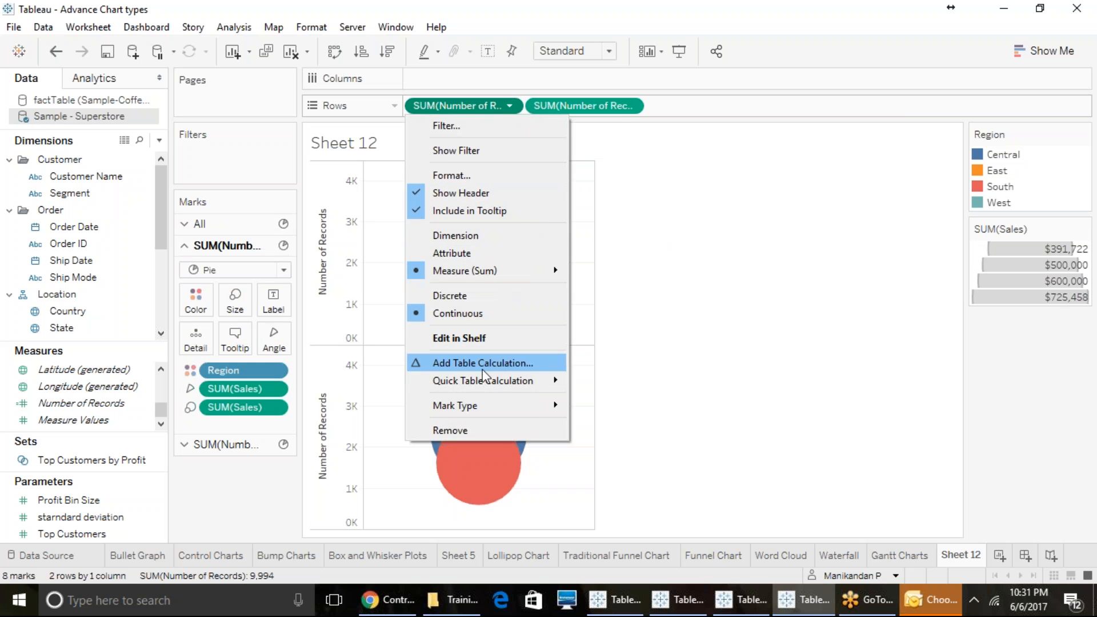
mouse_move(540, 273)
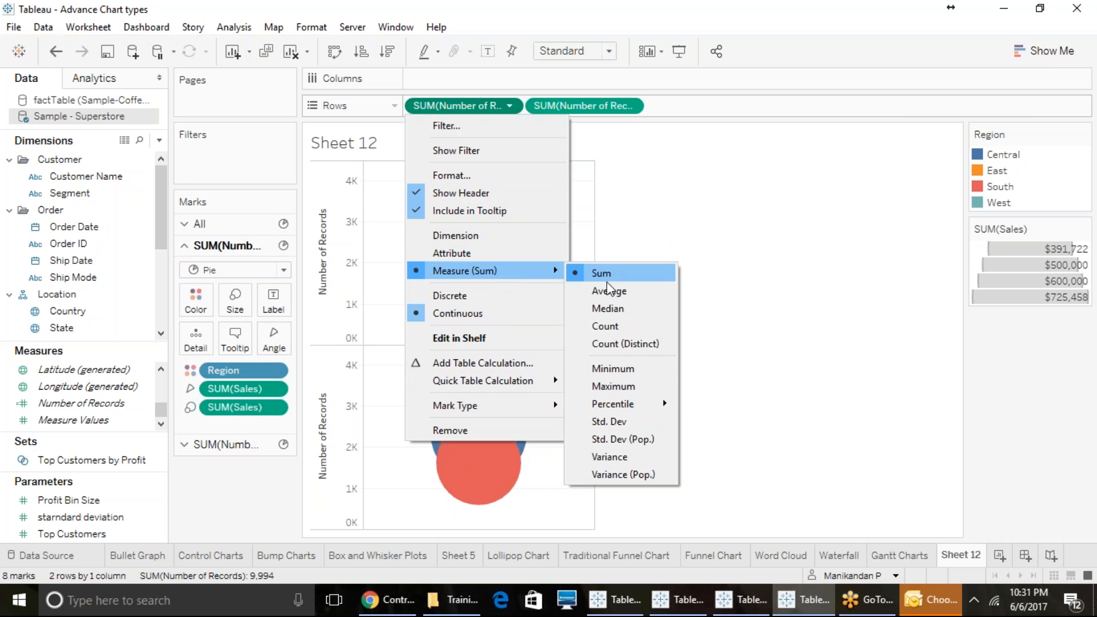
left_click(628, 369)
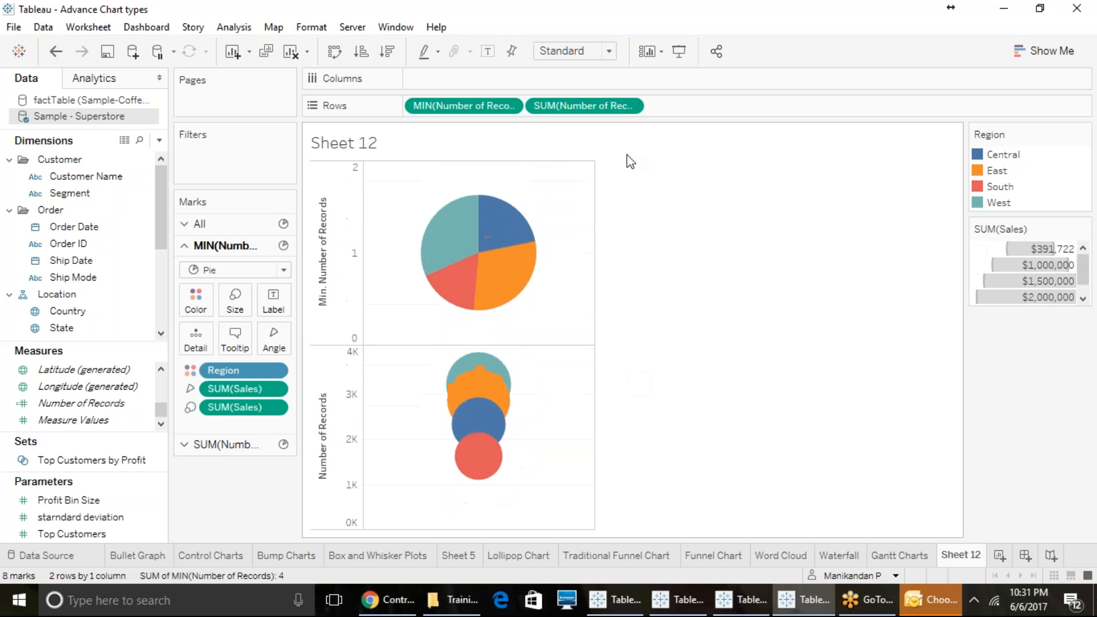
left_click(628, 105)
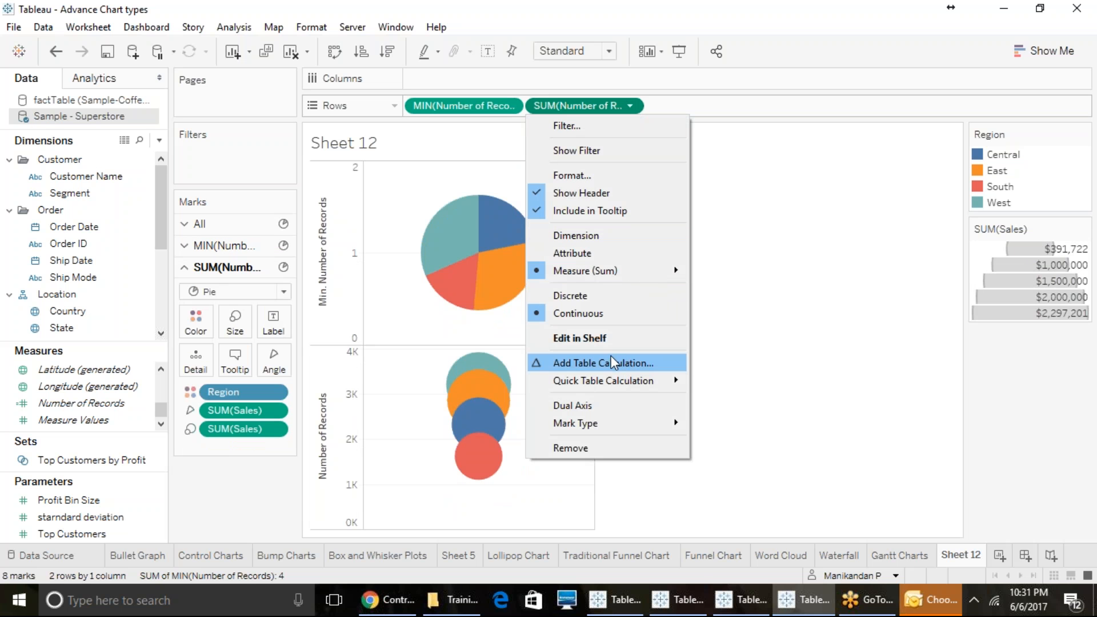
mouse_move(597, 271)
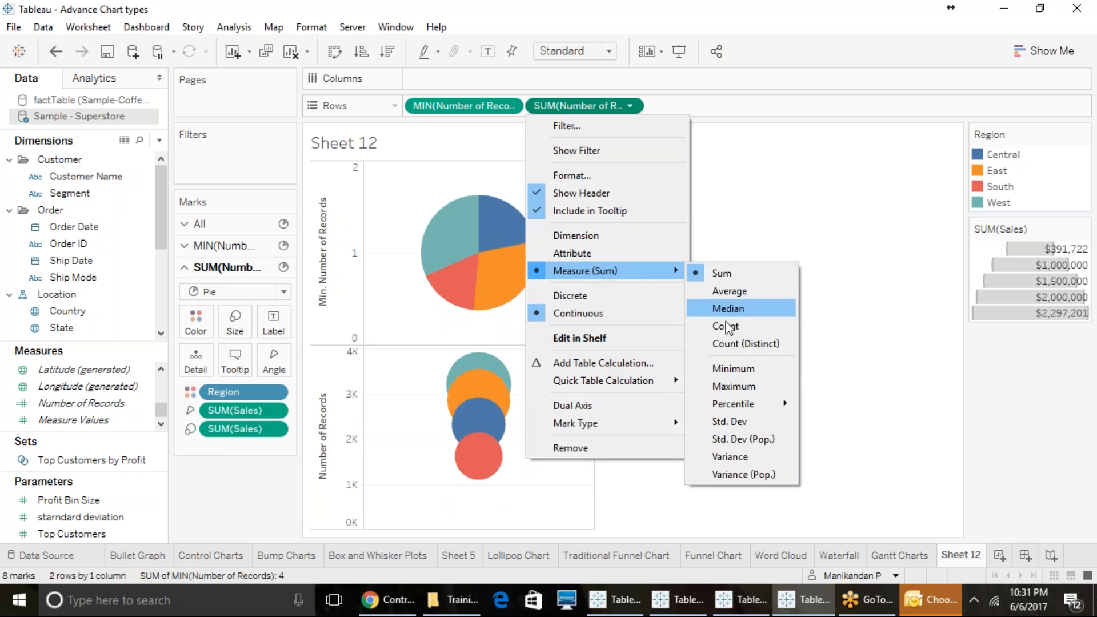
left_click(732, 370)
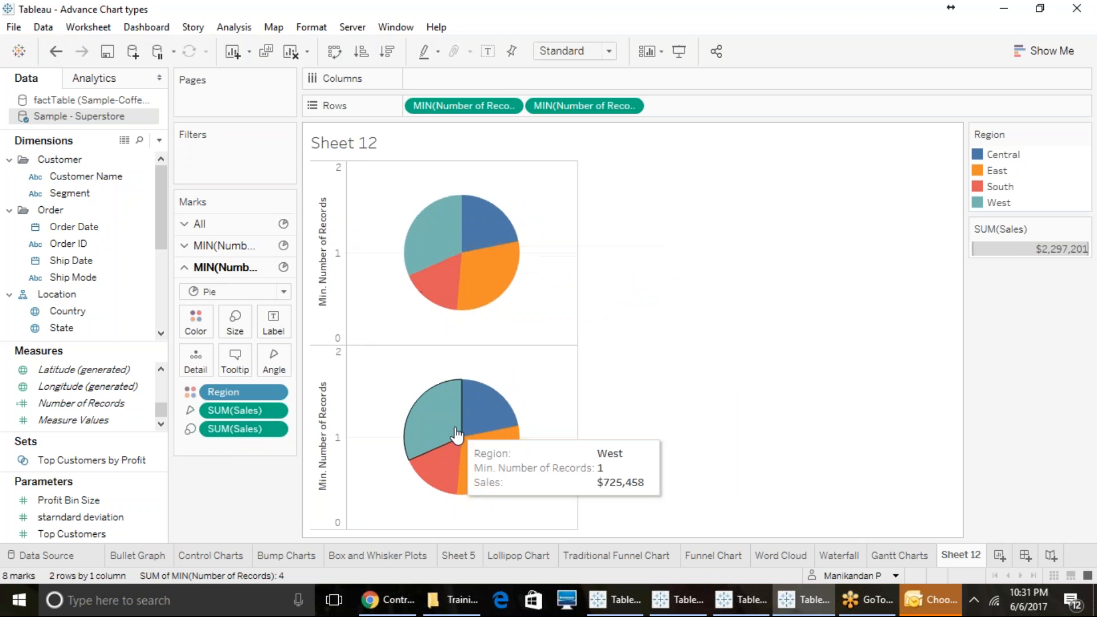
Combine the two Number of Records charts on a dual axis and slightly shrink the overlaid pie
left_click(630, 106)
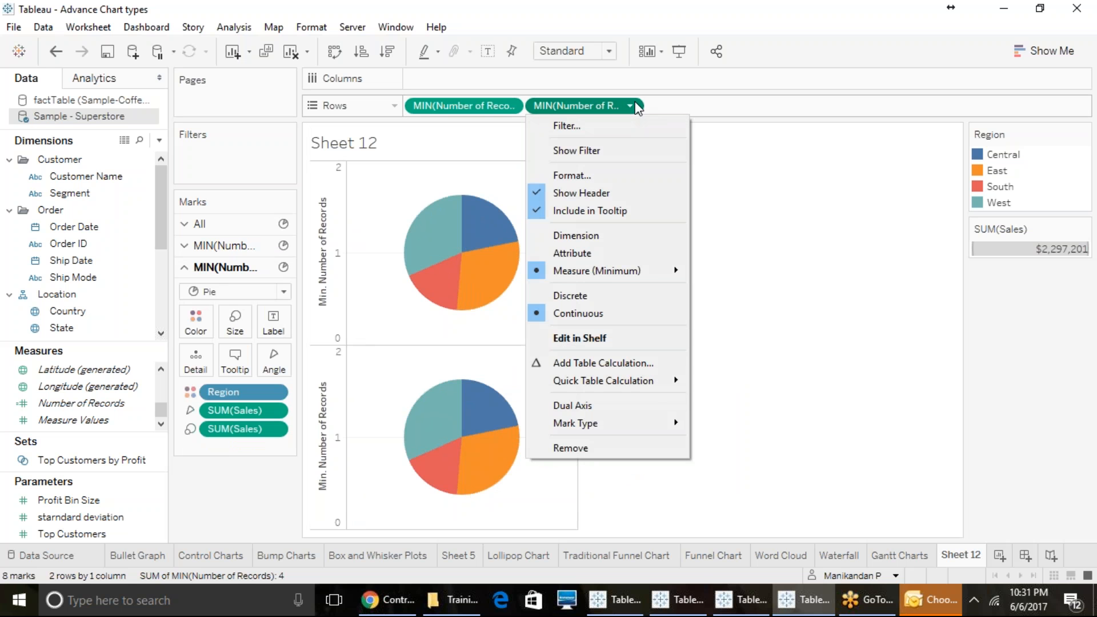
left_click(604, 402)
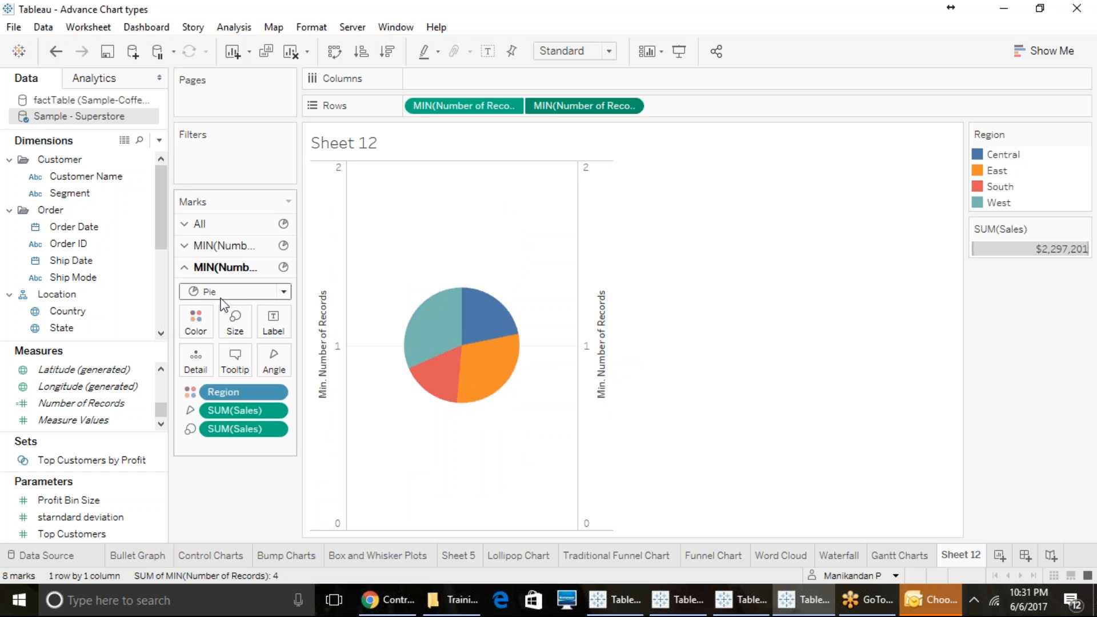
left_click(234, 322)
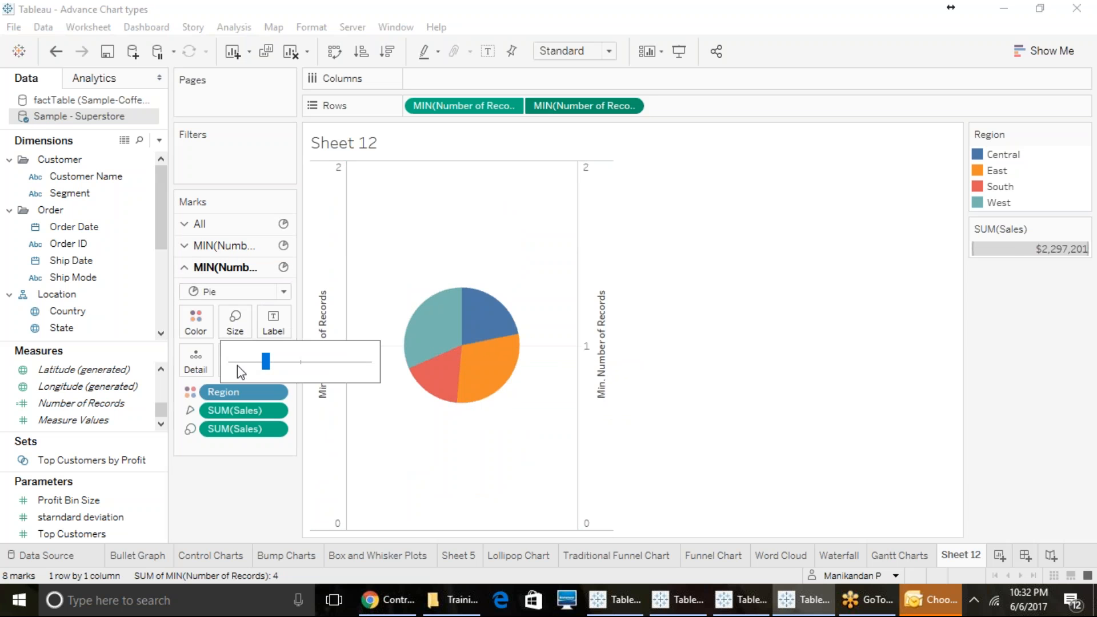
left_click(244, 359)
left_click(257, 361)
Remove Region and the angle's SUM(Sales) from the second Number of Records marks, and reduce its circle size
left_click_drag(230, 395, 34, 356)
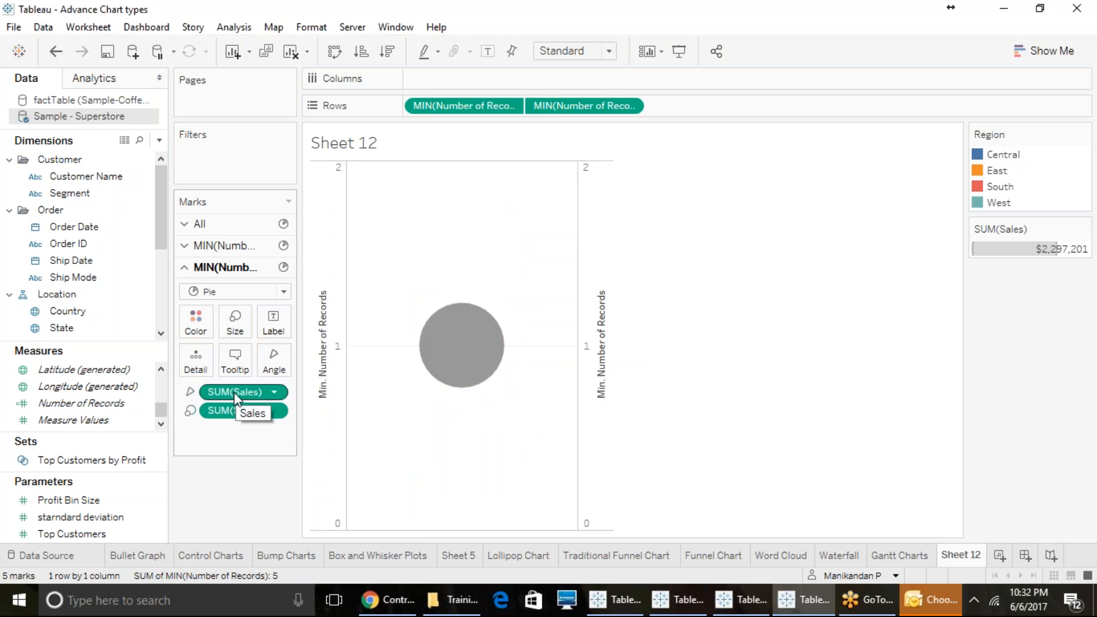
left_click_drag(234, 392, 57, 370)
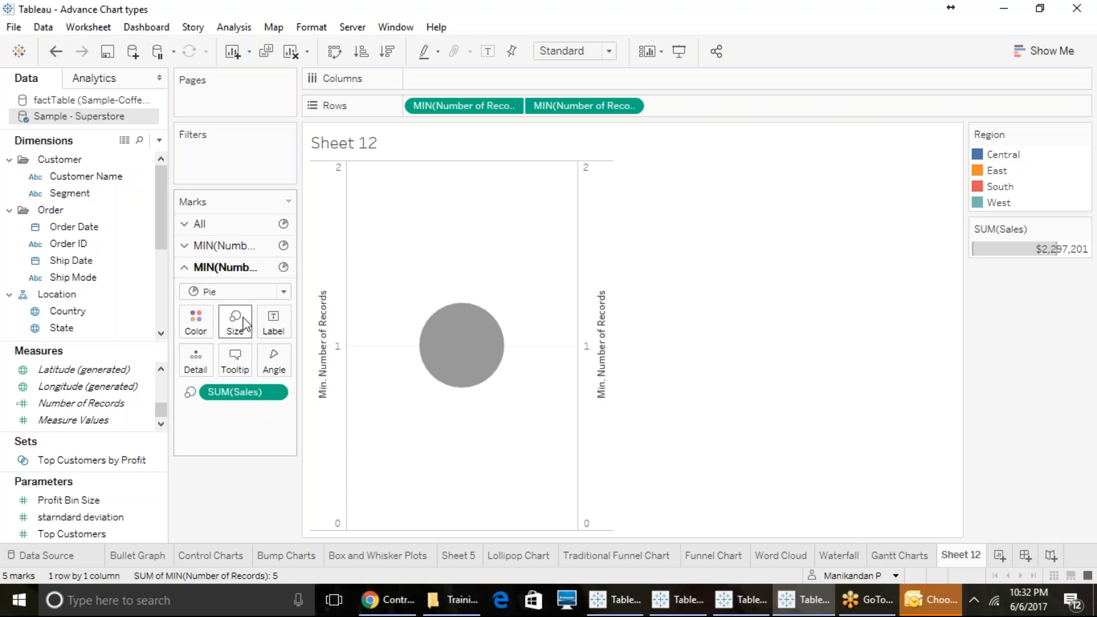
left_click(234, 323)
mouse_move(260, 362)
left_mouse_down()
mouse_move(239, 362)
mouse_move(250, 362)
left_mouse_up()
left_click(273, 361)
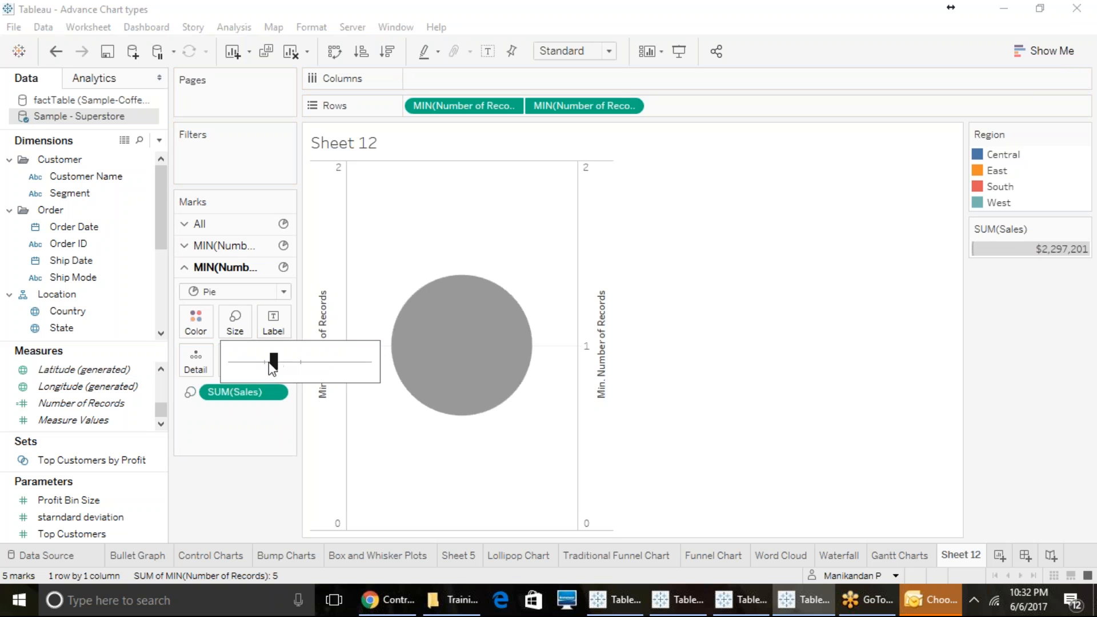
left_click(250, 362)
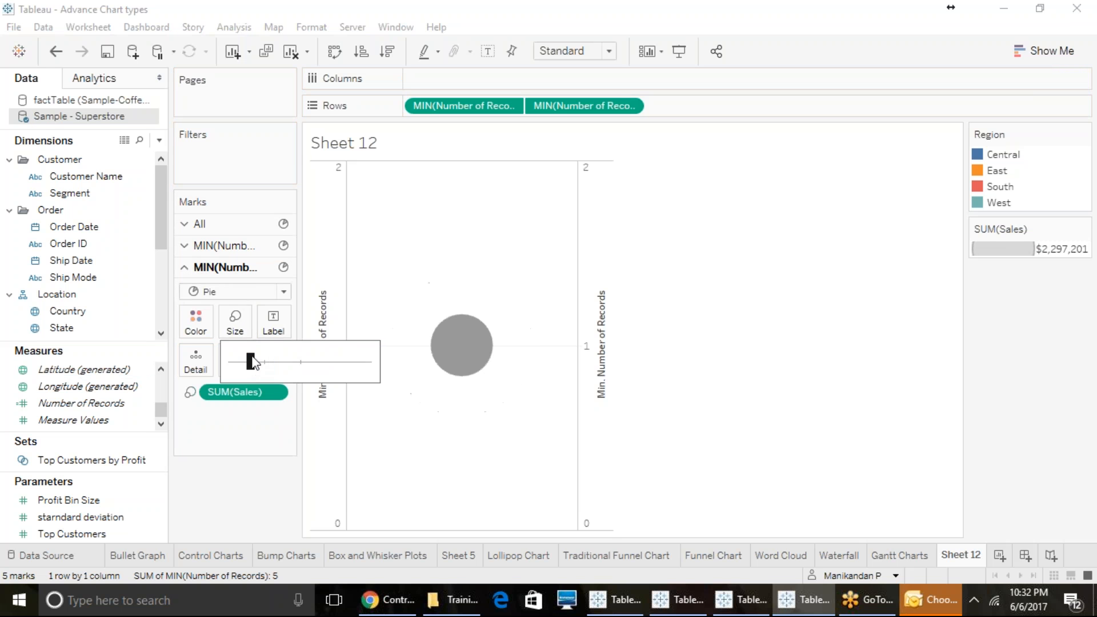
Try a slightly larger mark size on the first Number of Records pie, keeping Region and SUM(Sales) on it
left_click(256, 245)
left_click(235, 301)
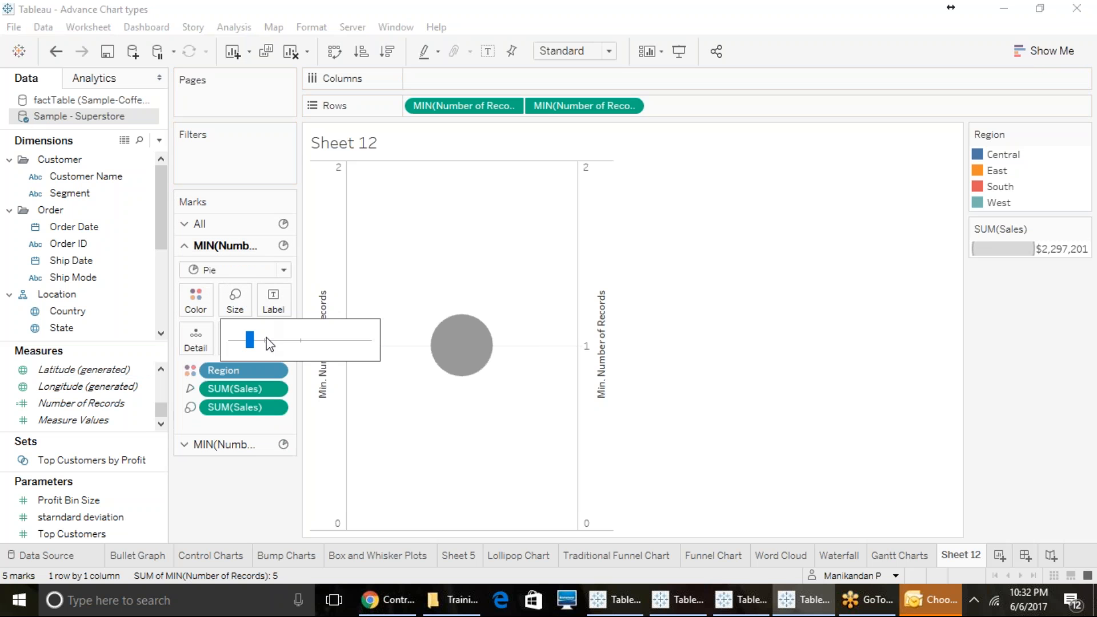
left_click(266, 339)
left_click(252, 340)
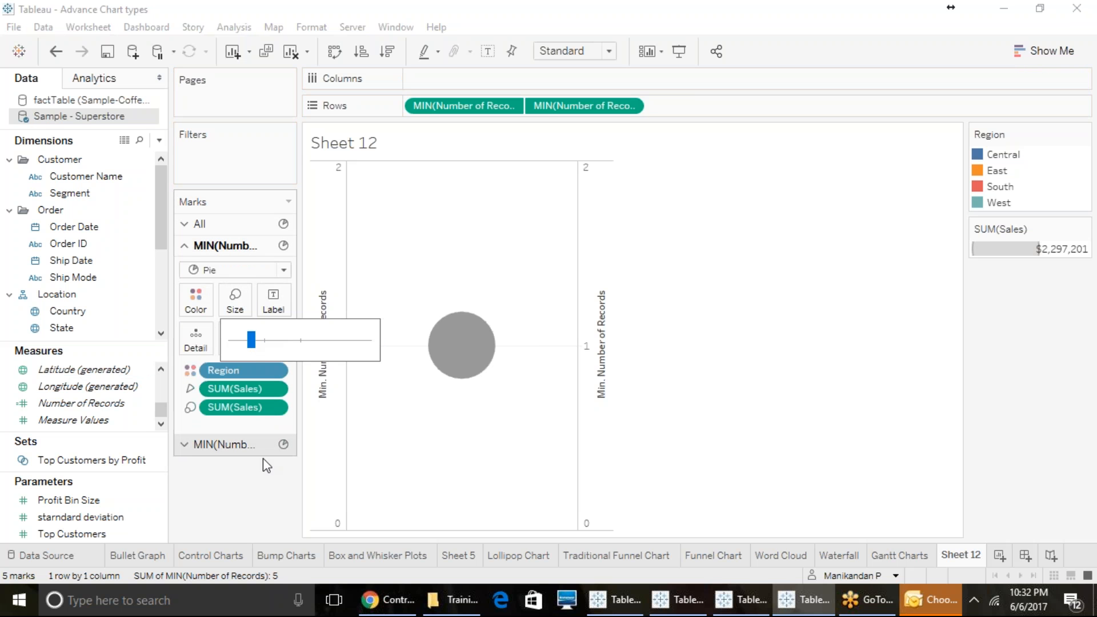
Color the second Number of Records circle light grey and remove SUM(Sales) from its size encoding
left_click(221, 444)
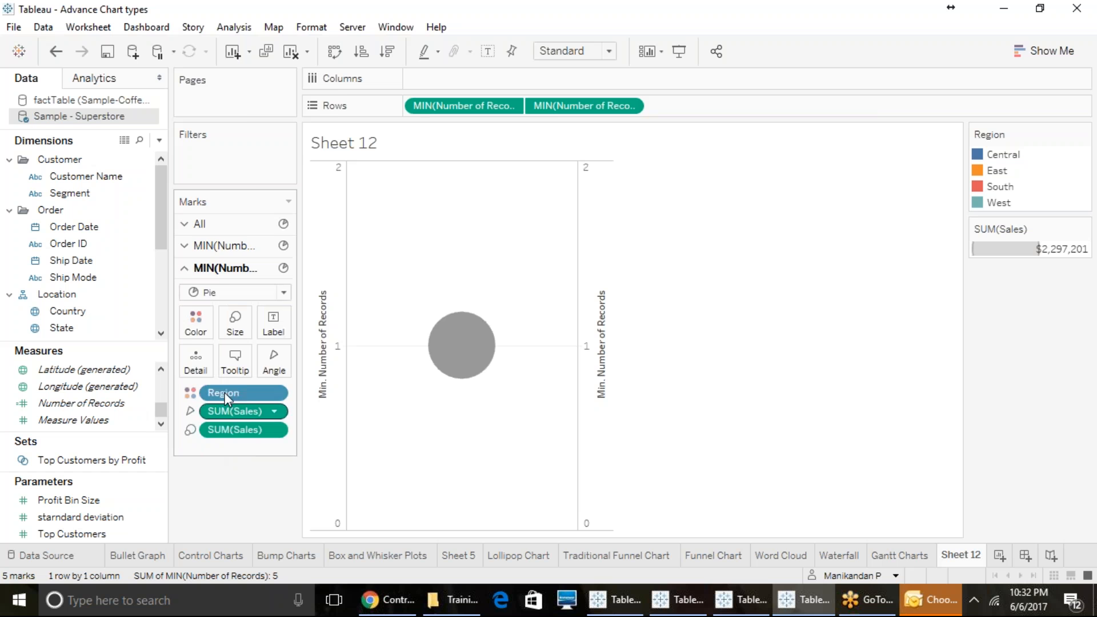
left_click(202, 316)
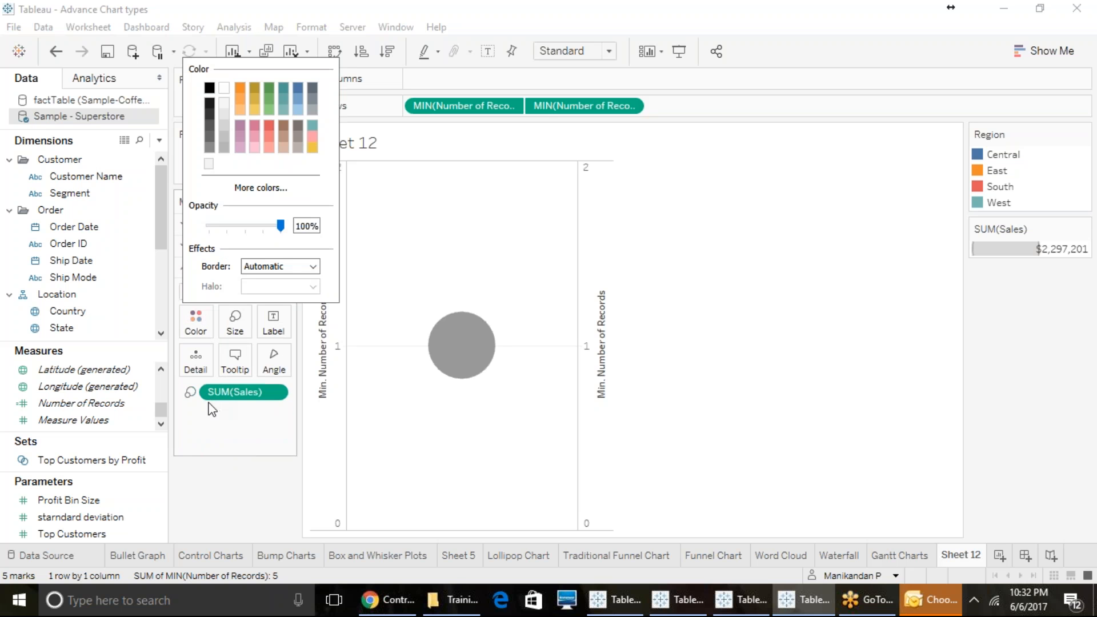
left_click(207, 161)
left_click(230, 478)
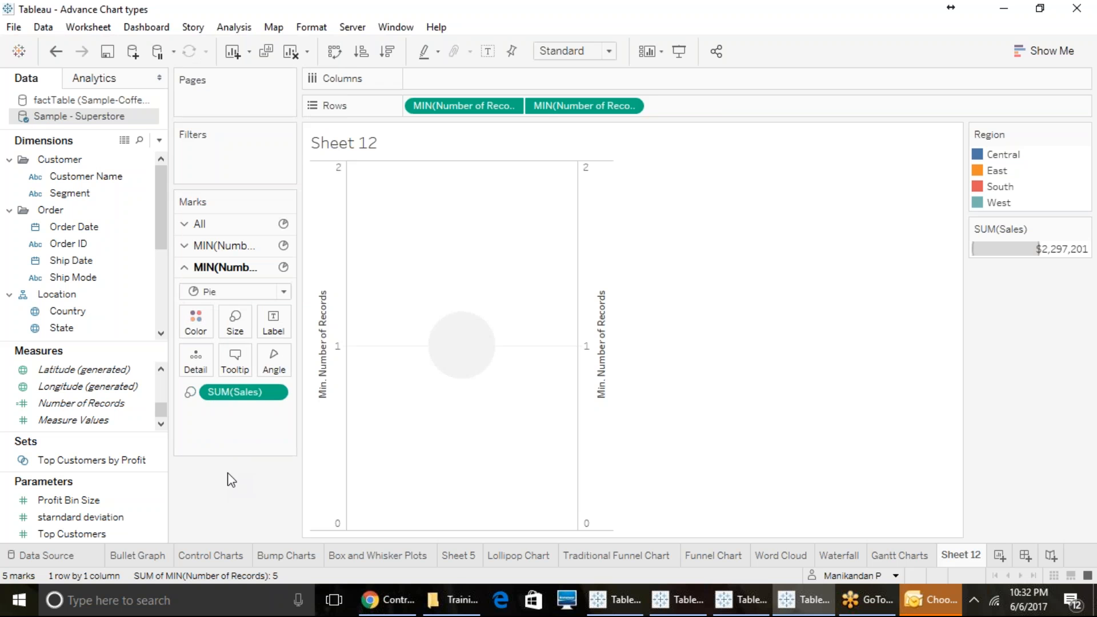
left_click_drag(240, 391, 71, 421)
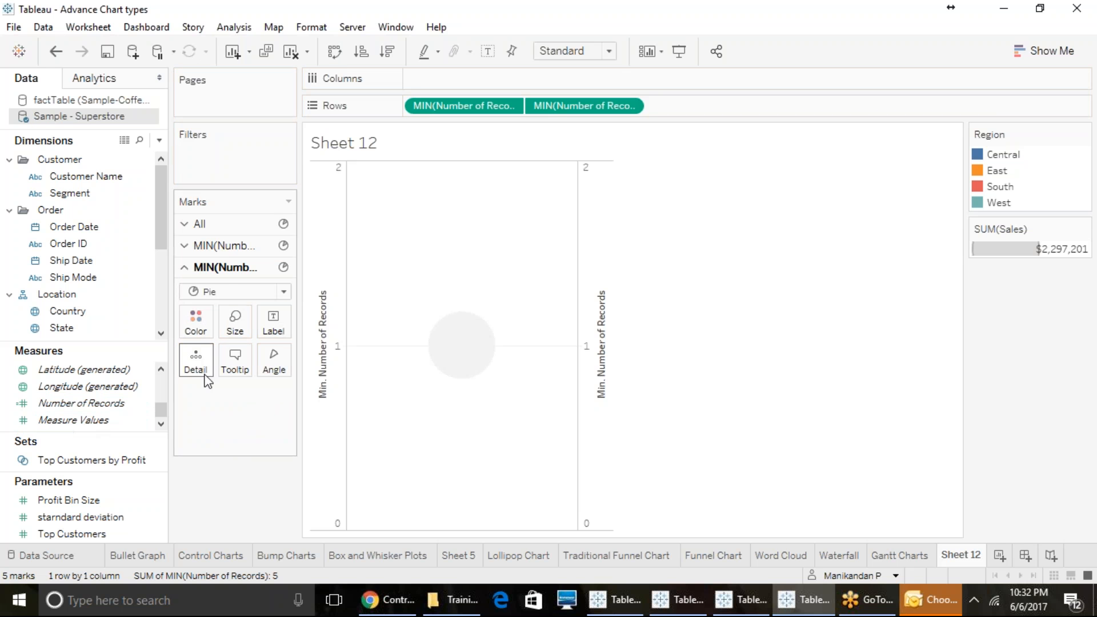
Undo the recent color, size and field-removal changes until Region and both Sales fields are back on the second pie
left_click(61, 56)
left_click(61, 56)
left_click(61, 56)
left_click(62, 57)
left_click(62, 56)
left_click(61, 56)
left_click(62, 57)
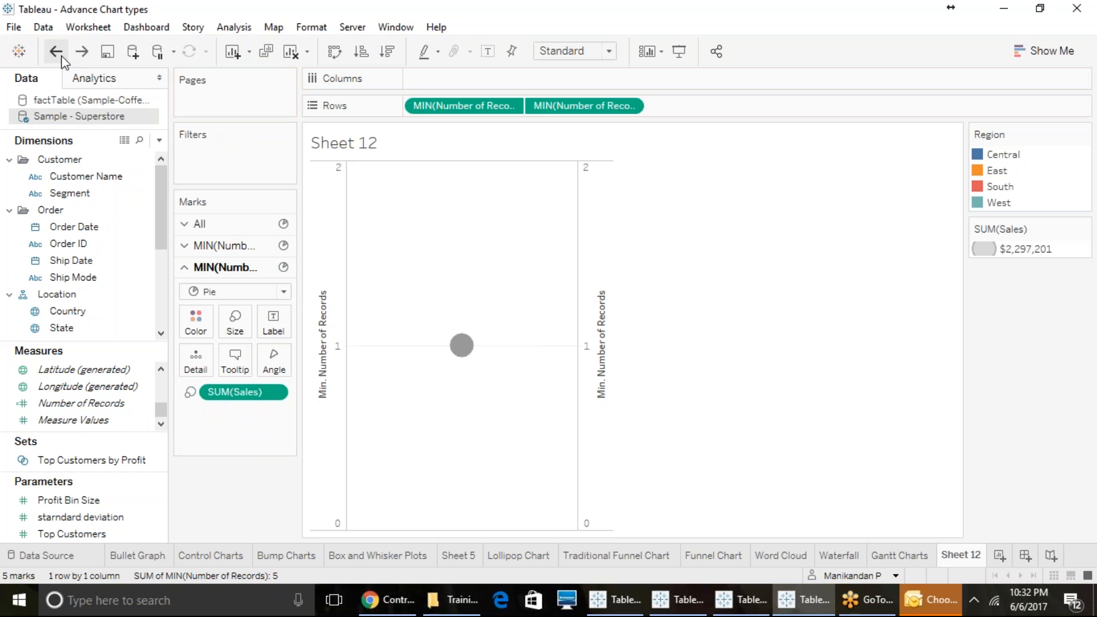
left_click(62, 56)
left_click(62, 56)
left_click(62, 56)
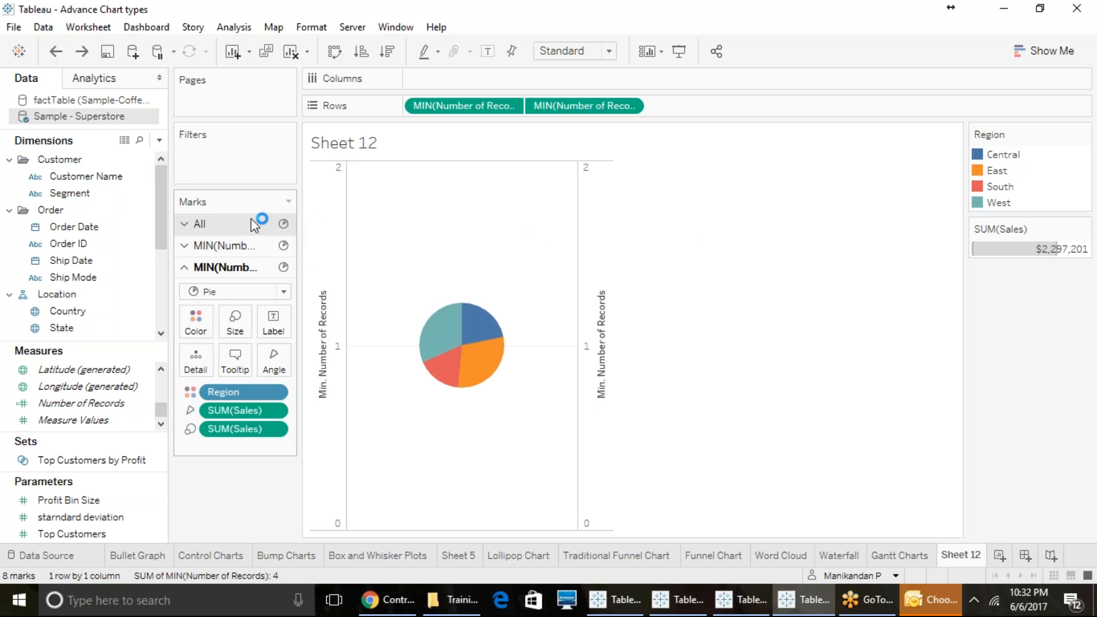
Remove Region from the second Number of Records marks only, and shrink its circle
left_click(229, 223)
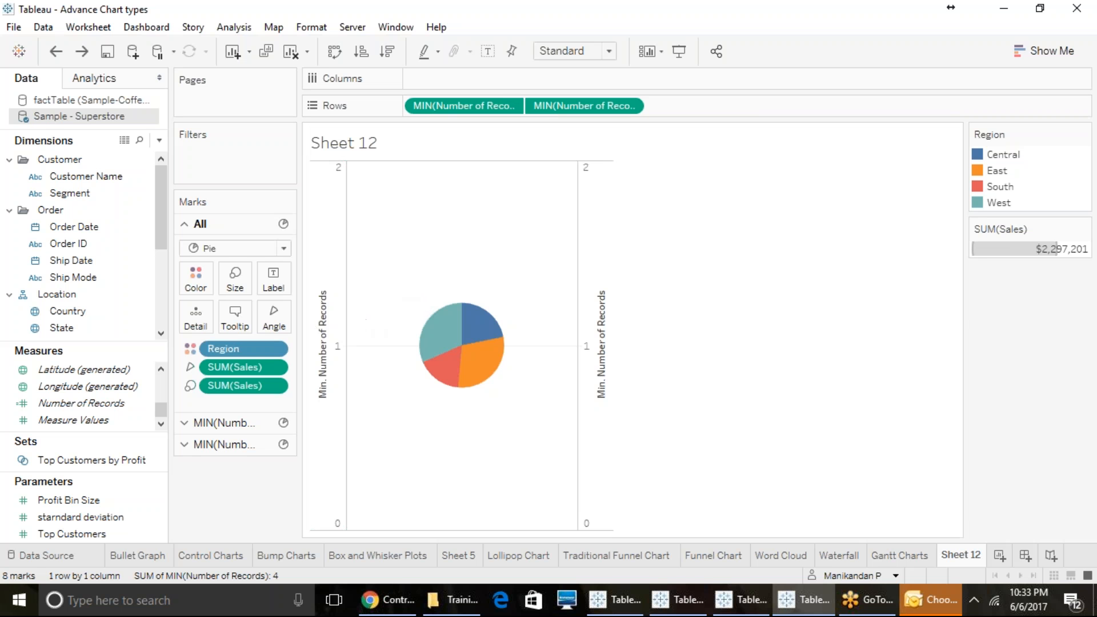
left_click(221, 443)
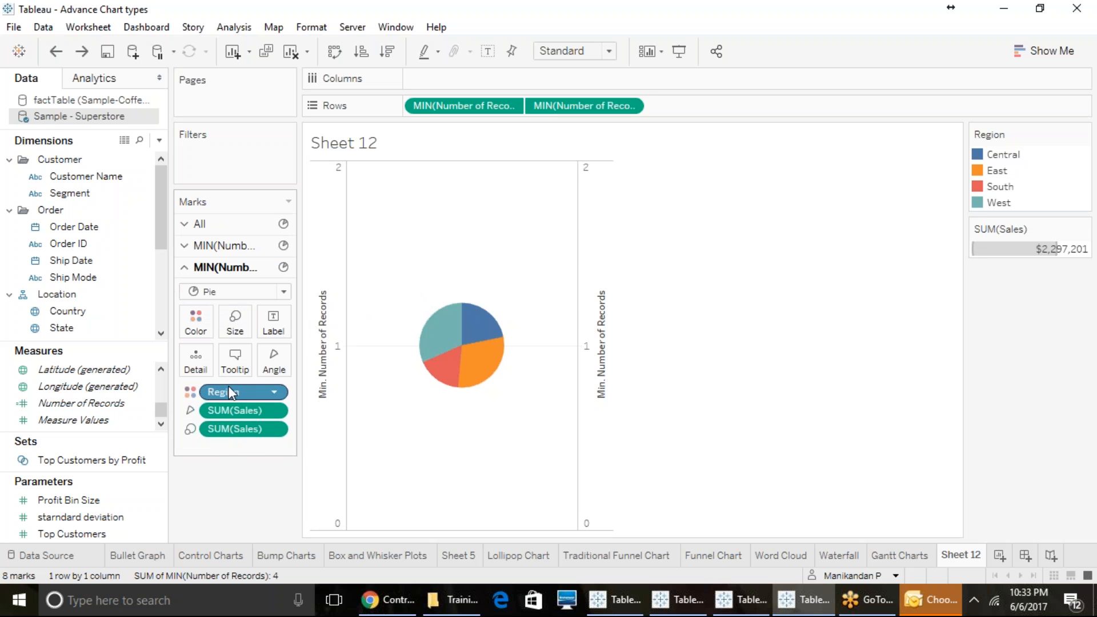
left_click_drag(229, 391, 101, 398)
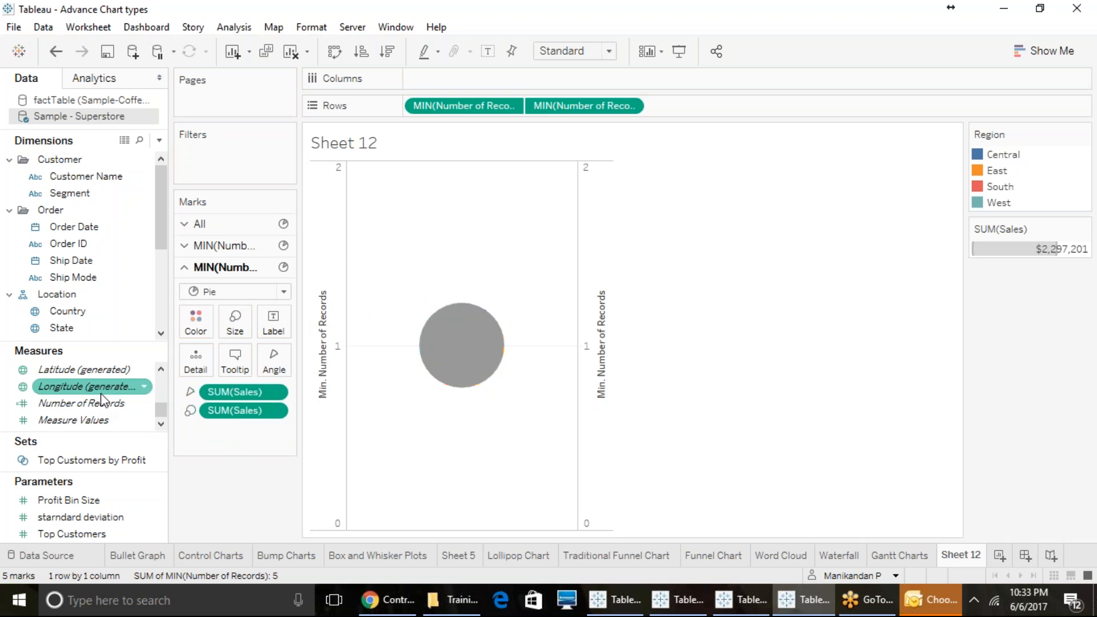
left_click(235, 319)
left_click_drag(247, 365, 244, 366)
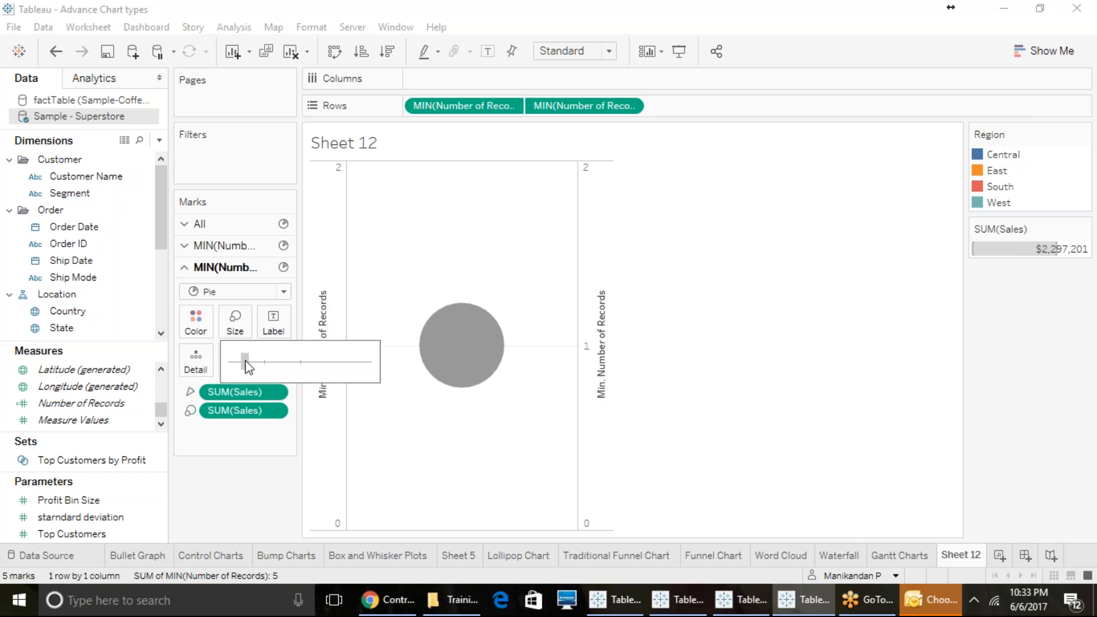
Color the second Number of Records circle light grey
left_click(194, 324)
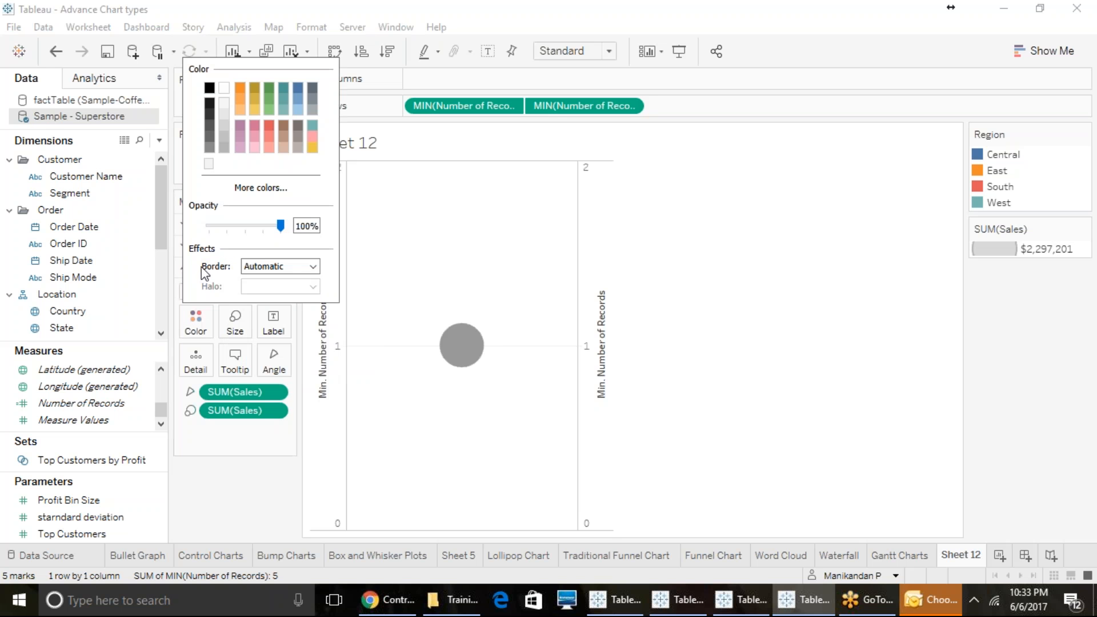
left_click(208, 161)
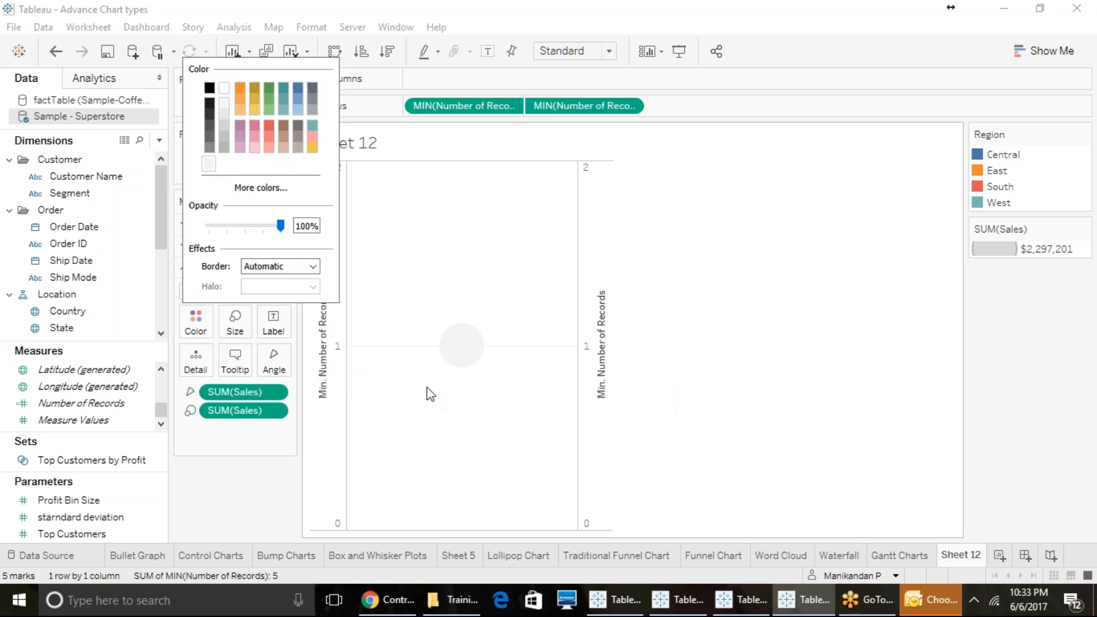
left_click(409, 343)
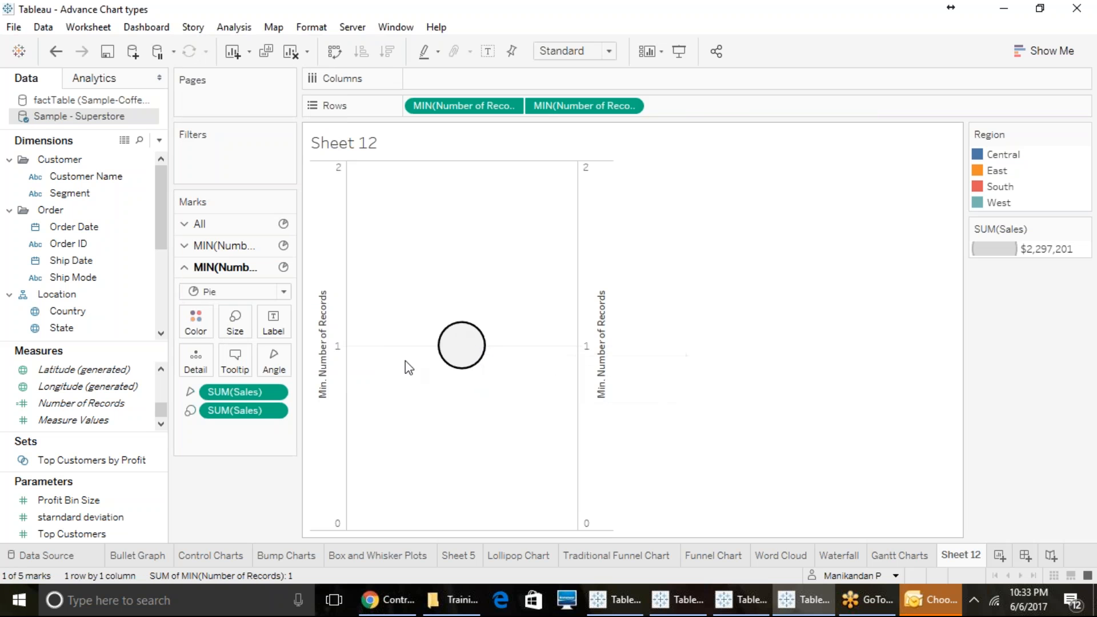
Try to enlarge the first Number of Records pie by increasing its mark size
left_click(219, 249)
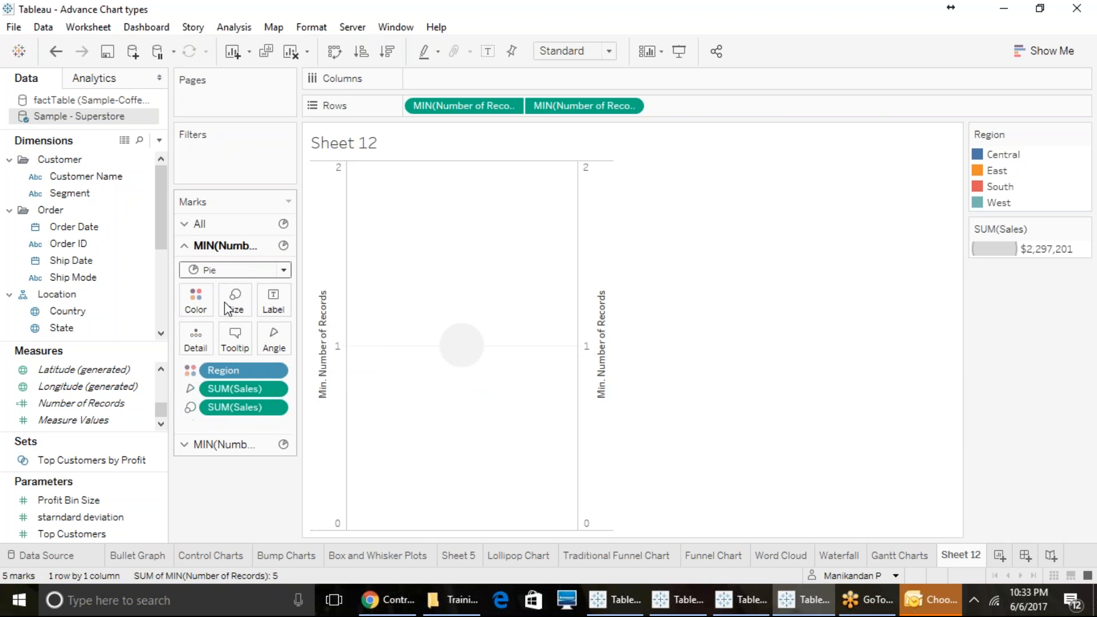
left_click(196, 300)
left_click(235, 301)
left_click(258, 340)
left_click_drag(258, 341, 273, 344)
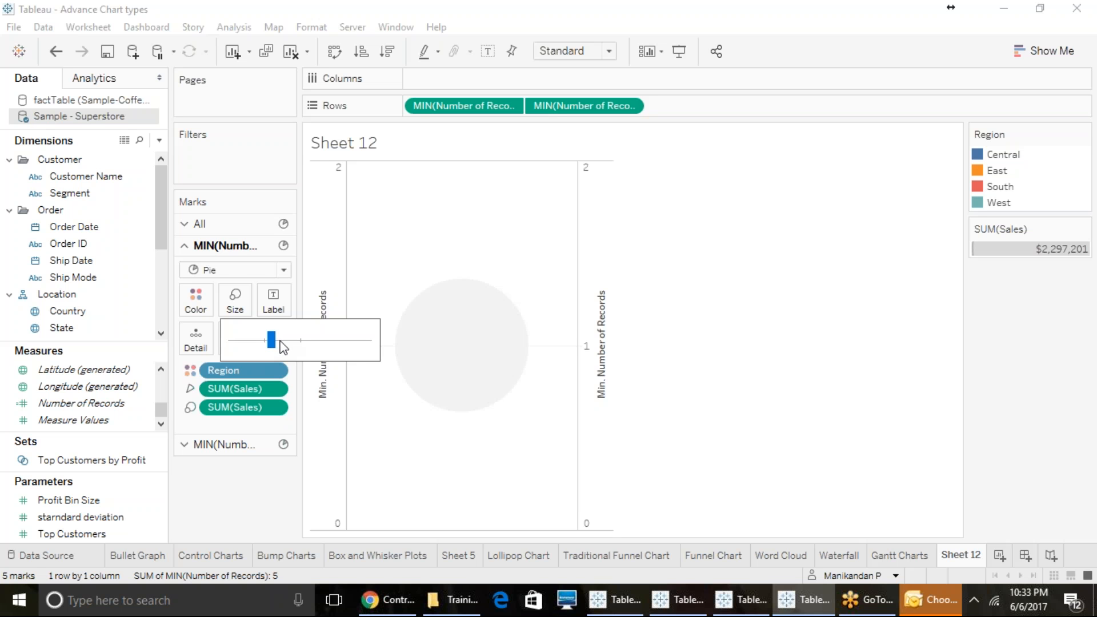
left_click_drag(289, 345, 270, 349)
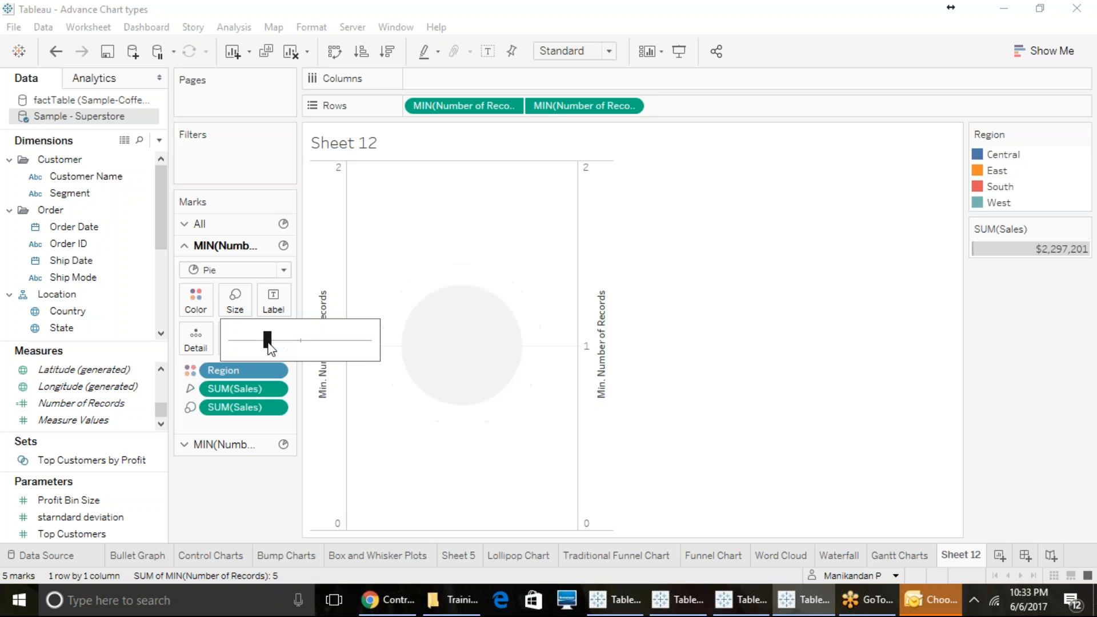
Reduce the mark size of the second Number of Records circle
left_click(233, 445)
left_click(213, 248)
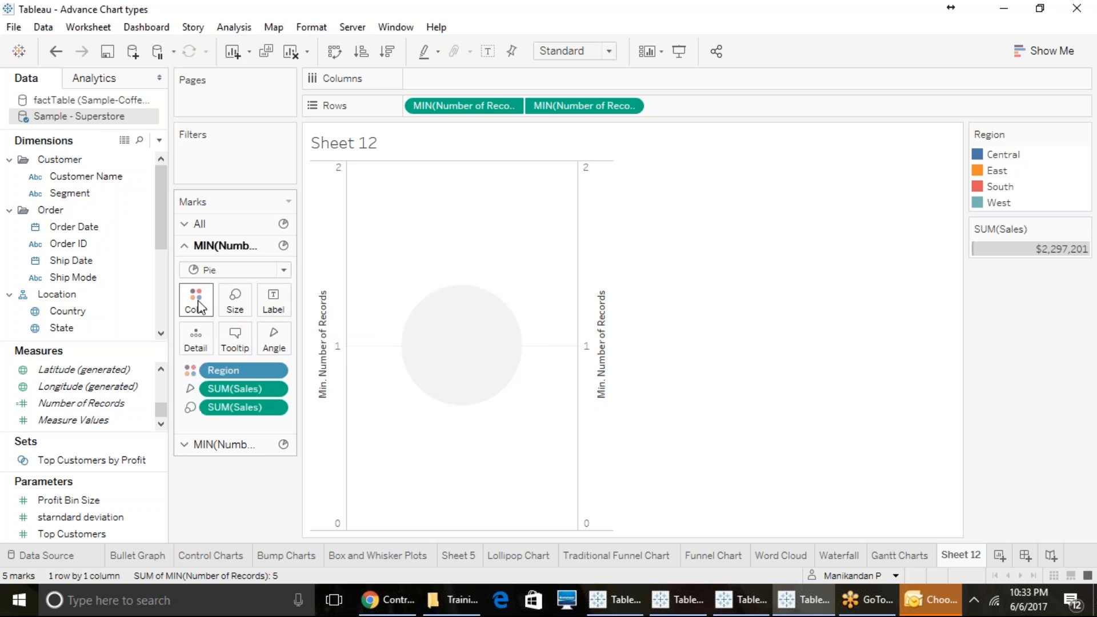
left_click(197, 300)
left_click(239, 440)
left_click(234, 322)
mouse_move(267, 361)
left_mouse_down()
mouse_move(250, 361)
mouse_move(298, 369)
mouse_move(262, 367)
left_mouse_up()
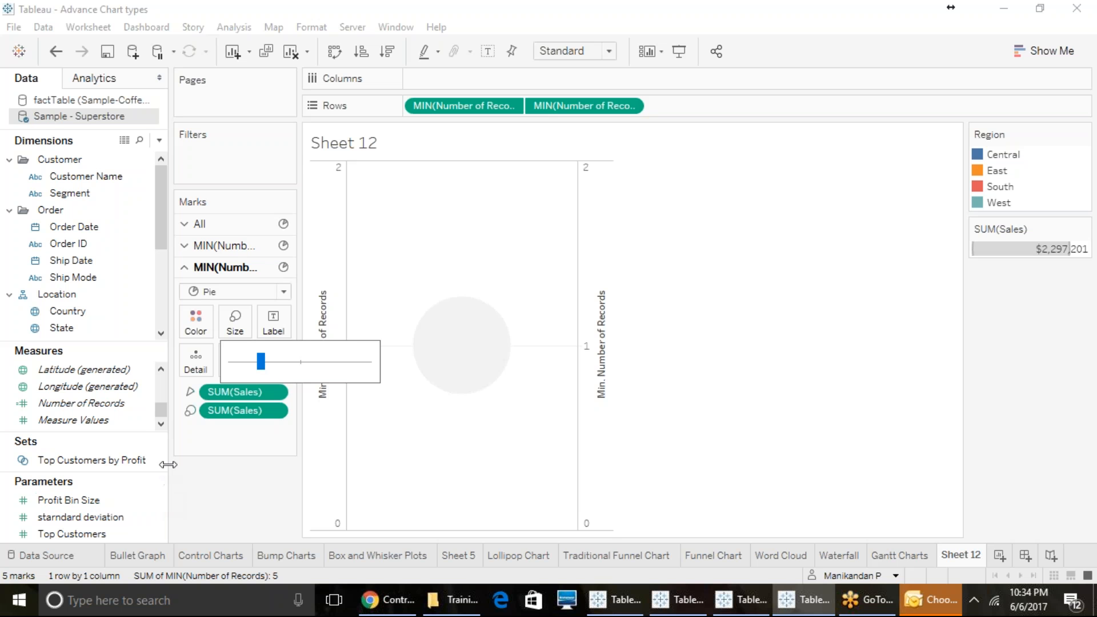
left_click(471, 423)
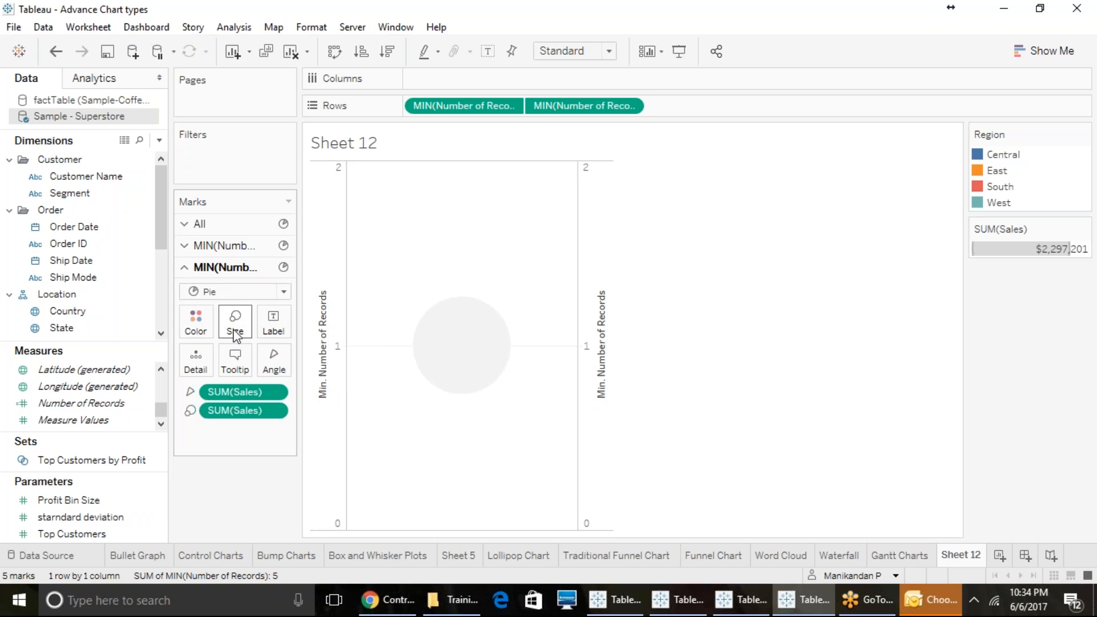
left_click(235, 291)
left_click(472, 448)
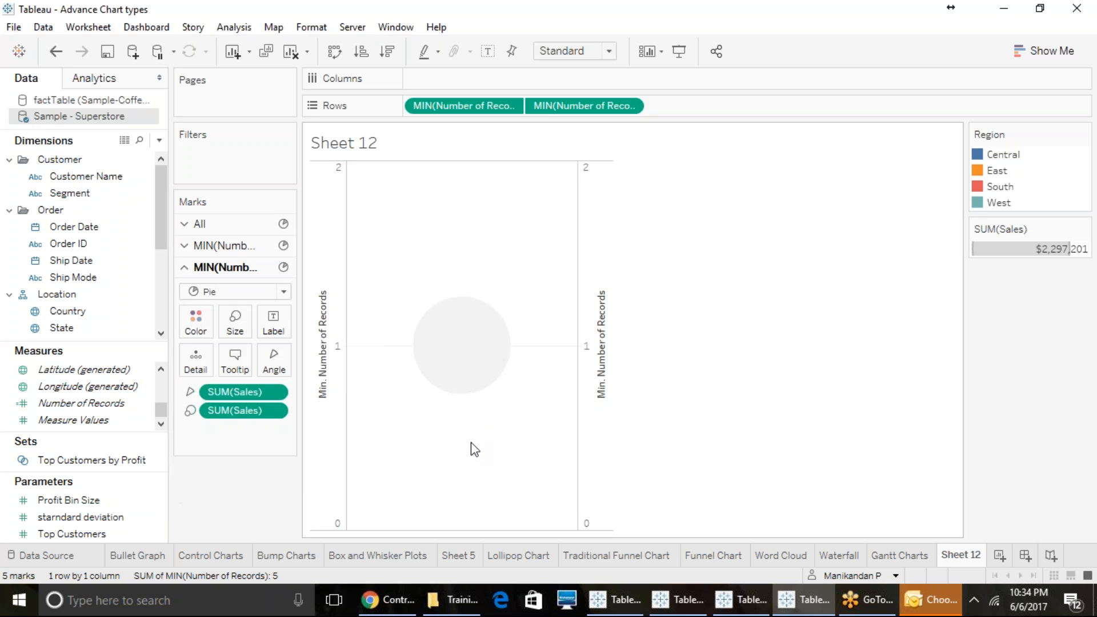
Remove SUM(Sales) from the second circle's size encoding and color the circle white
left_click(234, 324)
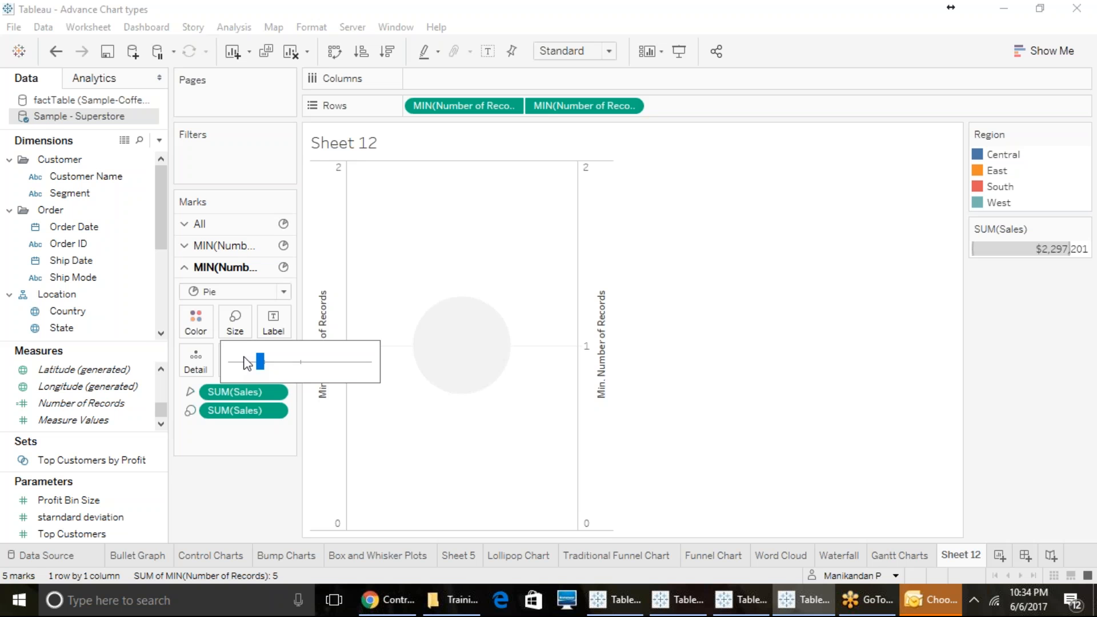
left_click_drag(242, 410, 52, 420)
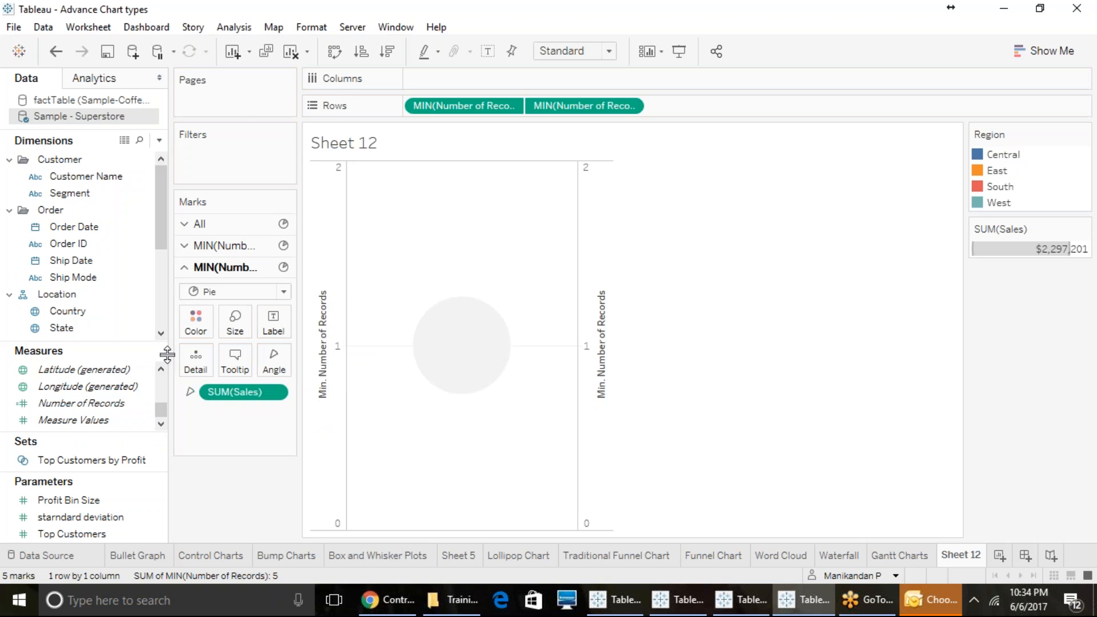
left_click(196, 328)
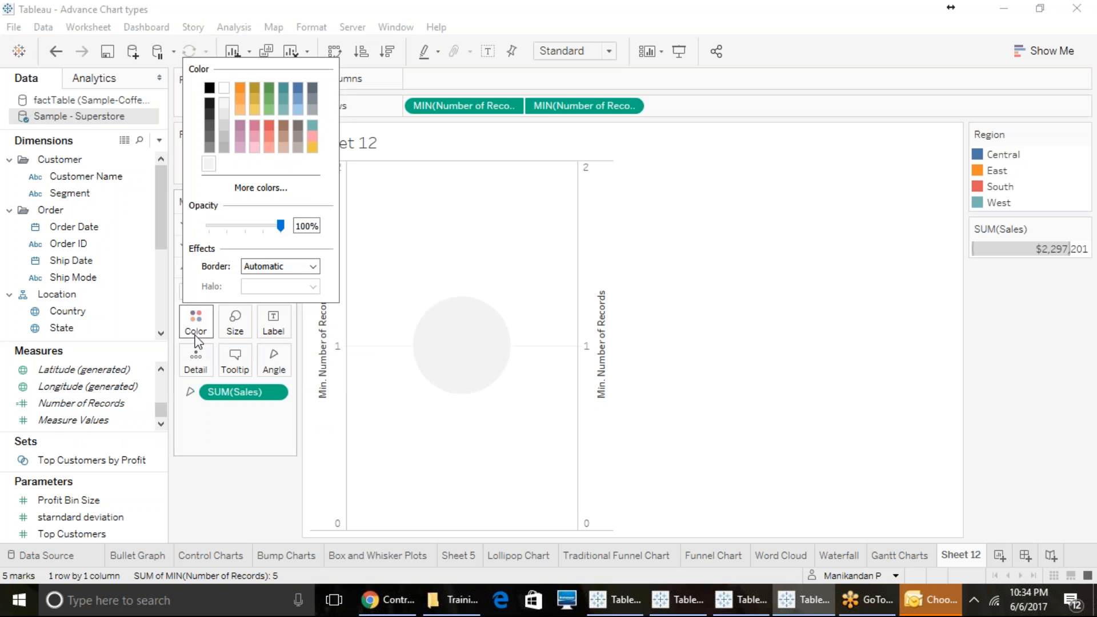
left_click(224, 91)
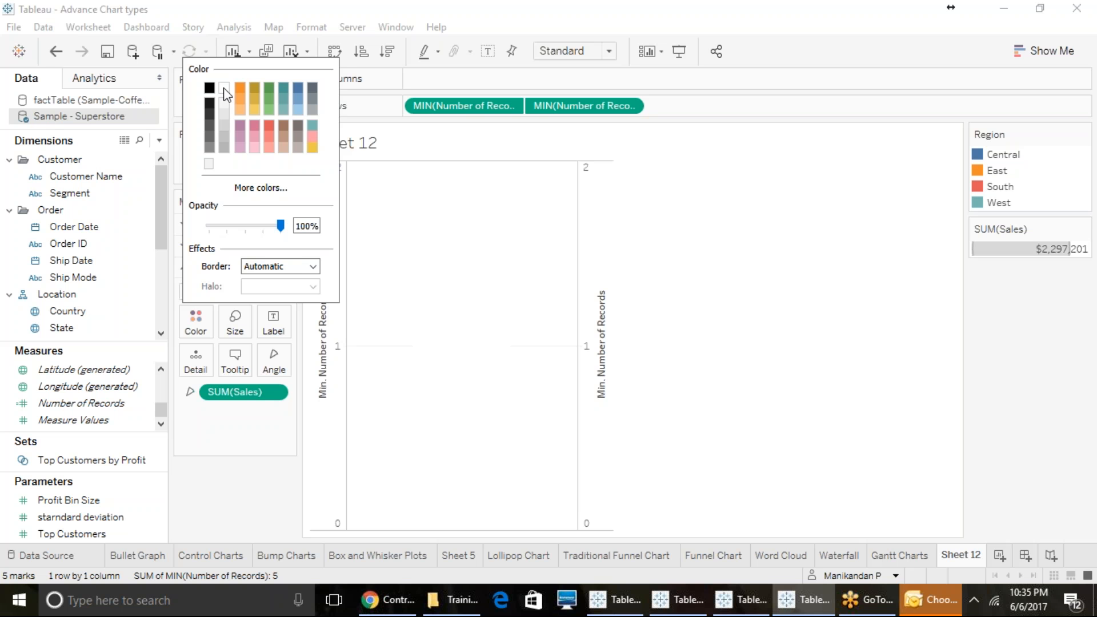
left_click(241, 444)
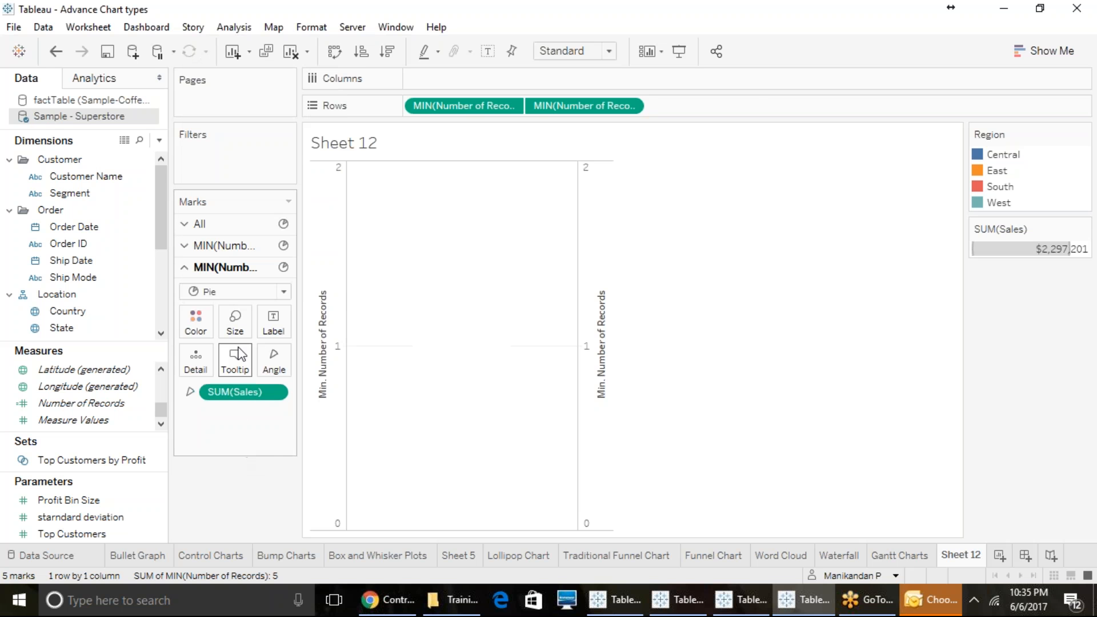
Reduce the mark size of the second Number of Records pie so the white centre leaves a ring of Region slices
left_click(236, 324)
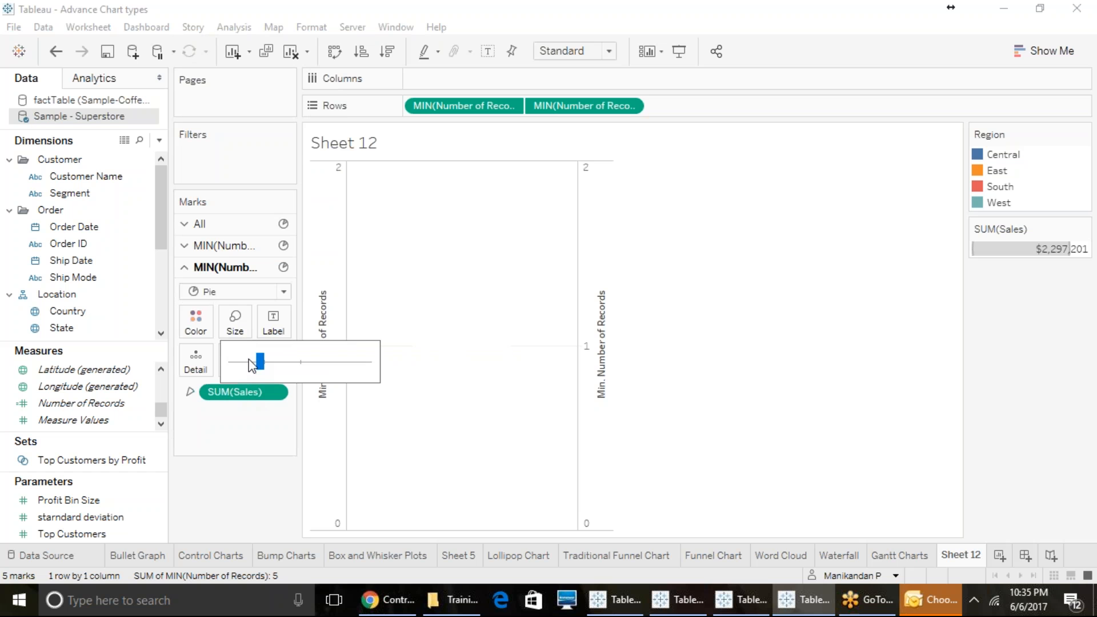
left_click_drag(252, 365, 248, 364)
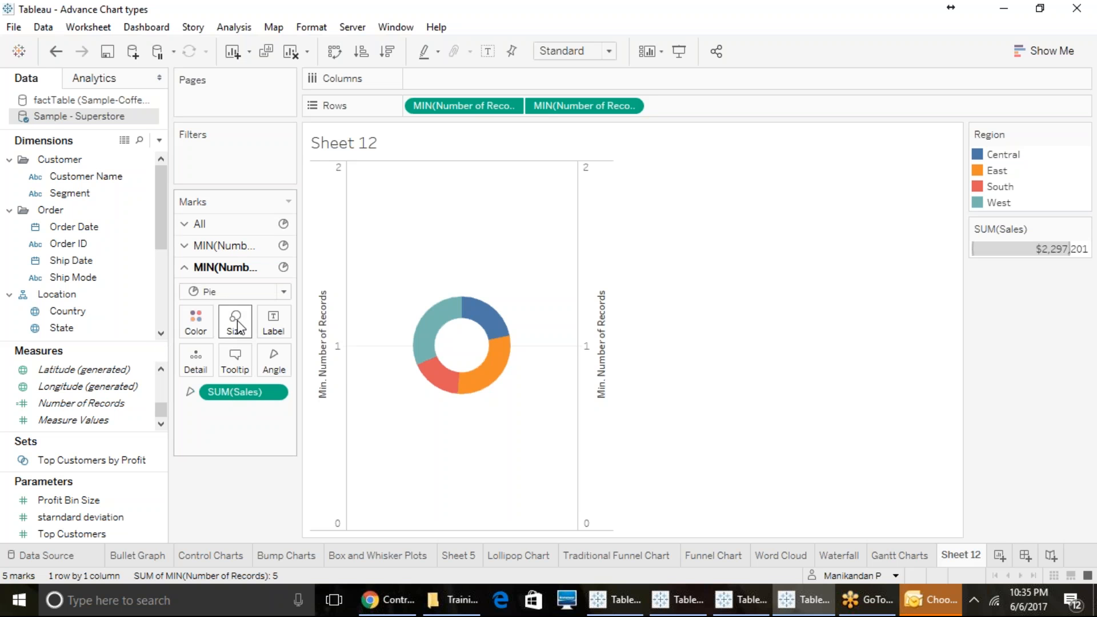
left_click(236, 330)
left_click(240, 448)
Review the mark settings for all marks and the second Number of Records pie, including its color options
left_click(245, 233)
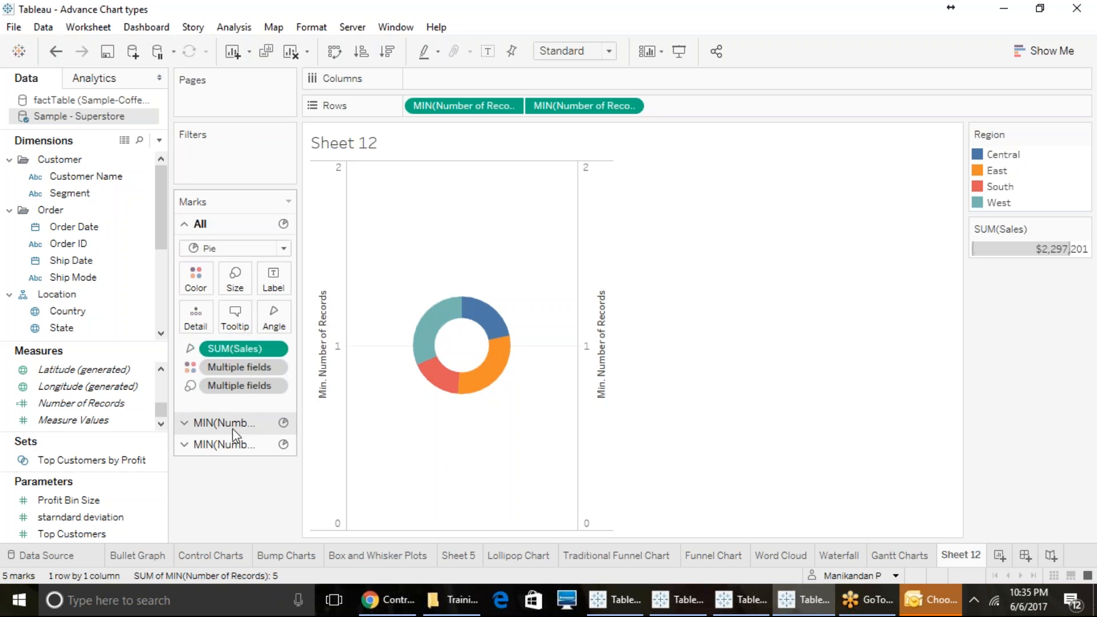
left_click(234, 447)
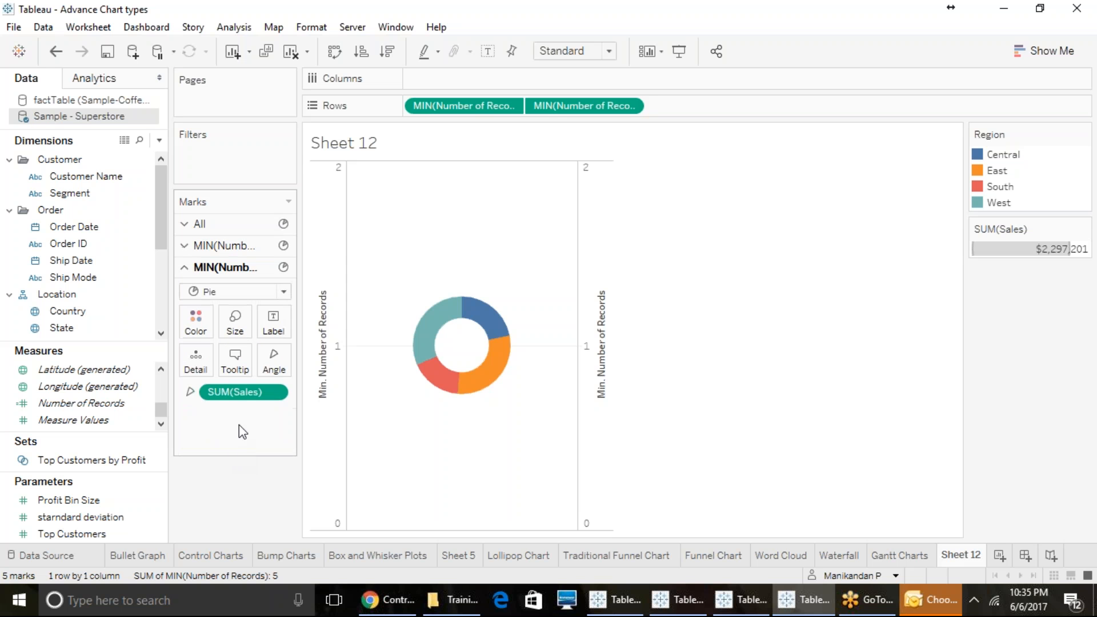
left_click(196, 335)
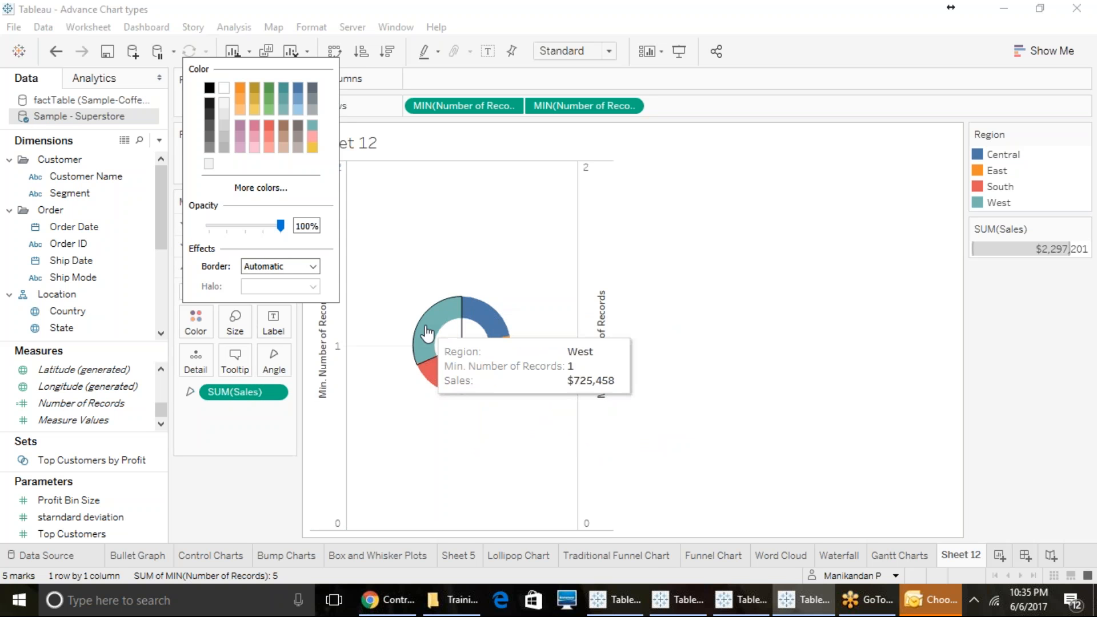
left_click(618, 407)
Hide the headers of both Min. Number of Records axes on the donut chart
right_click(592, 406)
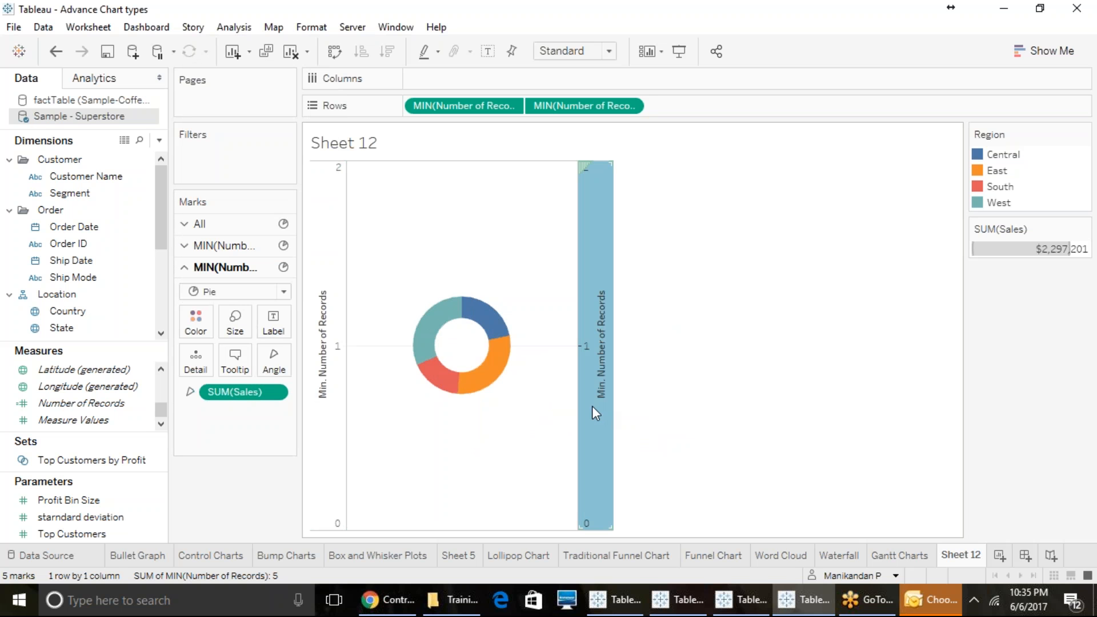
left_click(645, 580)
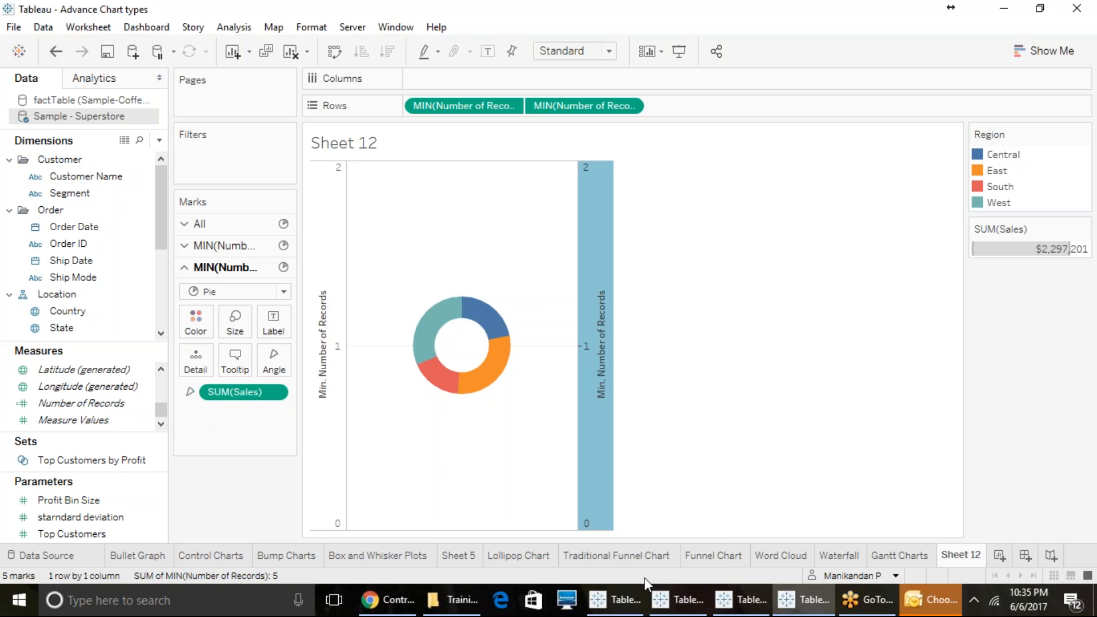
right_click(322, 444)
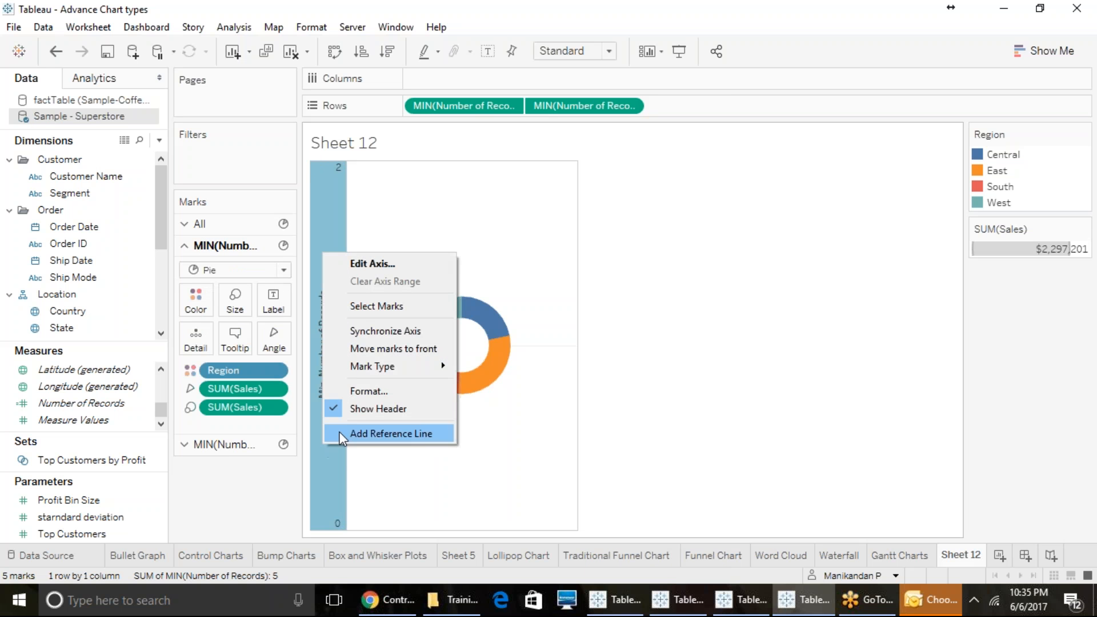
left_click(366, 409)
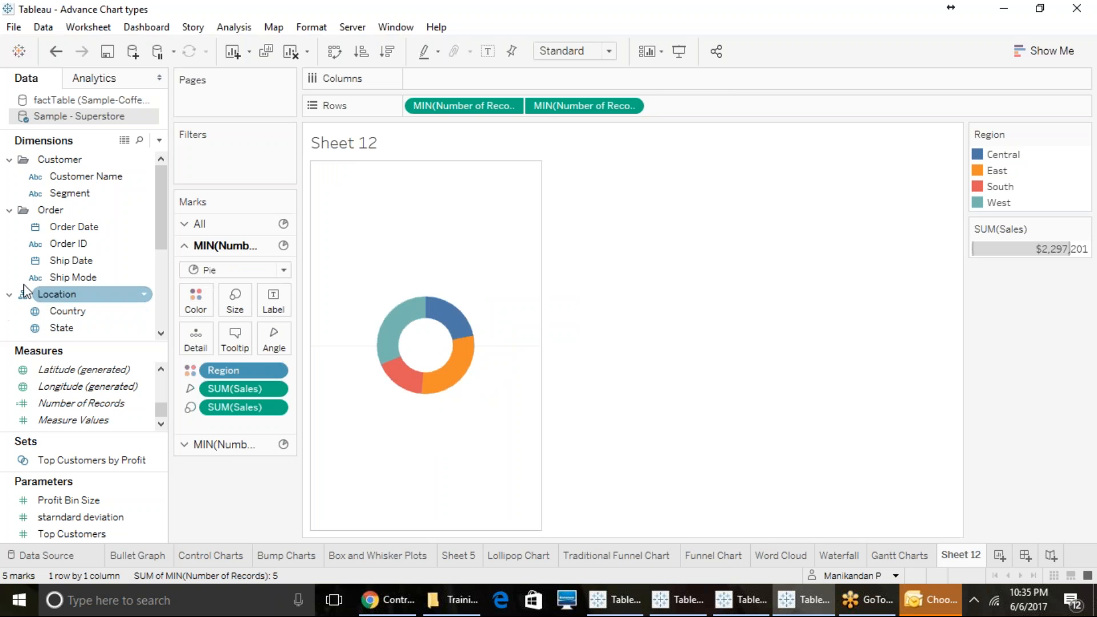
Label the slices of the first Number of Records pie with SUM(Sales)
left_click(199, 224)
left_click(229, 416)
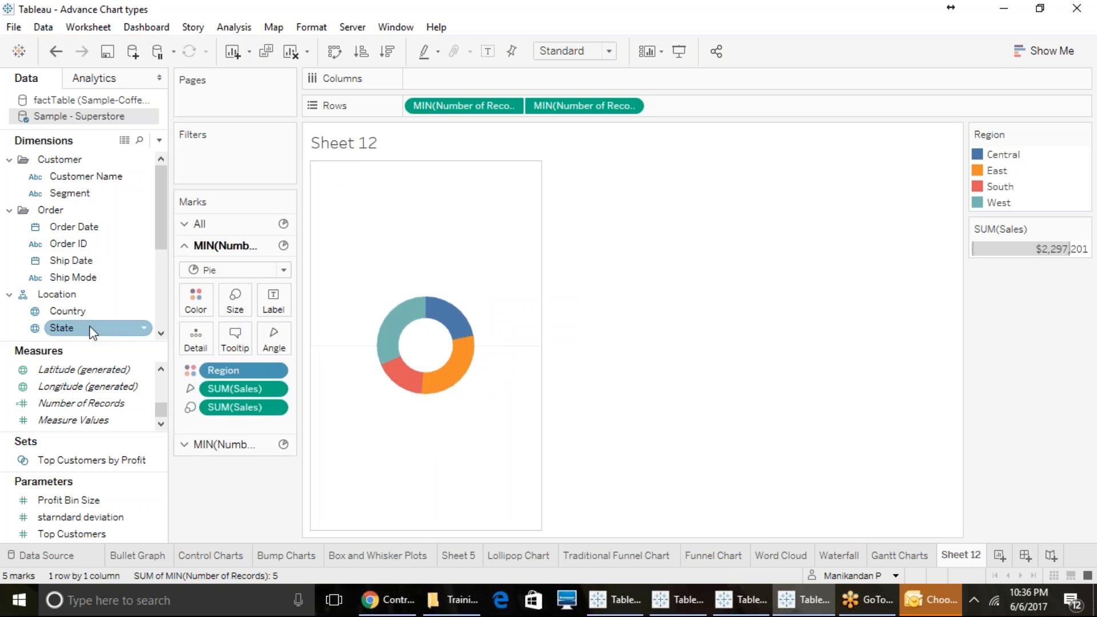
scroll(78, 303, "down", 1)
scroll(87, 376, "up", 3)
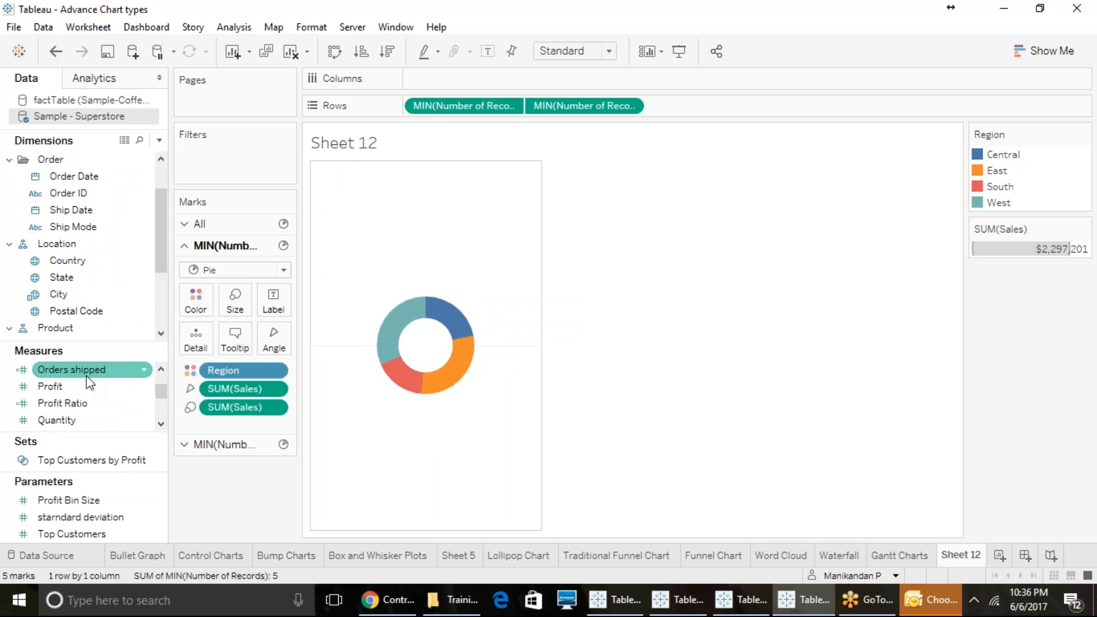
scroll(87, 386, "down", 3)
left_click_drag(81, 403, 275, 304)
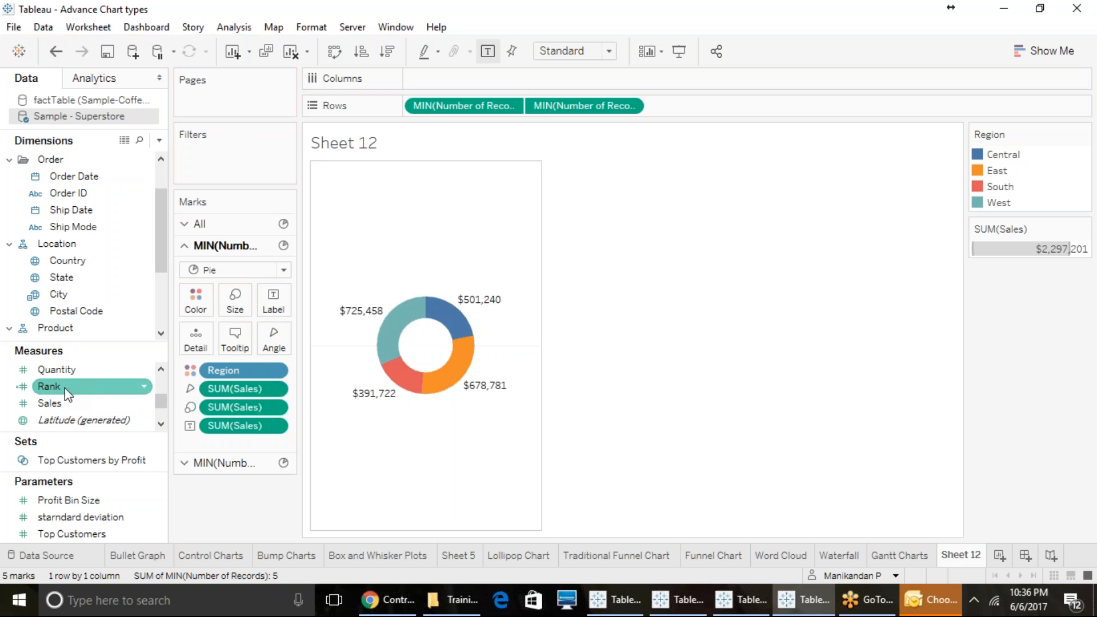
Add Region to the labels of the first Number of Records pie
scroll(64, 388, "up", 3)
scroll(72, 325, "up", 1)
scroll(71, 325, "down", 2)
scroll(72, 324, "down", 4)
left_click_drag(70, 311, 275, 308)
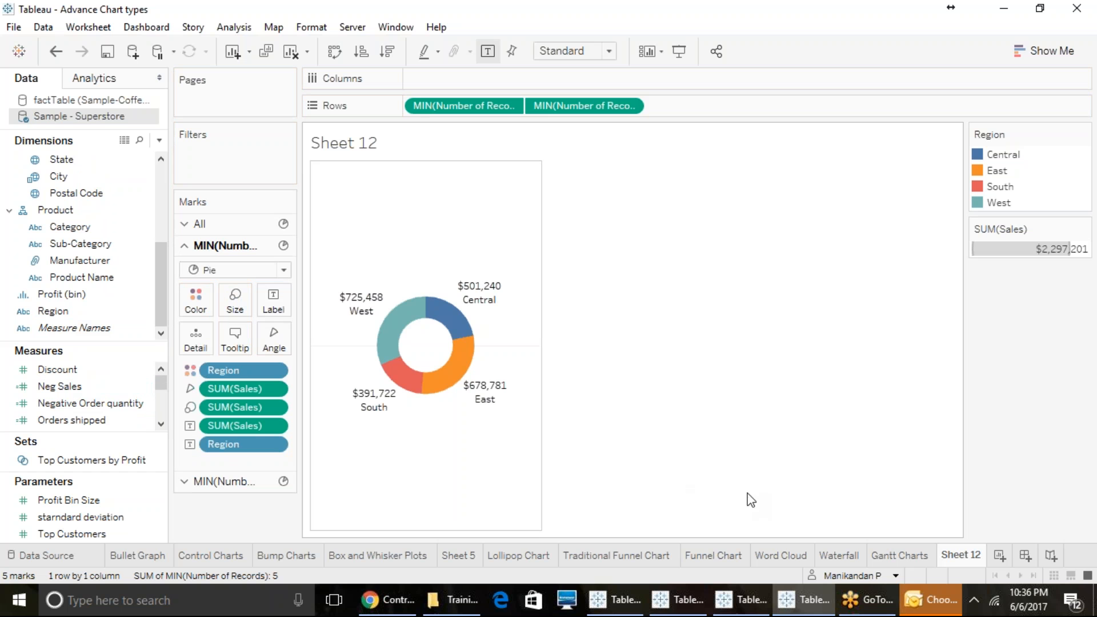
Rename the worksheet Sheet 12 as Donut Chart
right_click(964, 556)
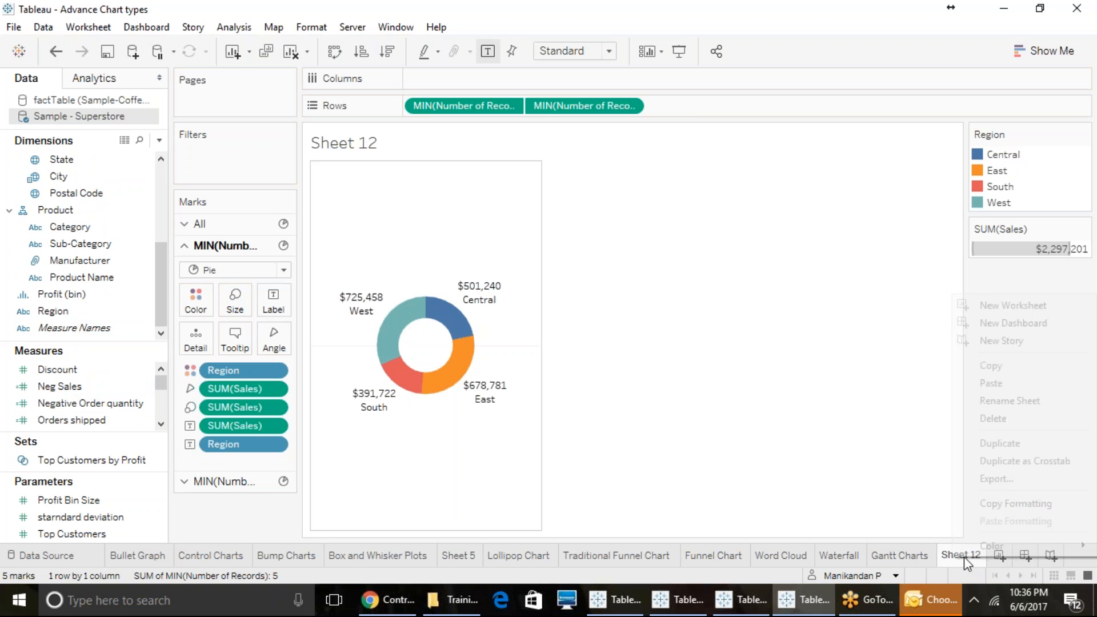
left_click(1009, 400)
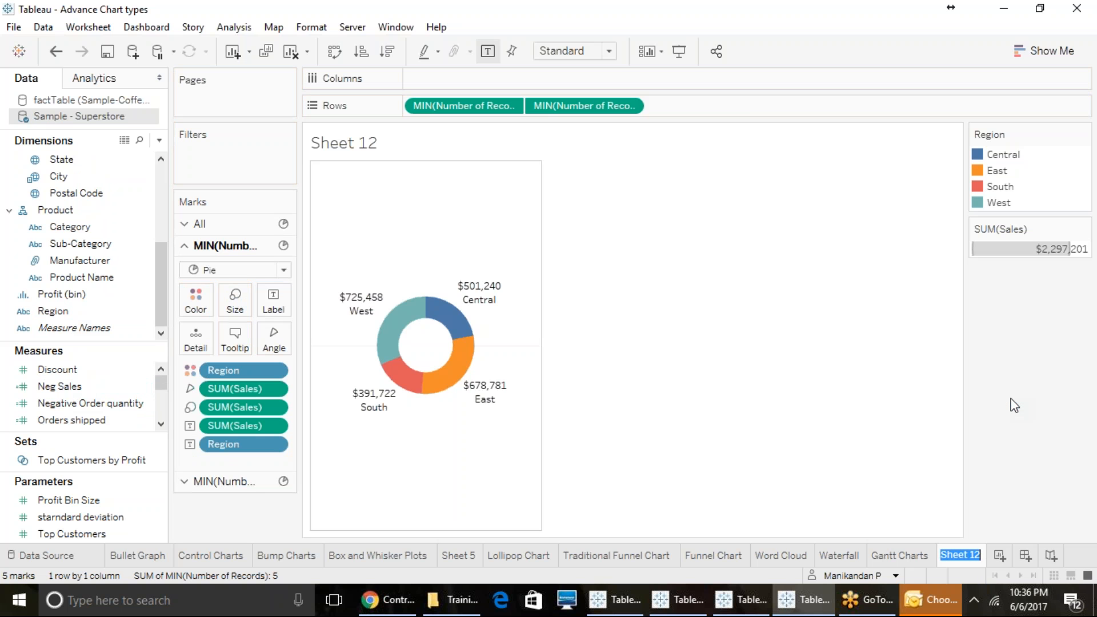
type("Donut Chart")
key("Return")
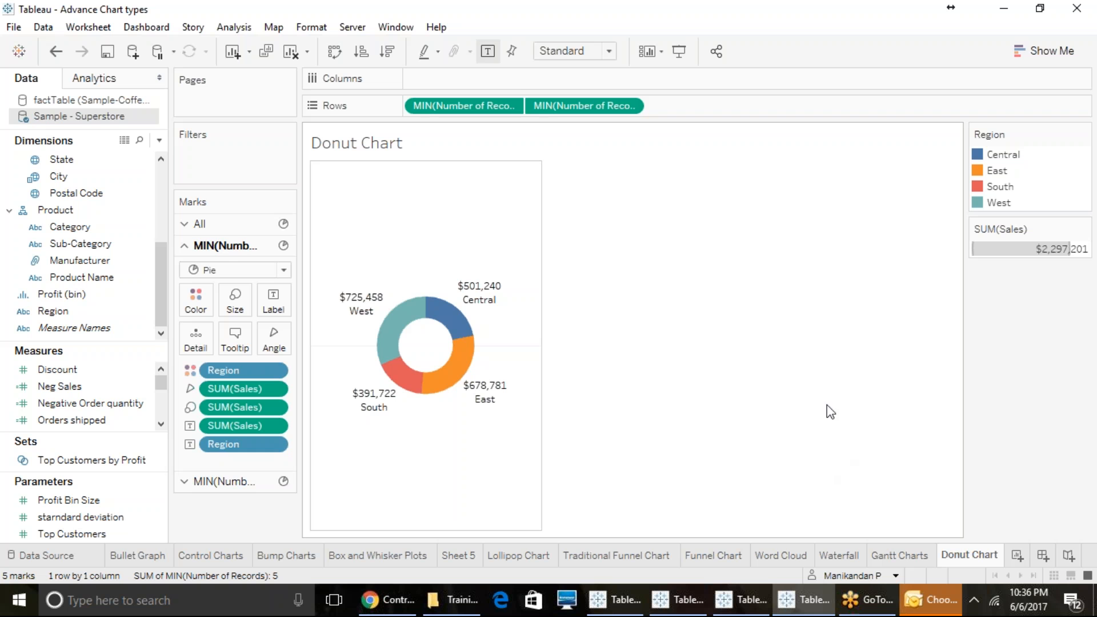
Look back through the finished chart sheets from Gantt Charts to Bullet Graph and scroll through the bullet graph
left_click(921, 561)
left_click(849, 563)
mouse_move(780, 558)
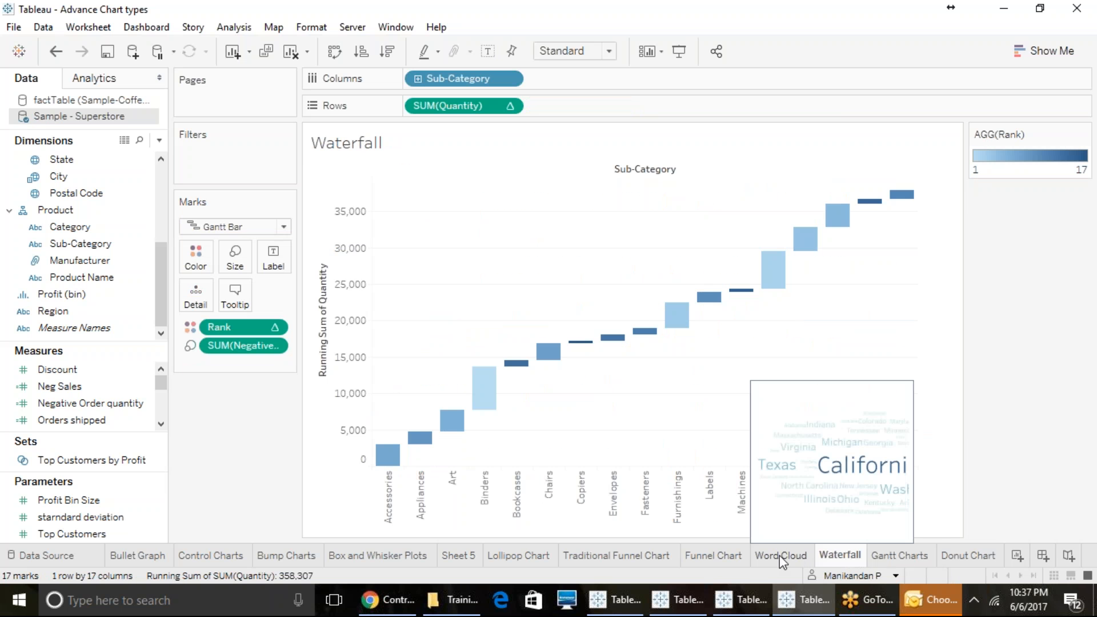
left_click(780, 556)
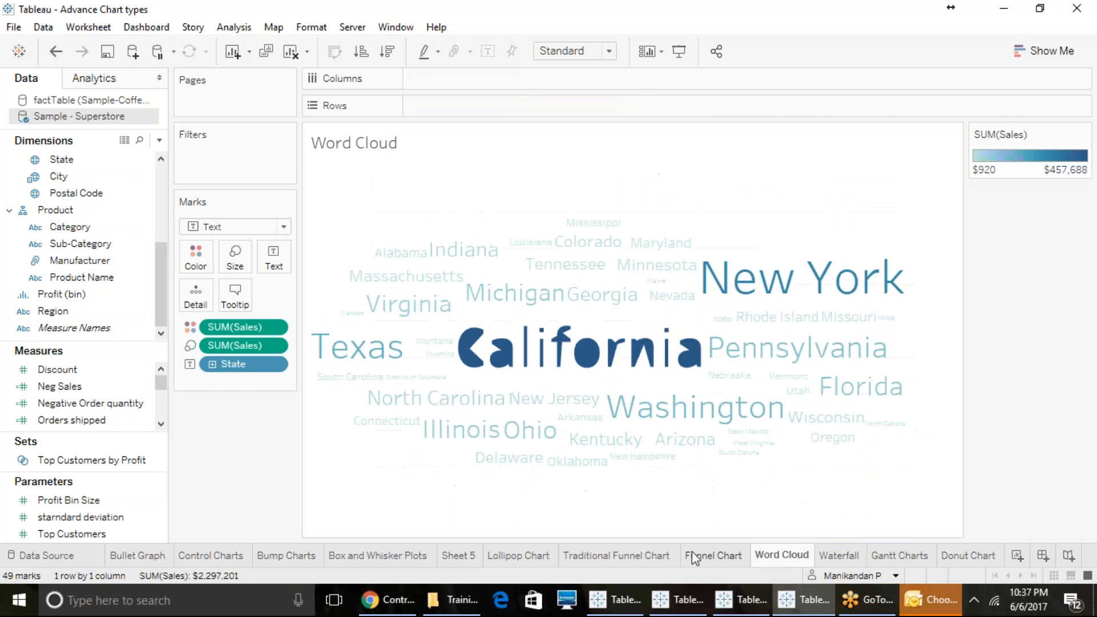
left_click(693, 558)
left_click(571, 556)
left_click(519, 556)
left_click(400, 557)
left_click(278, 557)
left_click(197, 555)
left_click(137, 556)
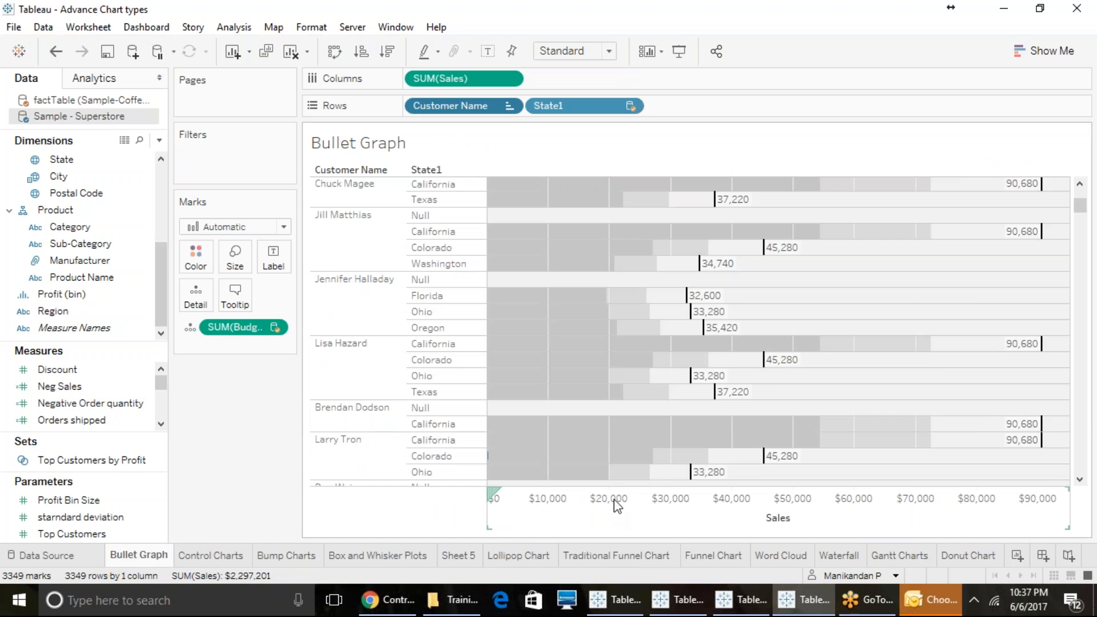
scroll(609, 516, "up", 1)
scroll(906, 345, "up", 10)
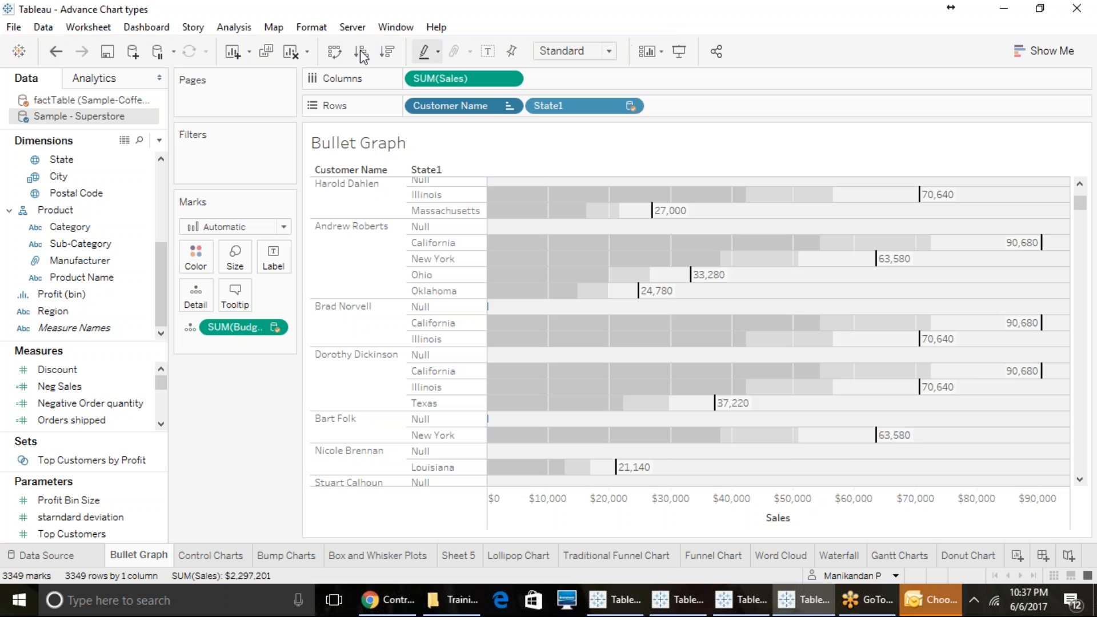
Save the workbook
left_click(14, 27)
left_click(58, 104)
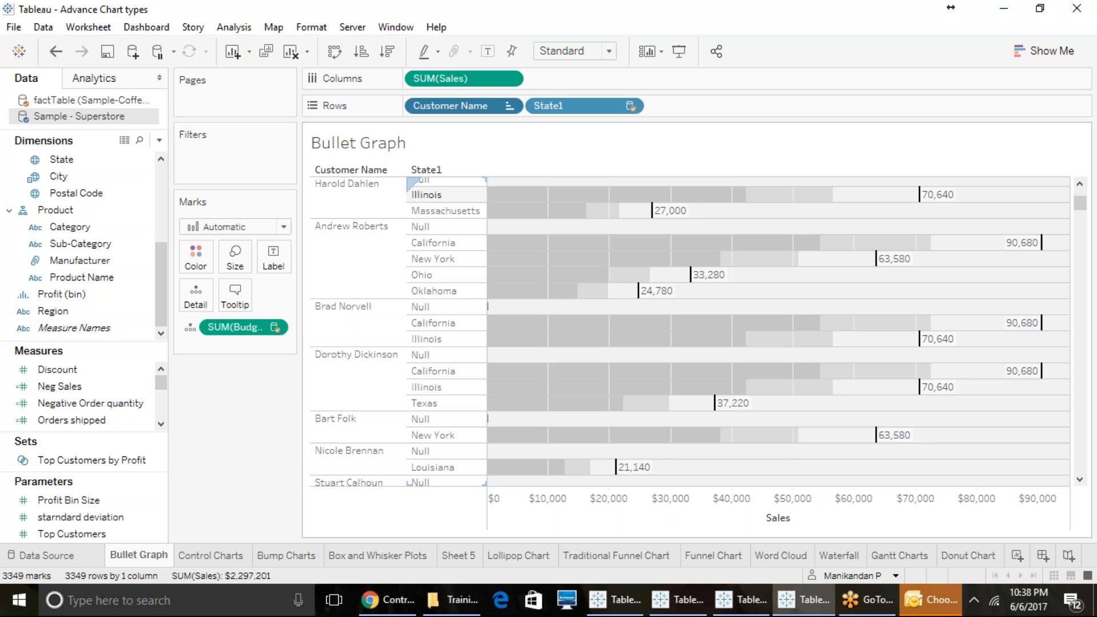
Examine the Bump Charts, Bullet Graph and Control Charts sheets, including points and standard deviation limits in the control chart
left_click(270, 557)
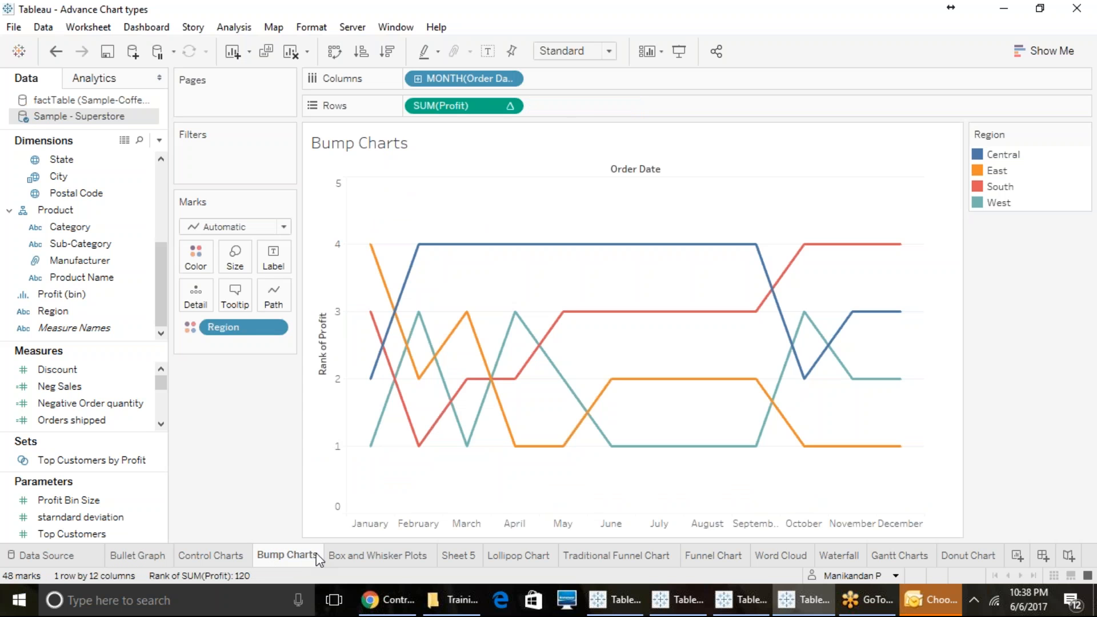
mouse_move(318, 558)
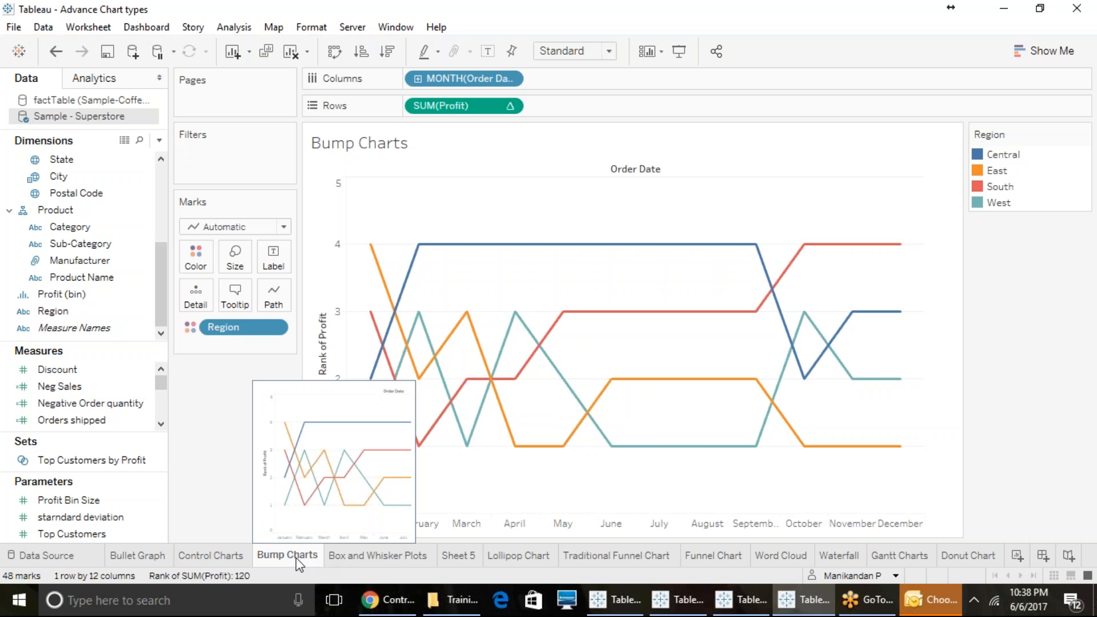
left_click(166, 554)
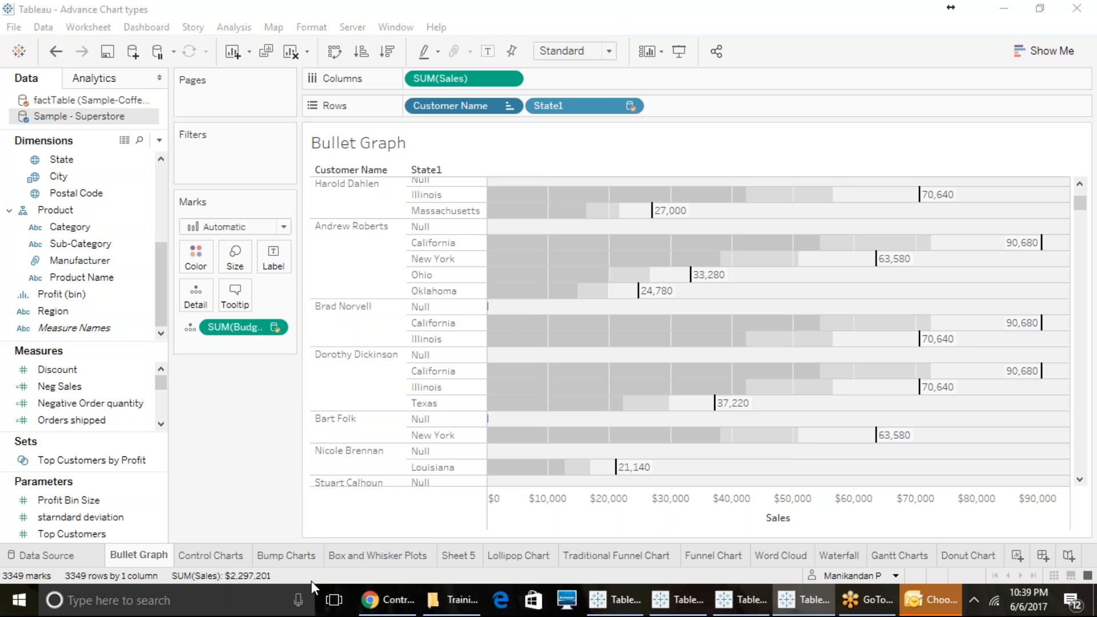
left_click(236, 556)
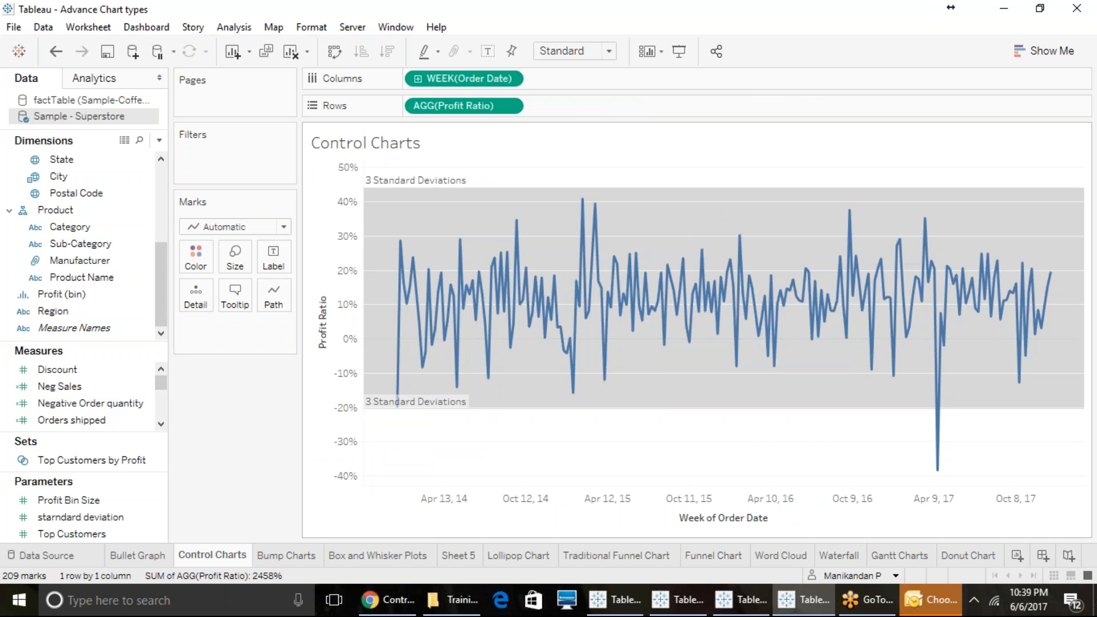
mouse_move(637, 406)
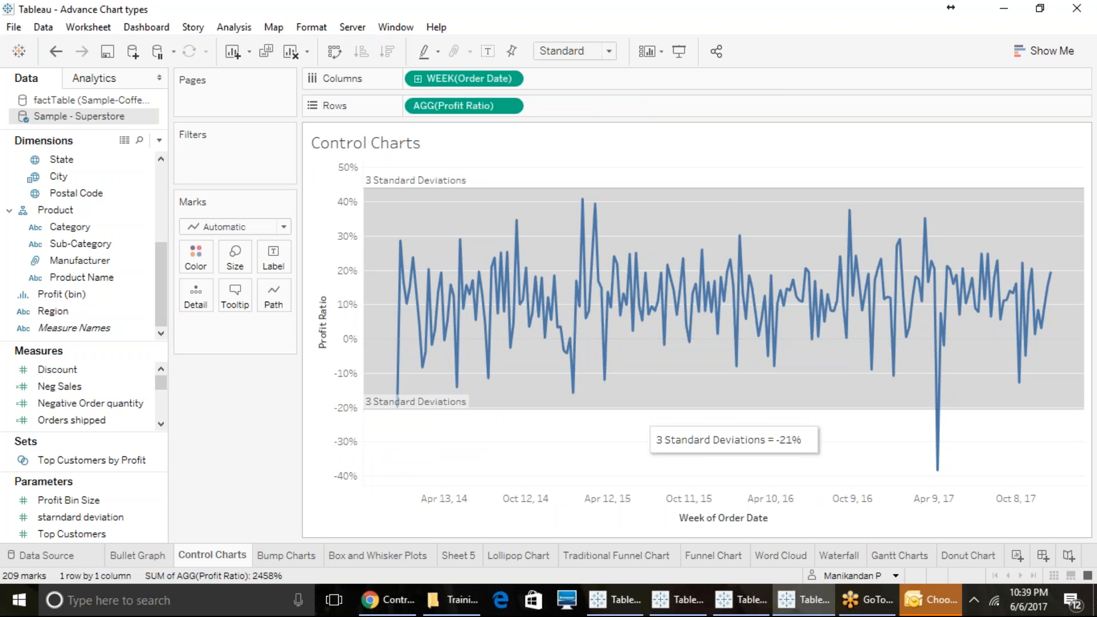
mouse_move(428, 294)
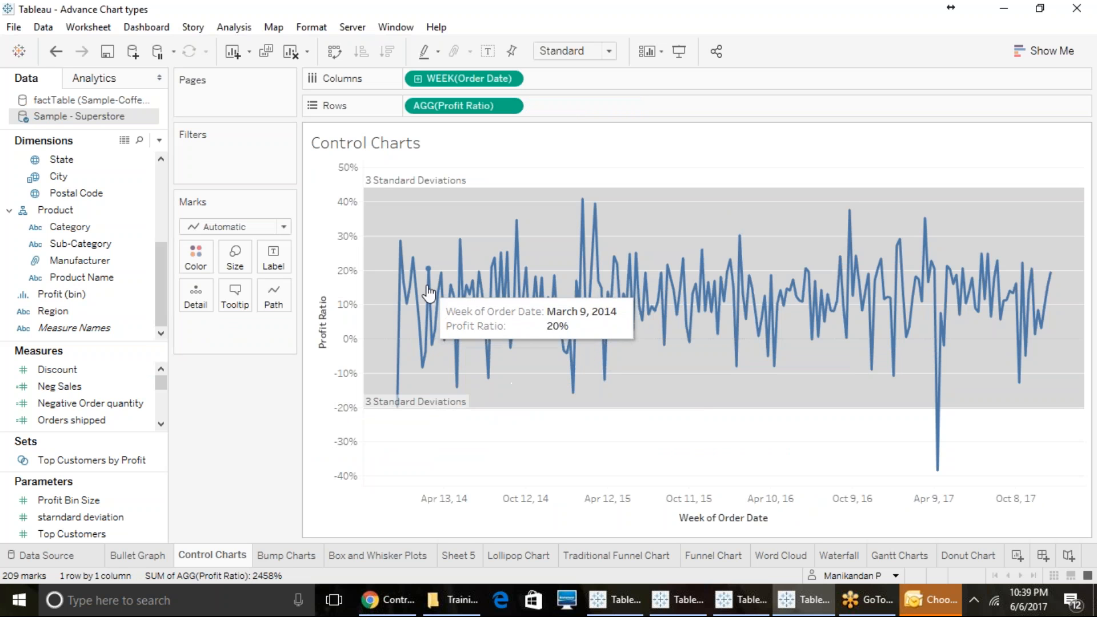
mouse_move(483, 188)
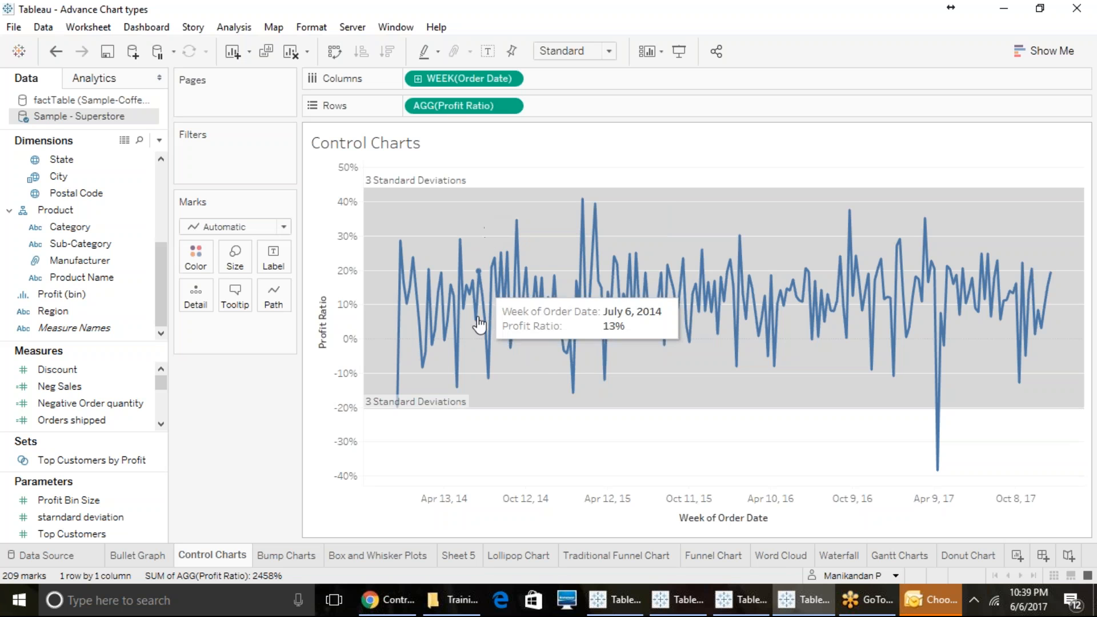
Review the Box and Whisker Plots, Lollipop Chart, Traditional Funnel Chart, Funnel Chart, Word Cloud and Waterfall sheets
left_click(412, 549)
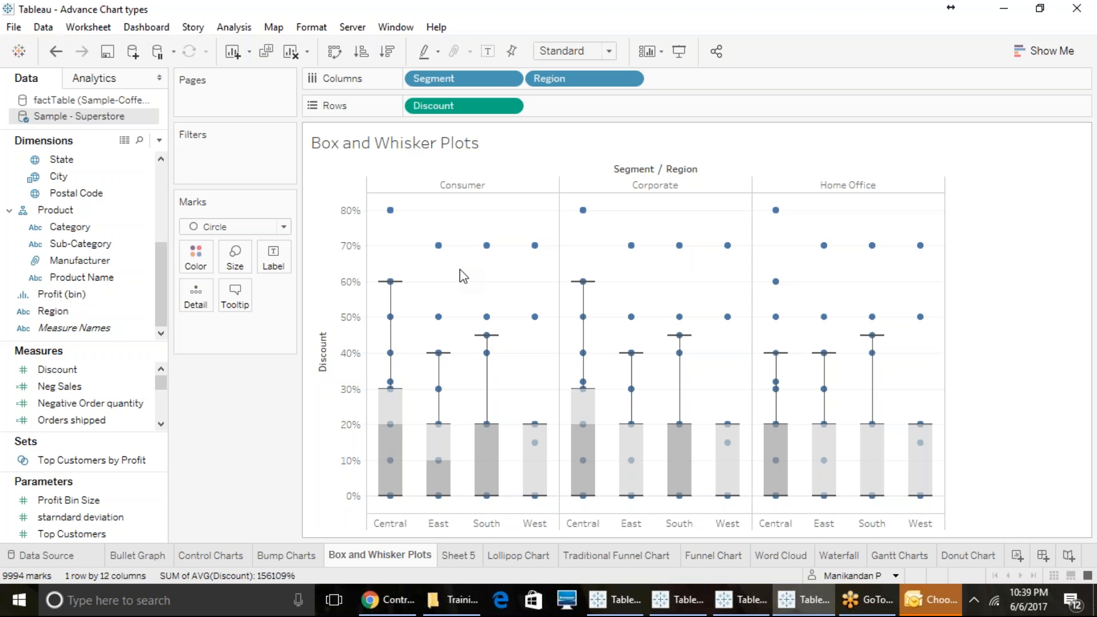
left_click(509, 557)
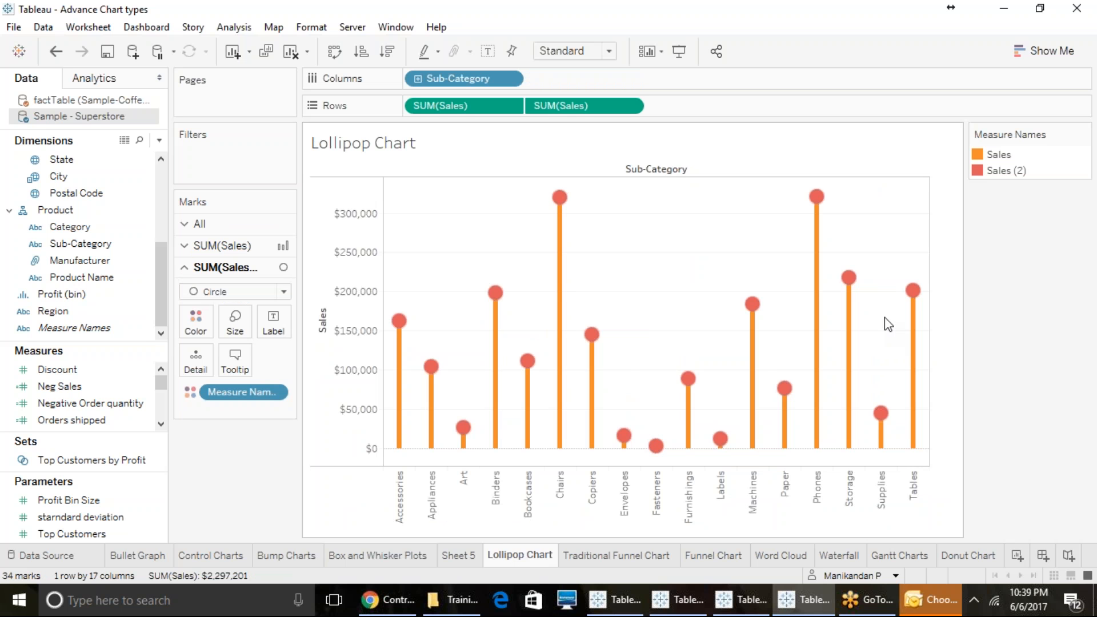
left_click(648, 558)
left_click(697, 556)
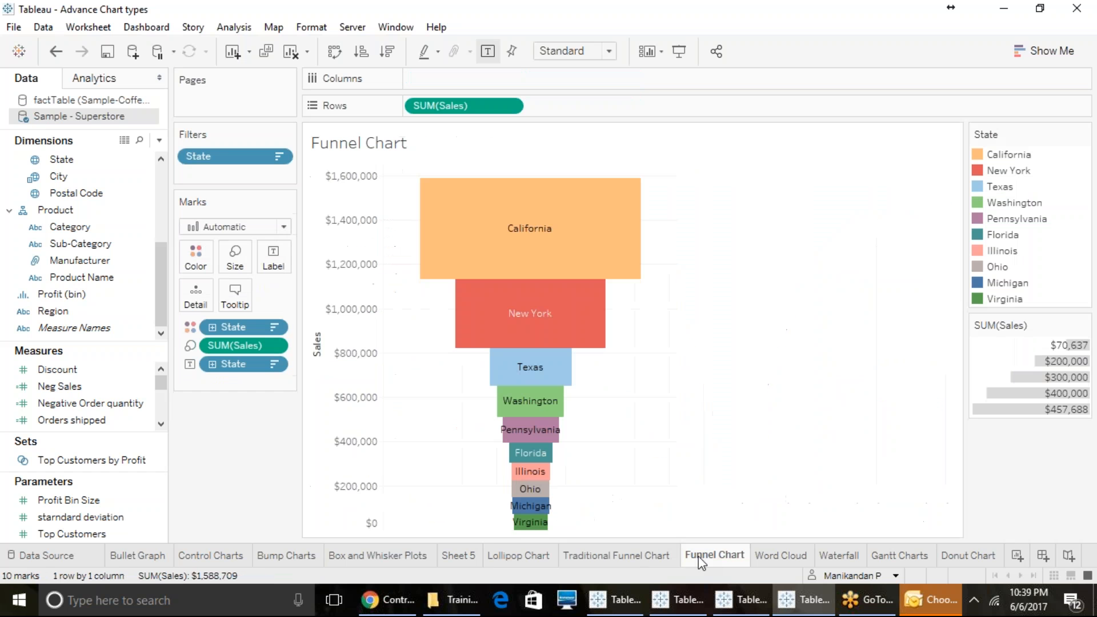
left_click(659, 556)
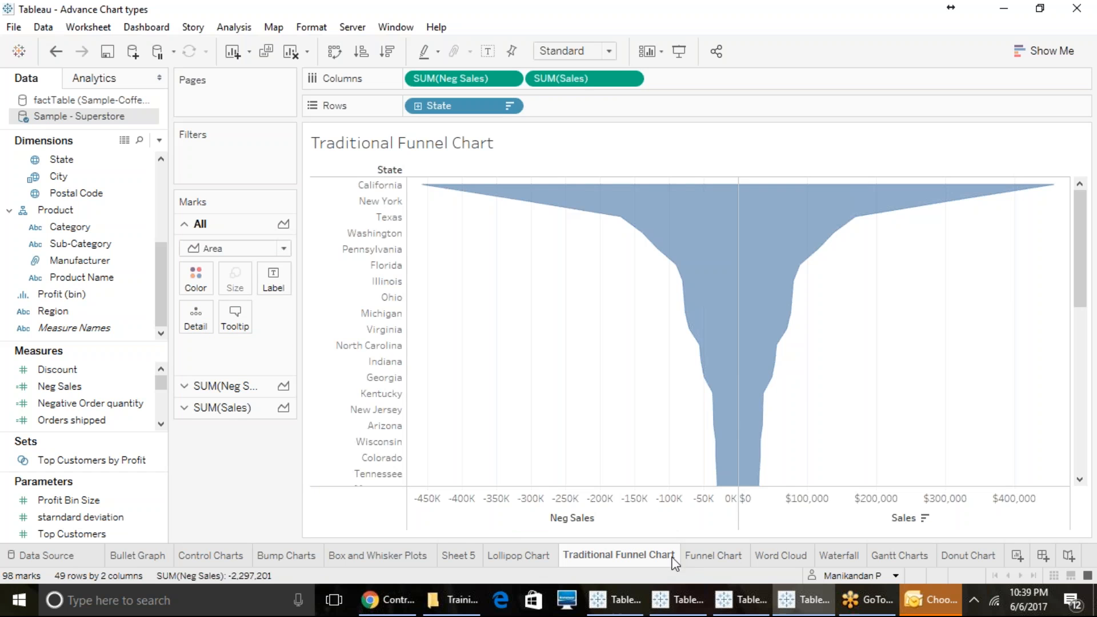
left_click(706, 562)
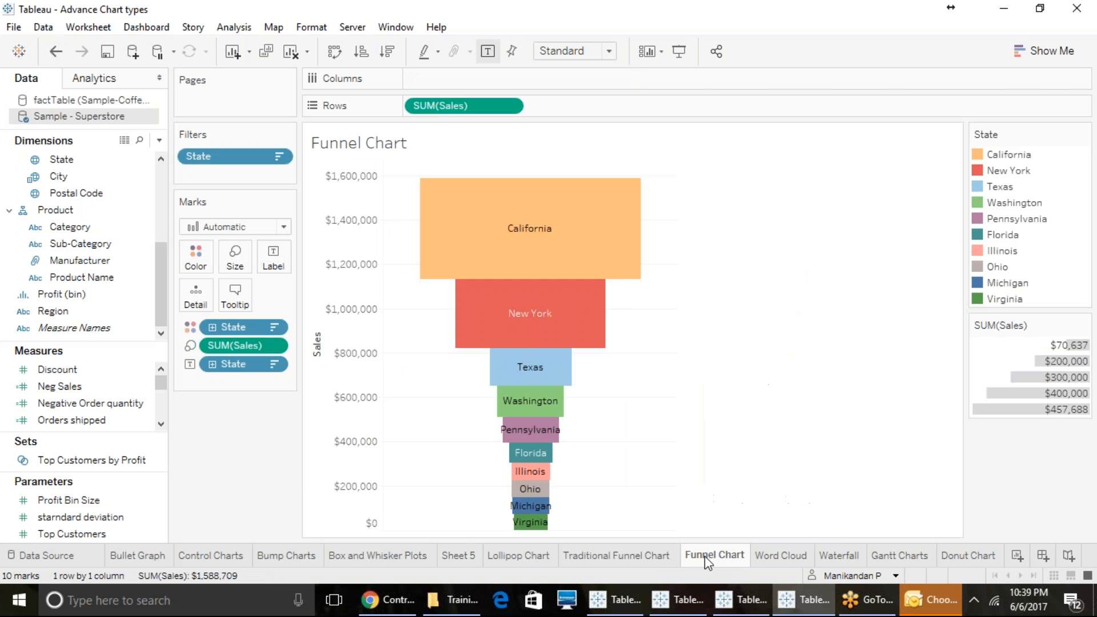
left_click(776, 558)
mouse_move(437, 275)
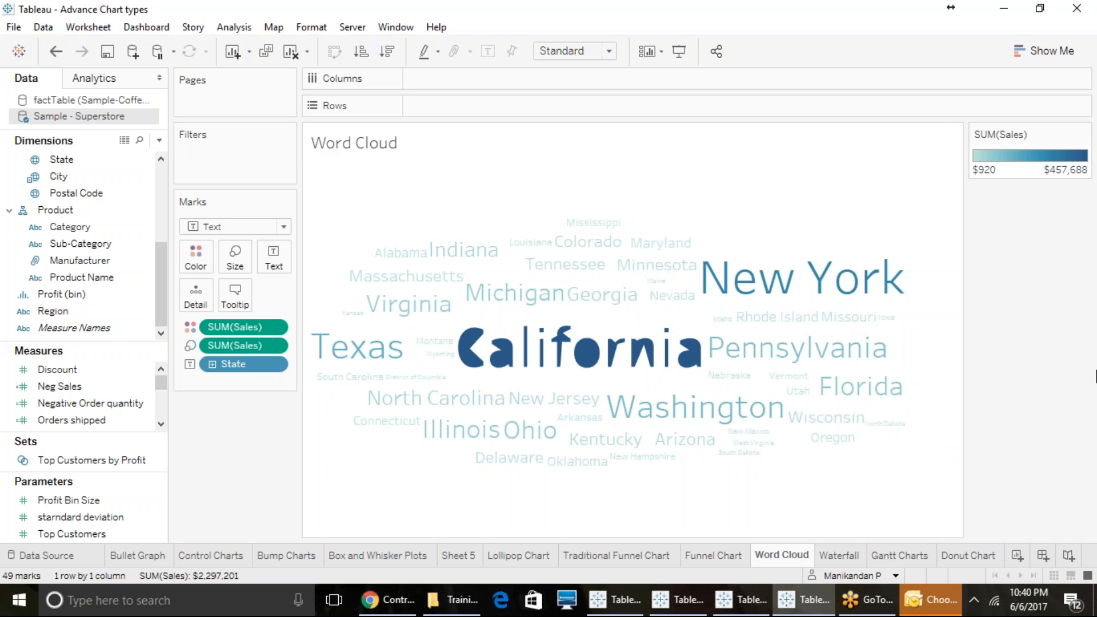
left_click(850, 556)
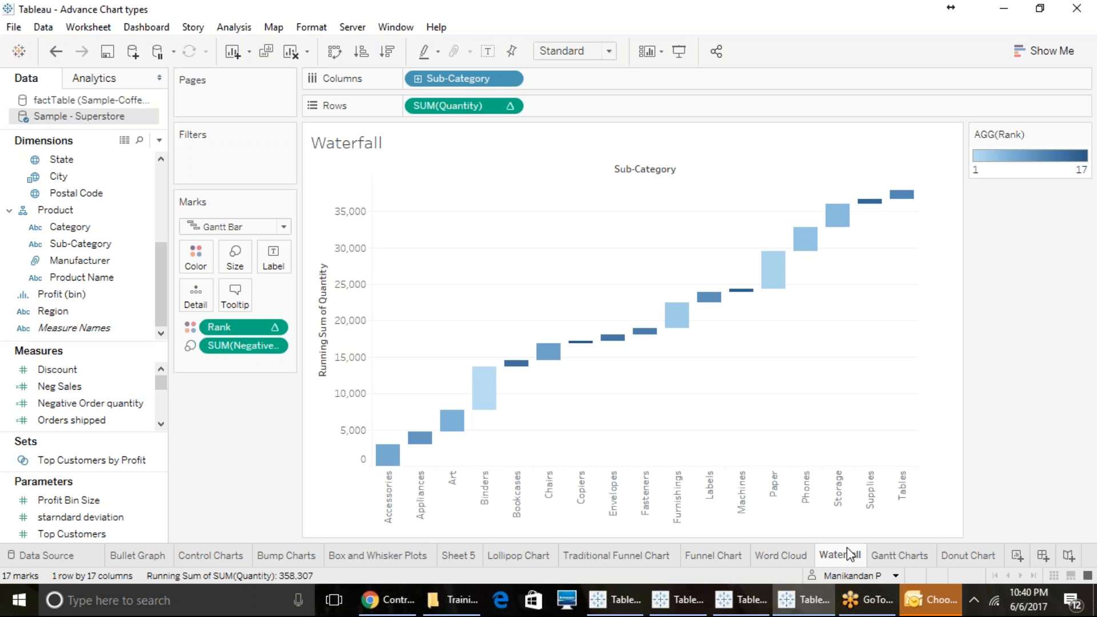
Review the Gantt Charts sheet, including the details of a Second Class mark under Bookcases, and the Donut Chart sheet
mouse_move(850, 553)
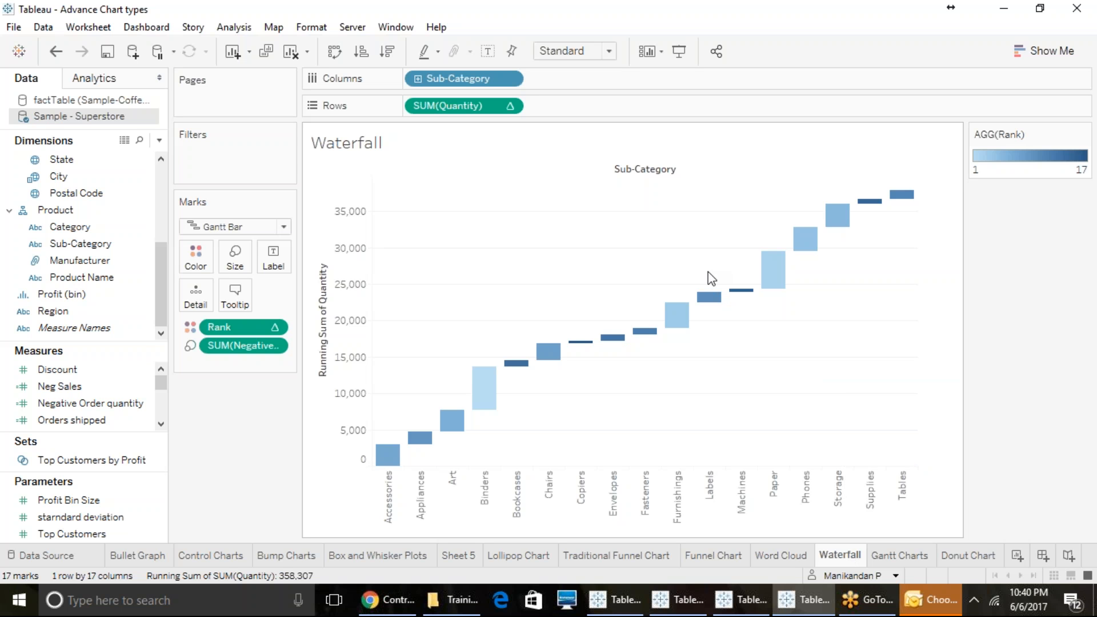
left_click(894, 558)
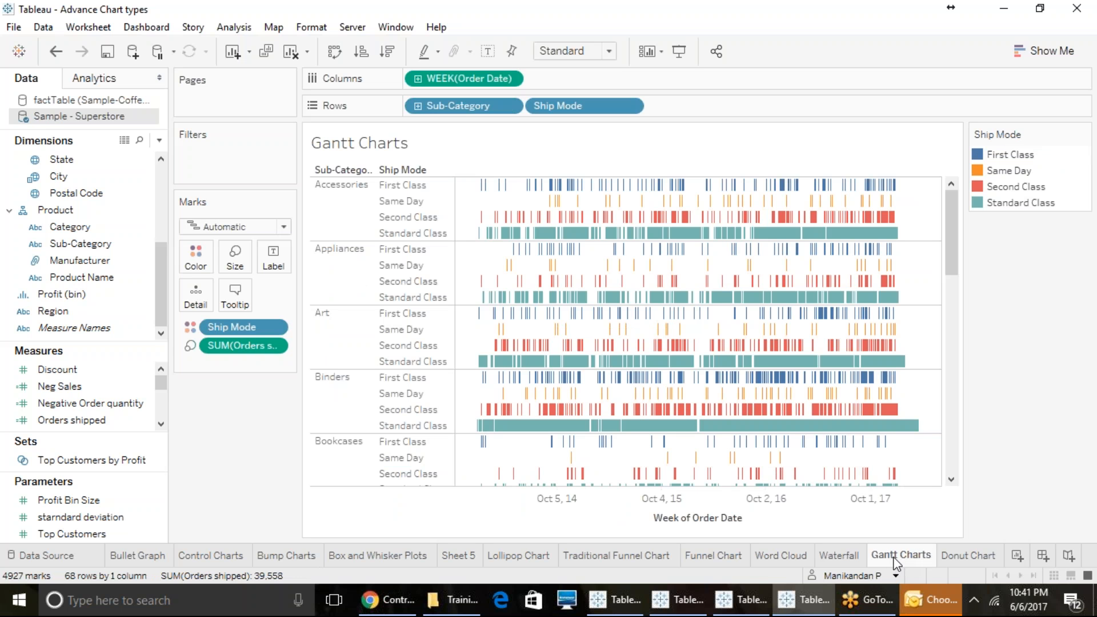
mouse_move(895, 555)
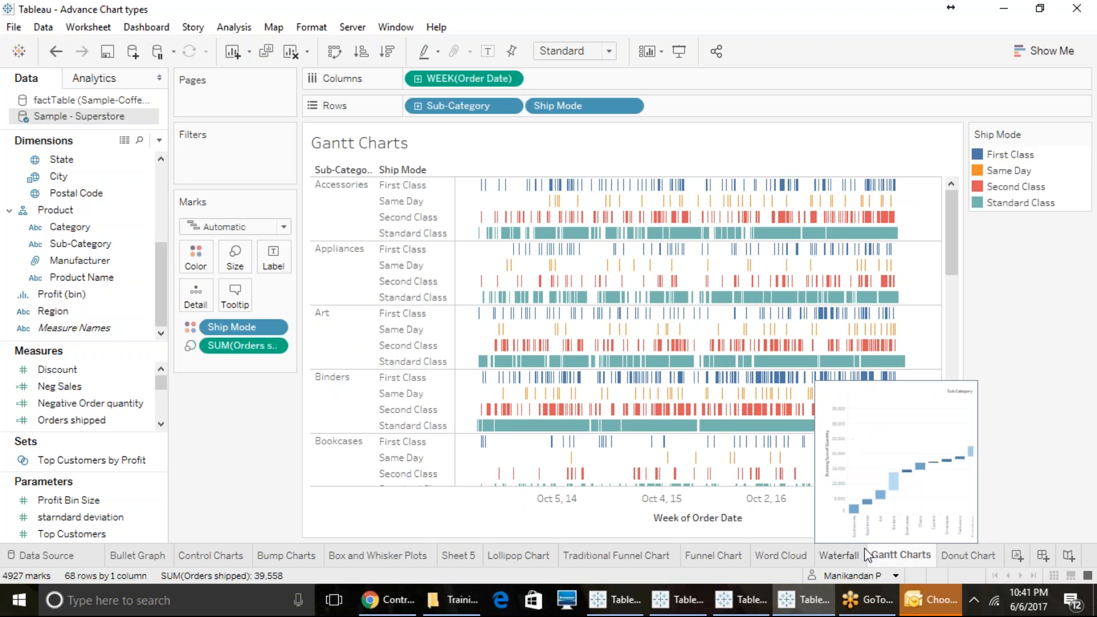
mouse_move(710, 482)
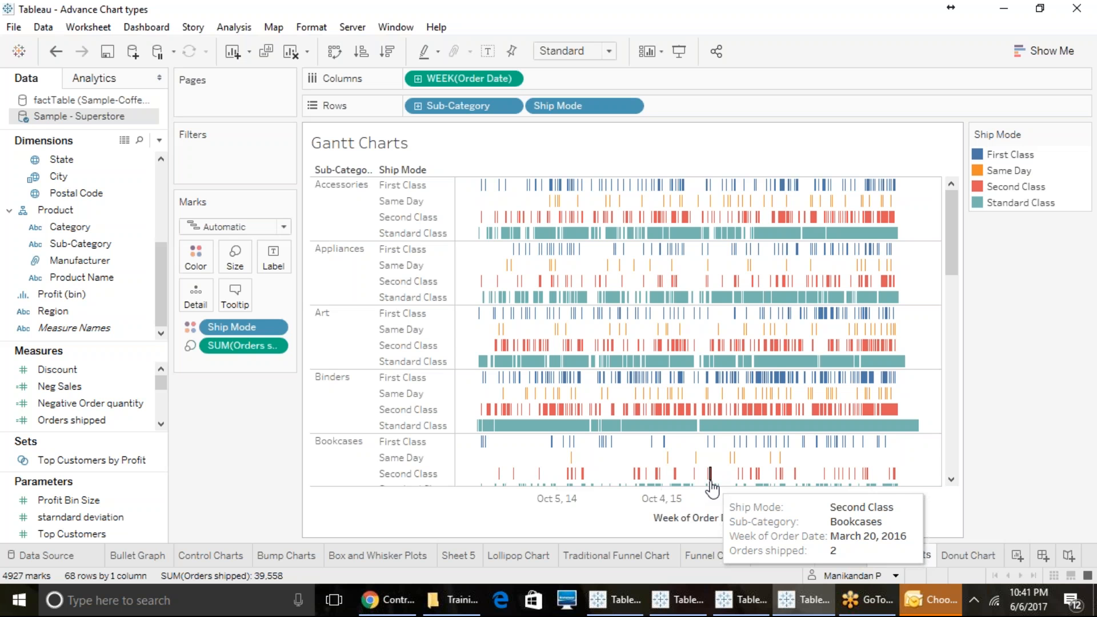
left_click(995, 566)
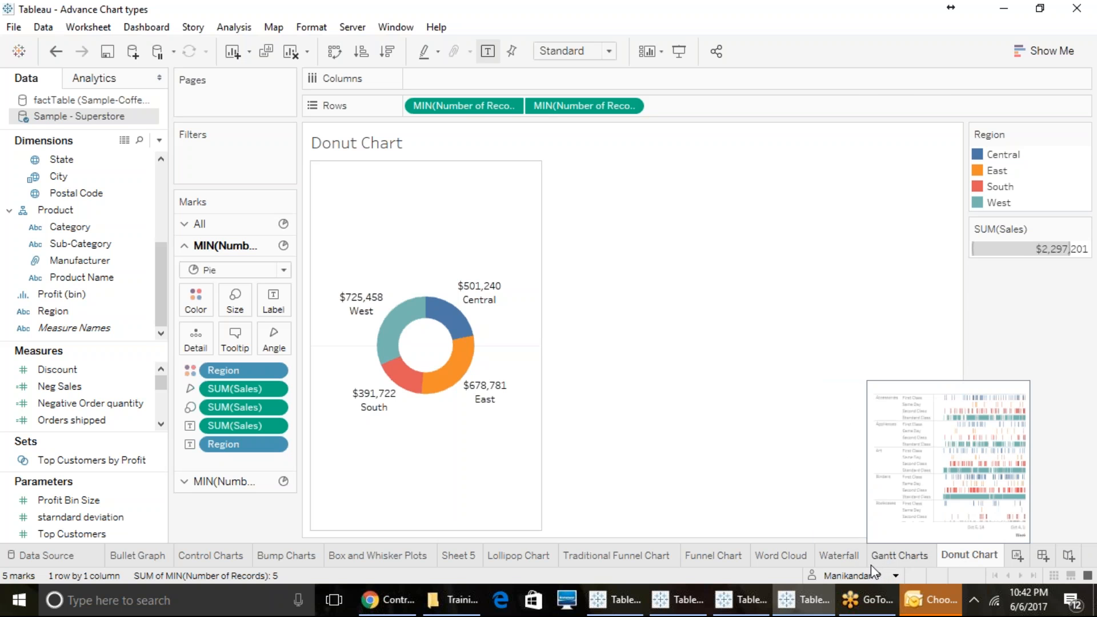
mouse_move(506, 562)
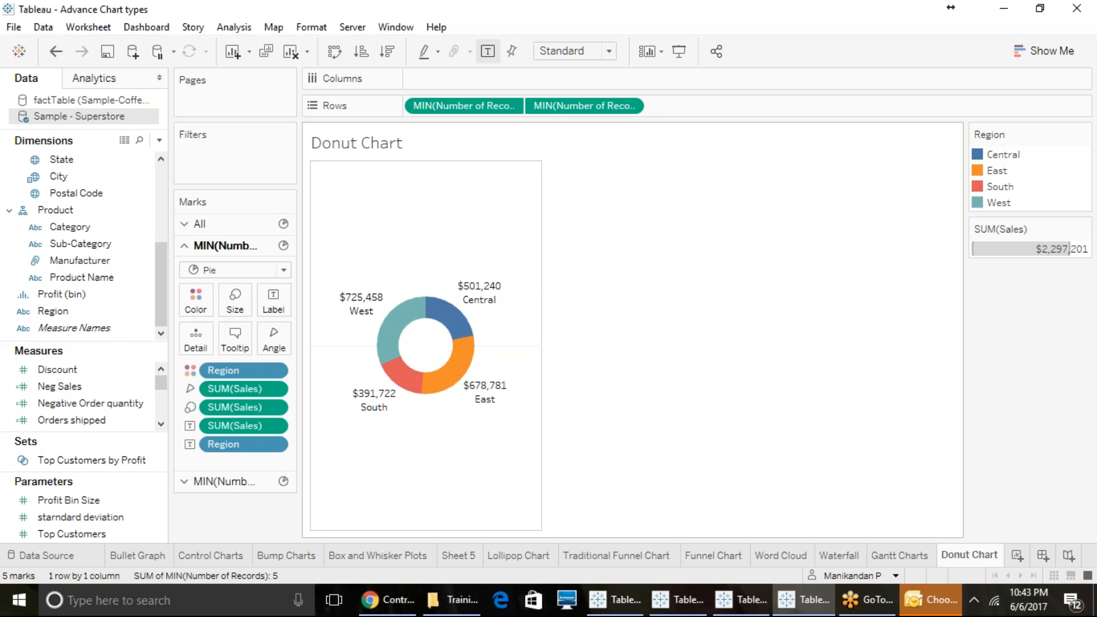
Switch to the pending Choose Profile dialog and cancel it without choosing a profile
left_click(928, 600)
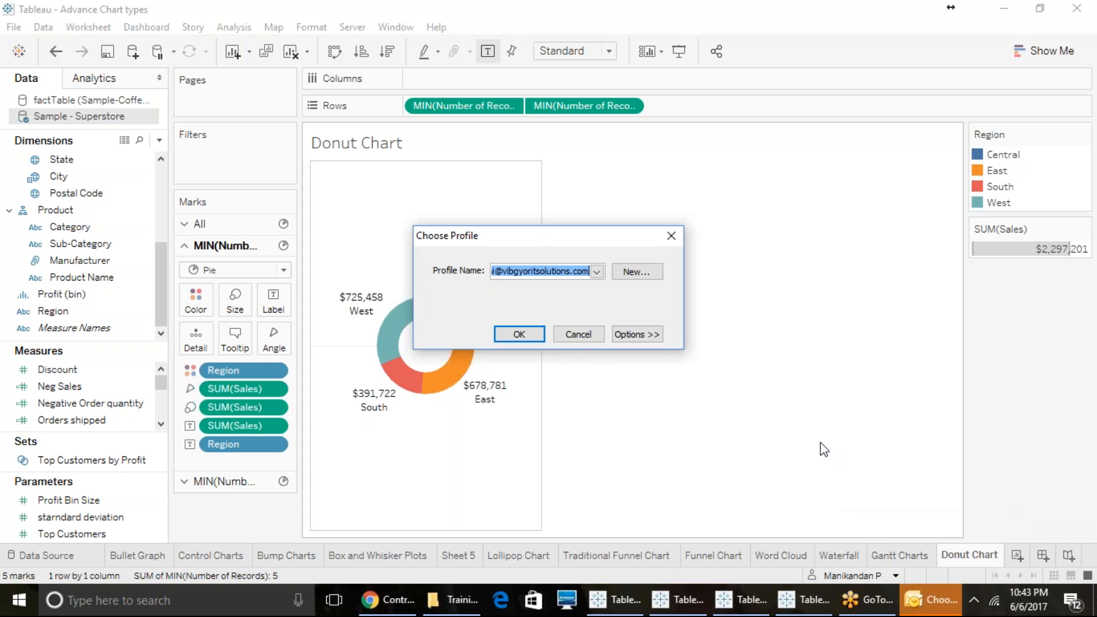
left_click(597, 340)
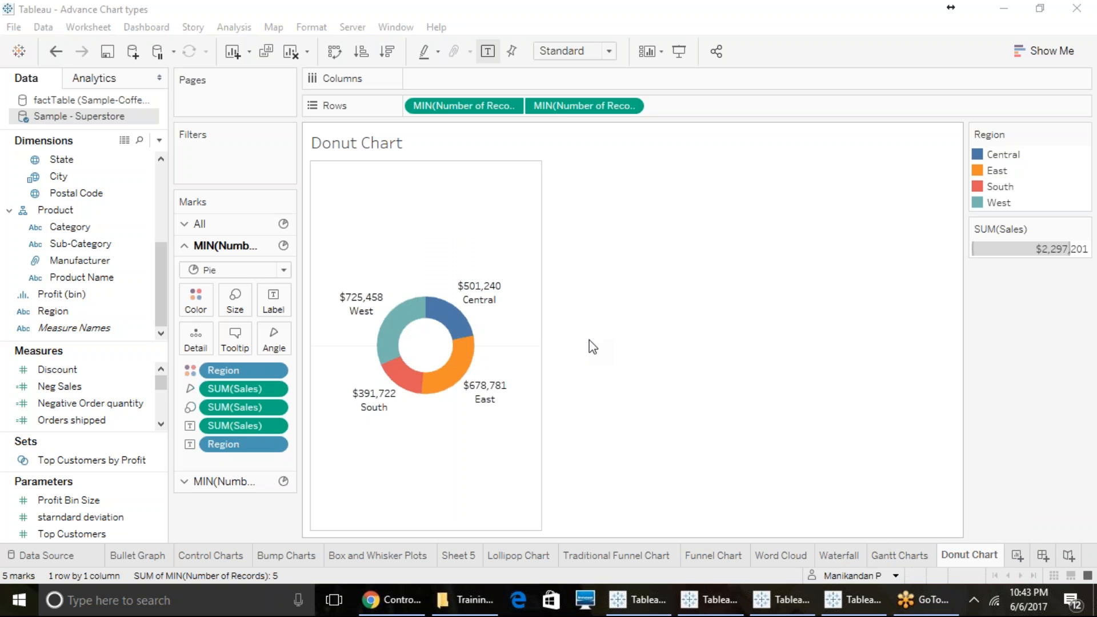